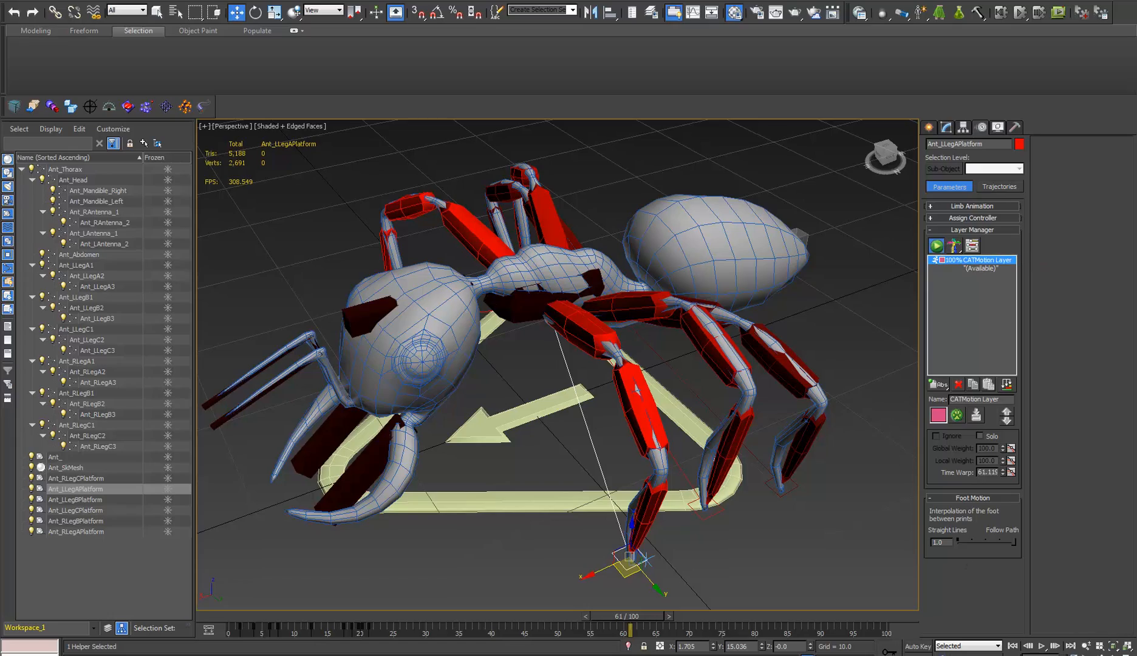
# - Play back and stop the ant's walk cycle, and rename the CATMotion layer as CAT_Walk
pyautogui.click(1042, 647)
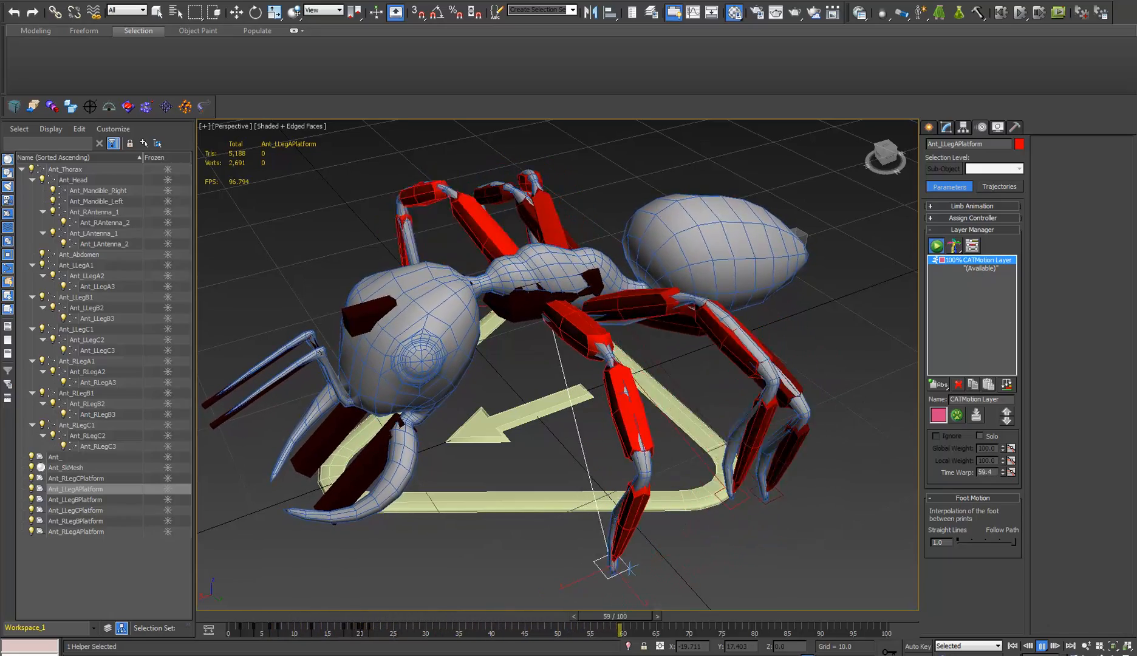
pyautogui.click(1042, 646)
pyautogui.press('w')
pyautogui.keyDown('alt'); pyautogui.moveTo(578, 482); pyautogui.dragTo(587, 436, button='middle'); pyautogui.keyUp('alt')
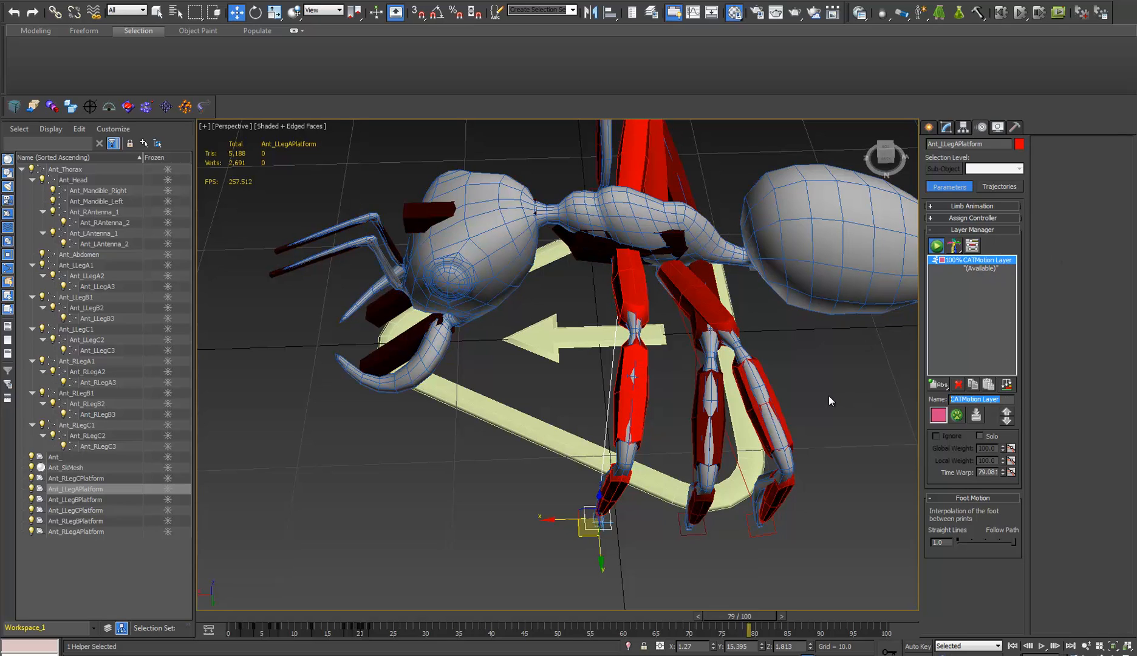
pyautogui.write('CAT_Walk')
pyautogui.press('Return')
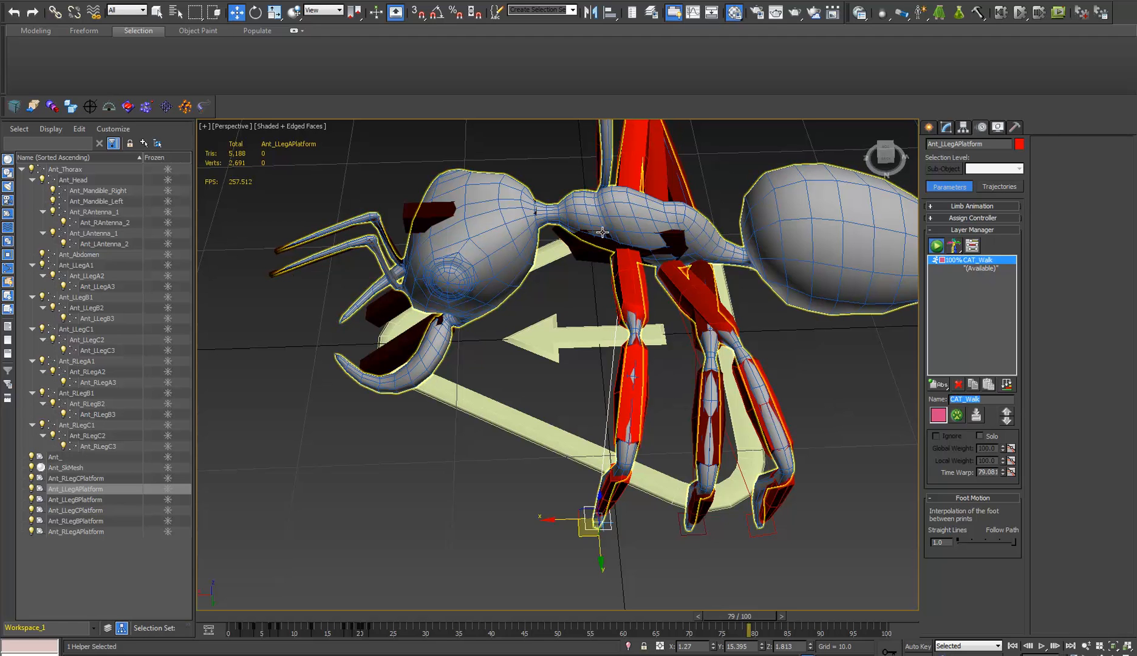
# - Add a local adjustment layer after CAT_Walk and name it Walk_FootPlacement
pyautogui.keyDown('alt'); pyautogui.moveTo(493, 333); pyautogui.dragTo(804, 273, button='middle'); pyautogui.keyUp('alt')
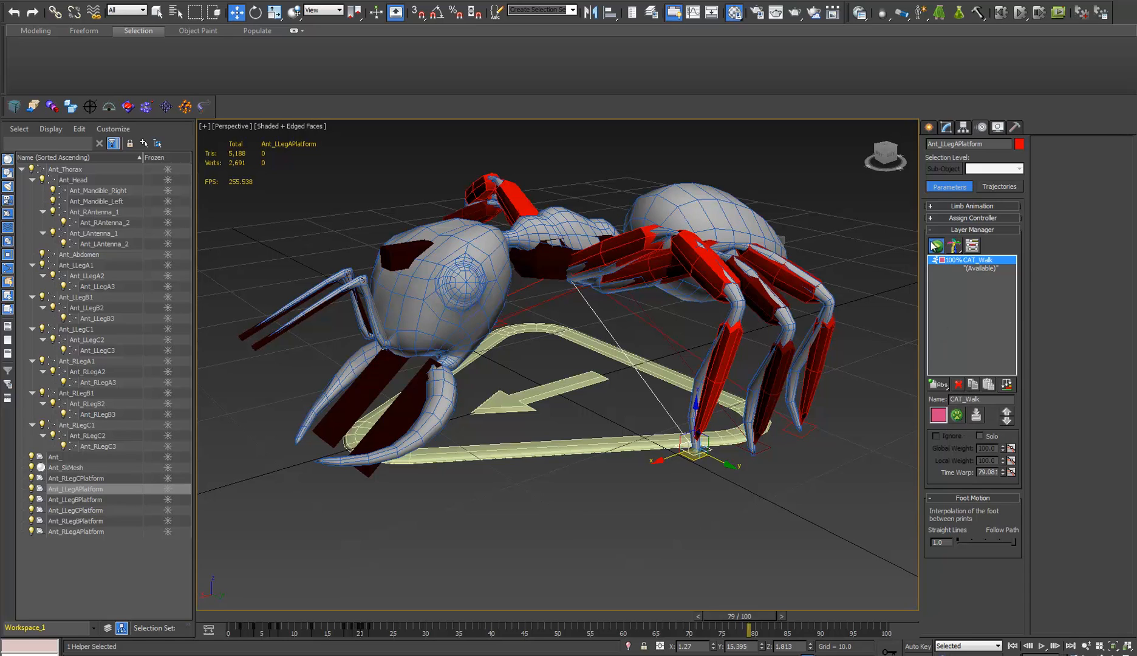
pyautogui.click(940, 387)
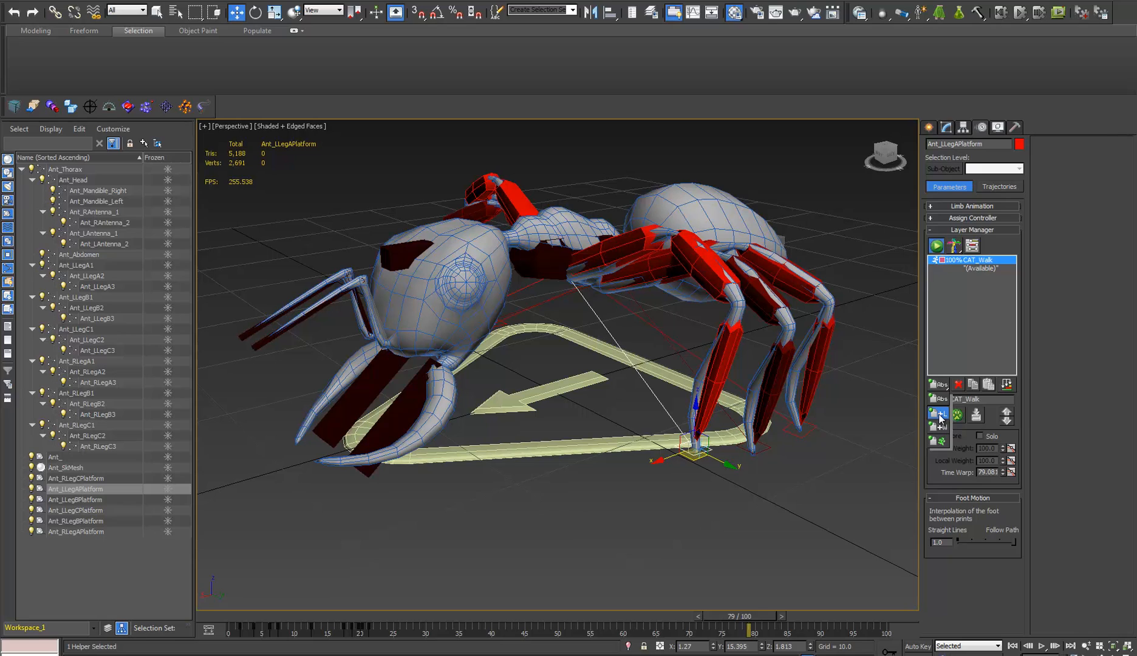
pyautogui.click(940, 415)
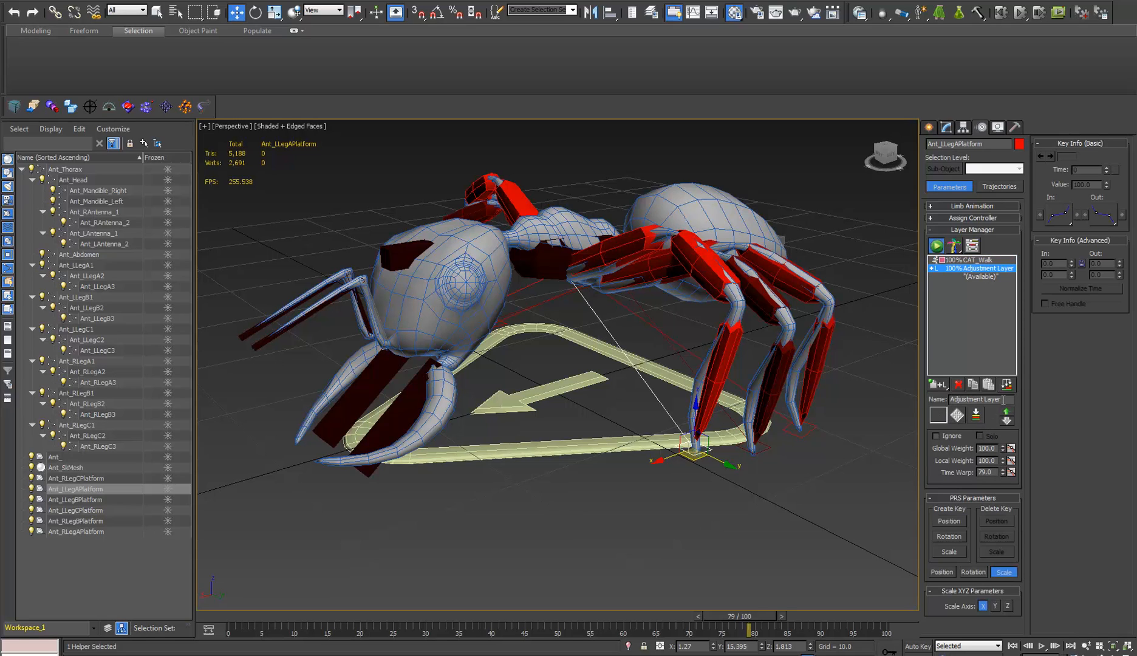
pyautogui.write('Foot')
pyautogui.press('BackSpace')
pyautogui.press('BackSpace')
pyautogui.press('BackSpace')
pyautogui.press('BackSpace')
pyautogui.write('Walk_FootPlacement')
pyautogui.press('Return')
# - Move the front left foot platform, Ant_LLegAPlatform, forward and inward to about X 11.4, Y 11.8
pyautogui.moveTo(676, 384); pyautogui.dragTo(709, 421, button='middle')
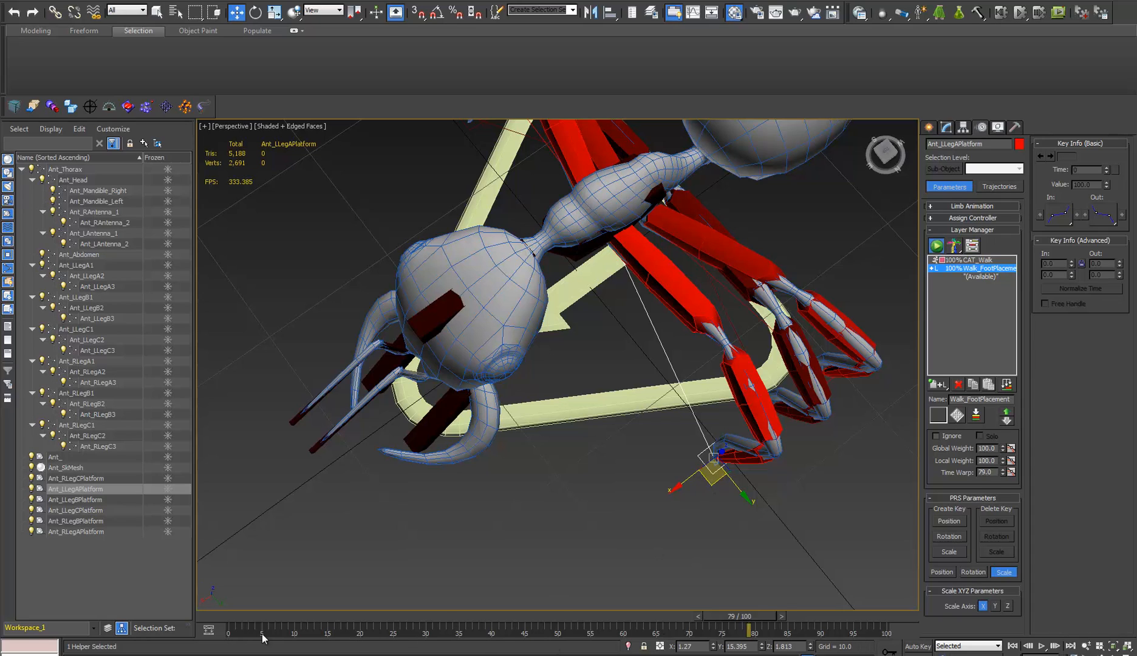
pyautogui.moveTo(705, 486); pyautogui.dragTo(550, 535)
# - Move the Ant_RLegBPlatform foot platform forward to about X -2.9, Y -14.1
pyautogui.moveTo(499, 329); pyautogui.dragTo(596, 442, button='middle')
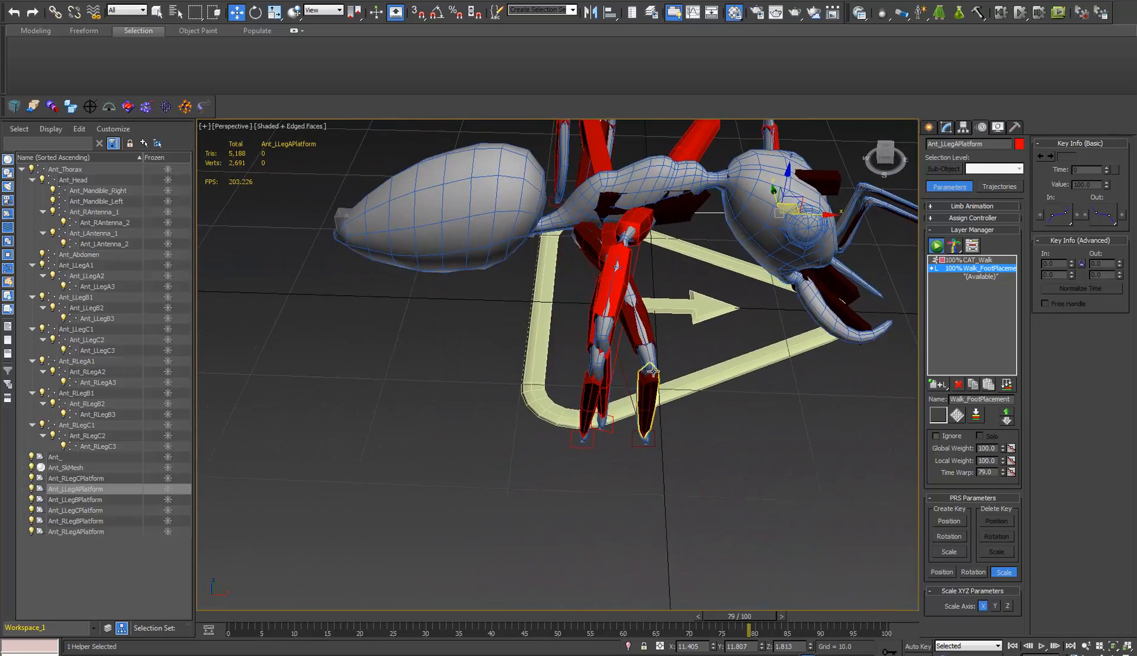
pyautogui.click(593, 438)
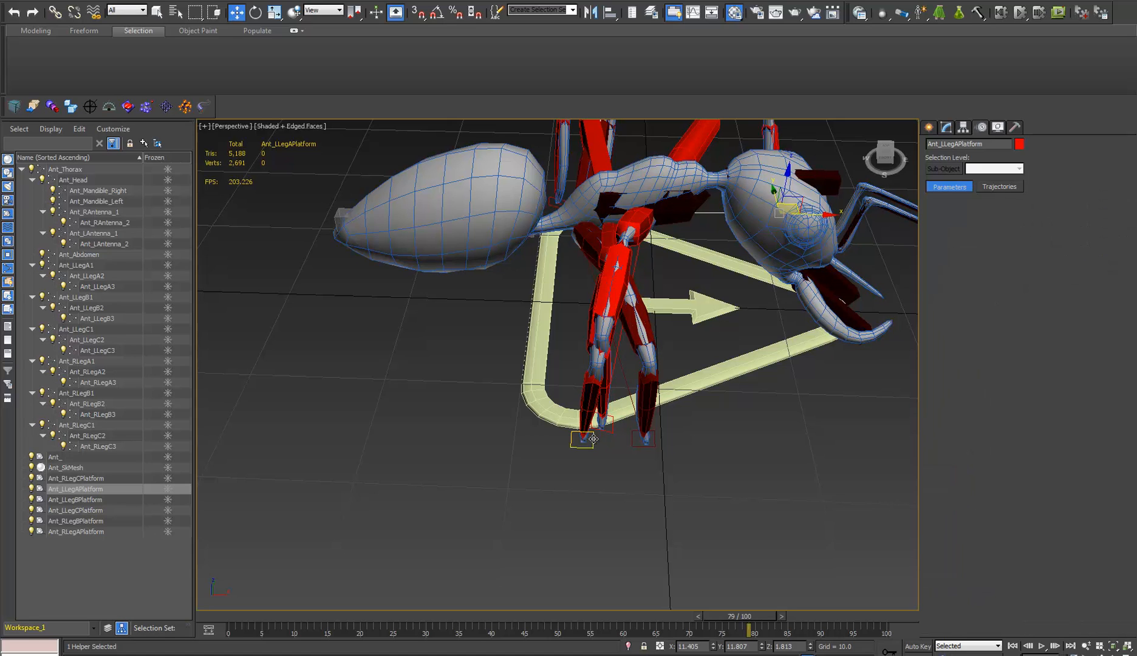
pyautogui.keyDown('alt'); pyautogui.moveTo(593, 447); pyautogui.dragTo(594, 429, button='middle'); pyautogui.keyUp('alt')
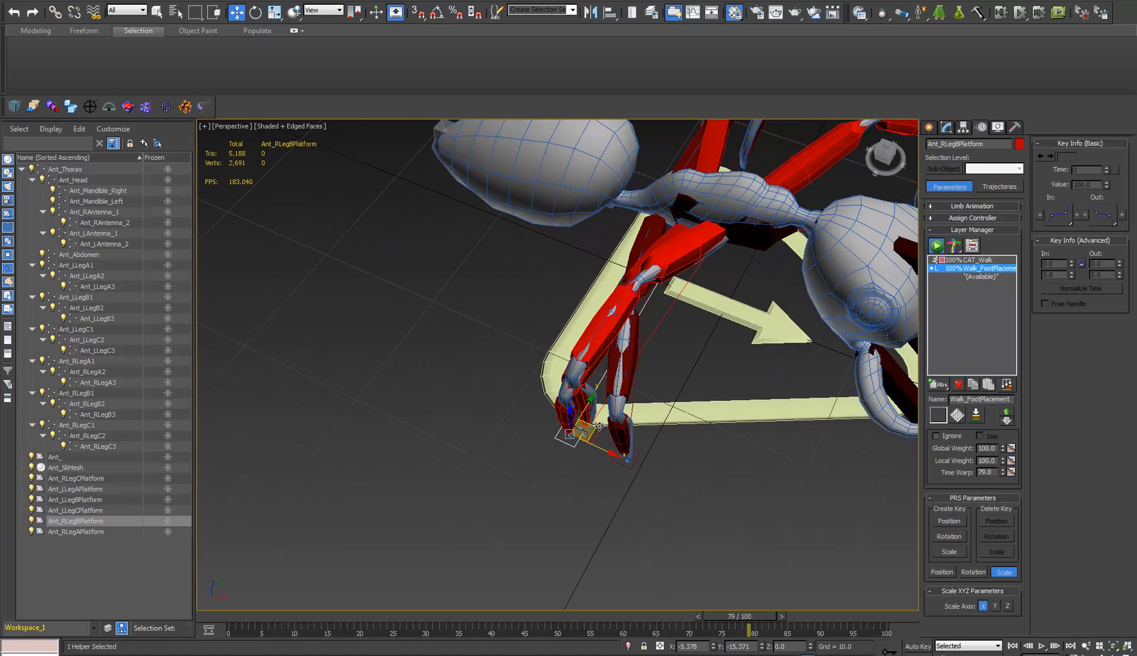
pyautogui.moveTo(600, 427)
pyautogui.mouseDown()
pyautogui.moveTo(790, 471)
pyautogui.moveTo(681, 455)
pyautogui.moveTo(673, 435)
pyautogui.moveTo(610, 452)
pyautogui.moveTo(584, 441)
pyautogui.mouseUp()
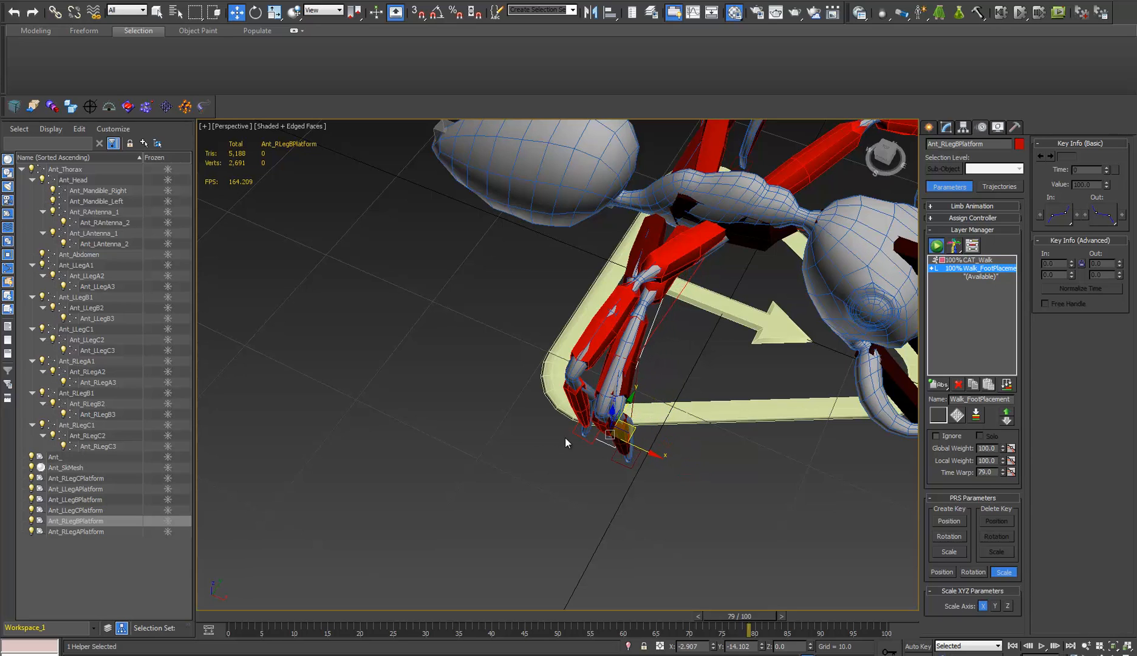
# - Move Ant_RLegAPlatform forward to about X 15.1, Y 2.1 and Ant_RLegBPlatform back to about X -23.1, Y -7.6
pyautogui.click(578, 435)
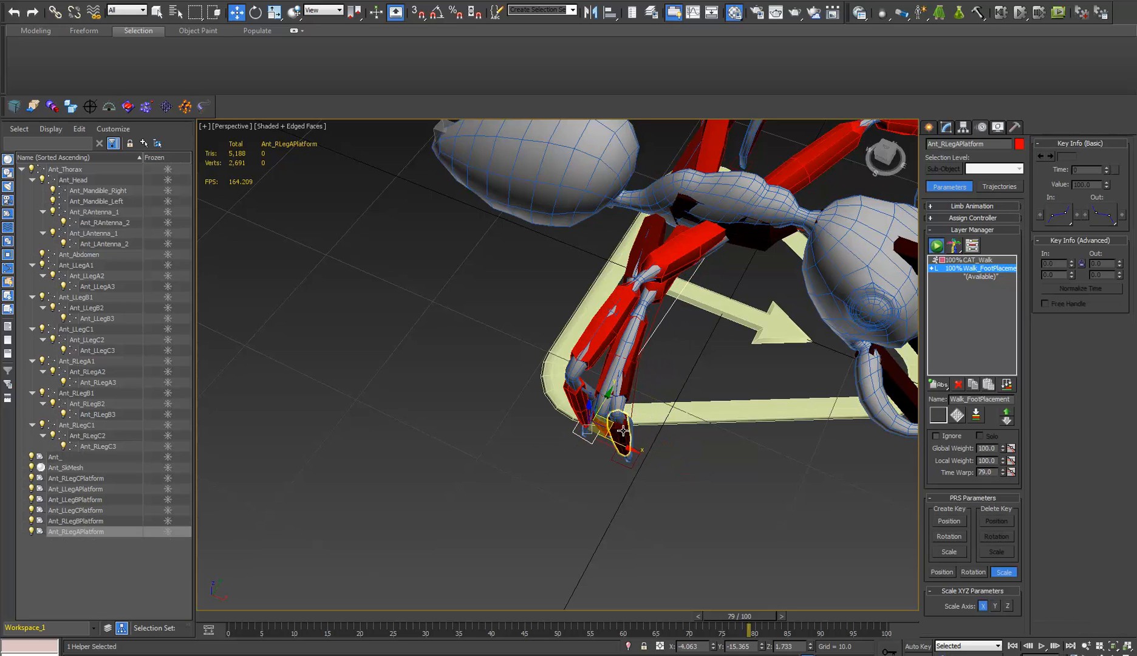
pyautogui.moveTo(615, 426); pyautogui.dragTo(839, 496)
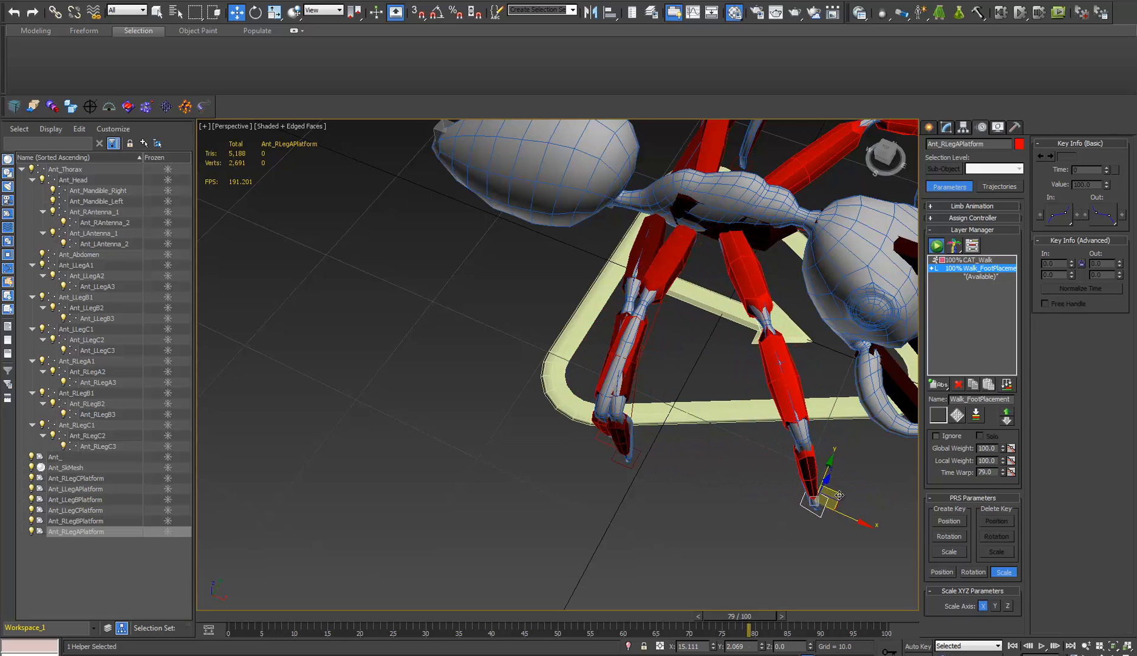
pyautogui.click(601, 443)
pyautogui.moveTo(637, 427); pyautogui.dragTo(442, 256)
# - Move Ant_LLegBPlatform back beside the abdomen, mirroring the right leg, to about X -23.1, Y 6.5
pyautogui.moveTo(626, 313); pyautogui.dragTo(613, 556, button='middle')
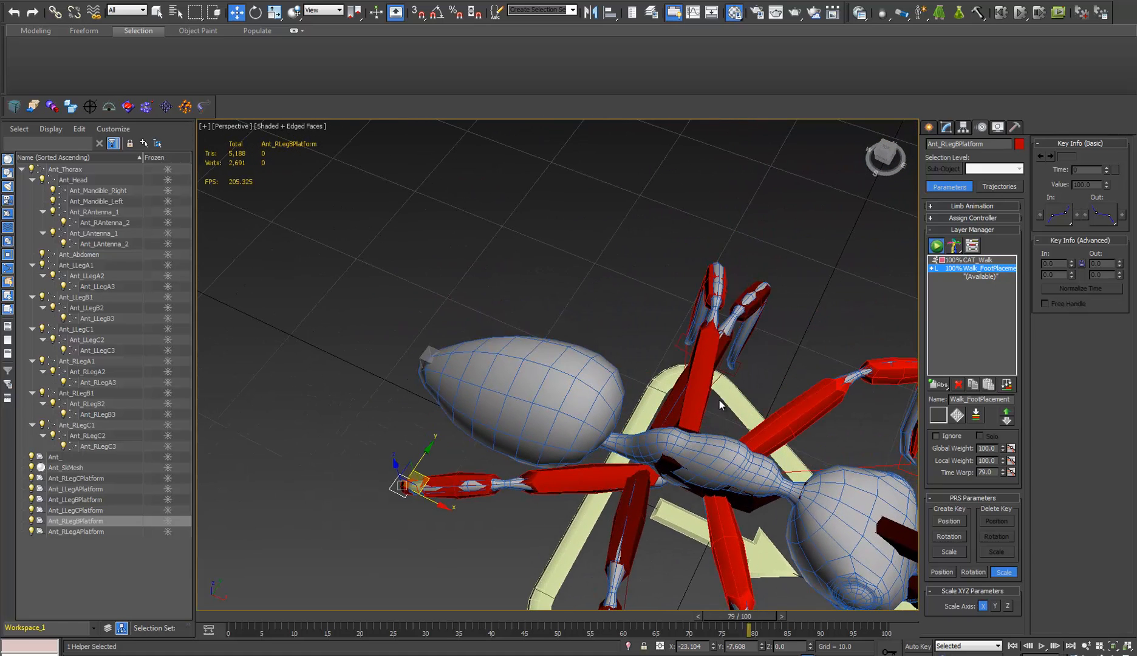
pyautogui.click(679, 344)
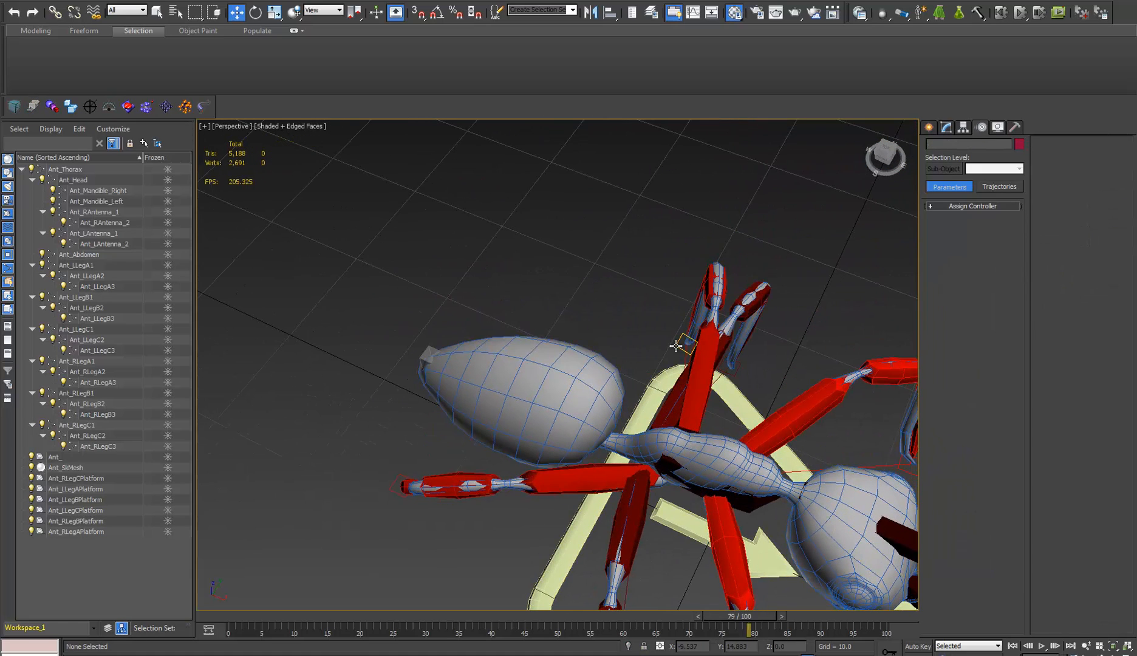
pyautogui.click(677, 346)
pyautogui.moveTo(687, 341); pyautogui.dragTo(507, 338)
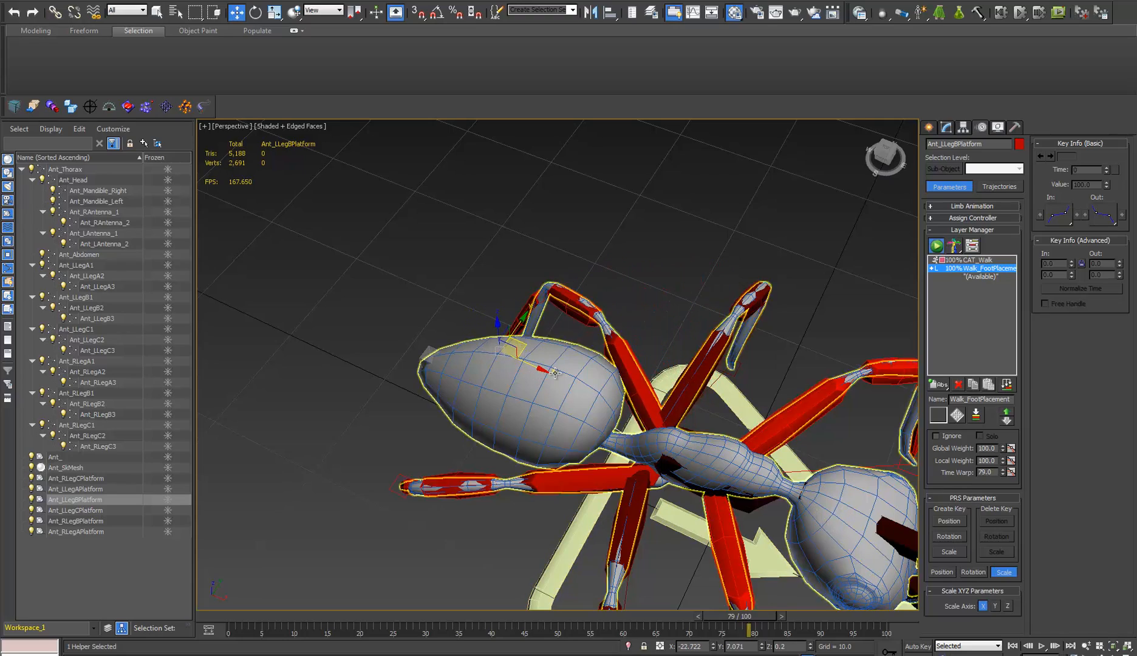
pyautogui.keyDown('alt'); pyautogui.moveTo(555, 372); pyautogui.dragTo(654, 489, button='middle'); pyautogui.keyUp('alt')
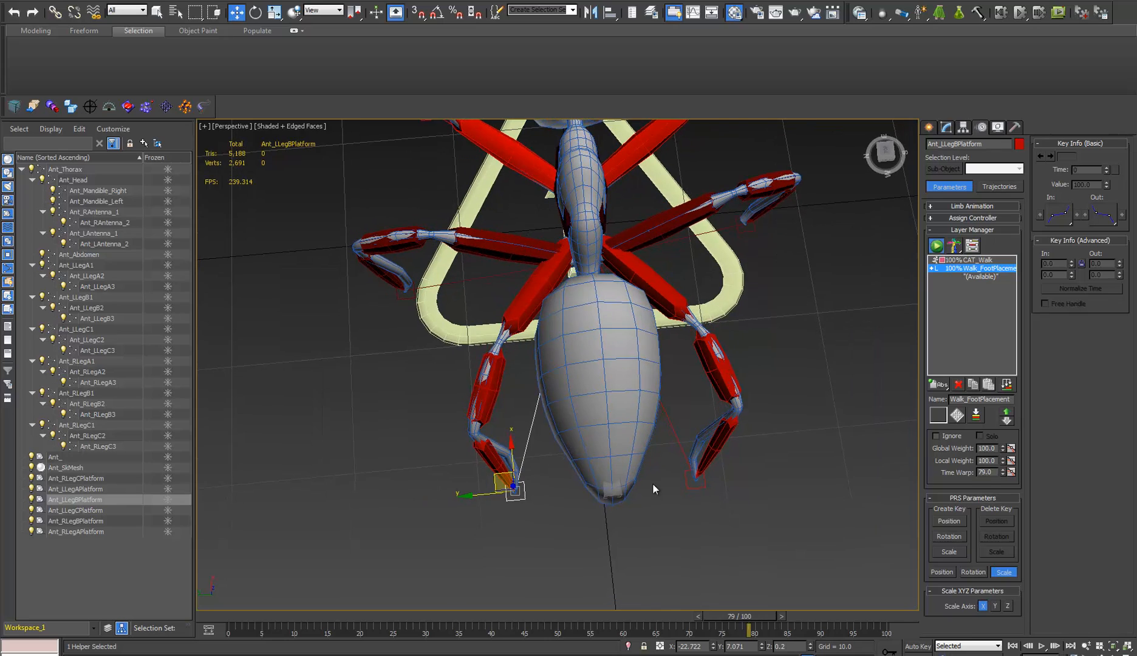
pyautogui.moveTo(540, 453); pyautogui.dragTo(563, 430, button='middle')
pyautogui.moveTo(518, 452); pyautogui.dragTo(524, 459)
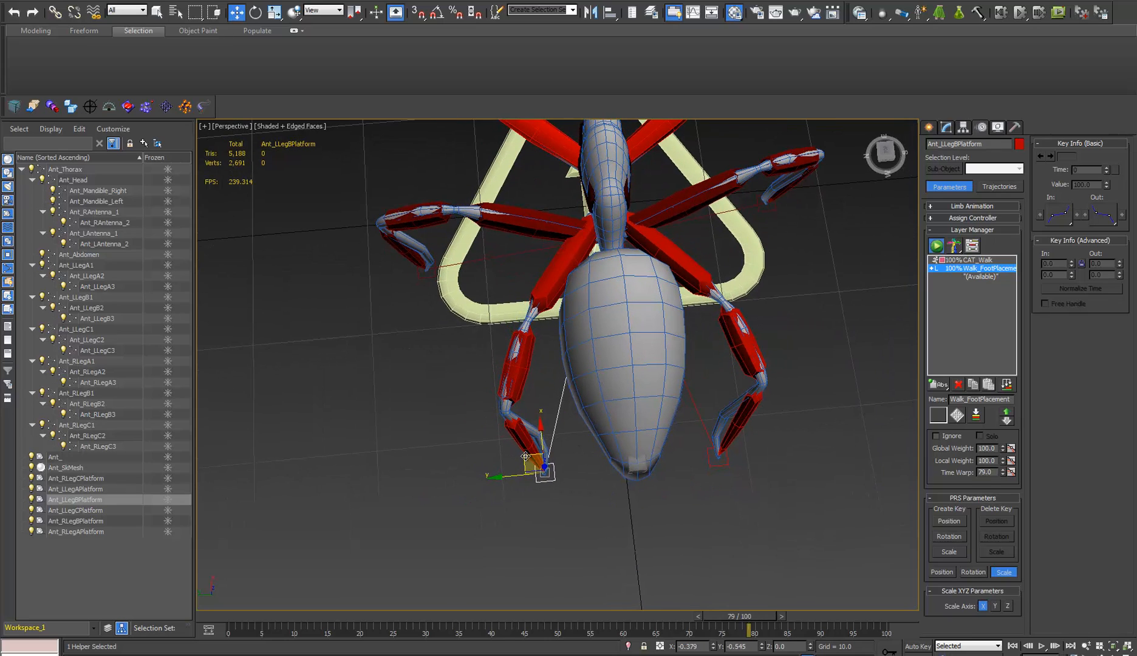
# - Rotate the front left leg's middle bone, Ant_LLegA2, about -110.75 degrees around its local Y axis
pyautogui.moveTo(553, 288); pyautogui.dragTo(556, 357, button='middle')
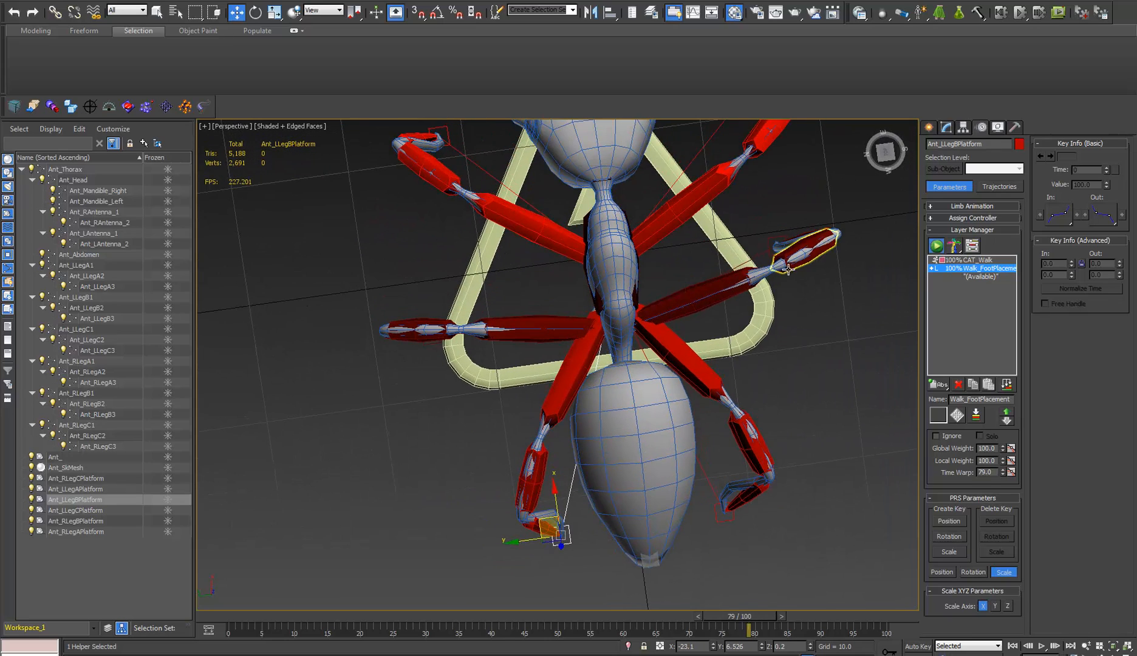
pyautogui.moveTo(742, 321)
pyautogui.keyDown('alt'); pyautogui.mouseDown(button='middle')
pyautogui.moveTo(727, 329)
pyautogui.moveTo(740, 331)
pyautogui.mouseUp(button='middle'); pyautogui.keyUp('alt')
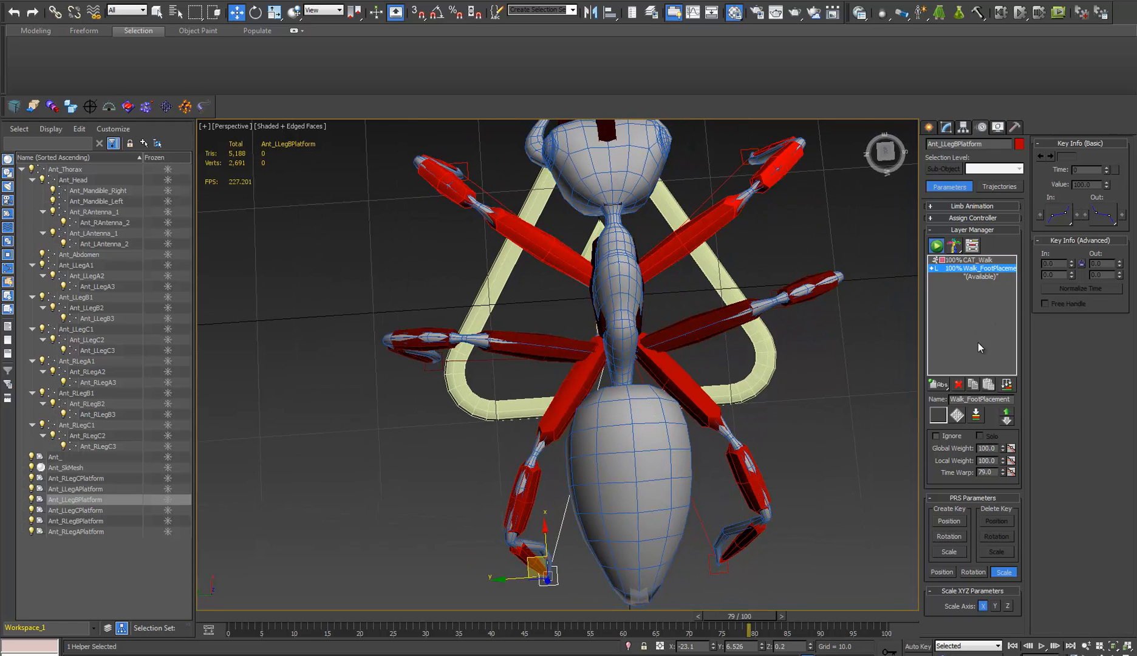
pyautogui.keyDown('alt'); pyautogui.moveTo(788, 332); pyautogui.dragTo(664, 324, button='middle'); pyautogui.keyUp('alt')
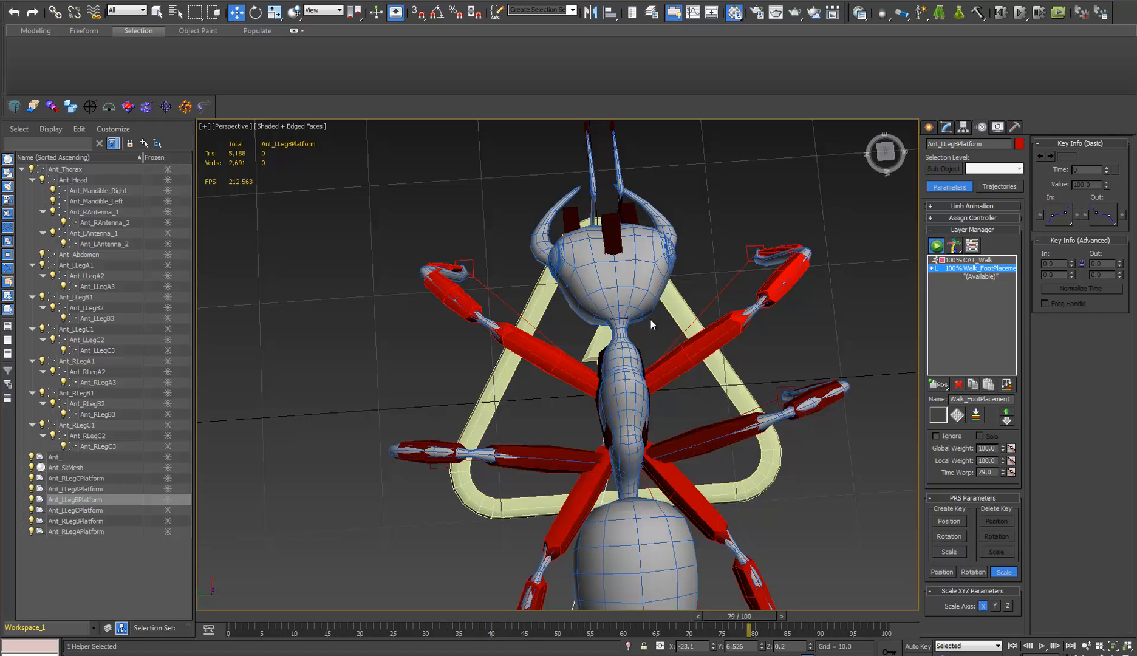
pyautogui.keyDown('alt'); pyautogui.moveTo(503, 120); pyautogui.dragTo(715, 166, button='middle'); pyautogui.keyUp('alt')
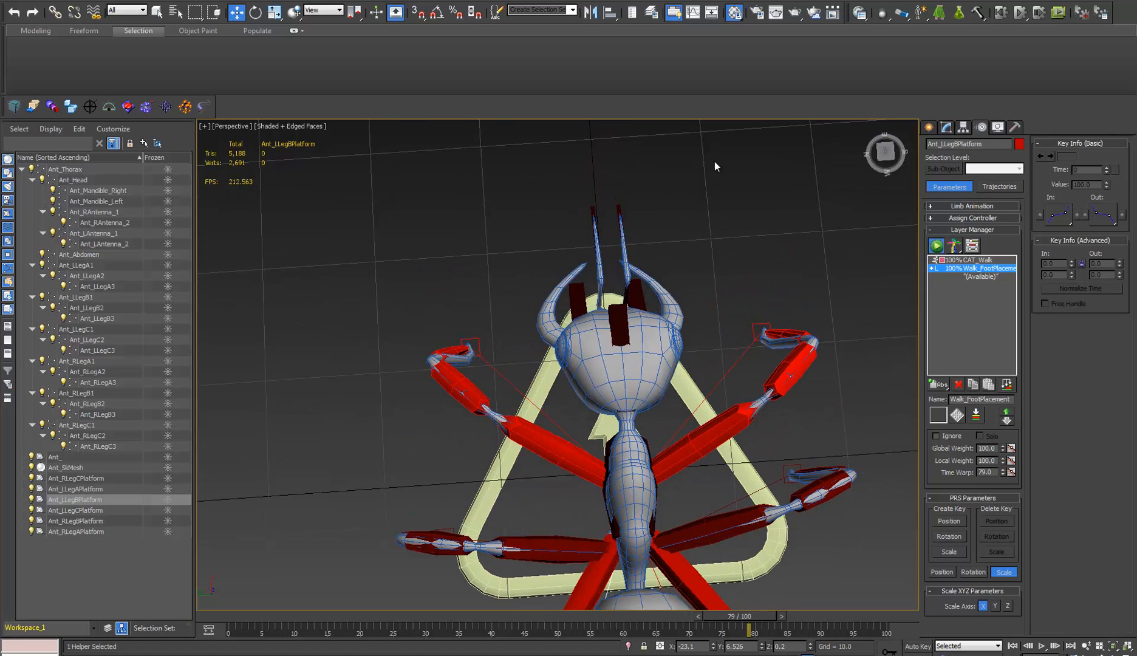
pyautogui.keyDown('alt'); pyautogui.moveTo(631, 392); pyautogui.dragTo(730, 396, button='middle'); pyautogui.keyUp('alt')
pyautogui.click(742, 415)
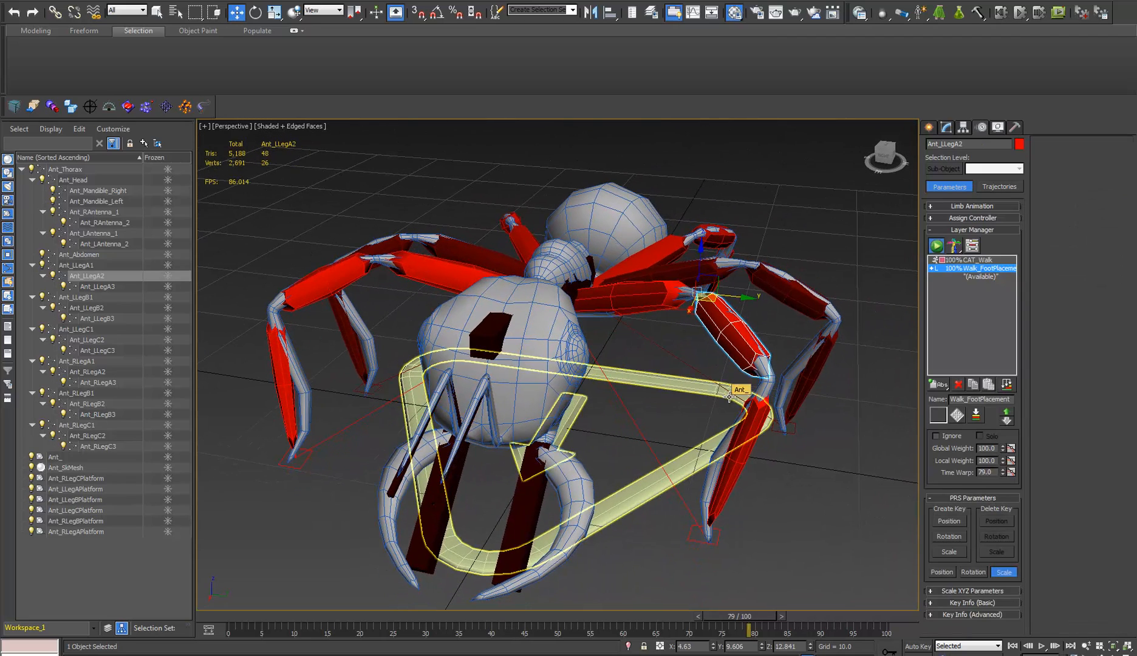
pyautogui.press('e')
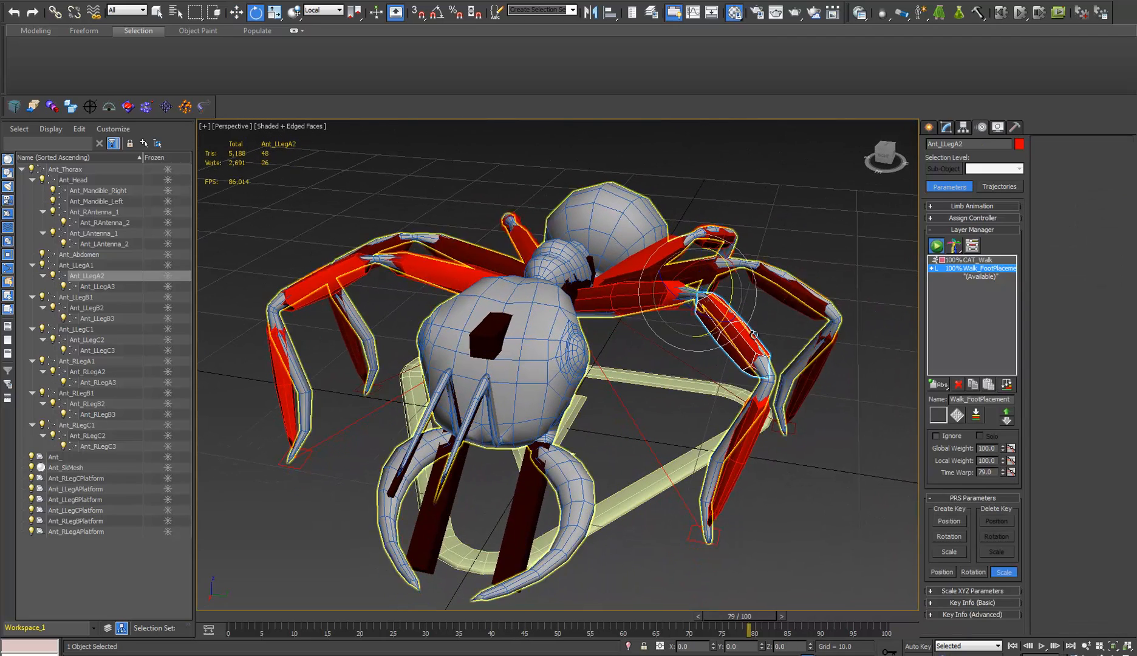
pyautogui.keyDown('alt'); pyautogui.moveTo(746, 391); pyautogui.dragTo(755, 355, button='middle'); pyautogui.keyUp('alt')
pyautogui.moveTo(749, 240); pyautogui.dragTo(727, 416)
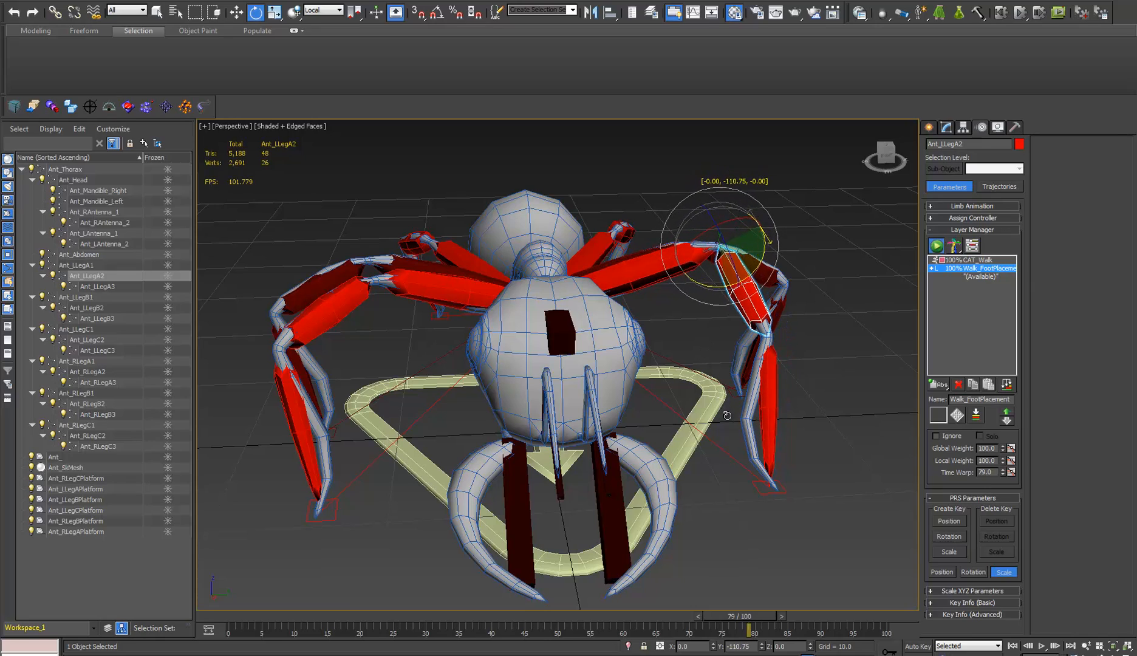
# - Rotate the front left leg's upper bone, Ant_LLegA1, to adjust how the leg bends
pyautogui.click(657, 277)
pyautogui.keyDown('alt'); pyautogui.moveTo(657, 277); pyautogui.dragTo(589, 308, button='middle'); pyautogui.keyUp('alt')
pyautogui.moveTo(588, 325); pyautogui.dragTo(609, 394)
pyautogui.keyDown('alt'); pyautogui.moveTo(609, 392); pyautogui.dragTo(678, 258, button='middle'); pyautogui.keyUp('alt')
# - Rotate the Ant_LLegA2 bone so the front left leg swings in towards the head
pyautogui.click(675, 257)
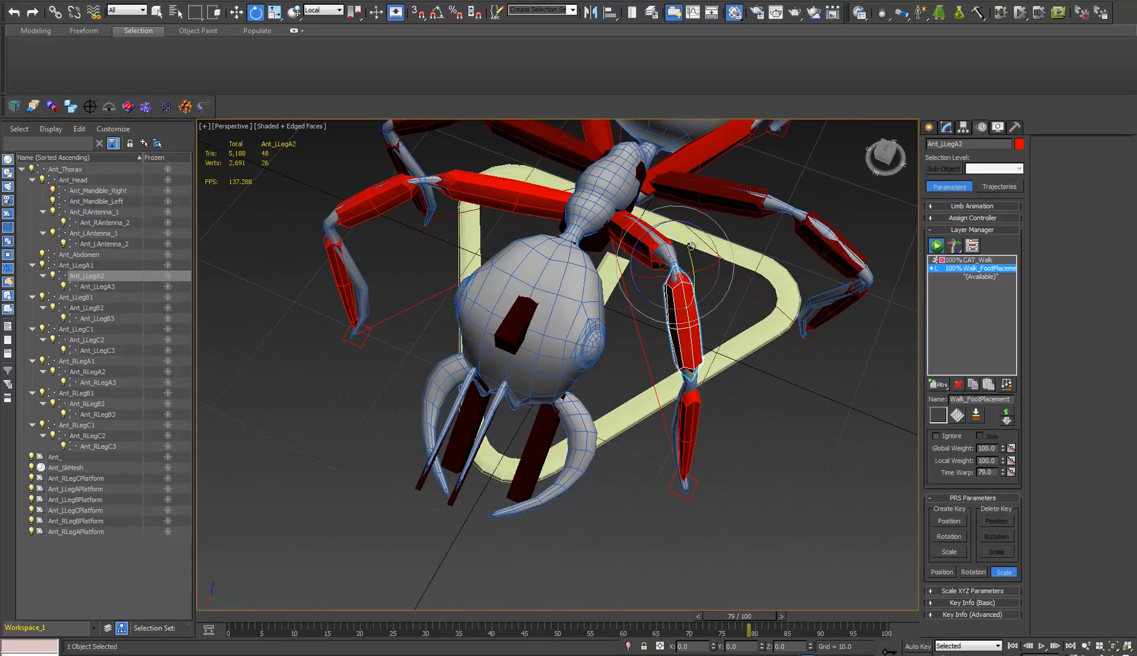
pyautogui.moveTo(690, 246); pyautogui.dragTo(684, 330)
pyautogui.hotkey('ctrl', 'z')
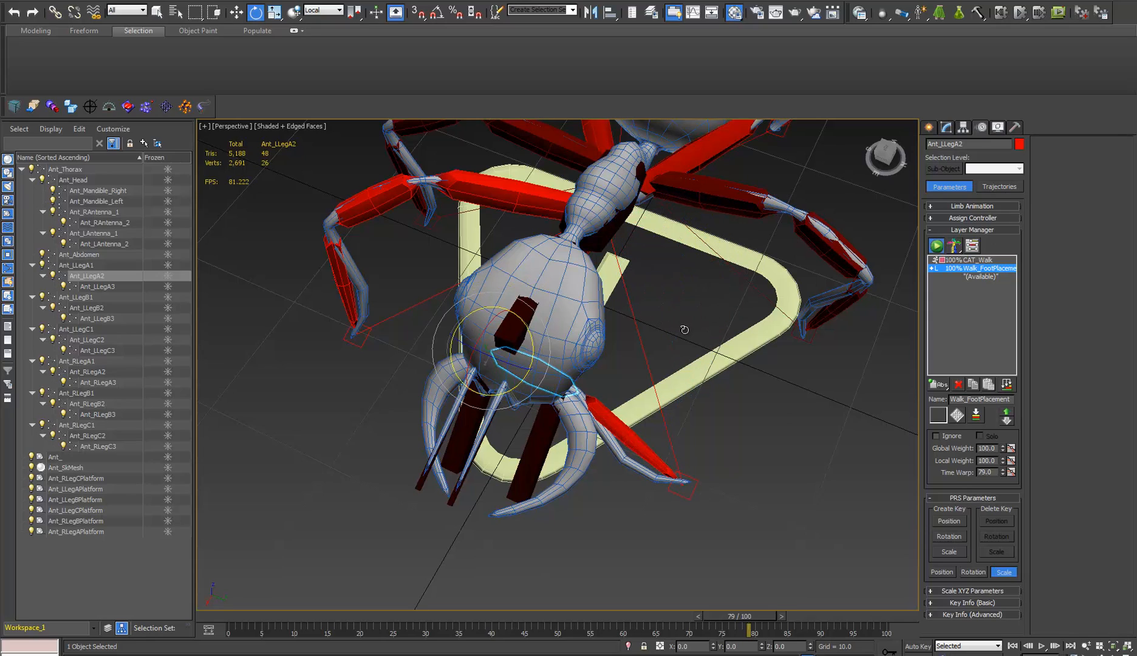
# - Rotate the Ant_LLegA1 bone upward so the front left leg's knee rises above the head
pyautogui.keyDown('alt'); pyautogui.moveTo(685, 330); pyautogui.dragTo(605, 312, button='middle'); pyautogui.keyUp('alt')
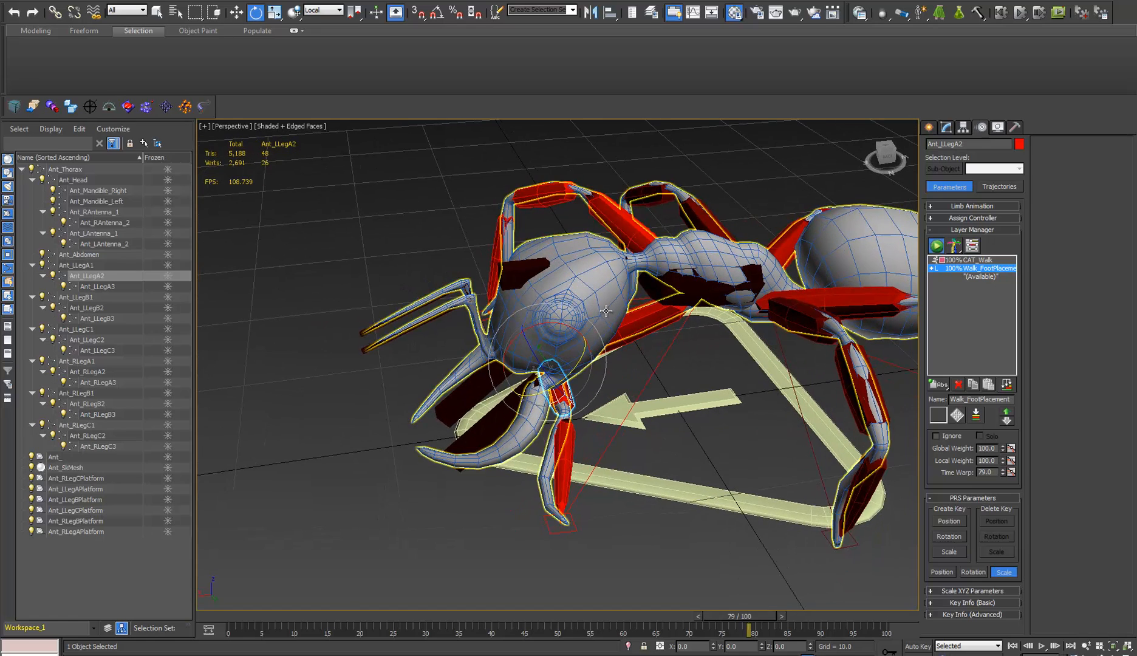
pyautogui.click(666, 298)
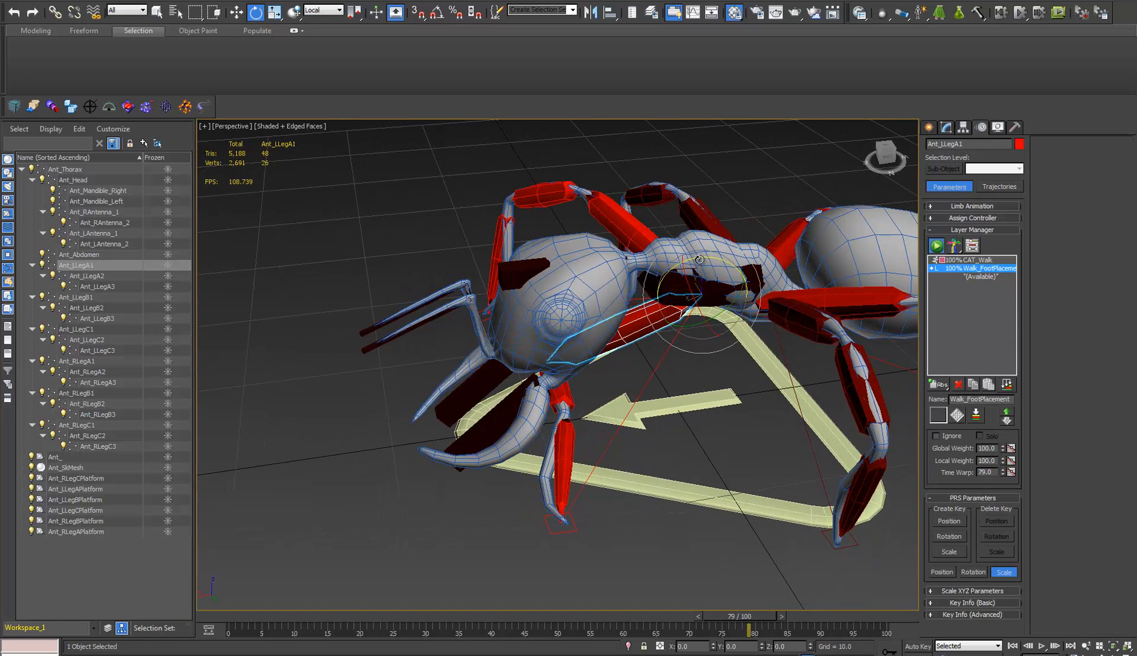
pyautogui.moveTo(700, 259); pyautogui.dragTo(649, 268)
# - Select the skinned mesh Ant_SkMesh and open its Skin modifier parameters
pyautogui.keyDown('alt'); pyautogui.moveTo(649, 267); pyautogui.dragTo(623, 357, button='middle'); pyautogui.keyUp('alt')
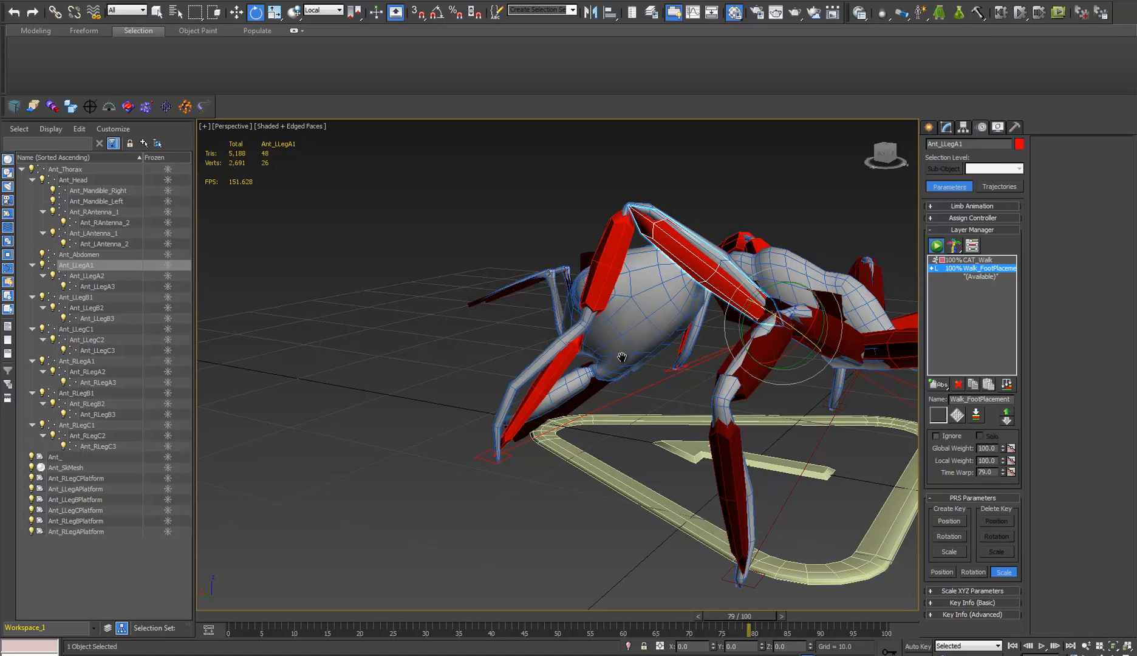
pyautogui.keyDown('alt'); pyautogui.moveTo(782, 538); pyautogui.dragTo(706, 505, button='middle'); pyautogui.keyUp('alt')
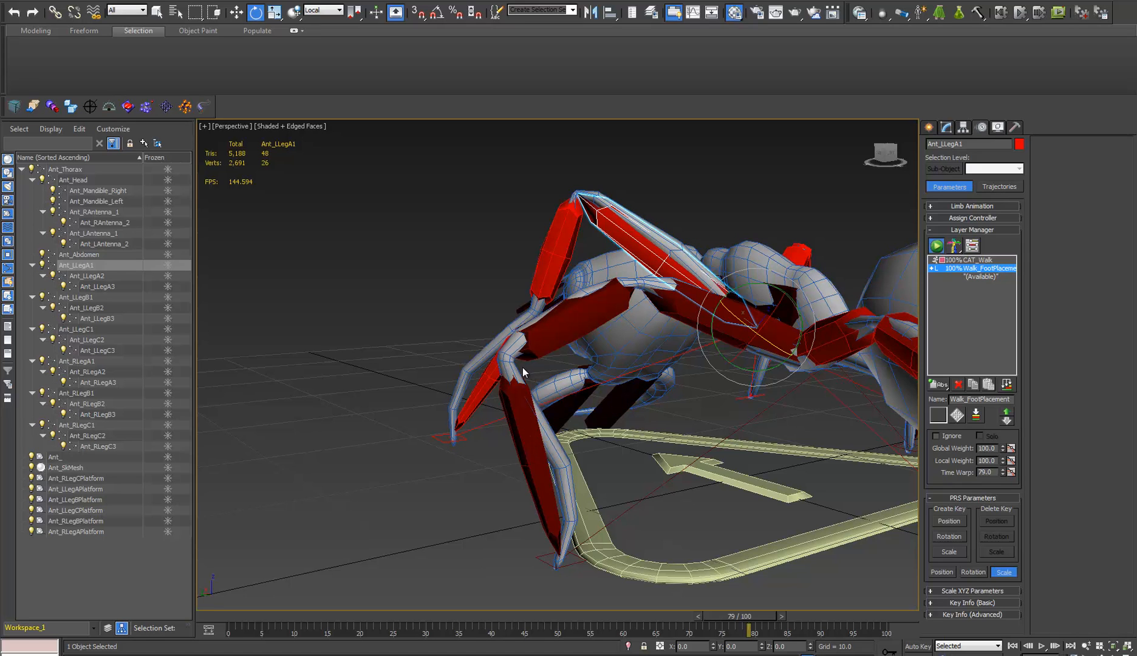
pyautogui.keyDown('alt'); pyautogui.moveTo(522, 367); pyautogui.dragTo(625, 386, button='middle'); pyautogui.keyUp('alt')
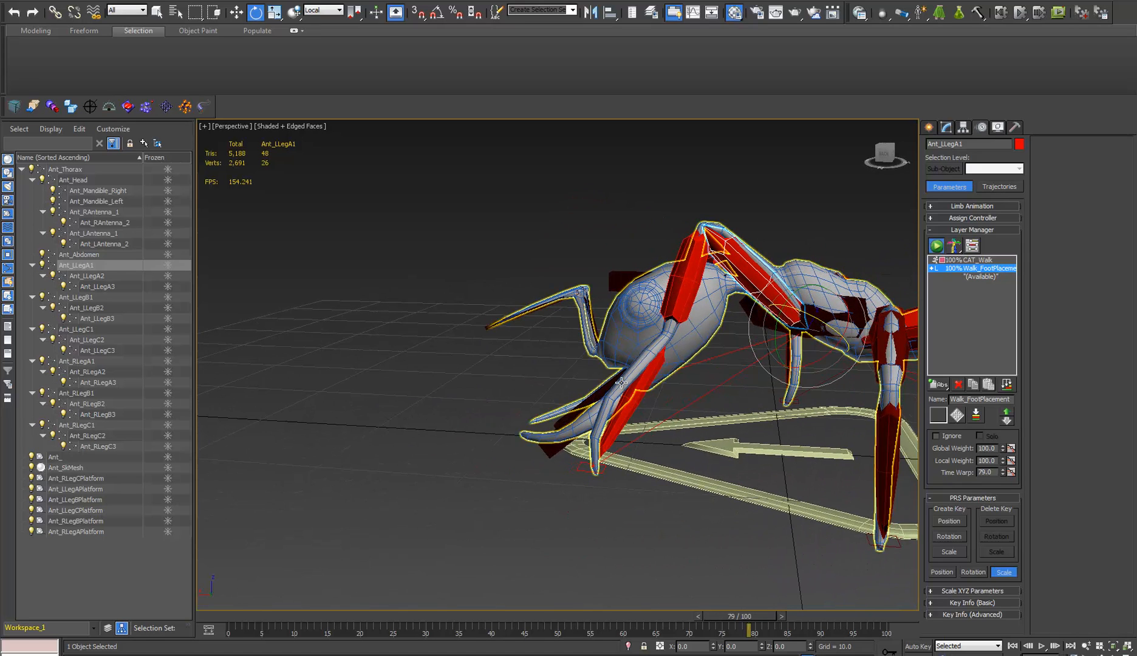
pyautogui.keyDown('alt'); pyautogui.moveTo(592, 449); pyautogui.dragTo(581, 427, button='middle'); pyautogui.keyUp('alt')
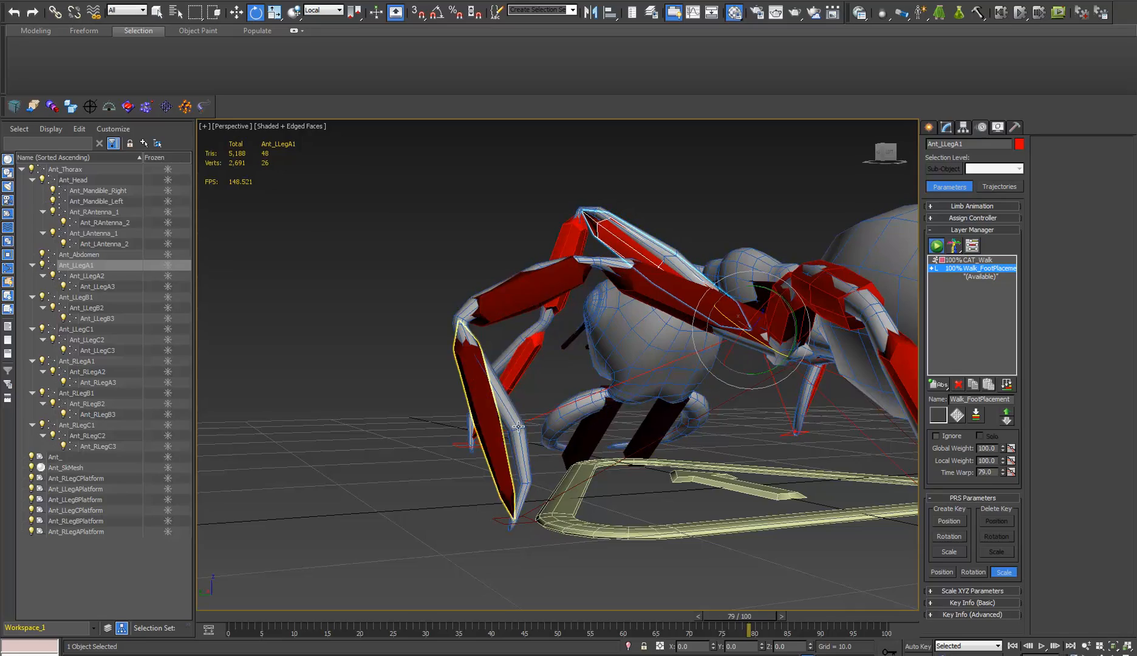
pyautogui.keyDown('alt'); pyautogui.moveTo(518, 425); pyautogui.dragTo(619, 402, button='middle'); pyautogui.keyUp('alt')
pyautogui.click(628, 382)
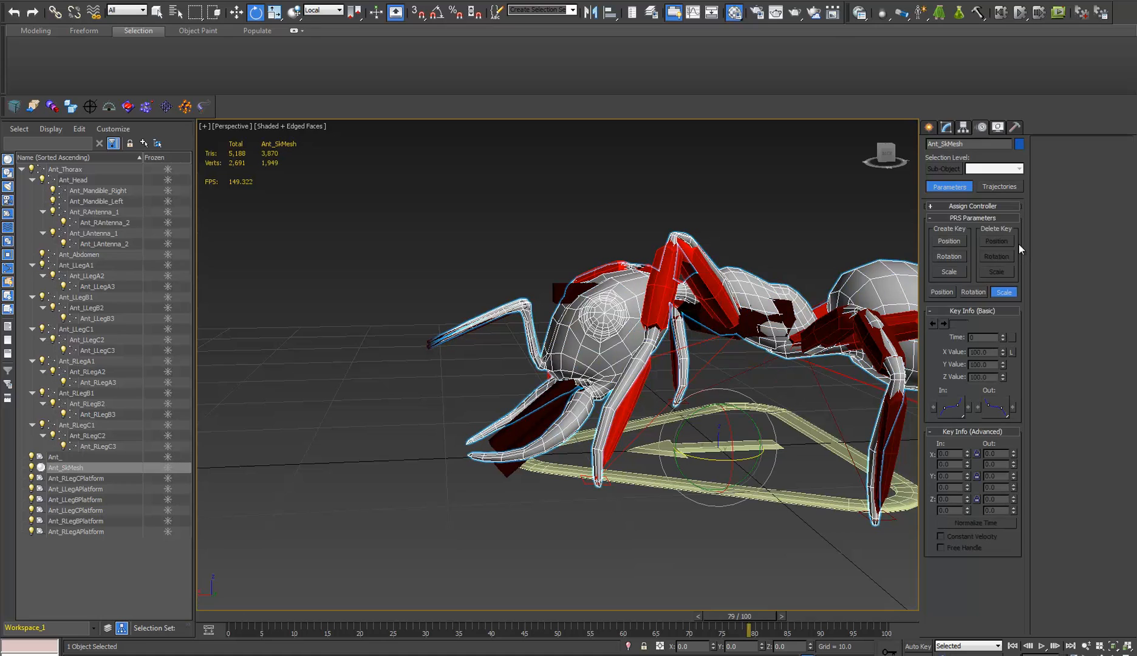
pyautogui.click(947, 128)
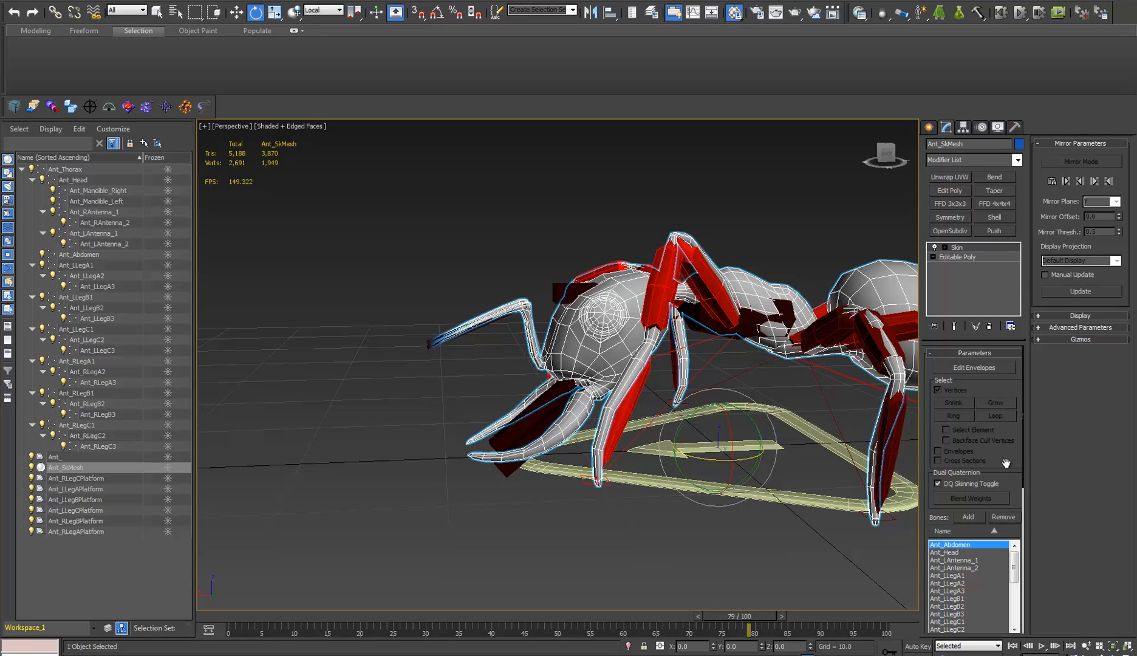
# - Choose the Ant_LLegA3 bone in the Skin modifier's bone list and enter the modifier's envelope editing
pyautogui.scroll(-3, 1006, 463)
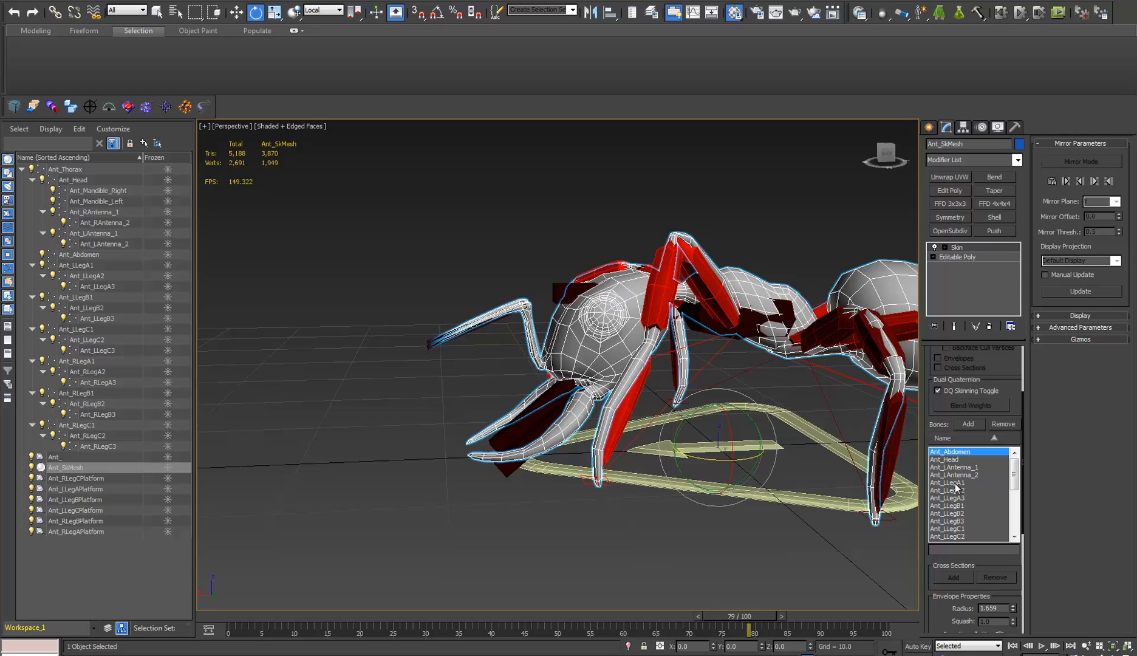
pyautogui.moveTo(757, 405); pyautogui.dragTo(722, 428, button='middle')
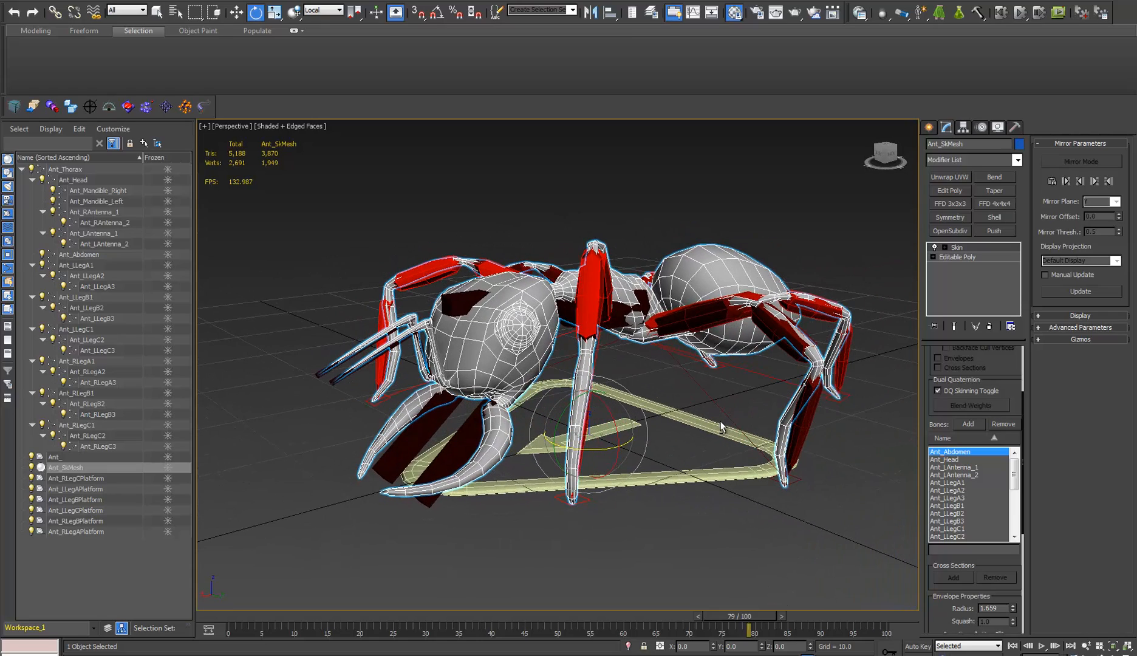
pyautogui.click(960, 484)
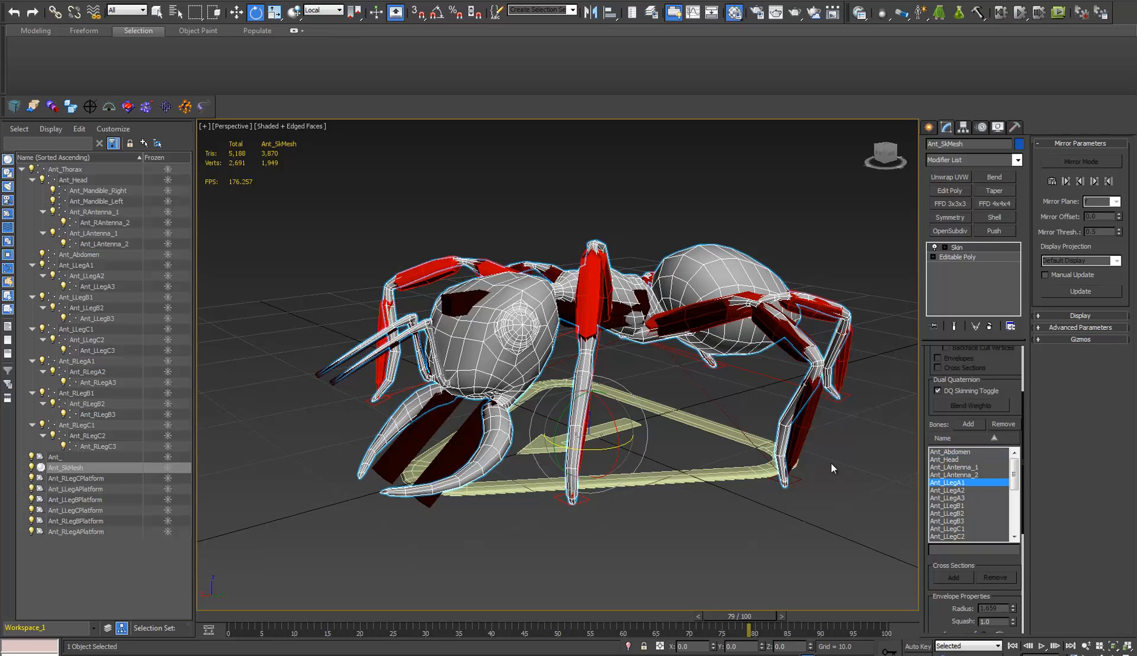
pyautogui.keyDown('alt'); pyautogui.moveTo(710, 431); pyautogui.dragTo(685, 427, button='middle'); pyautogui.keyUp('alt')
pyautogui.click(958, 497)
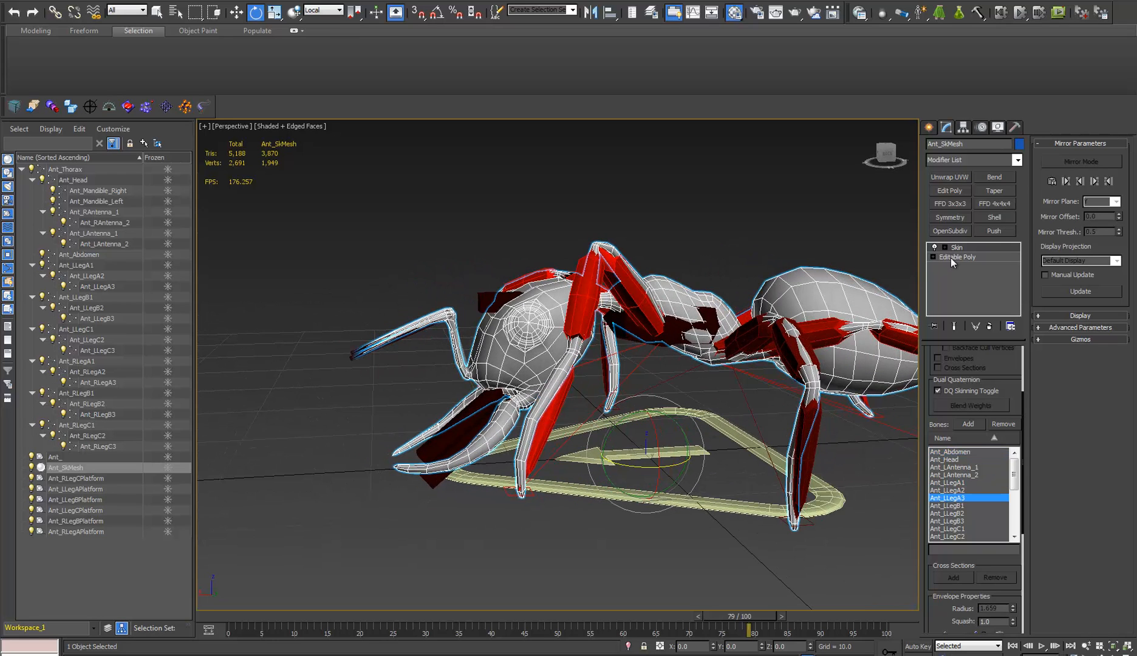
pyautogui.click(959, 247)
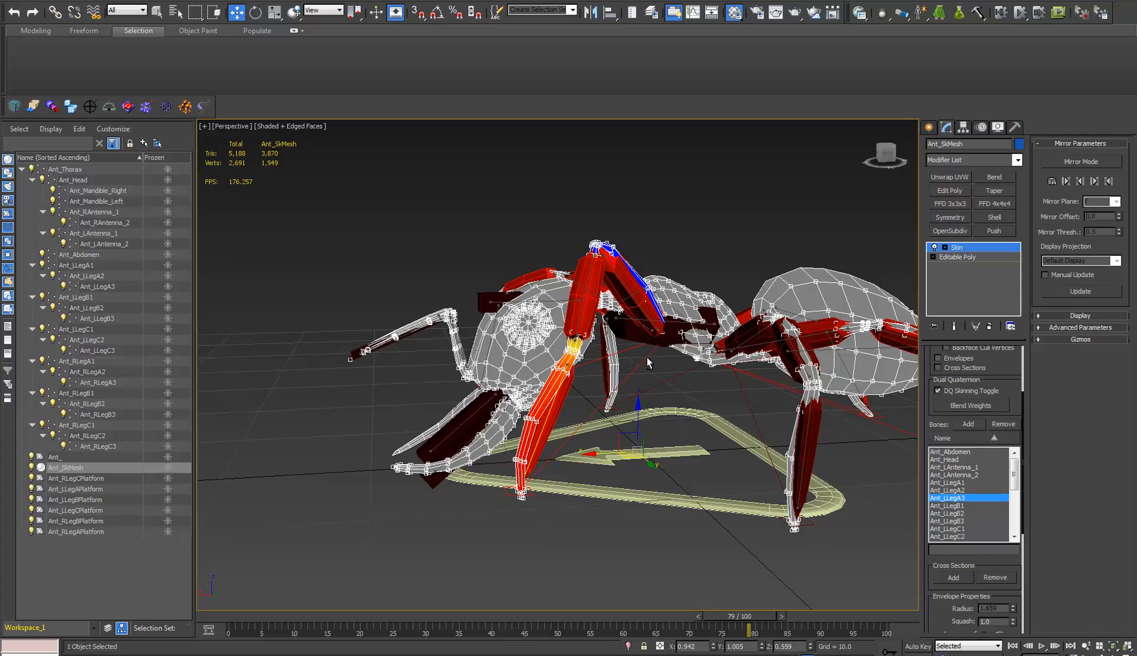
# - Clear the vertex selection on the skinned mesh and bring the Skin modifier's envelope and weight properties into view
pyautogui.keyDown('alt'); pyautogui.moveTo(647, 357); pyautogui.dragTo(620, 517, button='middle'); pyautogui.keyUp('alt')
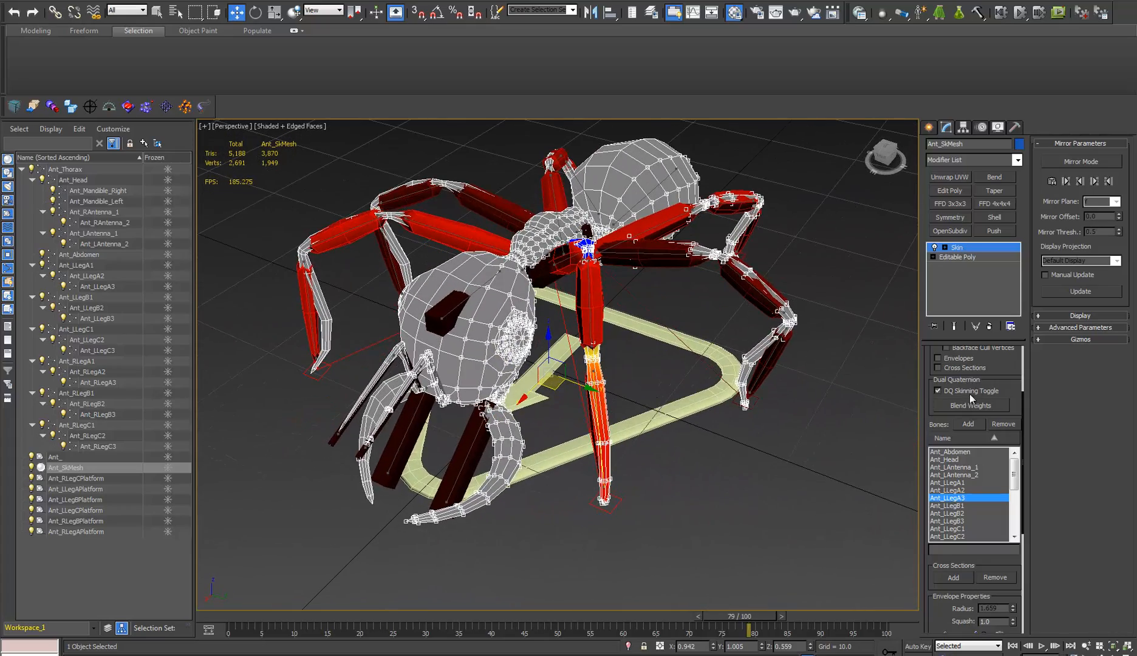
pyautogui.scroll(3, 970, 393)
pyautogui.scroll(3, 996, 403)
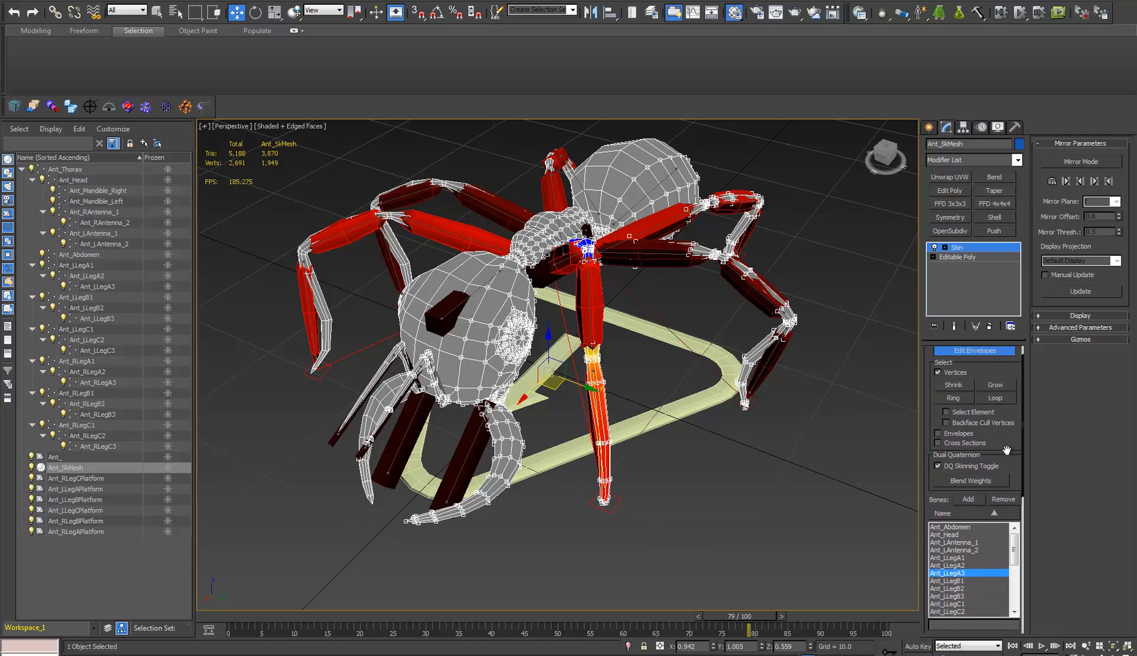
pyautogui.moveTo(658, 373); pyautogui.dragTo(659, 372)
pyautogui.moveTo(1020, 463); pyautogui.dragTo(1020, 388)
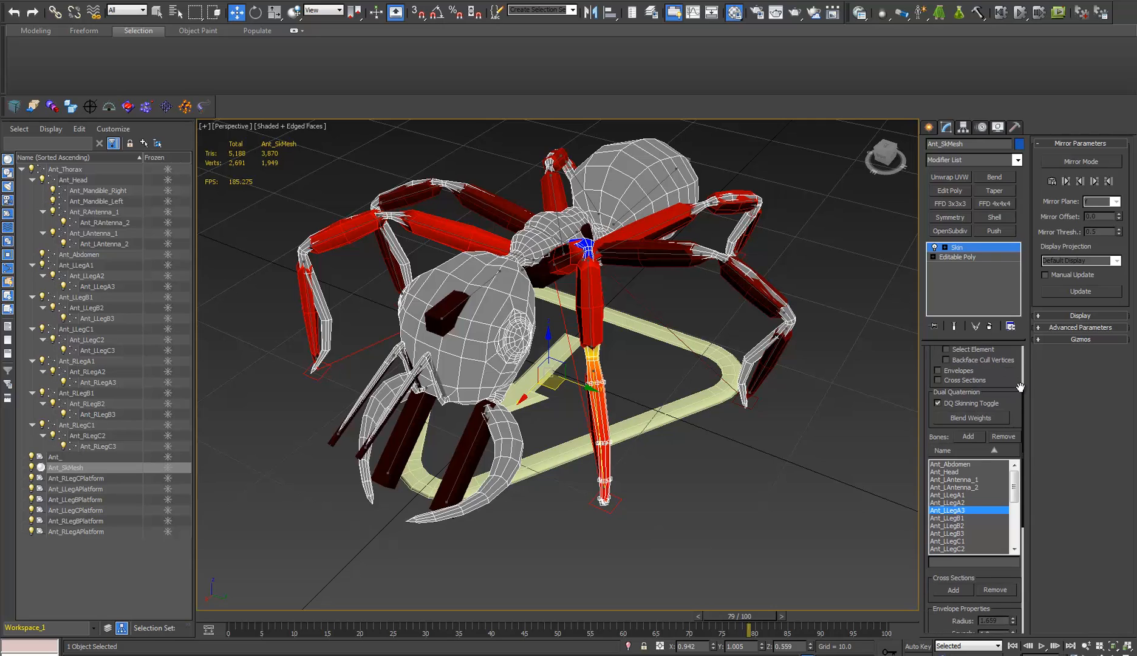
pyautogui.moveTo(939, 605); pyautogui.dragTo(941, 525)
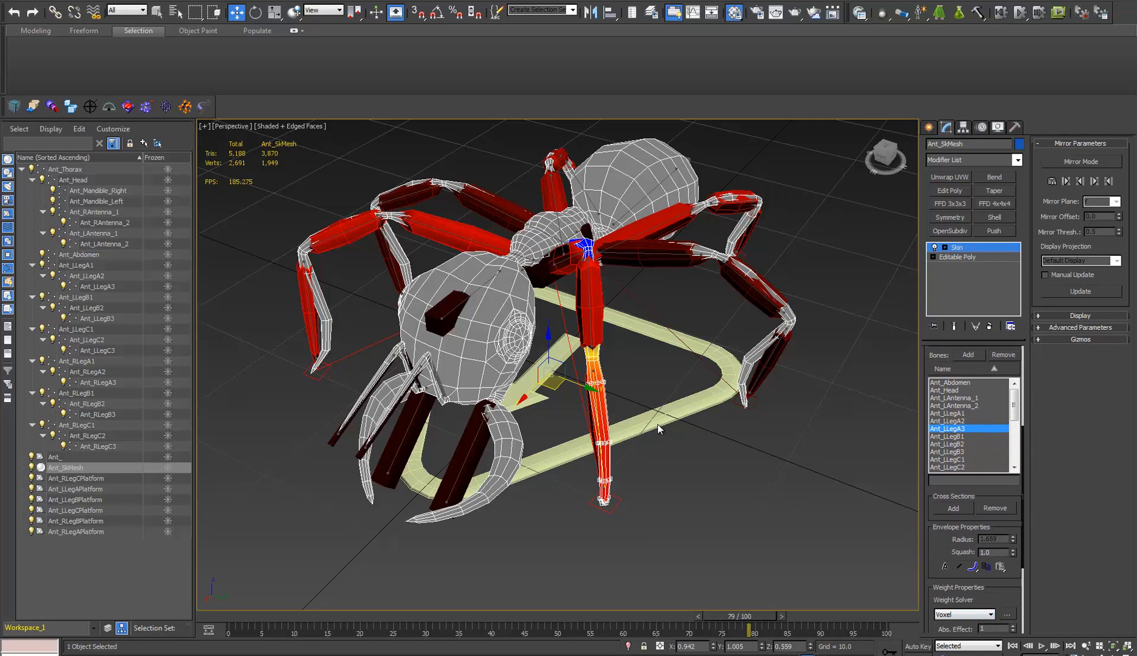
# - Examine the Ant_LLegA3 weight colours along the front left leg's joints, in shaded and wireframe display
pyautogui.keyDown('alt'); pyautogui.moveTo(657, 424); pyautogui.dragTo(604, 430, button='middle'); pyautogui.keyUp('alt')
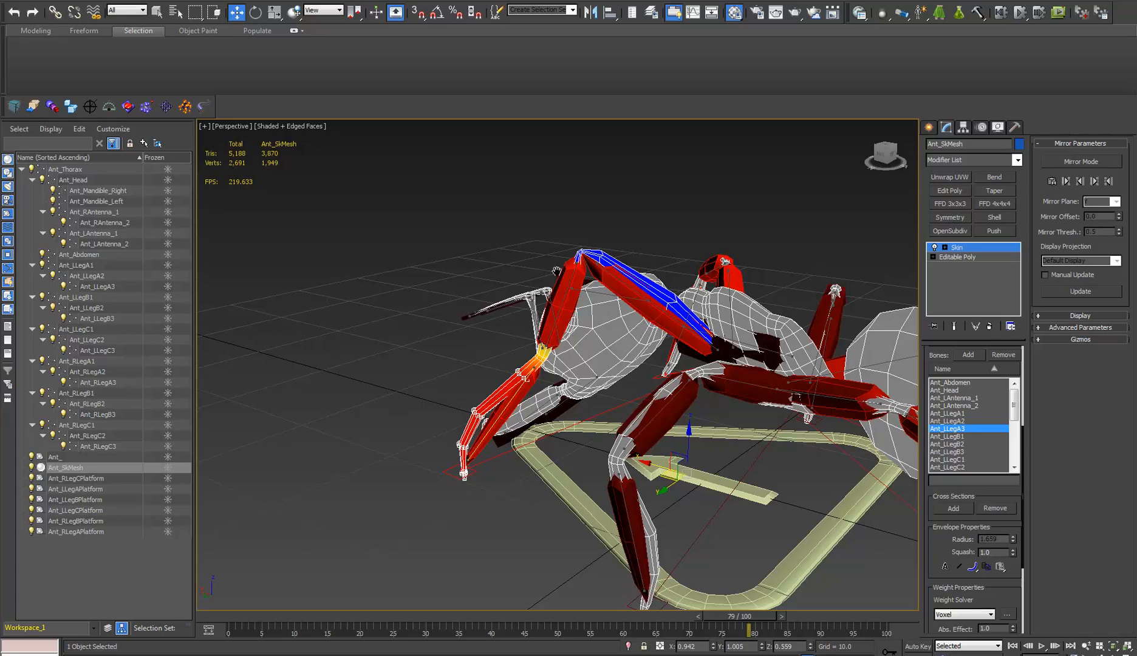
pyautogui.scroll(10, 557, 271)
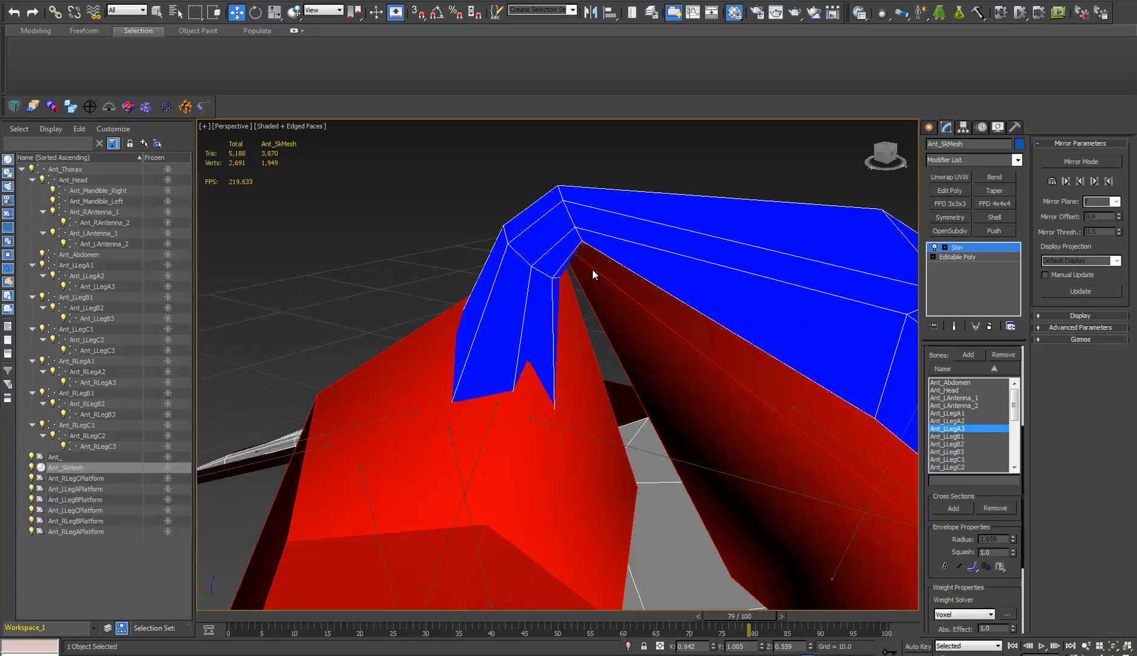
pyautogui.scroll(-5, 577, 319)
pyautogui.moveTo(613, 421); pyautogui.dragTo(673, 262, button='middle')
pyautogui.press('F3')
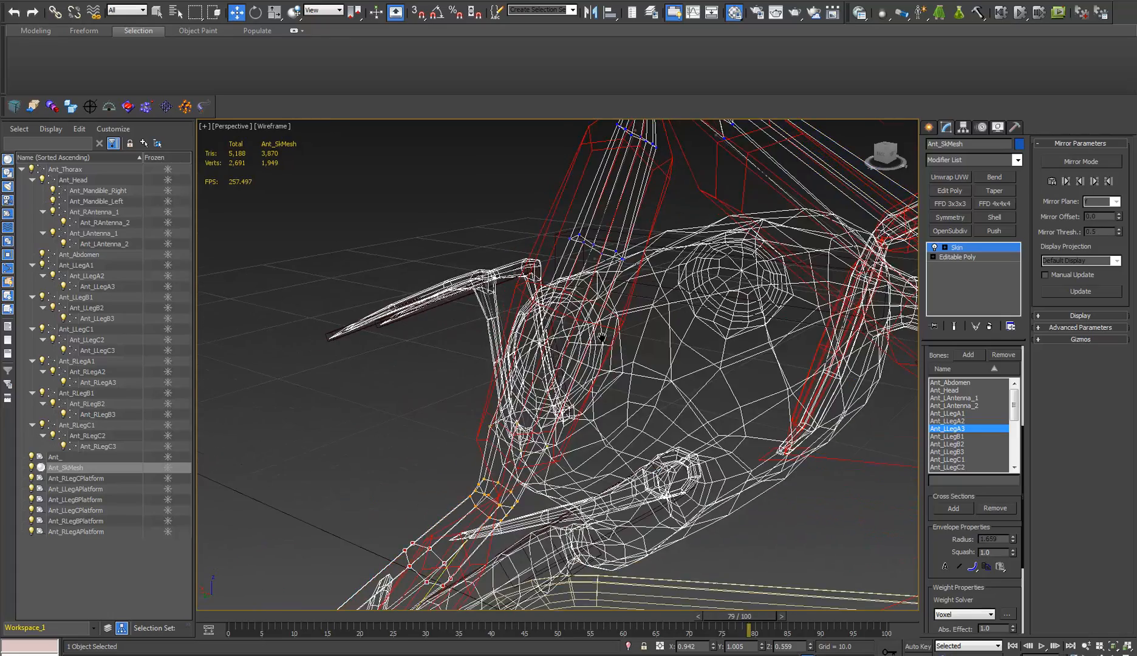
pyautogui.moveTo(601, 337); pyautogui.dragTo(709, 209, button='middle')
pyautogui.scroll(-4, 710, 208)
pyautogui.press('F3')
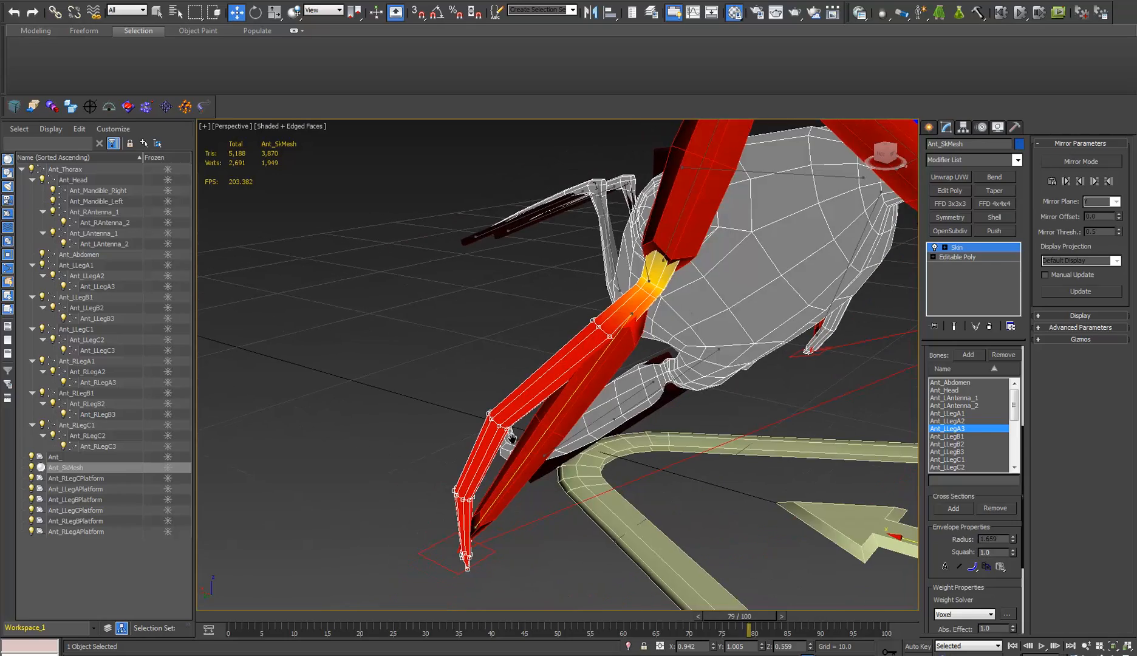
pyautogui.scroll(-3, 537, 440)
pyautogui.keyDown('alt'); pyautogui.moveTo(535, 441); pyautogui.dragTo(488, 468, button='middle'); pyautogui.keyUp('alt')
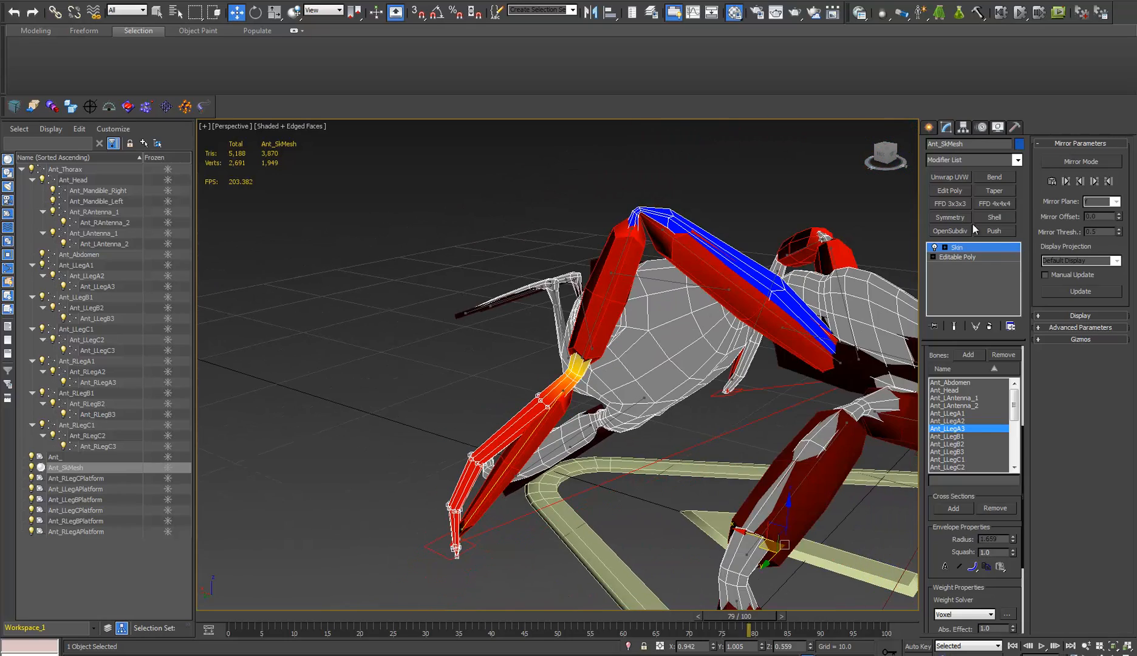
pyautogui.moveTo(736, 386); pyautogui.dragTo(700, 378, button='middle')
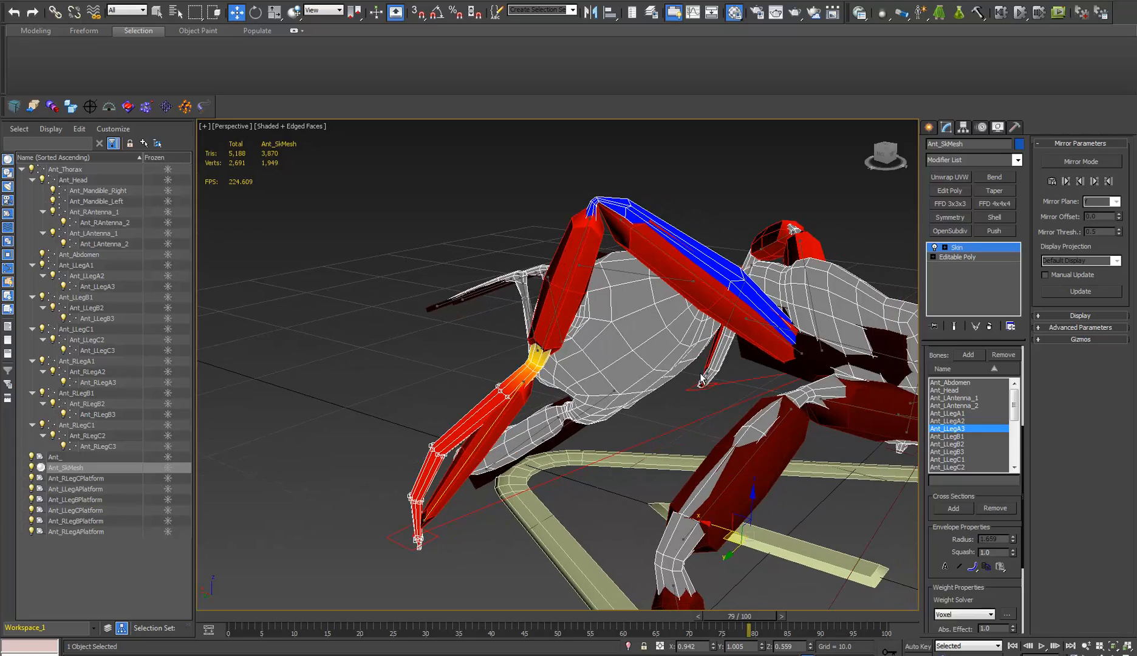
# - Restore the front left leg's lowered pose, and rotate the Ant_LLegA3 bone so the leg's lower joint swings in towards the head
pyautogui.click(700, 377)
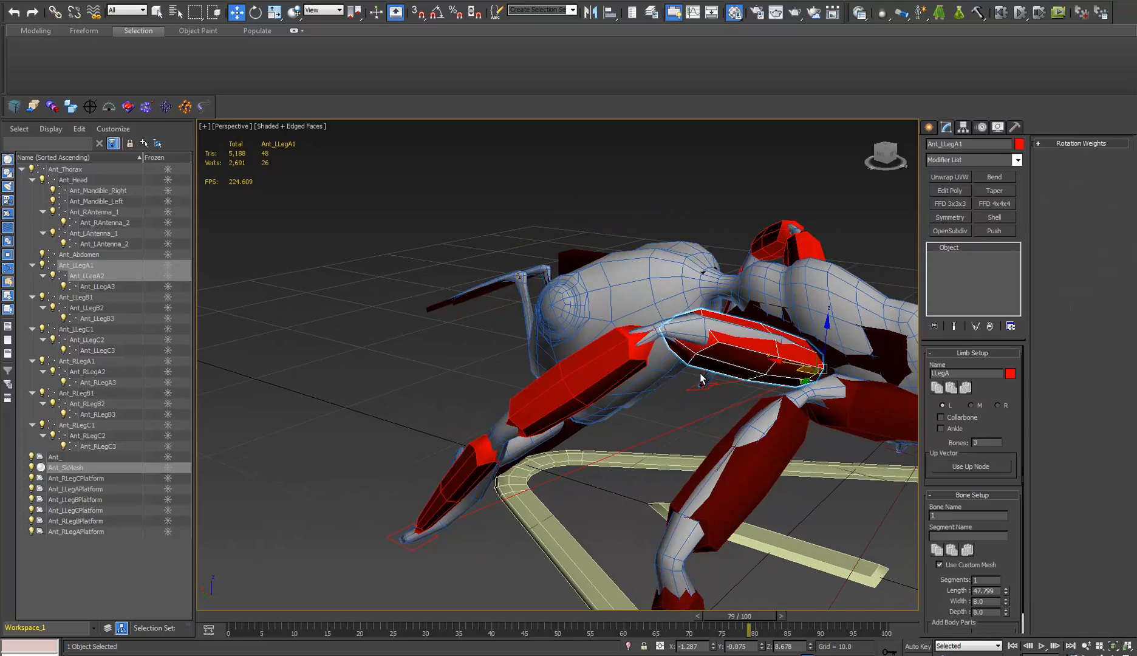
pyautogui.keyDown('alt'); pyautogui.moveTo(701, 377); pyautogui.dragTo(750, 309, button='middle'); pyautogui.keyUp('alt')
pyautogui.click(750, 309)
pyautogui.click(724, 453)
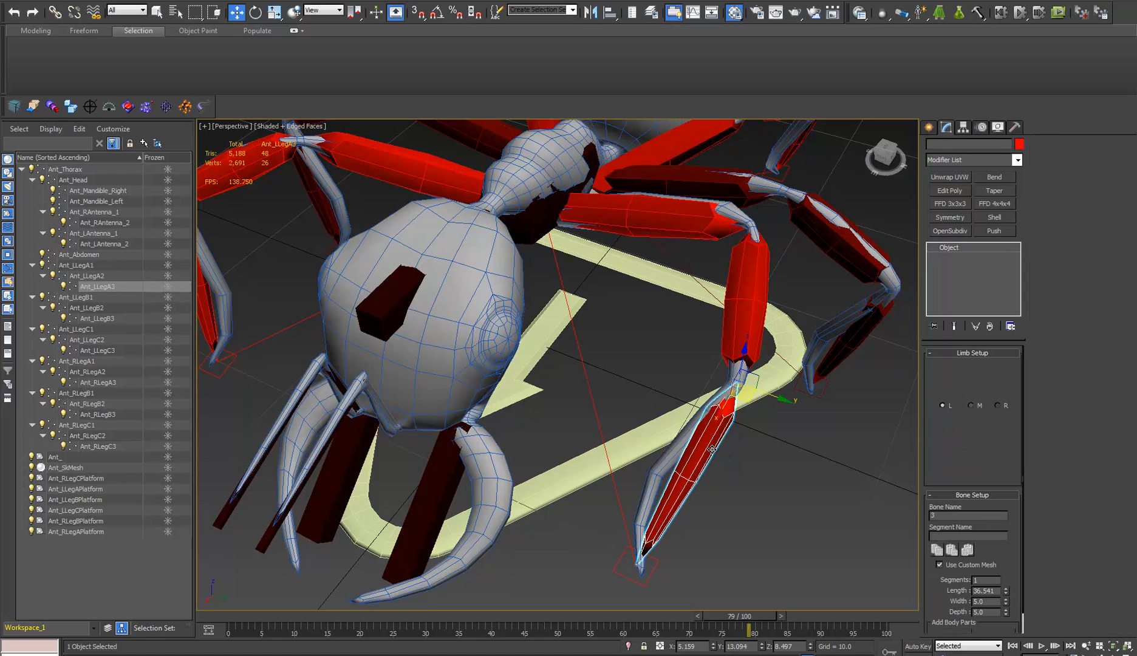
pyautogui.press('e')
pyautogui.moveTo(782, 384); pyautogui.dragTo(713, 283)
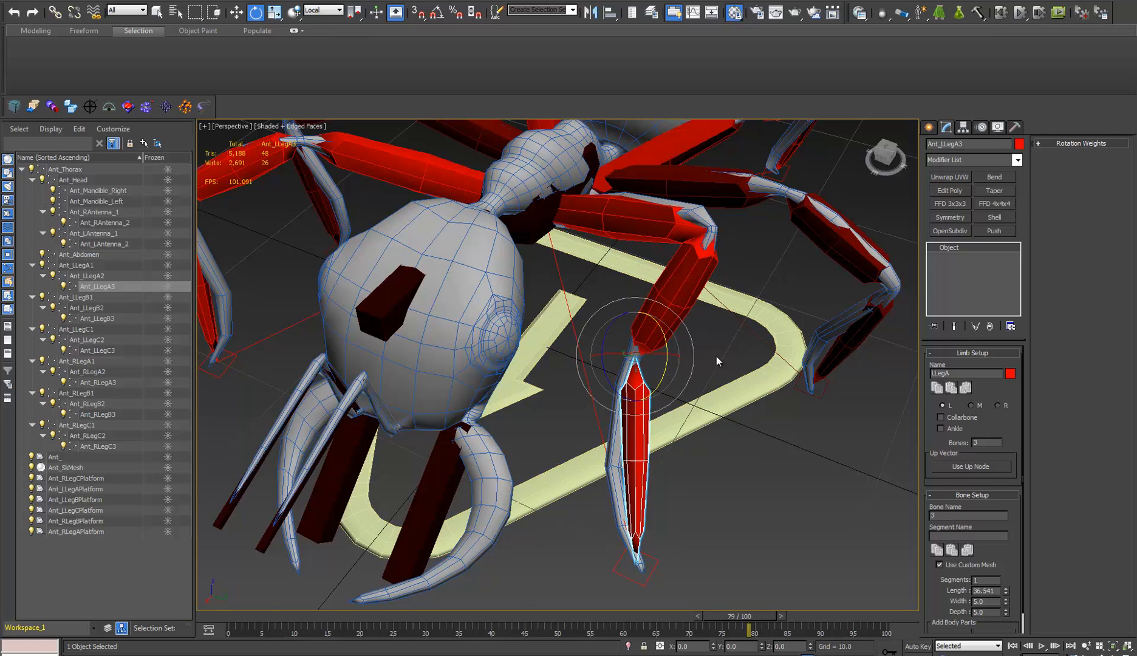
# - Rotate the Ant_LLegC3 bone to adjust the hind left leg, and pick the leg's foot with the Move tool
pyautogui.moveTo(718, 361); pyautogui.dragTo(633, 404, button='middle')
pyautogui.click(798, 379)
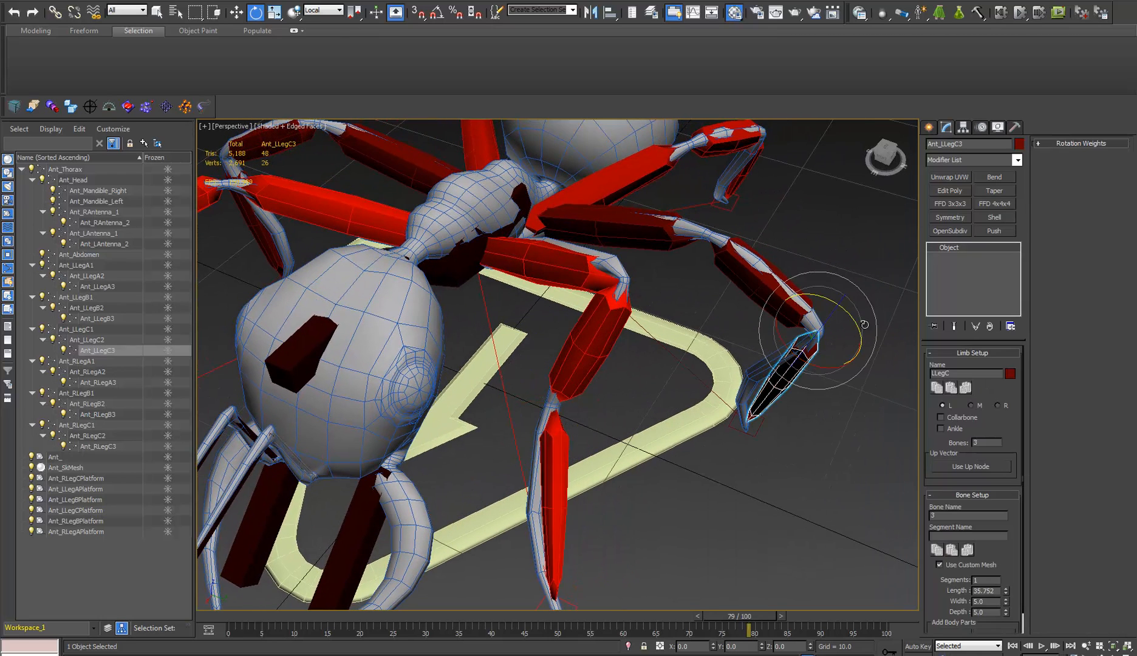
pyautogui.moveTo(856, 326); pyautogui.dragTo(846, 471)
pyautogui.click(756, 430)
pyautogui.click(745, 420)
pyautogui.press('w')
pyautogui.keyDown('alt'); pyautogui.moveTo(846, 470); pyautogui.dragTo(728, 364, button='middle'); pyautogui.keyUp('alt')
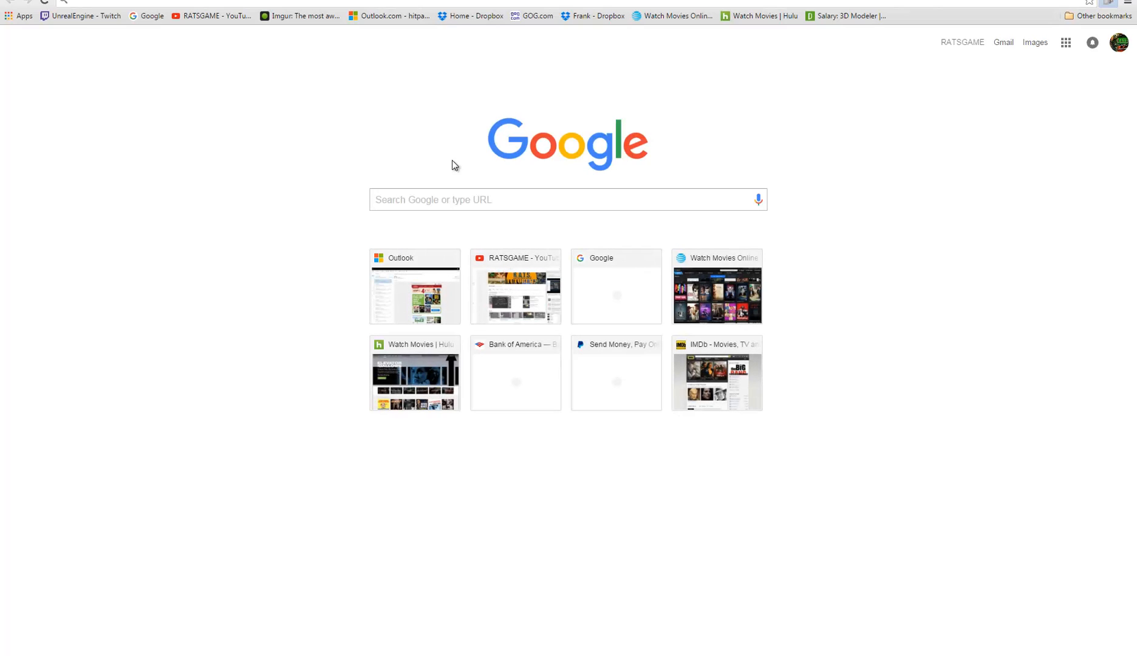
# - Switch to the web browser and search Google Images for "ant"
pyautogui.click(151, 19)
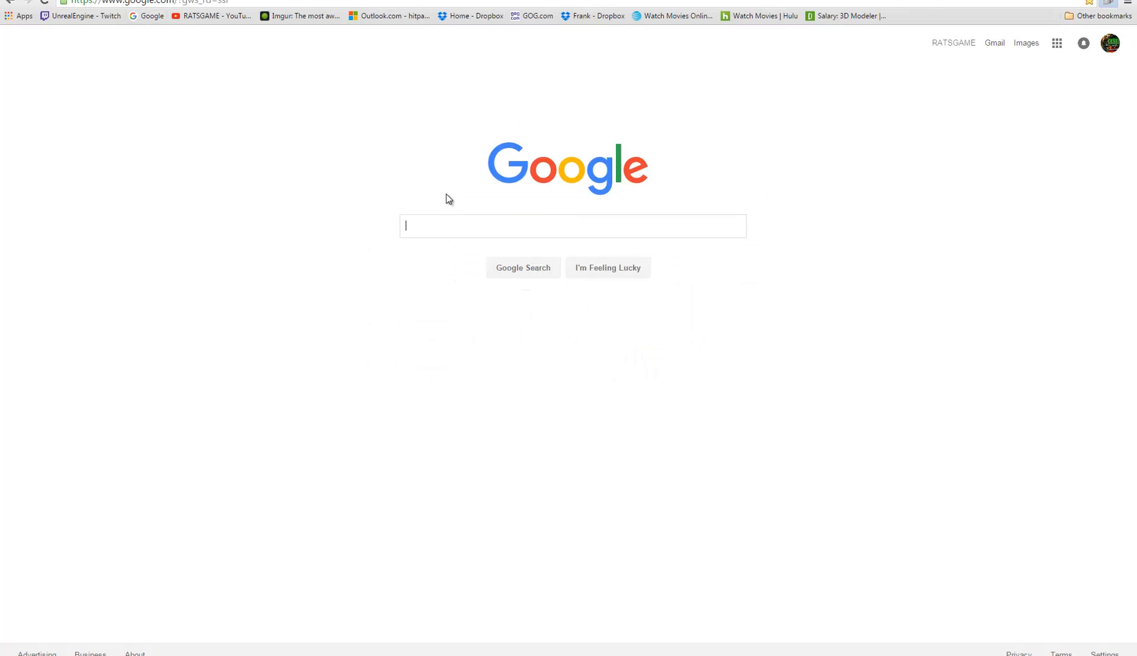
pyautogui.write('ant')
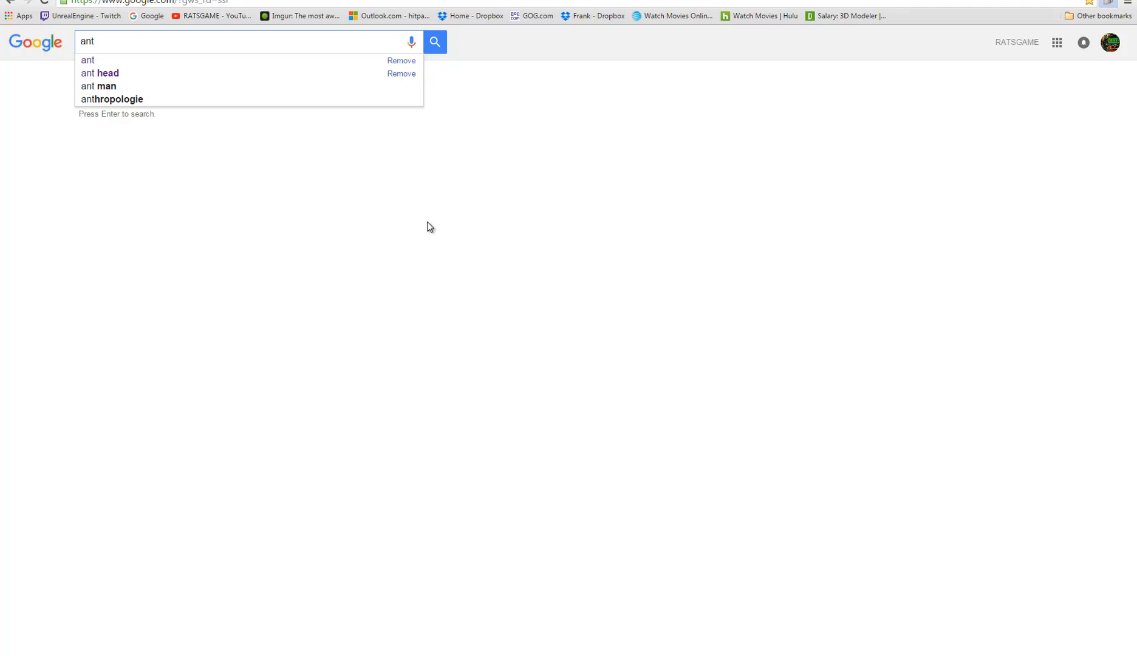
pyautogui.press('Return')
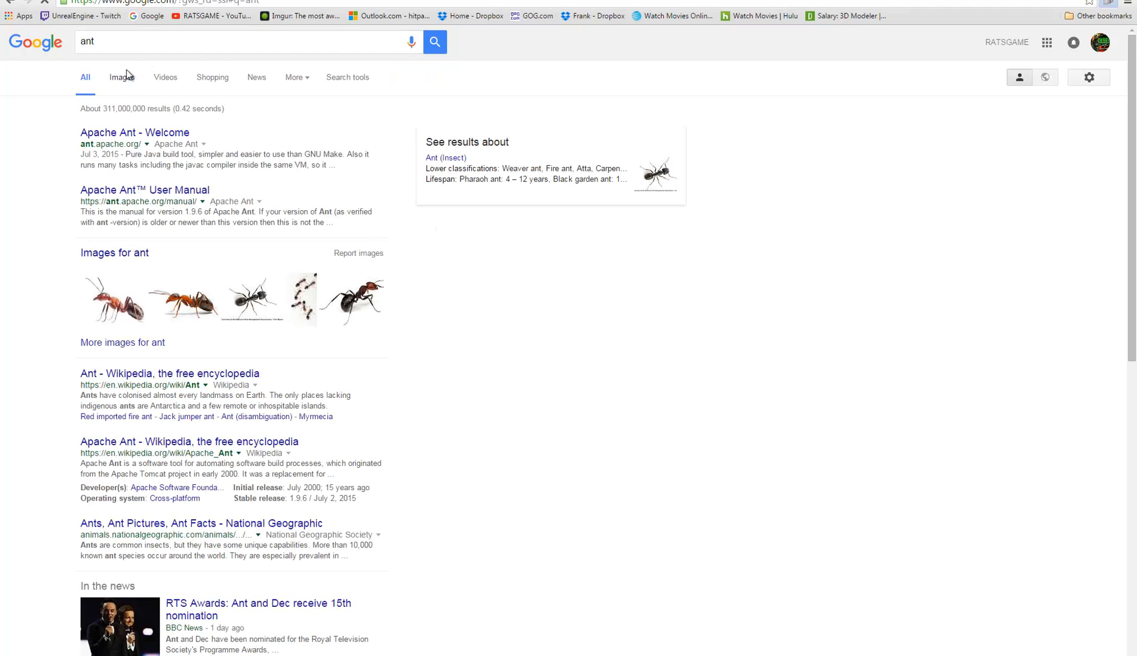
pyautogui.click(127, 74)
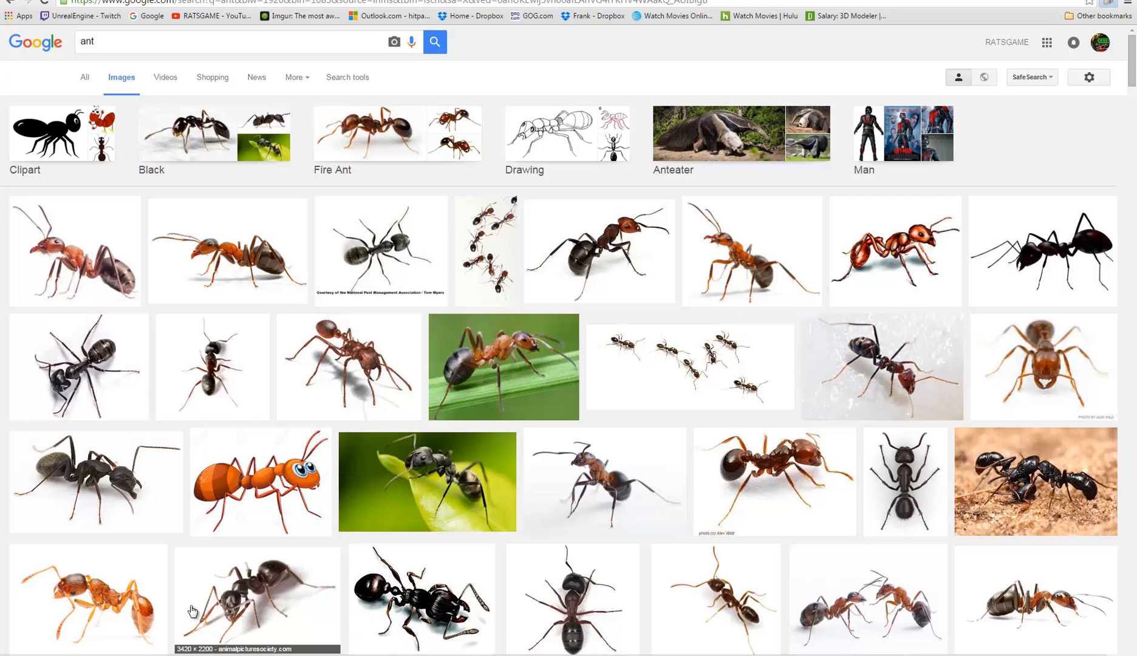
# - Browse the ant image results and examine leg poses and body proportions as reference
pyautogui.scroll(-3, 189, 451)
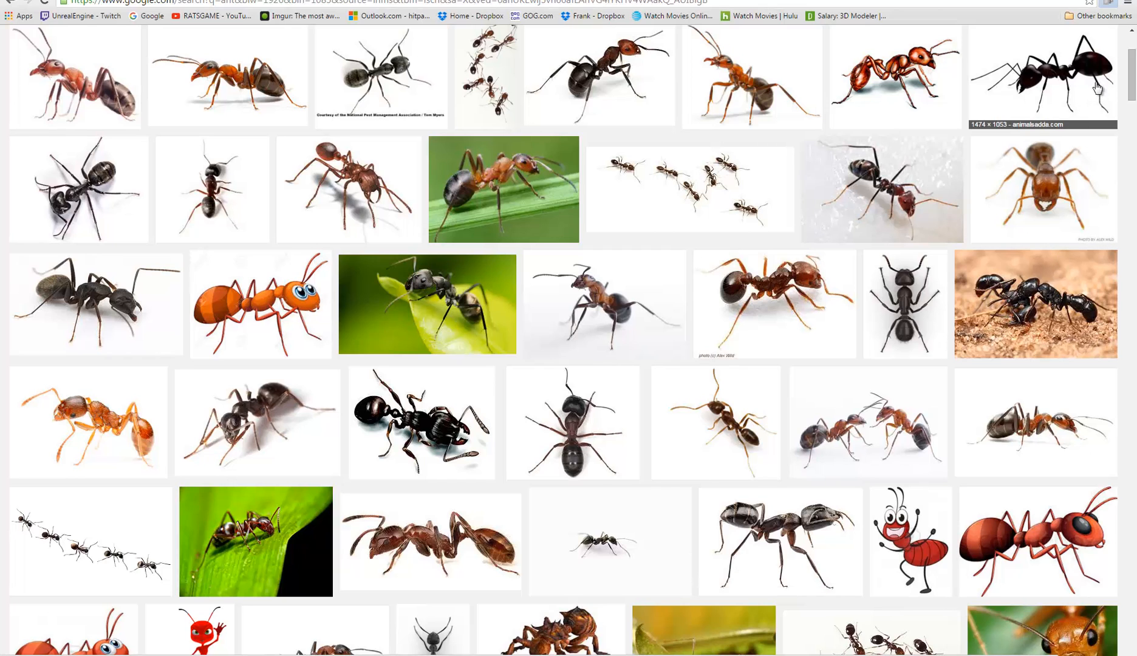
pyautogui.scroll(3, 820, 109)
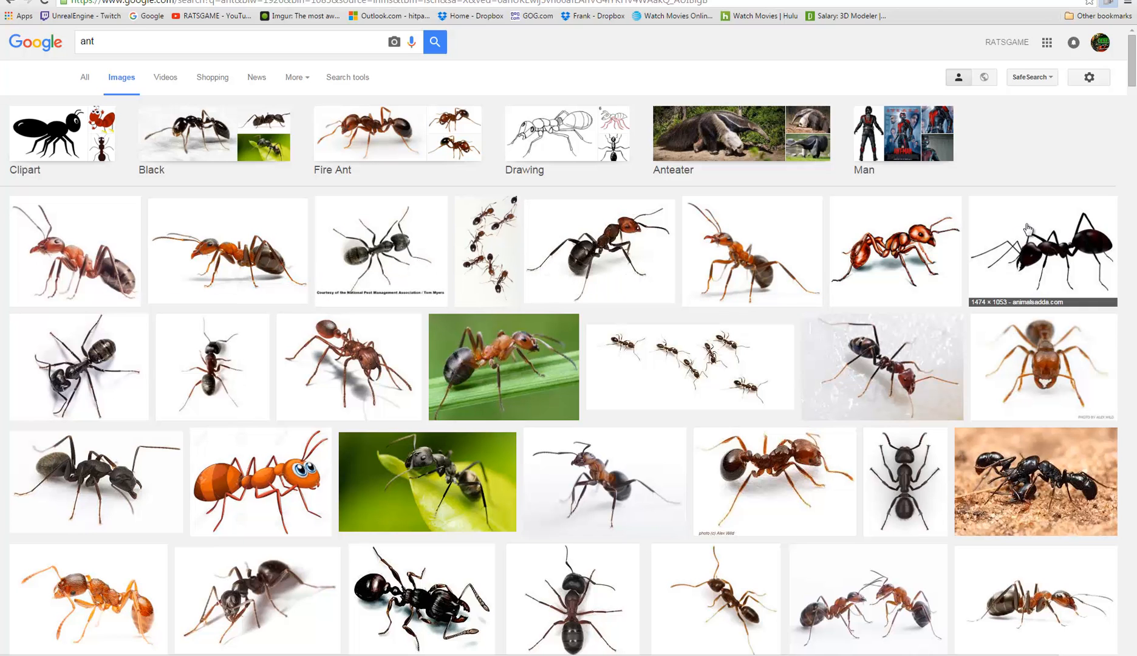
pyautogui.scroll(-20, 103, 270)
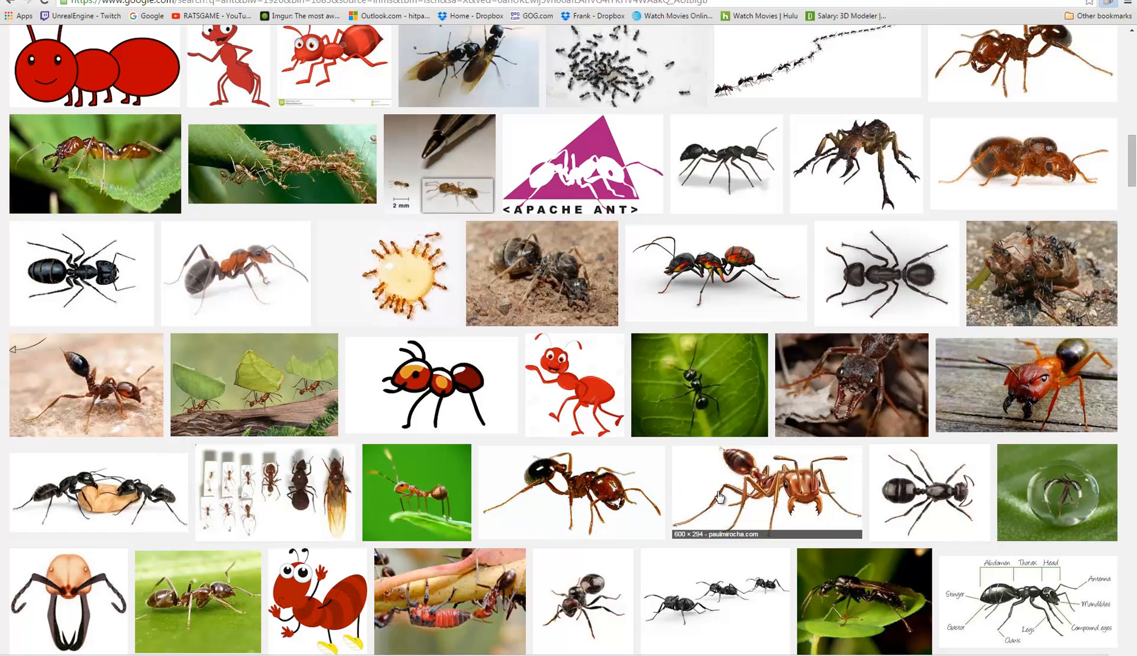
pyautogui.scroll(-2, 882, 487)
pyautogui.scroll(-1, 730, 486)
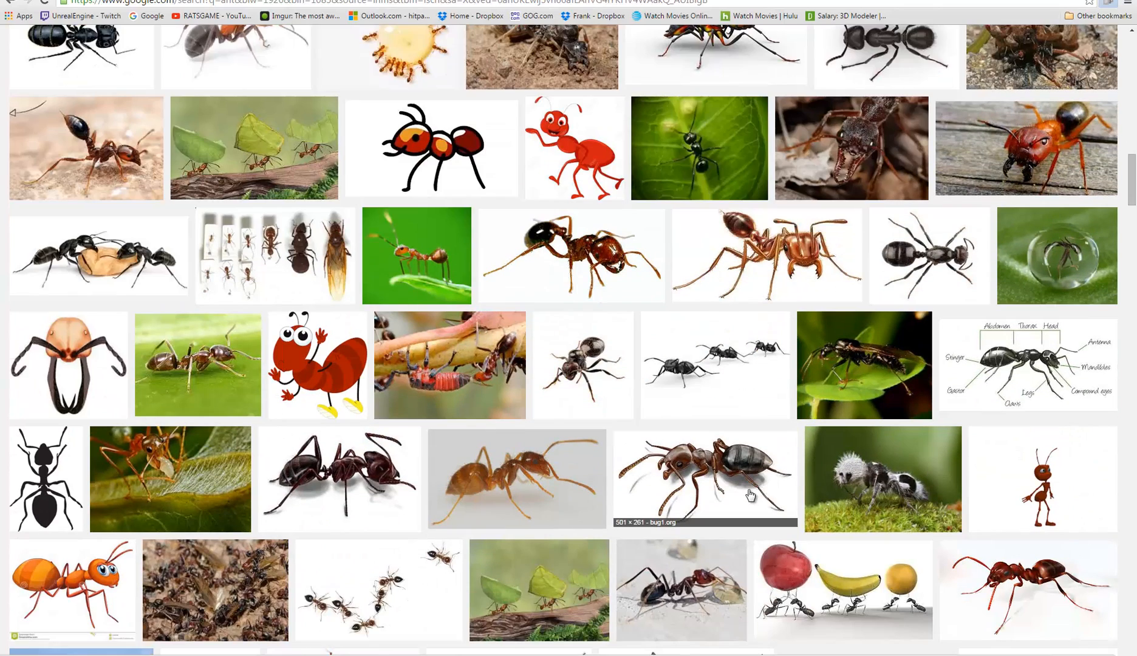
pyautogui.scroll(-2, 547, 468)
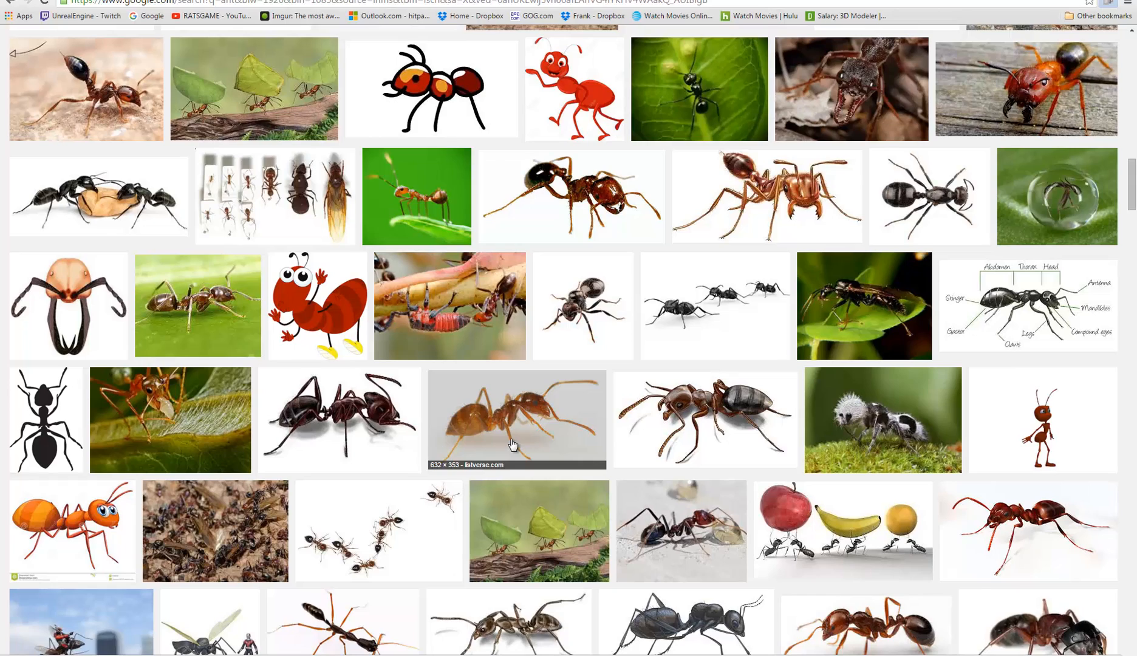
pyautogui.scroll(-6, 513, 445)
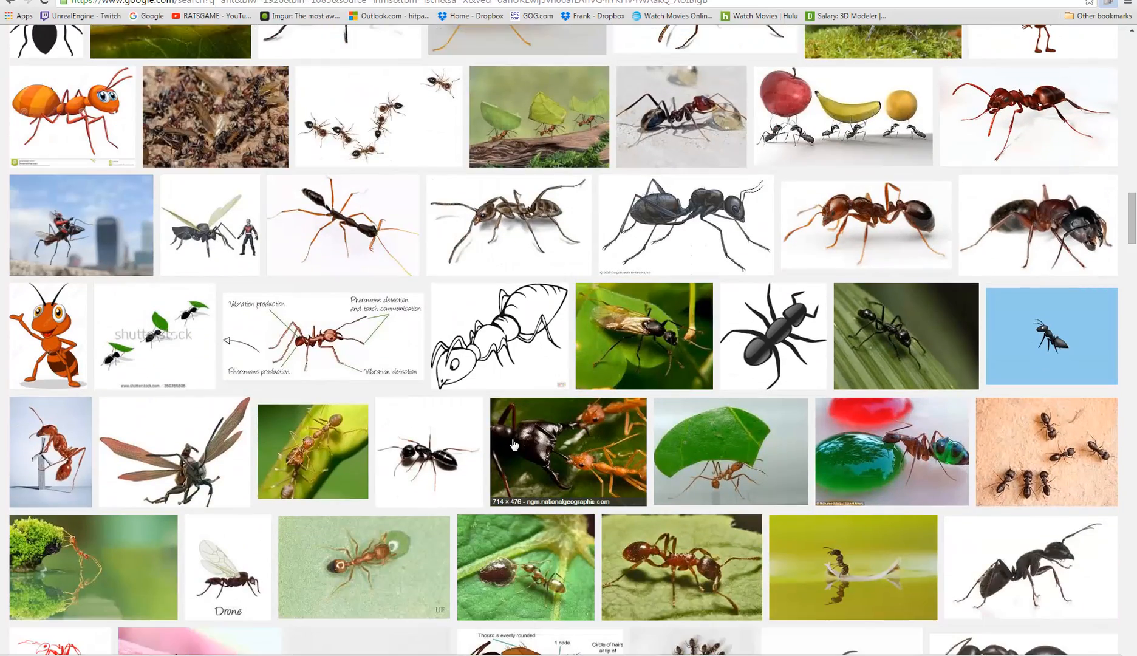
pyautogui.scroll(-5, 514, 445)
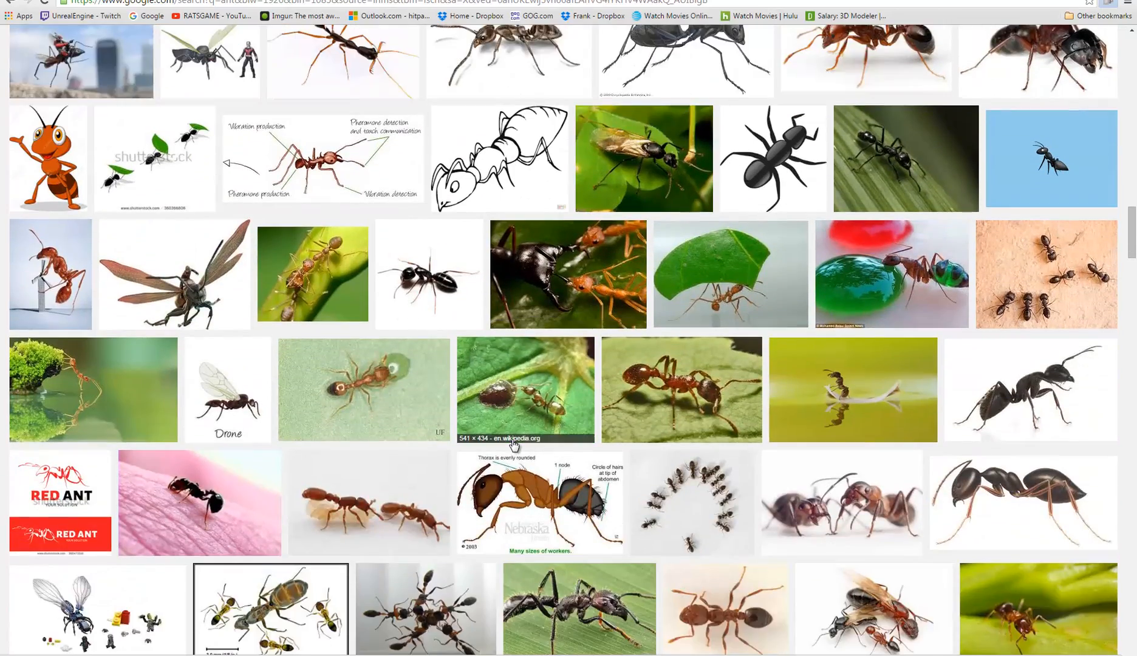
pyautogui.scroll(-1, 512, 440)
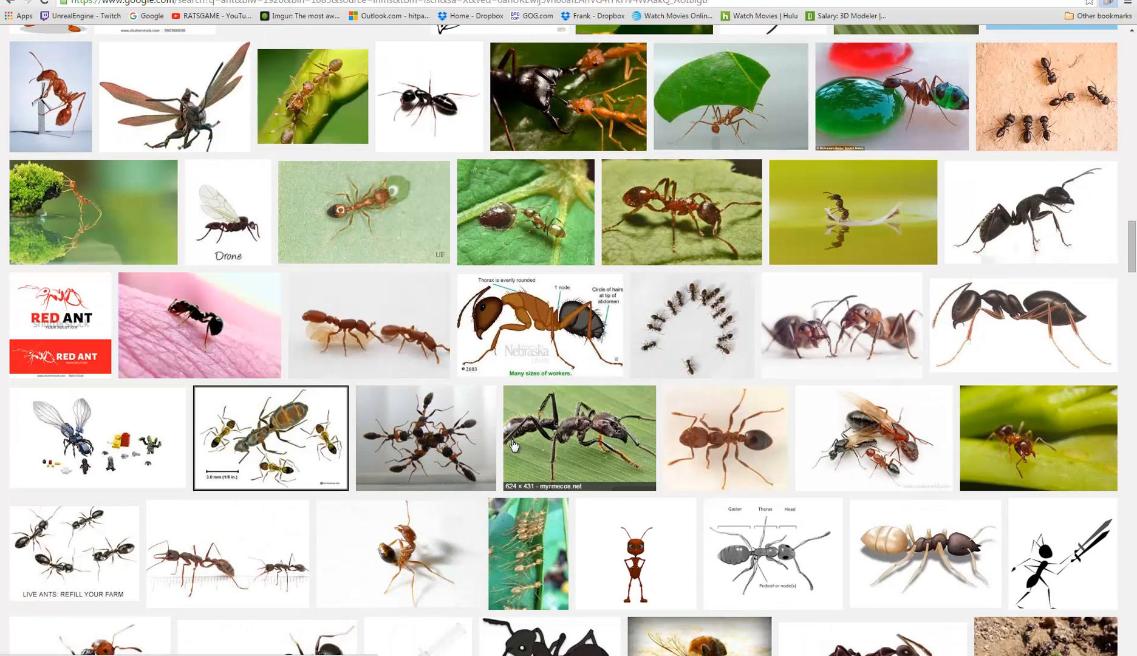
pyautogui.scroll(-1, 501, 443)
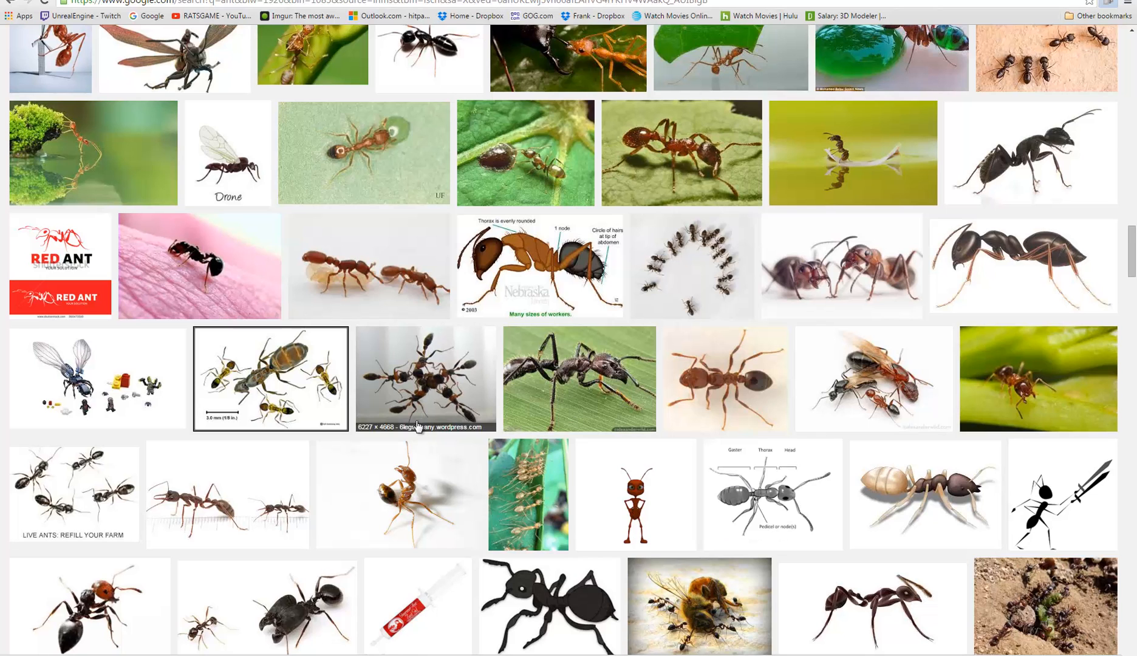
pyautogui.scroll(-4, 249, 477)
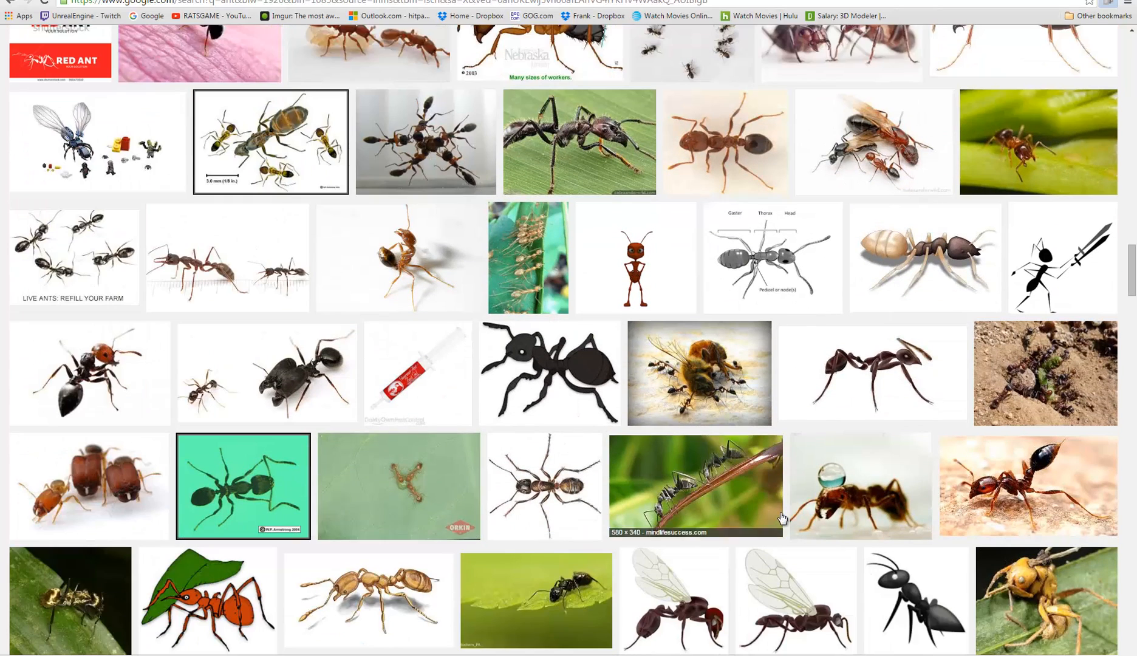
pyautogui.scroll(-3, 972, 432)
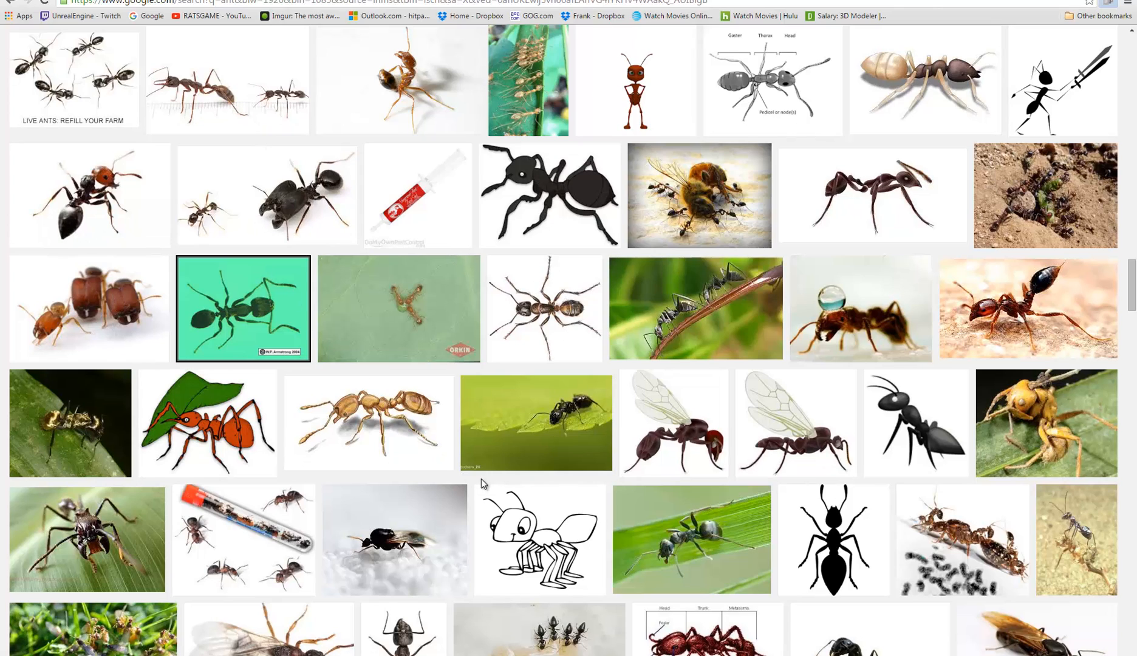
# - Study further ant photos and diagrams in the image results, comparing how the legs bend and spread around the body
pyautogui.scroll(-4, 820, 513)
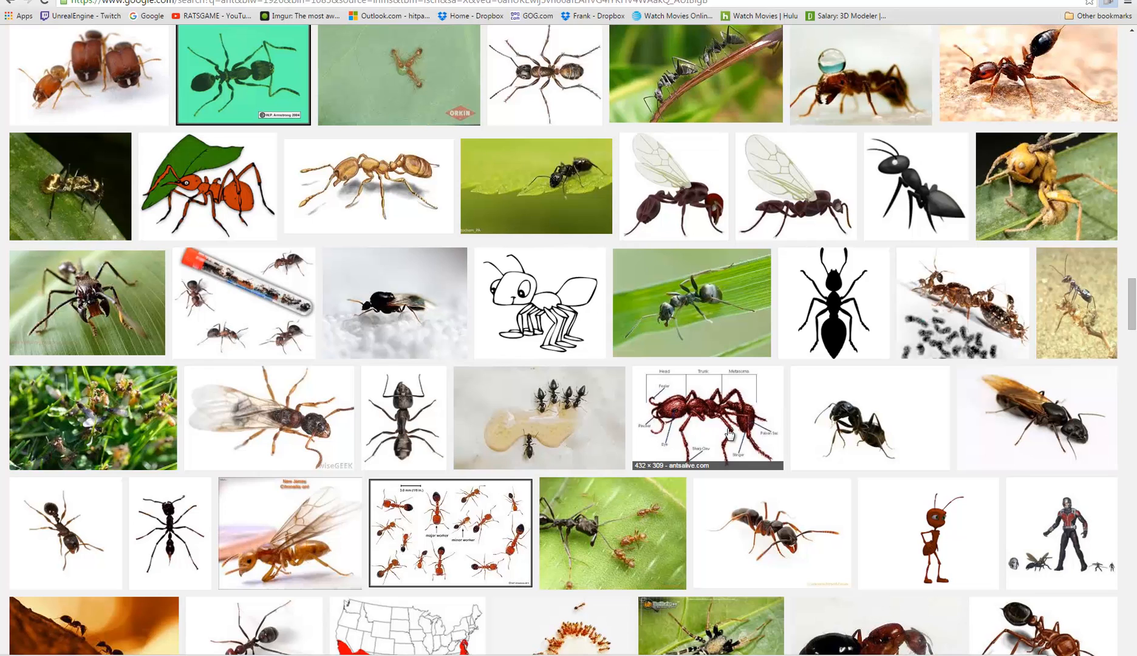
pyautogui.scroll(-2, 735, 432)
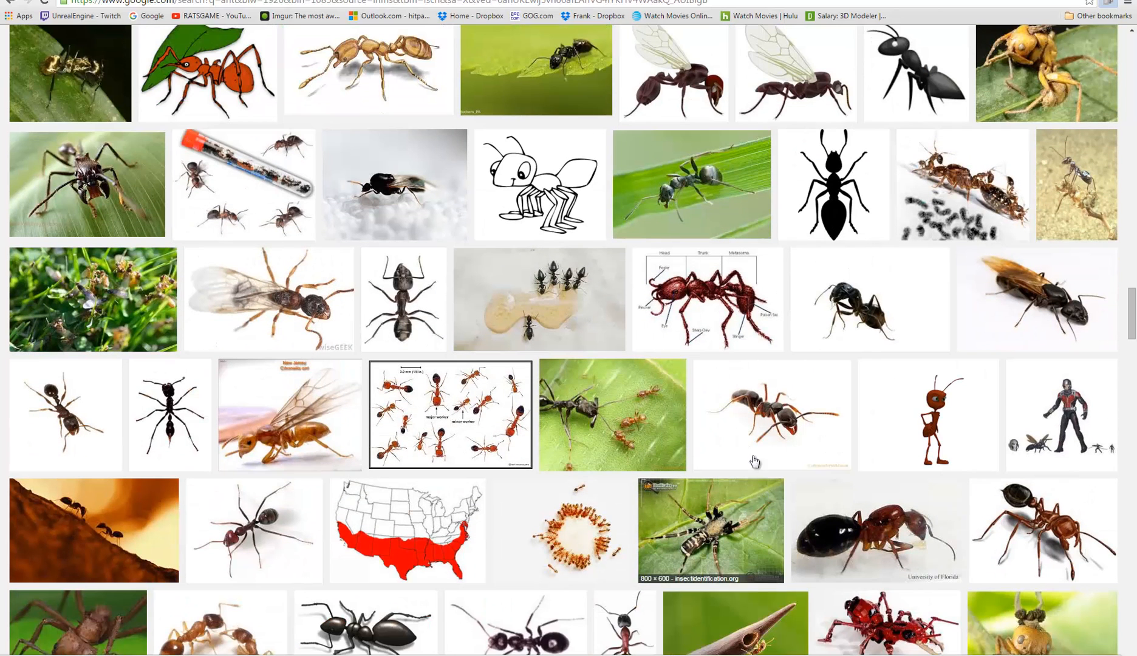
pyautogui.scroll(-3, 802, 486)
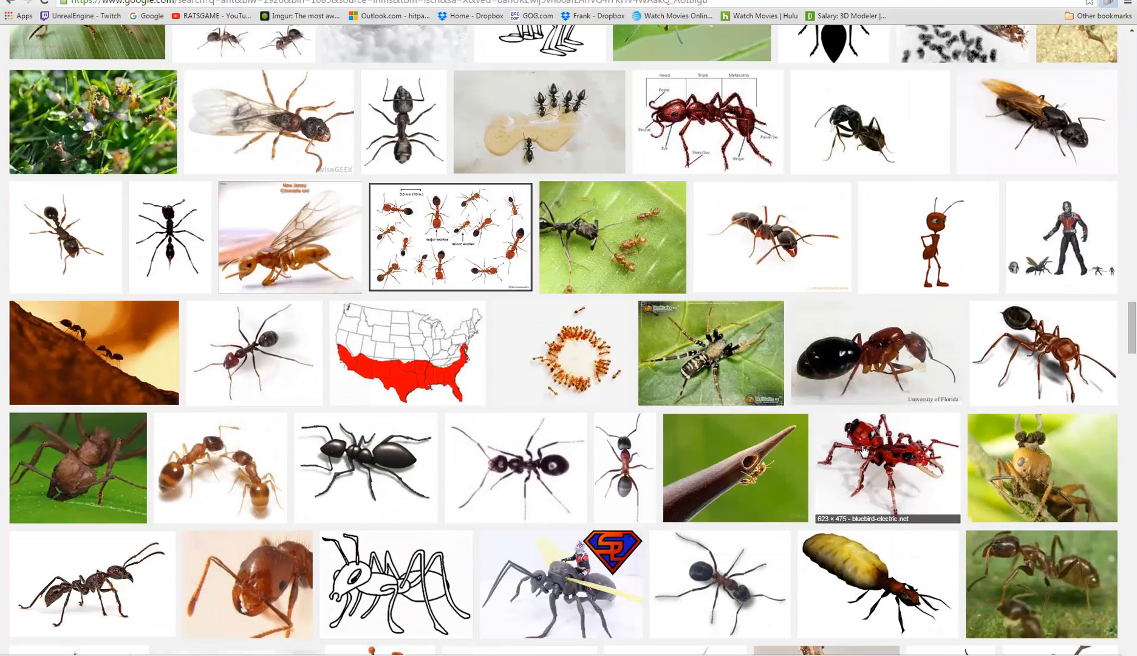
pyautogui.scroll(-2, 528, 381)
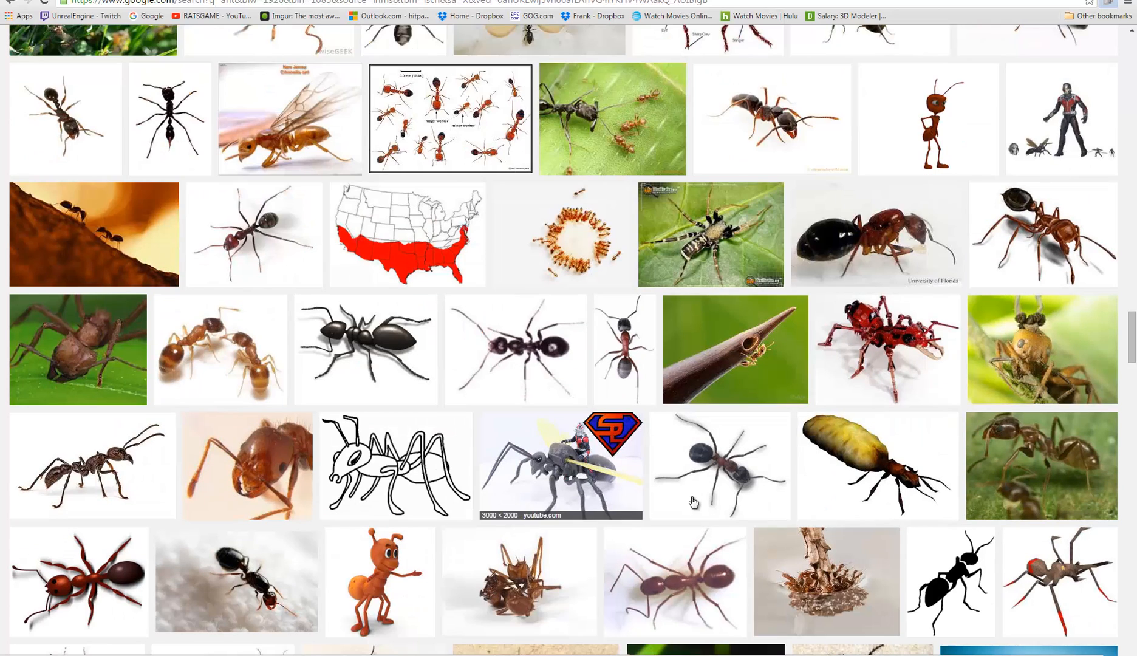
pyautogui.scroll(-1, 389, 480)
pyautogui.scroll(-2, 383, 476)
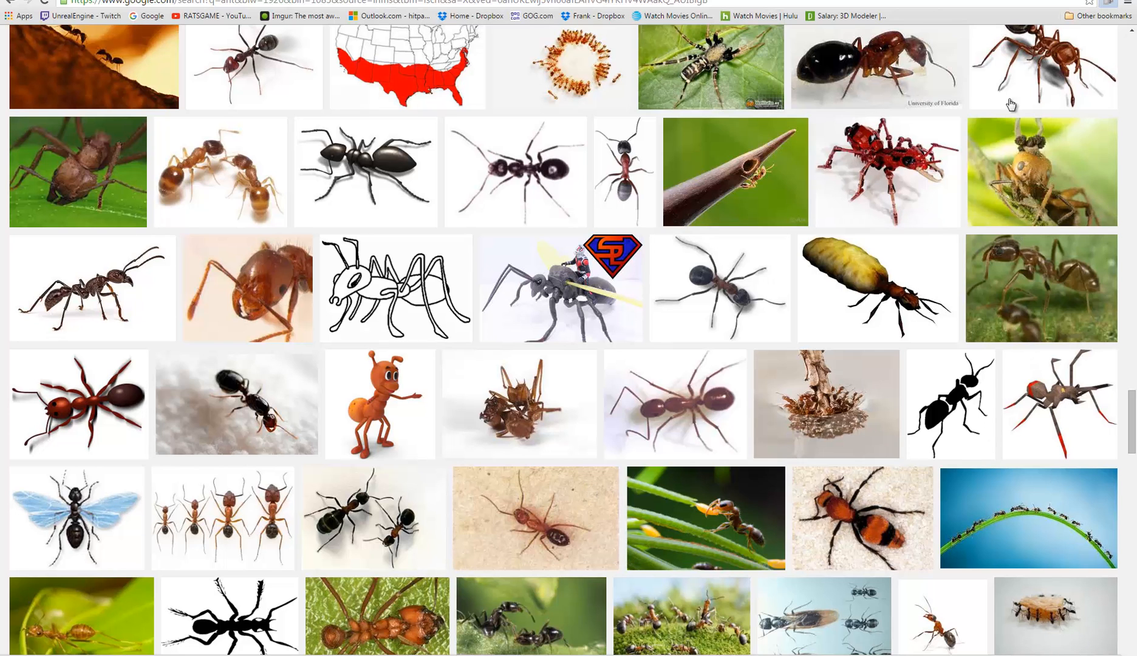
pyautogui.scroll(-2, 434, 281)
pyautogui.scroll(-6, 434, 281)
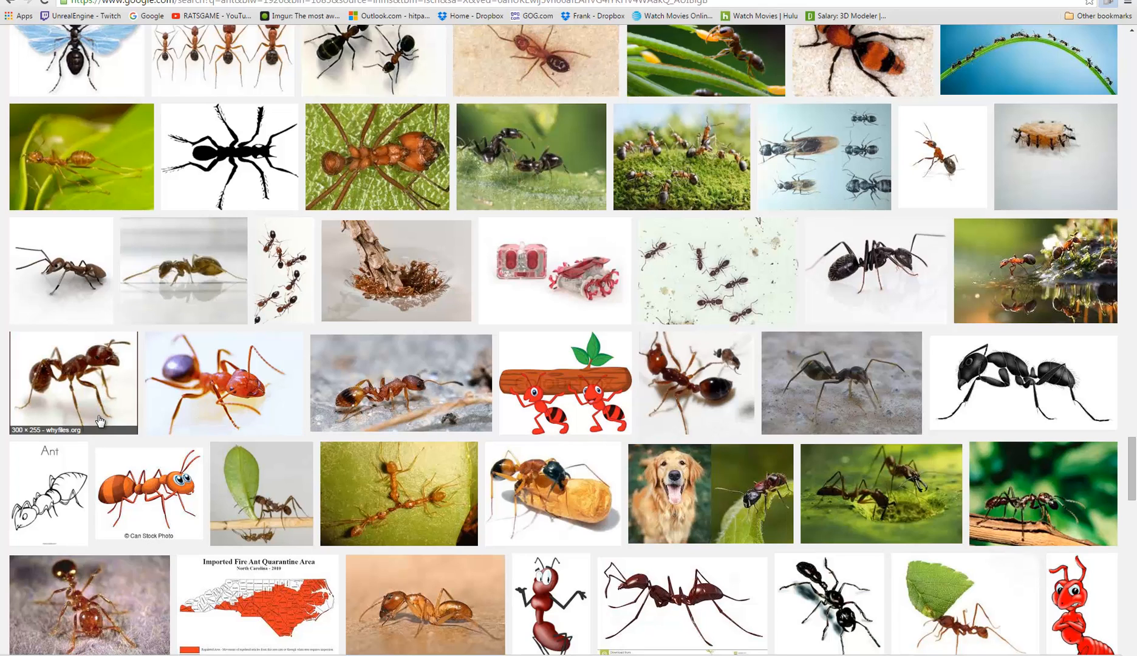
pyautogui.scroll(-3, 268, 511)
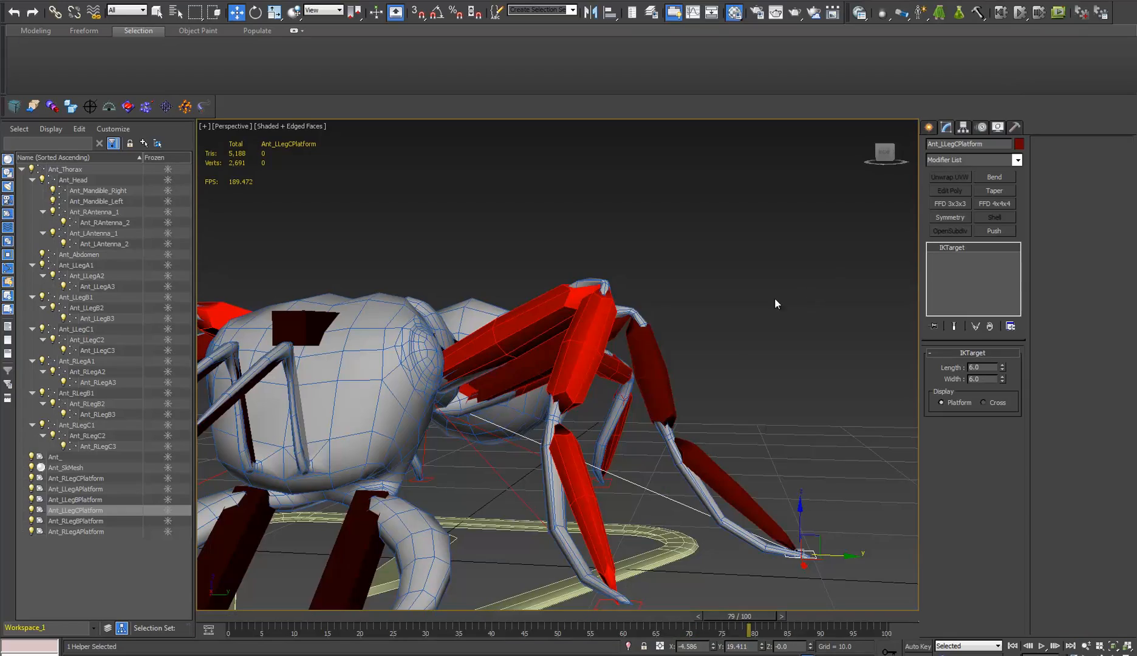
# - Switch back to 3ds Max, select Ant_SkMesh and disable its Skin modifier to compare the undeformed legs with the posed rig
pyautogui.keyDown('alt'); pyautogui.moveTo(665, 415); pyautogui.dragTo(646, 400, button='middle'); pyautogui.keyUp('alt')
pyautogui.scroll(-3, 646, 399)
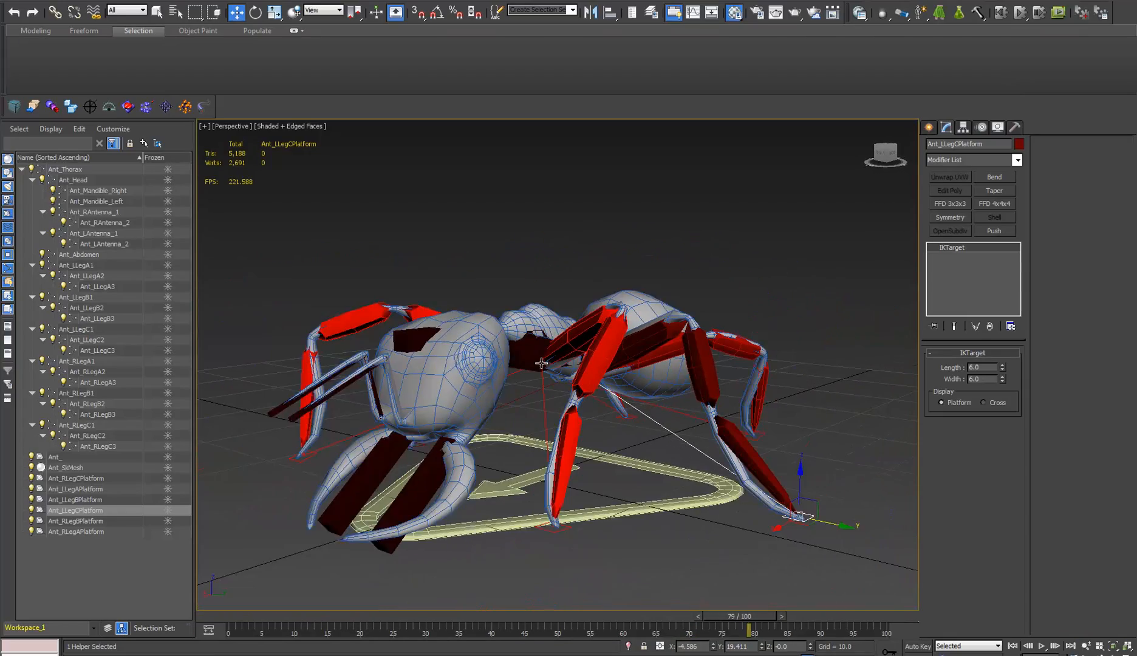
pyautogui.click(396, 361)
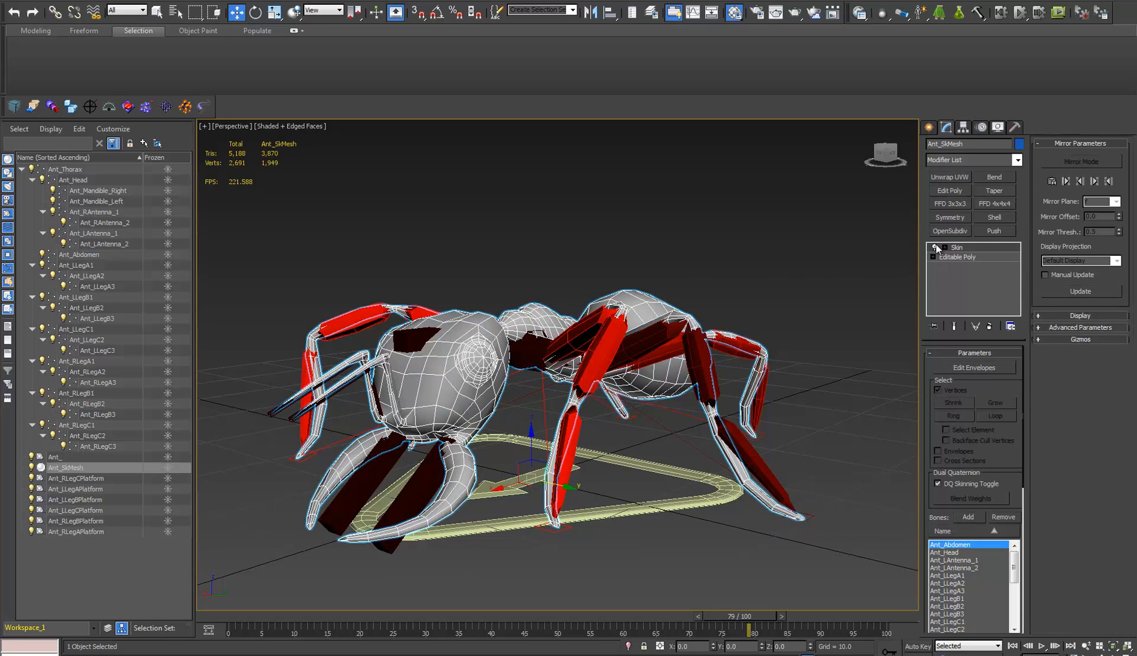
pyautogui.keyDown('alt'); pyautogui.moveTo(751, 383); pyautogui.dragTo(729, 386, button='middle'); pyautogui.keyUp('alt')
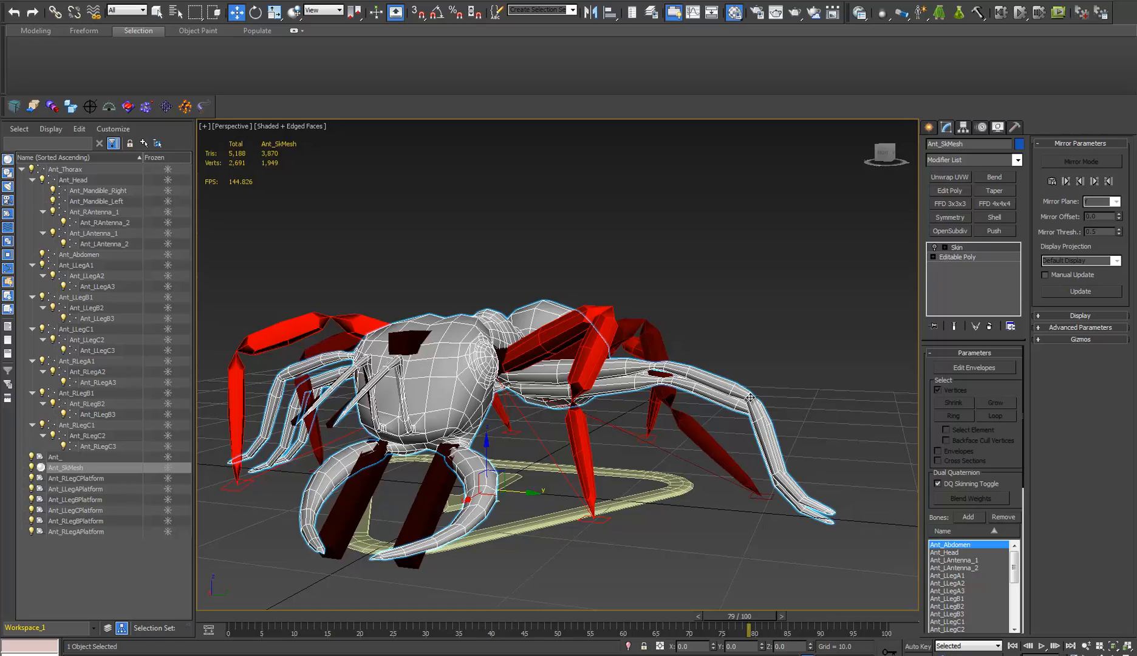
pyautogui.keyDown('alt'); pyautogui.moveTo(750, 397); pyautogui.dragTo(632, 380, button='middle'); pyautogui.keyUp('alt')
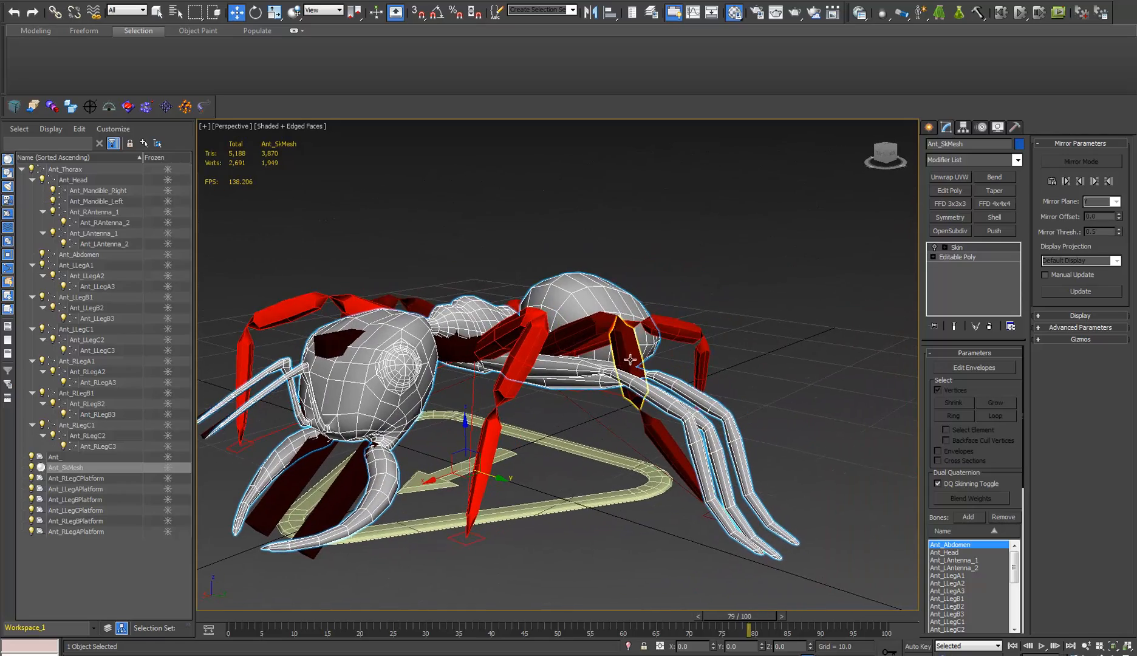
pyautogui.keyDown('alt'); pyautogui.moveTo(512, 371); pyautogui.dragTo(507, 335, button='middle'); pyautogui.keyUp('alt')
# - Select the Ant_LLegA2 bone and examine the front left leg's pose against the undeformed mesh
pyautogui.click(535, 379)
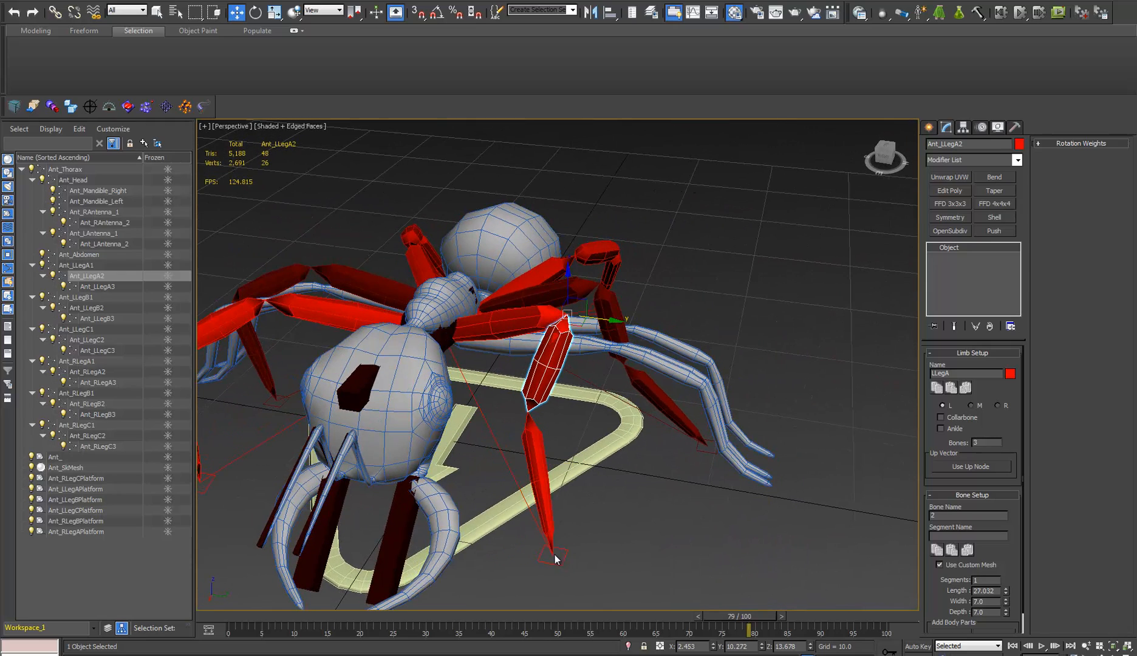
pyautogui.keyDown('alt'); pyautogui.moveTo(552, 558); pyautogui.dragTo(500, 466, button='middle'); pyautogui.keyUp('alt')
pyautogui.keyDown('alt'); pyautogui.moveTo(560, 499); pyautogui.dragTo(569, 404, button='middle'); pyautogui.keyUp('alt')
pyautogui.scroll(-5, 358, 461)
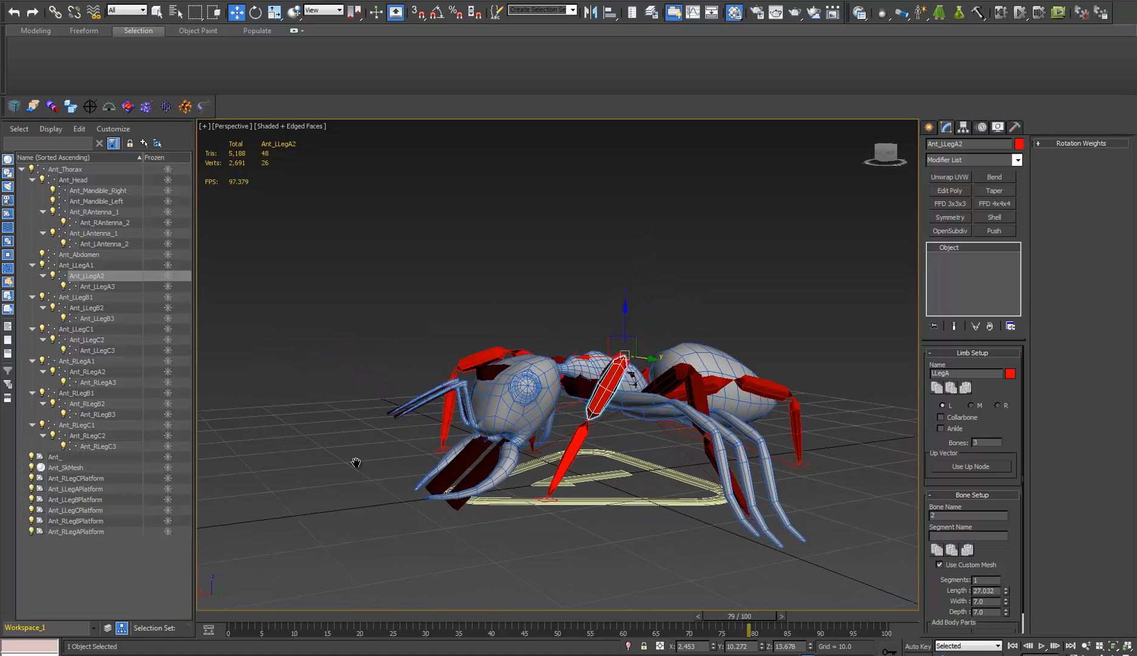
pyautogui.keyDown('alt'); pyautogui.moveTo(365, 458); pyautogui.dragTo(650, 467, button='middle'); pyautogui.keyUp('alt')
pyautogui.scroll(5, 506, 415)
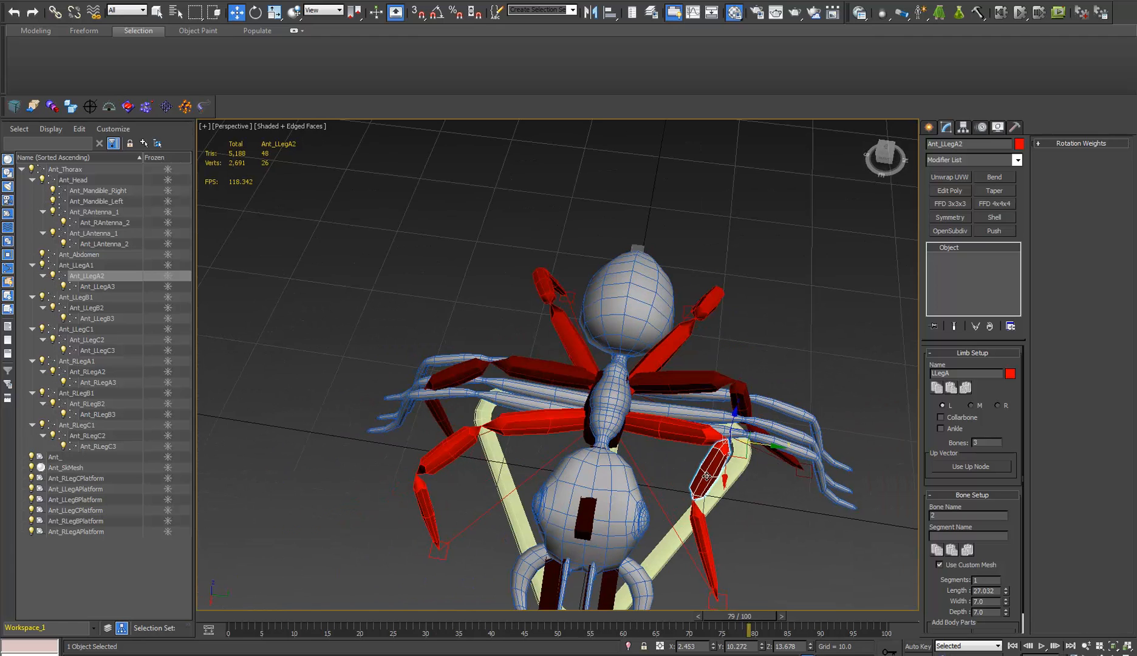
# - Select the front right leg's bone chain, narrowing the selection to Ant_RLegA1 and Ant_RLegA2, to examine the leg's segments
pyautogui.doubleClick(458, 445)
pyautogui.keyDown('alt'); pyautogui.moveTo(459, 446); pyautogui.dragTo(489, 338, button='middle'); pyautogui.keyUp('alt')
pyautogui.scroll(3, 497, 349)
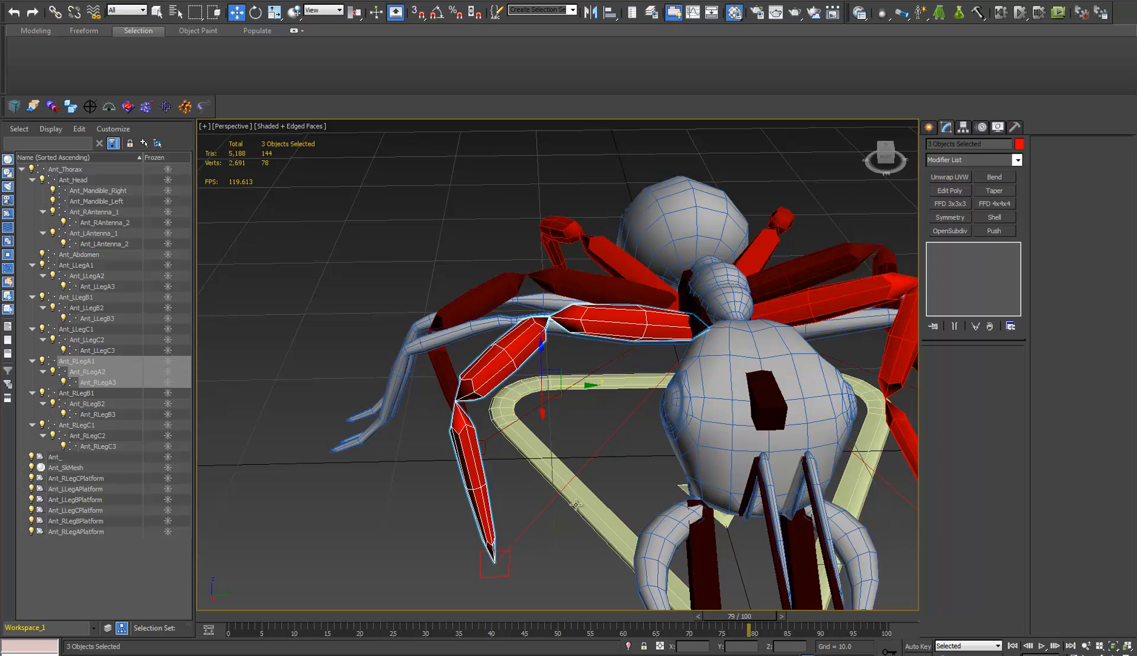
pyautogui.click(485, 478)
pyautogui.keyDown('ctrl'); pyautogui.click(610, 334); pyautogui.keyUp('ctrl')
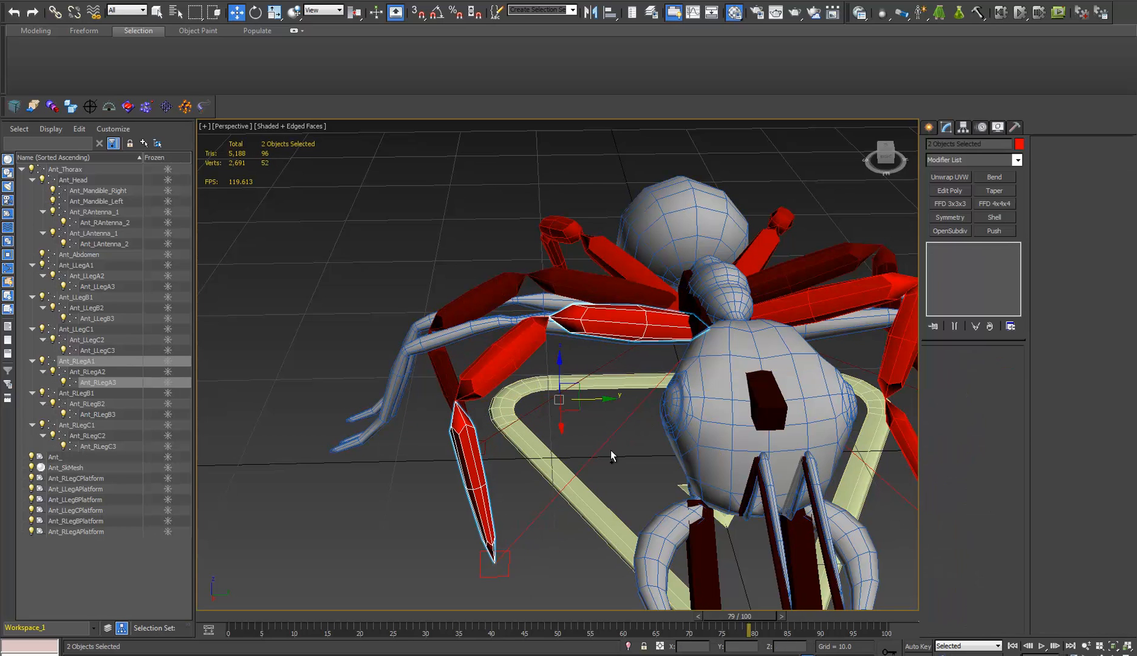
pyautogui.moveTo(576, 452); pyautogui.dragTo(527, 455, button='middle')
pyautogui.scroll(-3, 526, 454)
pyautogui.click(471, 387)
pyautogui.keyDown('ctrl'); pyautogui.click(540, 372); pyautogui.keyUp('ctrl')
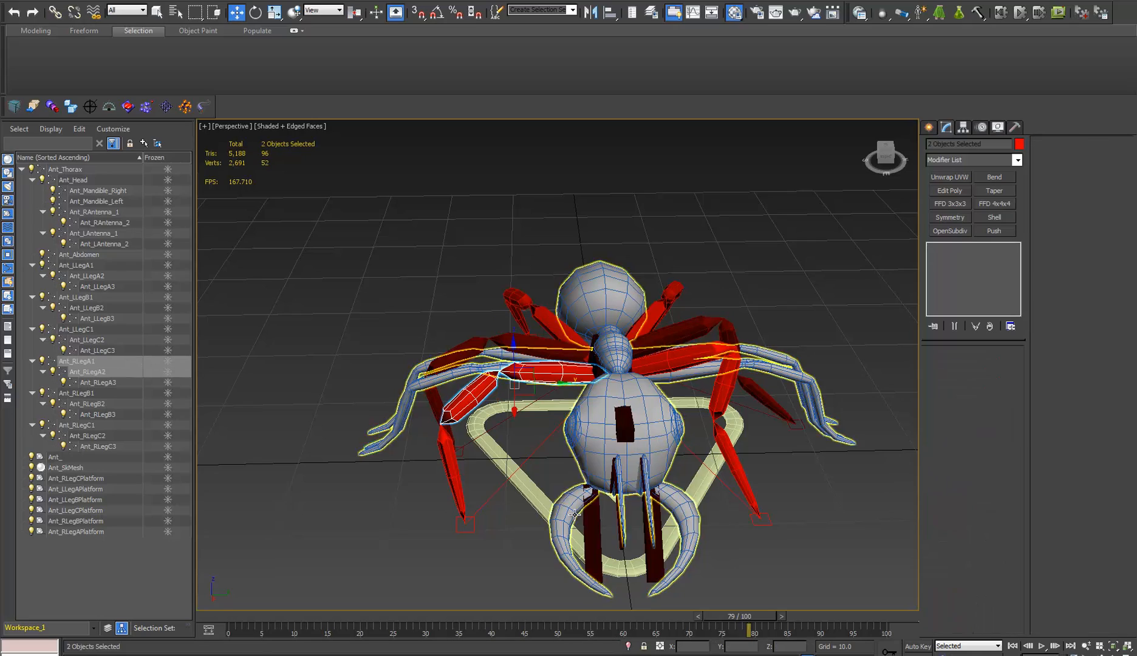
# - Examine the straight, undeformed leg meshes against the posed leg bones from the front, underneath and above
pyautogui.keyDown('alt'); pyautogui.moveTo(733, 542); pyautogui.dragTo(681, 462, button='middle'); pyautogui.keyUp('alt')
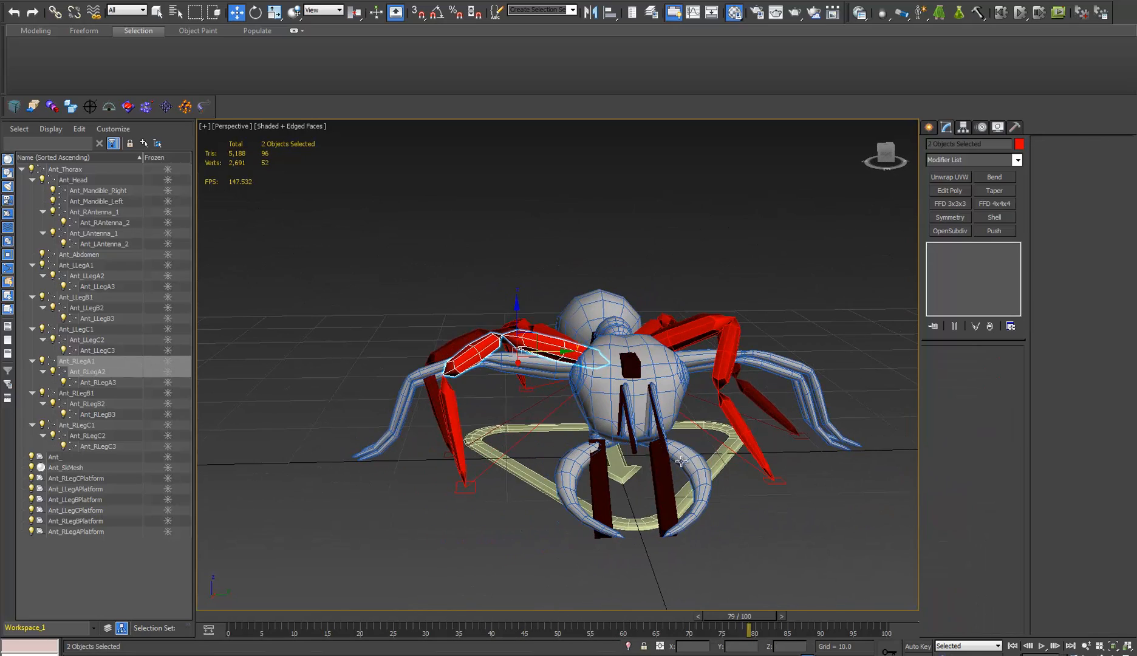
pyautogui.moveTo(468, 415)
pyautogui.keyDown('alt'); pyautogui.mouseDown(button='middle')
pyautogui.moveTo(502, 427)
pyautogui.moveTo(465, 415)
pyautogui.mouseUp(button='middle'); pyautogui.keyUp('alt')
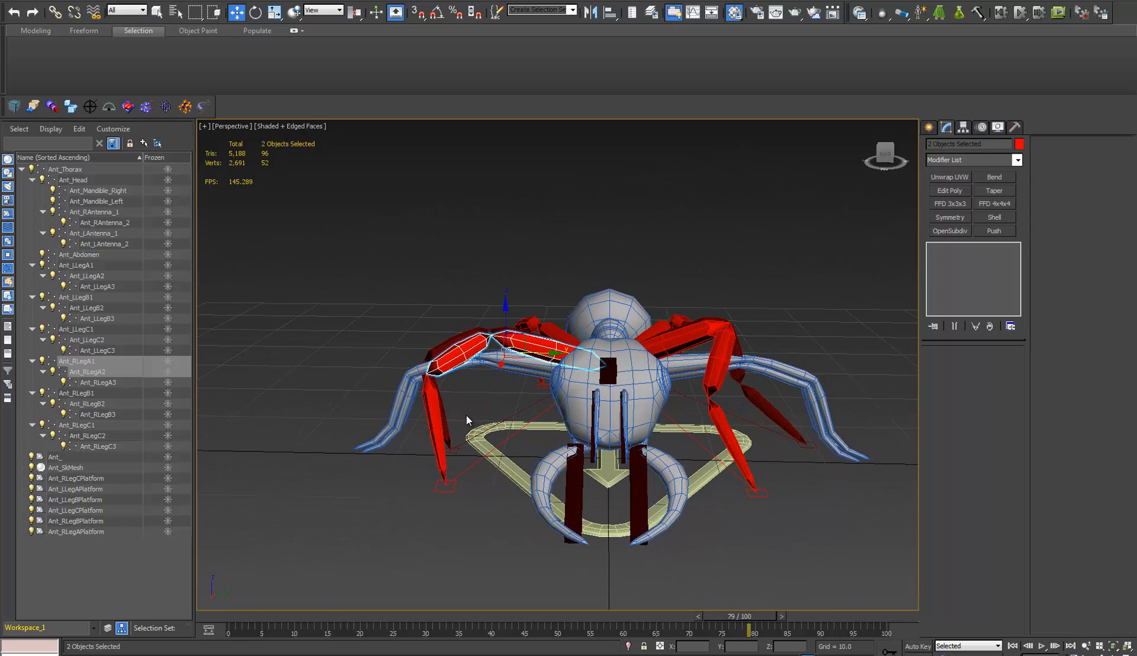
pyautogui.moveTo(699, 427); pyautogui.dragTo(629, 448, button='middle')
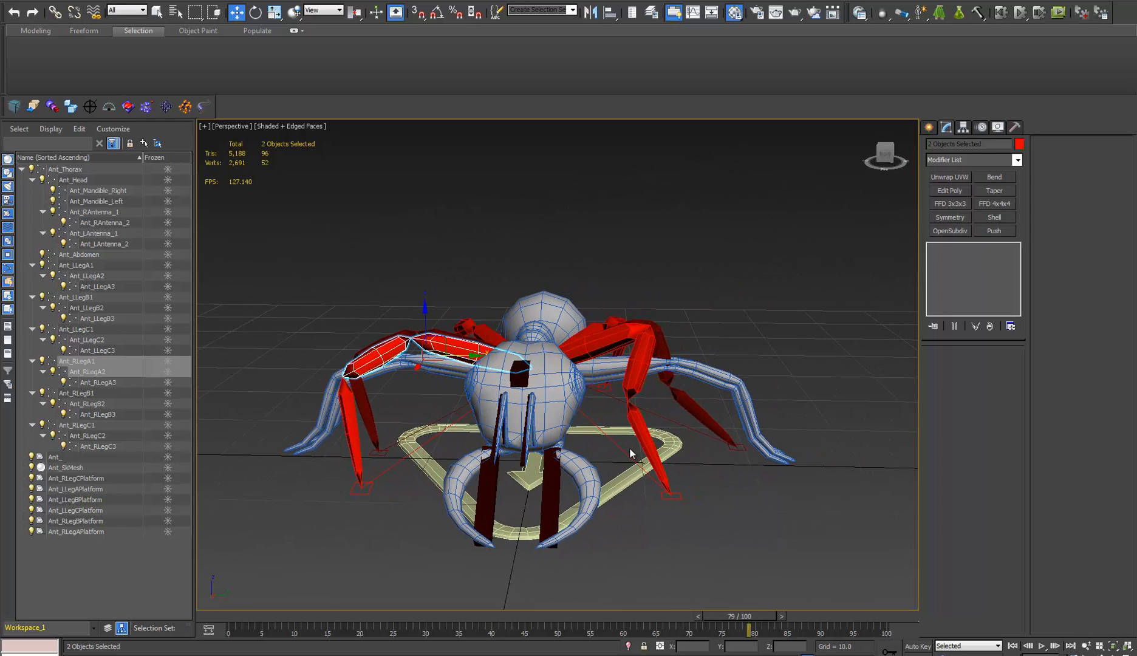
pyautogui.scroll(5, 726, 388)
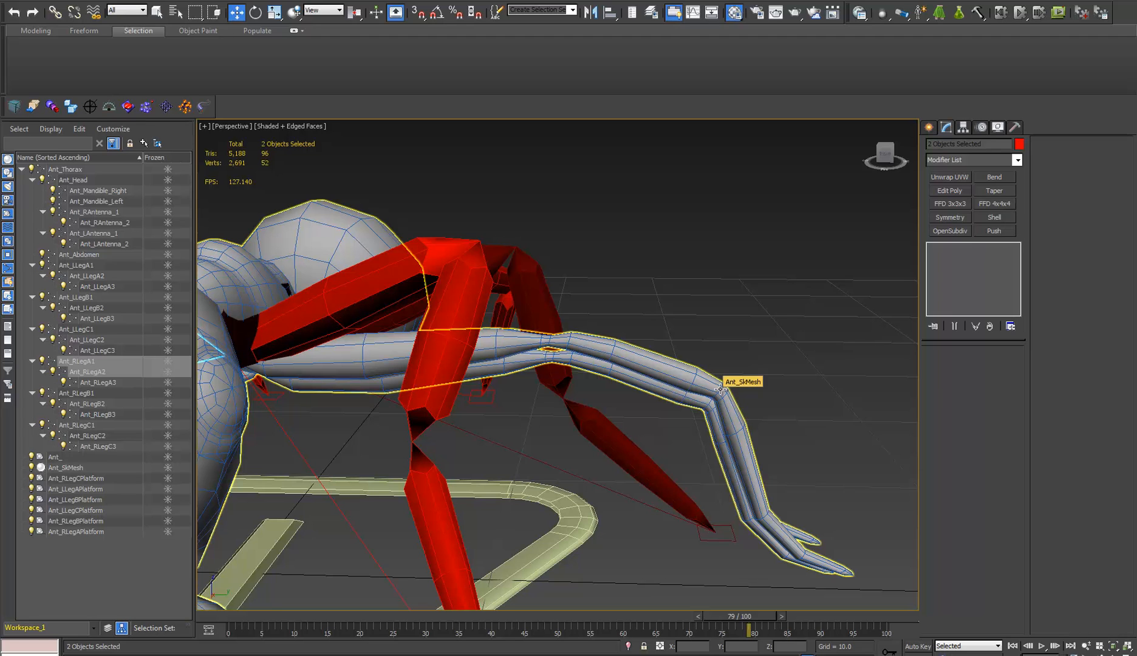
pyautogui.keyDown('alt'); pyautogui.moveTo(721, 390); pyautogui.dragTo(639, 502, button='middle'); pyautogui.keyUp('alt')
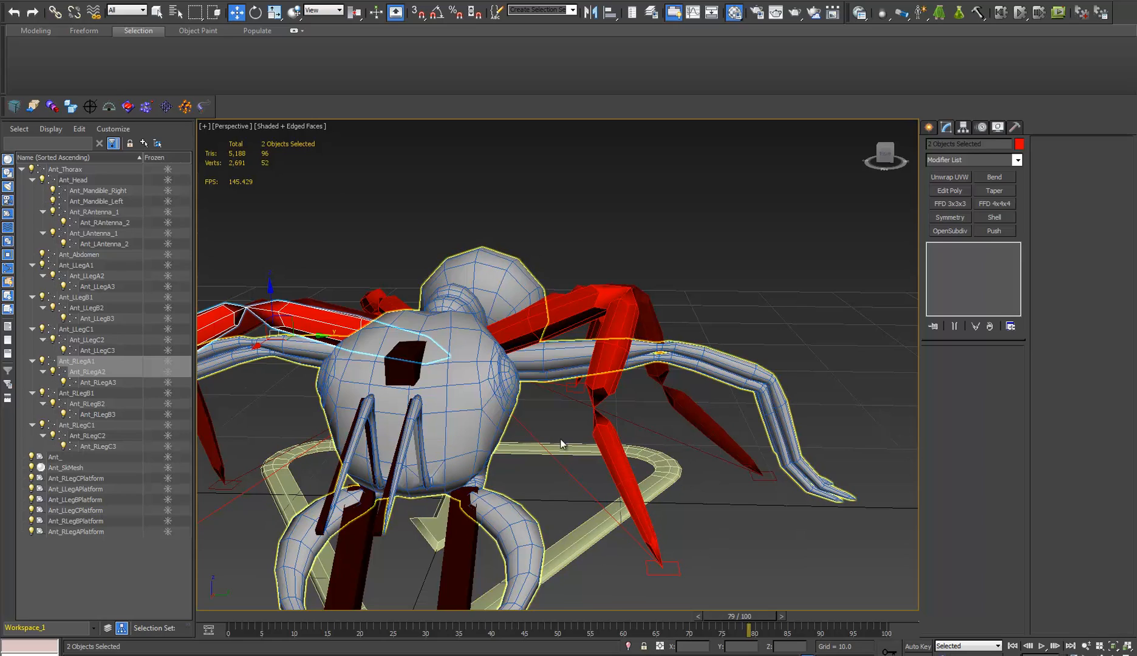
pyautogui.keyDown('alt'); pyautogui.moveTo(561, 443); pyautogui.dragTo(467, 350, button='middle'); pyautogui.keyUp('alt')
pyautogui.scroll(-4, 578, 413)
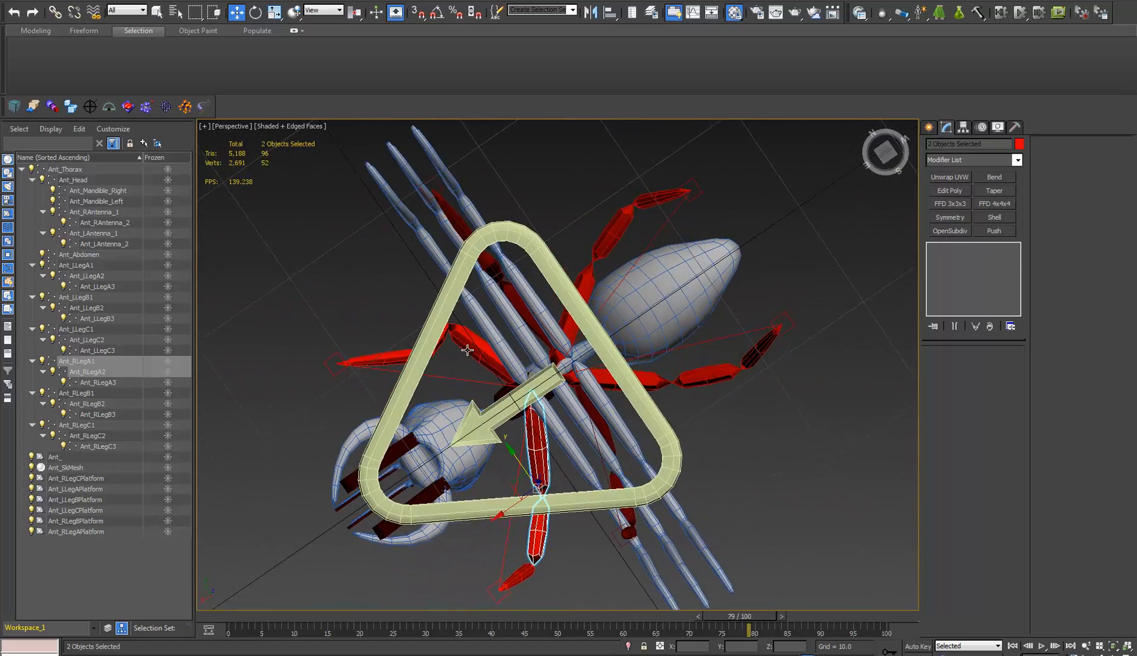
pyautogui.scroll(4, 596, 356)
pyautogui.keyDown('alt'); pyautogui.moveTo(572, 381); pyautogui.dragTo(411, 445, button='middle'); pyautogui.keyUp('alt')
# - Select Ant_SkMesh and re-enable its Skin modifier so the mesh follows the posed leg bones
pyautogui.click(679, 352)
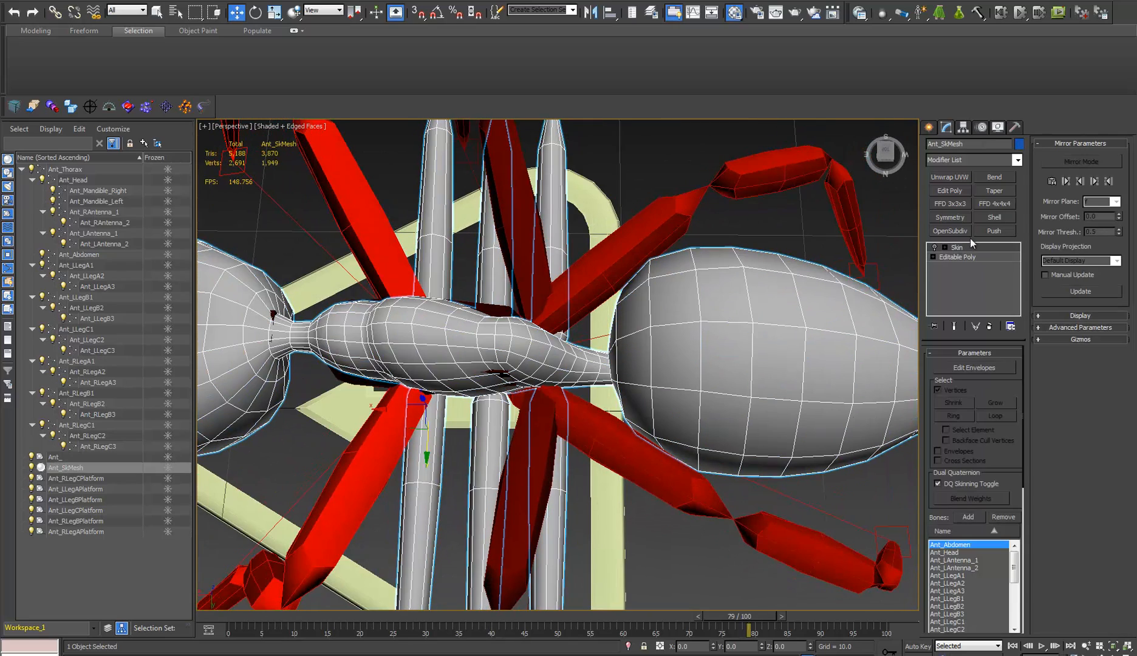
pyautogui.click(934, 248)
pyautogui.scroll(-5, 614, 377)
pyautogui.keyDown('alt'); pyautogui.moveTo(619, 407); pyautogui.dragTo(426, 237, button='middle'); pyautogui.keyUp('alt')
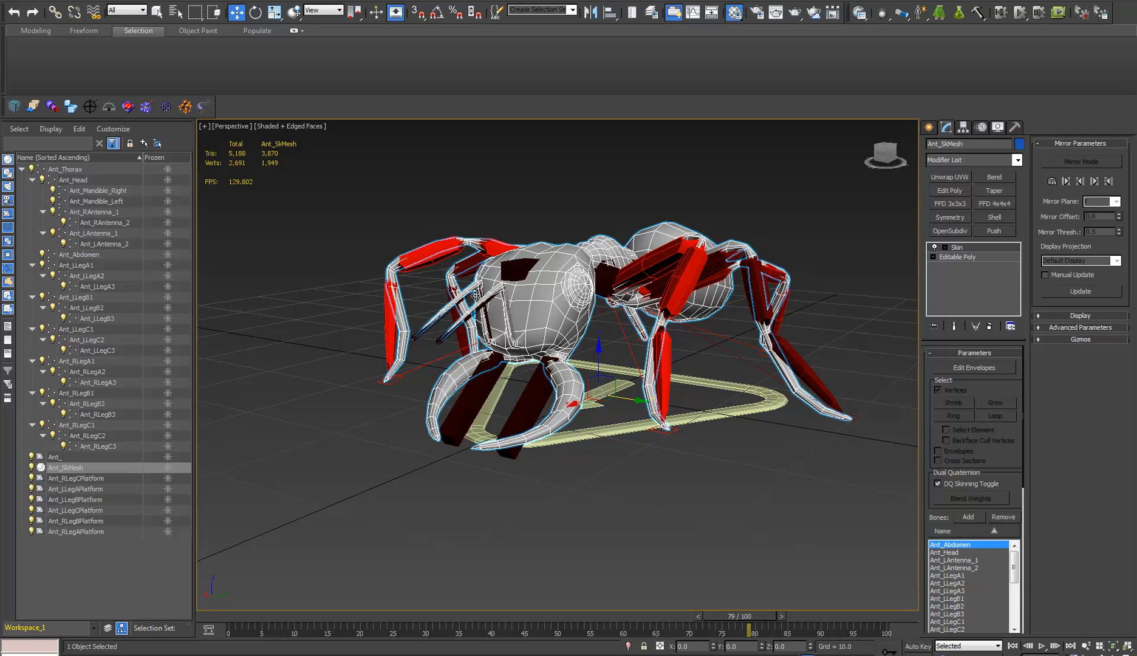
# - Inspect the skinned legs and feet from underneath and from the front side of the ant
pyautogui.keyDown('alt'); pyautogui.moveTo(485, 296); pyautogui.dragTo(699, 197, button='middle'); pyautogui.keyUp('alt')
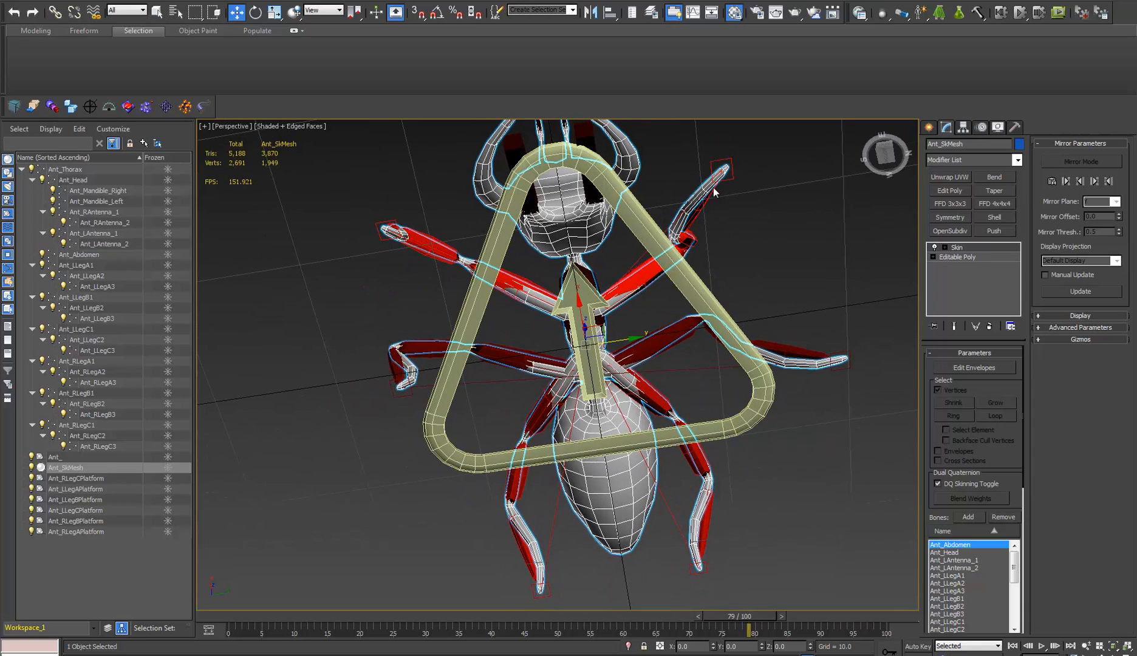
pyautogui.keyDown('alt'); pyautogui.moveTo(381, 236); pyautogui.dragTo(735, 463, button='middle'); pyautogui.keyUp('alt')
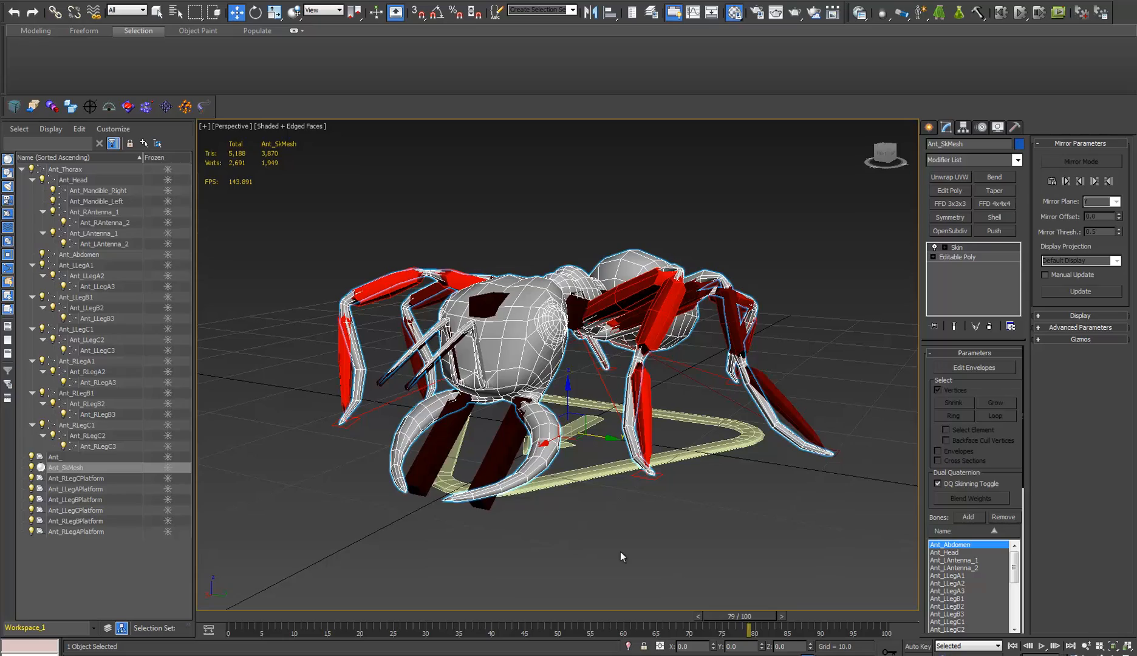
pyautogui.moveTo(351, 372); pyautogui.dragTo(484, 370, button='middle')
pyautogui.keyDown('alt'); pyautogui.moveTo(510, 518); pyautogui.dragTo(549, 322, button='middle'); pyautogui.keyUp('alt')
pyautogui.keyDown('alt'); pyautogui.moveTo(657, 410); pyautogui.dragTo(637, 427, button='middle'); pyautogui.keyUp('alt')
# - Select the Ant_Thorax hub to check the body's centre bone, and reselect the Ant_SkMesh mesh
pyautogui.click(446, 293)
pyautogui.keyDown('alt'); pyautogui.moveTo(533, 442); pyautogui.dragTo(638, 442, button='middle'); pyautogui.keyUp('alt')
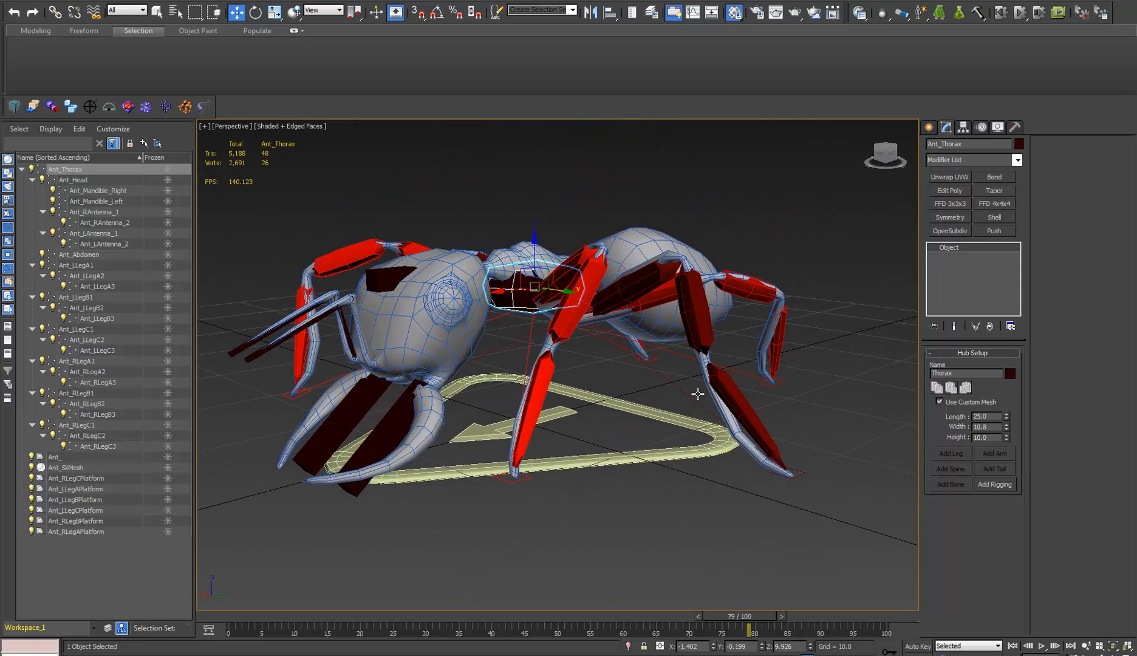
pyautogui.click(435, 339)
pyautogui.moveTo(435, 339); pyautogui.dragTo(560, 373, button='middle')
pyautogui.scroll(-3, 497, 367)
pyautogui.scroll(2, 559, 358)
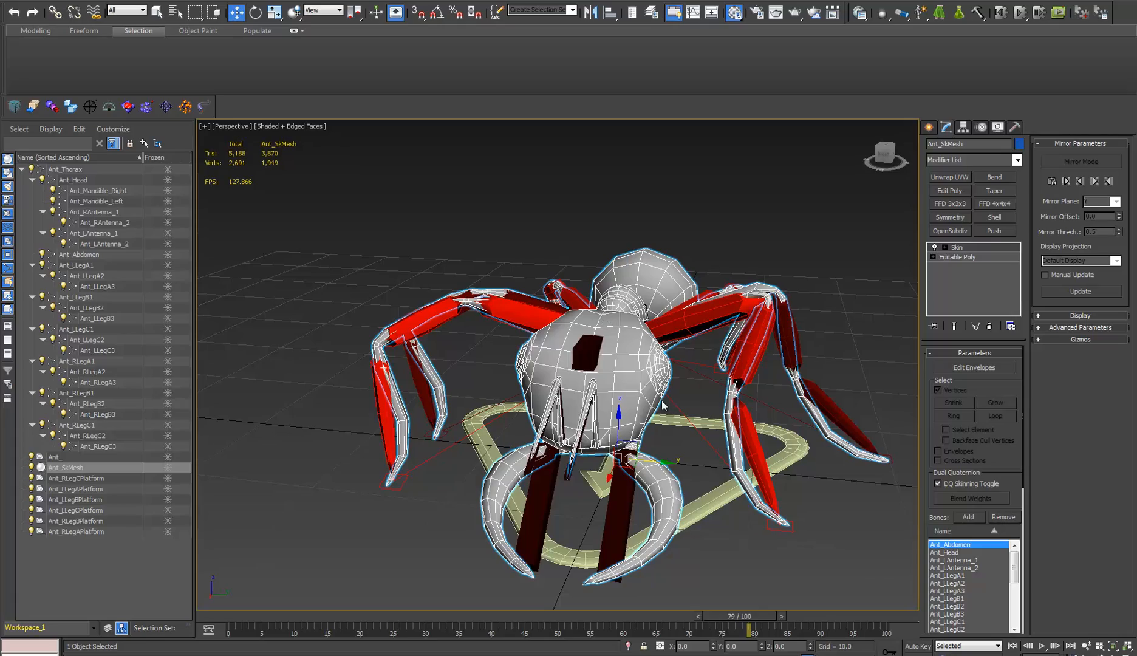
# - Inspect the deformed Ant_SkMesh from the front, side, top and underneath, checking the leg stance and joint deformation
pyautogui.keyDown('alt'); pyautogui.moveTo(662, 406); pyautogui.dragTo(526, 476, button='middle'); pyautogui.keyUp('alt')
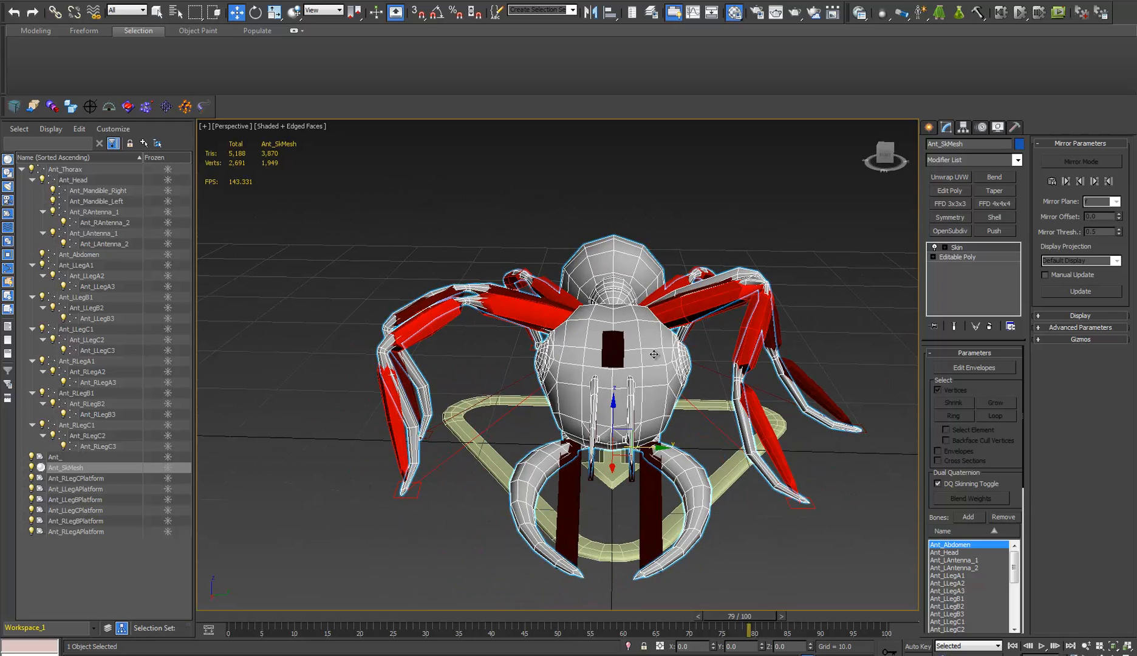
pyautogui.keyDown('alt'); pyautogui.moveTo(675, 408); pyautogui.dragTo(633, 413, button='middle'); pyautogui.keyUp('alt')
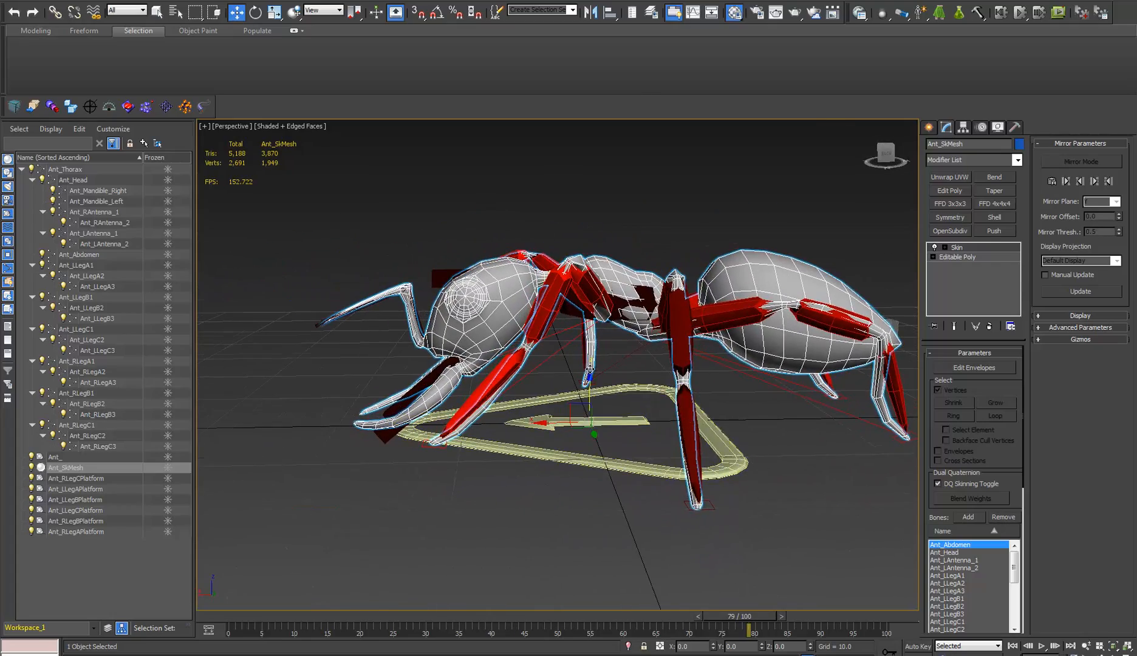
pyautogui.keyDown('alt'); pyautogui.moveTo(590, 369); pyautogui.dragTo(639, 414, button='middle'); pyautogui.keyUp('alt')
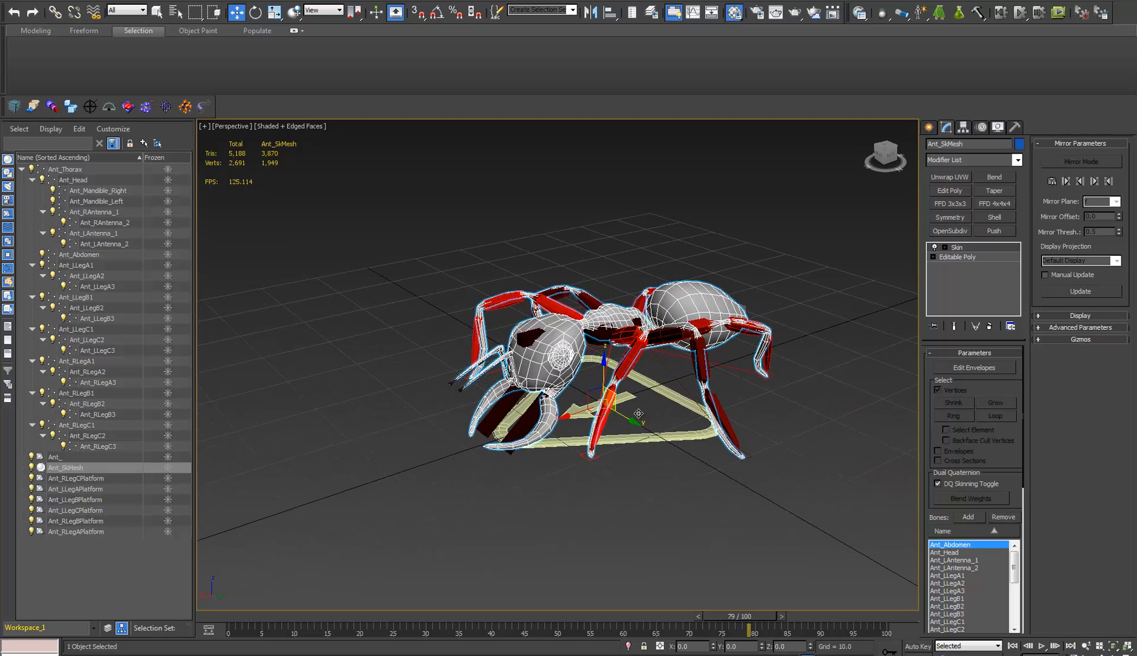
pyautogui.keyDown('alt'); pyautogui.moveTo(639, 414); pyautogui.dragTo(183, 411, button='middle'); pyautogui.keyUp('alt')
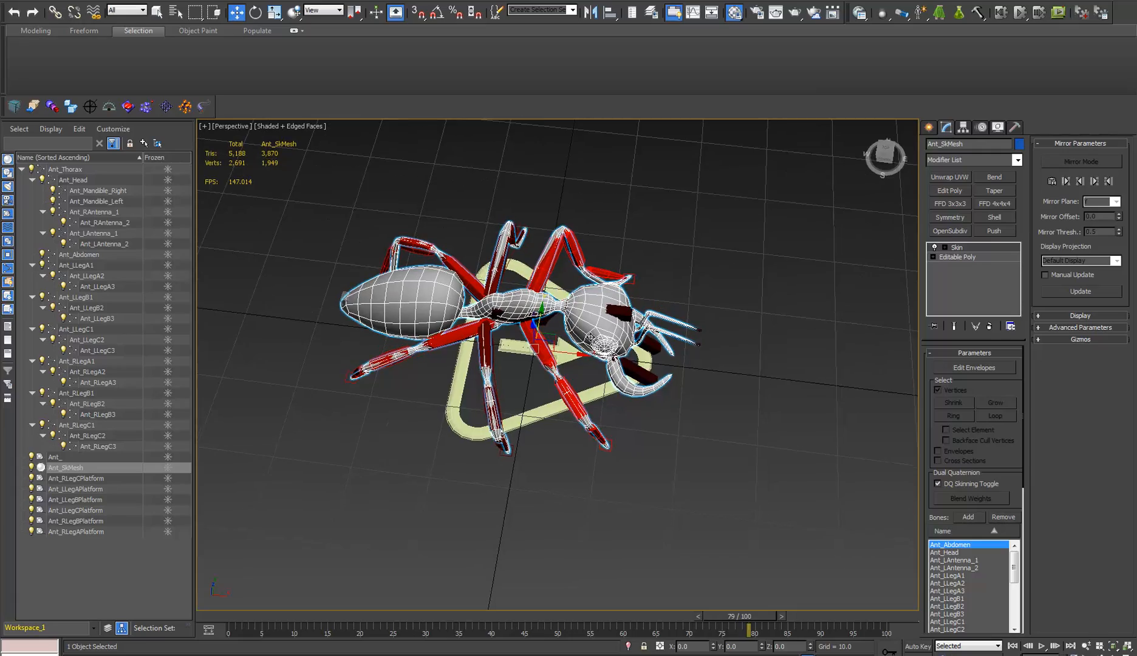
pyautogui.scroll(4, 606, 369)
pyautogui.click(600, 338)
pyautogui.scroll(-3, 600, 339)
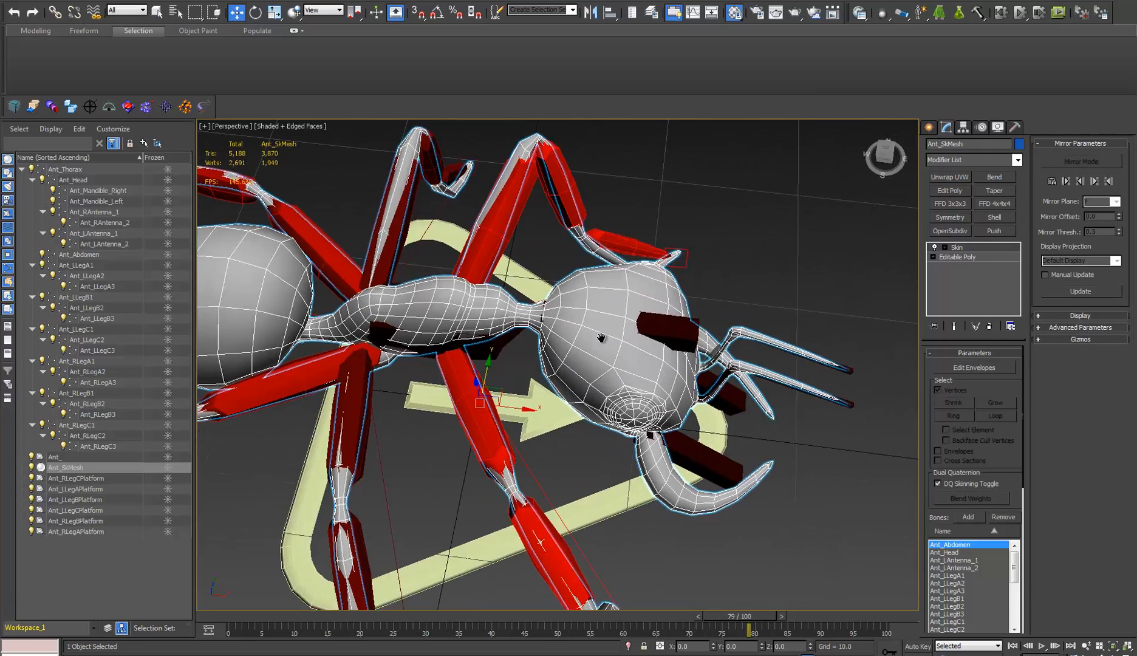
pyautogui.keyDown('alt'); pyautogui.moveTo(600, 339); pyautogui.dragTo(477, 279, button='middle'); pyautogui.keyUp('alt')
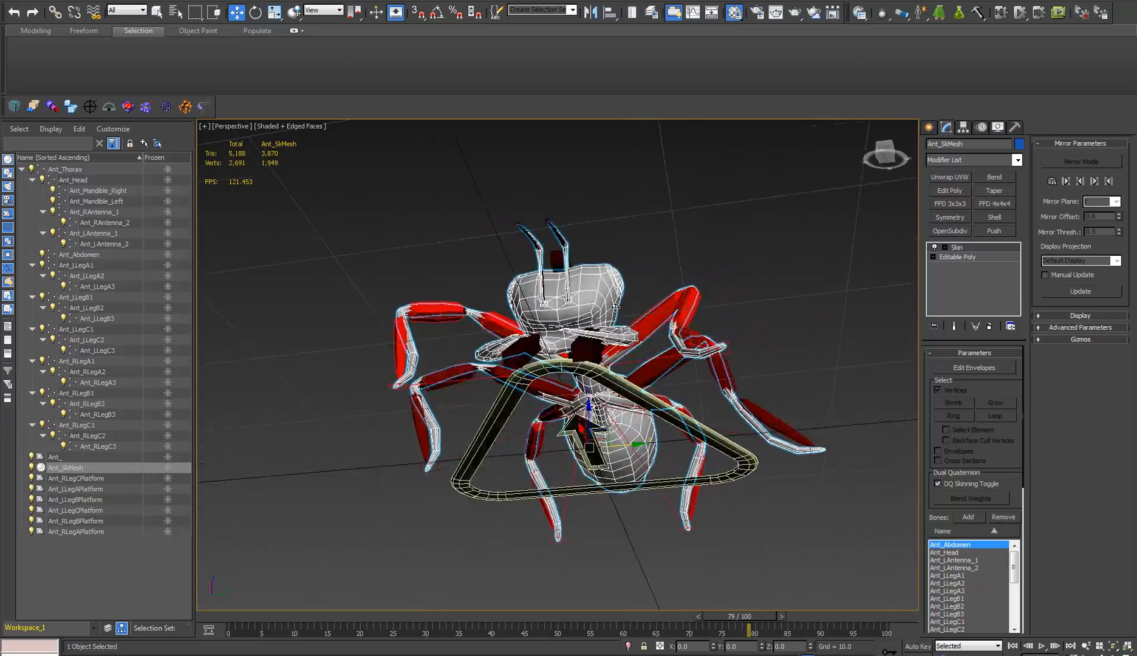
# - Inspect Ant_SkMesh up close around the head, thorax and front legs, comparing the mesh with the rig bones
pyautogui.keyDown('alt'); pyautogui.moveTo(636, 342); pyautogui.dragTo(545, 335, button='middle'); pyautogui.keyUp('alt')
pyautogui.scroll(5, 582, 344)
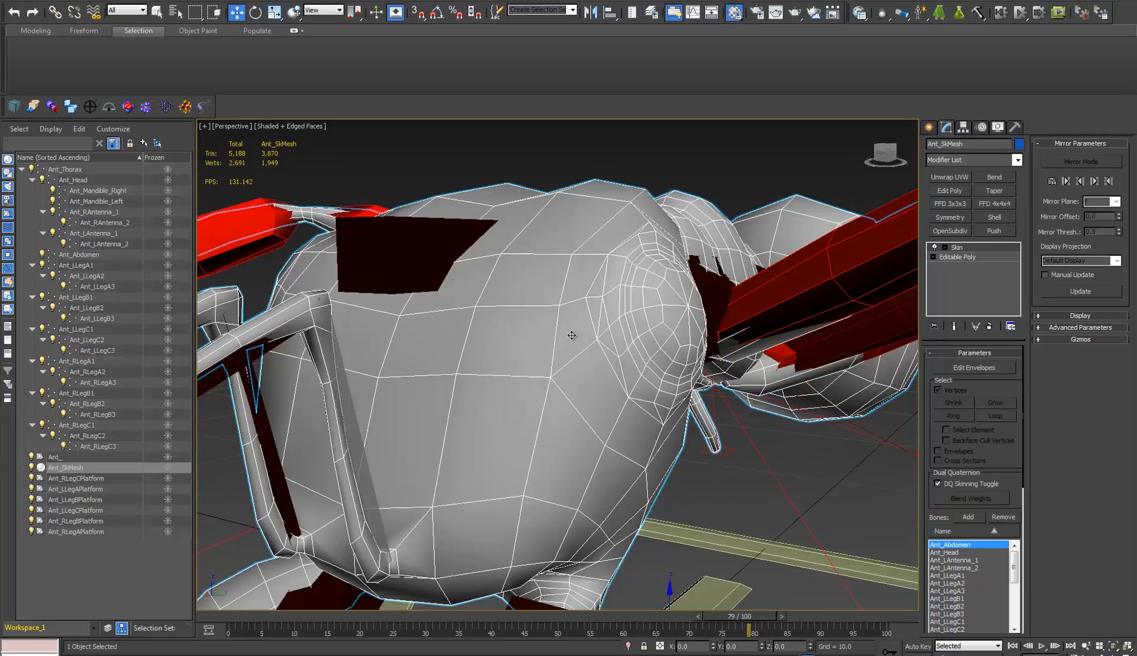
pyautogui.scroll(-3, 599, 384)
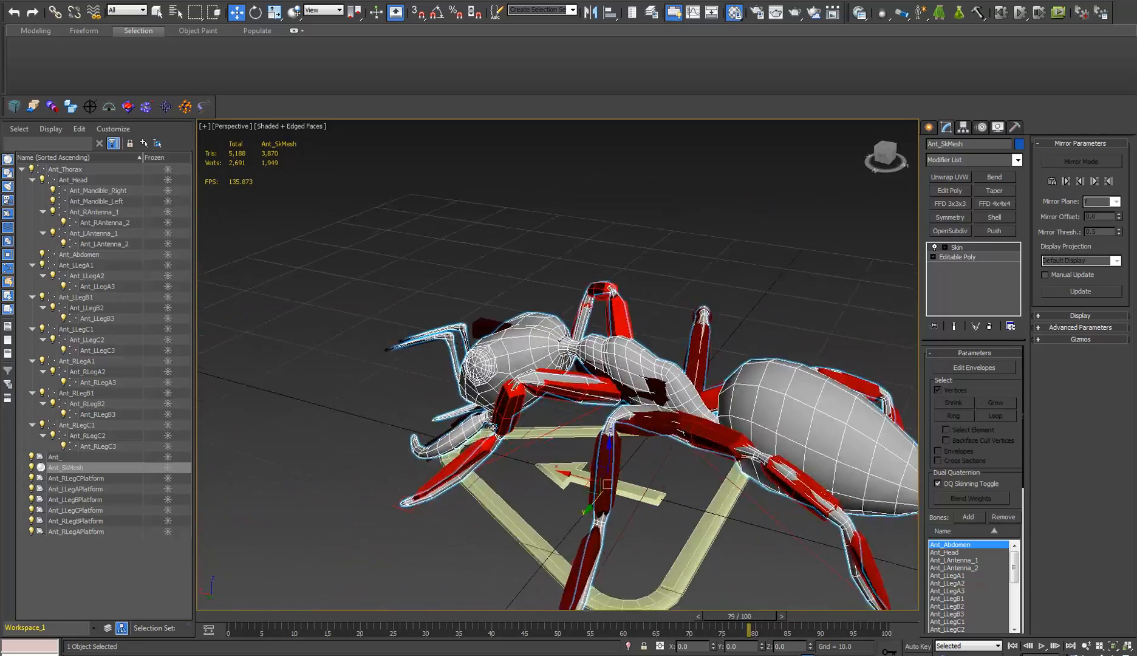
pyautogui.keyDown('alt'); pyautogui.moveTo(494, 428); pyautogui.dragTo(587, 380, button='middle'); pyautogui.keyUp('alt')
pyautogui.scroll(3, 515, 381)
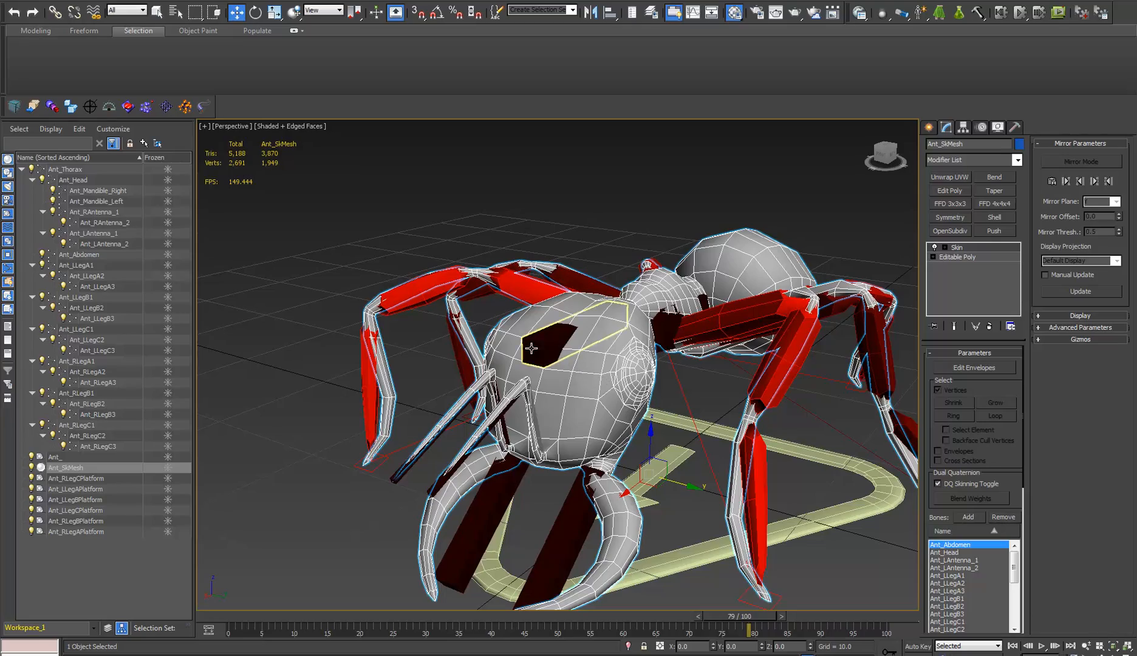
pyautogui.keyDown('alt'); pyautogui.moveTo(592, 391); pyautogui.dragTo(526, 382, button='middle'); pyautogui.keyUp('alt')
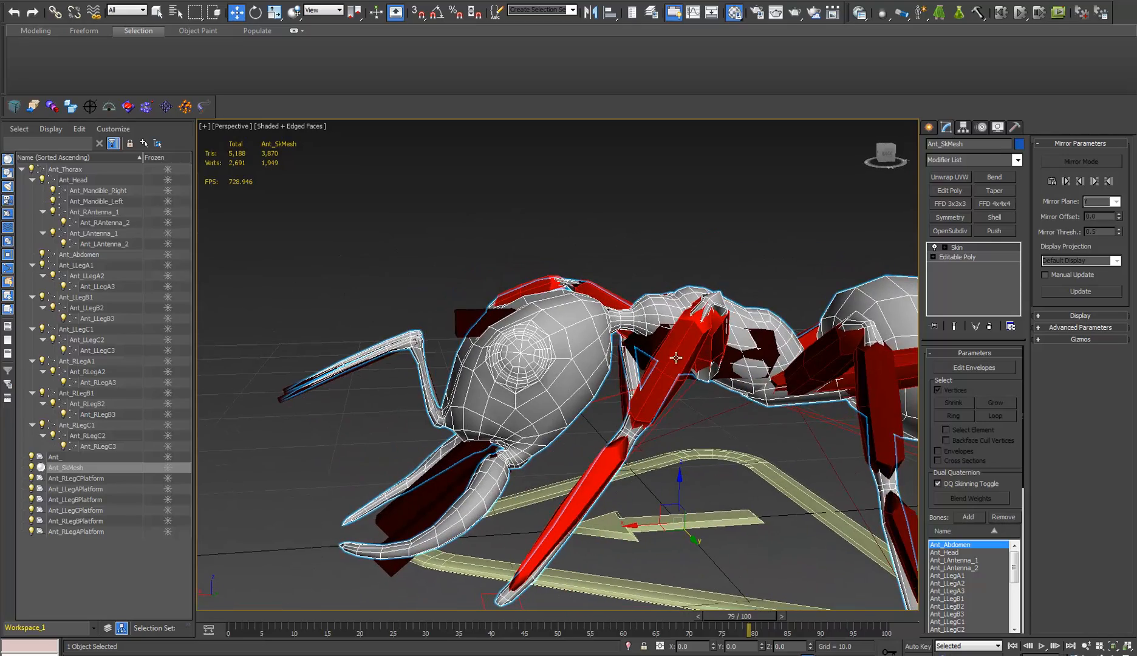
pyautogui.keyDown('alt'); pyautogui.moveTo(676, 358); pyautogui.dragTo(815, 346, button='middle'); pyautogui.keyUp('alt')
pyautogui.keyDown('alt'); pyautogui.moveTo(692, 376); pyautogui.dragTo(569, 439, button='middle'); pyautogui.keyUp('alt')
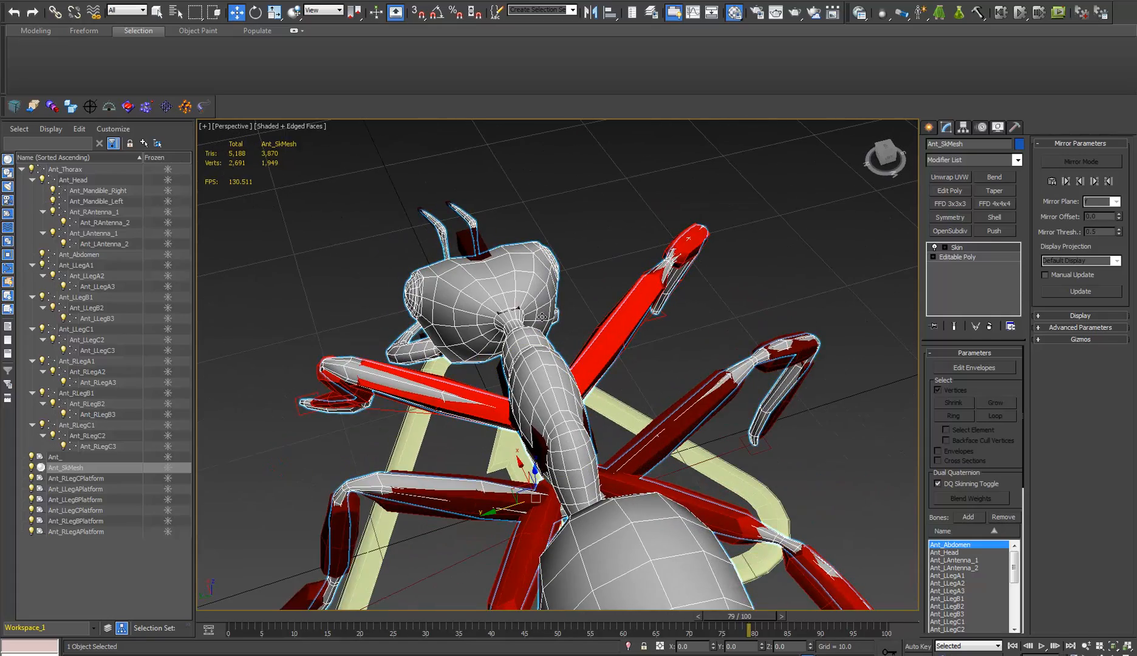
# - Inspect the ant's overall leg stance from above, the side and the front, checking how the feet meet the ground
pyautogui.keyDown('alt'); pyautogui.moveTo(575, 551); pyautogui.dragTo(653, 283, button='middle'); pyautogui.keyUp('alt')
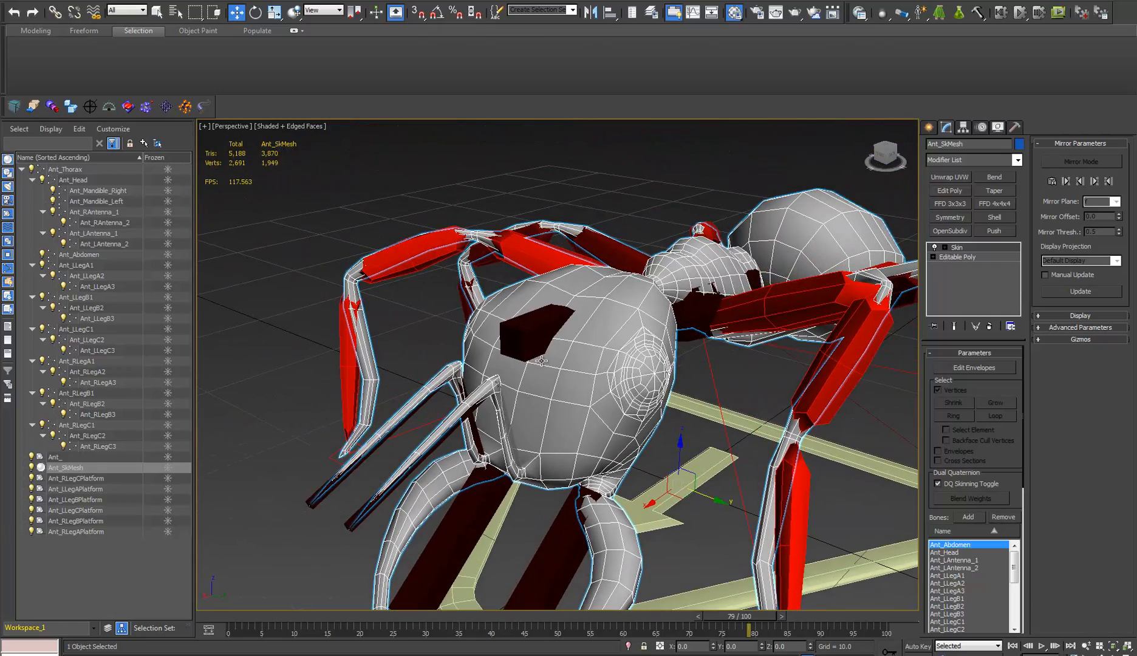
pyautogui.keyDown('alt'); pyautogui.moveTo(541, 361); pyautogui.dragTo(583, 286, button='middle'); pyautogui.keyUp('alt')
pyautogui.keyDown('alt'); pyautogui.moveTo(663, 311); pyautogui.dragTo(632, 328, button='middle'); pyautogui.keyUp('alt')
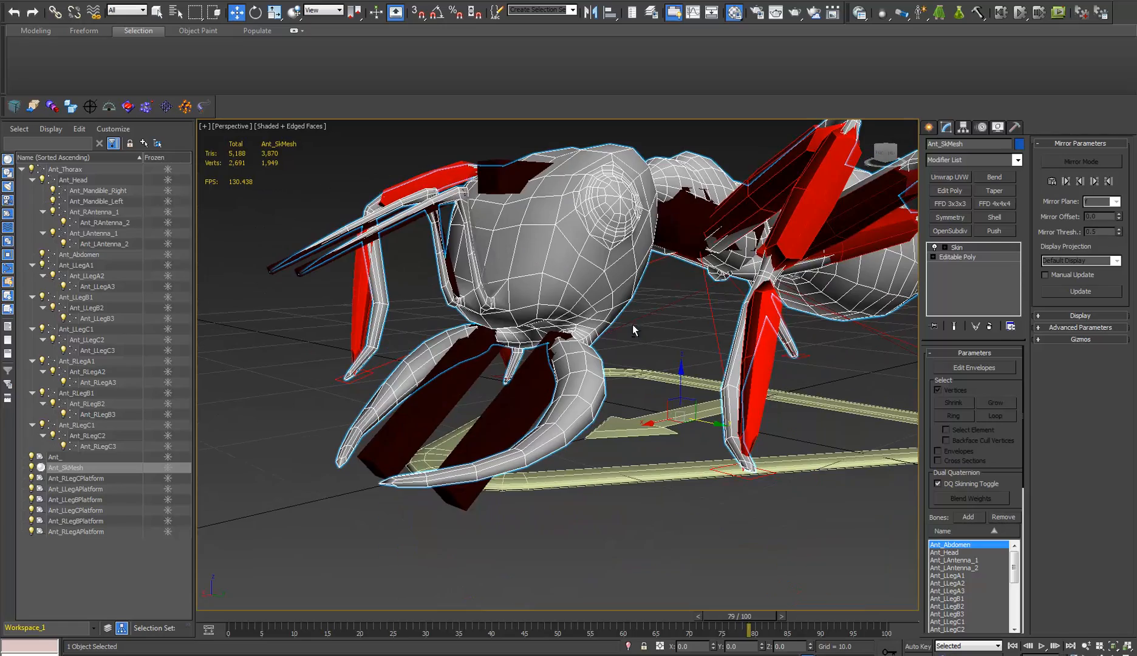
pyautogui.keyDown('alt'); pyautogui.moveTo(581, 421); pyautogui.dragTo(563, 332, button='middle'); pyautogui.keyUp('alt')
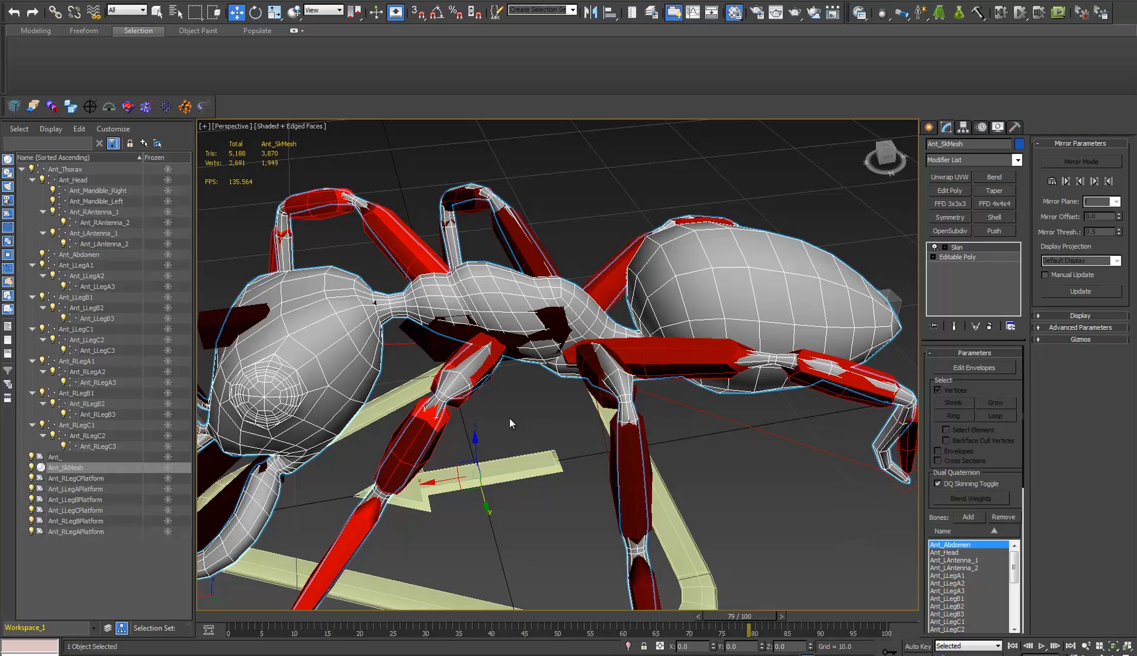
pyautogui.keyDown('alt'); pyautogui.moveTo(510, 418); pyautogui.dragTo(599, 420, button='middle'); pyautogui.keyUp('alt')
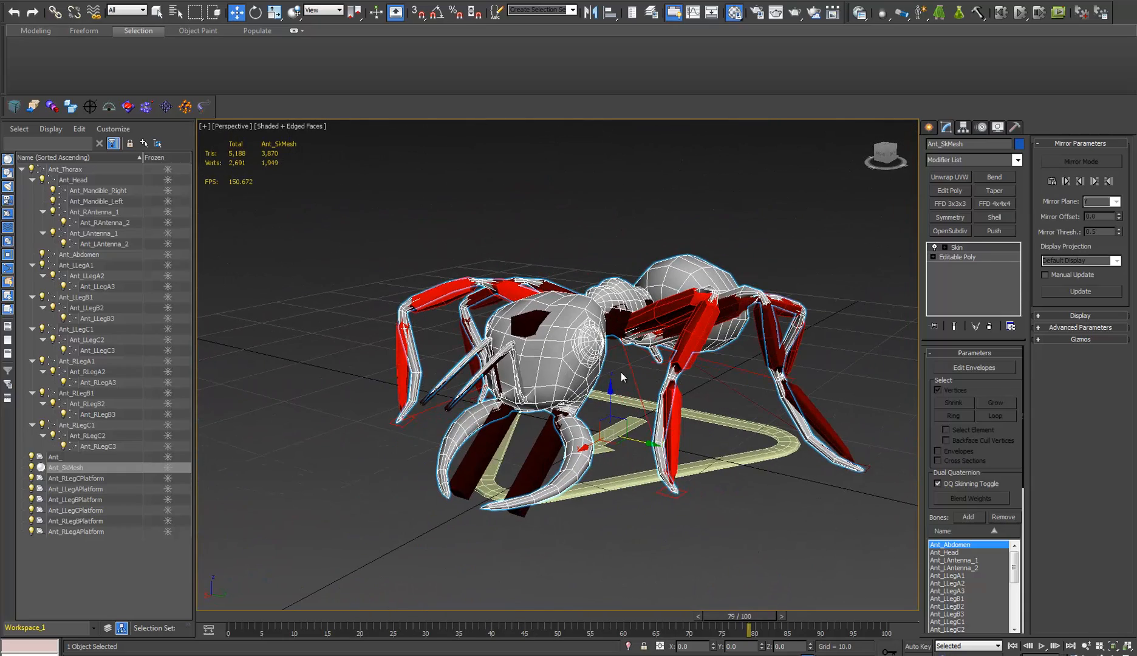
pyautogui.moveTo(621, 368); pyautogui.dragTo(596, 398, button='middle')
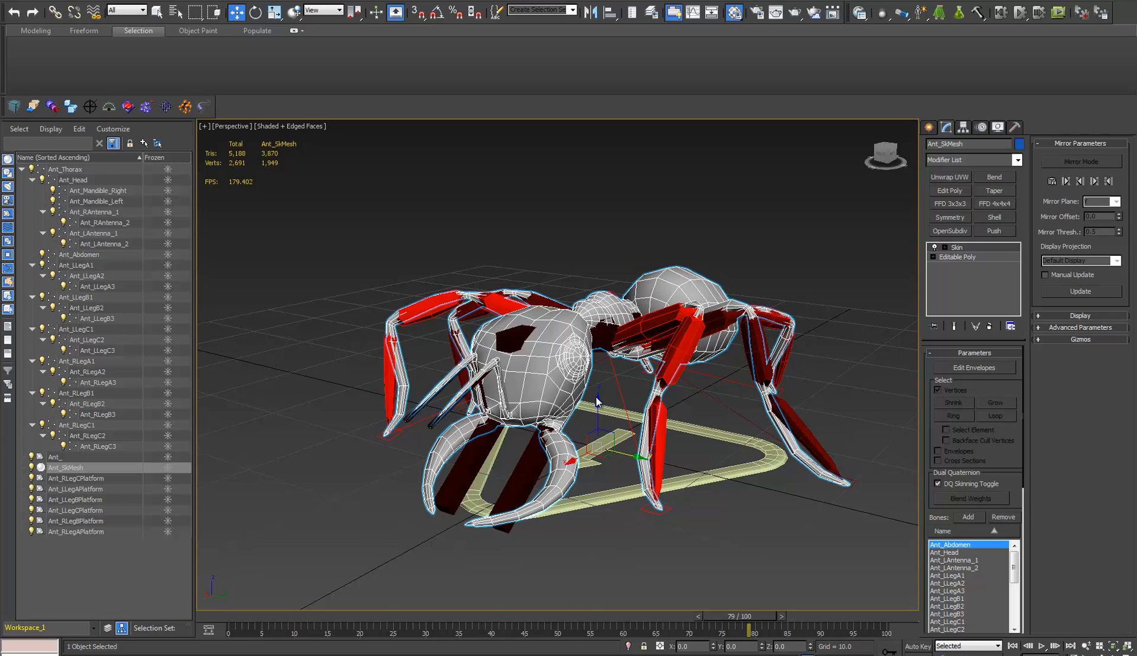
pyautogui.scroll(2, 566, 361)
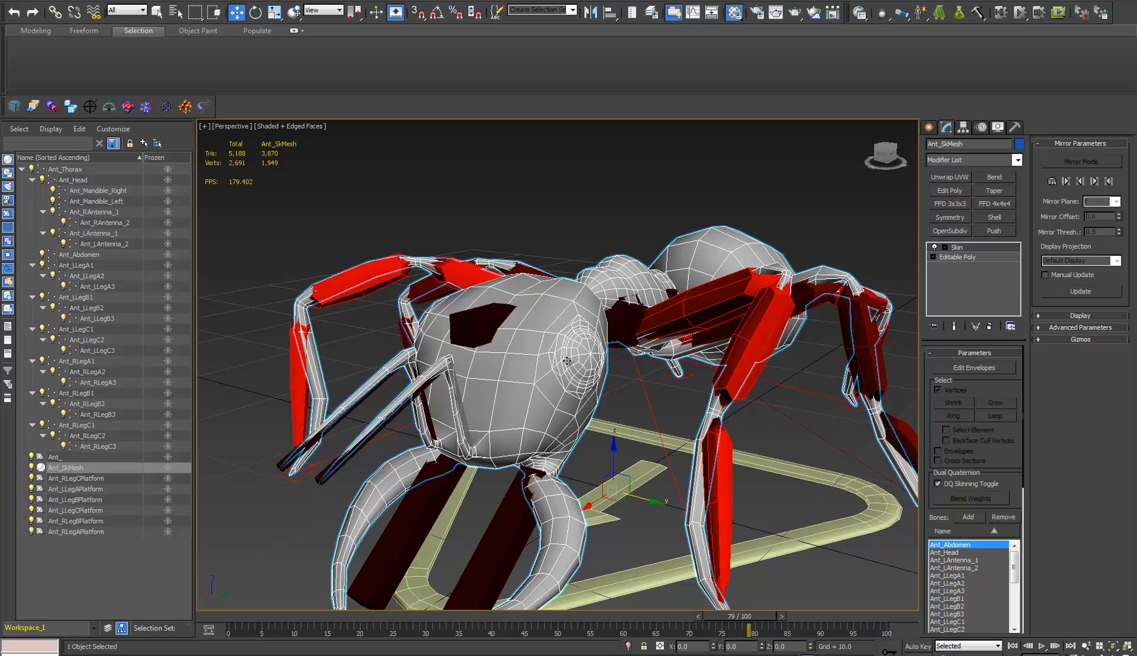
# - Rotate the lower bone of the left front leg, Ant_LLegA3, slightly and reselect Ant_SkMesh
pyautogui.click(722, 461)
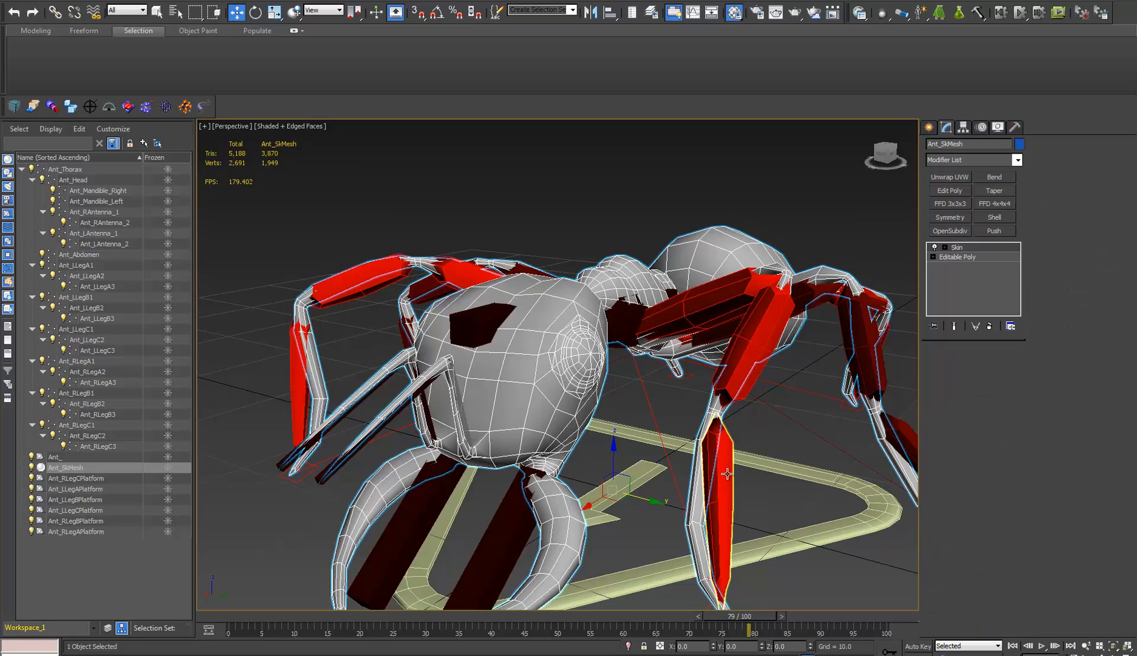
pyautogui.scroll(-3, 699, 468)
pyautogui.keyDown('alt'); pyautogui.moveTo(699, 474); pyautogui.dragTo(717, 456, button='middle'); pyautogui.keyUp('alt')
pyautogui.press('e')
pyautogui.moveTo(778, 429)
pyautogui.mouseDown()
pyautogui.moveTo(780, 446)
pyautogui.moveTo(782, 418)
pyautogui.mouseUp()
pyautogui.keyDown('alt'); pyautogui.moveTo(665, 389); pyautogui.dragTo(609, 394, button='middle'); pyautogui.keyUp('alt')
pyautogui.click(608, 394)
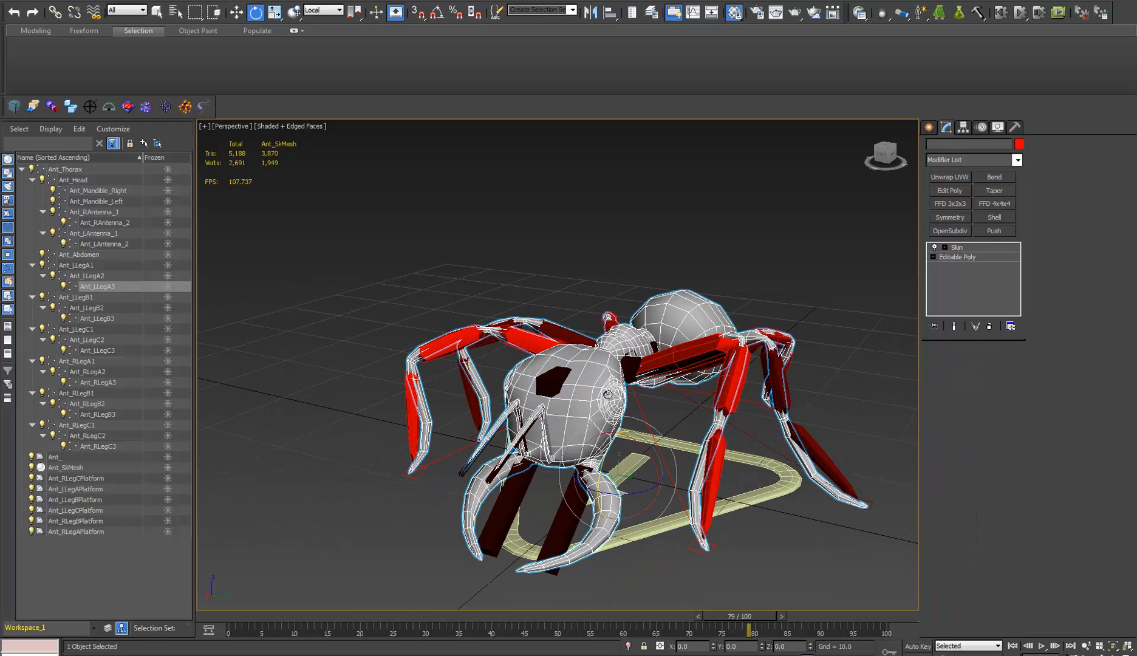
# - Examine the adjusted left front leg and the skinned body from the side and the front
pyautogui.scroll(3, 606, 392)
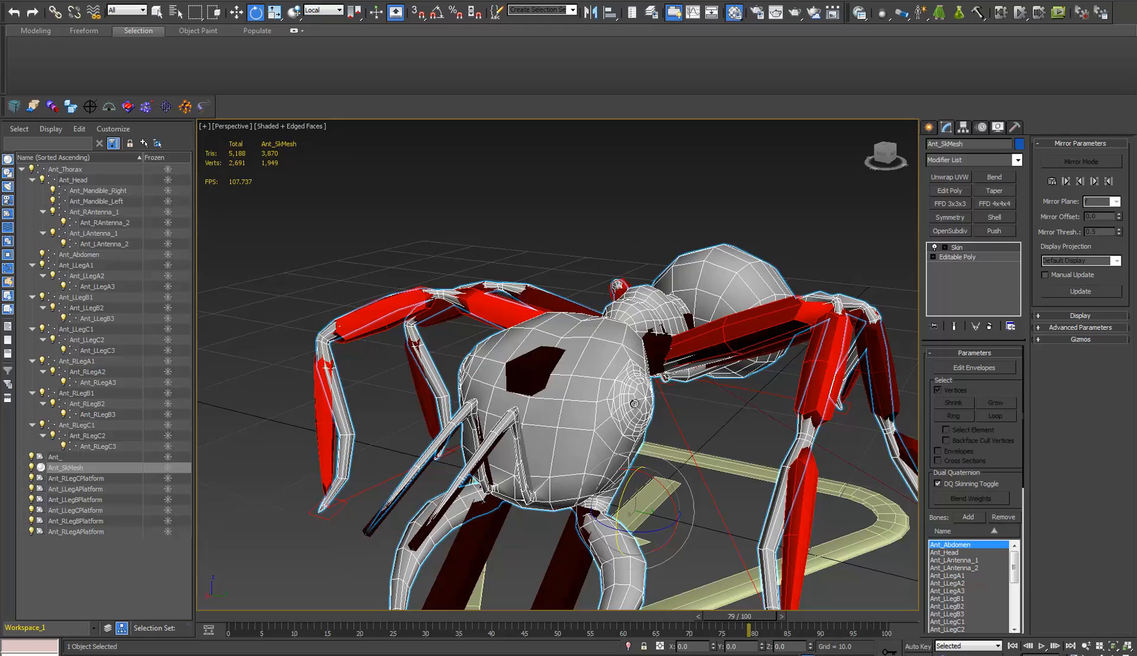
pyautogui.keyDown('alt'); pyautogui.moveTo(634, 403); pyautogui.dragTo(424, 308, button='middle'); pyautogui.keyUp('alt')
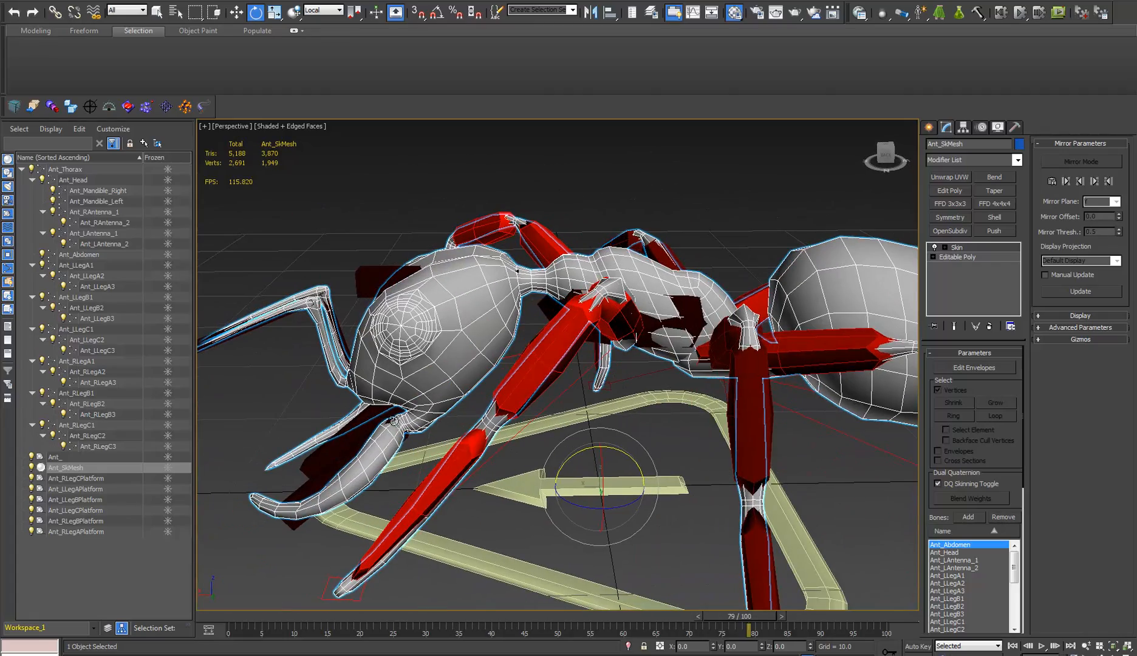
pyautogui.keyDown('alt'); pyautogui.moveTo(394, 421); pyautogui.dragTo(503, 397, button='middle'); pyautogui.keyUp('alt')
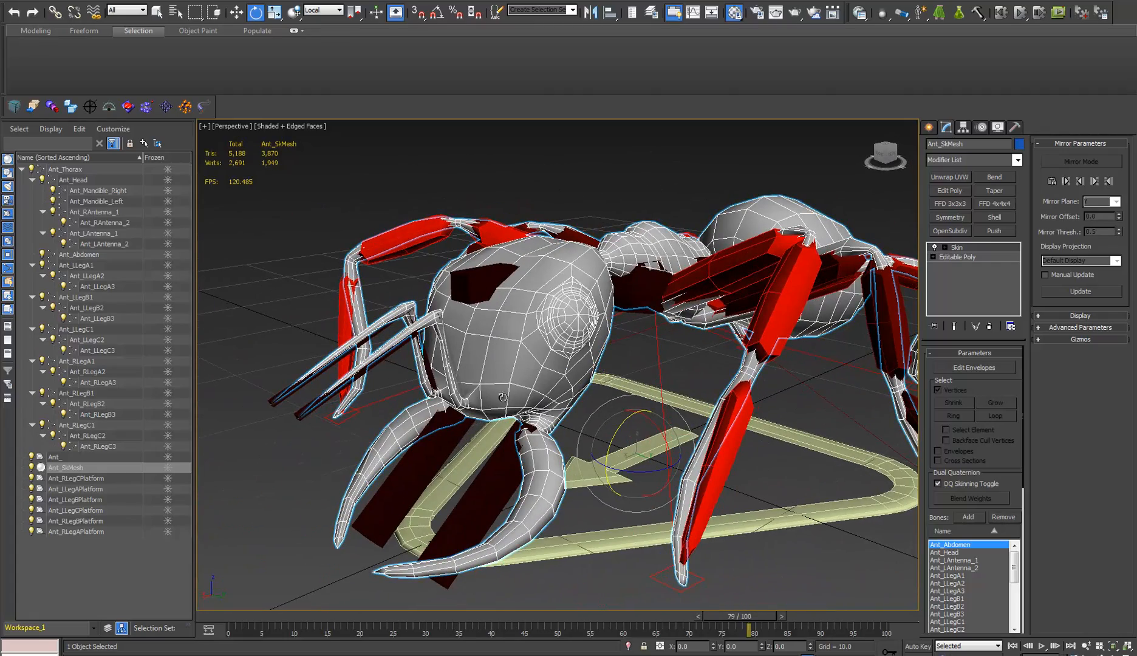
pyautogui.keyDown('alt'); pyautogui.moveTo(848, 248); pyautogui.dragTo(721, 342, button='middle'); pyautogui.keyUp('alt')
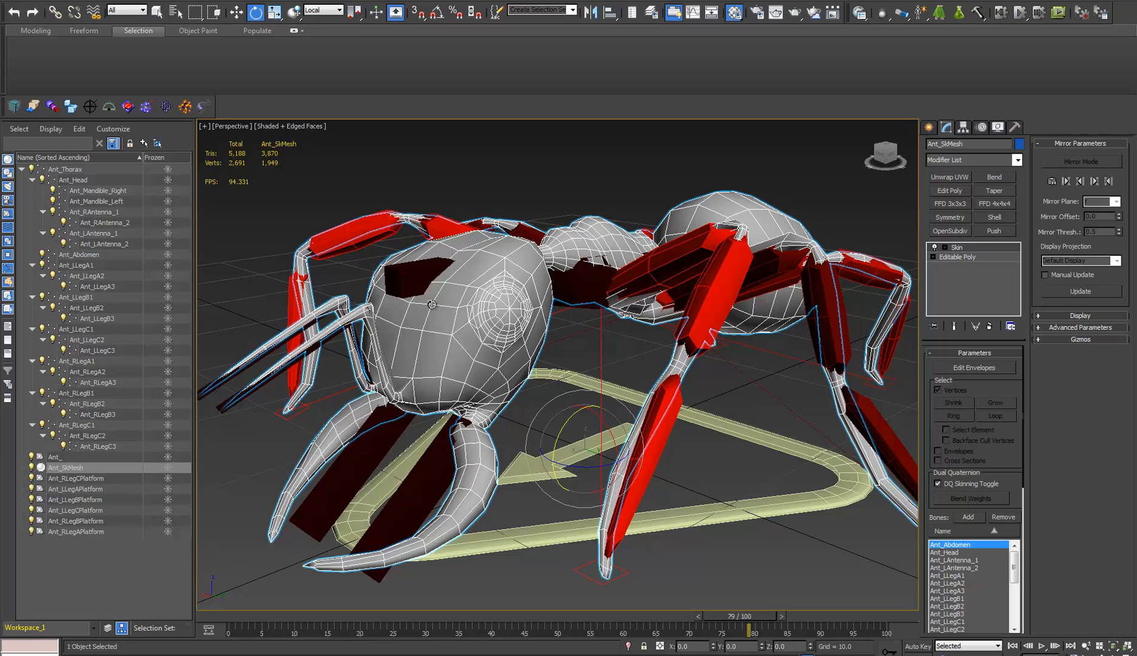
pyautogui.keyDown('alt'); pyautogui.moveTo(431, 304); pyautogui.dragTo(587, 380, button='middle'); pyautogui.keyUp('alt')
pyautogui.moveTo(541, 253); pyautogui.dragTo(595, 289, button='middle')
pyautogui.scroll(-4, 585, 343)
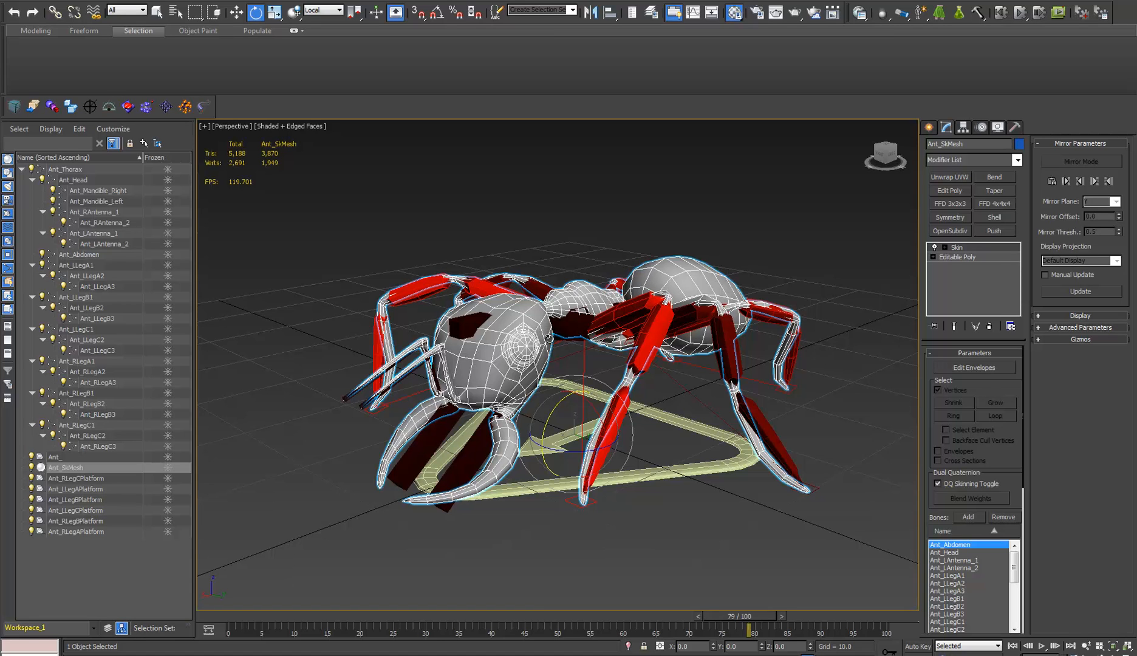
pyautogui.keyDown('alt'); pyautogui.moveTo(556, 361); pyautogui.dragTo(584, 420, button='middle'); pyautogui.keyUp('alt')
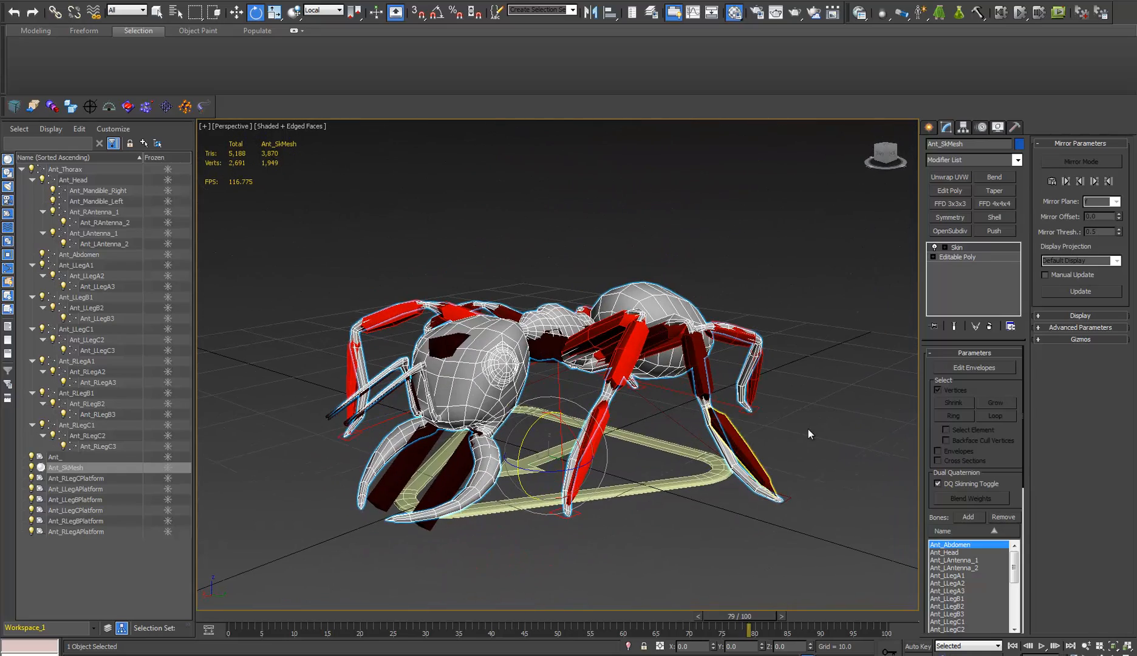
# - Rotate the lower leg bones Ant_LLegB3 and Ant_LLegC3 to refine the angle of the left feet
pyautogui.click(763, 375)
pyautogui.keyDown('alt'); pyautogui.moveTo(762, 376); pyautogui.dragTo(813, 395, button='middle'); pyautogui.keyUp('alt')
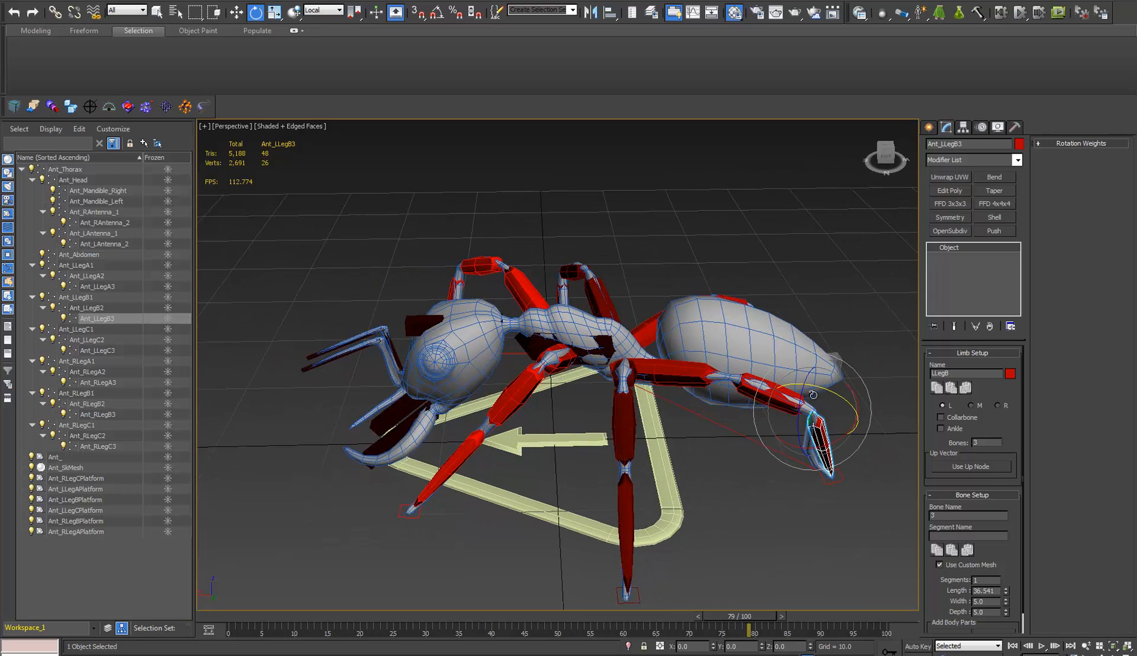
pyautogui.moveTo(850, 394); pyautogui.dragTo(791, 382)
pyautogui.keyDown('alt'); pyautogui.moveTo(627, 480); pyautogui.dragTo(752, 420, button='middle'); pyautogui.keyUp('alt')
pyautogui.click(725, 391)
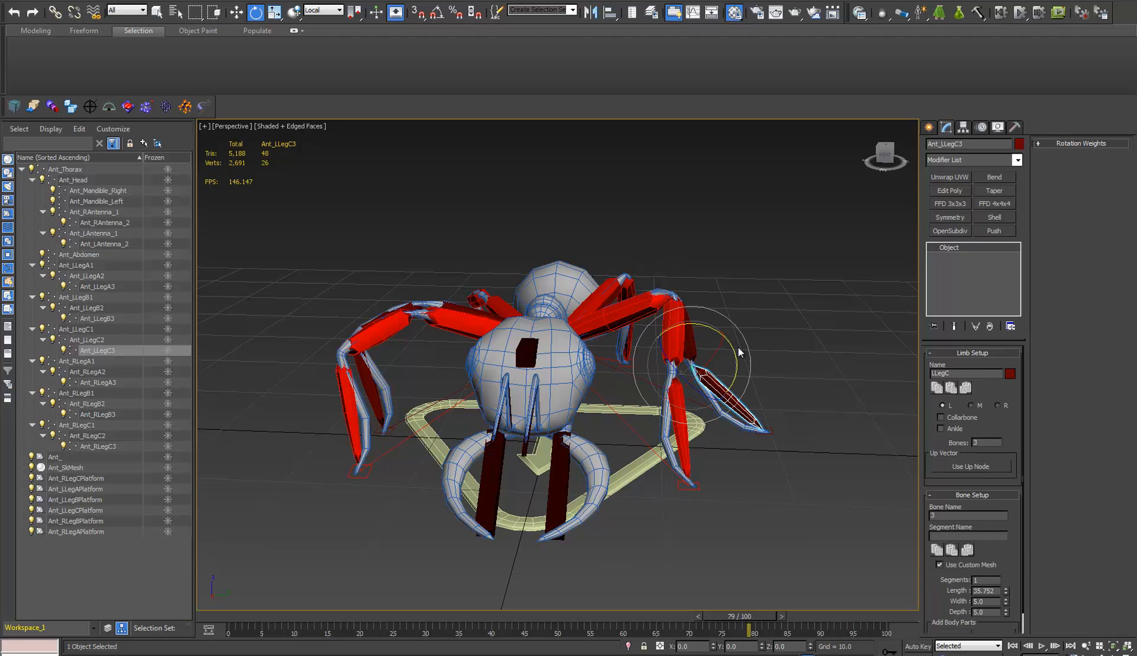
pyautogui.moveTo(731, 346); pyautogui.dragTo(730, 351)
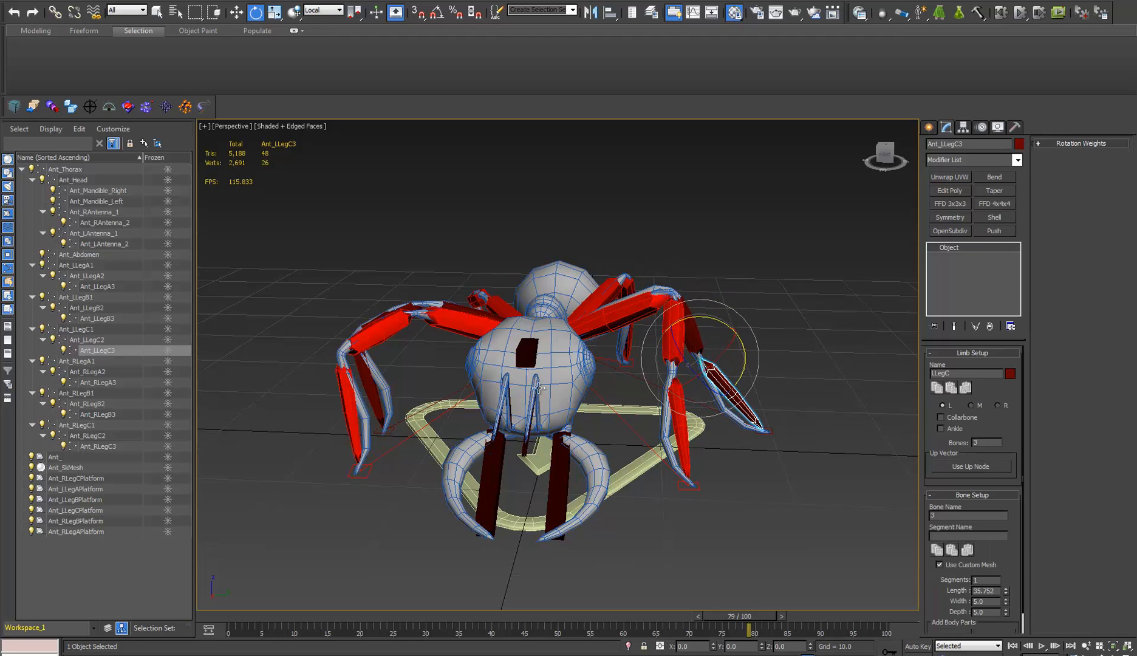
# - Adjust the rotation of the lower bones on the ant's right legs, including Ant_RLegA3 and Ant_RLegB3
pyautogui.keyDown('alt'); pyautogui.moveTo(538, 387); pyautogui.dragTo(474, 376, button='middle'); pyautogui.keyUp('alt')
pyautogui.click(350, 402)
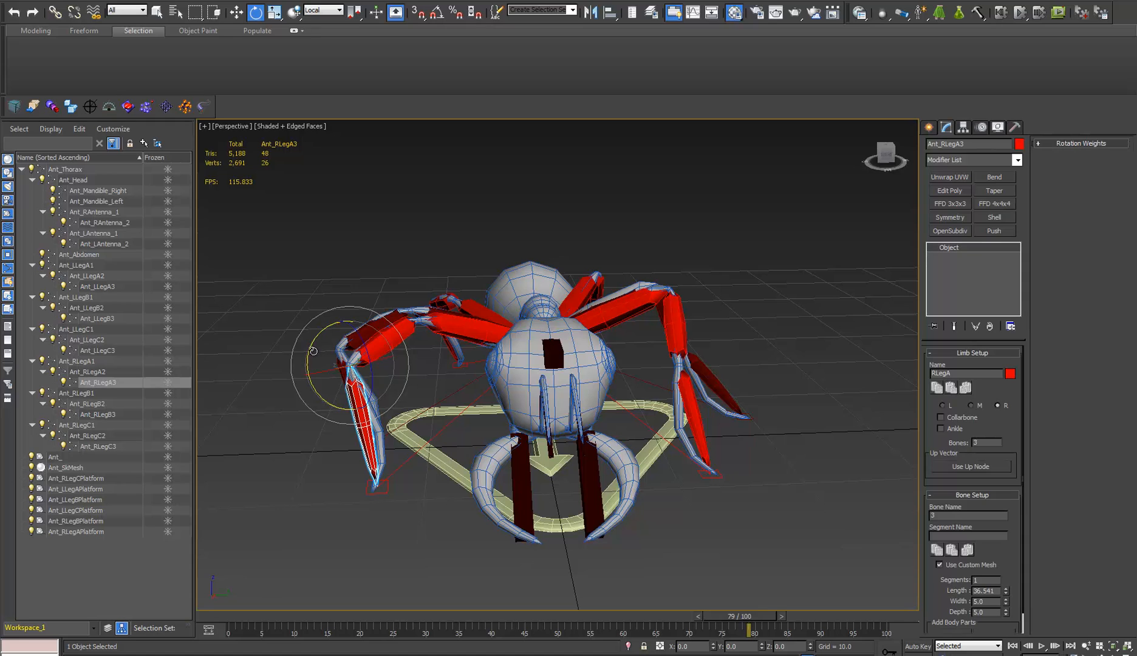
pyautogui.moveTo(313, 350); pyautogui.dragTo(388, 344)
pyautogui.click(339, 376)
pyautogui.keyDown('alt'); pyautogui.moveTo(388, 344); pyautogui.dragTo(468, 340, button='middle'); pyautogui.keyUp('alt')
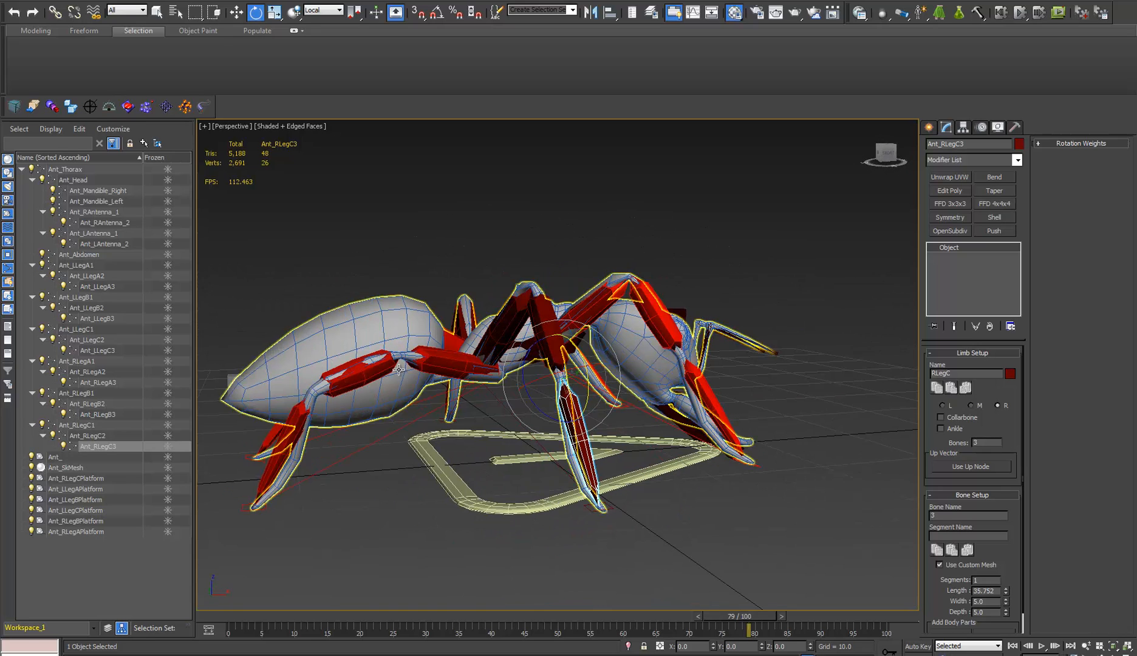
pyautogui.click(297, 409)
pyautogui.moveTo(298, 367); pyautogui.dragTo(346, 354)
pyautogui.keyDown('alt'); pyautogui.moveTo(349, 358); pyautogui.dragTo(705, 425, button='middle'); pyautogui.keyUp('alt')
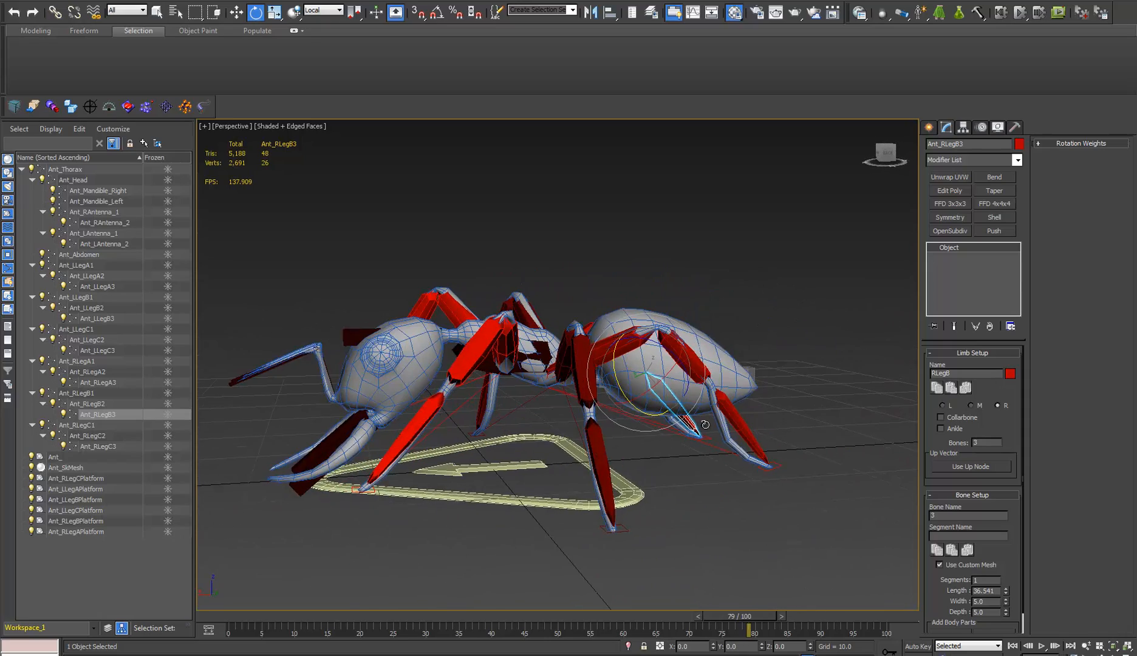
# - Fine-tune the rotation of Ant_LLegB3 at the end of the left B leg
pyautogui.click(738, 395)
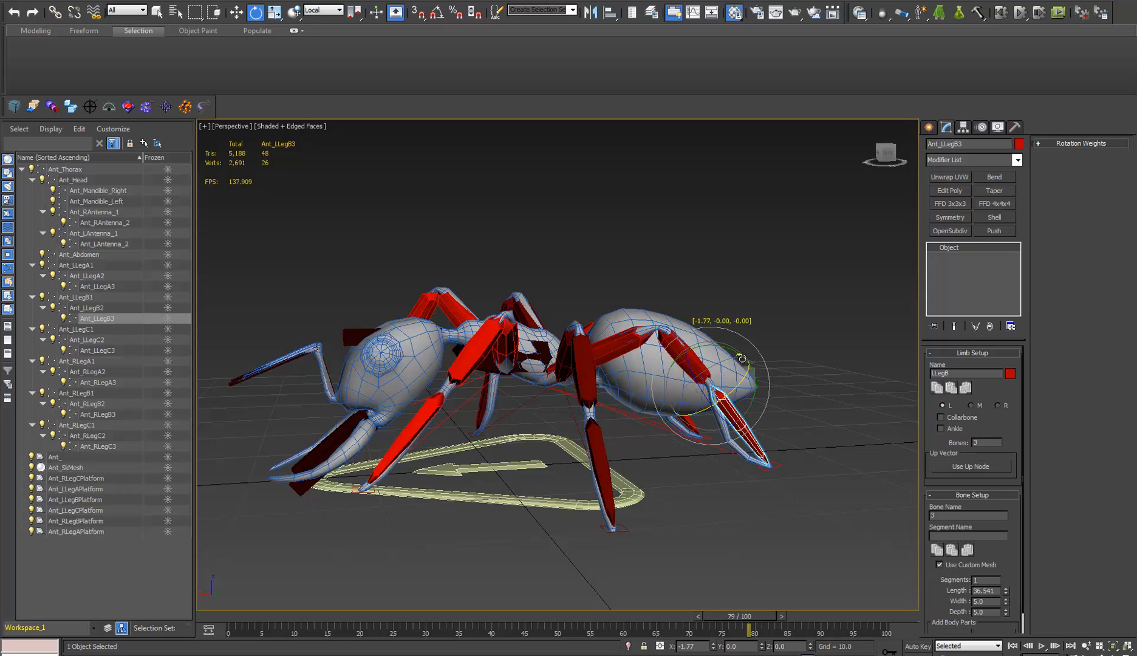
pyautogui.moveTo(736, 355); pyautogui.dragTo(774, 445)
pyautogui.click(776, 463)
pyautogui.keyDown('alt'); pyautogui.moveTo(777, 463); pyautogui.dragTo(744, 413, button='middle'); pyautogui.keyUp('alt')
# - Rotate the upper front leg bones Ant_LLegA1 and Ant_RLegA1 to swing both front legs towards the head
pyautogui.click(502, 386)
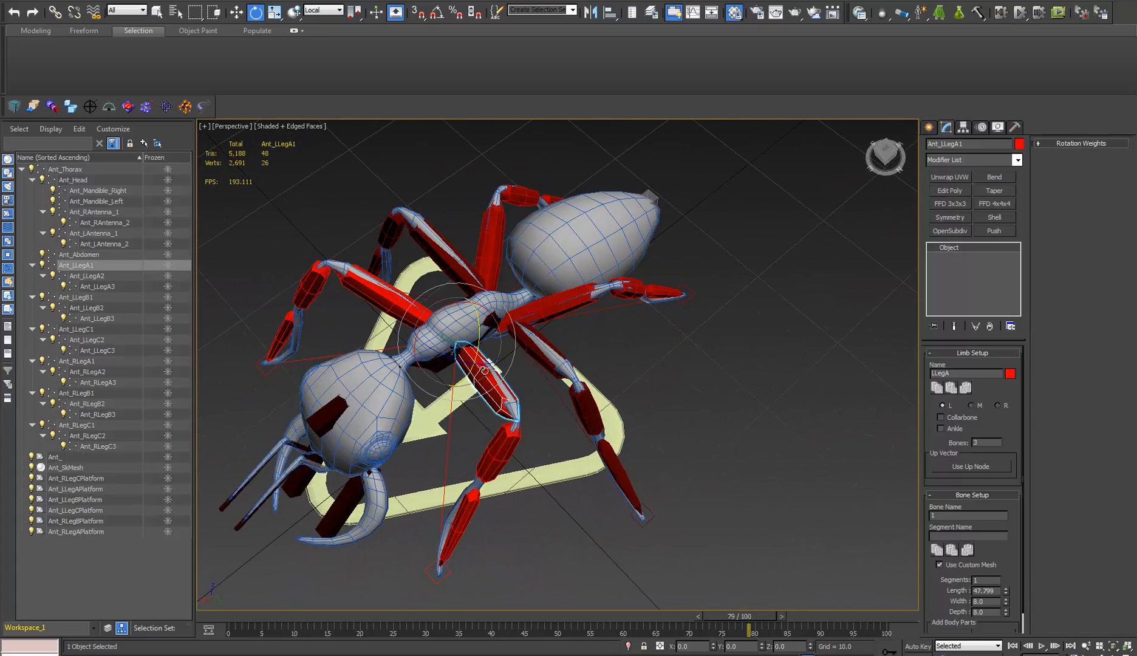
pyautogui.moveTo(452, 361); pyautogui.dragTo(396, 334)
pyautogui.moveTo(311, 296); pyautogui.dragTo(574, 333, button='middle')
pyautogui.click(460, 303)
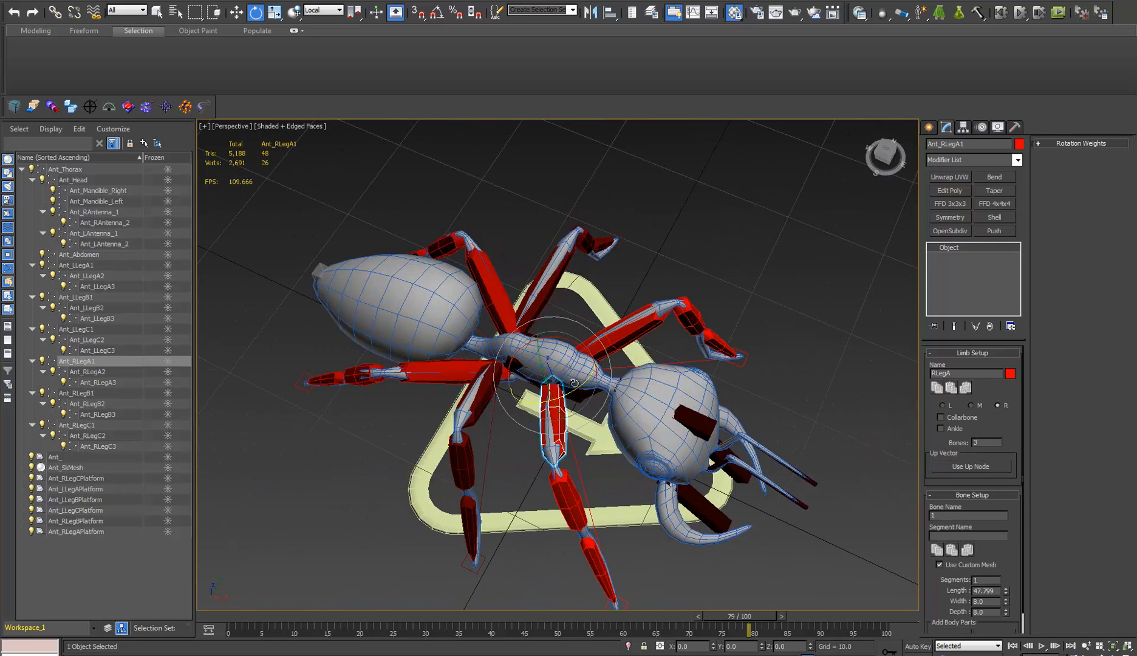
pyautogui.moveTo(574, 384); pyautogui.dragTo(598, 384)
pyautogui.moveTo(540, 447); pyautogui.dragTo(614, 416, button='middle')
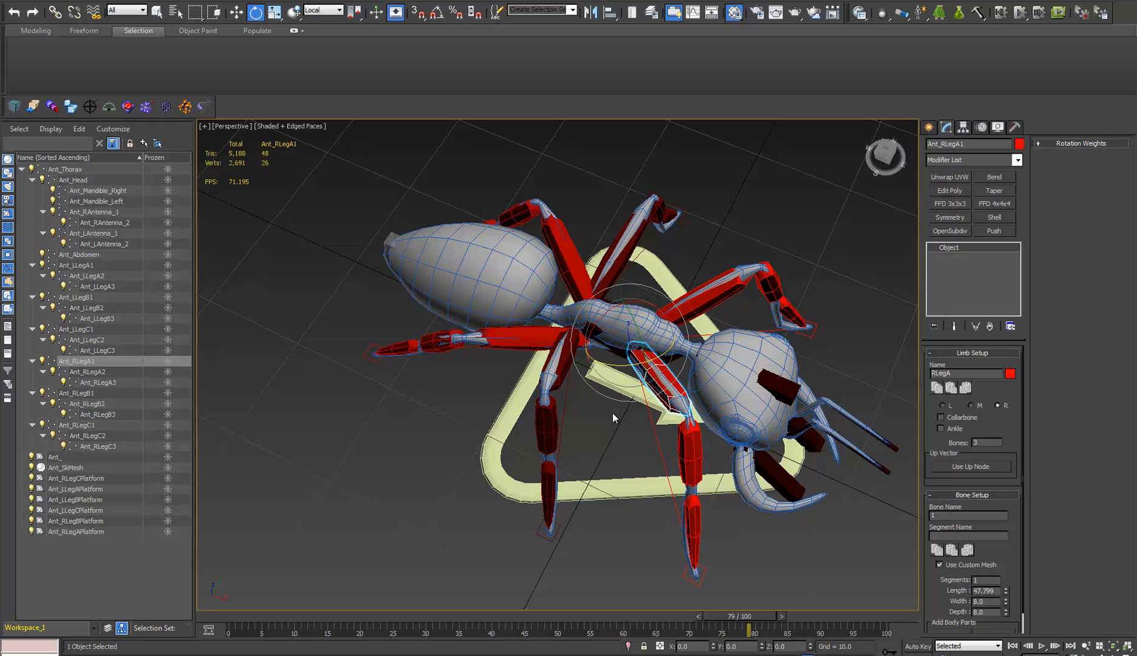
# - Move the Ant_RLegCPlatform and Ant_LLegCPlatform IK targets together backward to the sides of the abdomen
pyautogui.click(554, 532)
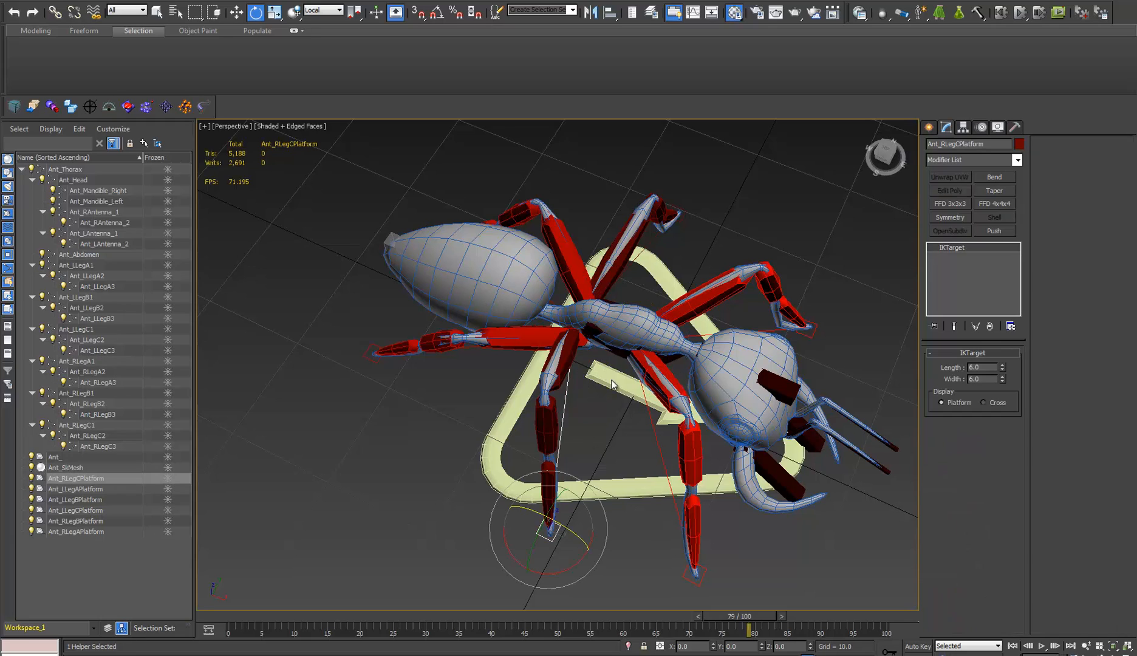
pyautogui.keyDown('ctrl'); pyautogui.click(684, 213); pyautogui.keyUp('ctrl')
pyautogui.press('w')
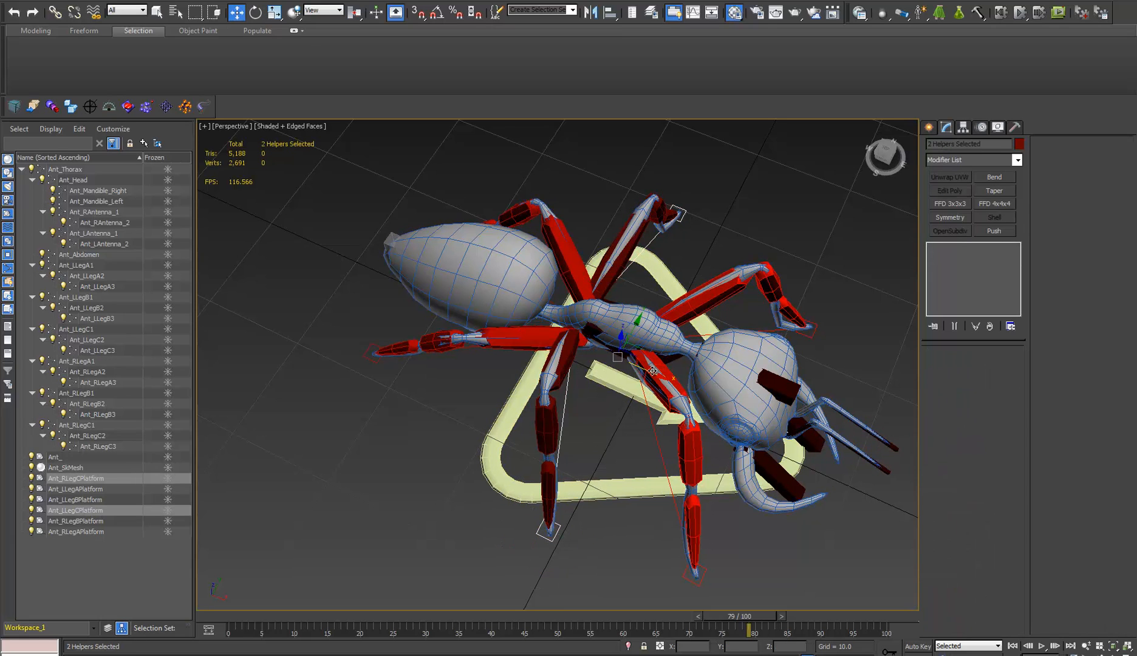
pyautogui.moveTo(652, 370); pyautogui.dragTo(377, 374)
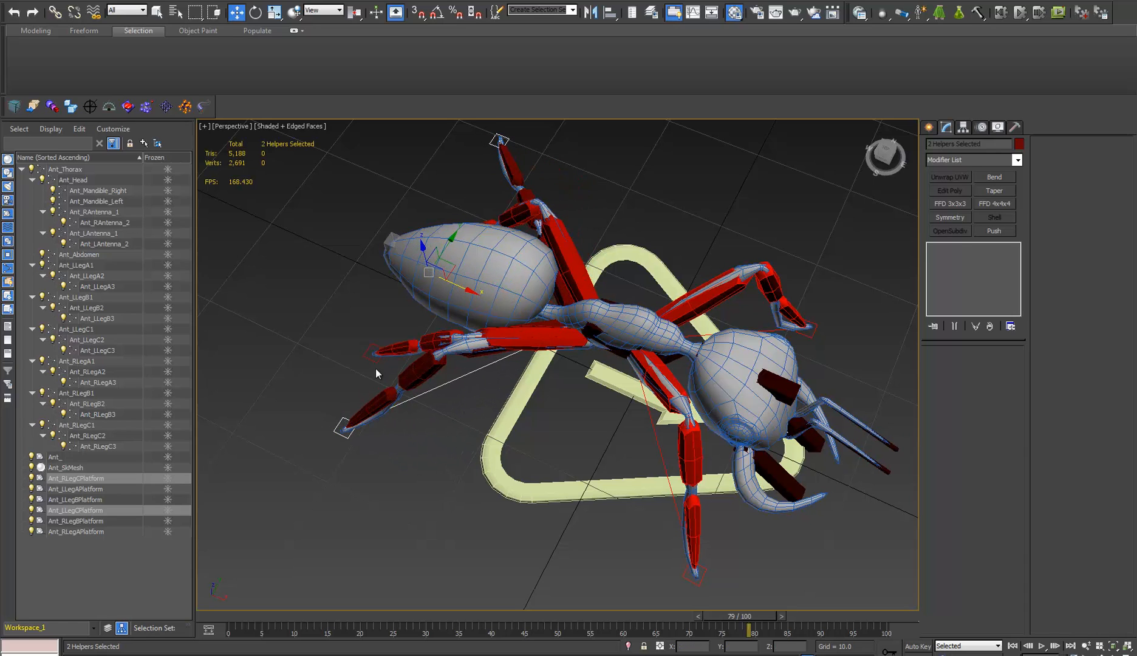
# - Move the Ant_RLegBPlatform and Ant_LLegBPlatform IK targets together forward to beside the thorax
pyautogui.click(375, 357)
pyautogui.keyDown('alt'); pyautogui.moveTo(377, 356); pyautogui.dragTo(386, 389, button='middle'); pyautogui.keyUp('alt')
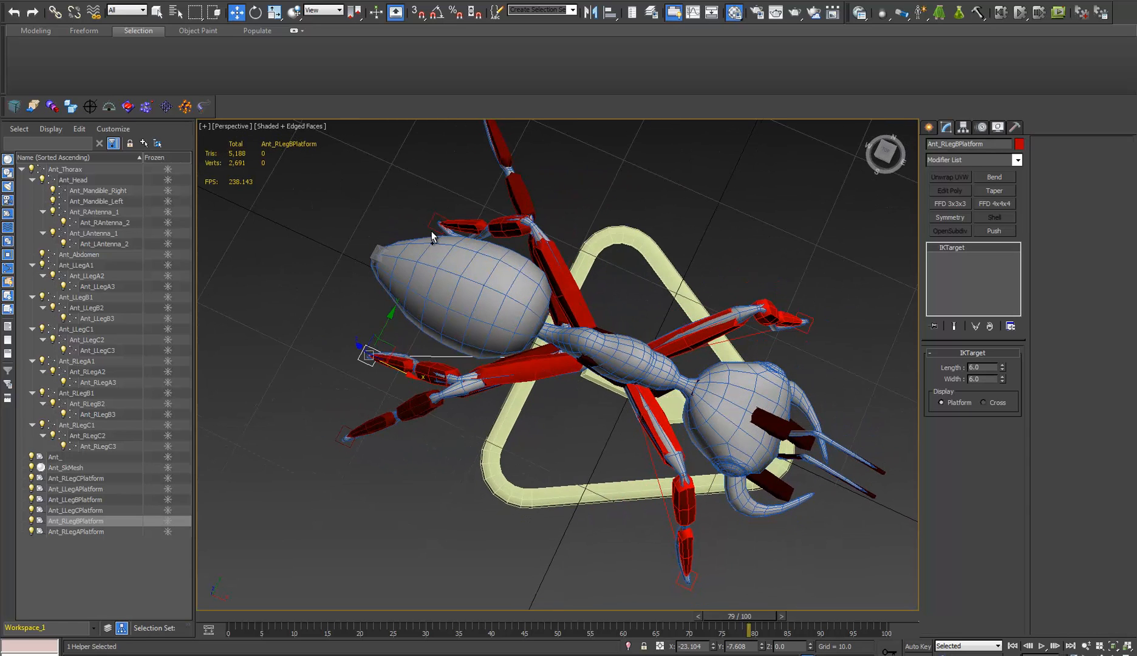
pyautogui.keyDown('ctrl'); pyautogui.click(434, 226); pyautogui.keyUp('ctrl')
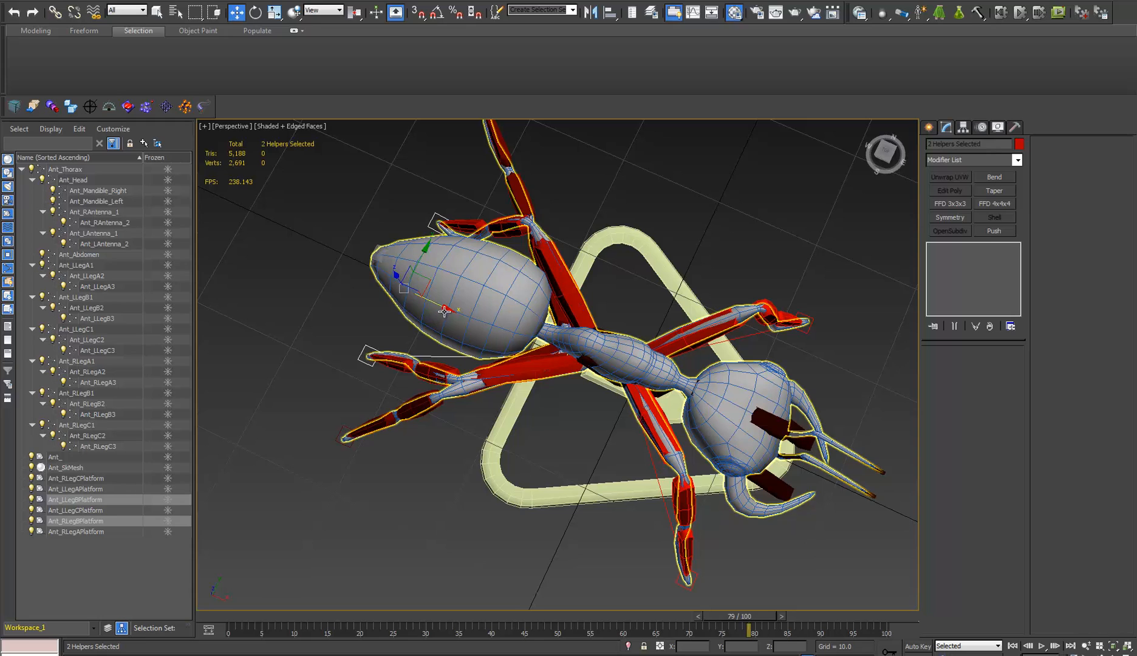
pyautogui.moveTo(445, 311); pyautogui.dragTo(640, 387)
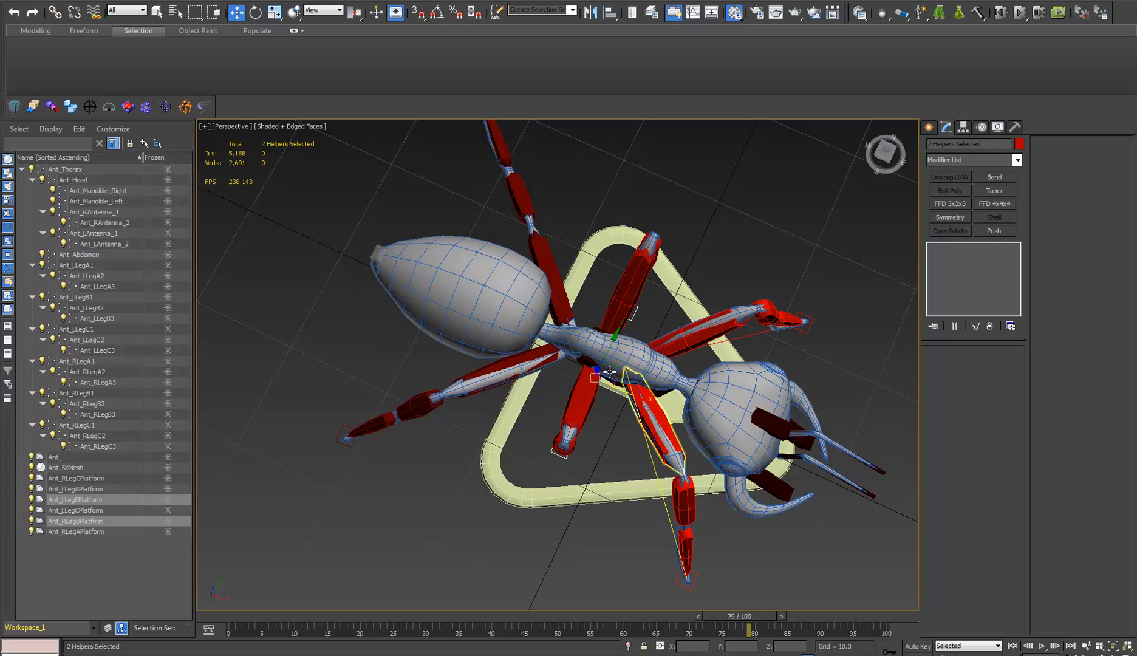
# - Move the Ant_RLegBPlatform and Ant_LLegBPlatform IK targets outward from the thorax to spread the middle legs
pyautogui.keyDown('alt'); pyautogui.moveTo(642, 387); pyautogui.dragTo(553, 461, button='middle'); pyautogui.keyUp('alt')
pyautogui.click(524, 466)
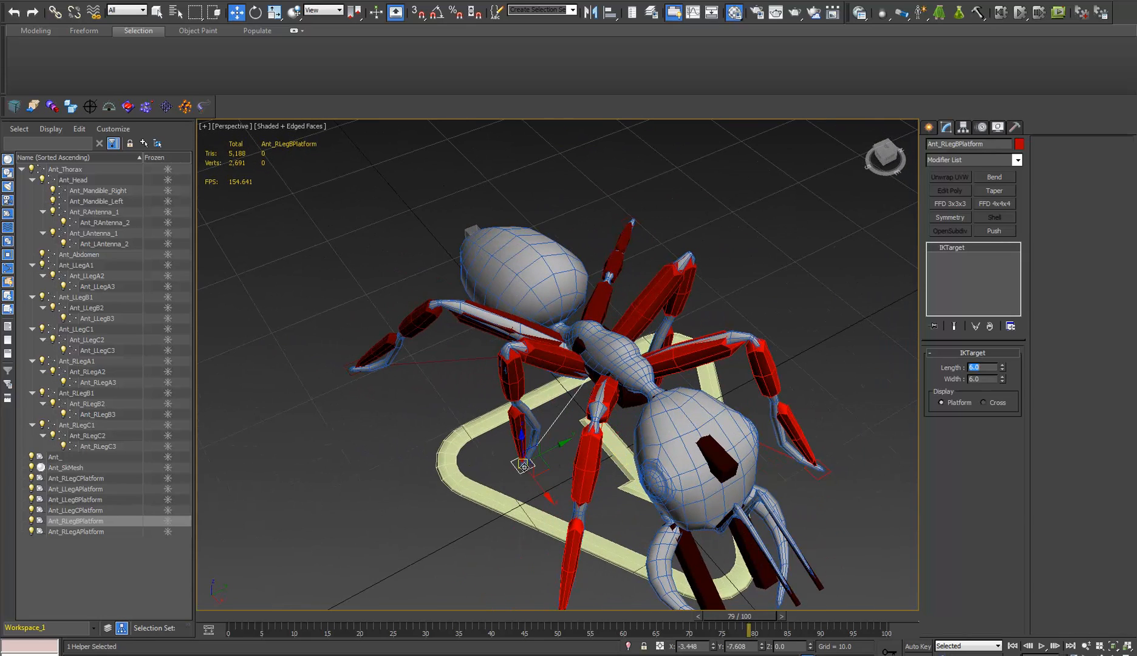
pyautogui.moveTo(557, 445); pyautogui.dragTo(424, 511)
pyautogui.keyDown('alt'); pyautogui.moveTo(488, 431); pyautogui.dragTo(676, 399, button='middle'); pyautogui.keyUp('alt')
pyautogui.click(662, 388)
pyautogui.moveTo(662, 388); pyautogui.dragTo(829, 353)
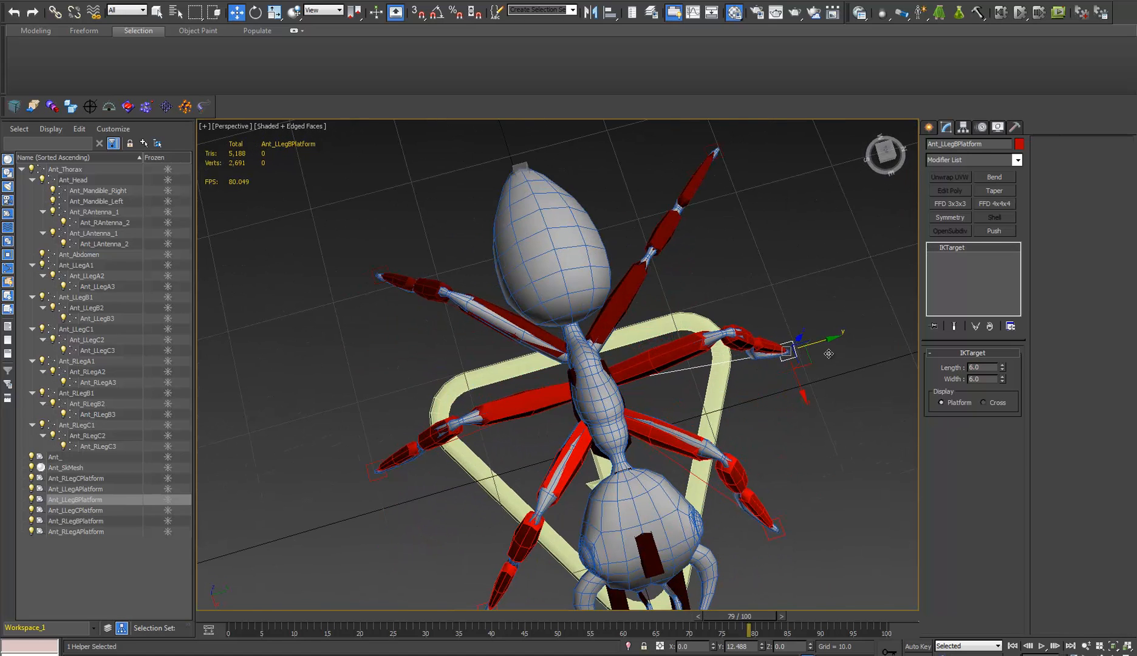
# - Reposition the Ant_RLegCPlatform and Ant_LLegCPlatform IK targets beside the abdomen, moving the right one backward and the left one inward
pyautogui.click(388, 266)
pyautogui.moveTo(406, 282); pyautogui.dragTo(453, 241)
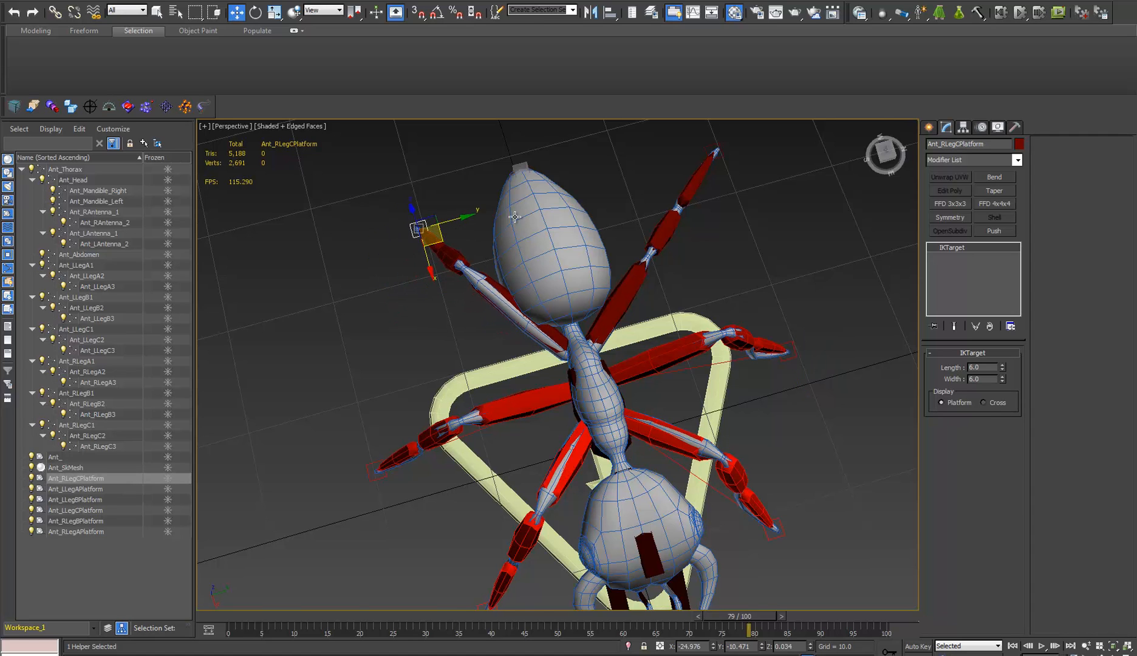
pyautogui.keyDown('alt'); pyautogui.moveTo(452, 241); pyautogui.dragTo(717, 315, button='middle'); pyautogui.keyUp('alt')
pyautogui.click(699, 257)
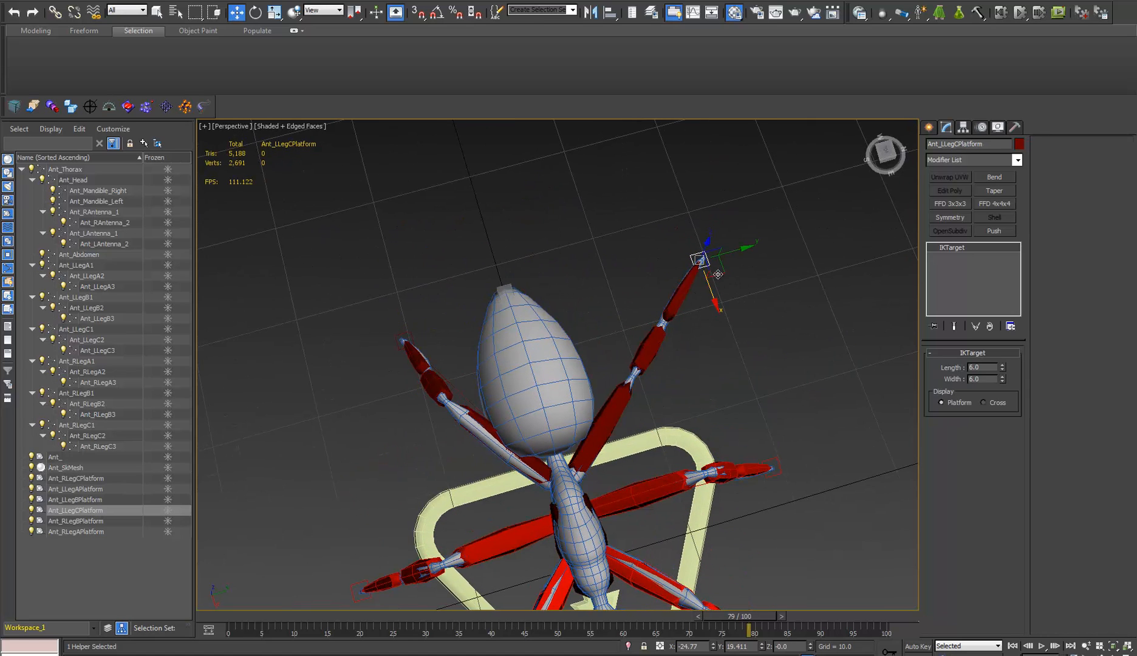
pyautogui.moveTo(702, 279); pyautogui.dragTo(634, 305)
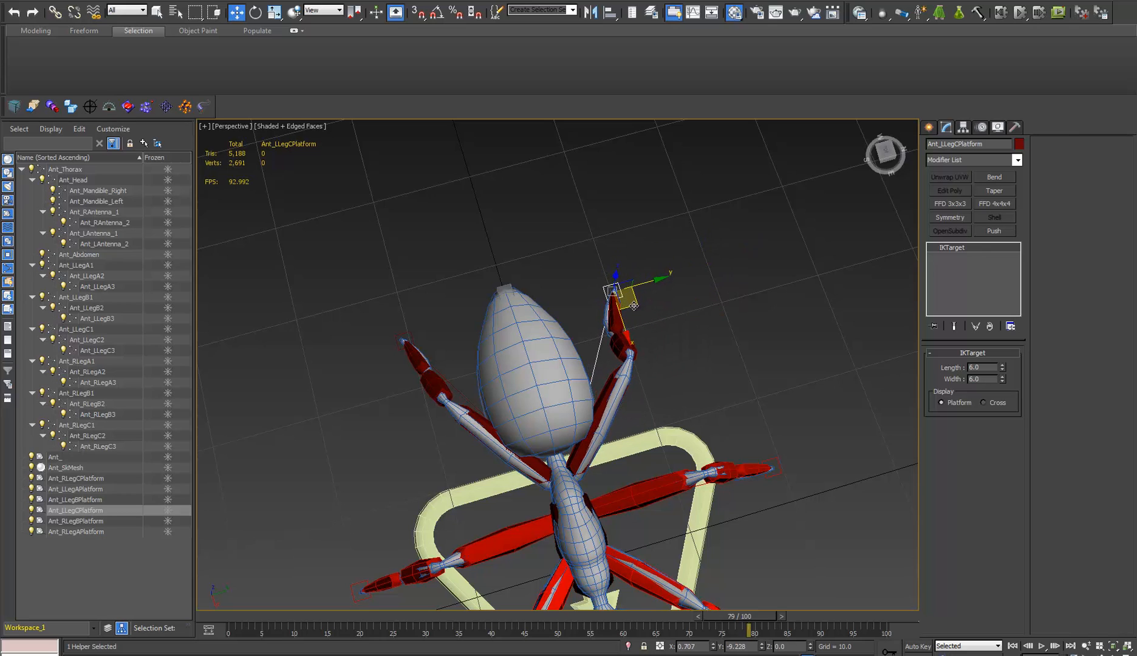
pyautogui.click(403, 338)
pyautogui.moveTo(429, 349); pyautogui.dragTo(434, 344)
pyautogui.scroll(-3, 474, 413)
pyautogui.keyDown('alt'); pyautogui.moveTo(484, 444); pyautogui.dragTo(539, 423, button='middle'); pyautogui.keyUp('alt')
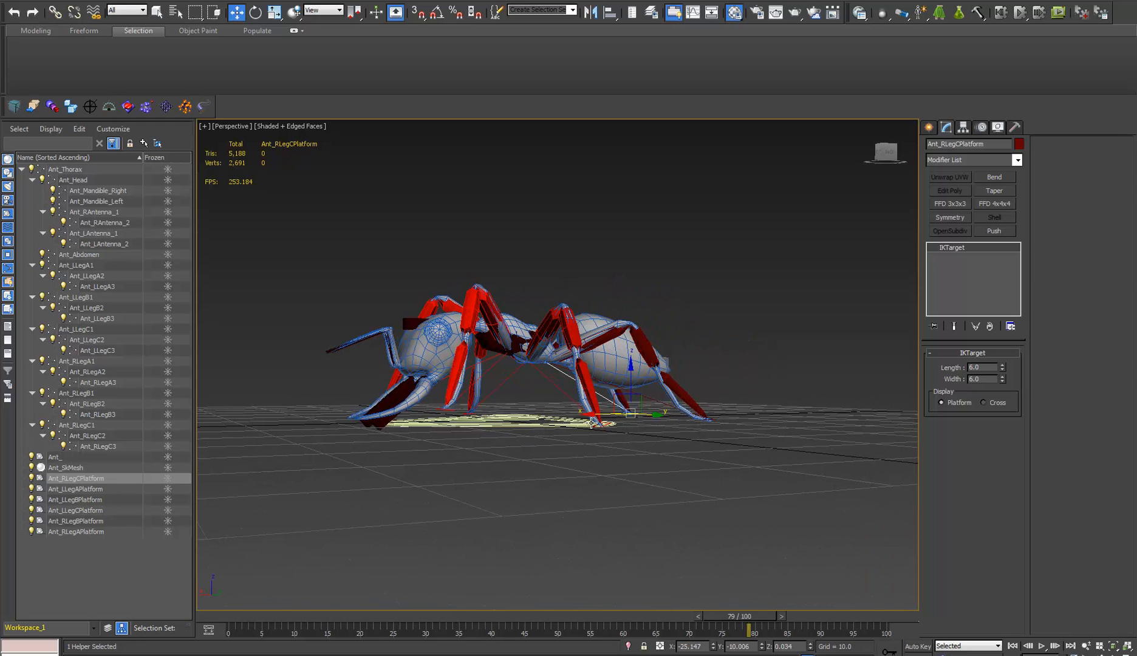
# - Scrub the walk cycle back and forth while viewing the ant from above to examine the leg movement
pyautogui.keyDown('alt'); pyautogui.moveTo(396, 534); pyautogui.dragTo(734, 635, button='middle'); pyautogui.keyUp('alt')
pyautogui.moveTo(754, 624); pyautogui.dragTo(127, 589)
pyautogui.press('w')
pyautogui.keyDown('alt'); pyautogui.moveTo(446, 401); pyautogui.dragTo(308, 630, button='middle'); pyautogui.keyUp('alt')
pyautogui.press('q')
pyautogui.moveTo(272, 618); pyautogui.dragTo(402, 602)
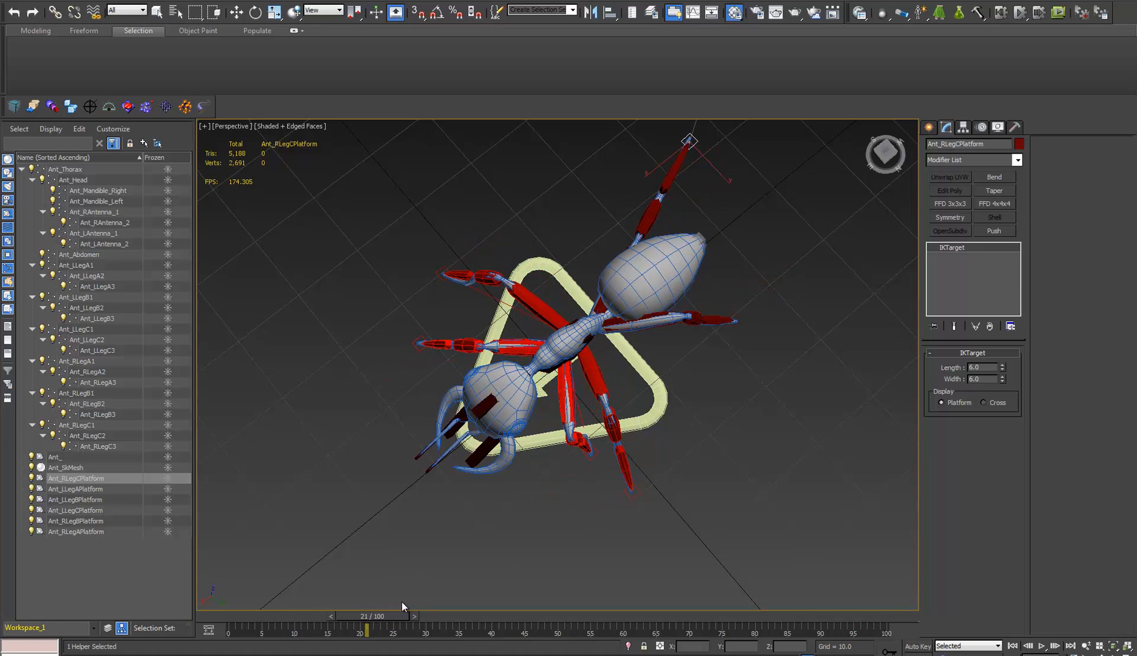
pyautogui.press('w')
pyautogui.moveTo(707, 326); pyautogui.dragTo(676, 411, button='middle')
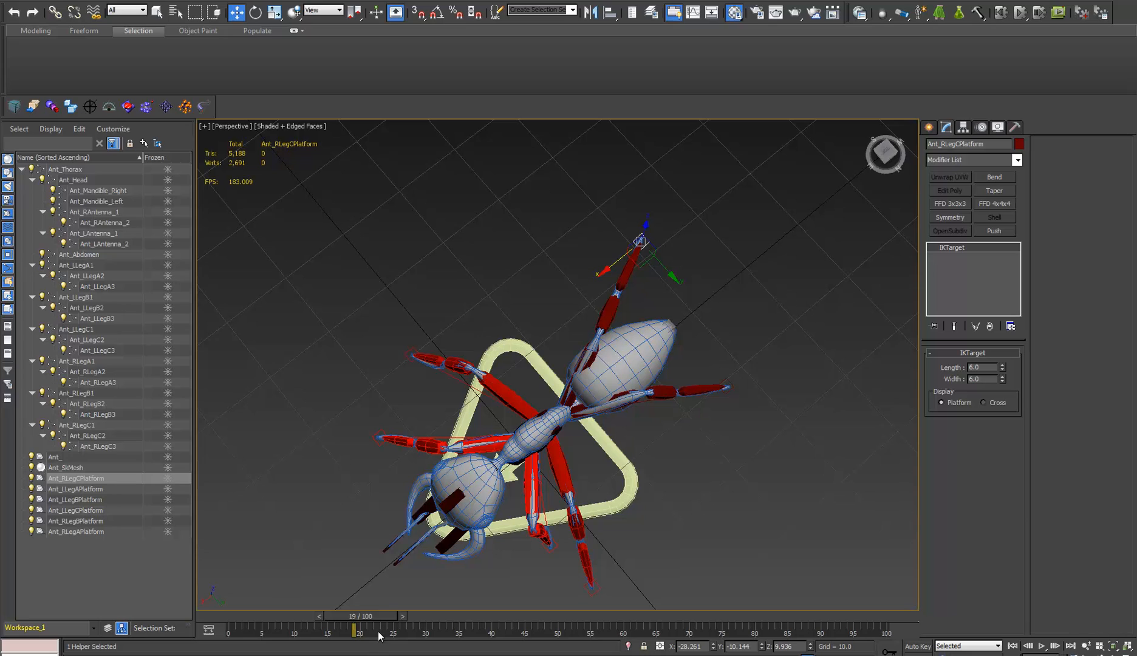
pyautogui.moveTo(380, 615); pyautogui.dragTo(513, 602)
# - Select Ant_LLegCPlatform and scrub the walk between frames 0 and 23 from the side to examine the feet against the ground
pyautogui.click(754, 360)
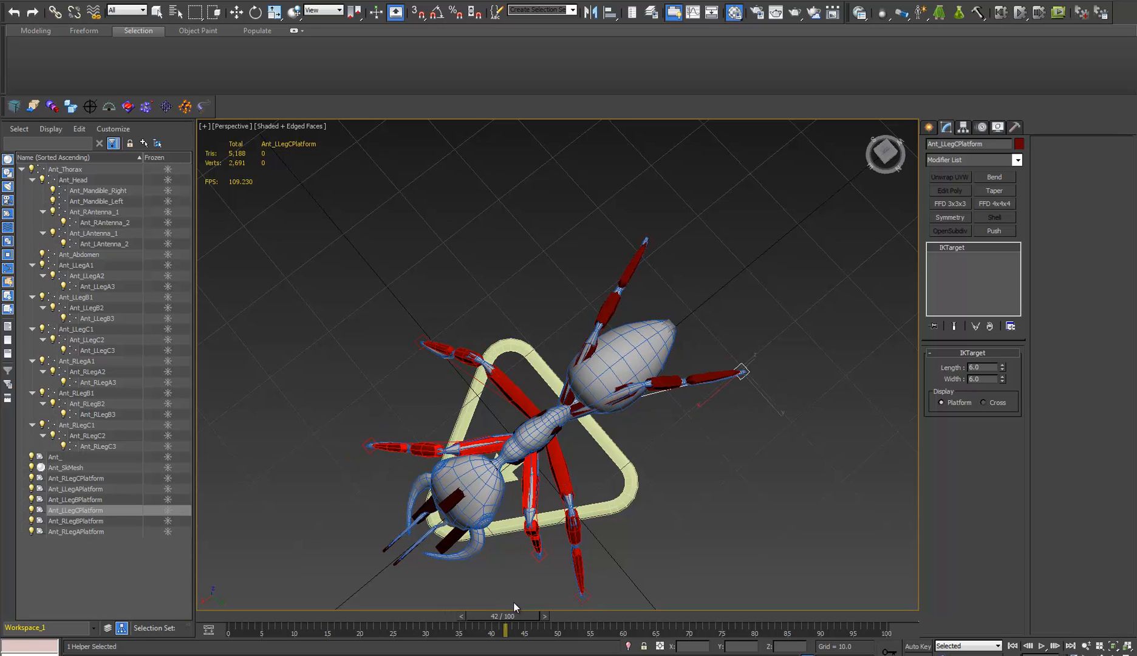
pyautogui.press('w')
pyautogui.keyDown('alt'); pyautogui.moveTo(538, 460); pyautogui.dragTo(455, 340, button='middle'); pyautogui.keyUp('alt')
pyautogui.press('q')
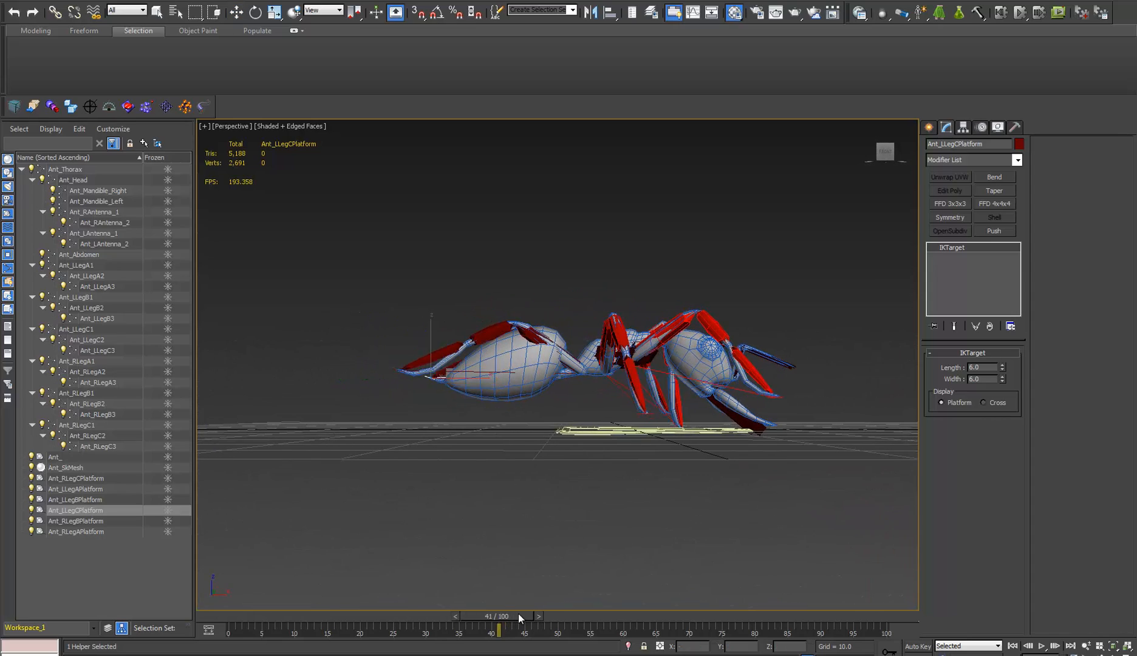
pyautogui.moveTo(519, 614); pyautogui.dragTo(158, 617)
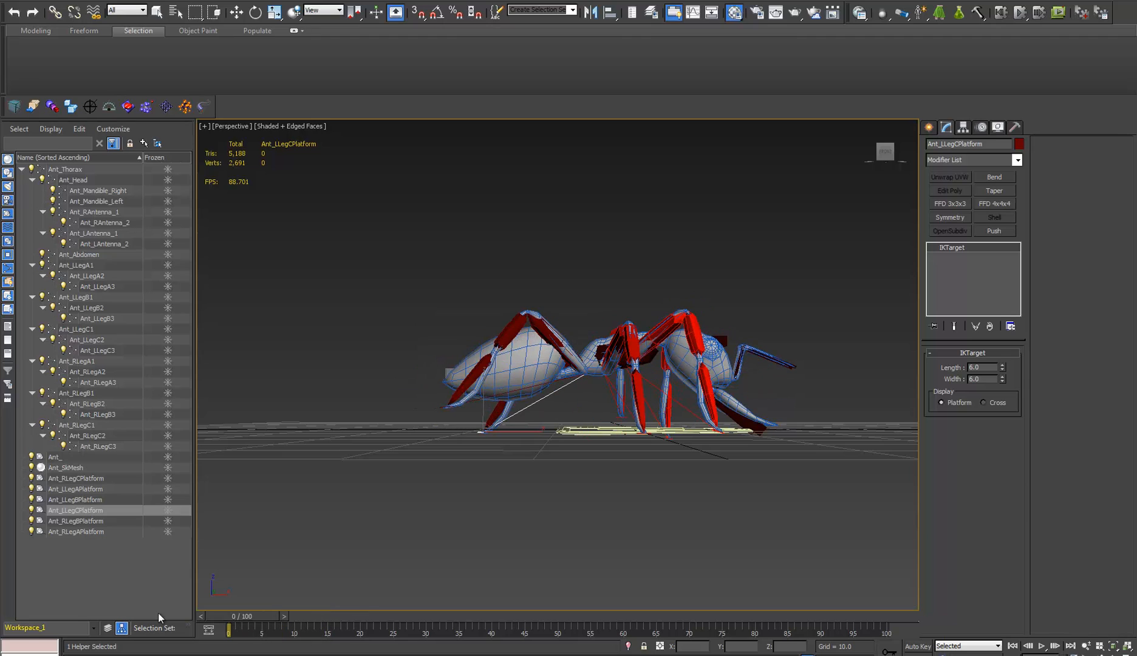
pyautogui.moveTo(255, 619)
pyautogui.mouseDown()
pyautogui.moveTo(311, 617)
pyautogui.moveTo(242, 617)
pyautogui.mouseUp()
pyautogui.keyDown('alt'); pyautogui.moveTo(418, 432); pyautogui.dragTo(474, 435, button='middle'); pyautogui.keyUp('alt')
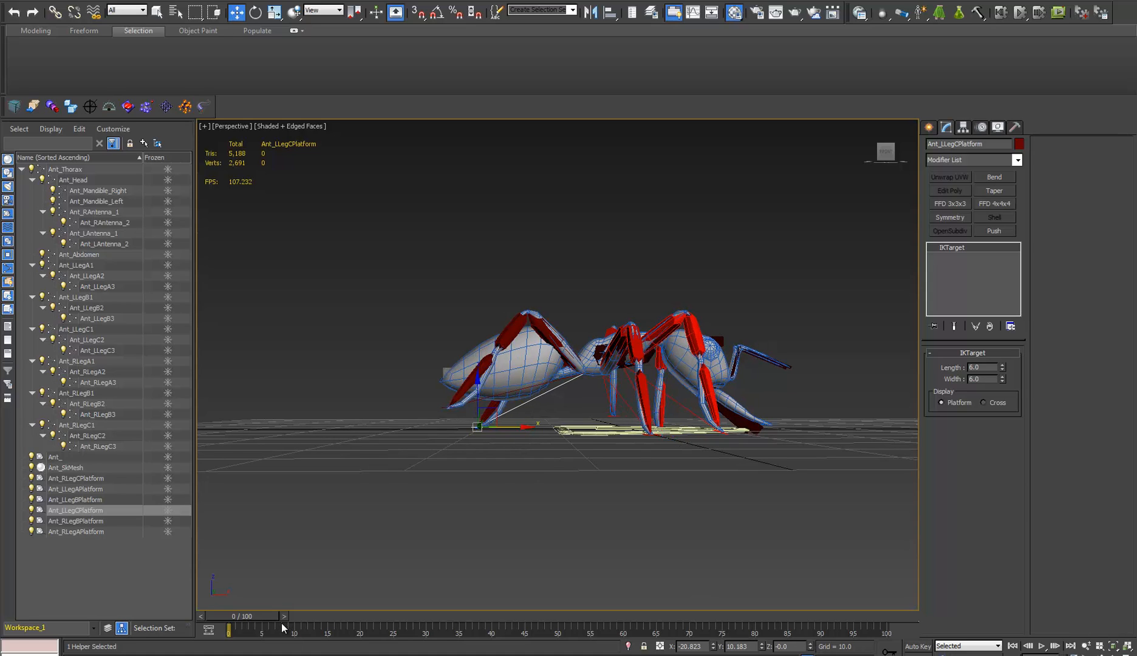
pyautogui.moveTo(269, 617); pyautogui.dragTo(307, 617)
pyautogui.moveTo(381, 618); pyautogui.dragTo(414, 626)
pyautogui.press('w')
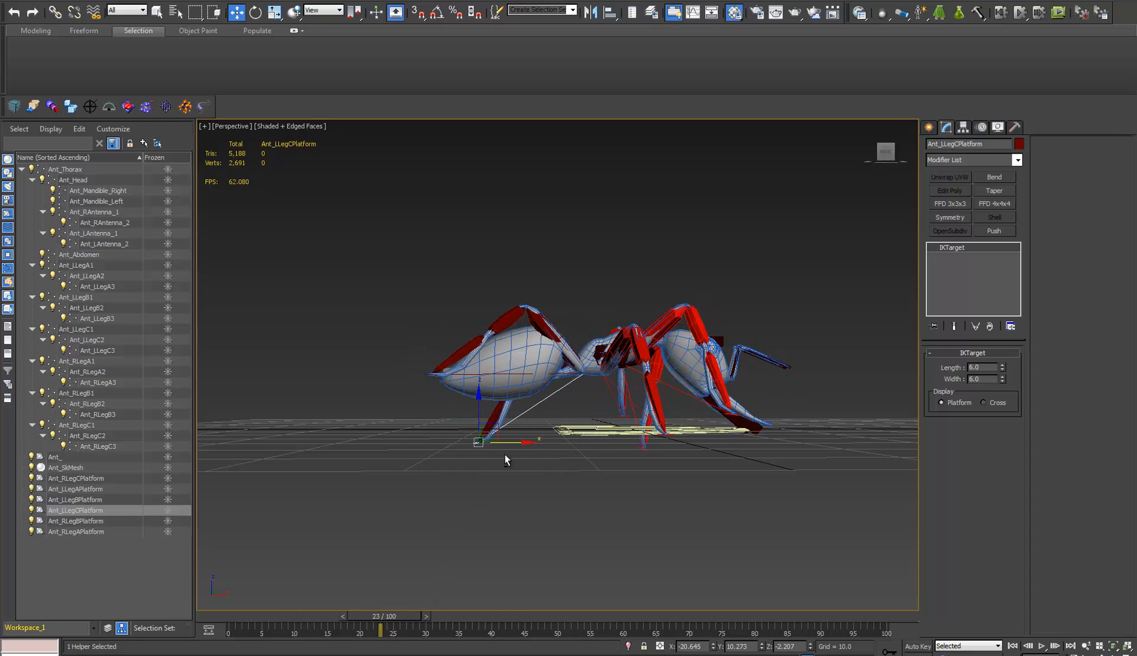
pyautogui.keyDown('alt'); pyautogui.moveTo(505, 456); pyautogui.dragTo(347, 473, button='middle'); pyautogui.keyUp('alt')
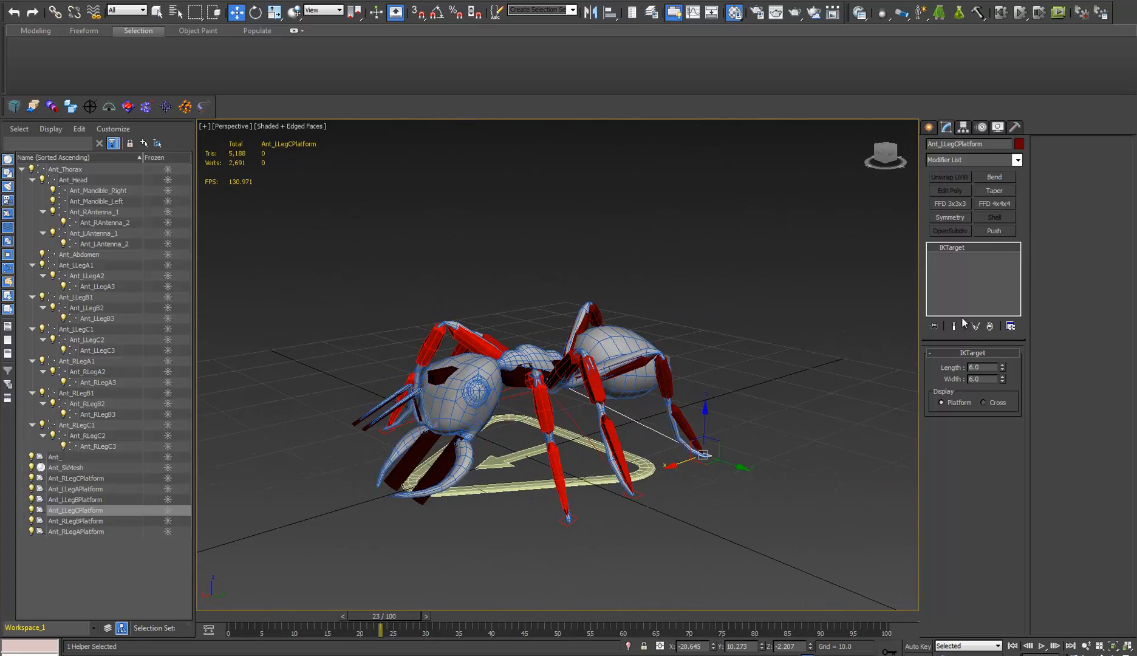
pyautogui.keyDown('alt'); pyautogui.moveTo(813, 287); pyautogui.dragTo(557, 374, button='middle'); pyautogui.keyUp('alt')
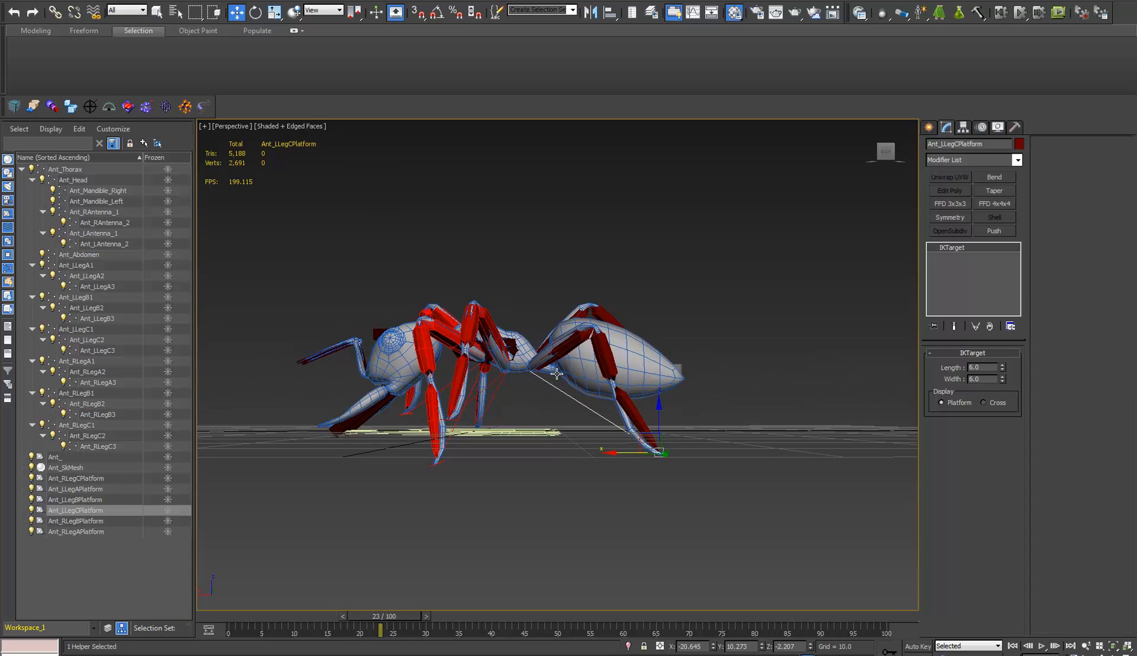
# - Scrub to the end of the walk cycle and step between frames 97 and 98 to compare the leg poses
pyautogui.moveTo(404, 614); pyautogui.dragTo(861, 632)
pyautogui.press('.')
pyautogui.press('.')
pyautogui.press(',')
pyautogui.press('.')
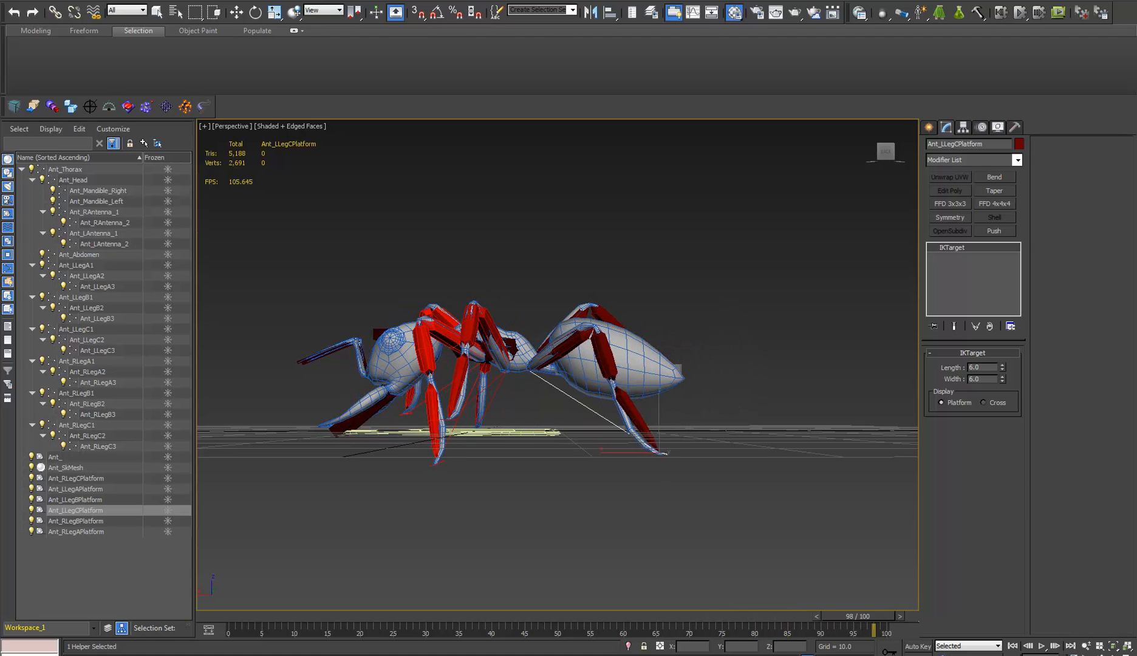
pyautogui.press(',')
pyautogui.press('.')
pyautogui.press(',')
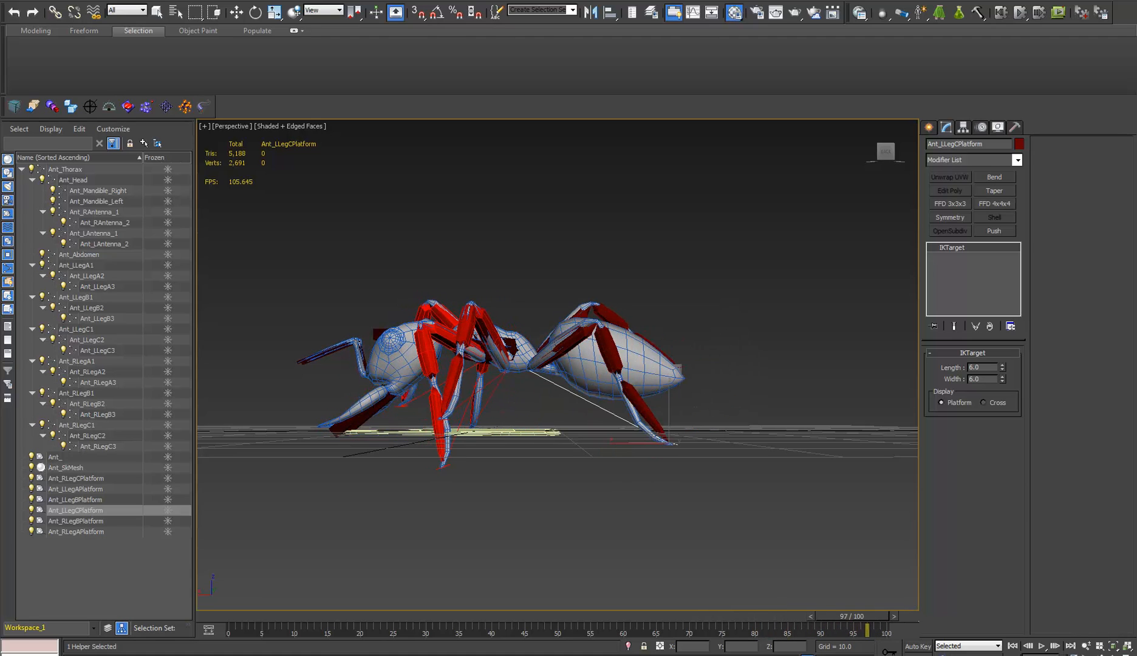
pyautogui.press('w')
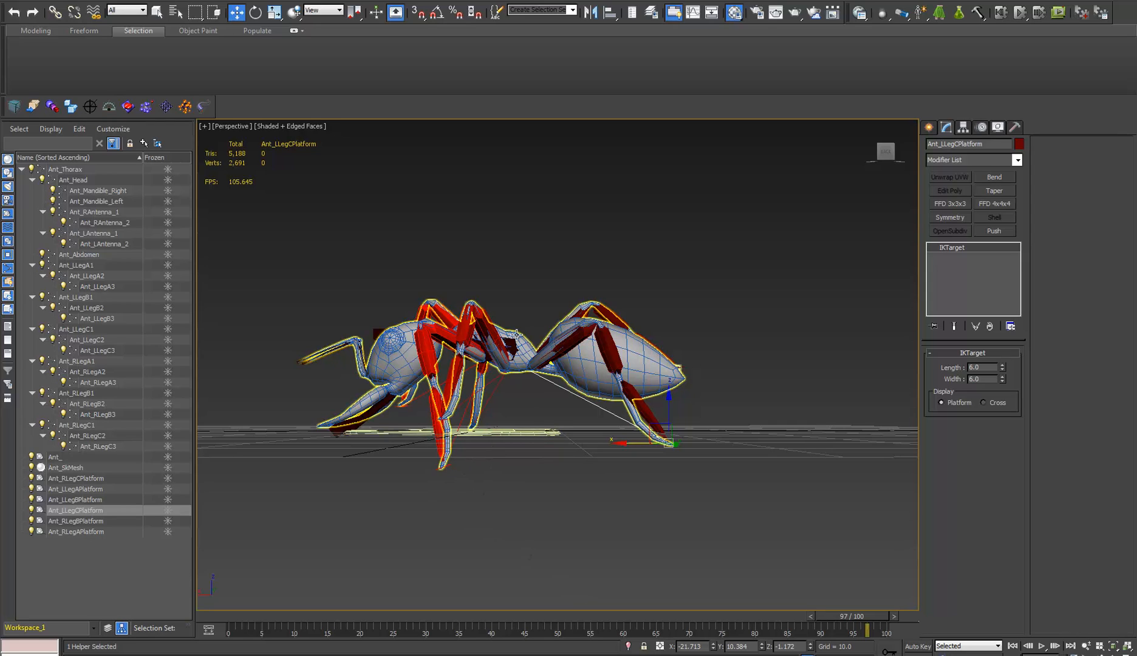
# - Select Ant_LLegB2 and open the CATMotion editor for the CAT_Walk layer, placing it clear of the ant
pyautogui.click(468, 329)
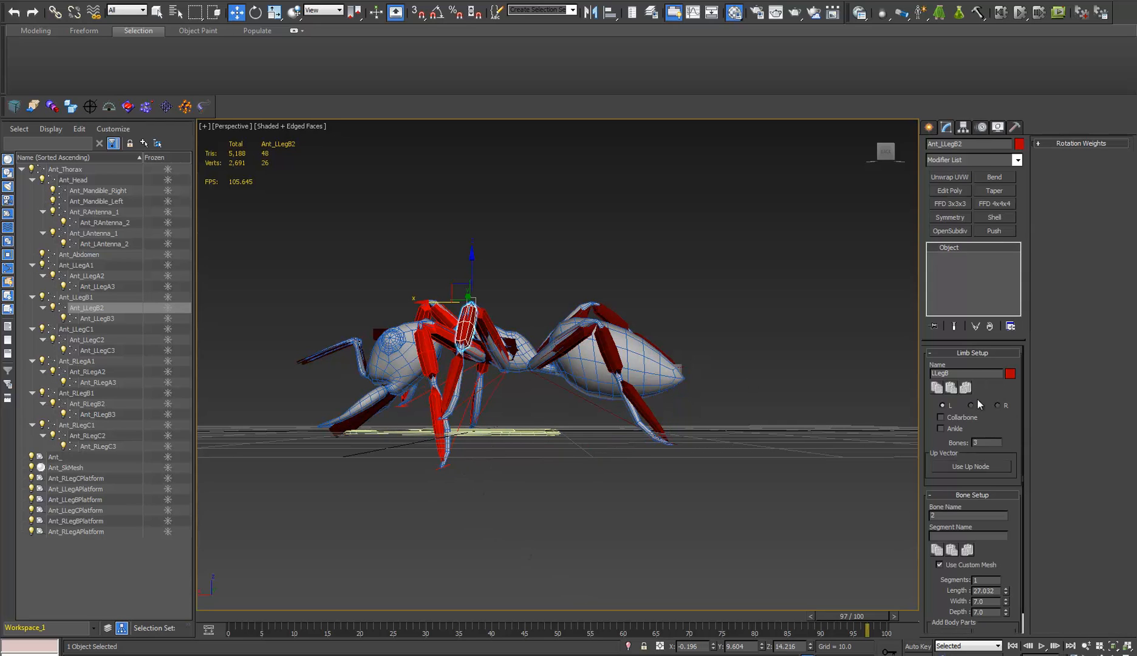
pyautogui.click(984, 128)
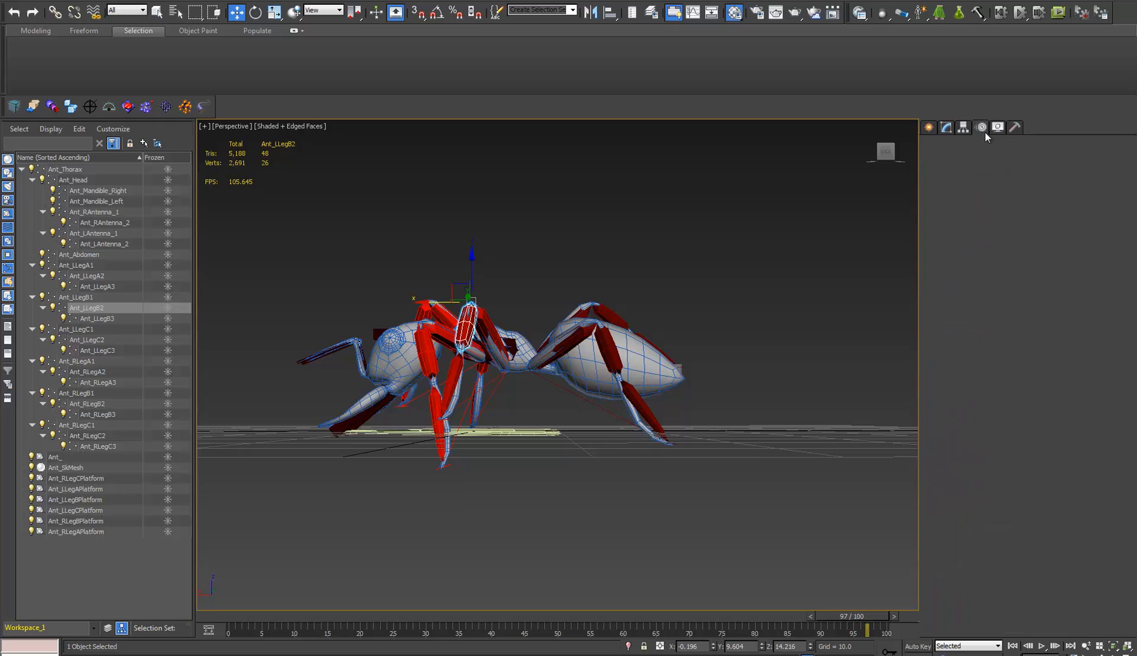
pyautogui.click(972, 260)
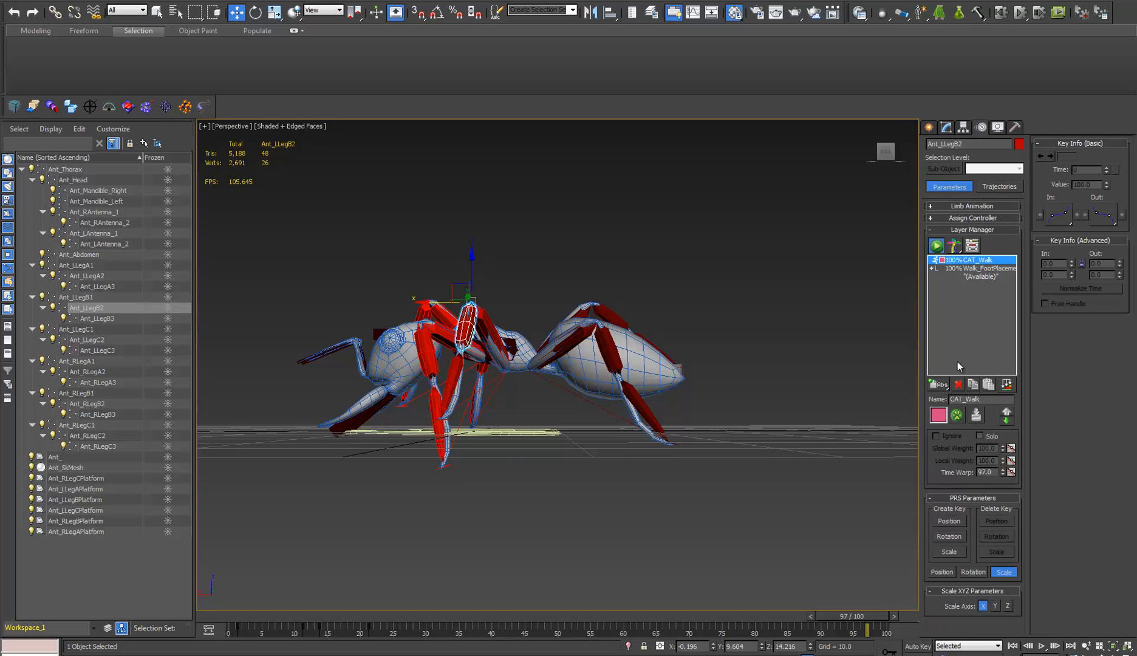
pyautogui.click(957, 415)
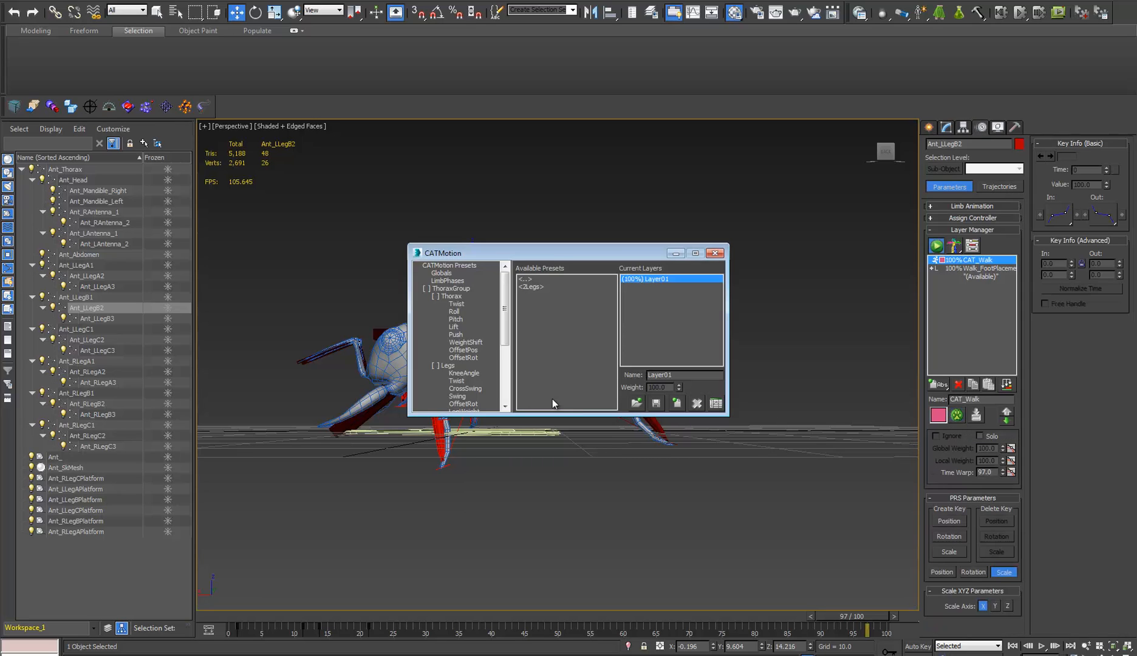
pyautogui.moveTo(561, 255); pyautogui.dragTo(709, 138)
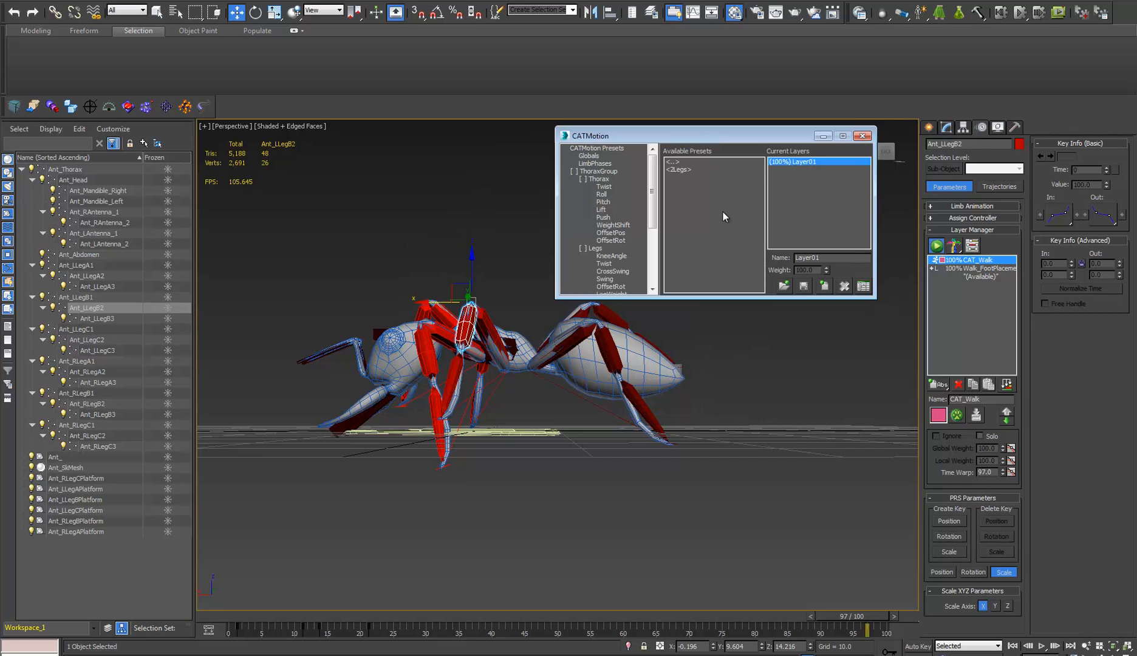
# - Open the foot platforms' Lift curve in CATMotion and reset it
pyautogui.moveTo(488, 399); pyautogui.dragTo(513, 412, button='middle')
pyautogui.moveTo(513, 413)
pyautogui.keyDown('alt'); pyautogui.mouseDown(button='middle')
pyautogui.moveTo(491, 439)
pyautogui.moveTo(517, 415)
pyautogui.mouseUp(button='middle'); pyautogui.keyUp('alt')
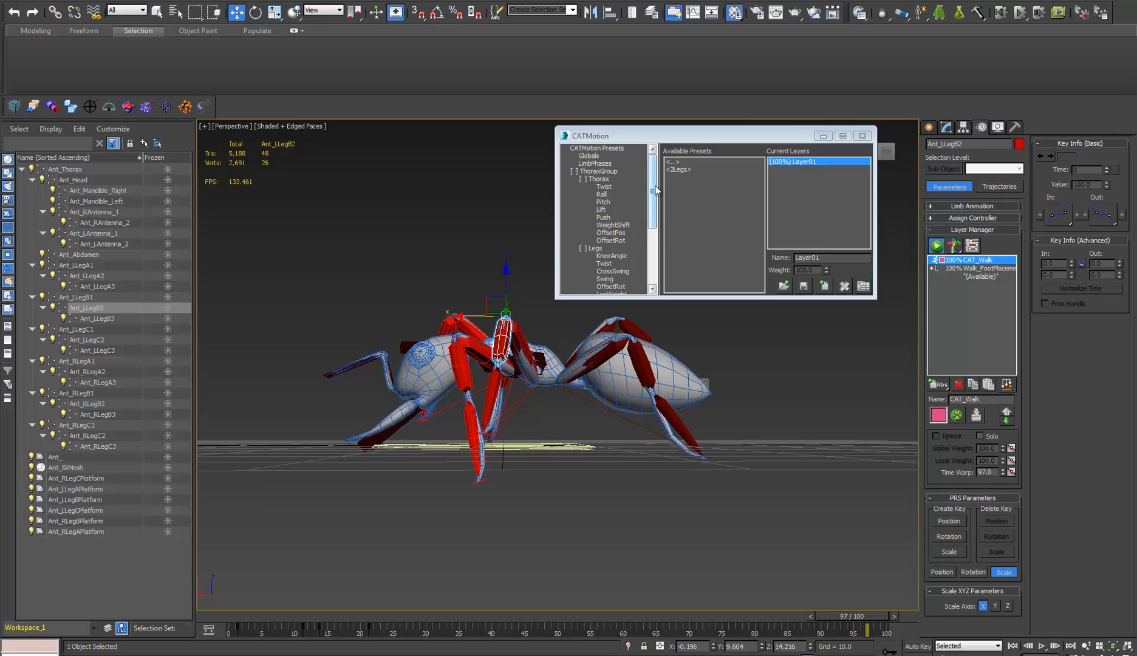
pyautogui.scroll(-4, 608, 222)
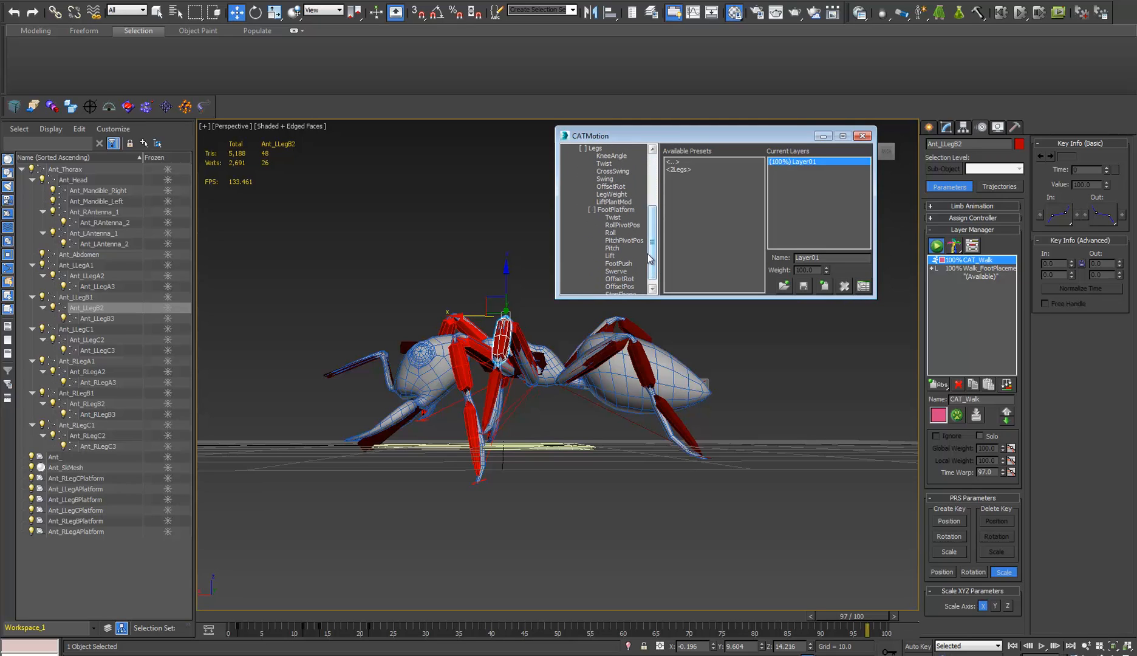
pyautogui.moveTo(654, 260); pyautogui.dragTo(654, 270)
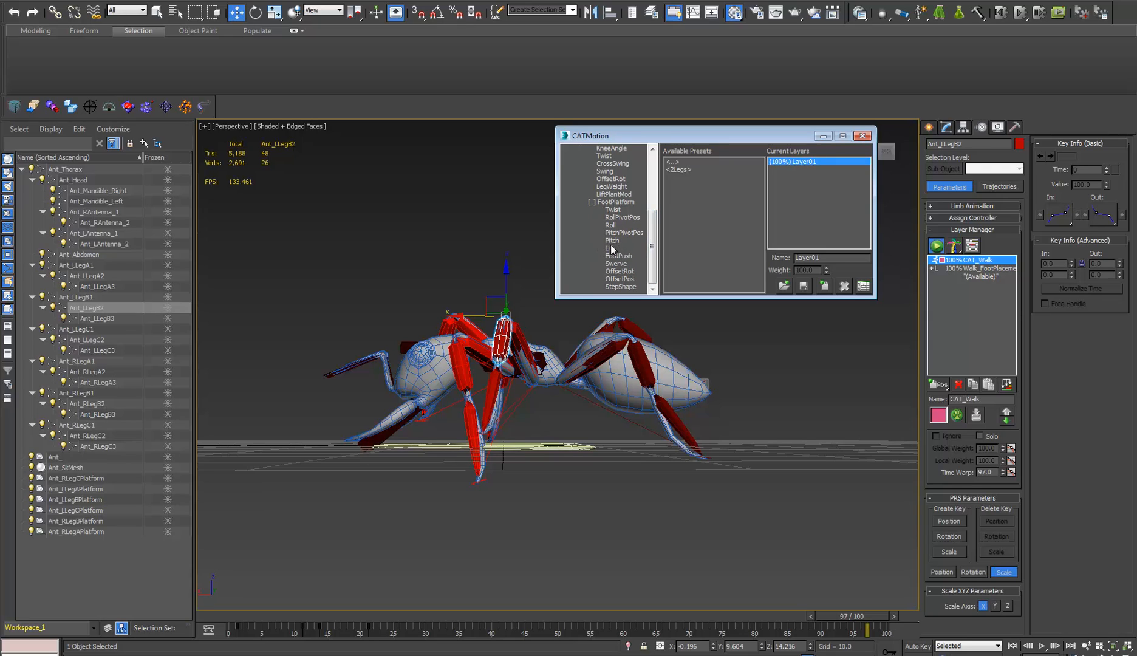
pyautogui.click(611, 248)
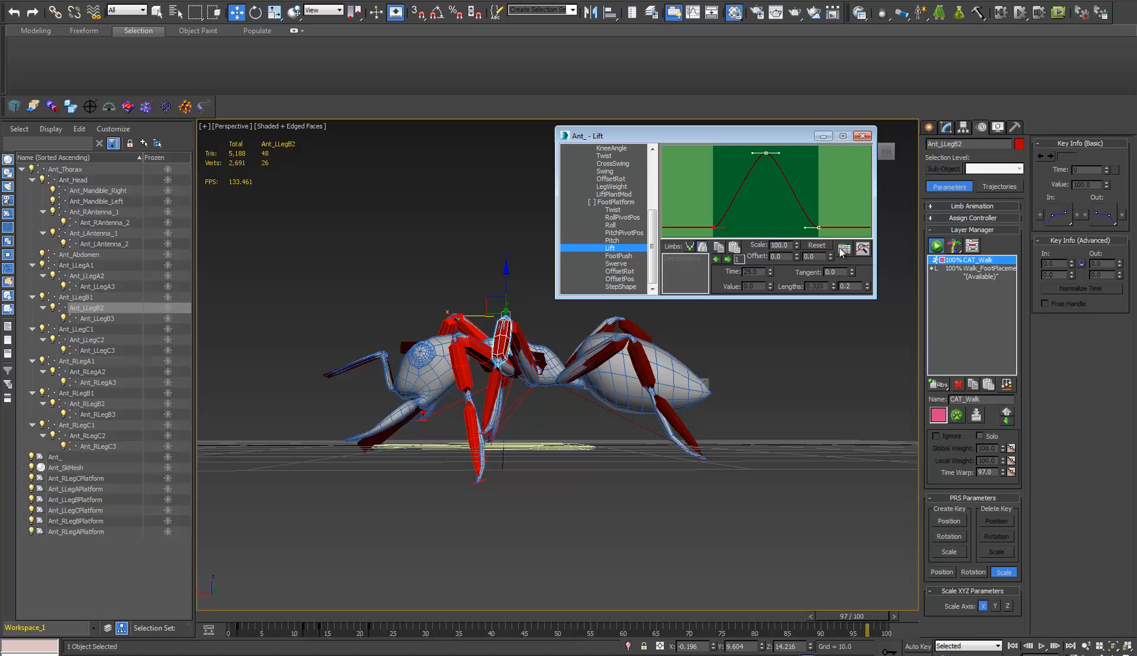
pyautogui.click(819, 245)
# - Try to reset the foot platforms' OffsetPos values in CATMotion
pyautogui.click(619, 279)
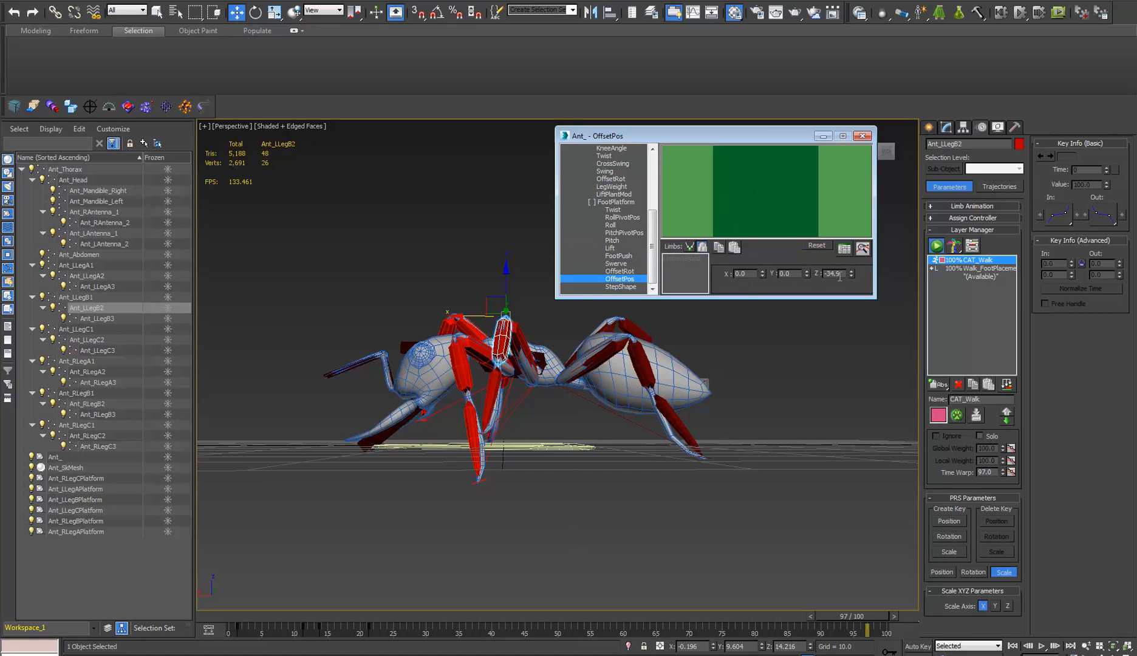
pyautogui.click(817, 245)
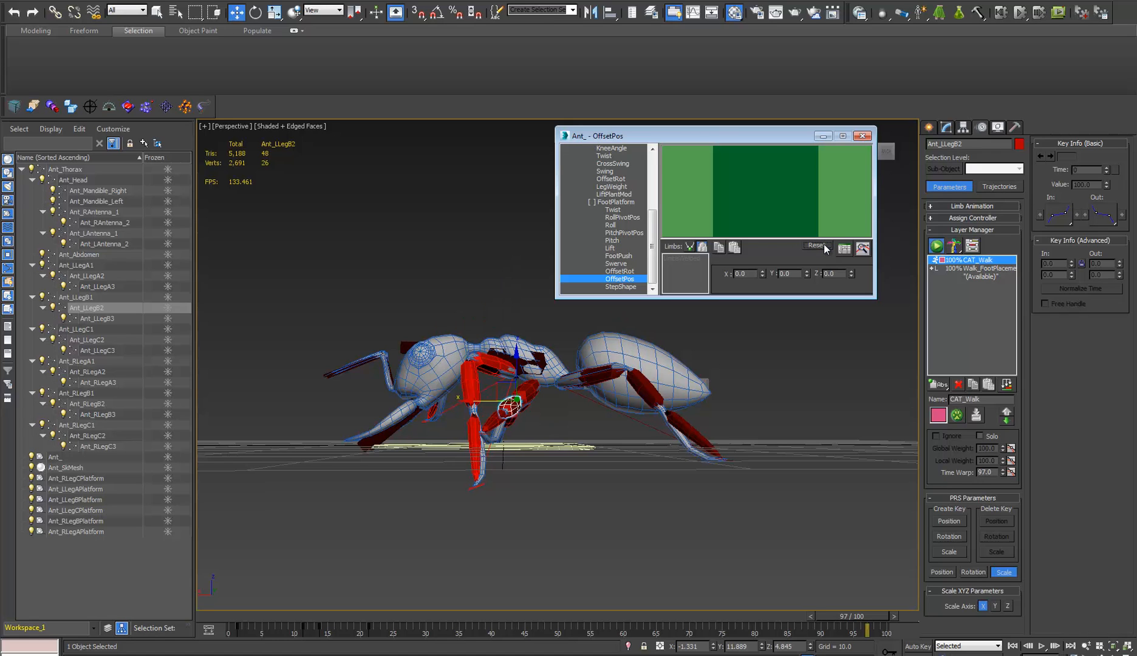
pyautogui.keyDown('alt'); pyautogui.moveTo(535, 419); pyautogui.dragTo(712, 491, button='middle'); pyautogui.keyUp('alt')
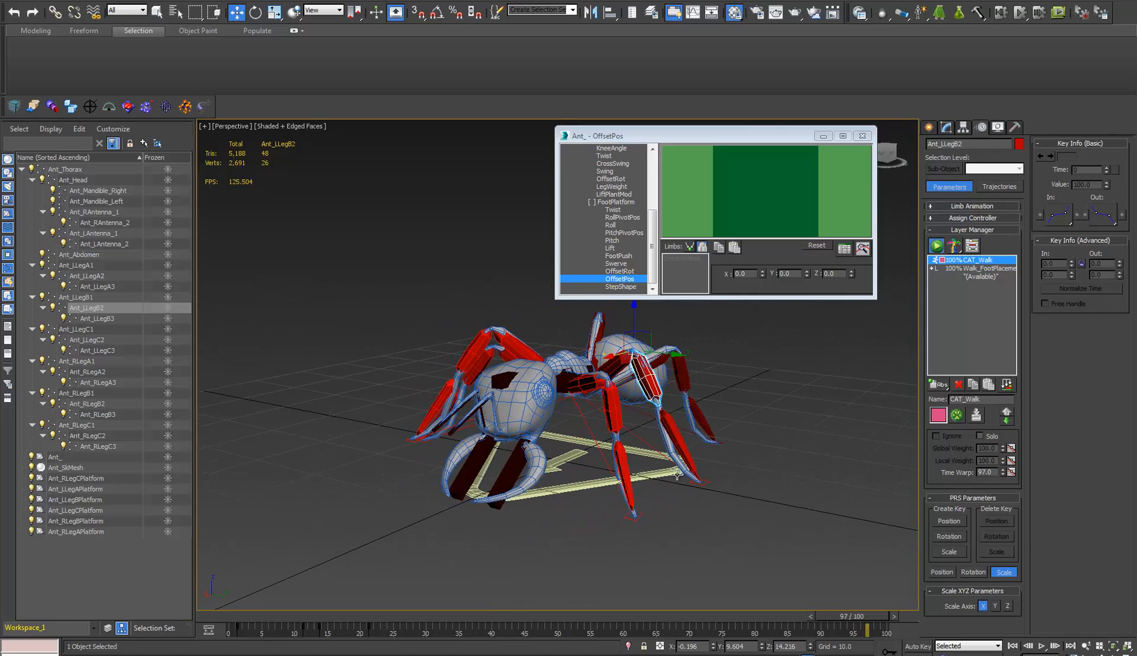
# - Select Ant_LLegBPlatform and redisplay the foot platforms' OffsetPos values in CATMotion
pyautogui.click(708, 483)
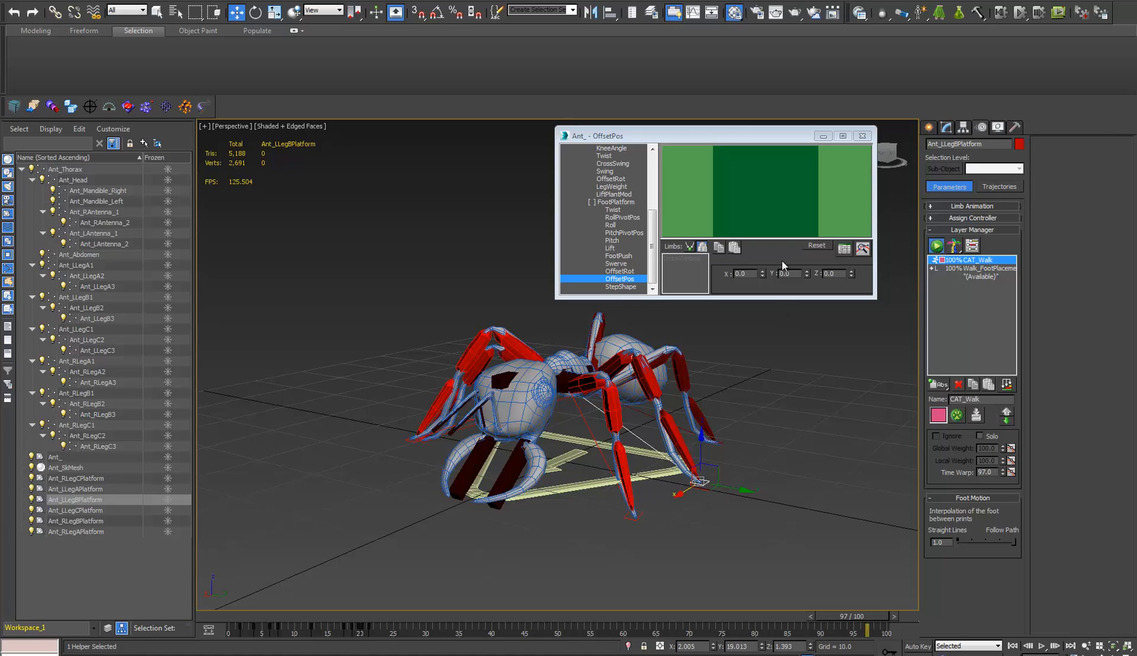
pyautogui.click(623, 270)
pyautogui.click(629, 276)
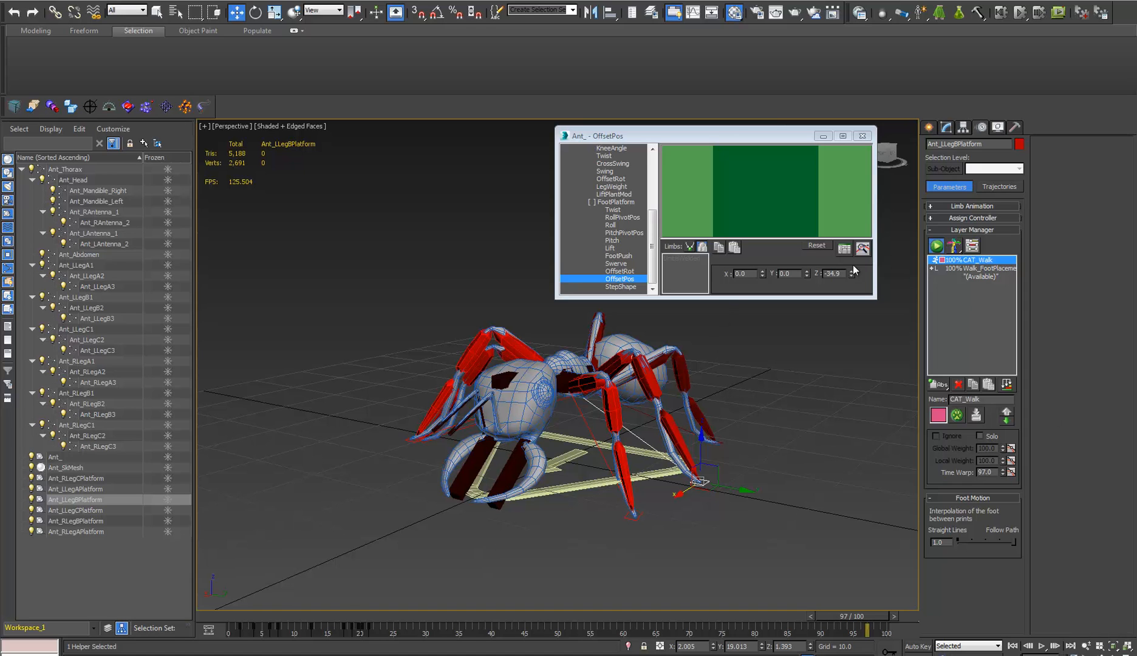
# - View the ant from the side and scrub the walk back to frame 21 to check the foot placement
pyautogui.keyDown('alt'); pyautogui.moveTo(700, 419); pyautogui.dragTo(599, 391, button='middle'); pyautogui.keyUp('alt')
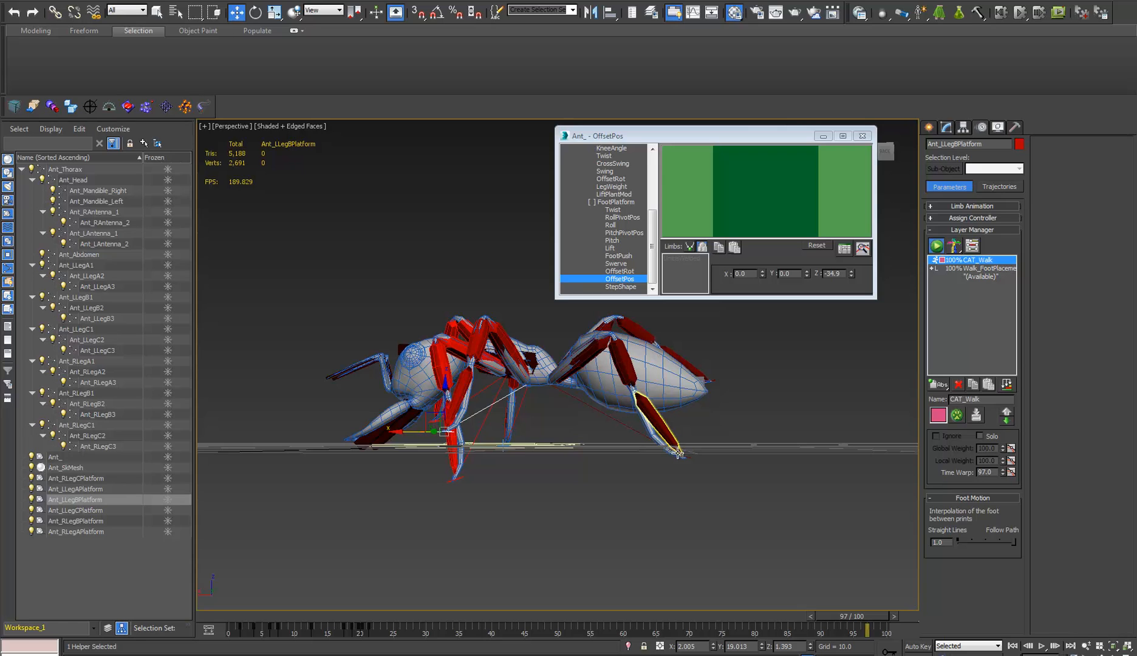
pyautogui.moveTo(816, 612); pyautogui.dragTo(389, 614)
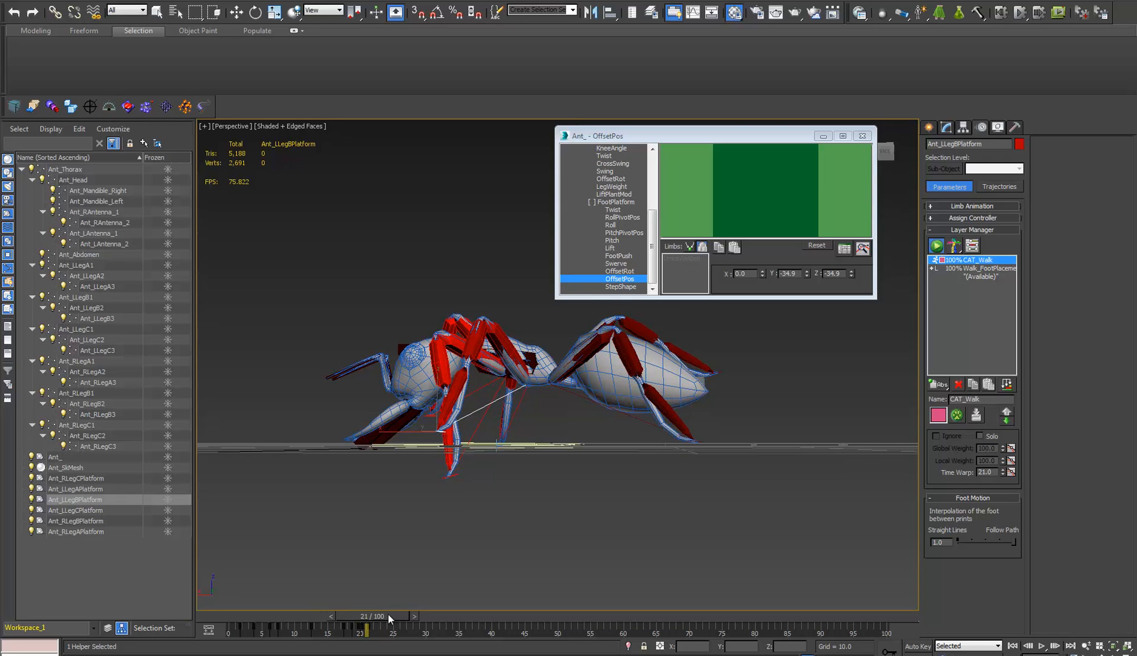
pyautogui.press('w')
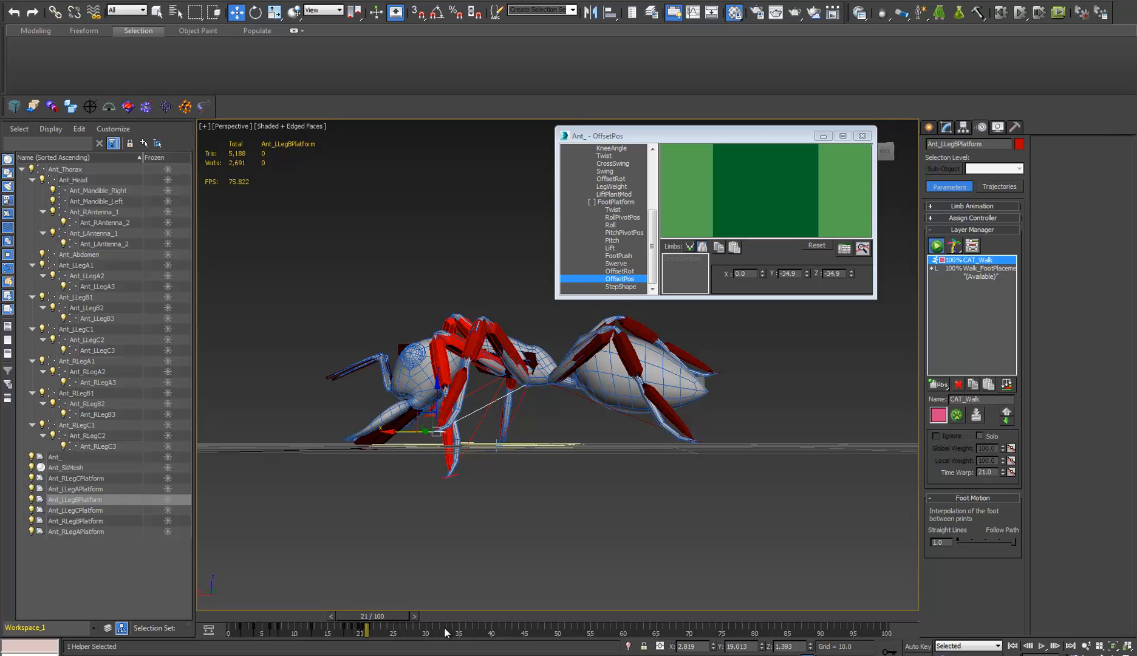
# - Shorten the active time segment so the animation ends at frame 25
pyautogui.moveTo(453, 630)
pyautogui.keyDown('ctrl'); pyautogui.keyDown('alt'); pyautogui.mouseDown(button='middle')
pyautogui.moveTo(490, 632)
pyautogui.moveTo(455, 629)
pyautogui.mouseUp(button='middle'); pyautogui.keyUp('alt'); pyautogui.keyUp('ctrl')
pyautogui.keyDown('ctrl'); pyautogui.keyDown('alt'); pyautogui.moveTo(461, 628); pyautogui.dragTo(455, 630); pyautogui.keyUp('alt'); pyautogui.keyUp('ctrl')
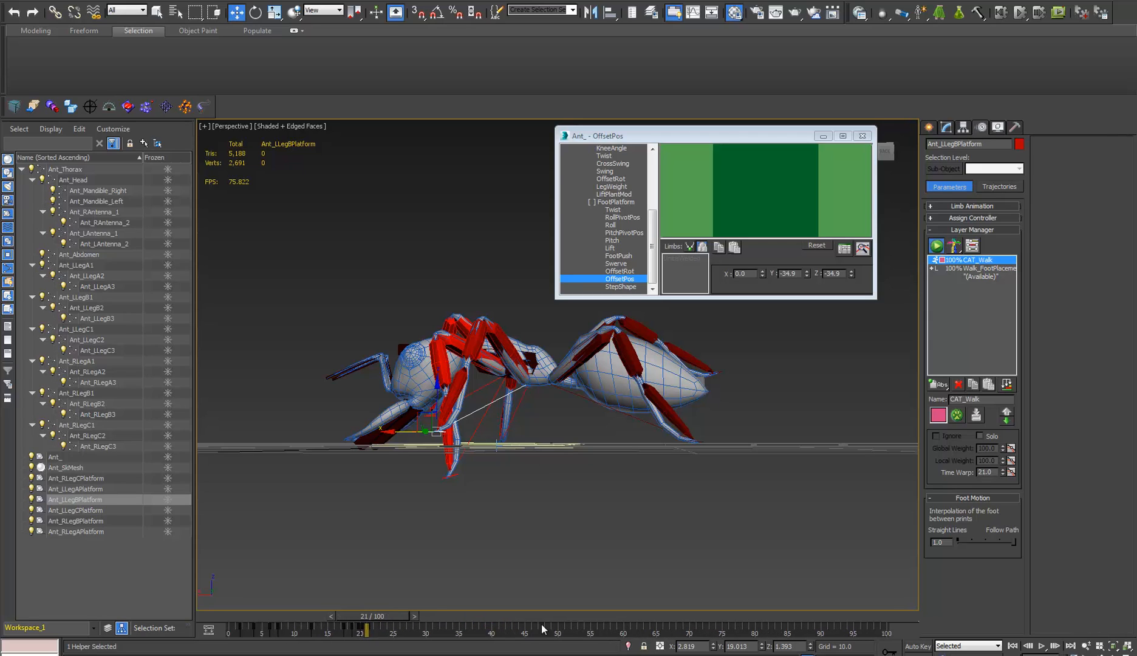
pyautogui.rightClick(610, 635)
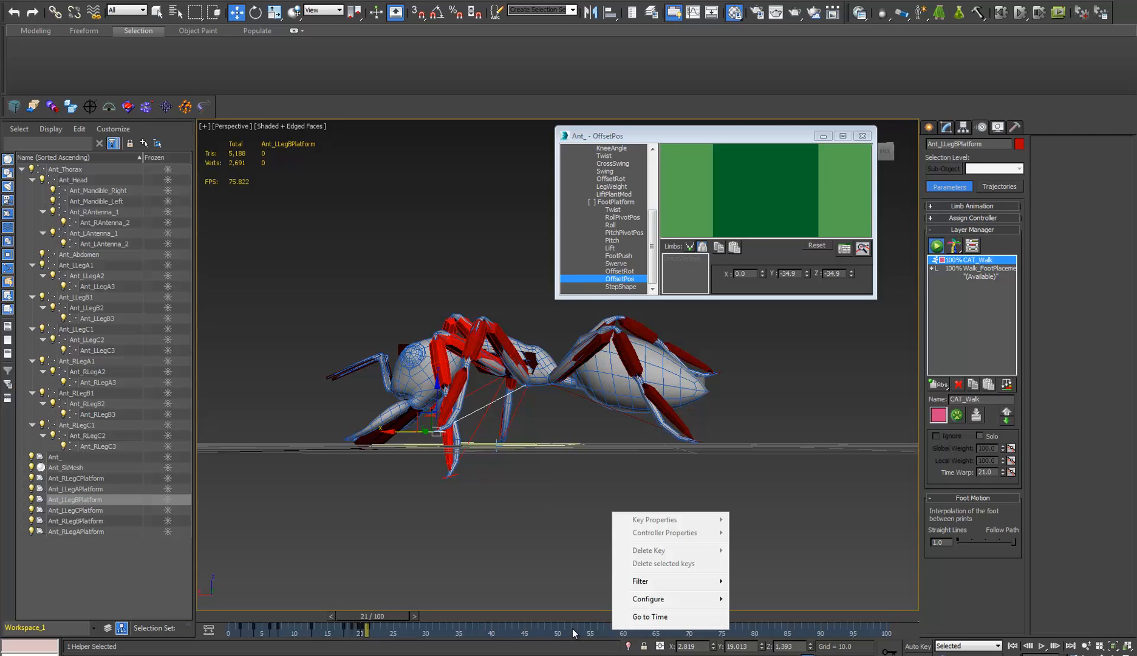
pyautogui.keyDown('ctrl'); pyautogui.keyDown('alt'); pyautogui.moveTo(572, 628); pyautogui.dragTo(1052, 636, button='right'); pyautogui.keyUp('alt'); pyautogui.keyUp('ctrl')
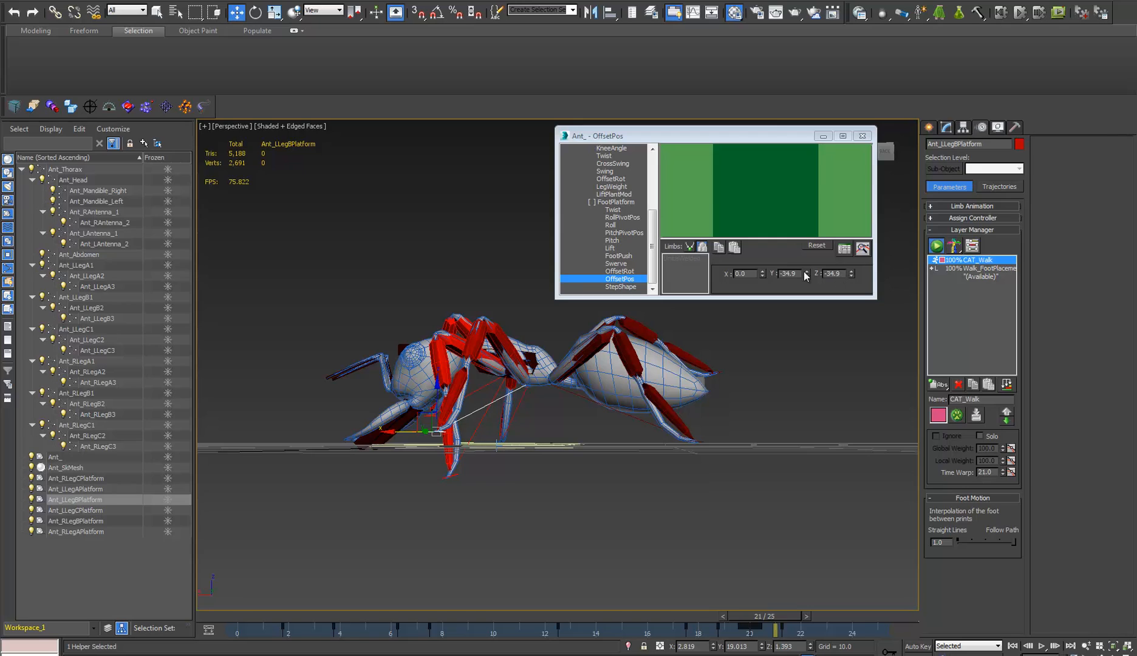
# - Open the foot platforms' Lift curve in CATMotion and inspect its start, peak and end keys
pyautogui.click(613, 248)
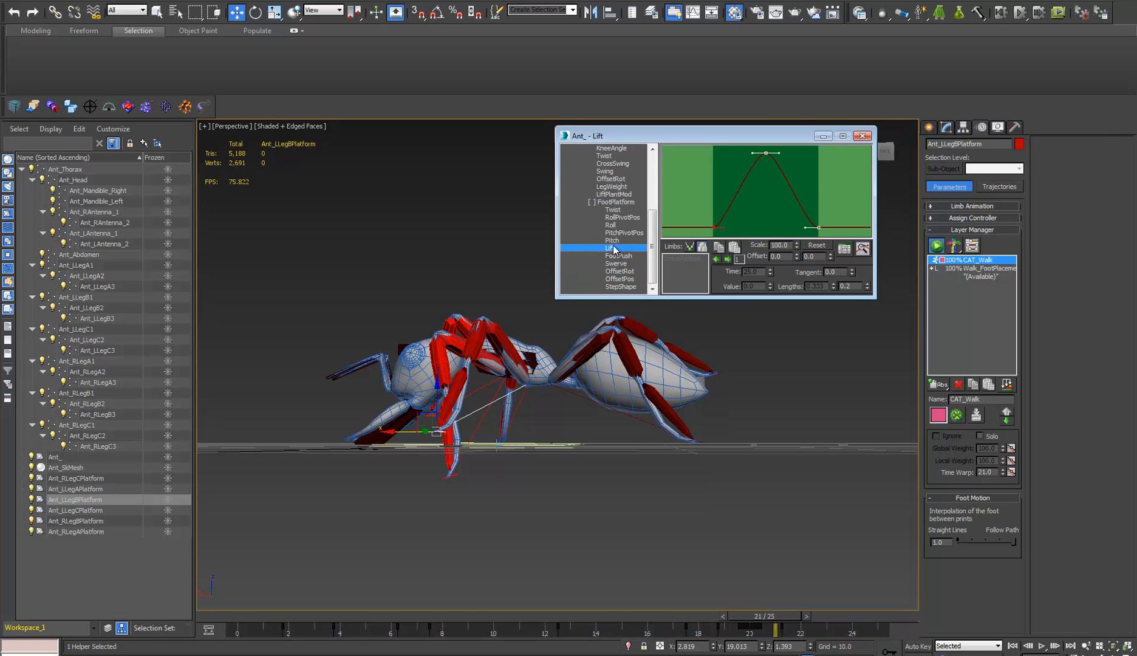
pyautogui.click(817, 228)
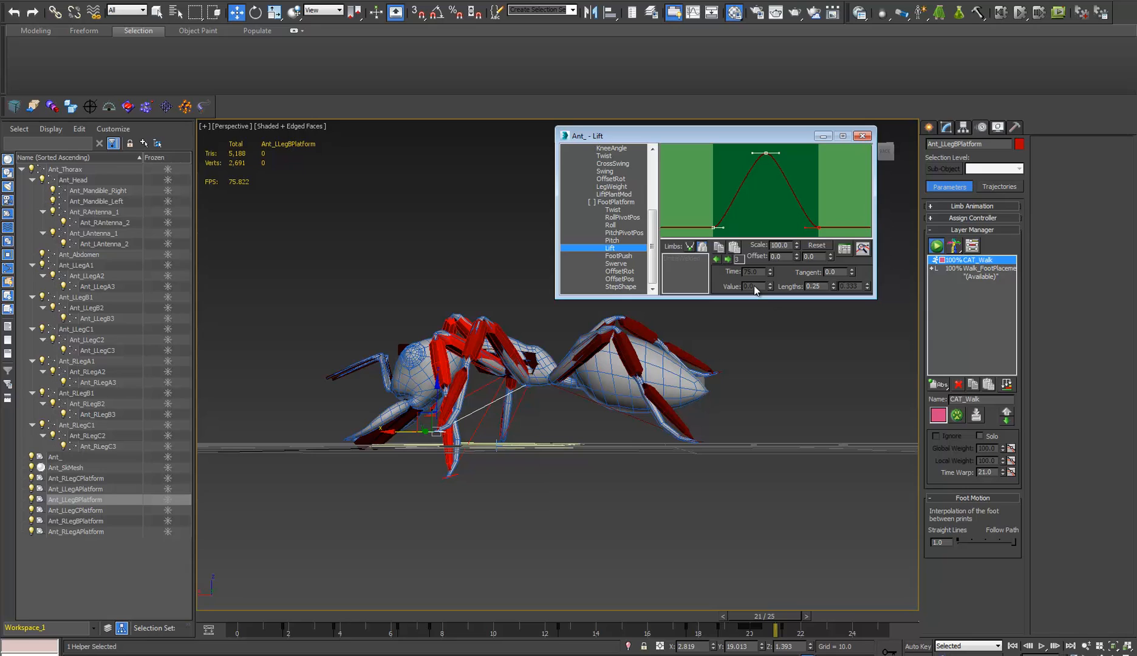
pyautogui.click(769, 154)
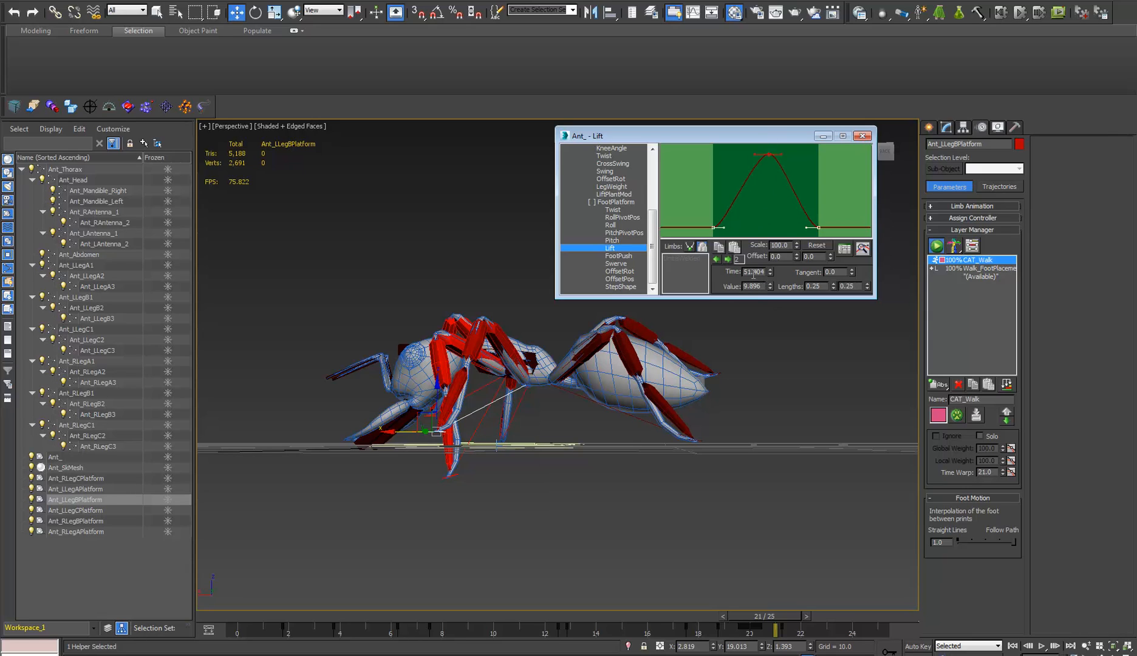
pyautogui.click(714, 227)
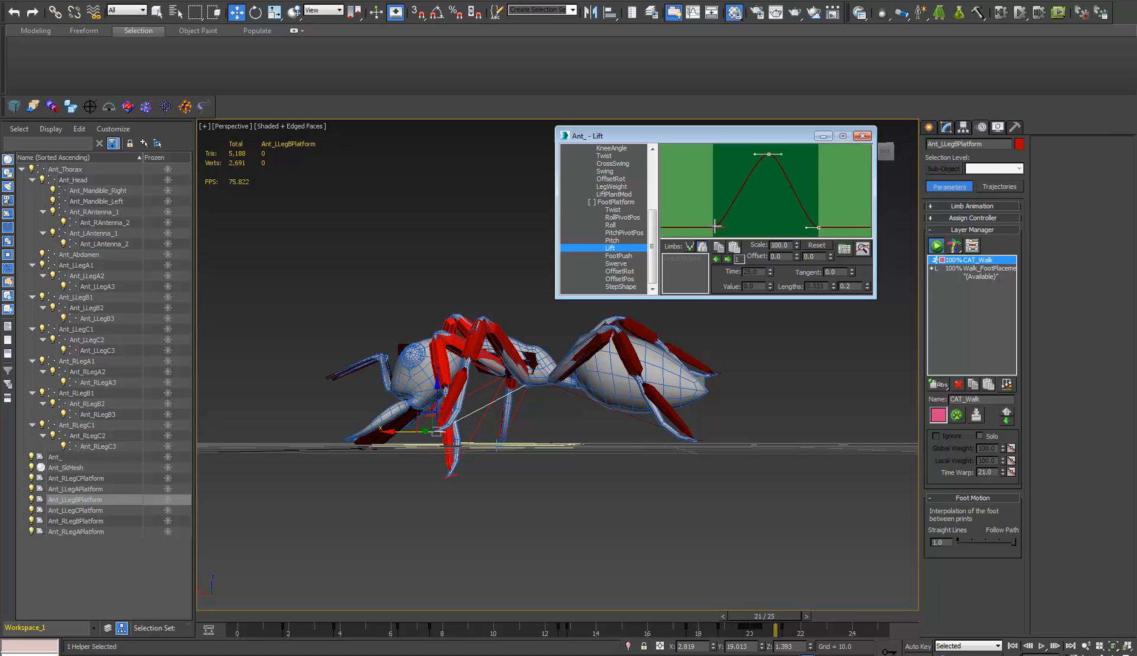
pyautogui.click(817, 227)
# - Rewind to frame 0, play the walk to check the foot motion, and close the CATMotion window
pyautogui.keyDown('alt'); pyautogui.moveTo(543, 412); pyautogui.dragTo(552, 469, button='middle'); pyautogui.keyUp('alt')
pyautogui.moveTo(756, 622); pyautogui.dragTo(182, 642)
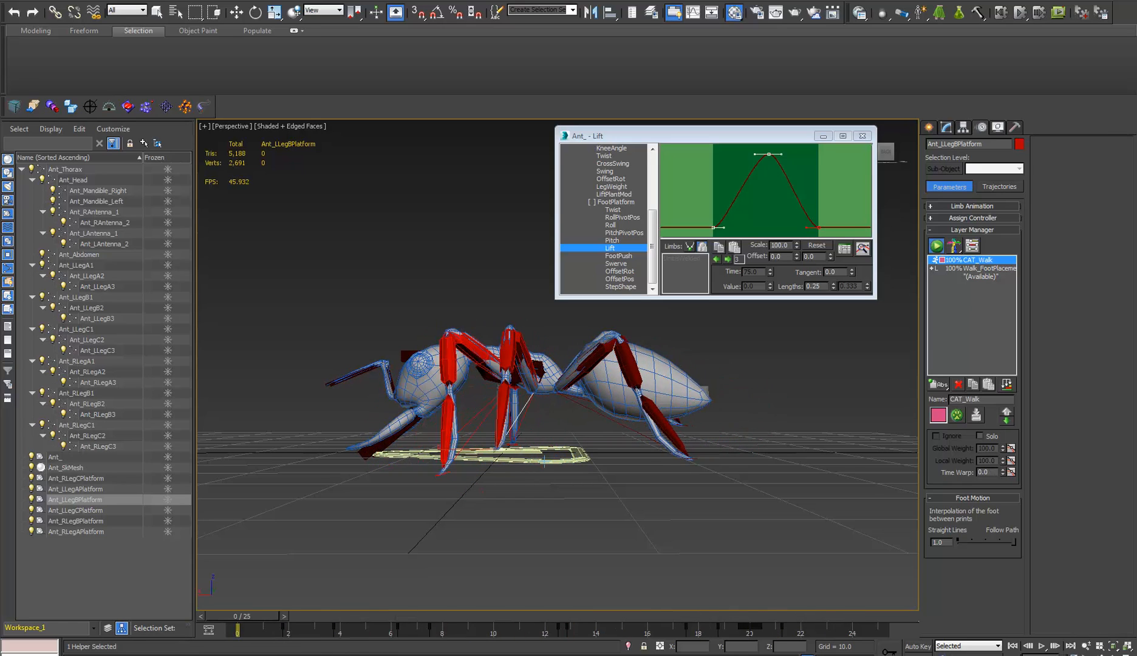
pyautogui.press('/')
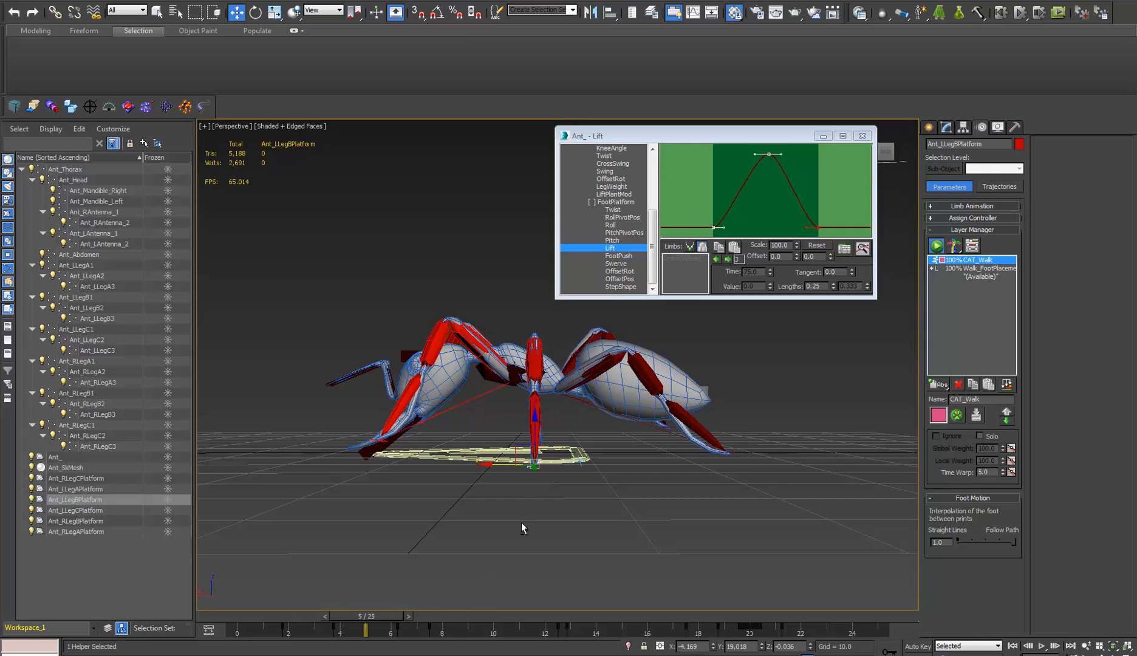
pyautogui.keyDown('alt'); pyautogui.moveTo(521, 523); pyautogui.dragTo(550, 521, button='middle'); pyautogui.keyUp('alt')
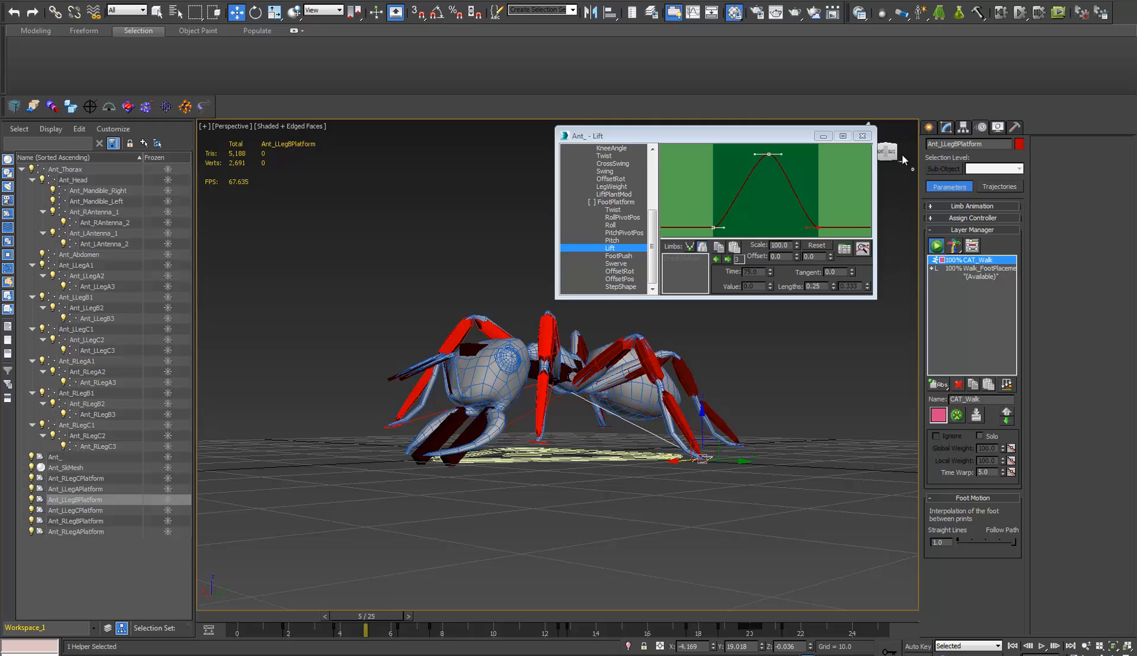
pyautogui.click(862, 136)
pyautogui.moveTo(537, 378); pyautogui.dragTo(531, 381, button='middle')
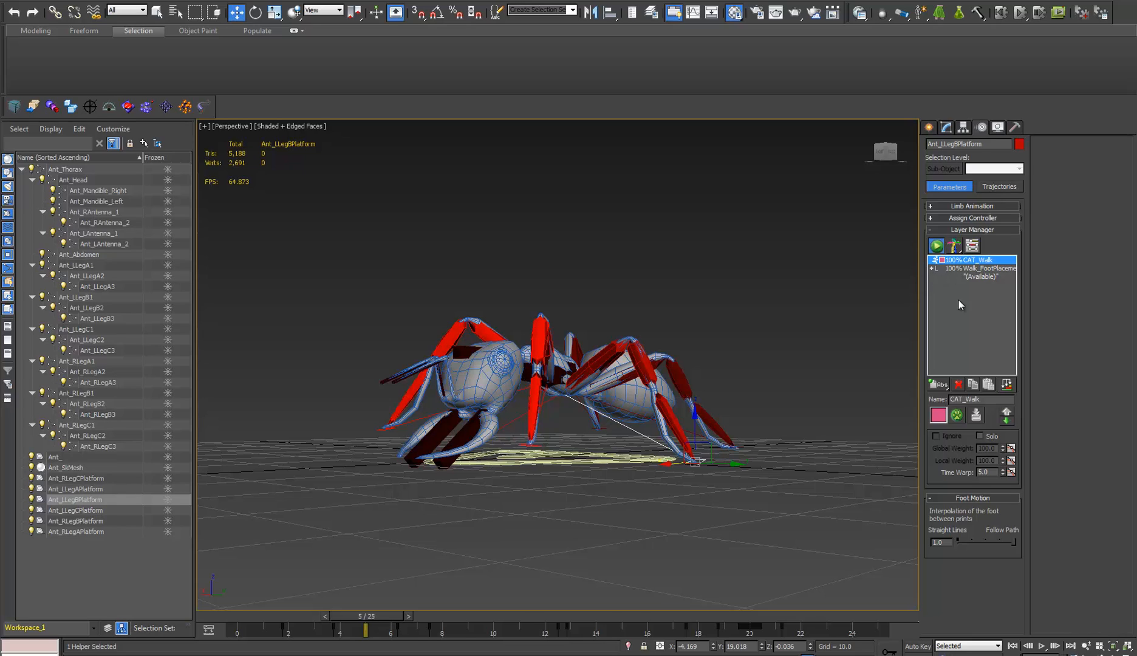
# - Add a new CATMotion layer to the ant rig and delete the old CAT_Walk layer
pyautogui.click(958, 384)
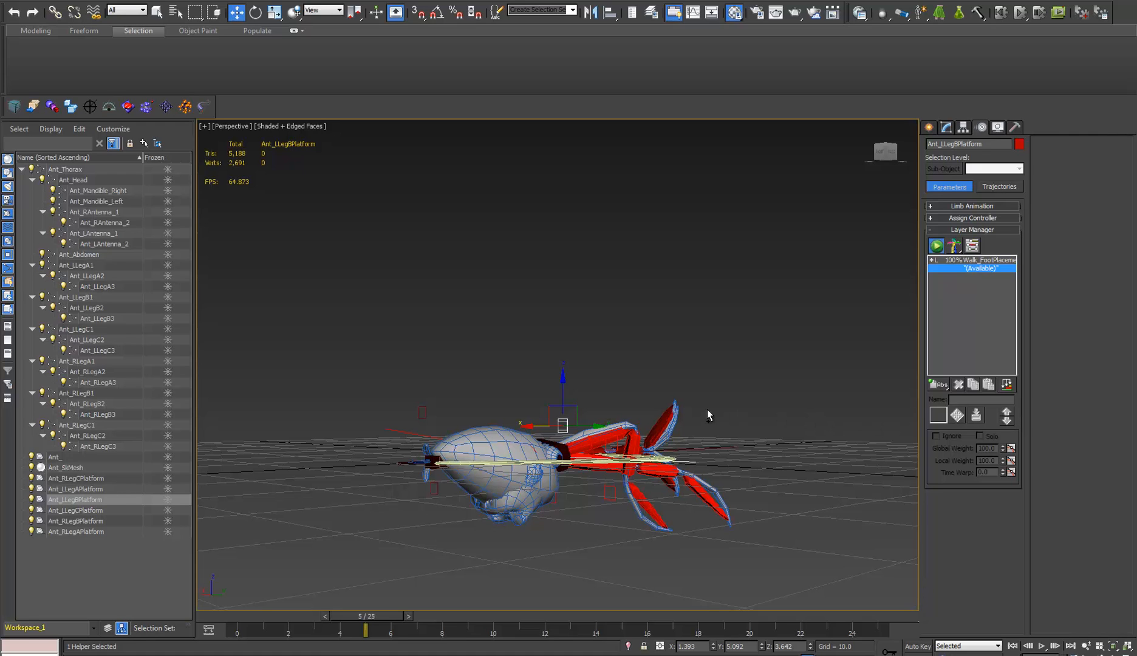
pyautogui.hotkey('ctrl', 'z')
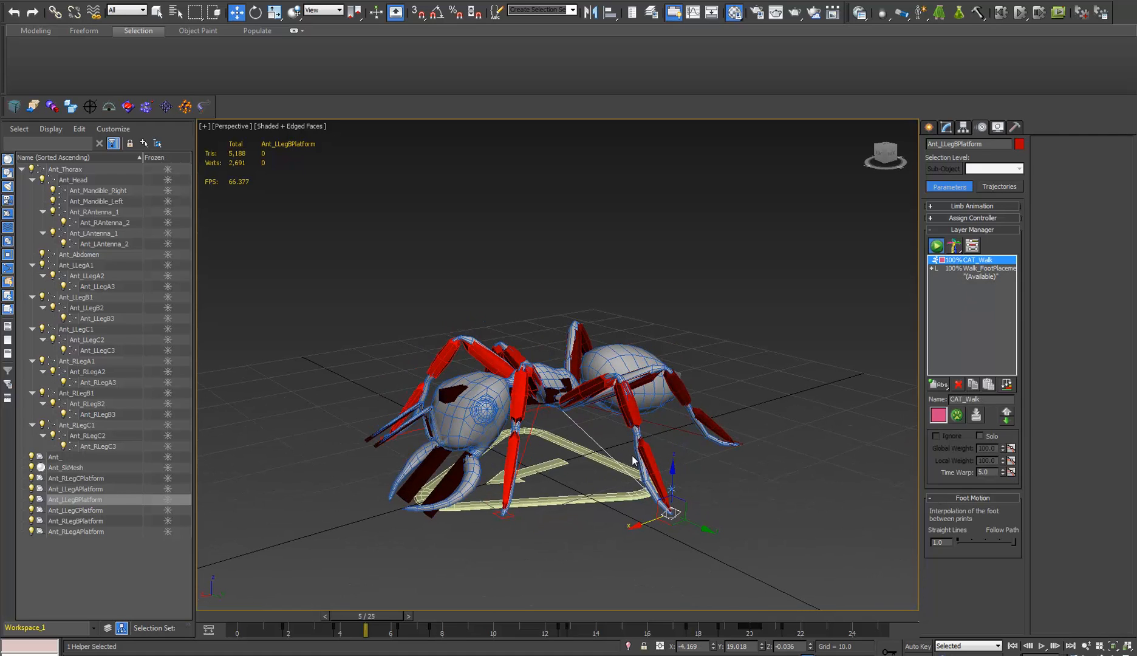
pyautogui.keyDown('alt'); pyautogui.moveTo(633, 456); pyautogui.dragTo(637, 445, button='middle'); pyautogui.keyUp('alt')
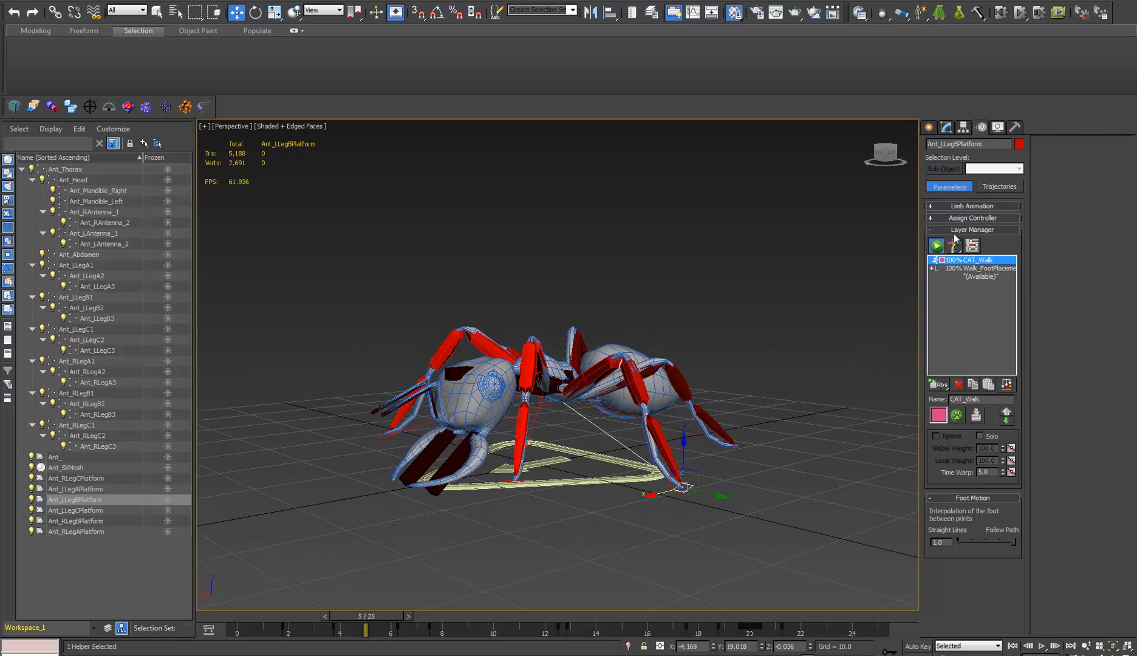
pyautogui.moveTo(942, 383); pyautogui.dragTo(941, 442)
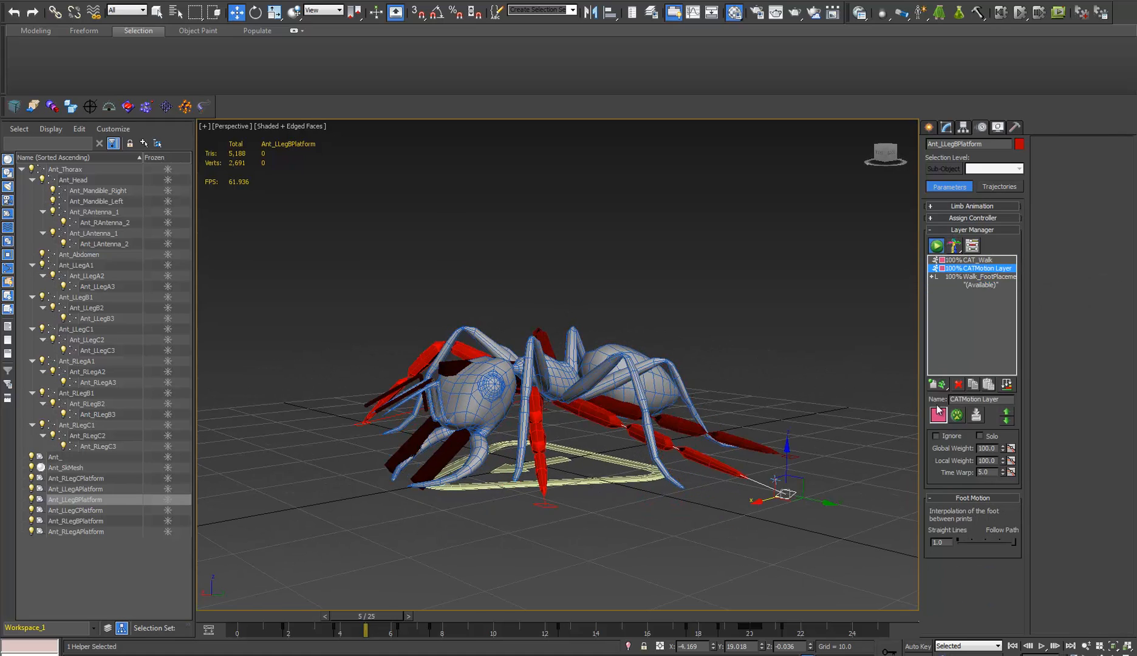
pyautogui.click(960, 260)
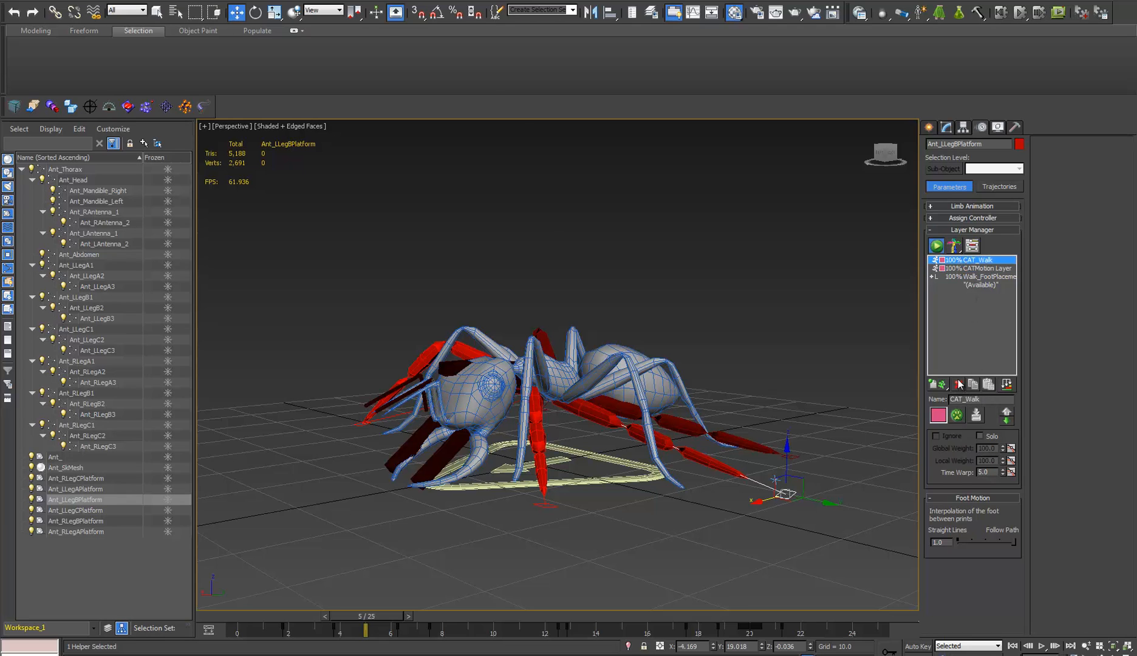
pyautogui.click(959, 385)
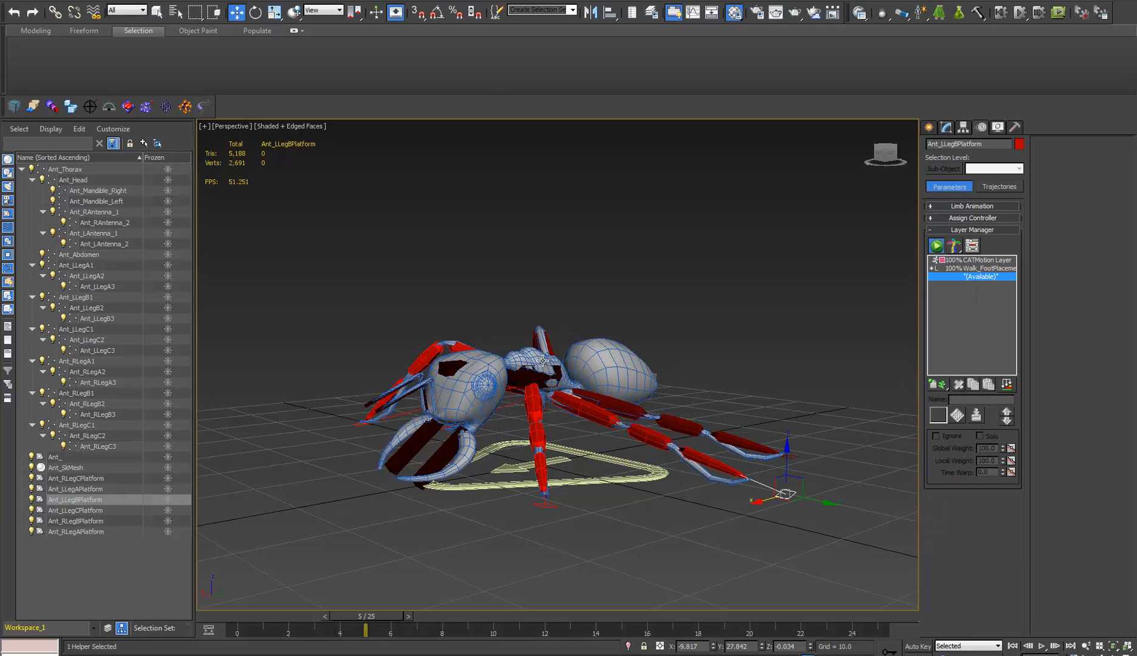
pyautogui.keyDown('alt'); pyautogui.moveTo(543, 360); pyautogui.dragTo(586, 368, button='middle'); pyautogui.keyUp('alt')
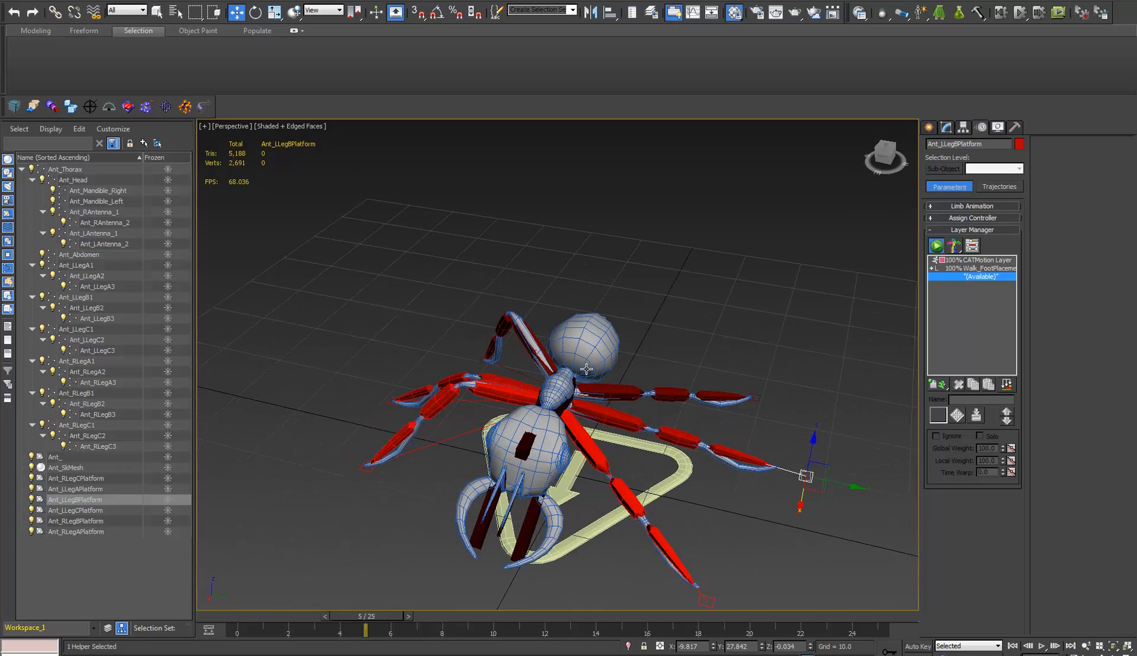
# - Select the Walk_FootPlacement layer and scrub the walk to frame 22 to examine its effect on the feet
pyautogui.click(1007, 271)
pyautogui.keyDown('alt'); pyautogui.moveTo(566, 477); pyautogui.dragTo(599, 302, button='middle'); pyautogui.keyUp('alt')
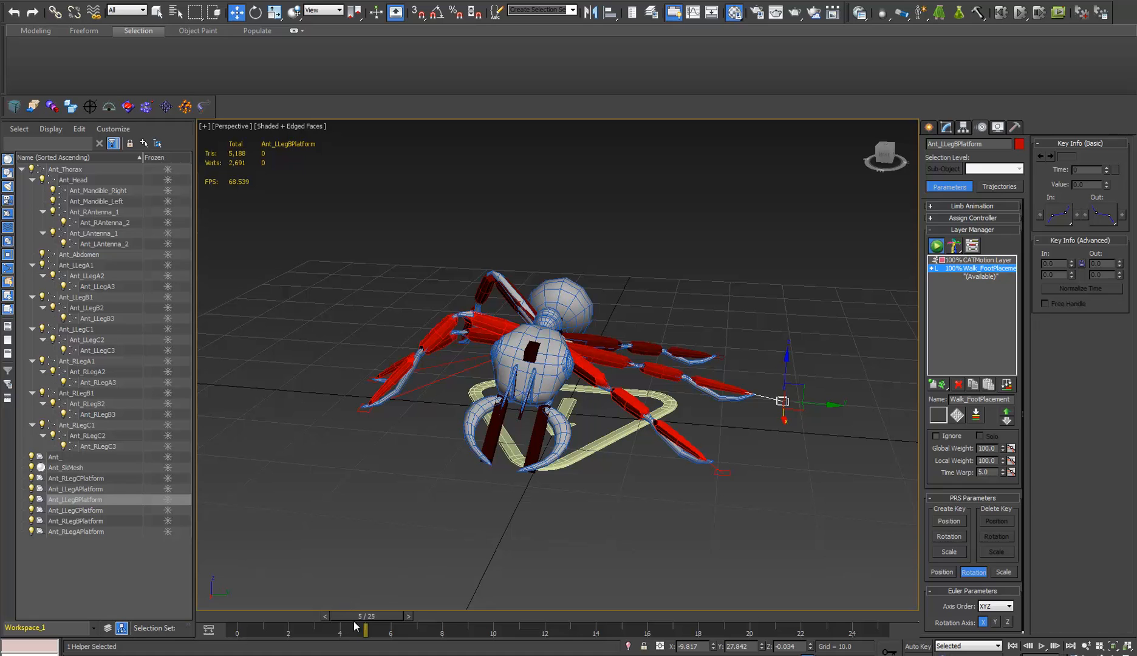
pyautogui.moveTo(355, 625); pyautogui.dragTo(635, 631)
pyautogui.press('w')
pyautogui.keyDown('alt'); pyautogui.moveTo(683, 486); pyautogui.dragTo(563, 448, button='middle'); pyautogui.keyUp('alt')
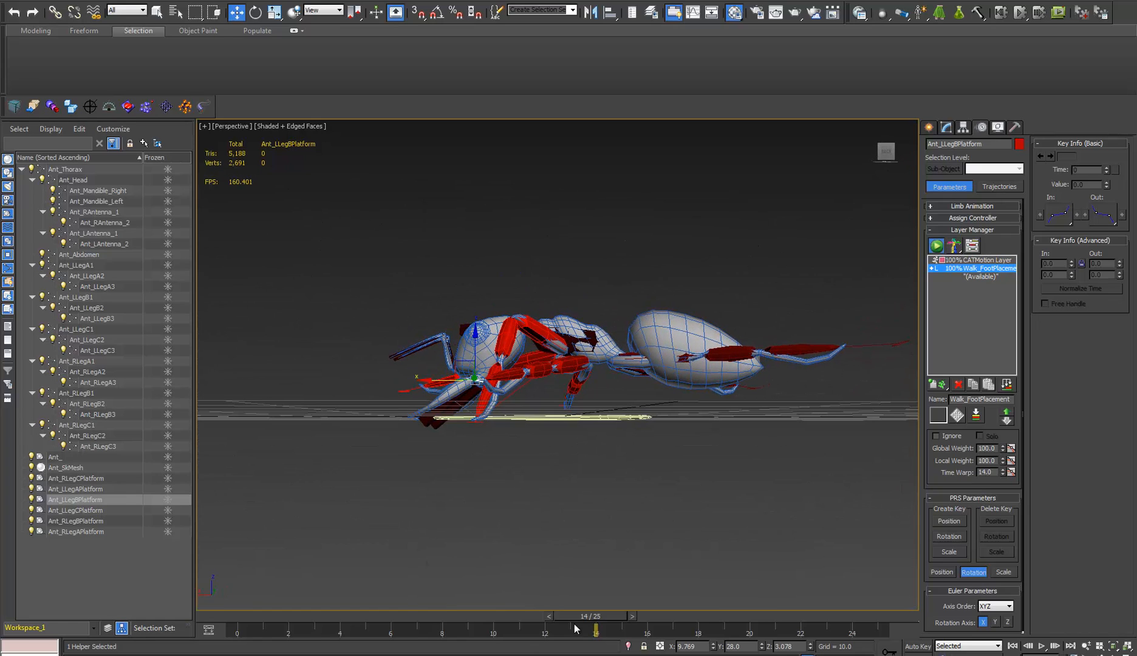
pyautogui.moveTo(580, 614); pyautogui.dragTo(790, 616)
pyautogui.press('w')
pyautogui.keyDown('alt'); pyautogui.moveTo(566, 484); pyautogui.dragTo(620, 486, button='middle'); pyautogui.keyUp('alt')
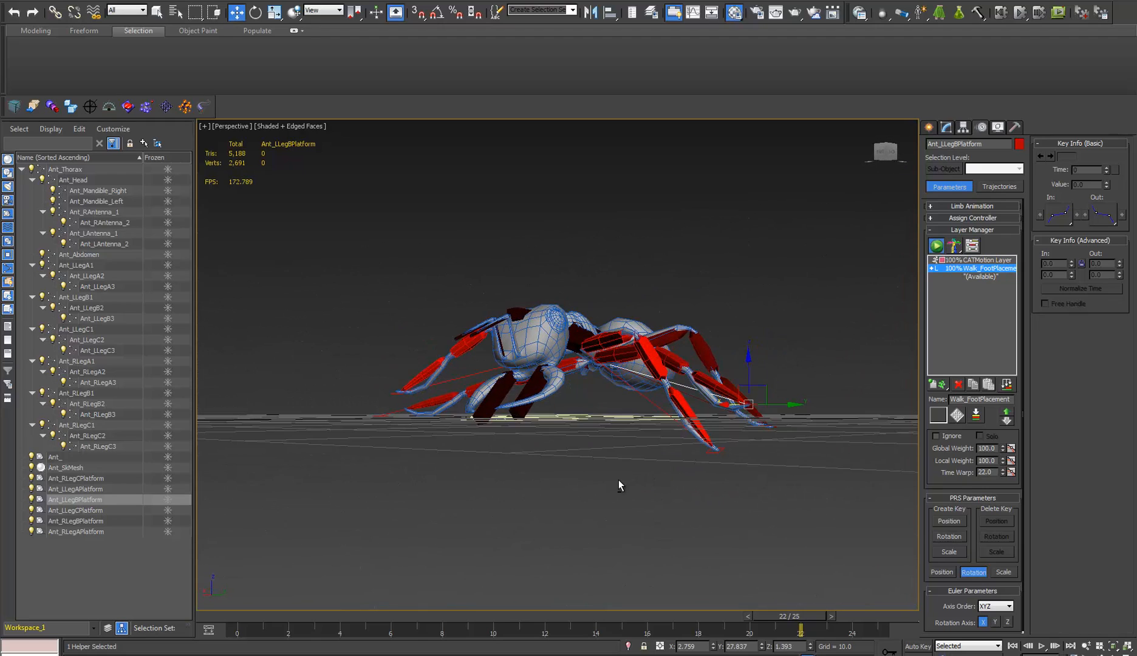
# - Set the Walk_FootPlacement layer to Ignore, scrub back to frame 0 to compare, and delete the layer
pyautogui.click(936, 436)
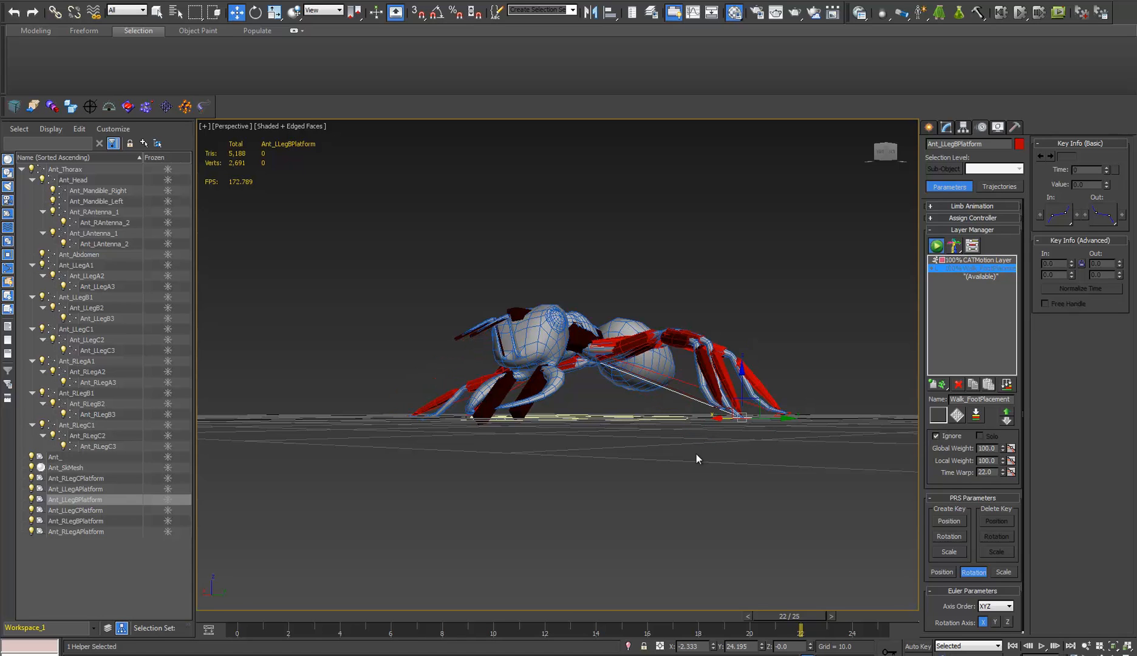
pyautogui.moveTo(781, 613); pyautogui.dragTo(237, 626)
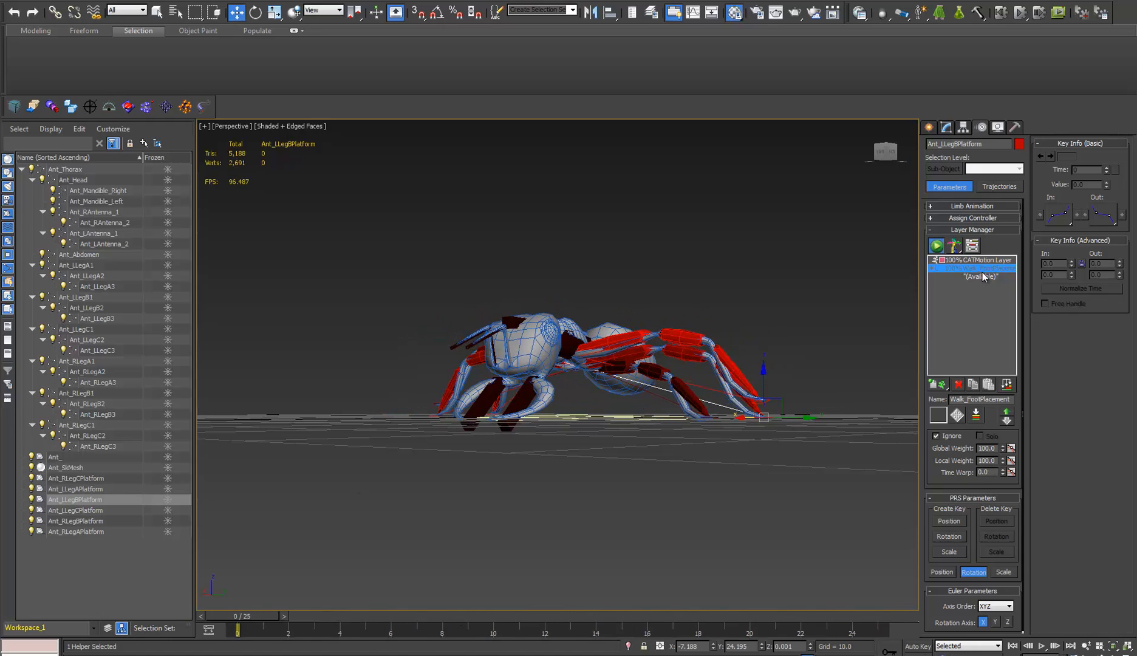
pyautogui.click(960, 384)
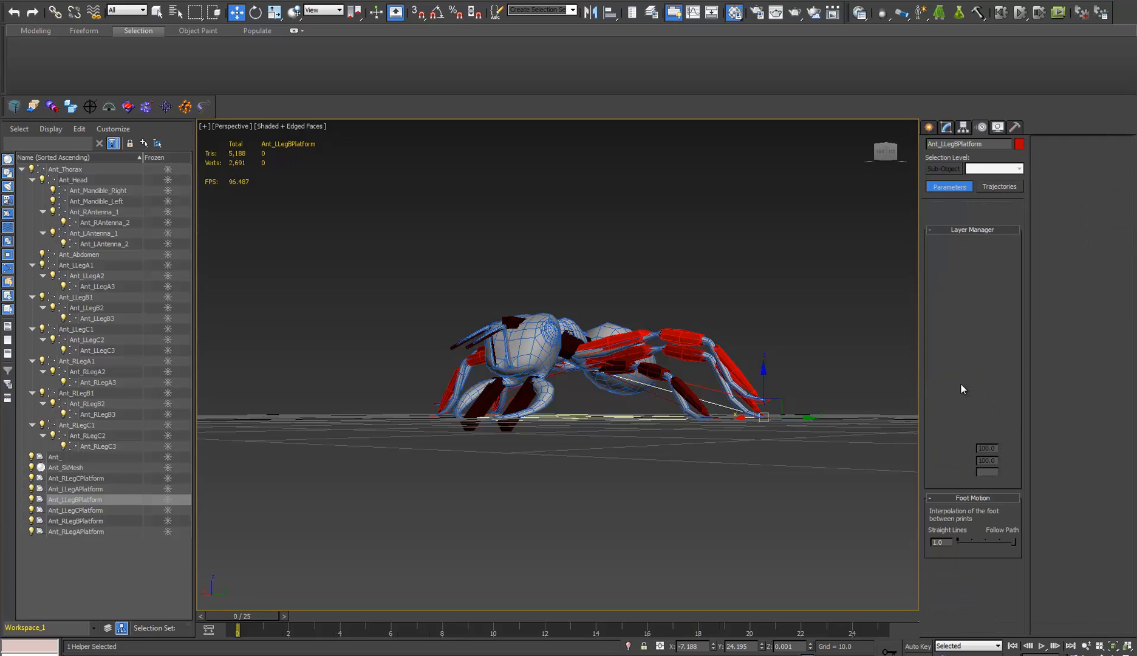
# - Add an Adjustment World layer and reposition the left leg platforms on it, with leg A forward and leg C back
pyautogui.keyDown('alt'); pyautogui.moveTo(662, 419); pyautogui.dragTo(712, 378, button='middle'); pyautogui.keyUp('alt')
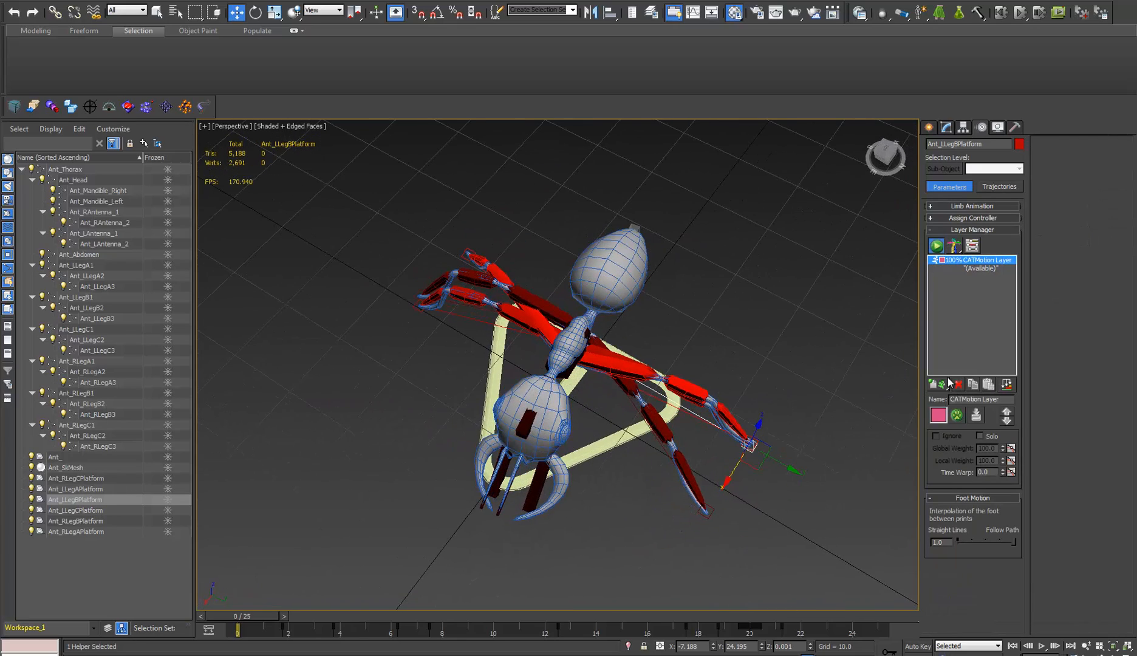
pyautogui.moveTo(940, 433); pyautogui.dragTo(939, 432)
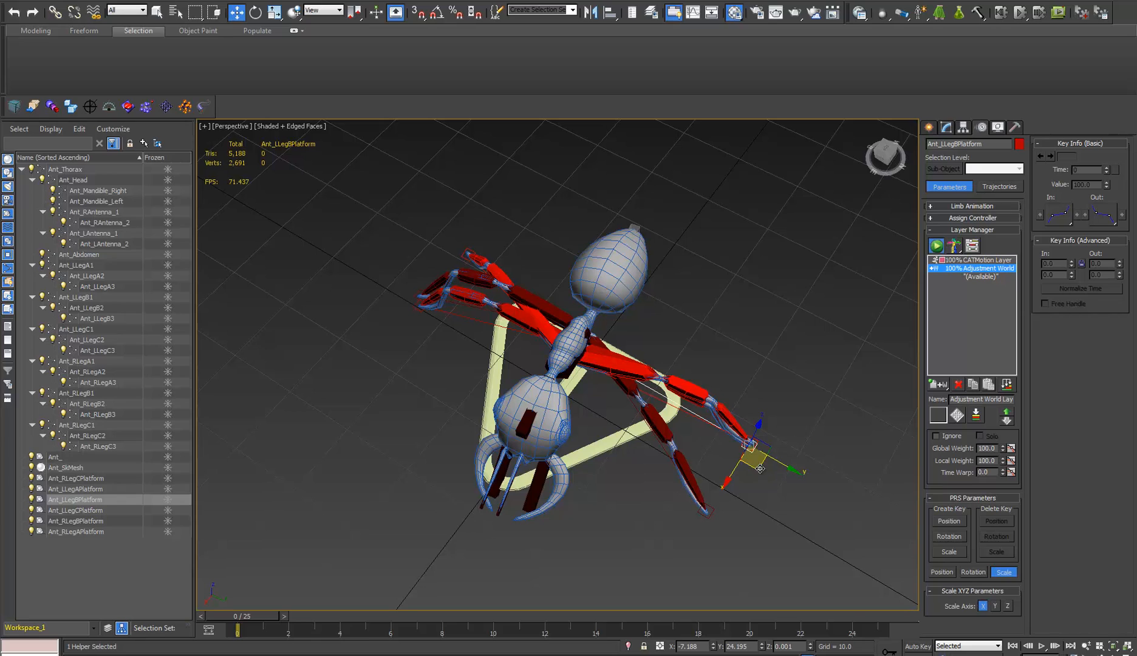
pyautogui.moveTo(763, 466); pyautogui.dragTo(574, 559)
pyautogui.click(752, 445)
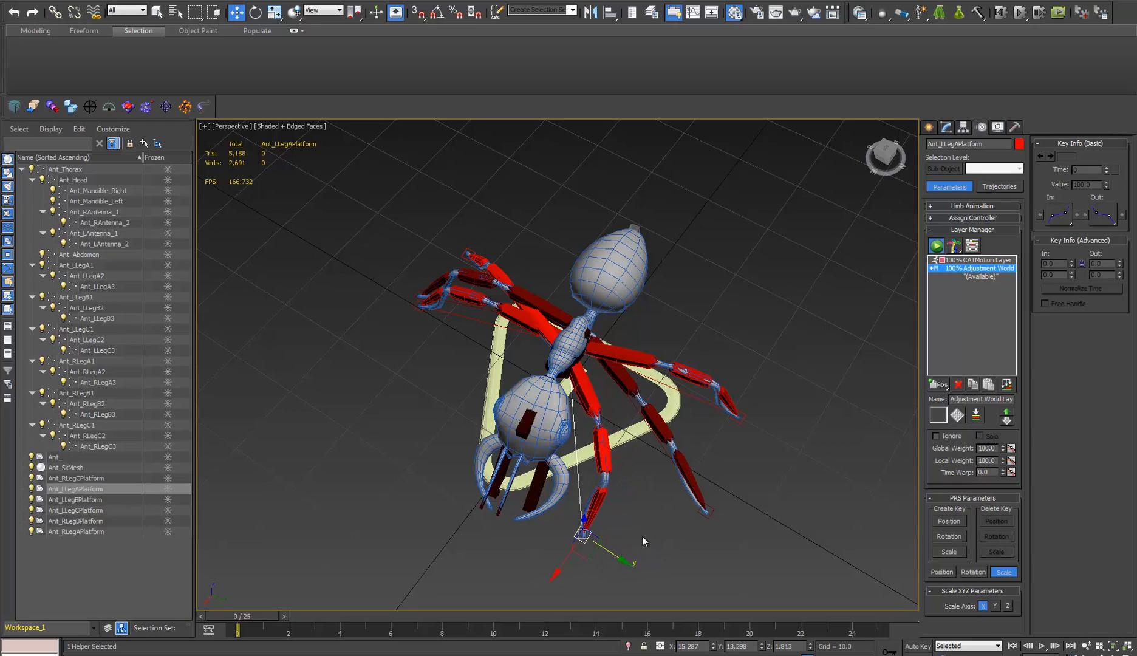
pyautogui.click(707, 511)
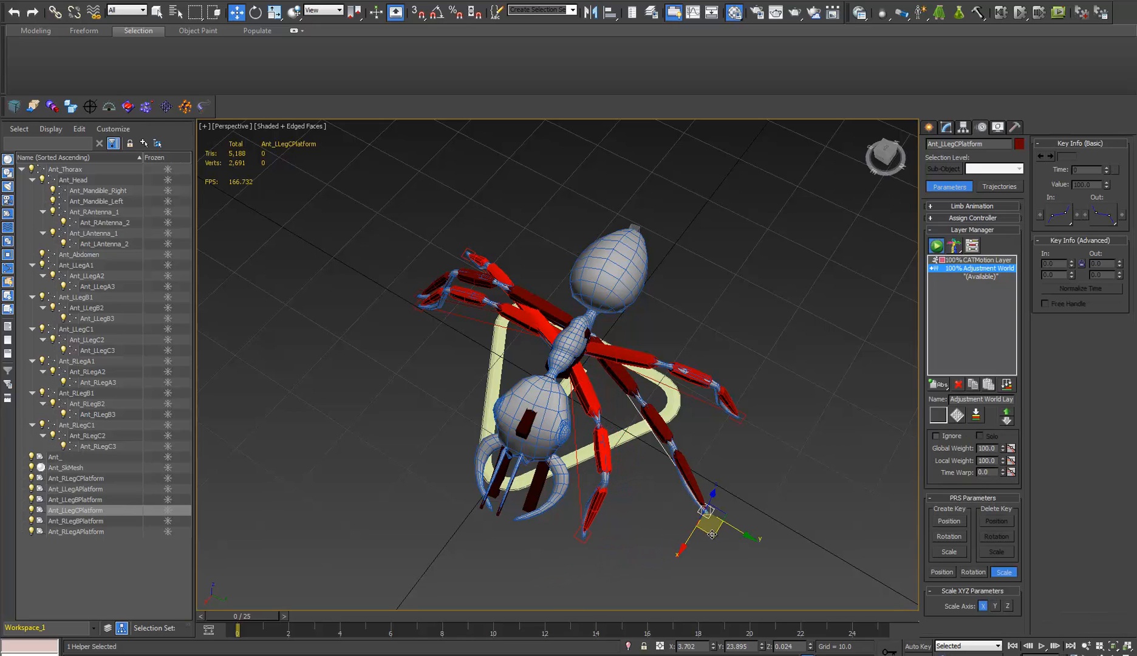
pyautogui.moveTo(712, 535); pyautogui.dragTo(759, 344)
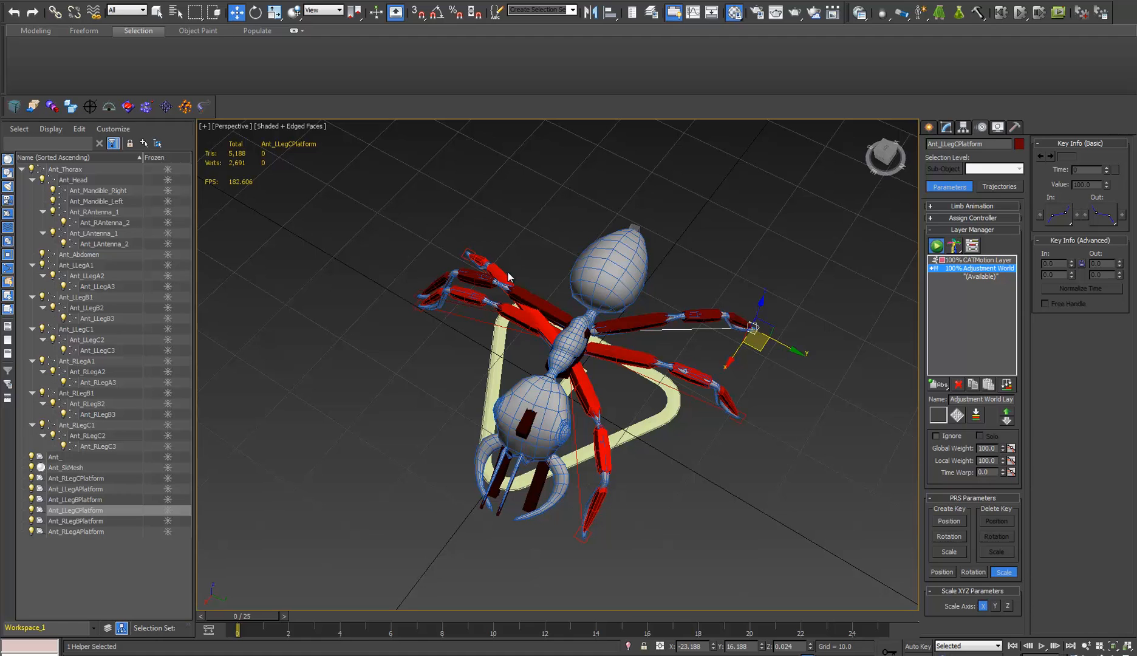
# - Move Ant_RLegAPlatform forward beside the head and Ant_RLegCPlatform back beside the abdomen
pyautogui.moveTo(463, 297); pyautogui.dragTo(573, 375, button='middle')
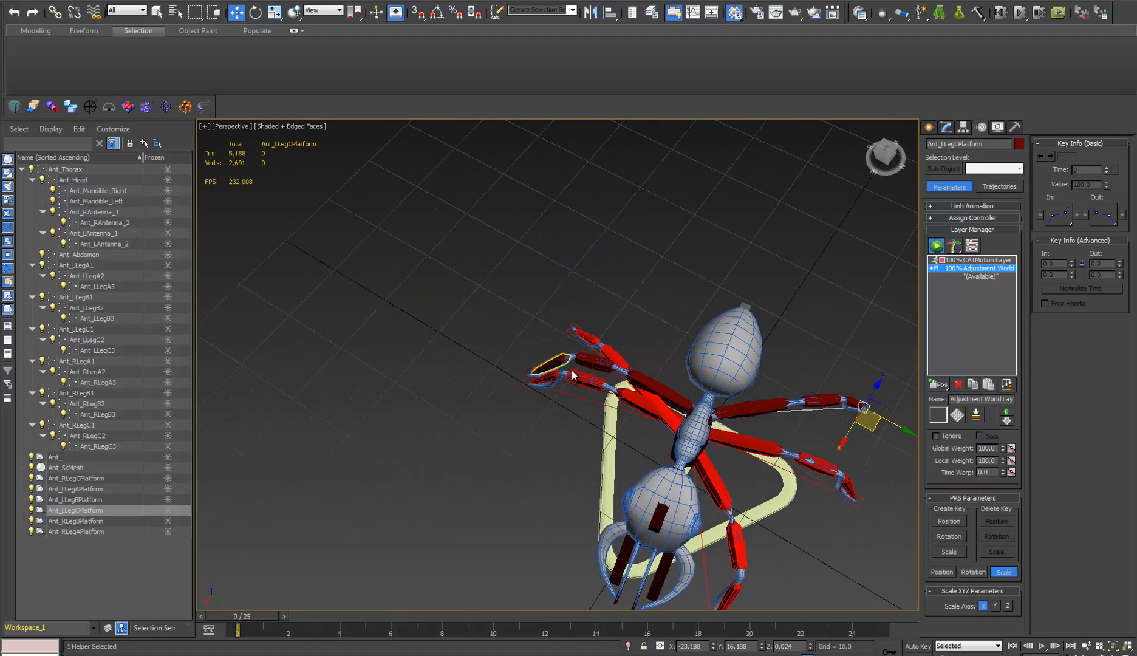
pyautogui.click(566, 332)
pyautogui.moveTo(575, 349); pyautogui.dragTo(542, 560)
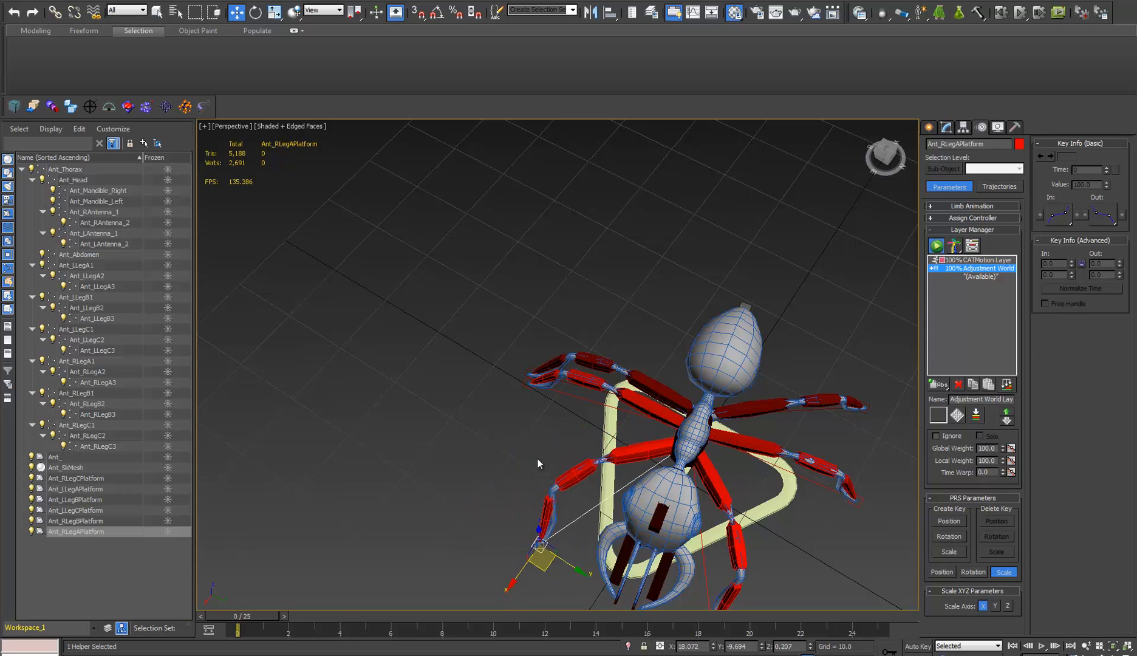
pyautogui.click(536, 370)
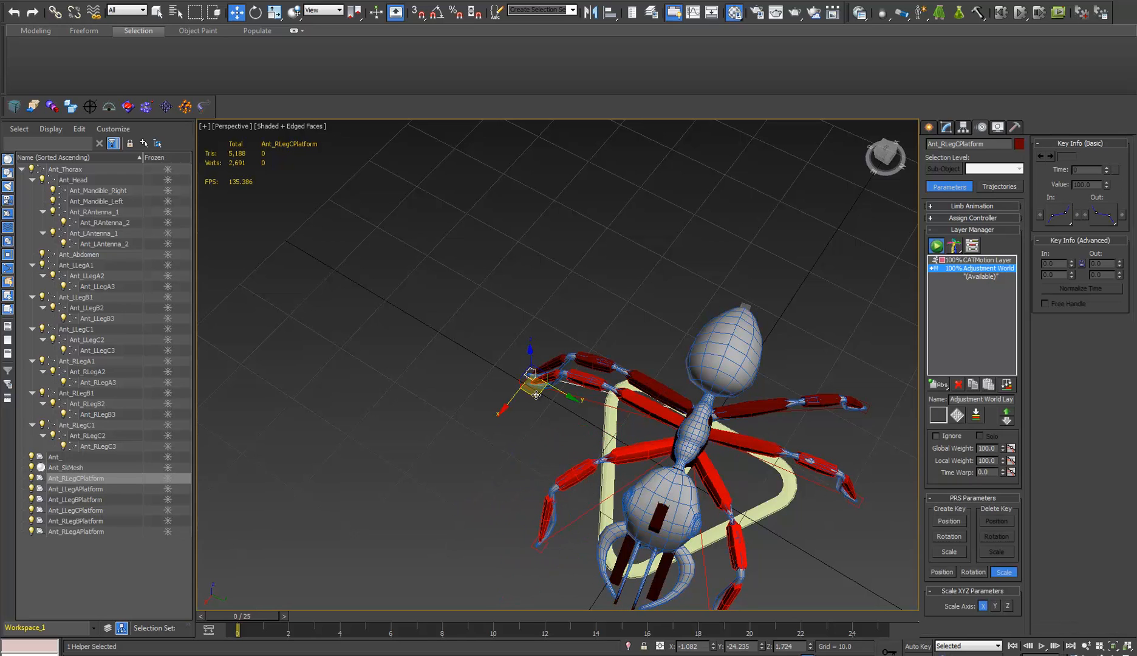
pyautogui.moveTo(537, 394); pyautogui.dragTo(663, 313)
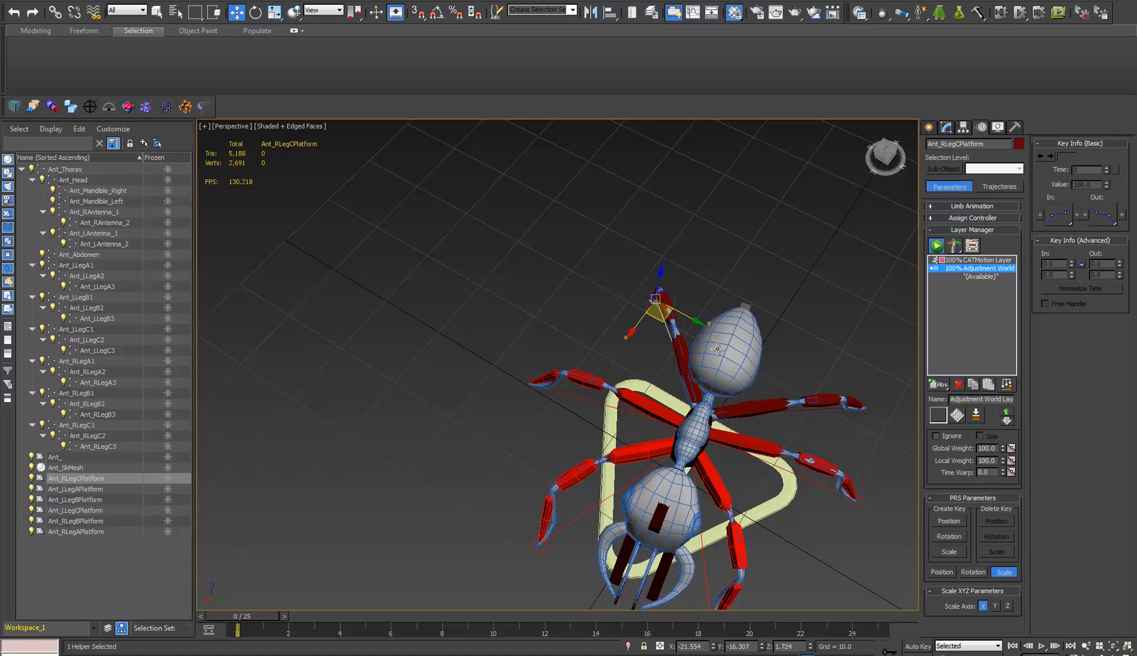
# - Move Ant_LLegCPlatform inward to about X -24.7, Y 7.8 and check the stance from the side
pyautogui.click(865, 404)
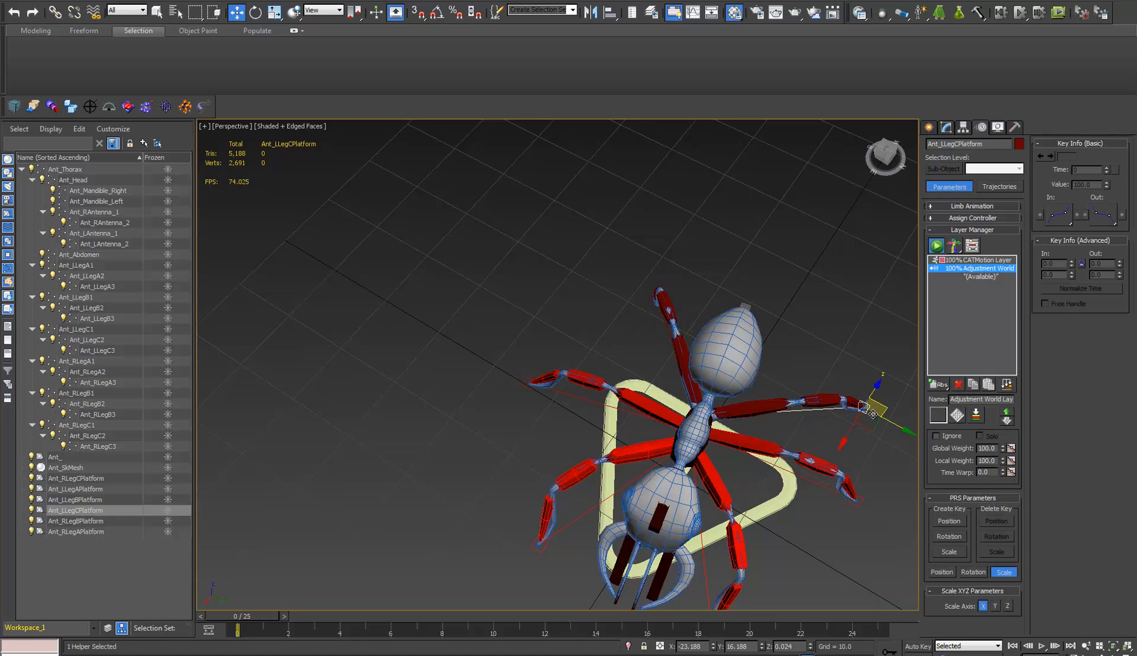
pyautogui.moveTo(870, 432); pyautogui.dragTo(821, 396)
pyautogui.keyDown('alt'); pyautogui.moveTo(675, 343); pyautogui.dragTo(590, 319, button='middle'); pyautogui.keyUp('alt')
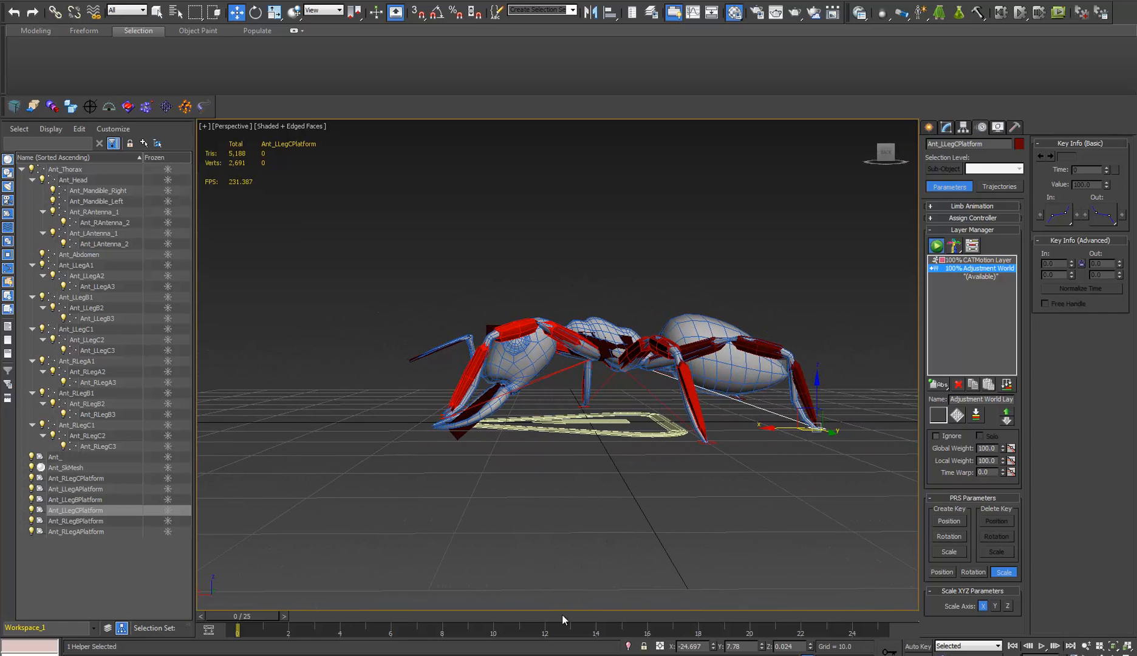
# - Scrub to frame 8 to examine the leg reach and open the CATMotion editor for the CATMotion Layer
pyautogui.moveTo(251, 617); pyautogui.dragTo(460, 630)
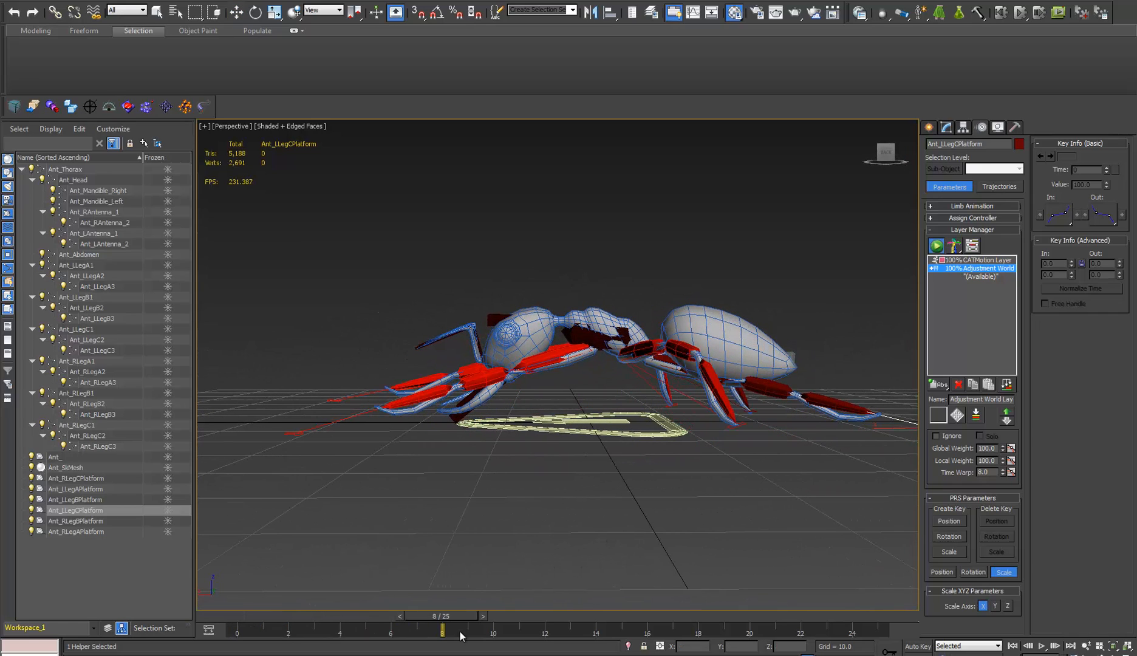
pyautogui.press('w')
pyautogui.keyDown('alt'); pyautogui.moveTo(530, 488); pyautogui.dragTo(672, 456, button='middle'); pyautogui.keyUp('alt')
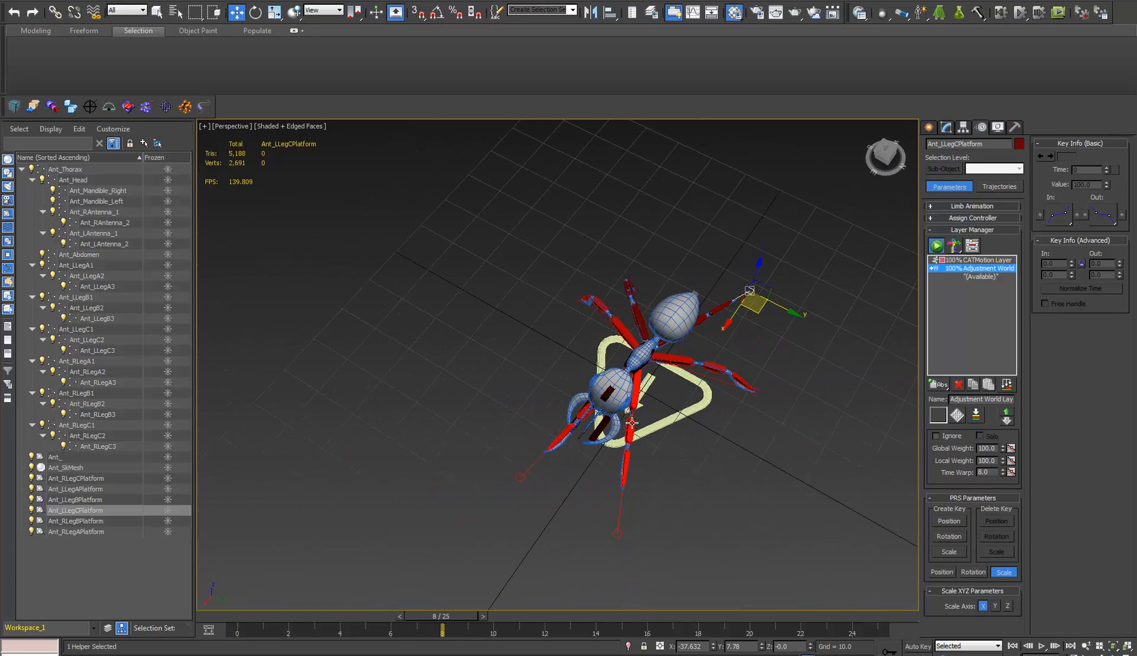
pyautogui.click(984, 260)
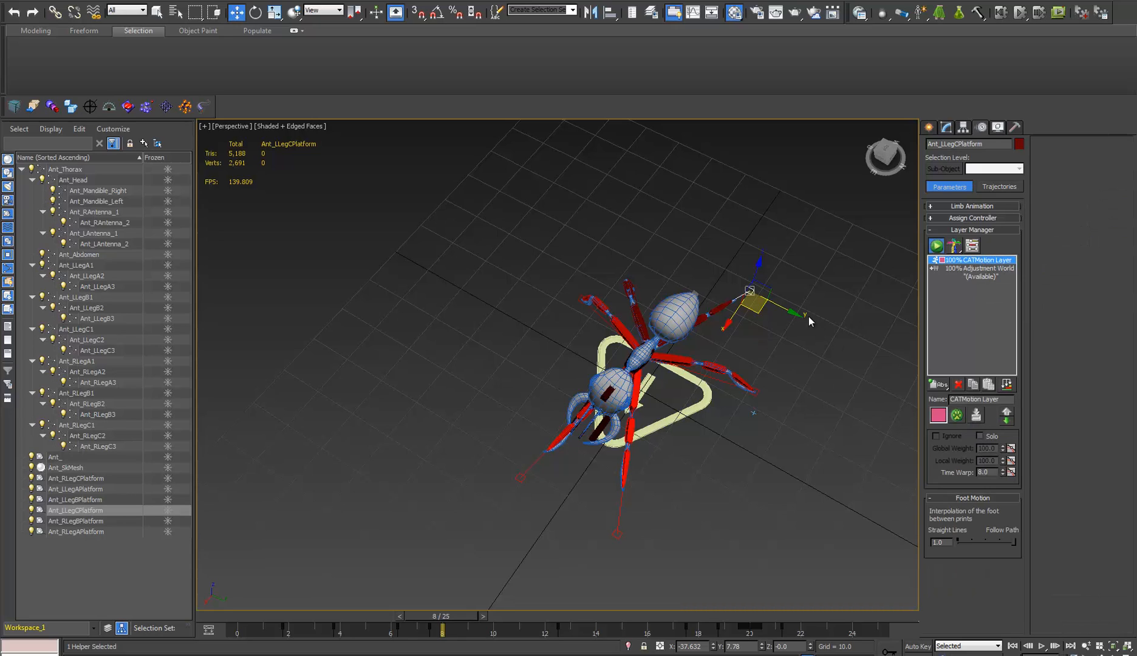
pyautogui.click(957, 416)
pyautogui.moveTo(599, 253); pyautogui.dragTo(460, 127)
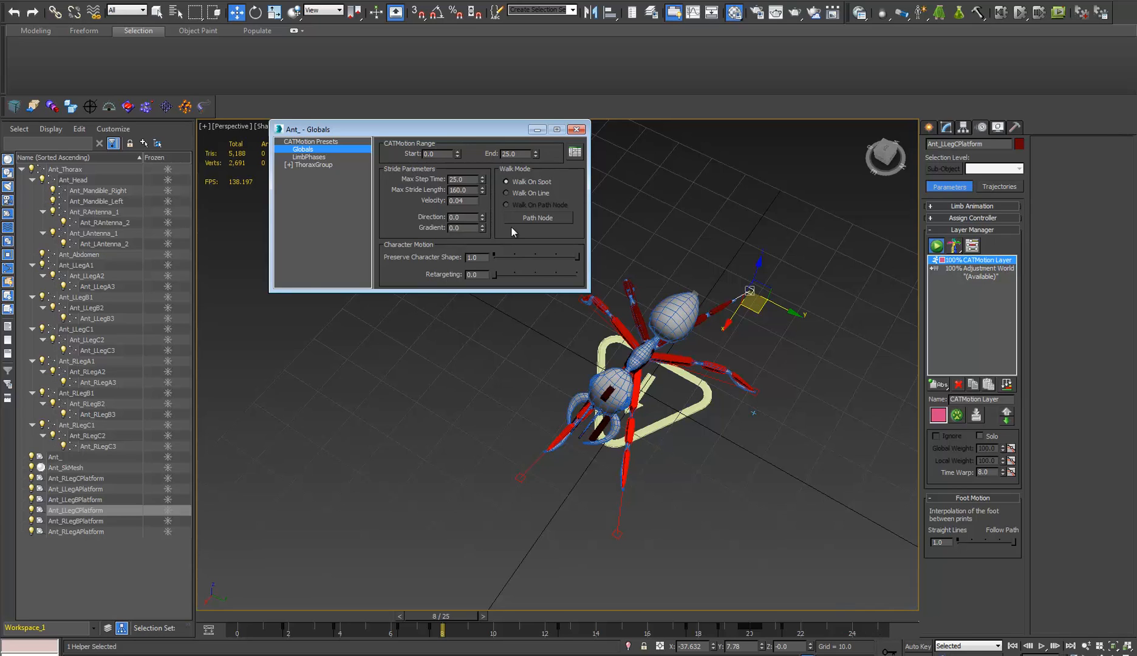
# - Lower the Max Stride Length in the CATMotion Globals to 53.5
pyautogui.moveTo(471, 191); pyautogui.dragTo(319, 186)
pyautogui.write('80')
pyautogui.press('Return')
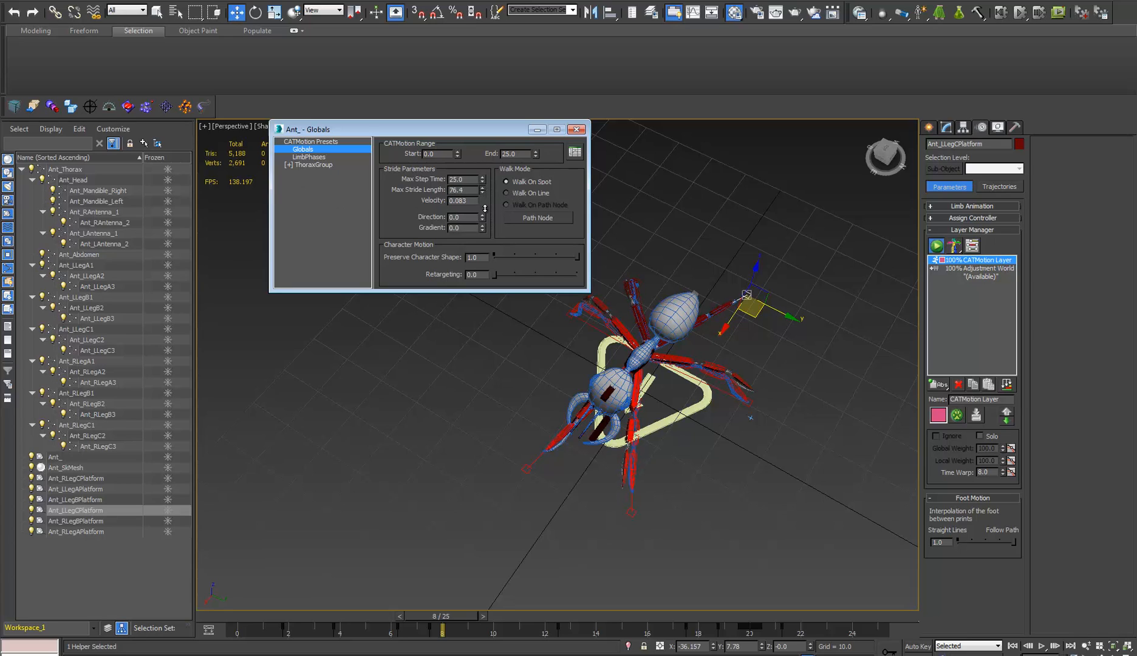
pyautogui.moveTo(486, 260); pyautogui.dragTo(486, 260)
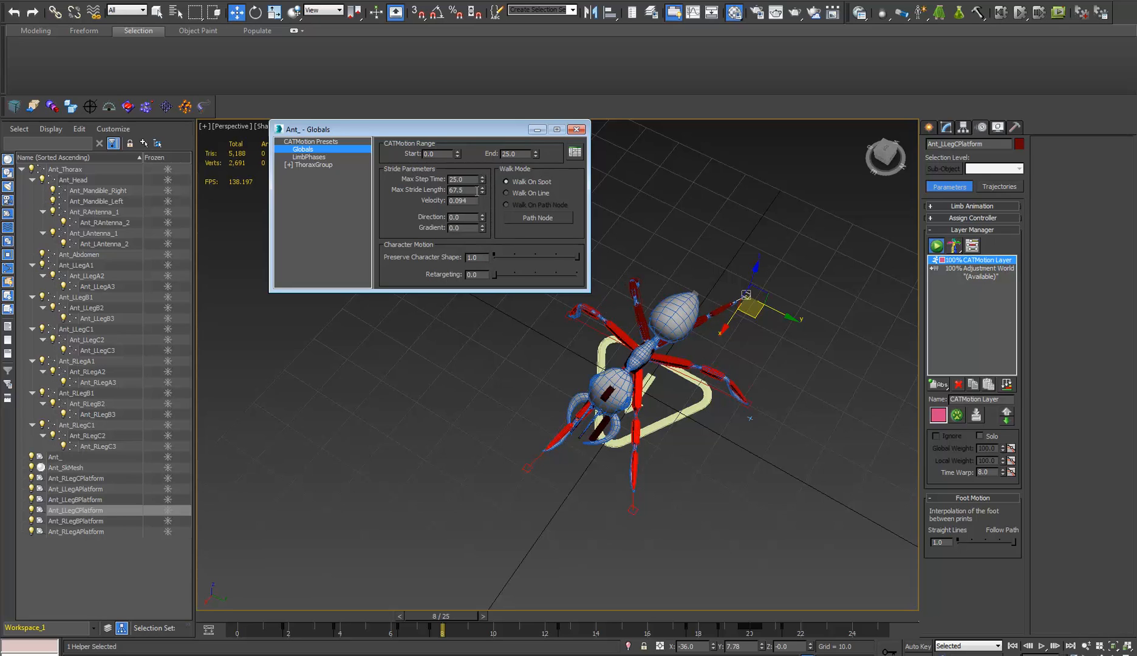
pyautogui.moveTo(484, 234); pyautogui.dragTo(483, 263)
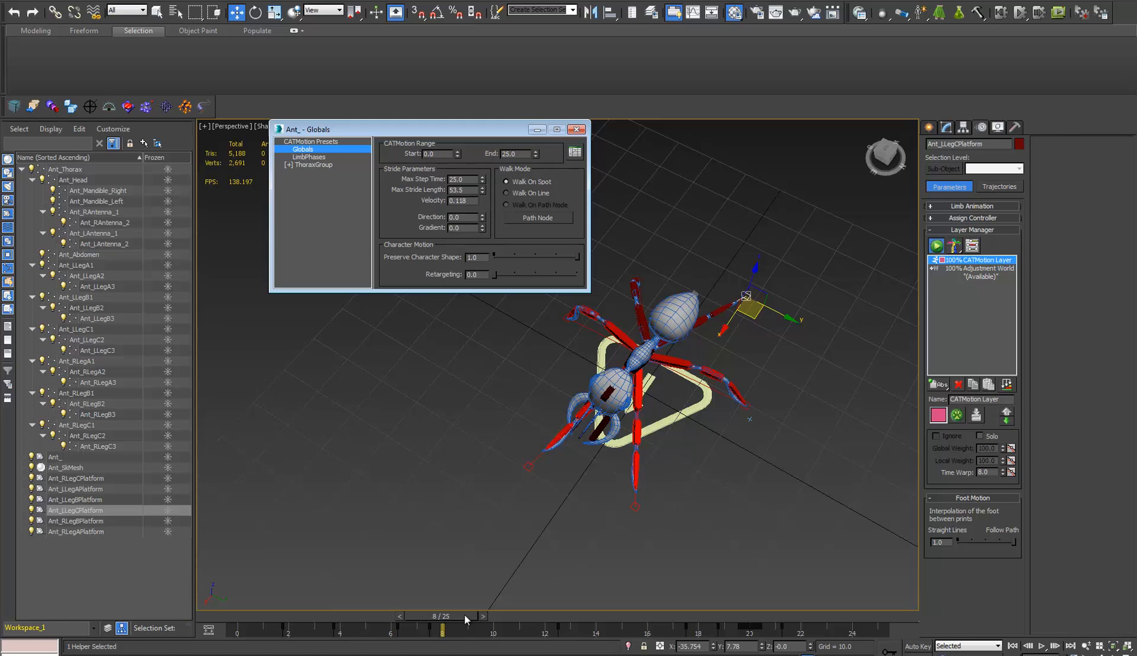
# - Scrub through the cycle to frame 13 to check the stride and set Max Stride Length to 80
pyautogui.moveTo(464, 616); pyautogui.dragTo(981, 652)
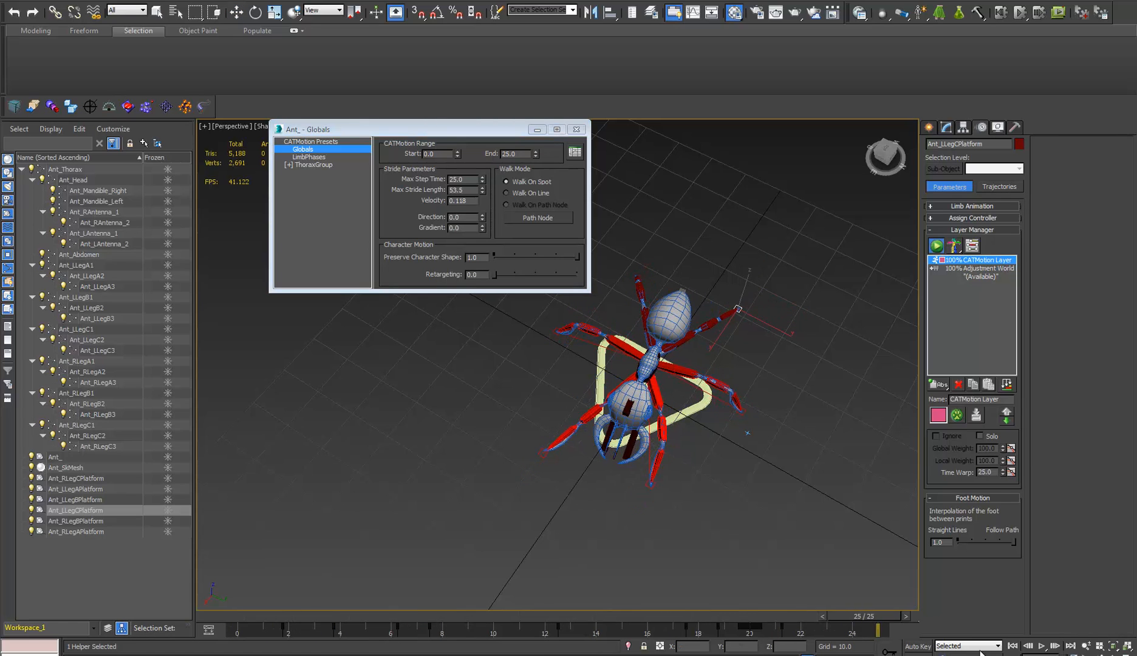
pyautogui.moveTo(446, 641); pyautogui.dragTo(570, 616)
pyautogui.press('w')
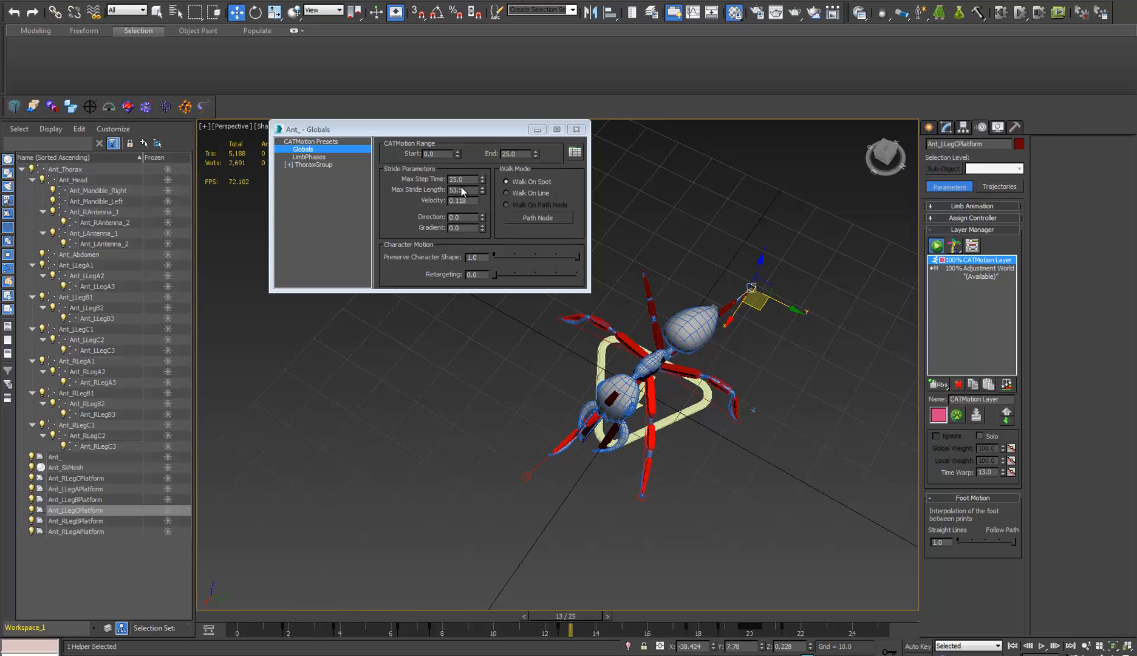
pyautogui.moveTo(483, 190); pyautogui.dragTo(488, 235)
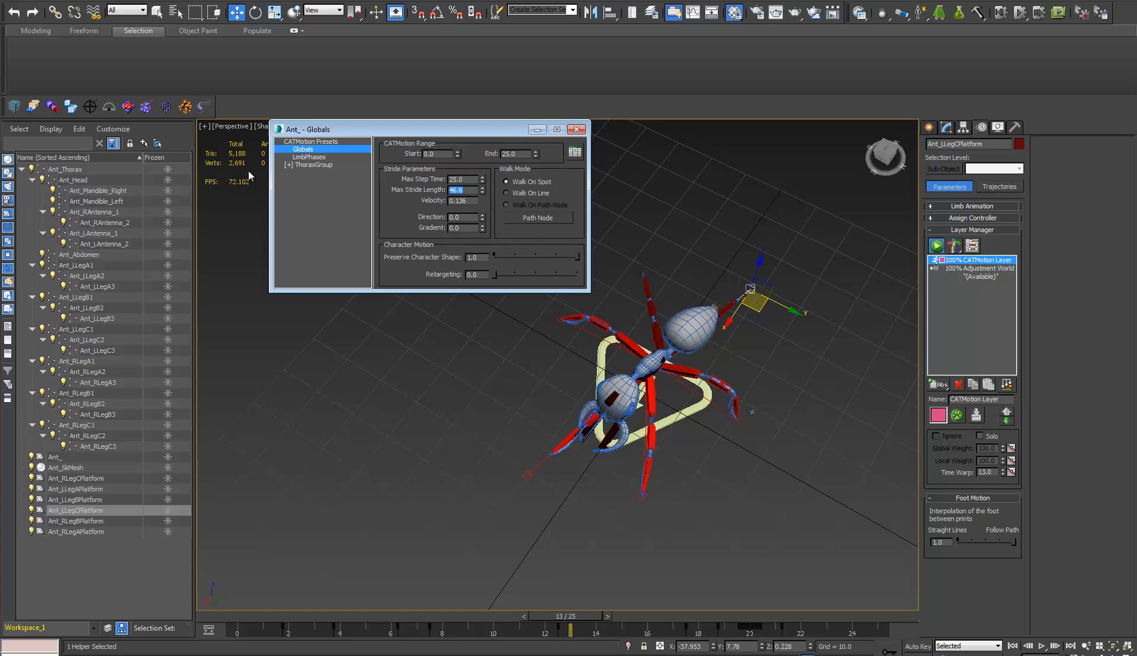
pyautogui.write('80')
pyautogui.press('Return')
# - Show the OffsetPos settings of the FootPlatform under the ThoraxGroup legs in the CATMotion editor
pyautogui.middleClick(686, 397)
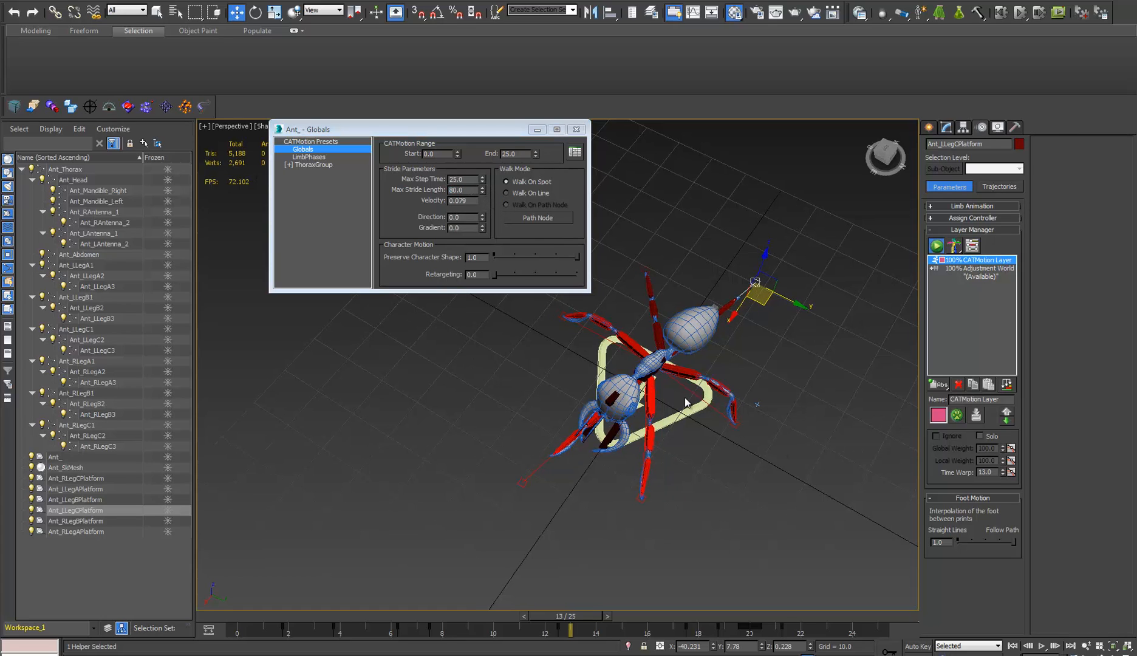
pyautogui.scroll(3, 685, 397)
pyautogui.moveTo(685, 397); pyautogui.dragTo(723, 426, button='middle')
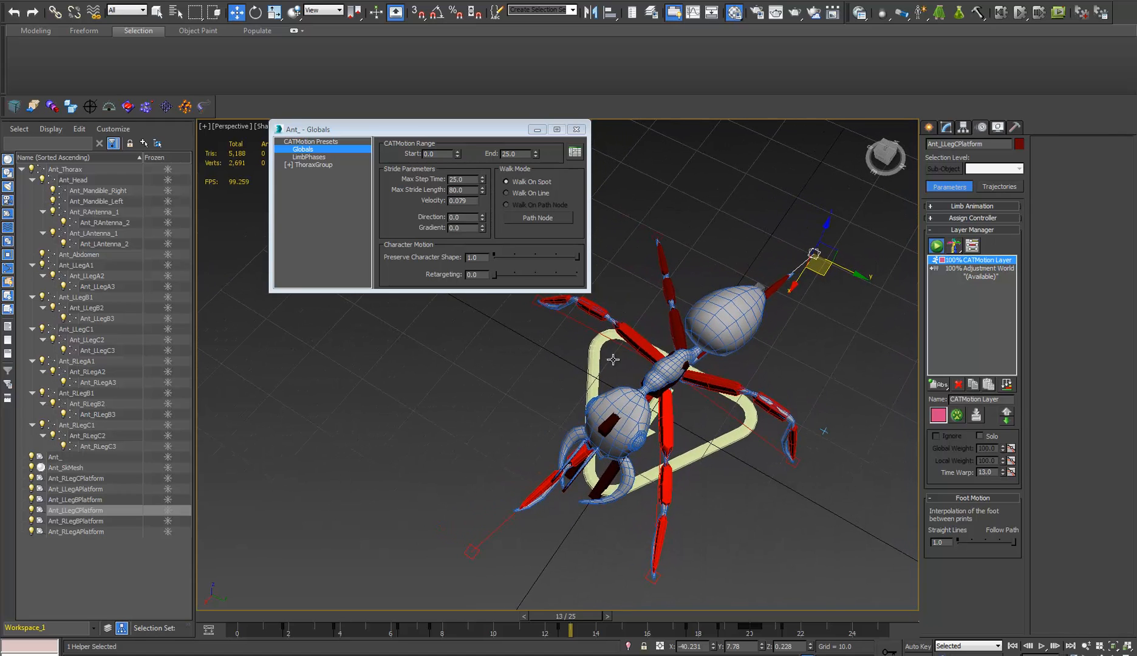
pyautogui.click(290, 165)
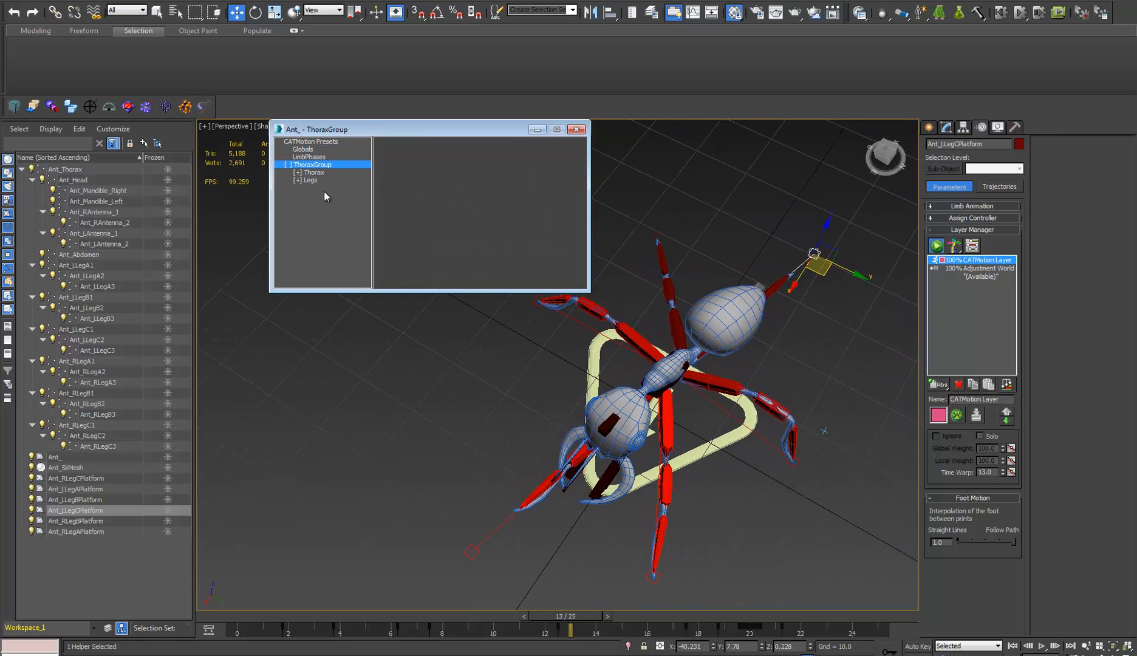
pyautogui.click(297, 180)
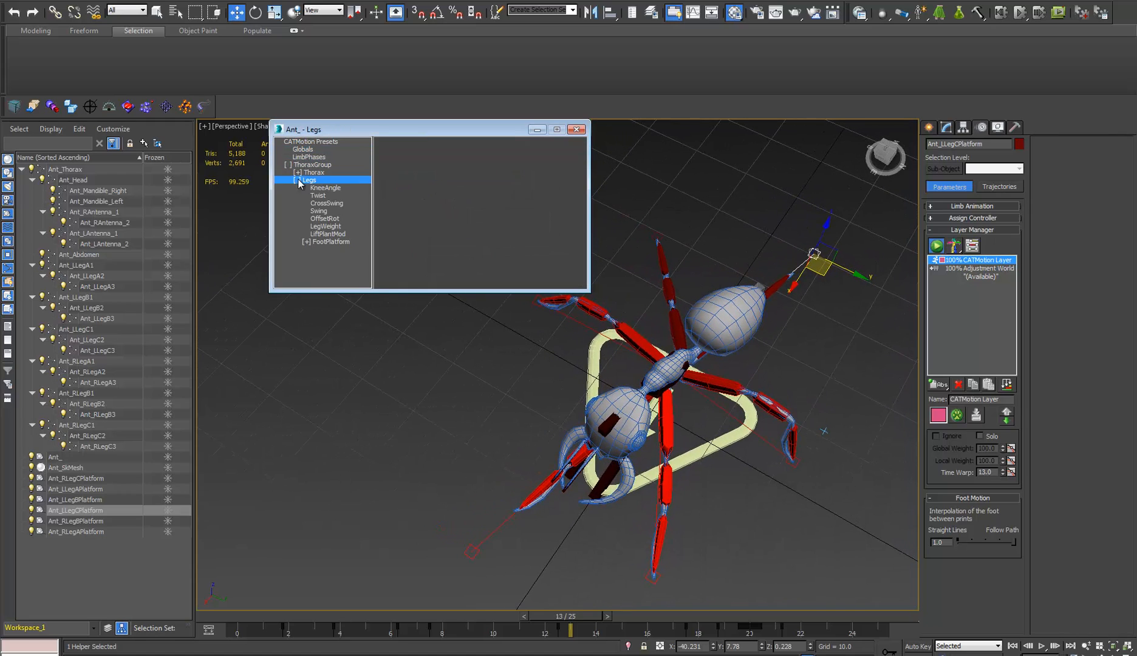
pyautogui.click(306, 242)
pyautogui.click(368, 268)
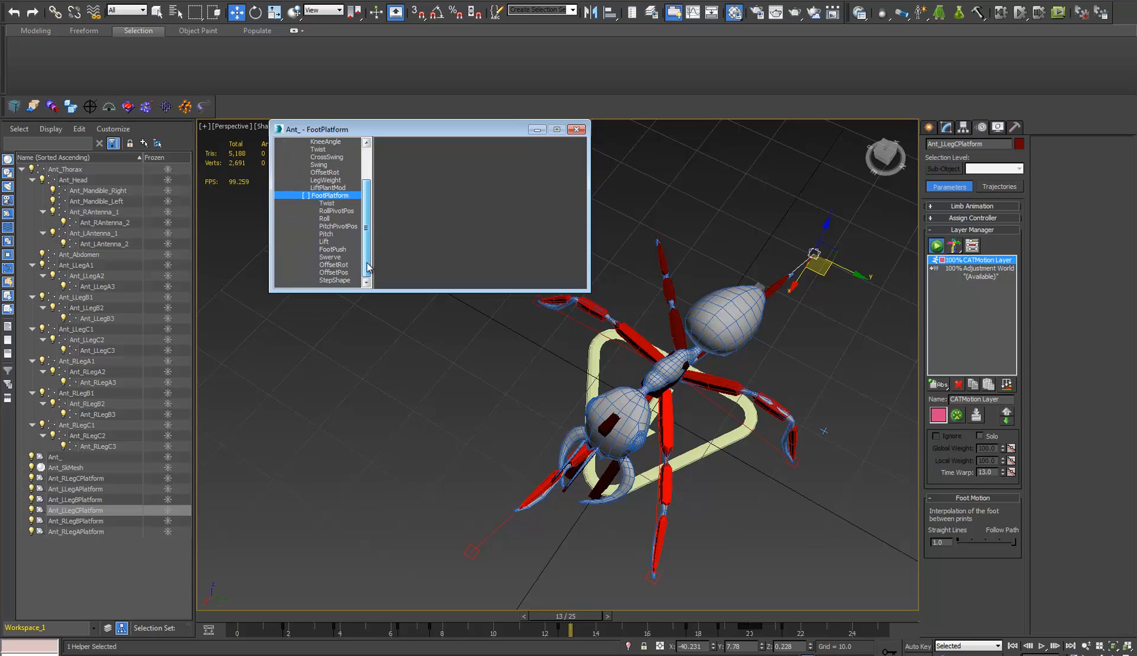
pyautogui.click(334, 272)
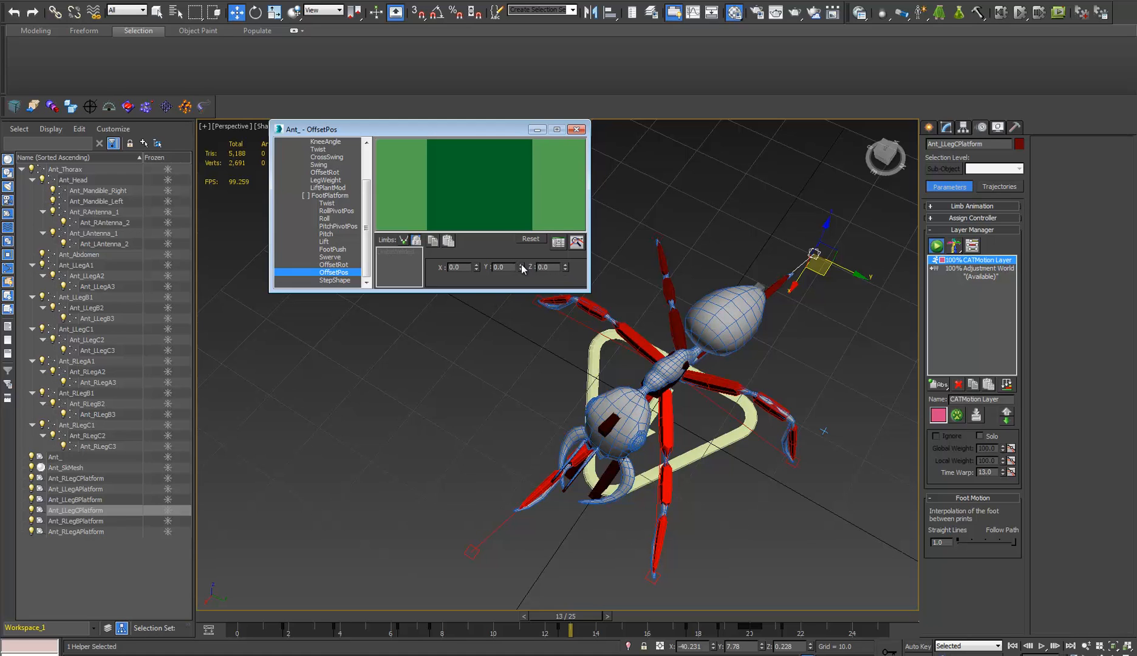
# - Try different X, Y and Z foot platform offsets in OffsetPos, then return them to 0
pyautogui.moveTo(521, 265); pyautogui.dragTo(564, 394)
pyautogui.hotkey('ctrl', 'z')
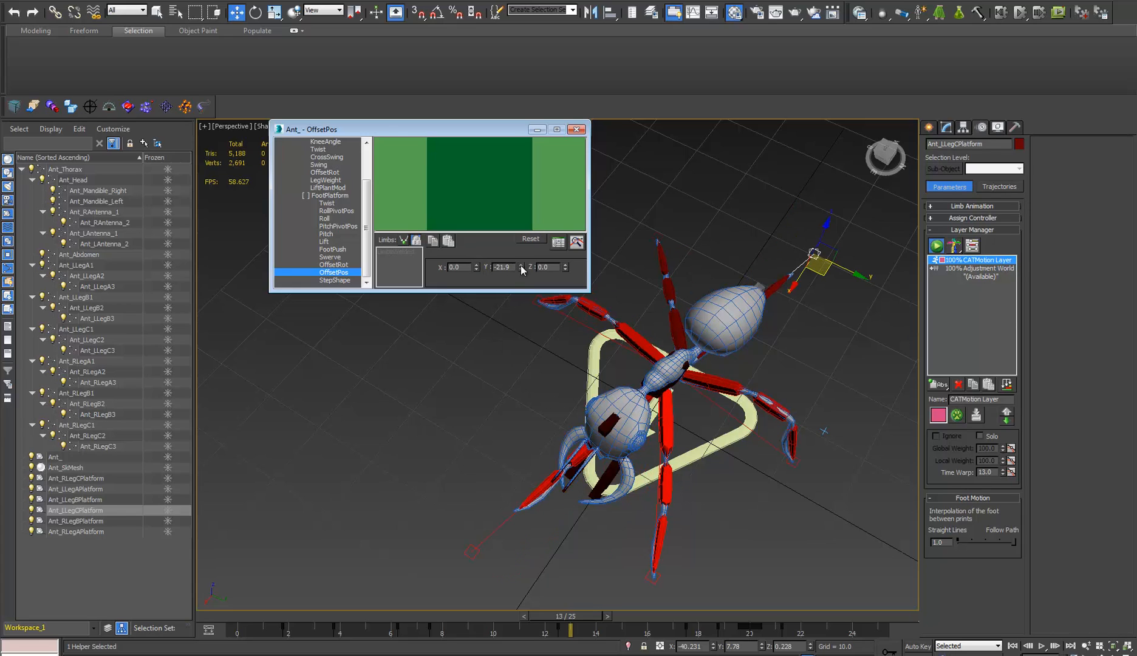
pyautogui.moveTo(478, 269); pyautogui.dragTo(535, 107)
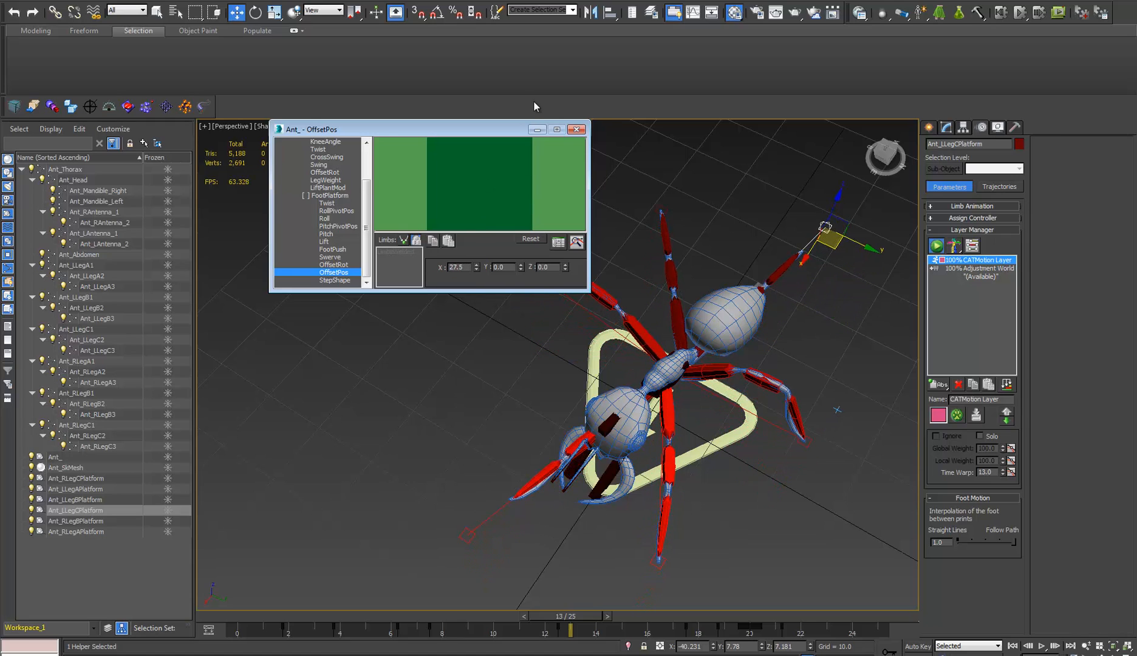
pyautogui.rightClick(477, 267)
pyautogui.moveTo(565, 267); pyautogui.dragTo(535, 331)
pyautogui.moveTo(478, 271); pyautogui.dragTo(492, 470)
pyautogui.keyDown('alt'); pyautogui.moveTo(492, 470); pyautogui.dragTo(560, 417, button='middle'); pyautogui.keyUp('alt')
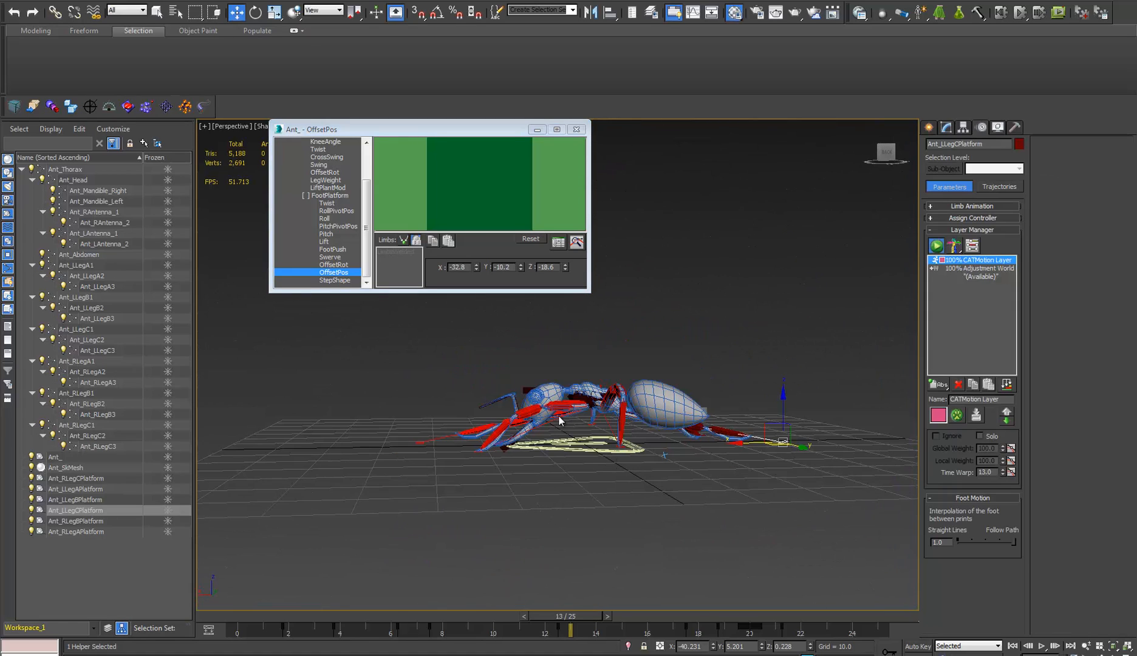
pyautogui.rightClick(476, 269)
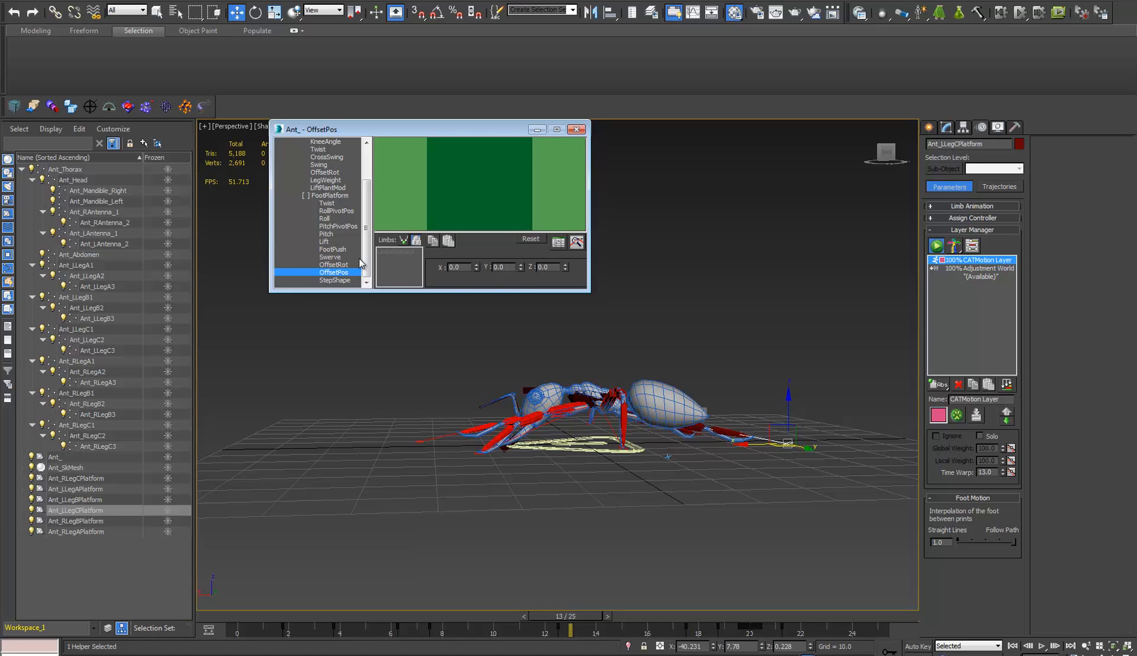
# - On the Adjustment World layer, move Ant_LLegCPlatform to about X -15.8, Y 9.3 and Ant_RLegAPlatform to about X 15.6, Y -10.6
pyautogui.keyDown('alt'); pyautogui.moveTo(498, 406); pyautogui.dragTo(883, 277, button='middle'); pyautogui.keyUp('alt')
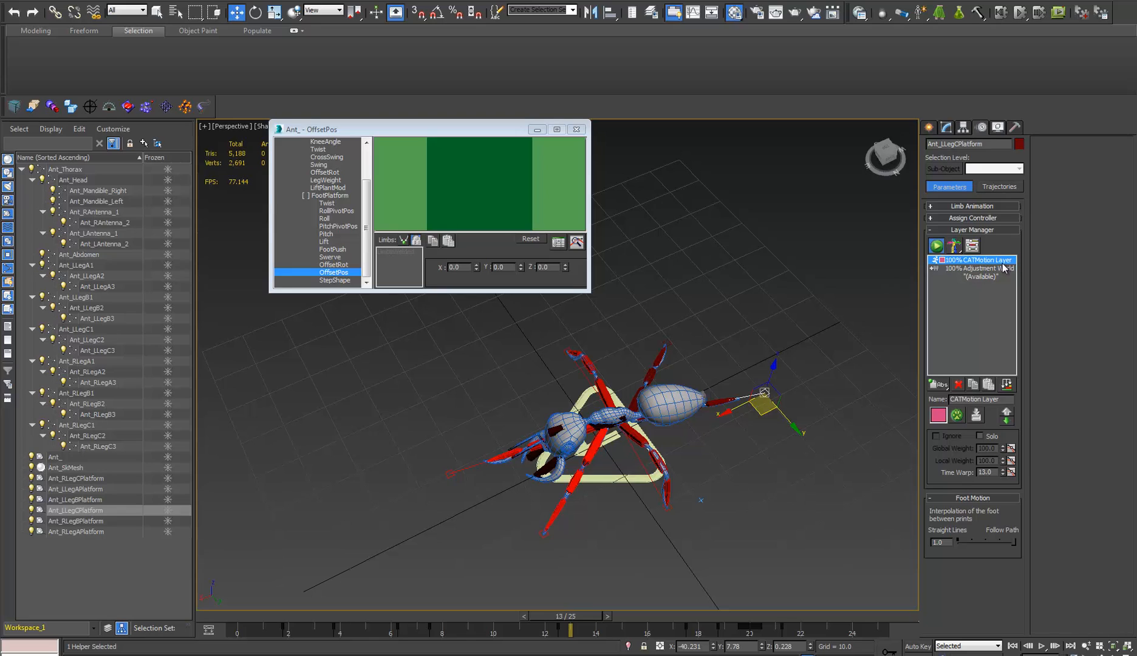
pyautogui.click(980, 269)
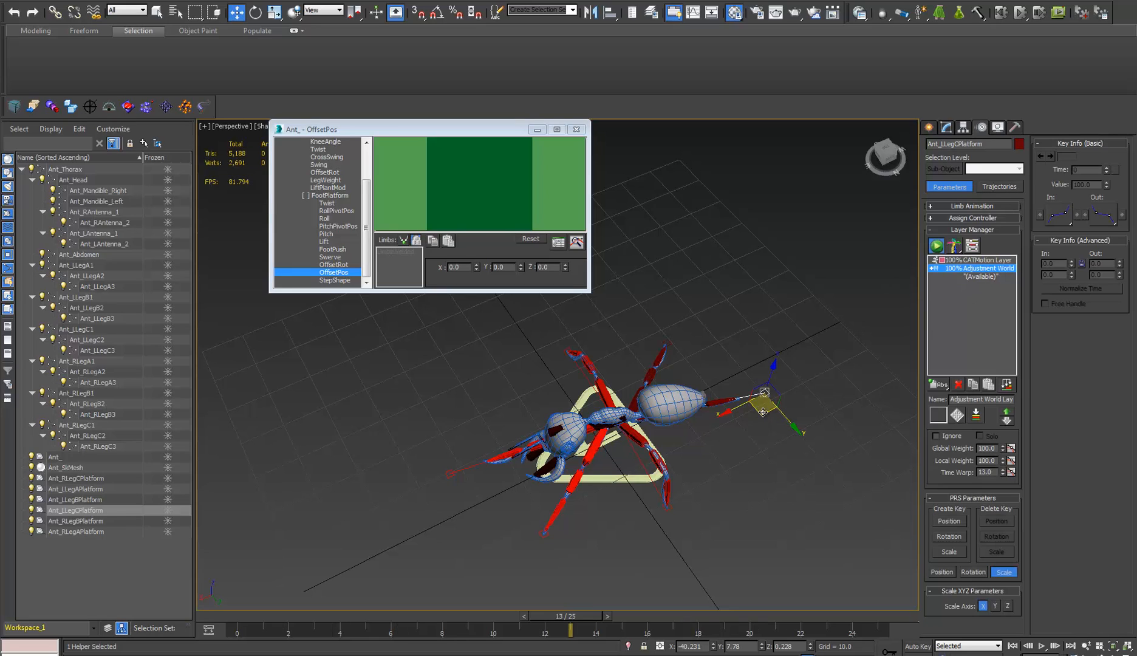
pyautogui.moveTo(763, 412); pyautogui.dragTo(681, 462)
pyautogui.keyDown('alt'); pyautogui.moveTo(658, 437); pyautogui.dragTo(672, 461, button='middle'); pyautogui.keyUp('alt')
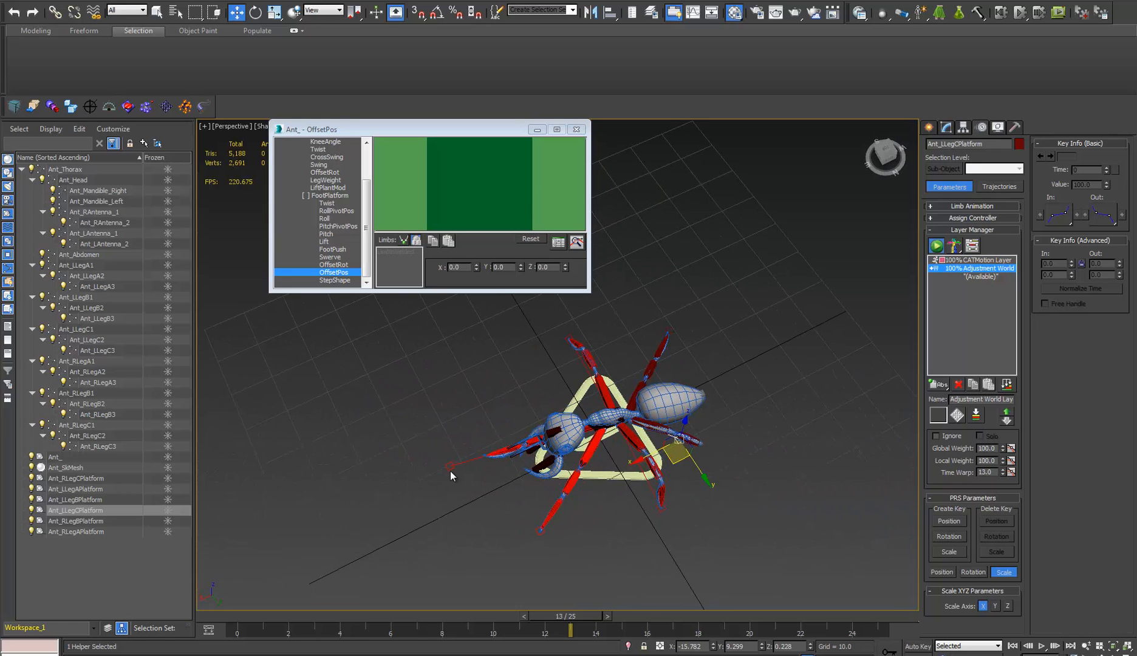
pyautogui.click(449, 467)
pyautogui.moveTo(444, 491); pyautogui.dragTo(513, 444)
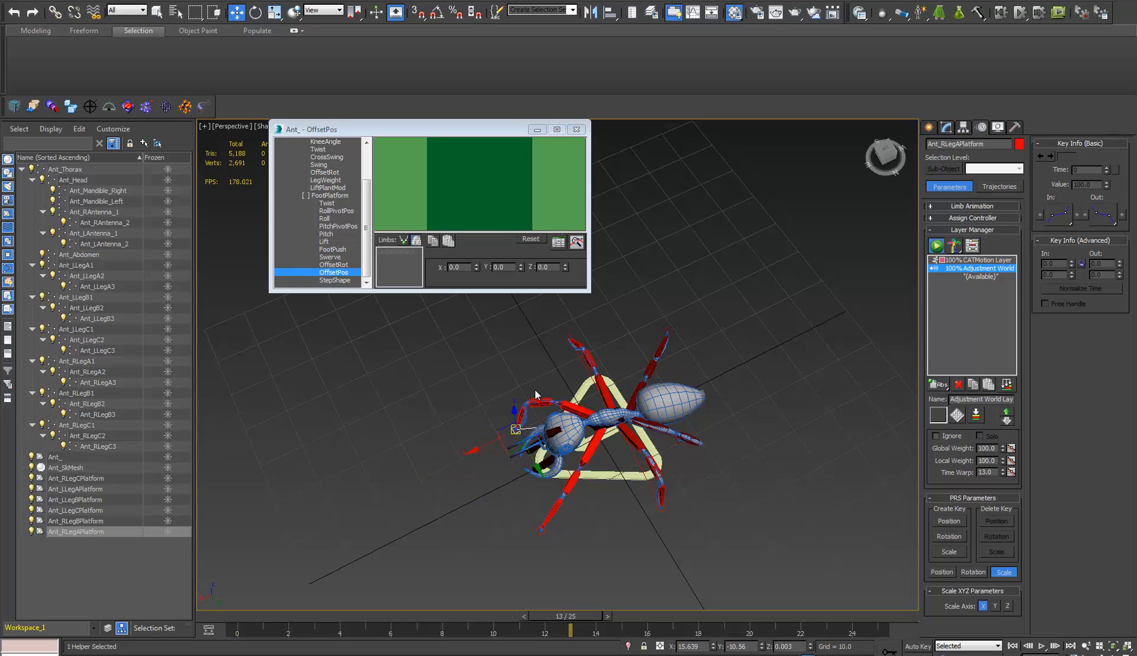
# - Pull the right leg B and left leg A platforms closer to the body and move Ant_RLegCPlatform to about X -21.8, Y -5.2
pyautogui.click(566, 336)
pyautogui.moveTo(566, 360); pyautogui.dragTo(574, 389)
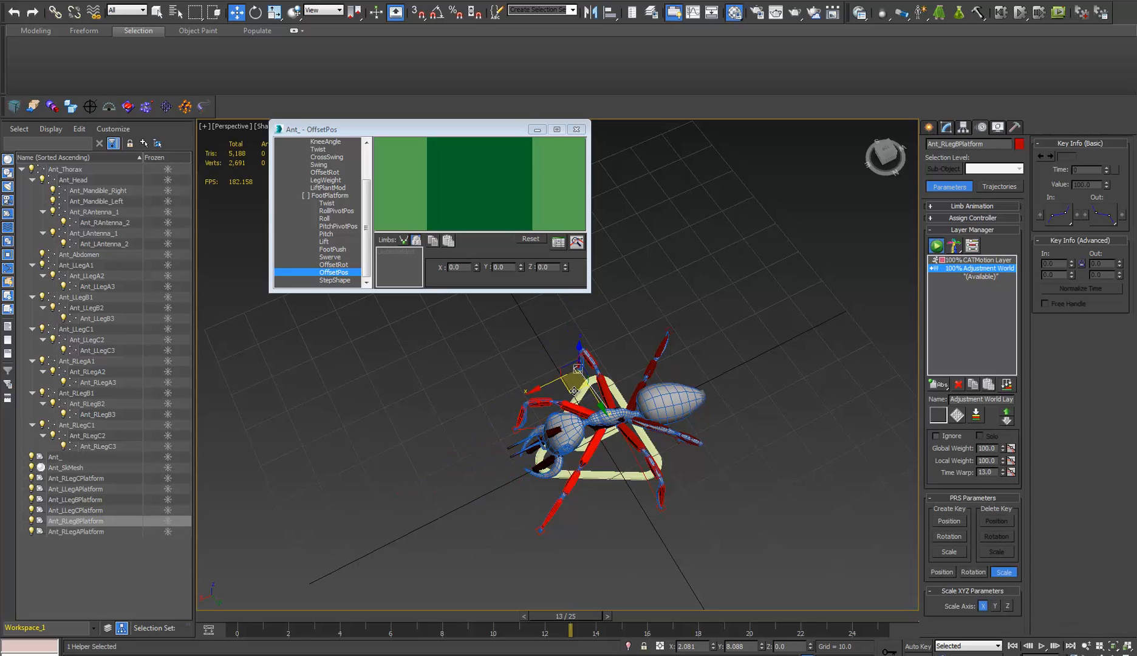
pyautogui.click(542, 532)
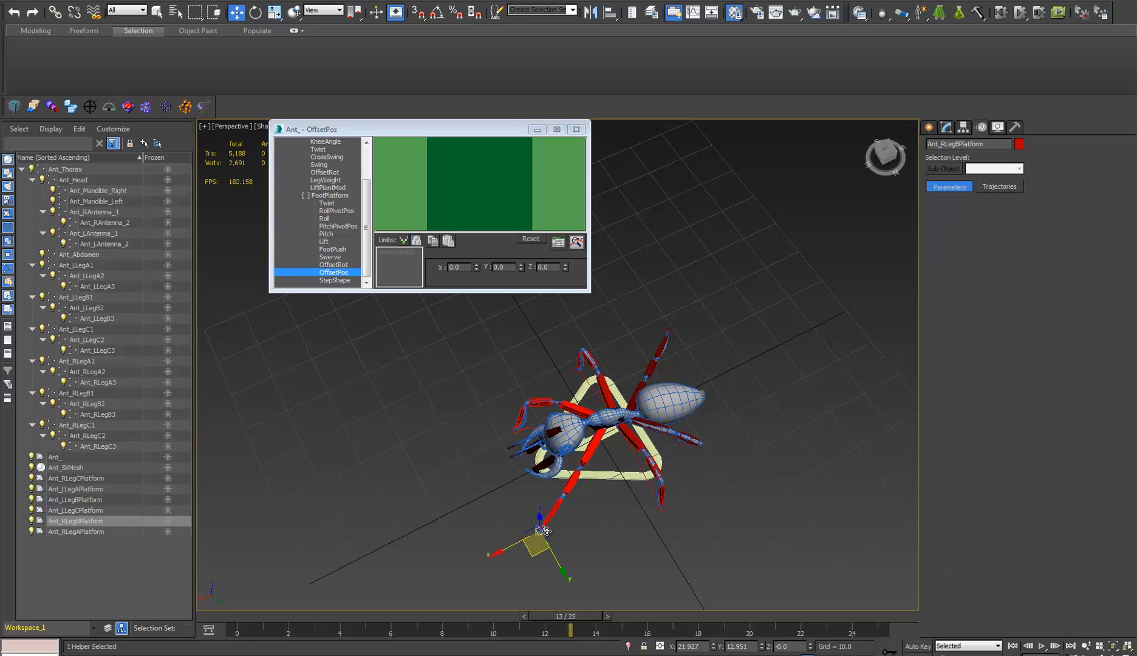
pyautogui.moveTo(534, 544); pyautogui.dragTo(546, 521)
pyautogui.keyDown('alt'); pyautogui.moveTo(546, 522); pyautogui.dragTo(535, 394, button='middle'); pyautogui.keyUp('alt')
pyautogui.click(530, 379)
pyautogui.moveTo(528, 386); pyautogui.dragTo(567, 350)
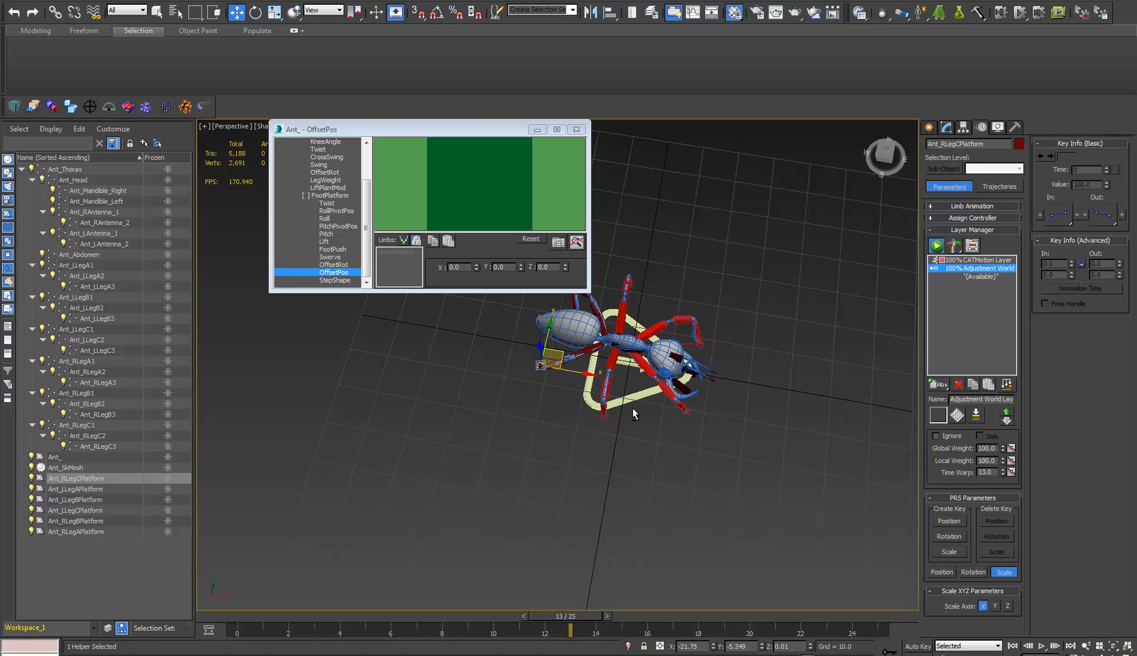
# - Scrub to frame 17 and play the walk cycle in the Front view to check the foot contact with the ground
pyautogui.keyDown('alt'); pyautogui.moveTo(633, 408); pyautogui.dragTo(548, 601, button='middle'); pyautogui.keyUp('alt')
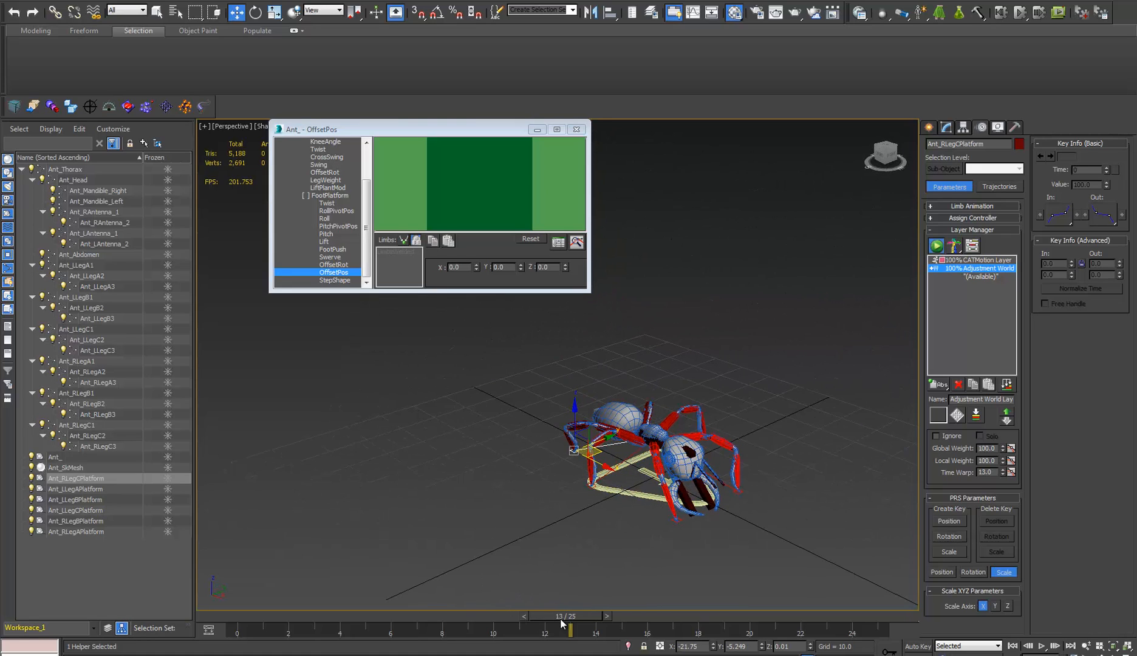
pyautogui.moveTo(560, 619); pyautogui.dragTo(672, 615)
pyautogui.press('w')
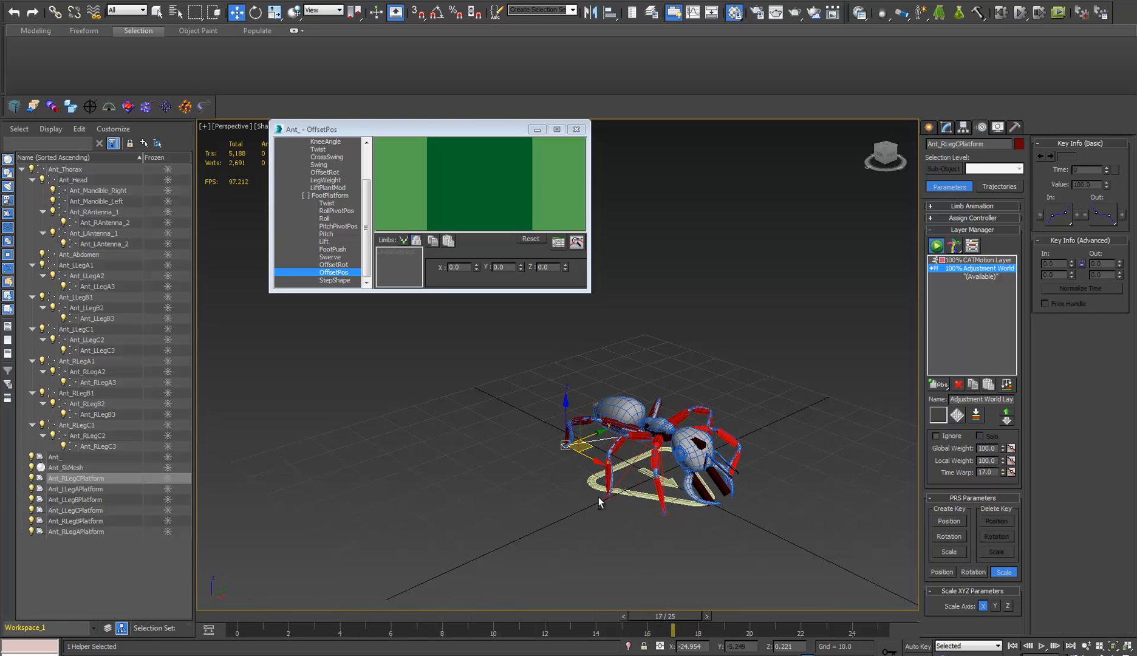
pyautogui.keyDown('alt'); pyautogui.moveTo(599, 497); pyautogui.dragTo(802, 390, button='middle'); pyautogui.keyUp('alt')
pyautogui.press('f')
pyautogui.scroll(-5, 659, 433)
pyautogui.scroll(-4, 796, 435)
pyautogui.scroll(4, 754, 435)
pyautogui.scroll(-2, 794, 526)
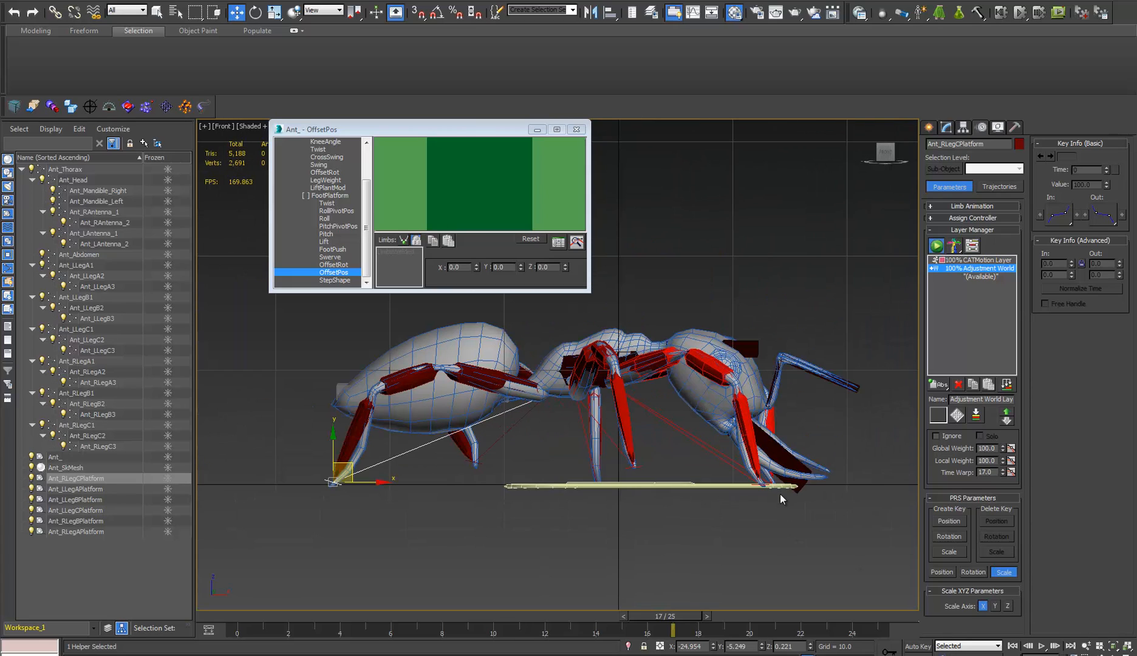
pyautogui.click(1040, 647)
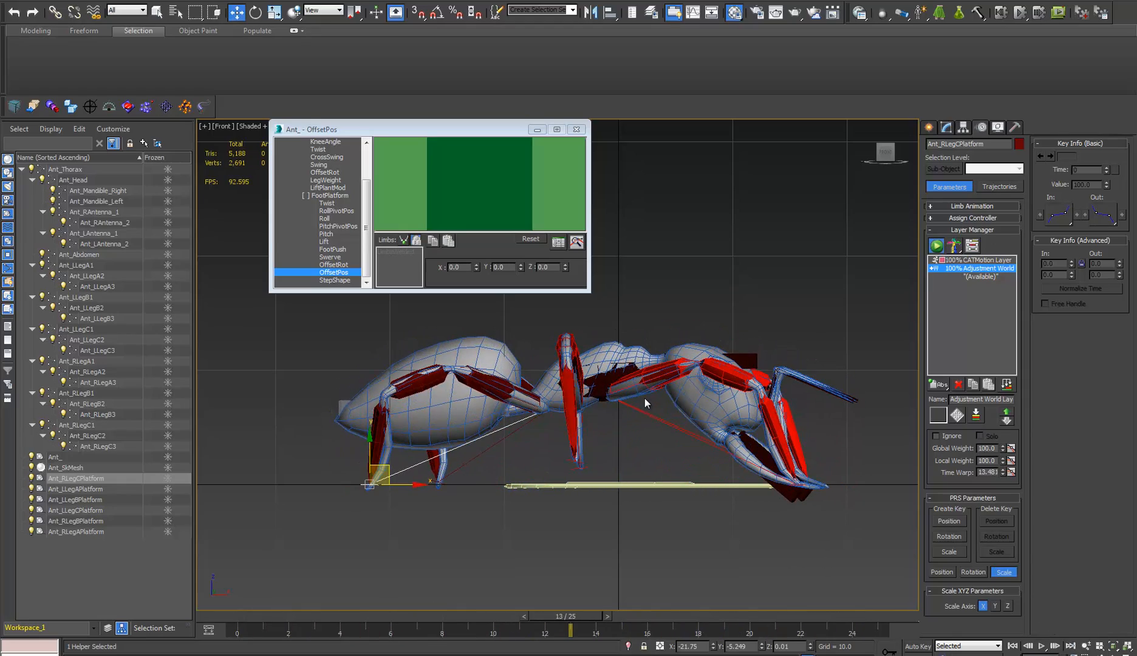
# - Return to the Perspective view and rotate Ant_LLegC1 about its local Z axis by about -7.6 degrees
pyautogui.press('p')
pyautogui.keyDown('alt'); pyautogui.moveTo(687, 403); pyautogui.dragTo(653, 469, button='middle'); pyautogui.keyUp('alt')
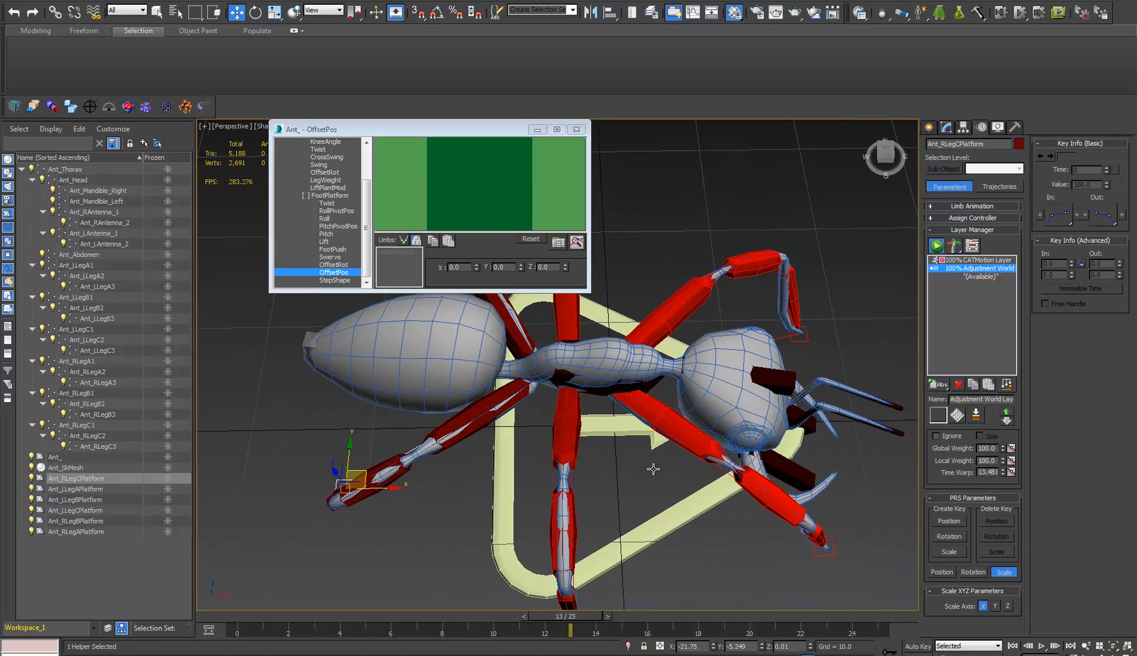
pyautogui.click(463, 418)
pyautogui.press('e')
pyautogui.moveTo(505, 407); pyautogui.dragTo(548, 381, button='middle')
pyautogui.click(564, 386)
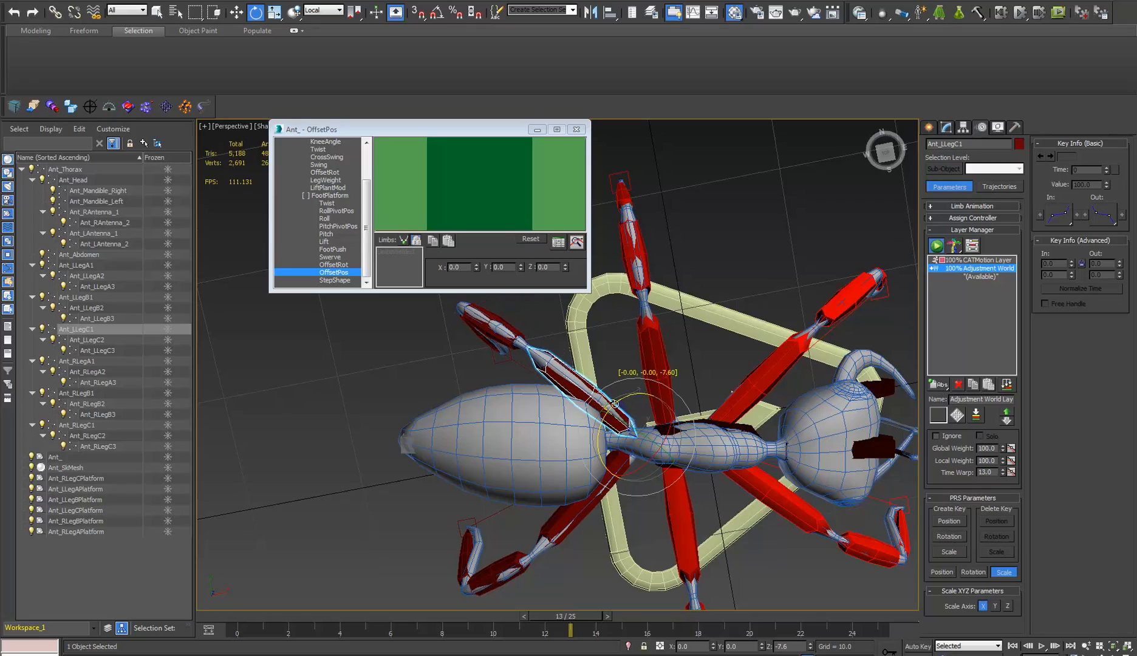
# - Rotate the front upper legs about their local Z axes, Ant_LLegA1 by about 25 degrees and Ant_RLegA1 by about 35 degrees
pyautogui.keyDown('alt'); pyautogui.moveTo(667, 398); pyautogui.dragTo(477, 437, button='middle'); pyautogui.keyUp('alt')
pyautogui.click(584, 346)
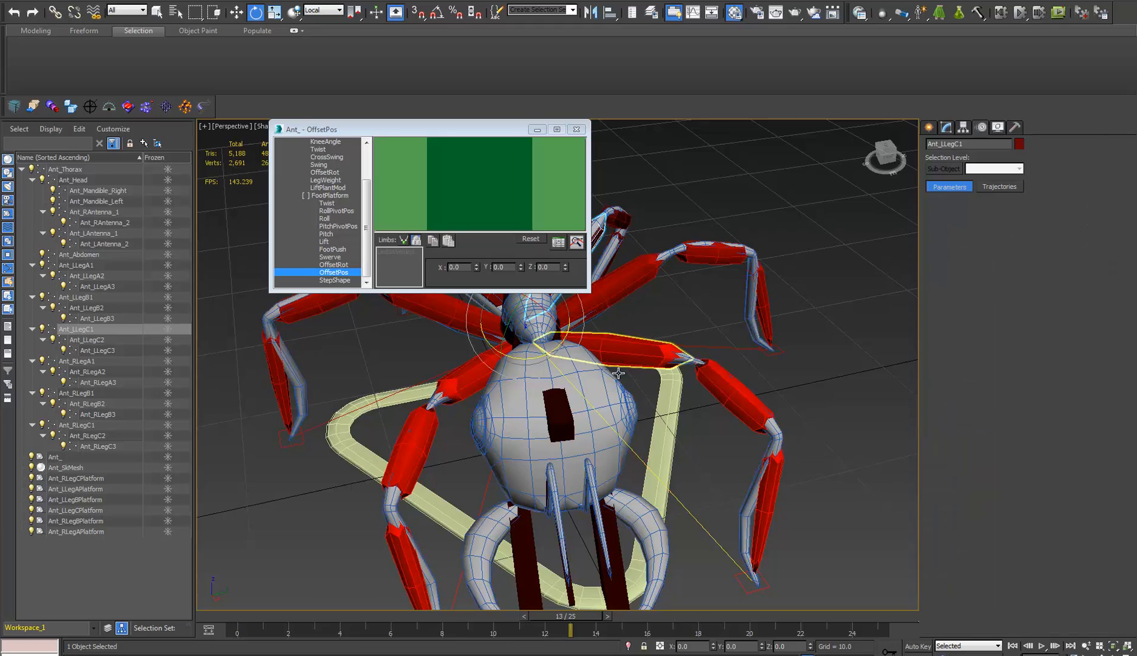
pyautogui.moveTo(583, 346)
pyautogui.keyDown('alt'); pyautogui.mouseDown(button='middle')
pyautogui.moveTo(542, 372)
pyautogui.moveTo(574, 360)
pyautogui.mouseUp(button='middle'); pyautogui.keyUp('alt')
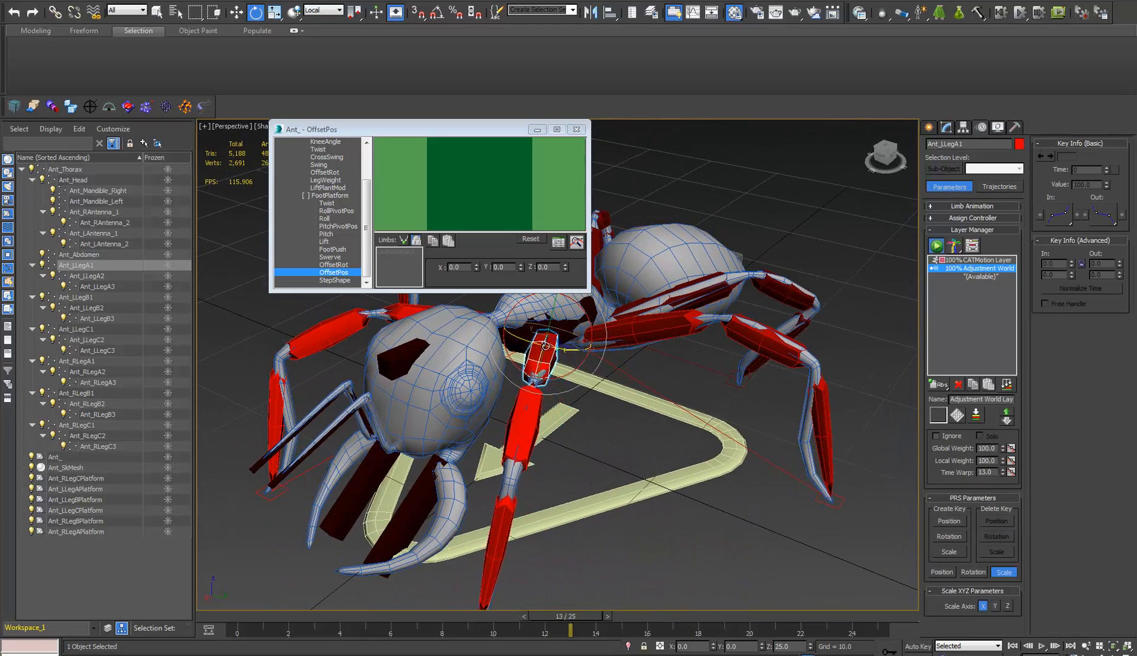
pyautogui.keyDown('alt'); pyautogui.moveTo(484, 384); pyautogui.dragTo(579, 329, button='middle'); pyautogui.keyUp('alt')
pyautogui.click(578, 328)
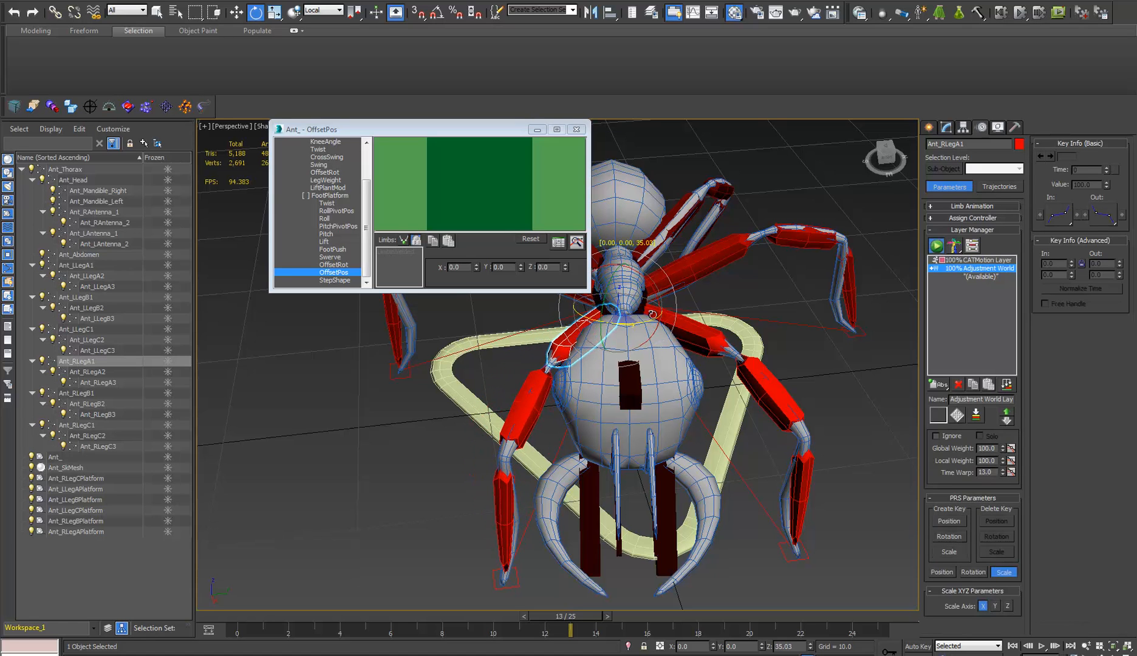
# - Reposition the front foot platforms, shifting Ant_RLegAPlatform back toward the body and moving Ant_LLegAPlatform to about X 14.5, Y 12.3
pyautogui.keyDown('alt'); pyautogui.moveTo(652, 314); pyautogui.dragTo(717, 539, button='middle'); pyautogui.keyUp('alt')
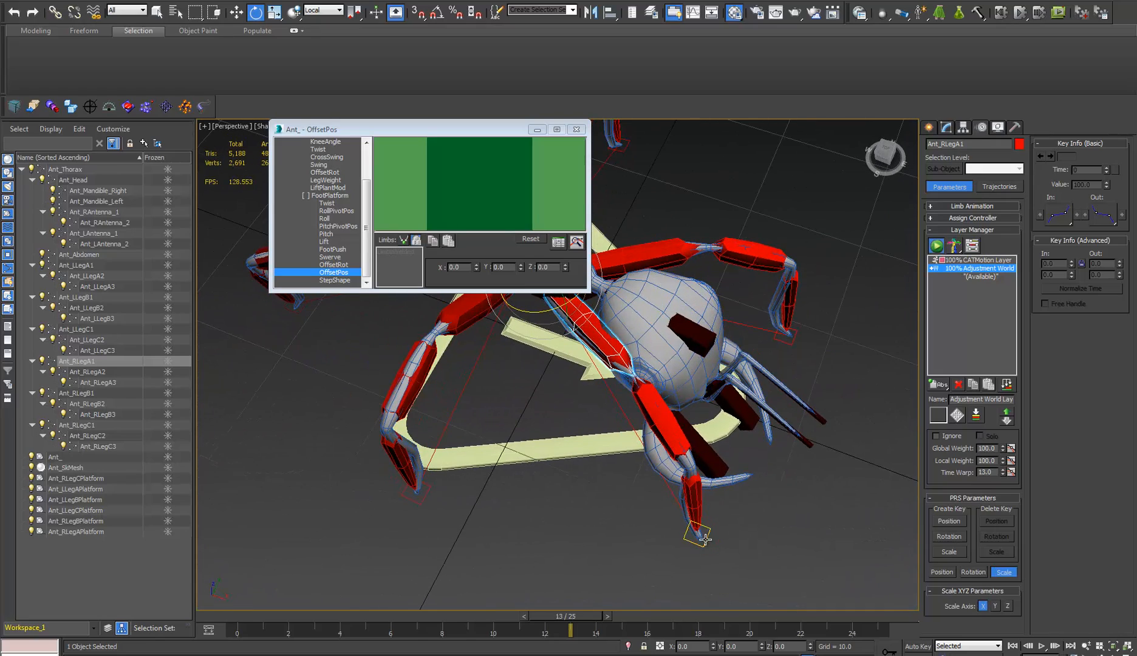
pyautogui.click(704, 538)
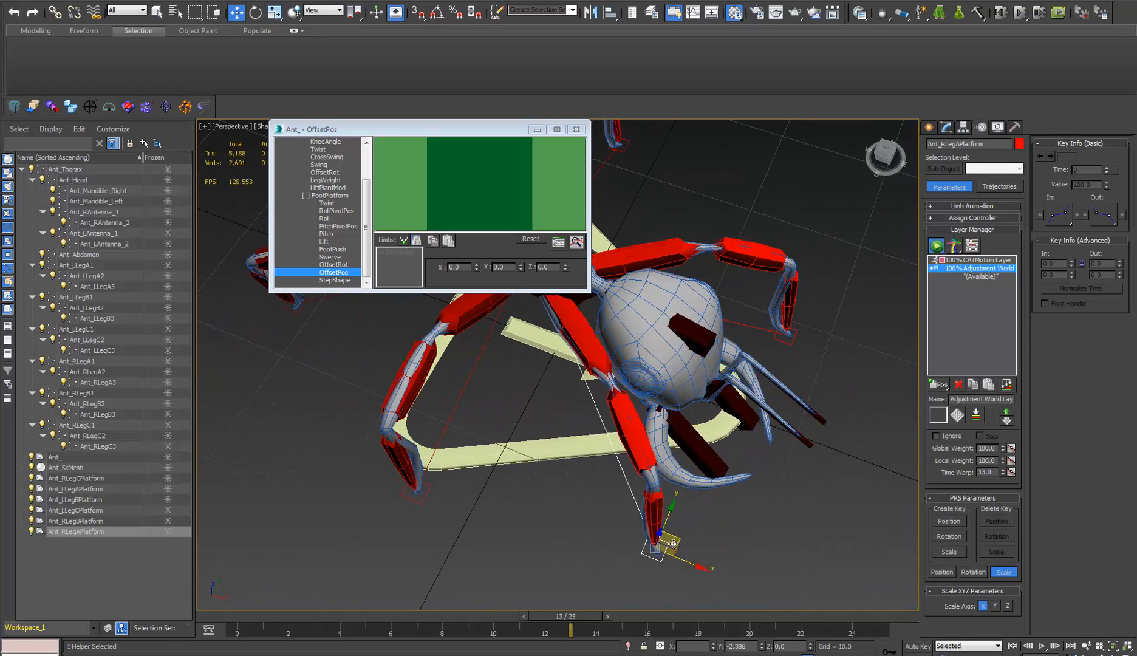
pyautogui.click(793, 344)
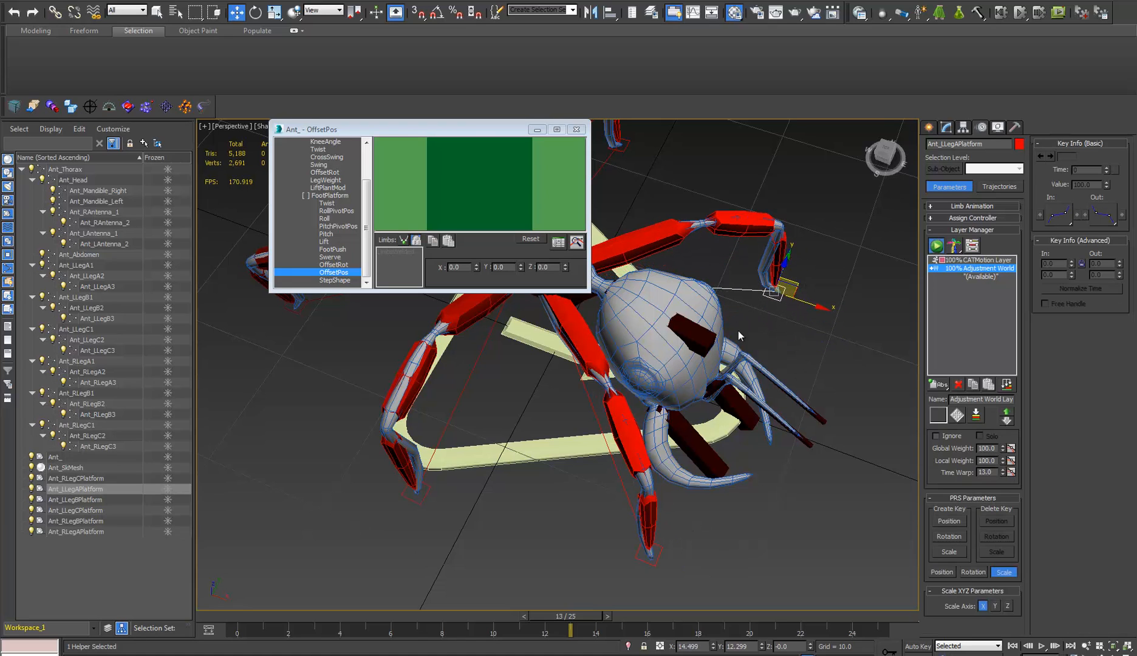
# - Rotate Ant_Head downward about its local Y axis by about 60 degrees
pyautogui.click(714, 338)
pyautogui.keyDown('alt'); pyautogui.moveTo(706, 332); pyautogui.dragTo(707, 376, button='middle'); pyautogui.keyUp('alt')
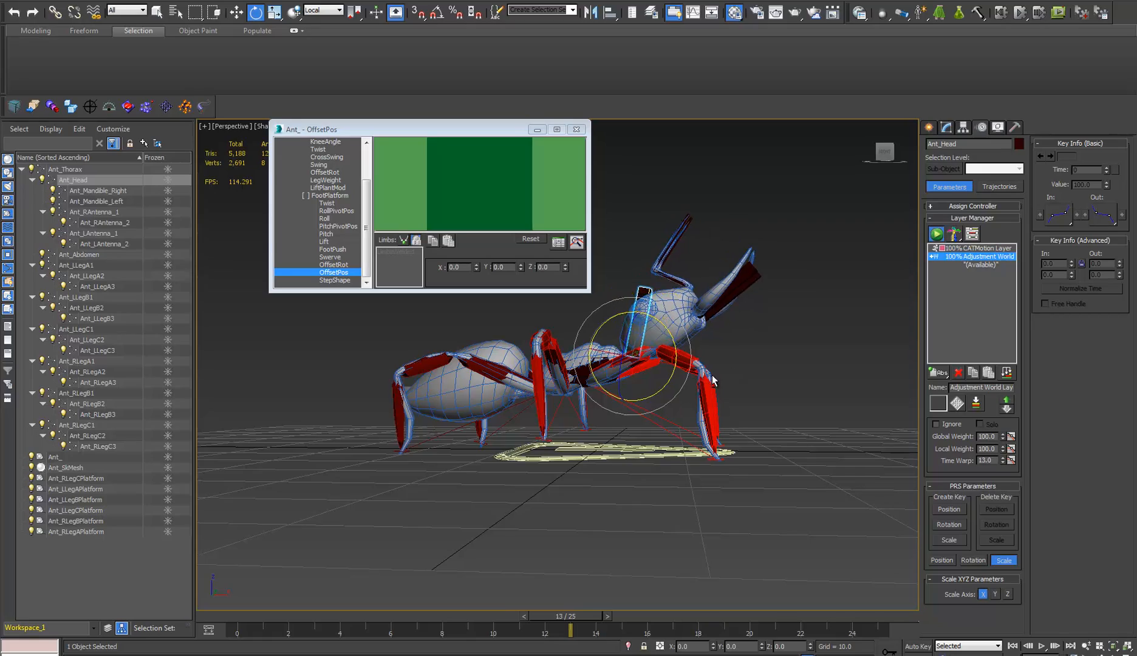
pyautogui.keyDown('alt'); pyautogui.moveTo(715, 380); pyautogui.dragTo(654, 428, button='middle'); pyautogui.keyUp('alt')
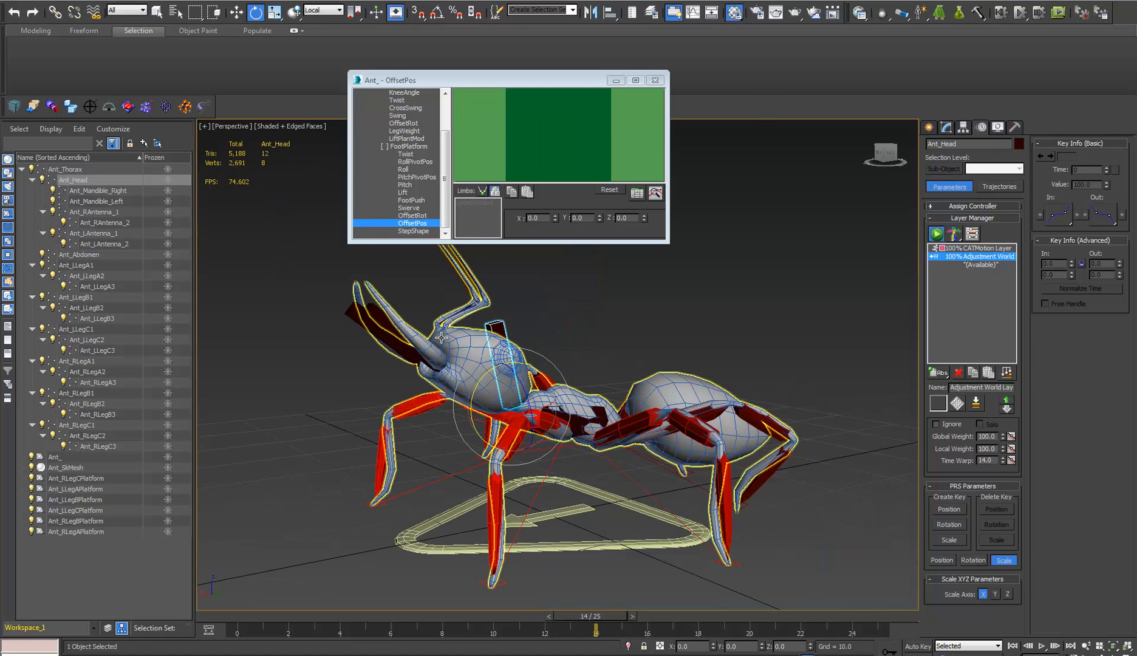
pyautogui.moveTo(528, 327); pyautogui.dragTo(554, 350, button='middle')
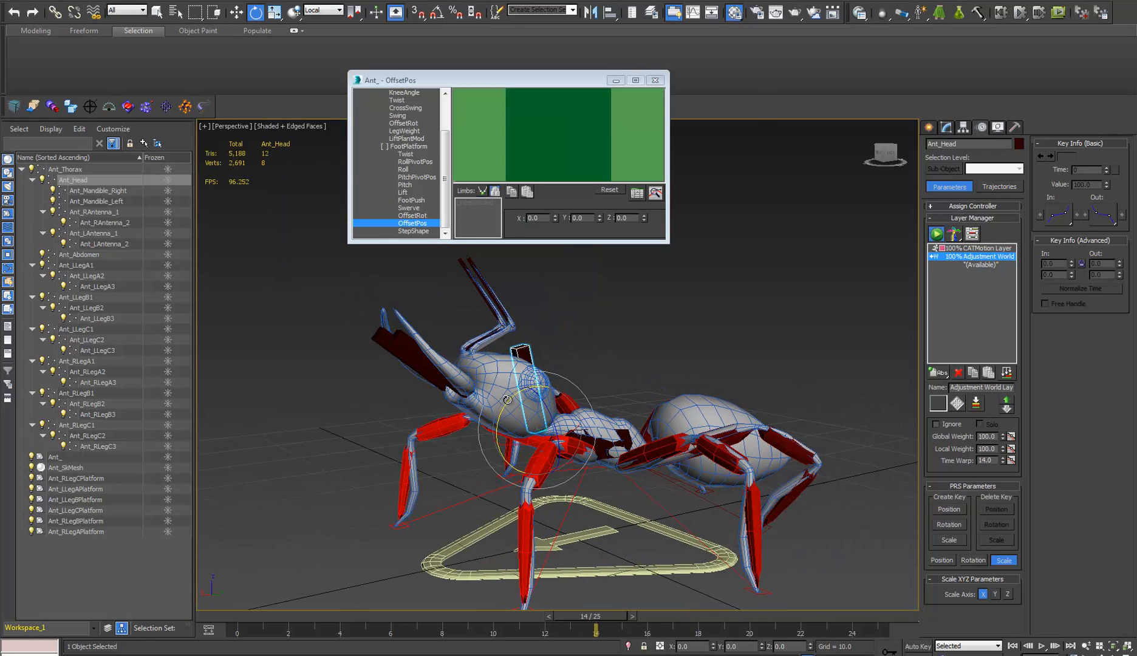
pyautogui.moveTo(507, 400); pyautogui.dragTo(464, 457)
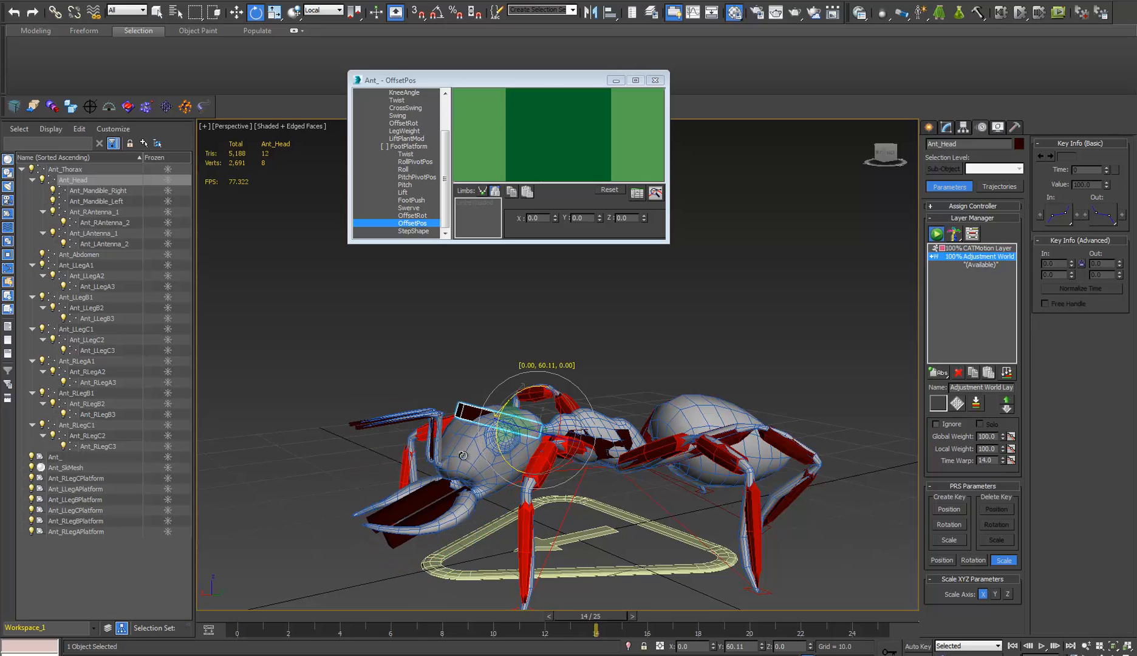
pyautogui.moveTo(463, 455); pyautogui.dragTo(562, 419, button='middle')
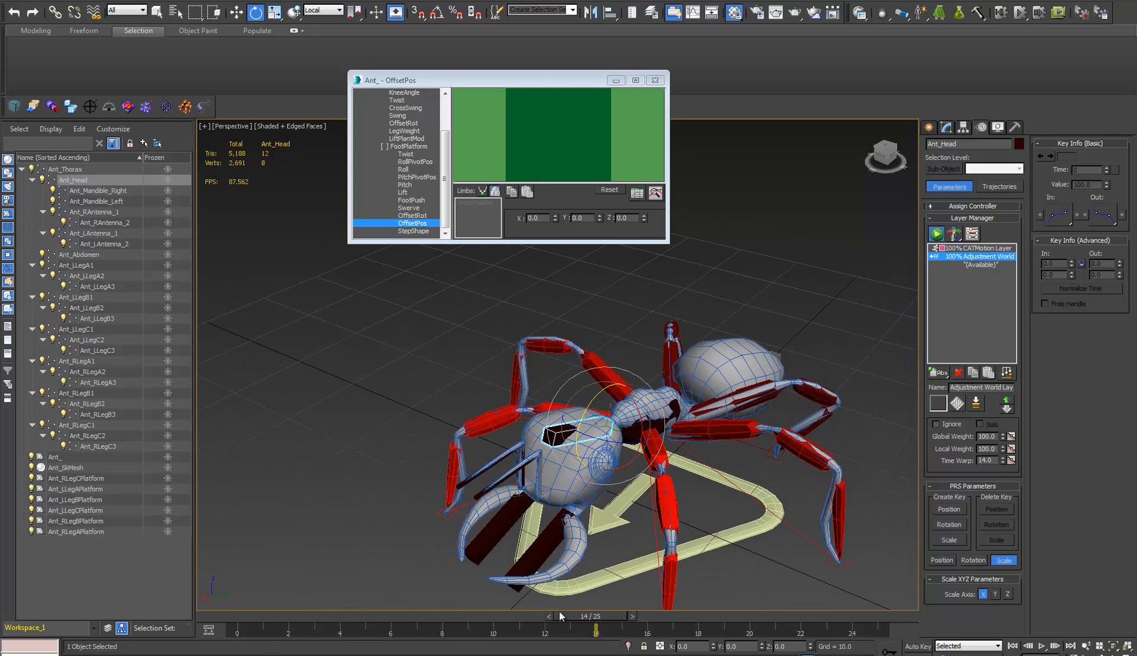
# - Scrub back to frame 9 and frame 0 to inspect the pose, checking the Front view, and play the cycle in the Right view
pyautogui.moveTo(566, 623); pyautogui.dragTo(471, 632)
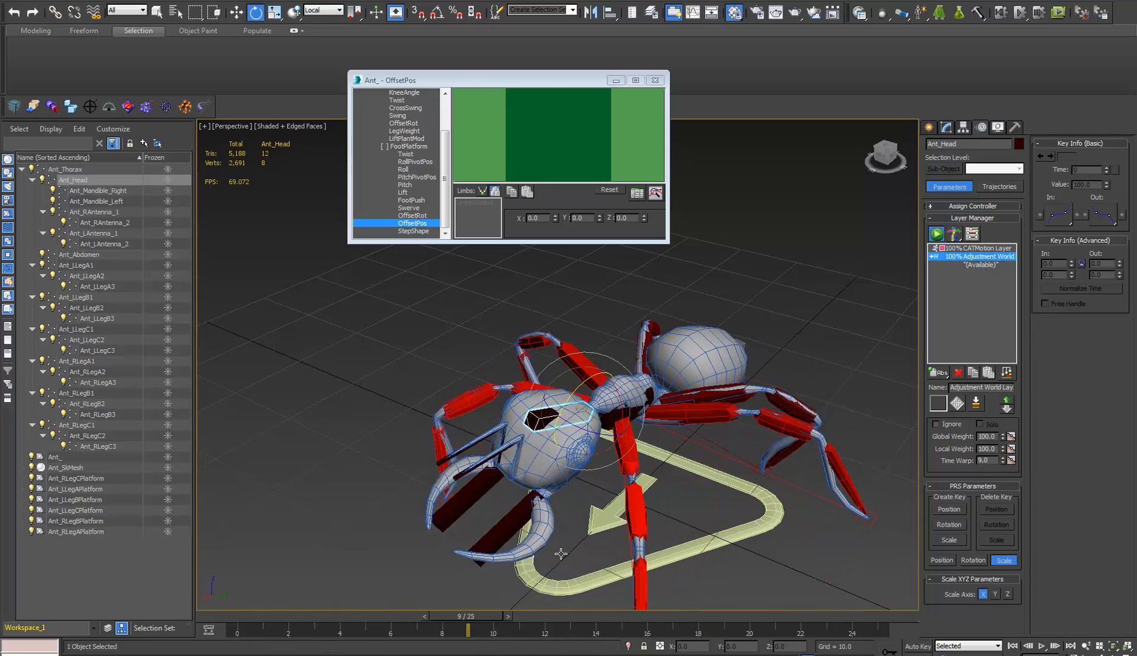
pyautogui.moveTo(626, 511); pyautogui.dragTo(528, 434, button='middle')
pyautogui.click(547, 442)
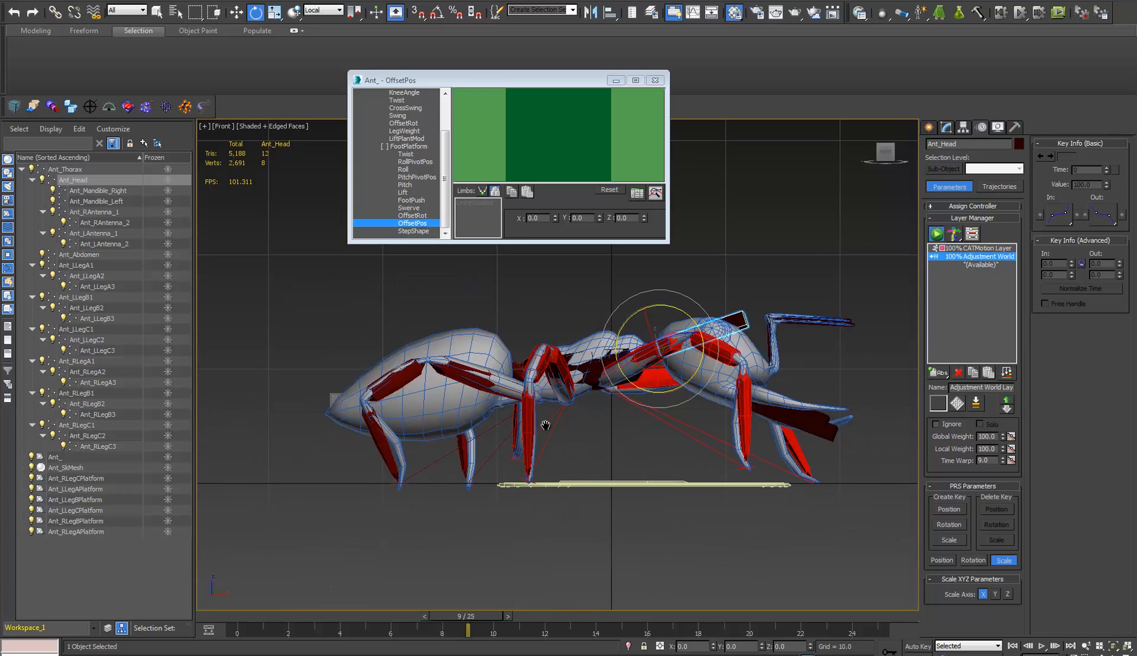
pyautogui.moveTo(461, 616); pyautogui.dragTo(234, 635)
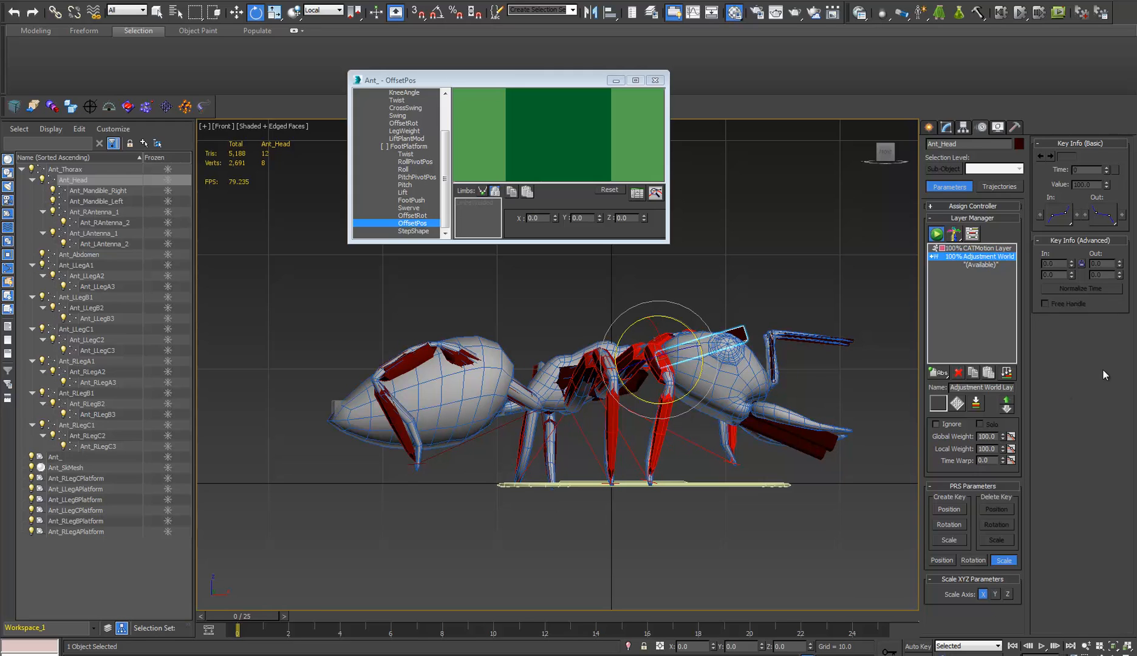
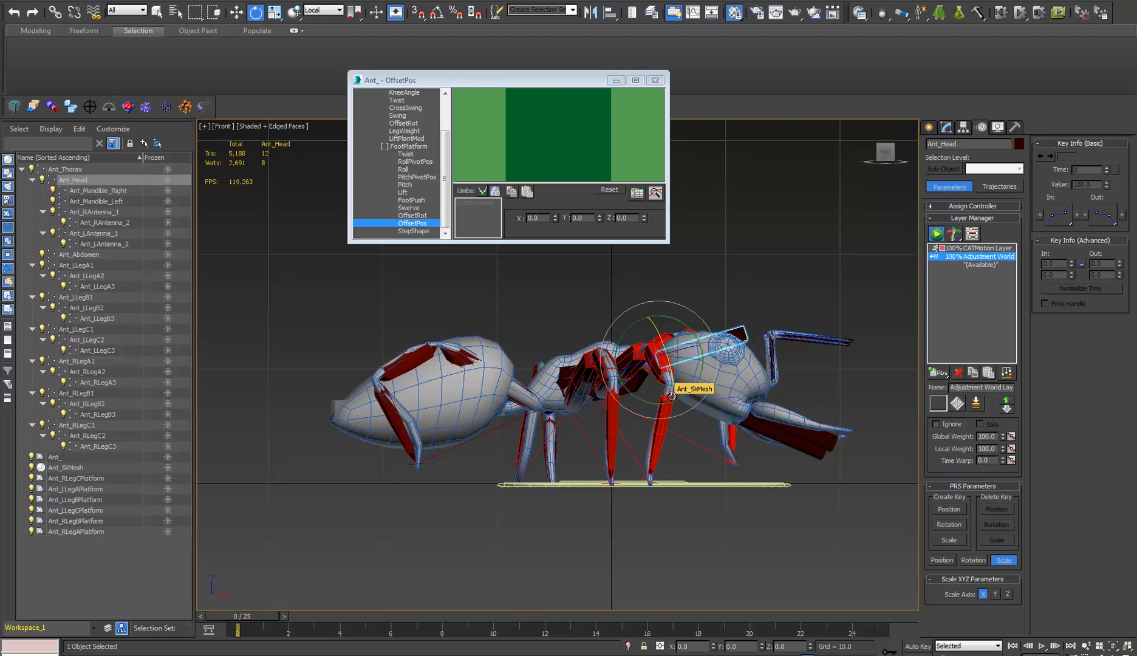
pyautogui.press('v')
pyautogui.press('r')
pyautogui.moveTo(661, 392); pyautogui.dragTo(642, 512, button='middle')
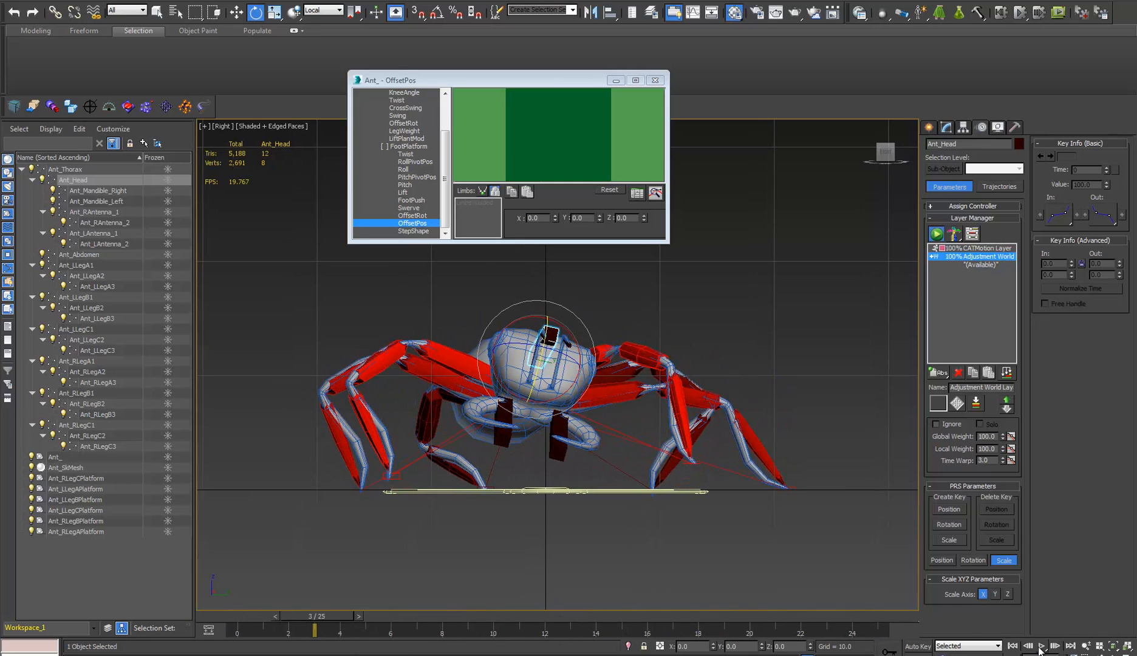
# - Scale down the Thorax WeightShift curve in the CATMotion editor and open the Thorax Twist curve
pyautogui.moveTo(446, 178); pyautogui.dragTo(457, 120)
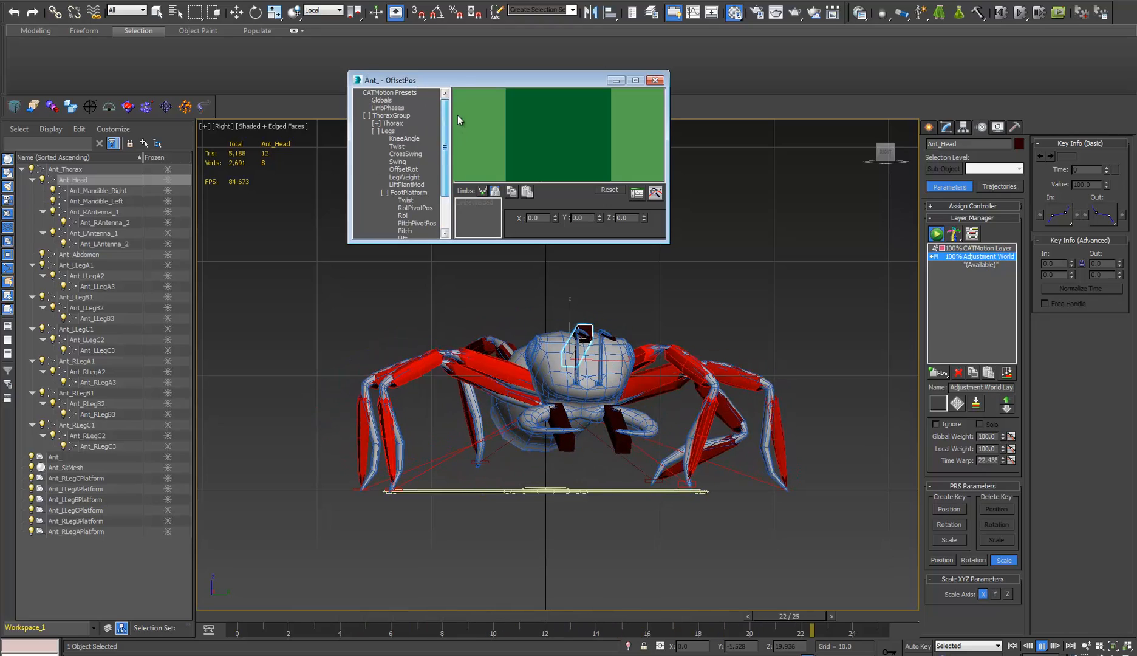
pyautogui.click(374, 120)
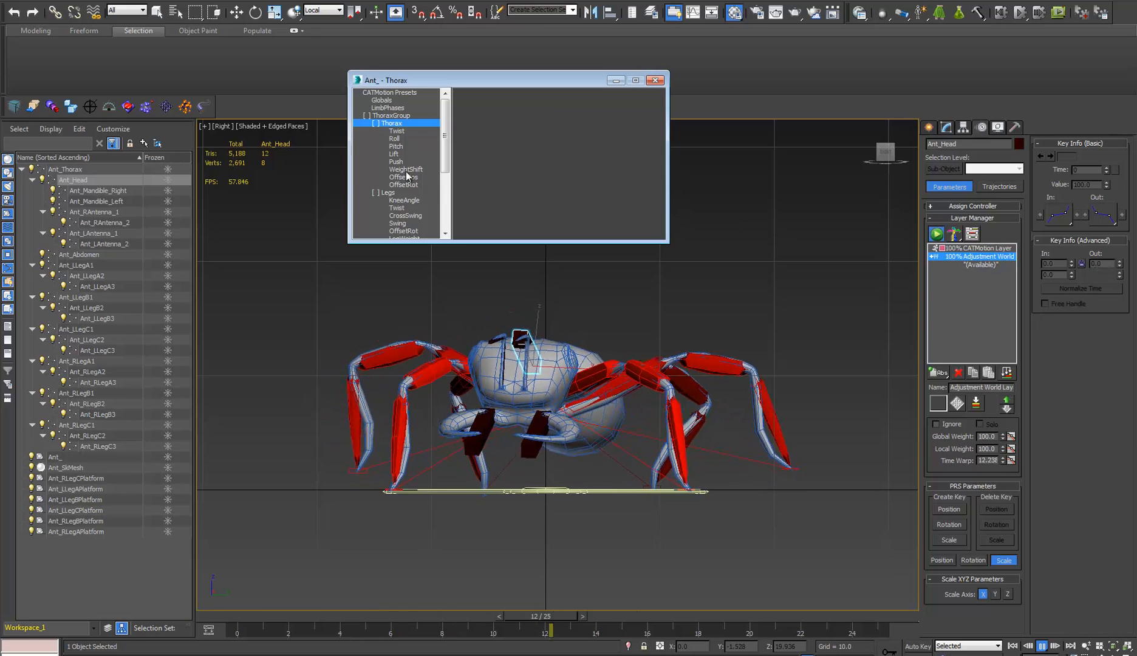
pyautogui.click(404, 169)
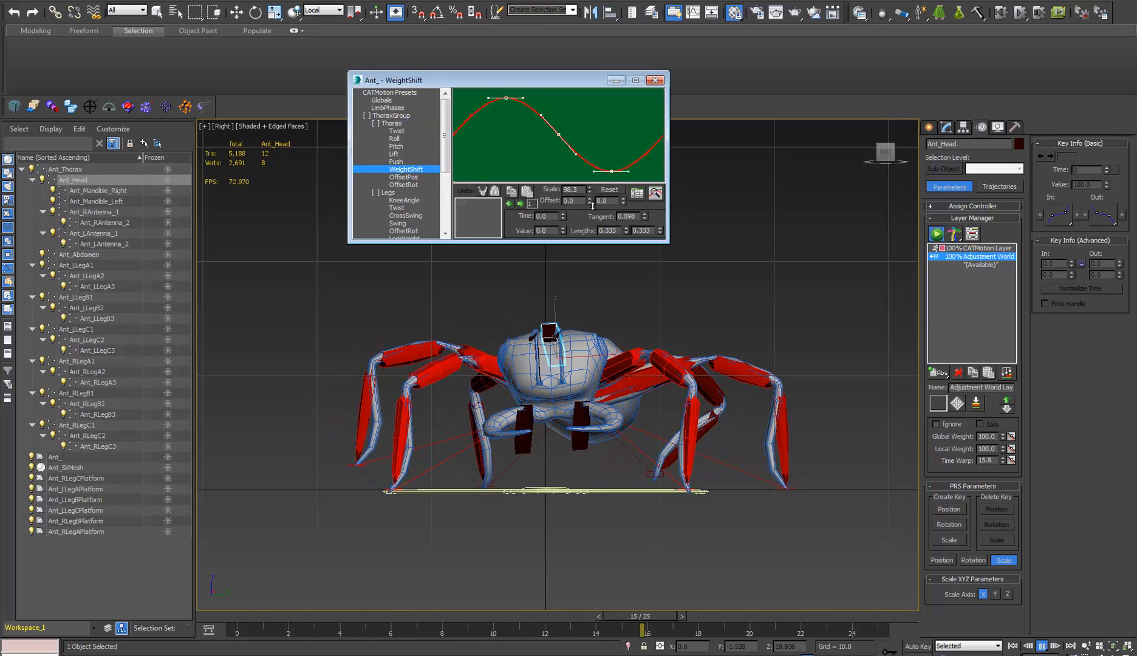
pyautogui.moveTo(590, 188); pyautogui.dragTo(604, 387)
pyautogui.moveTo(628, 655); pyautogui.dragTo(636, 63)
pyautogui.click(401, 131)
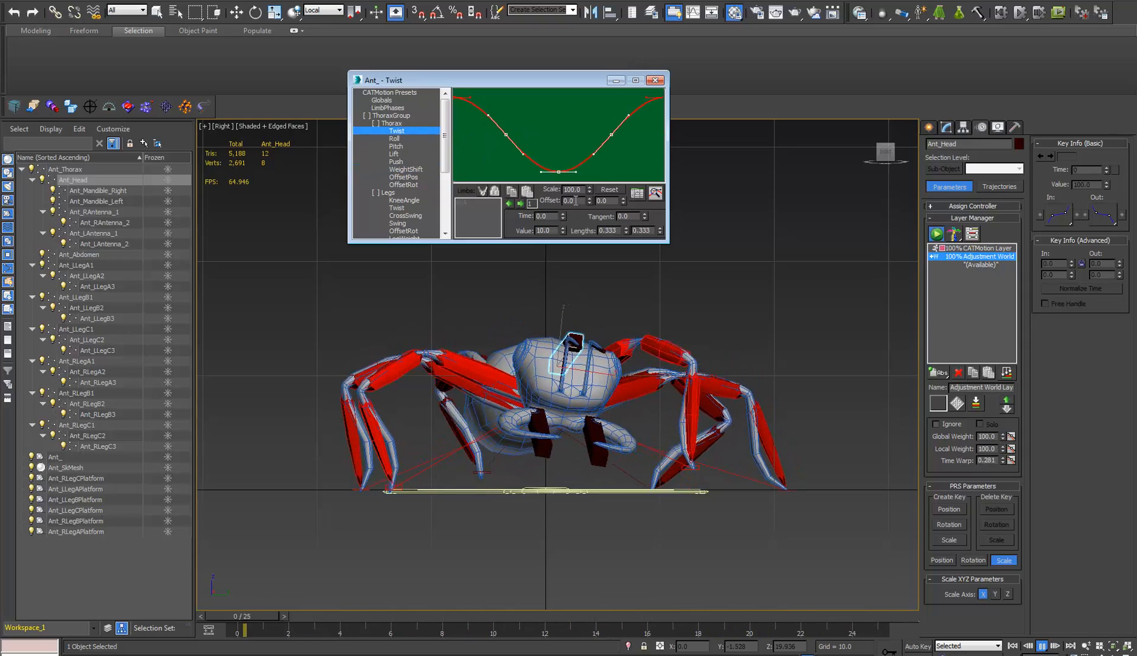
pyautogui.click(607, 189)
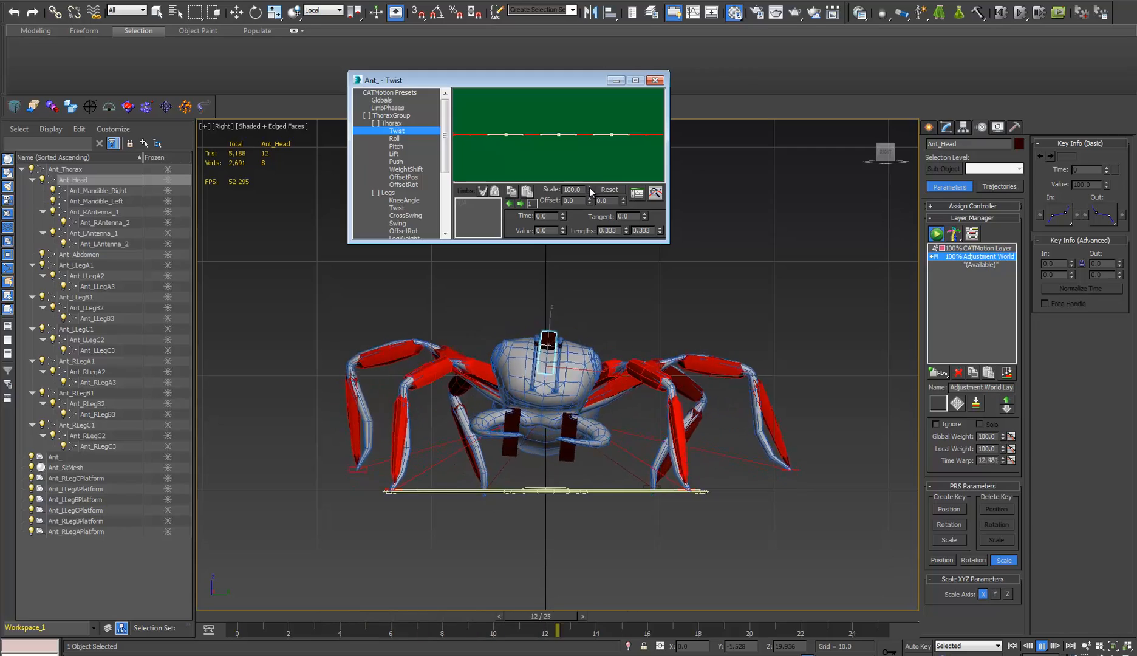
pyautogui.click(604, 188)
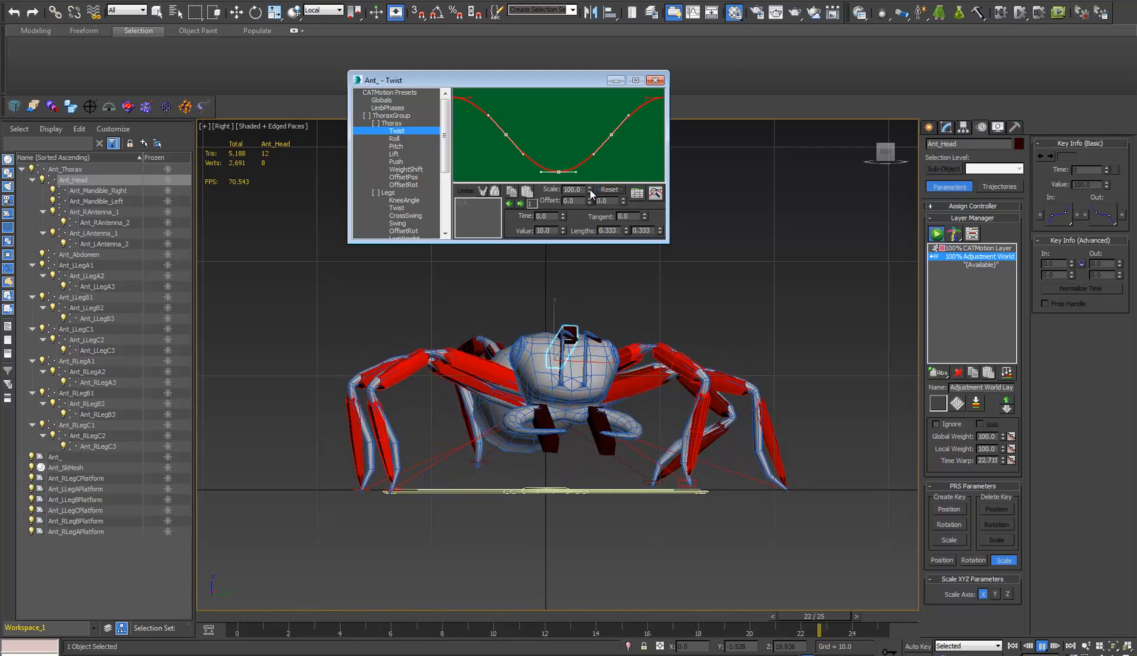
pyautogui.rightClick(589, 189)
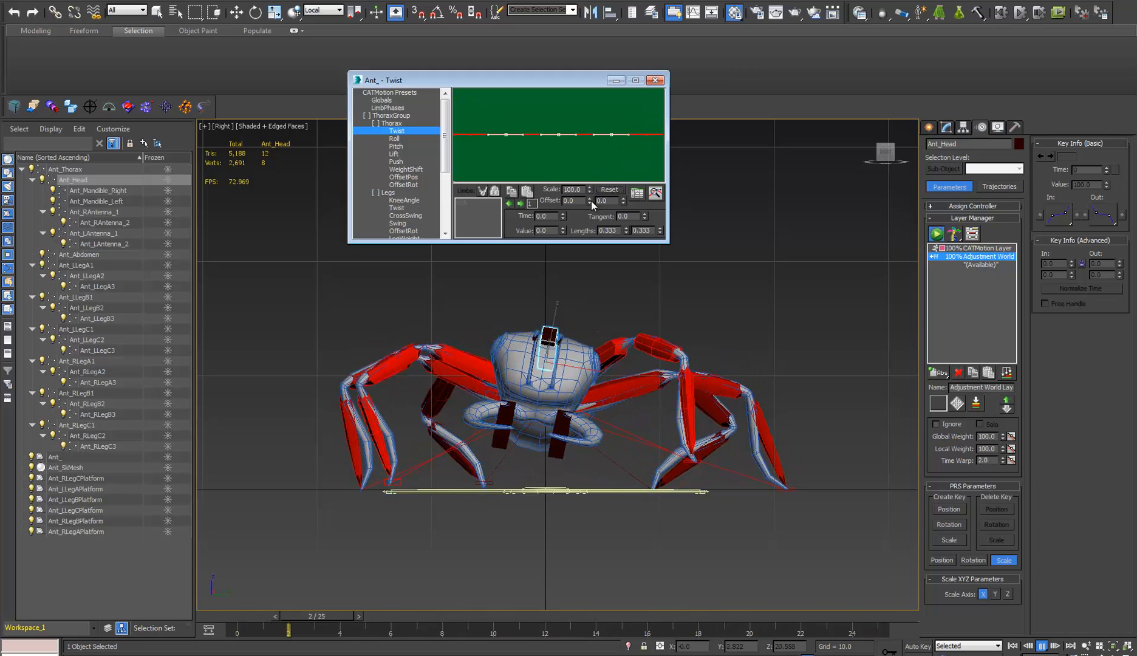
pyautogui.click(605, 190)
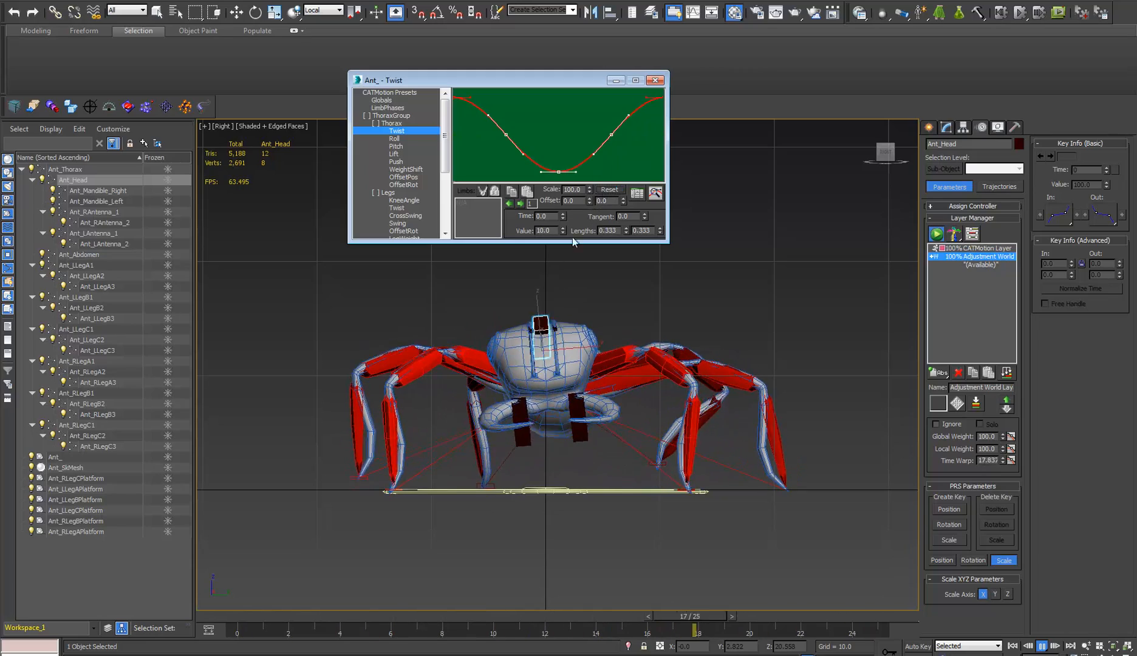
pyautogui.rightClick(591, 187)
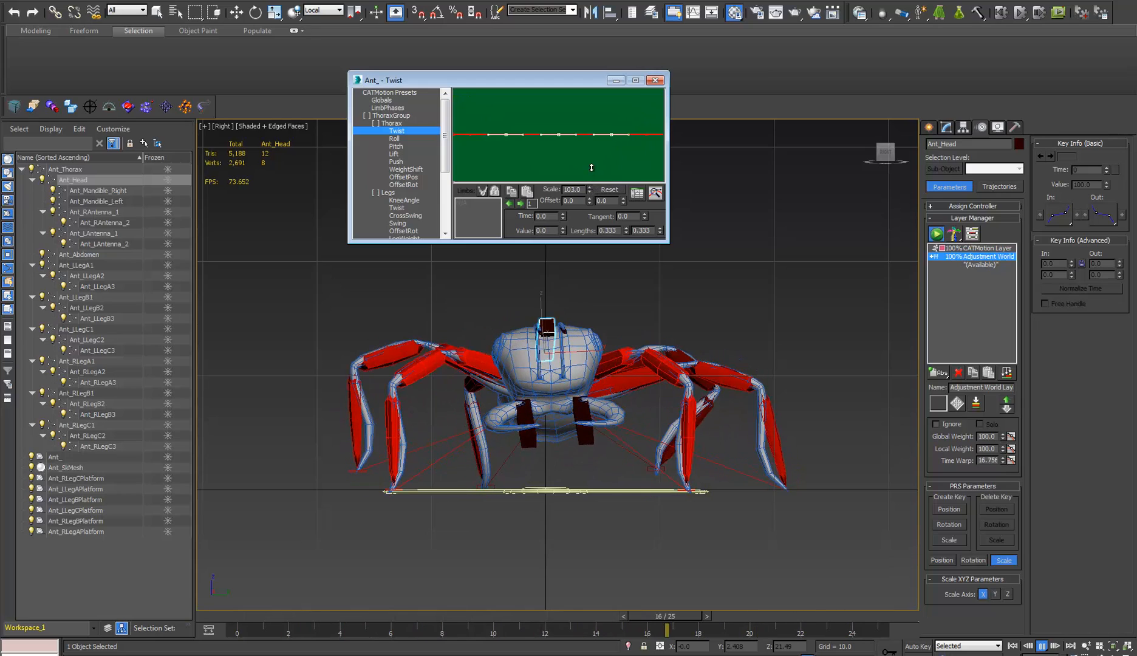
pyautogui.moveTo(590, 187); pyautogui.dragTo(562, 178)
pyautogui.rightClick(562, 179)
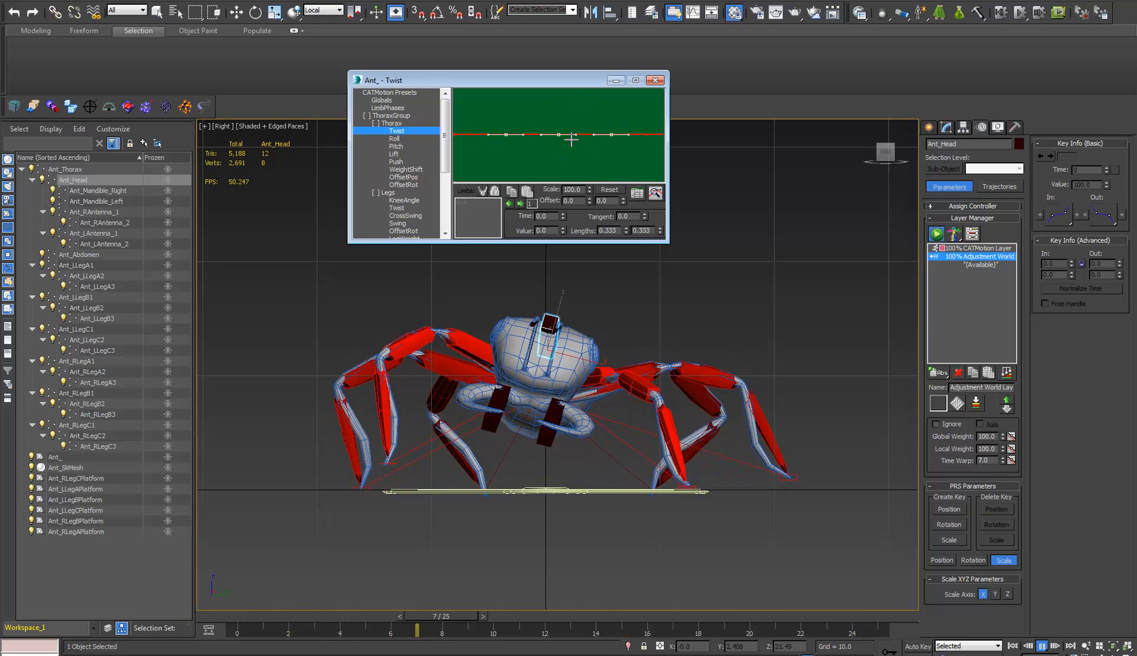
pyautogui.click(609, 189)
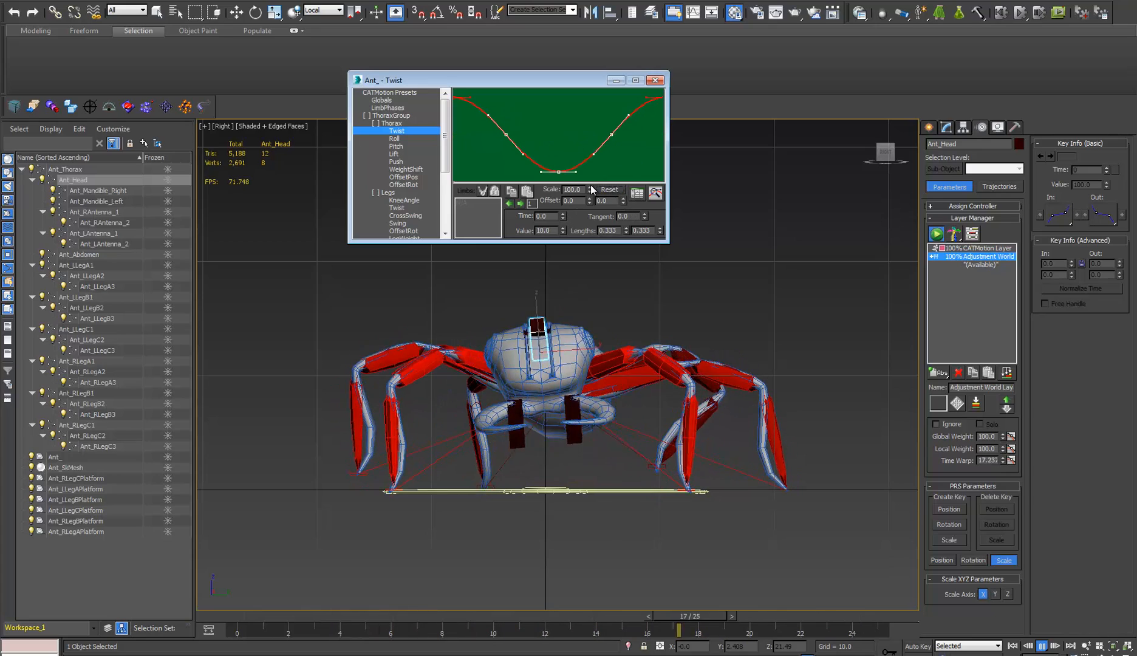
# - Scale the Thorax Twist curve down to about 11.6 and flatten the Thorax Roll curve to a very shallow wave
pyautogui.moveTo(589, 189); pyautogui.dragTo(615, 581)
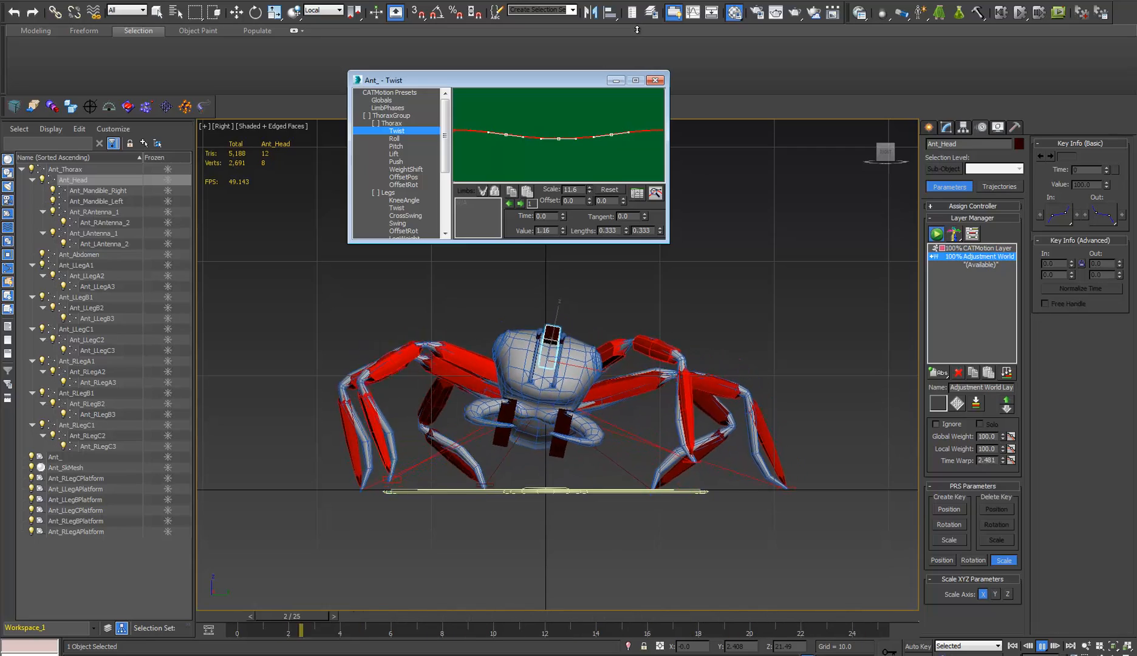
pyautogui.click(408, 138)
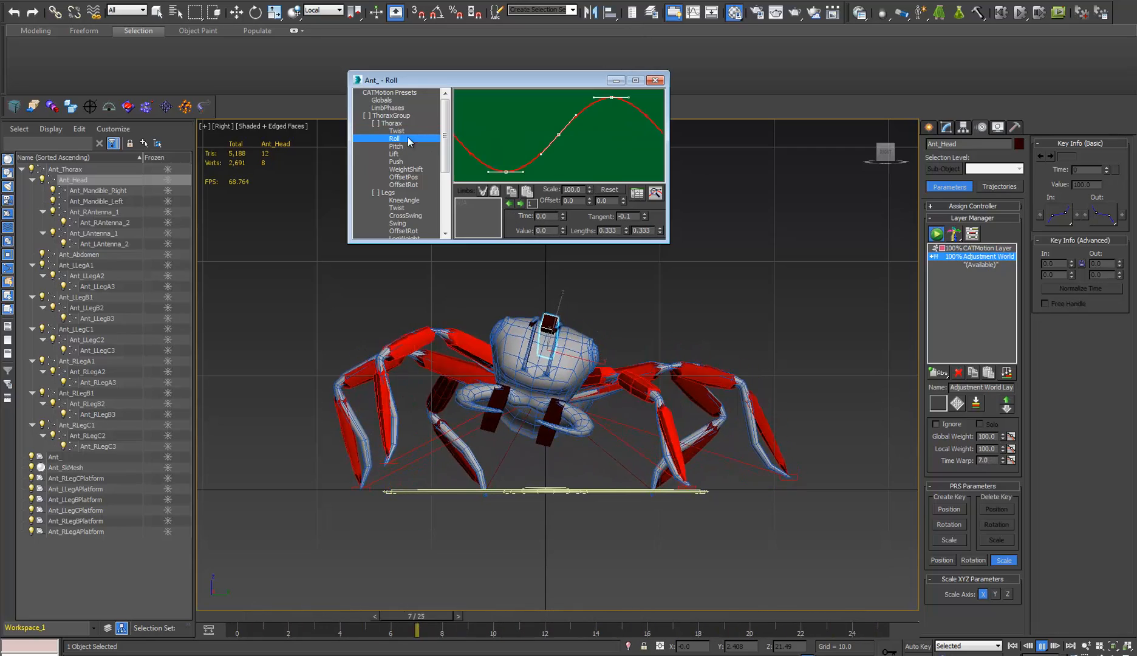
pyautogui.moveTo(589, 187); pyautogui.dragTo(569, 455)
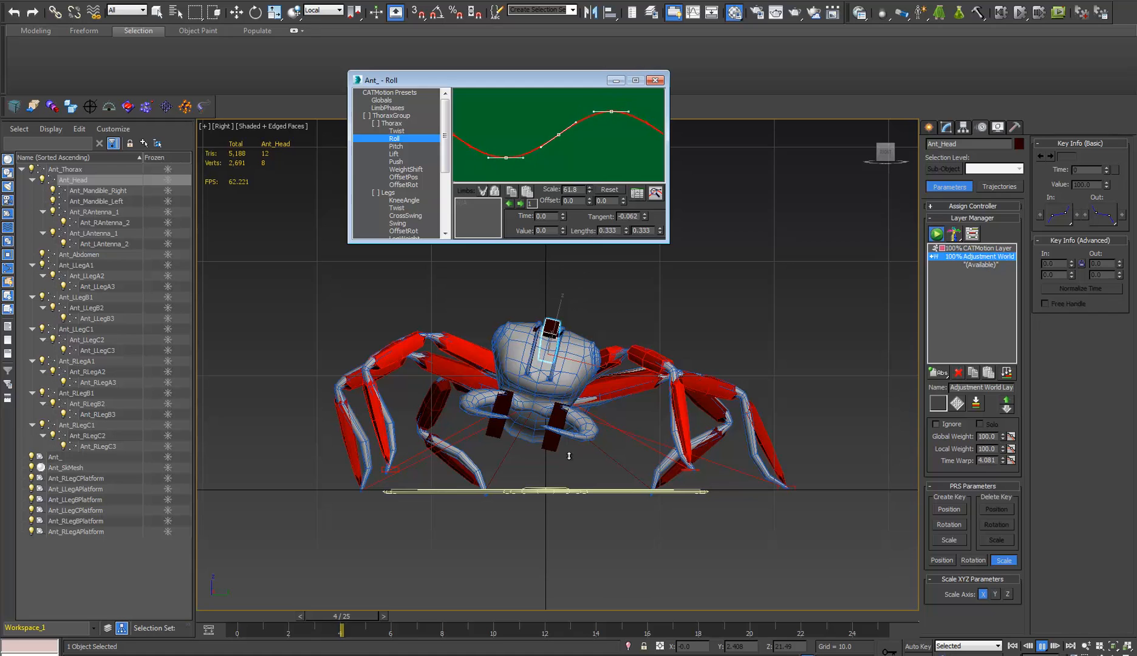
pyautogui.moveTo(588, 80); pyautogui.dragTo(589, 47)
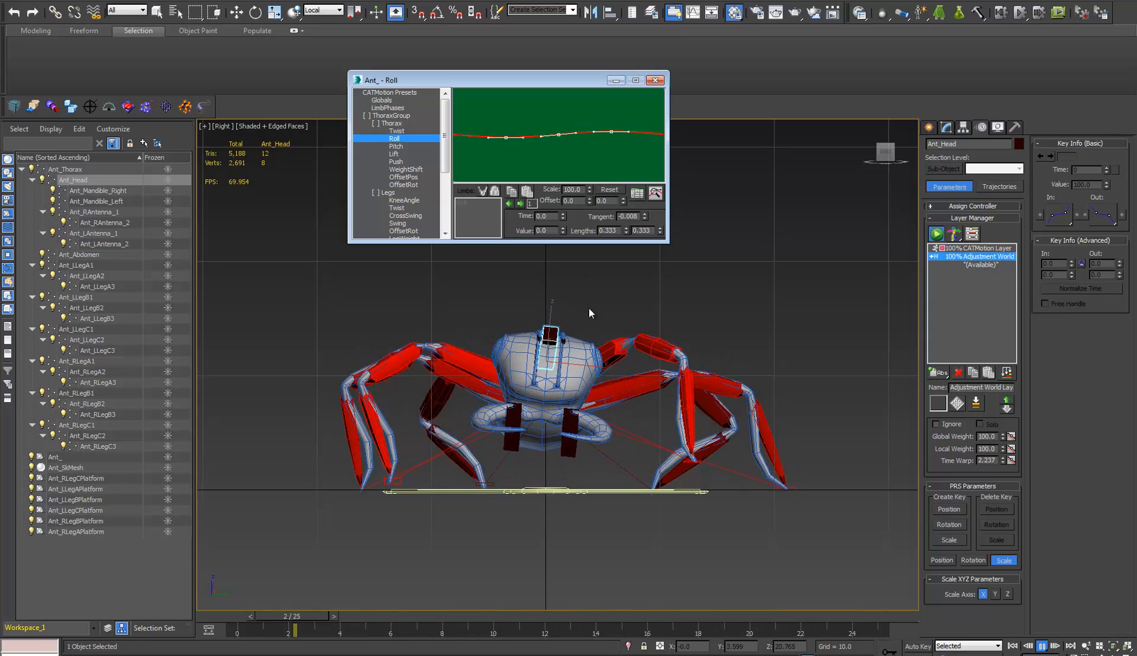
pyautogui.moveTo(577, 404); pyautogui.dragTo(591, 401, button='middle')
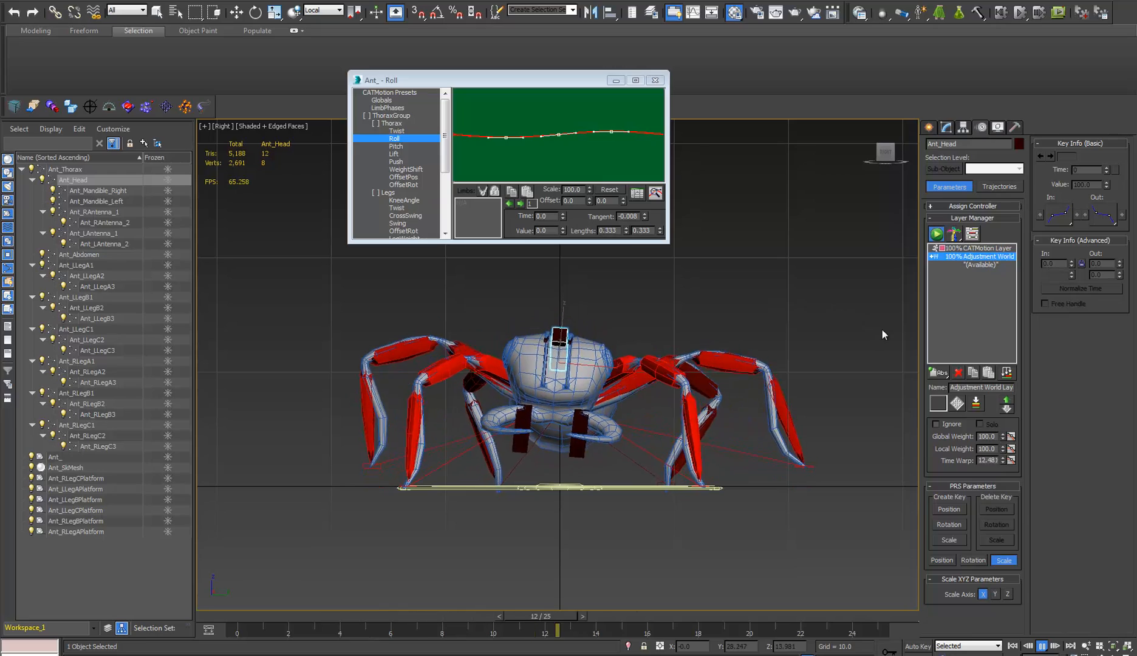
# - Set the stride Direction to 0.5 in the CATMotion Globals
pyautogui.click(390, 100)
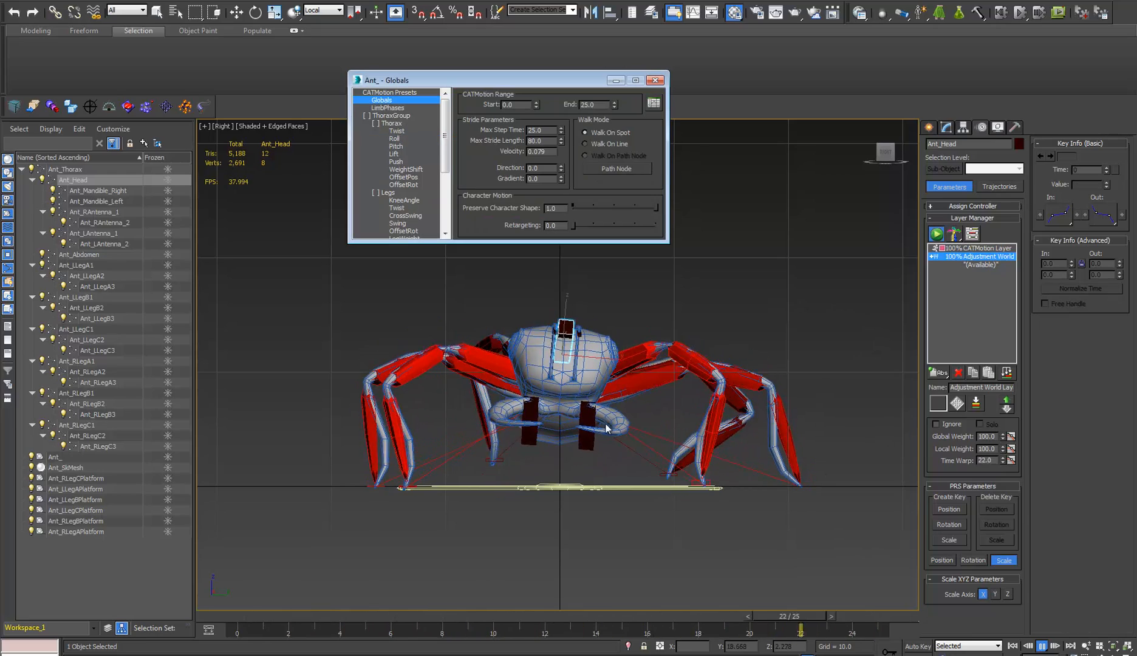
pyautogui.click(554, 167)
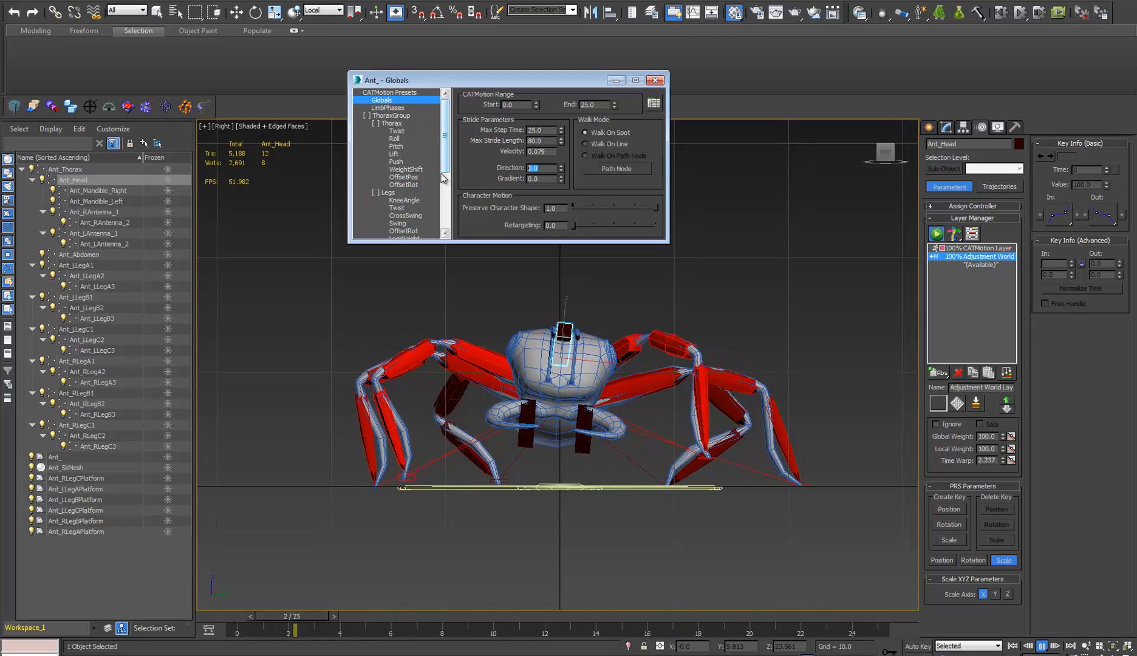
pyautogui.write('.5')
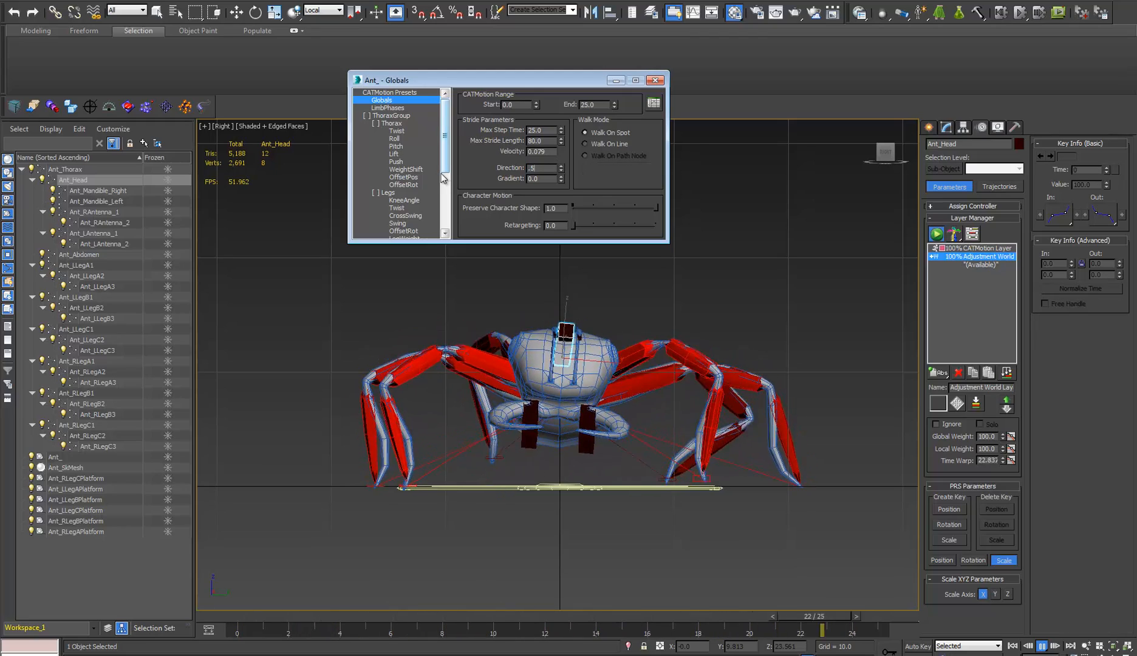
# - Set the stride Direction to 0.25 in the CATMotion Globals
pyautogui.press('Return')
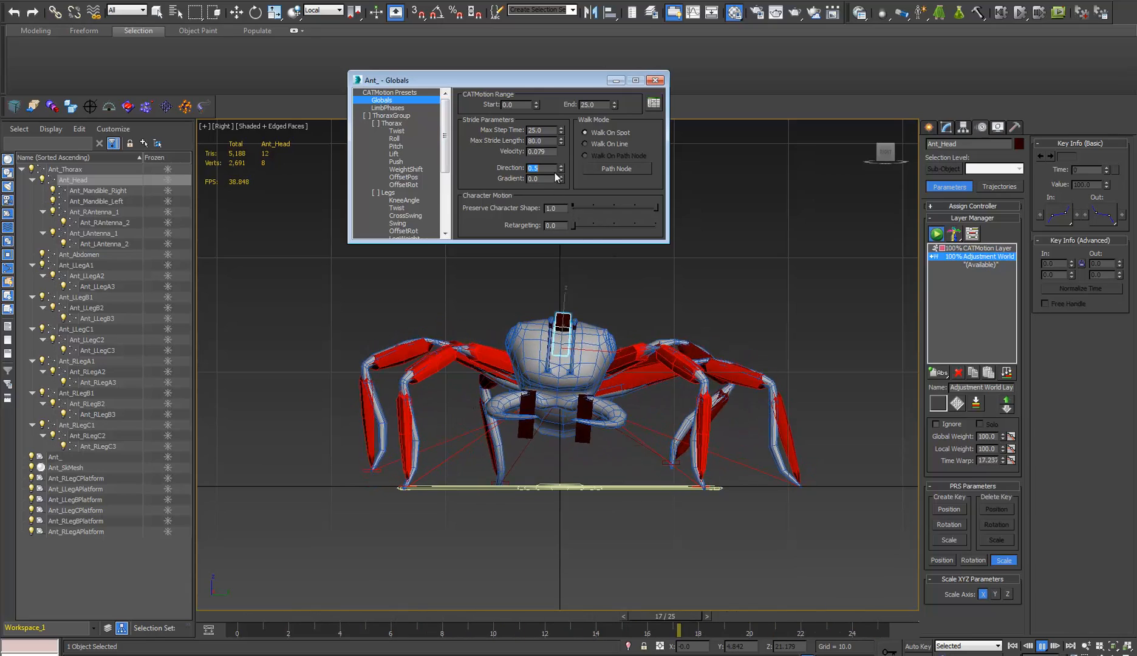
pyautogui.write('.2')
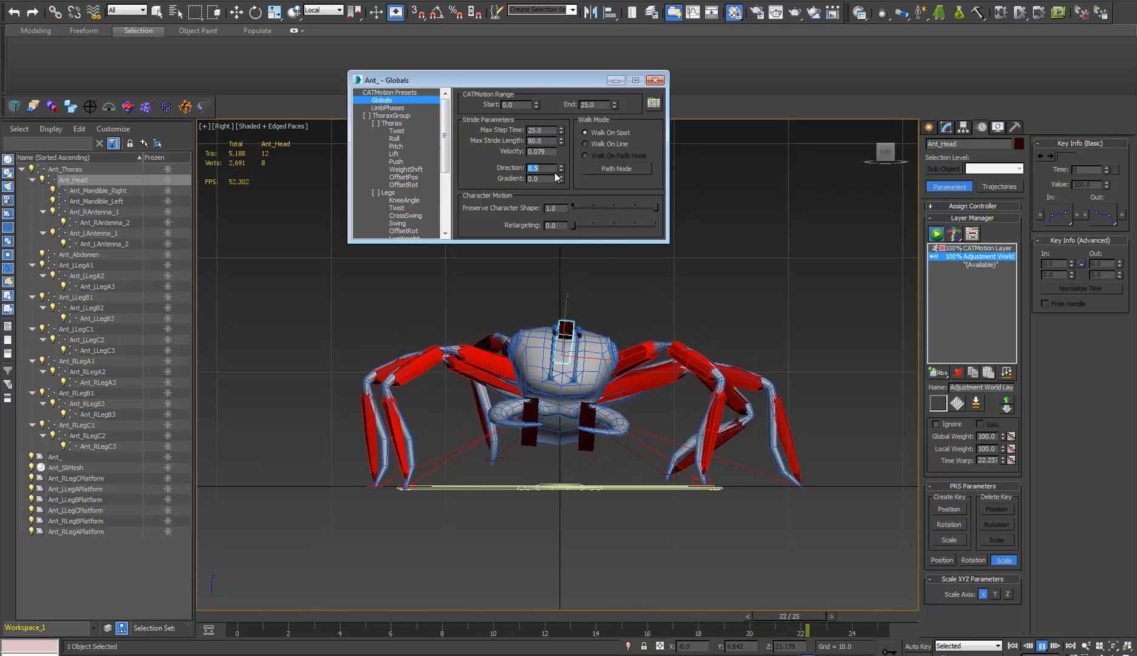
pyautogui.write('5')
pyautogui.press('Return')
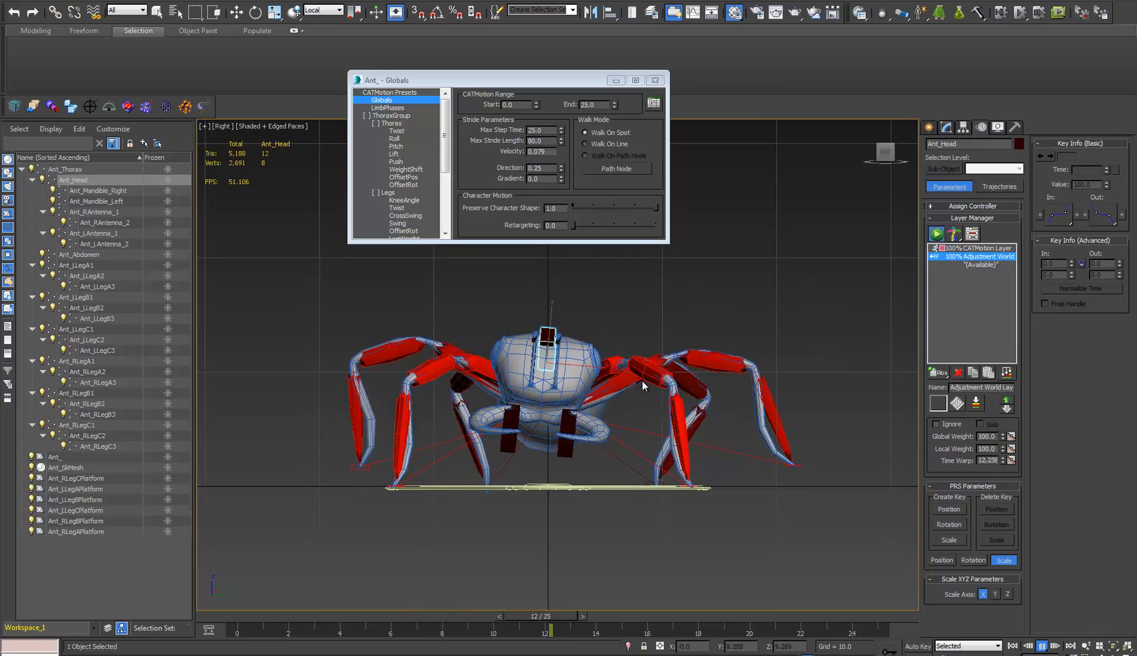
# - Try a stride Direction of 90 in the Perspective view with the adjustment layer ignored, and turn the layer back on
pyautogui.press('p')
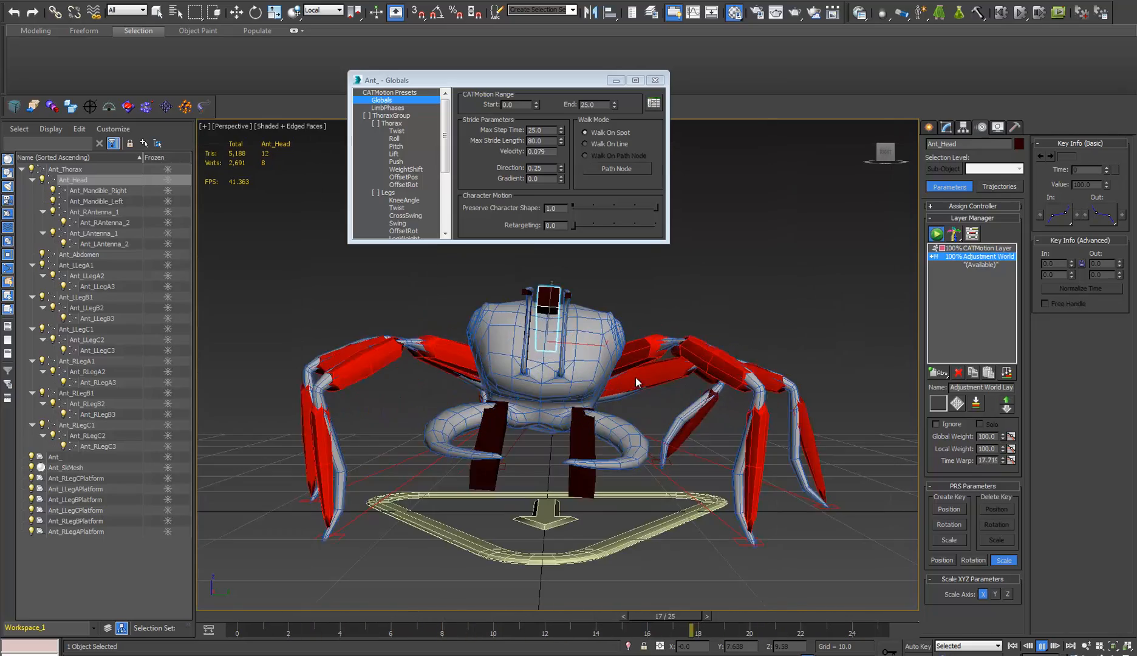
pyautogui.keyDown('alt'); pyautogui.moveTo(638, 379); pyautogui.dragTo(550, 445, button='middle'); pyautogui.keyUp('alt')
pyautogui.scroll(-3, 550, 445)
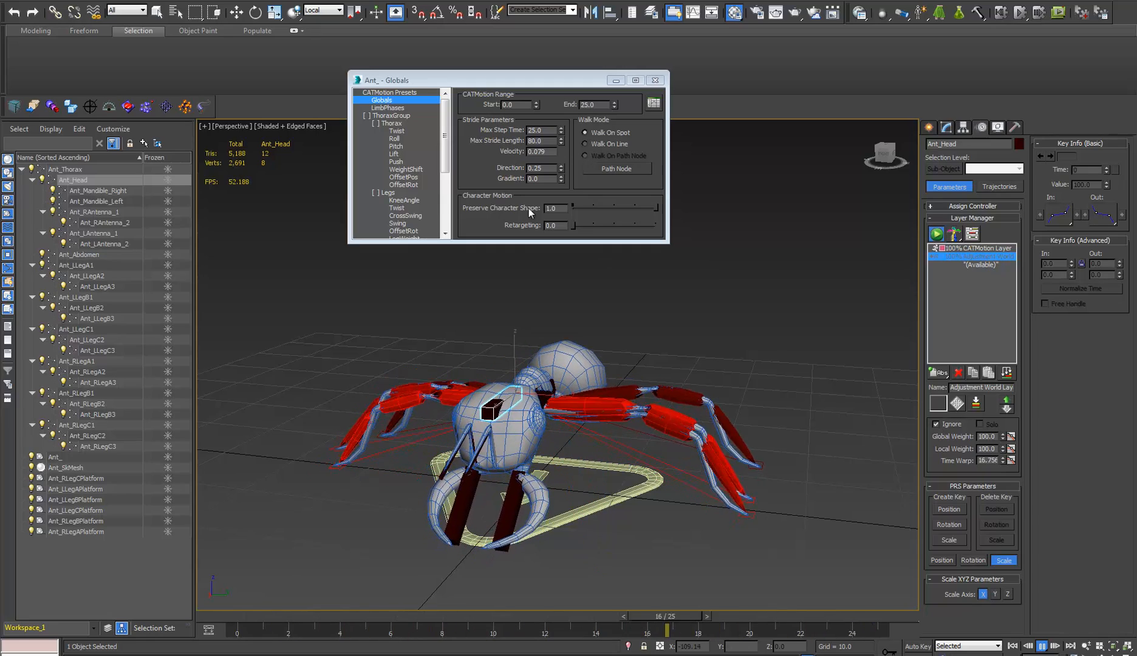
pyautogui.moveTo(548, 169); pyautogui.dragTo(484, 171)
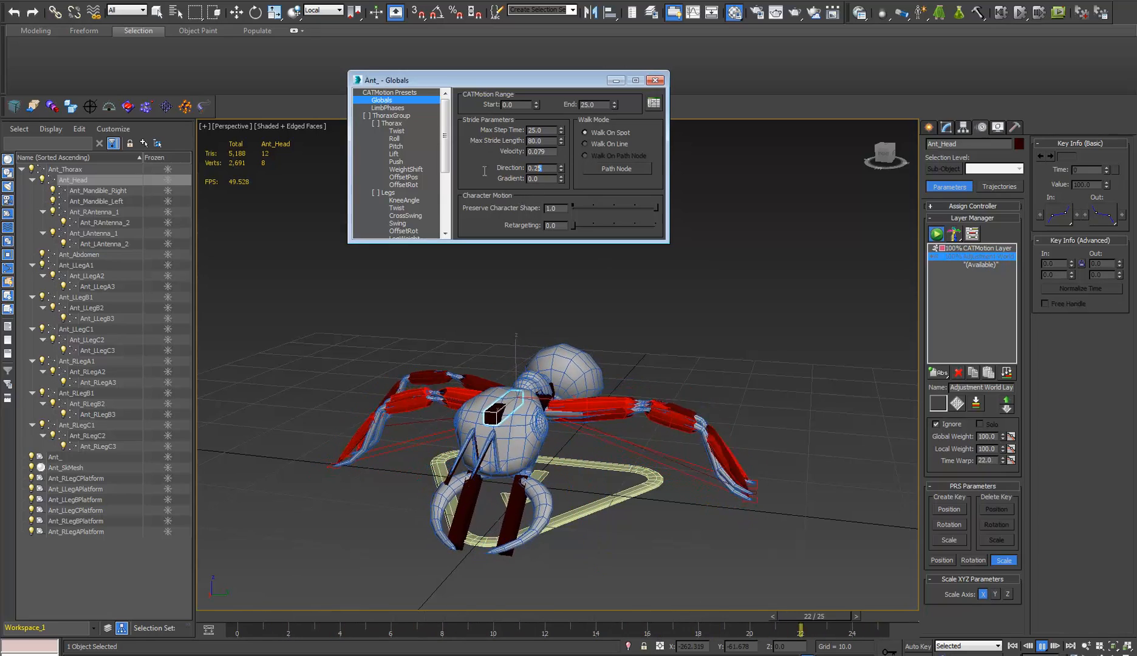
pyautogui.write('90')
pyautogui.press('Return')
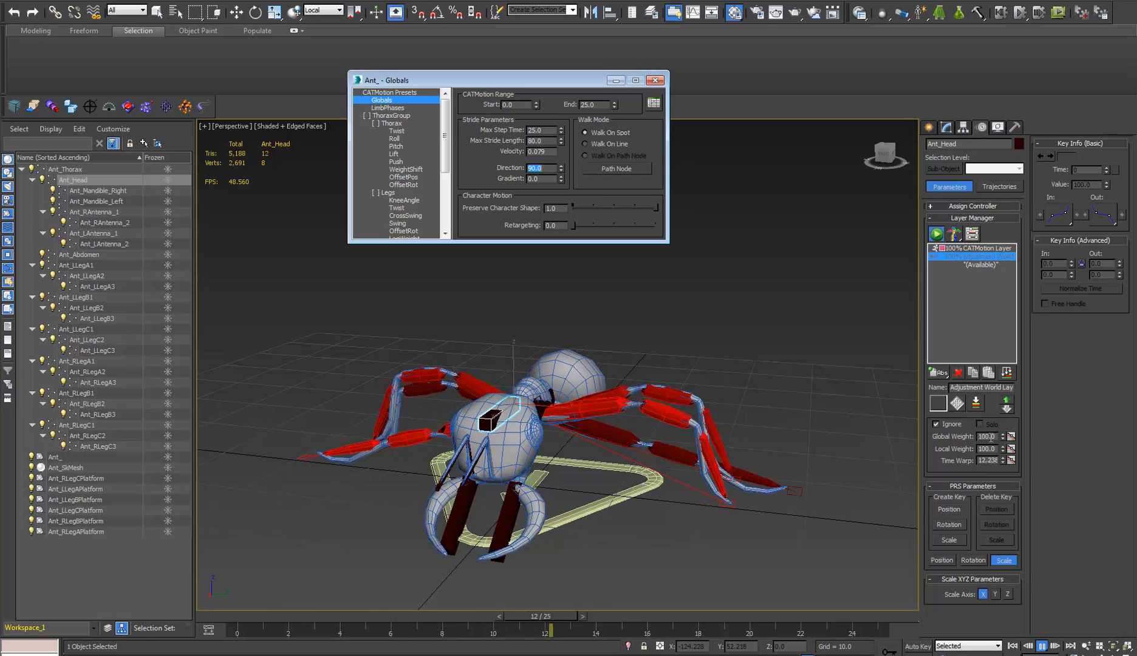
pyautogui.click(936, 424)
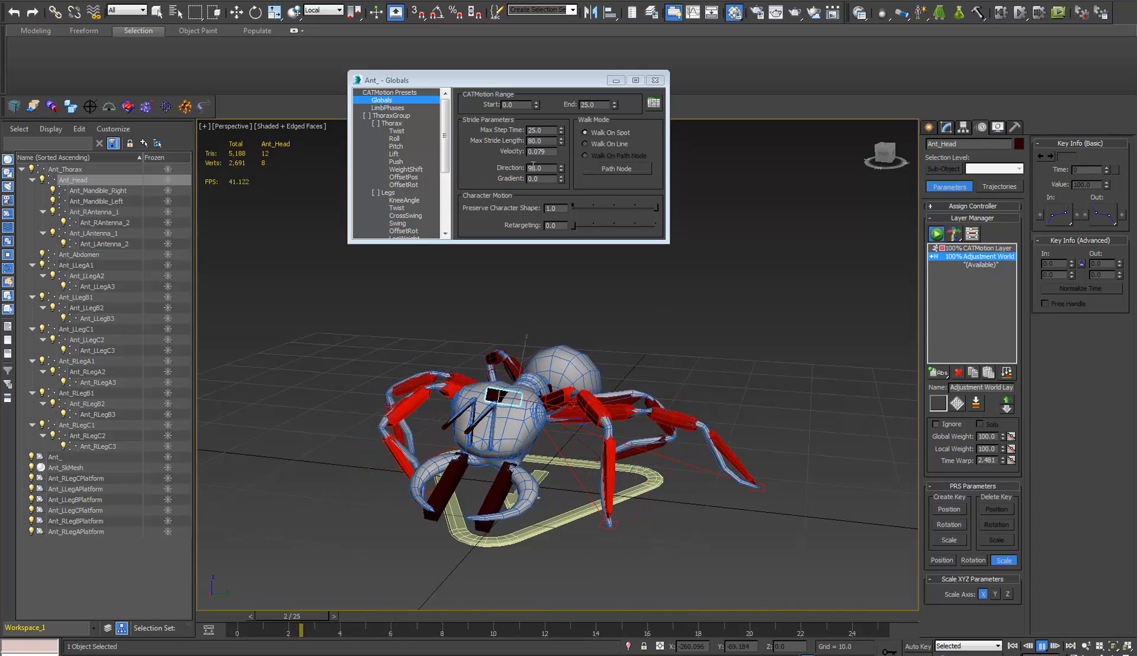
# - Try stride Directions of -90 and 180, viewing the walk cycle from above
pyautogui.click(392, 158)
pyautogui.write('-90')
pyautogui.press('Return')
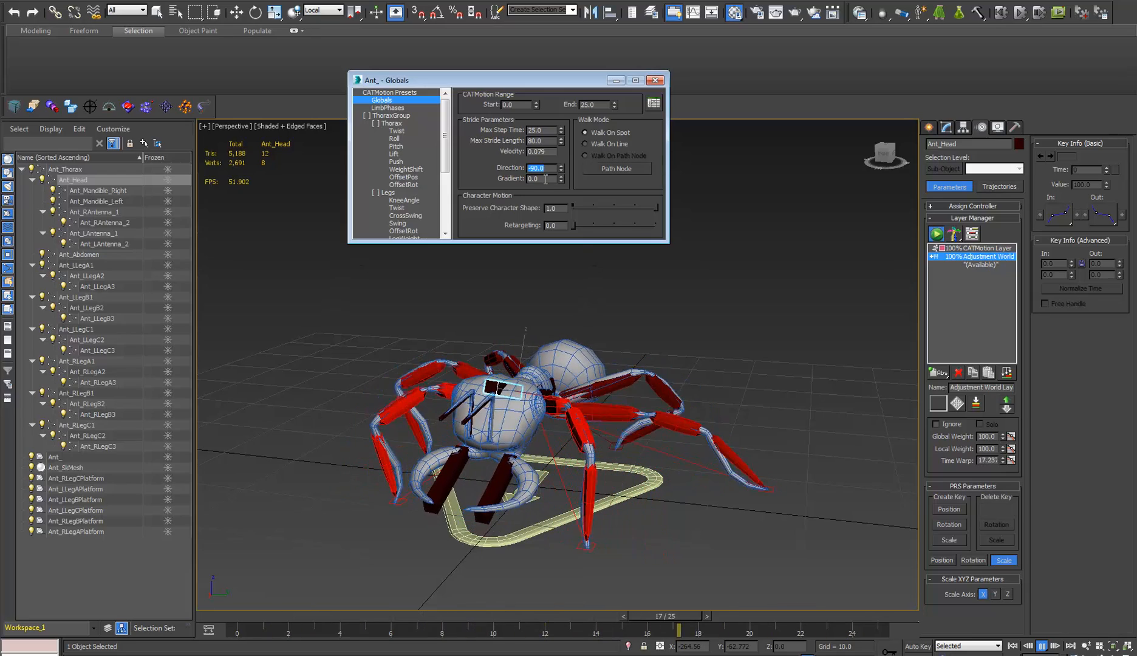
pyautogui.write('180')
pyautogui.press('Return')
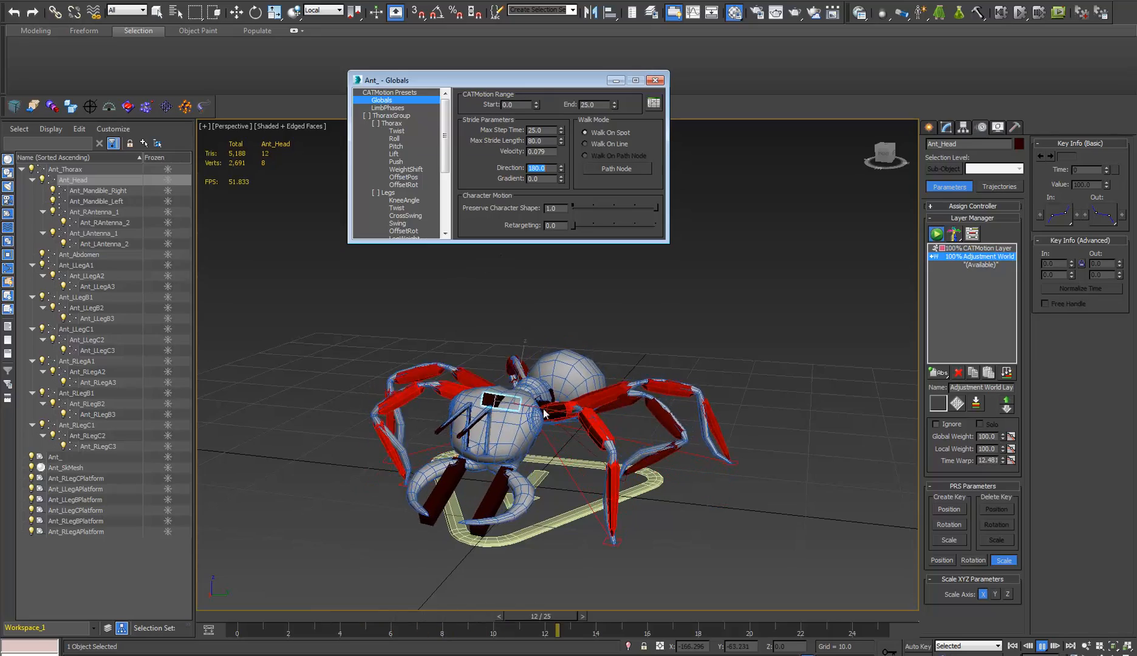
pyautogui.keyDown('alt'); pyautogui.moveTo(573, 447); pyautogui.dragTo(629, 433, button='middle'); pyautogui.keyUp('alt')
pyautogui.moveTo(598, 379); pyautogui.dragTo(601, 451, button='middle')
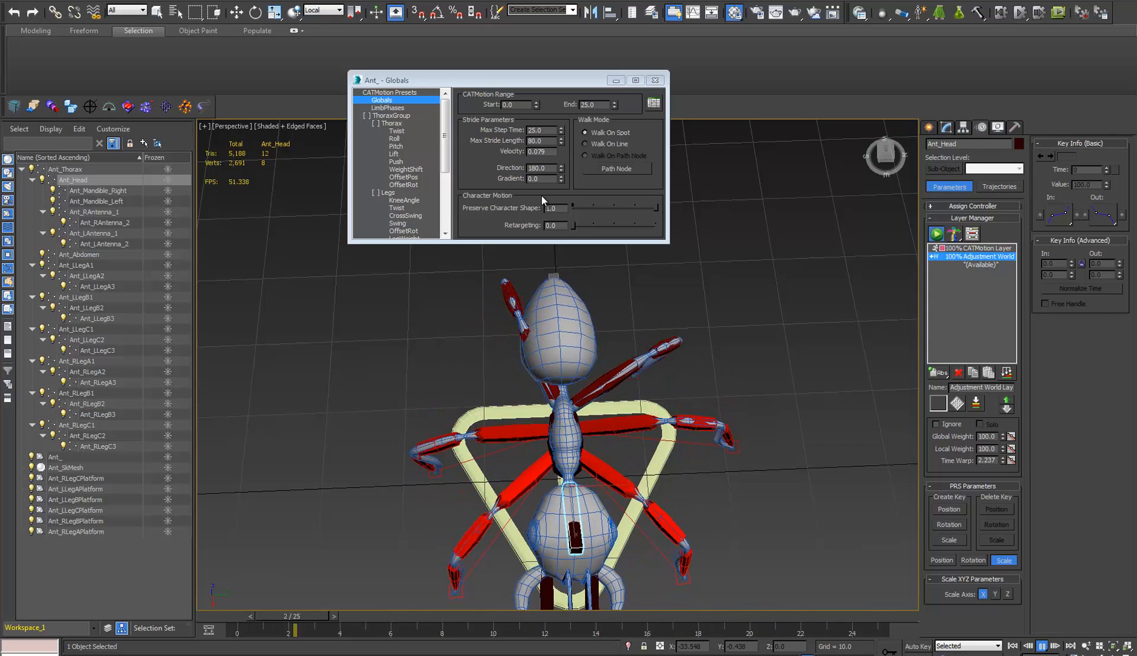
# - Reset the stride Direction to 0 and stop the playback
pyautogui.moveTo(553, 170); pyautogui.dragTo(513, 165)
pyautogui.write('0')
pyautogui.press('Return')
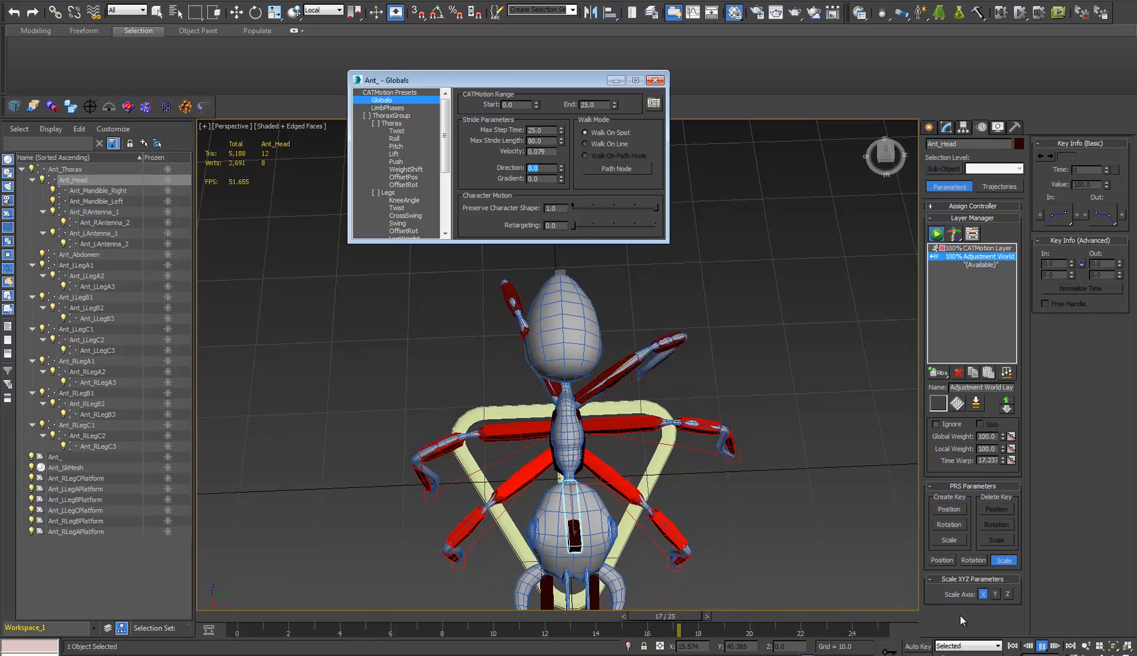
pyautogui.click(1043, 647)
# - Move Ant_RLegCPlatform outward from the abdomen on the ground plane at frame 16, and check the pose at frame 0
pyautogui.press('e')
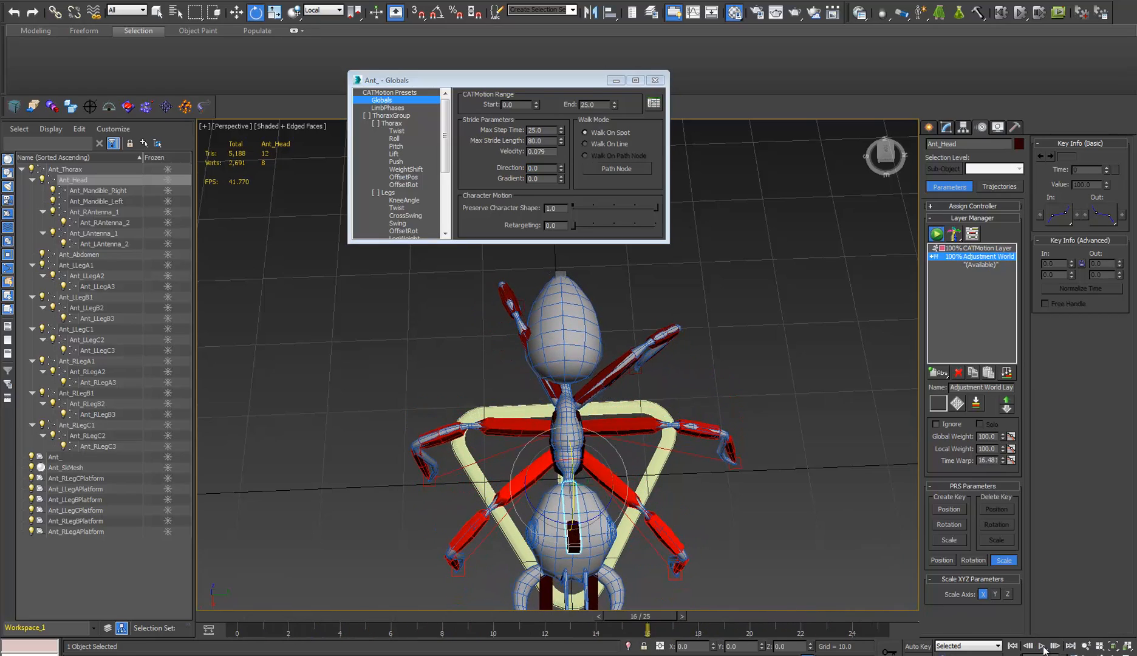
pyautogui.moveTo(492, 358); pyautogui.dragTo(546, 307, button='middle')
pyautogui.click(539, 304)
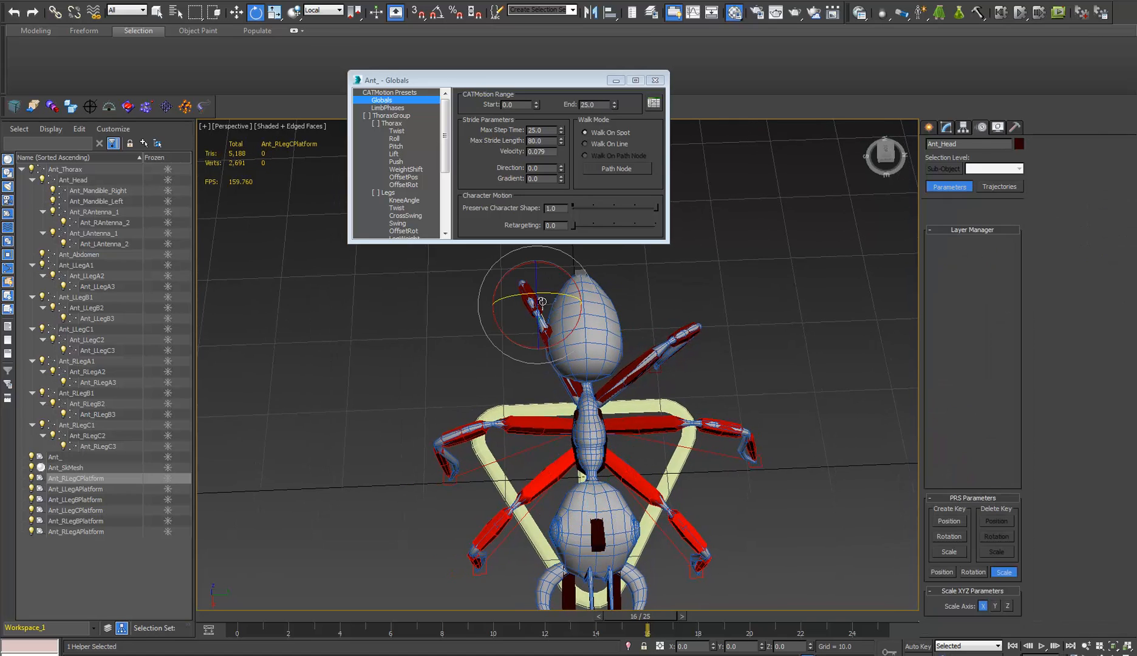
pyautogui.press('w')
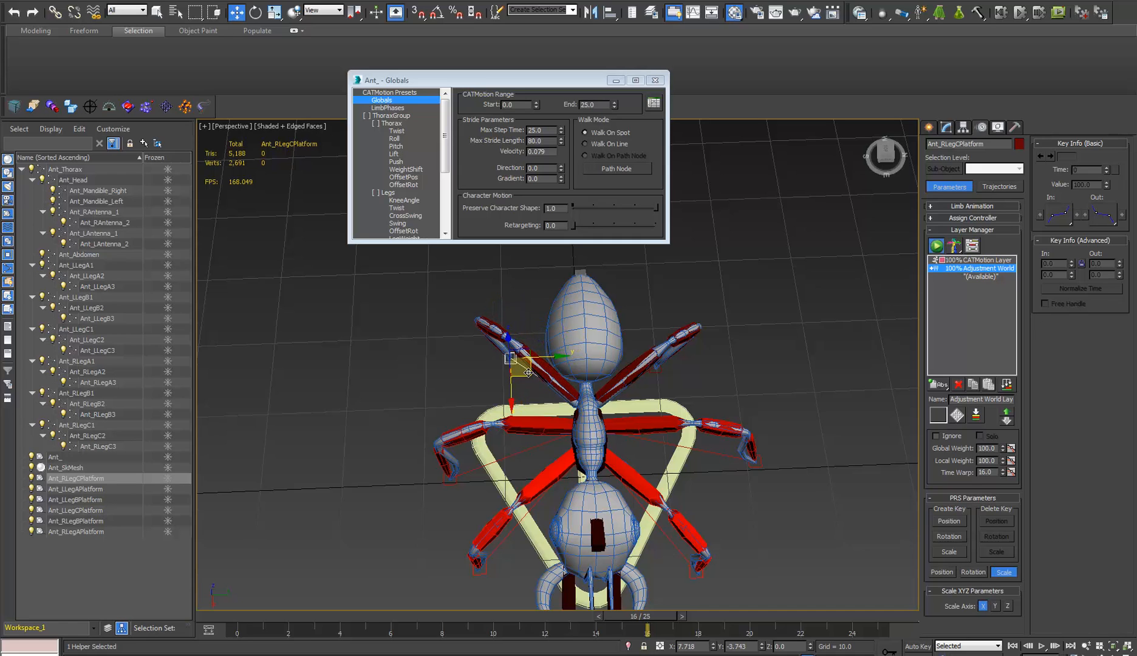
pyautogui.keyDown('alt'); pyautogui.moveTo(528, 372); pyautogui.dragTo(657, 269, button='middle'); pyautogui.keyUp('alt')
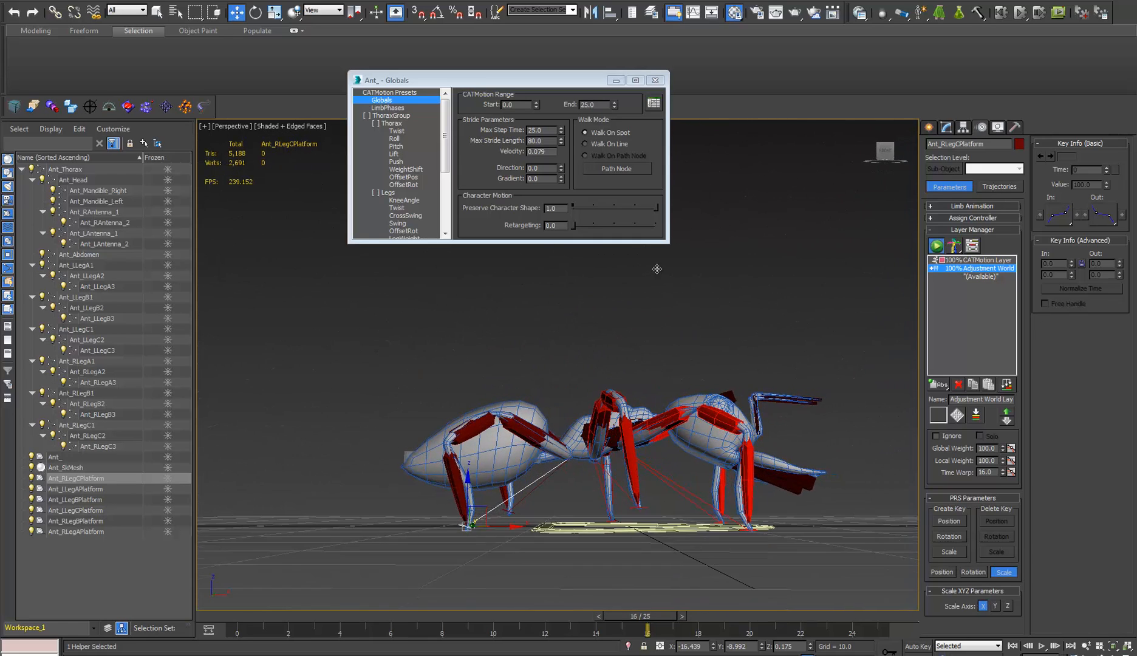
pyautogui.moveTo(653, 413); pyautogui.dragTo(636, 390, button='middle')
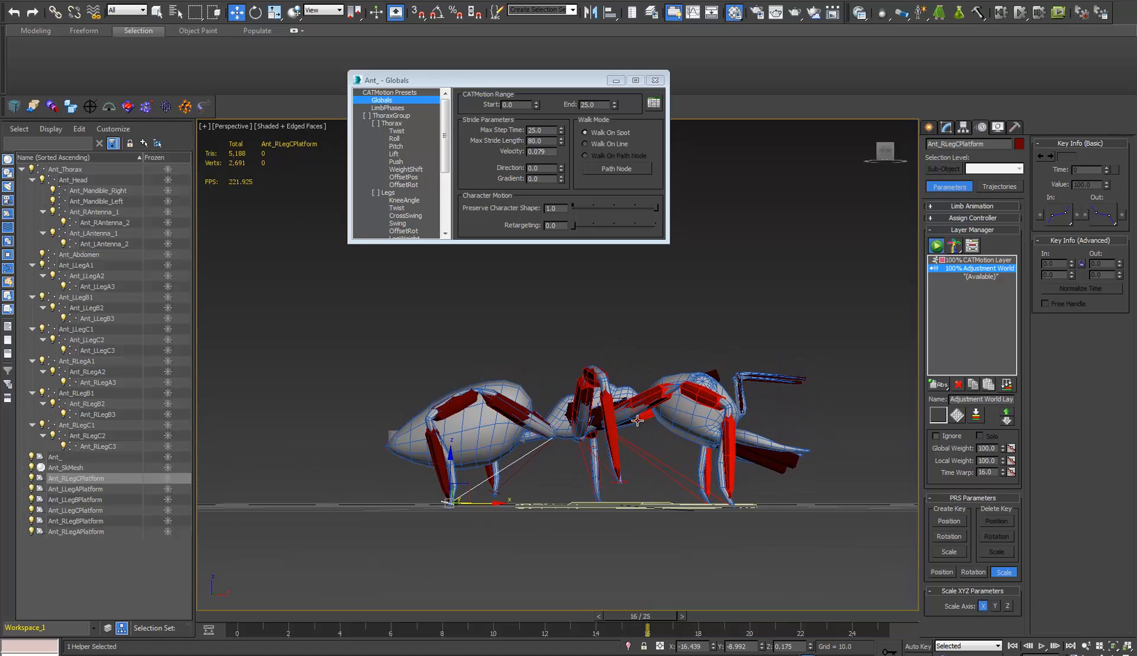
pyautogui.moveTo(662, 611); pyautogui.dragTo(243, 650)
pyautogui.keyDown('alt'); pyautogui.moveTo(583, 364); pyautogui.dragTo(540, 378, button='middle'); pyautogui.keyUp('alt')
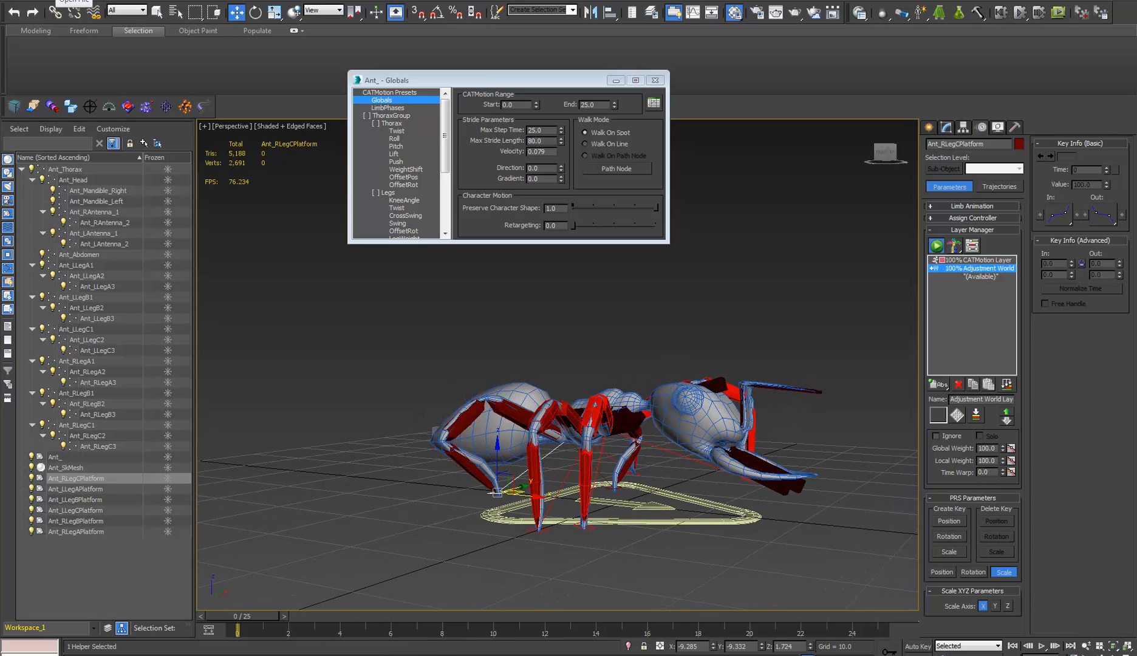
# - Save the scene as Ant_UE4_walk.max in the Ant_Animation folder
pyautogui.click(12, 1)
pyautogui.click(51, 111)
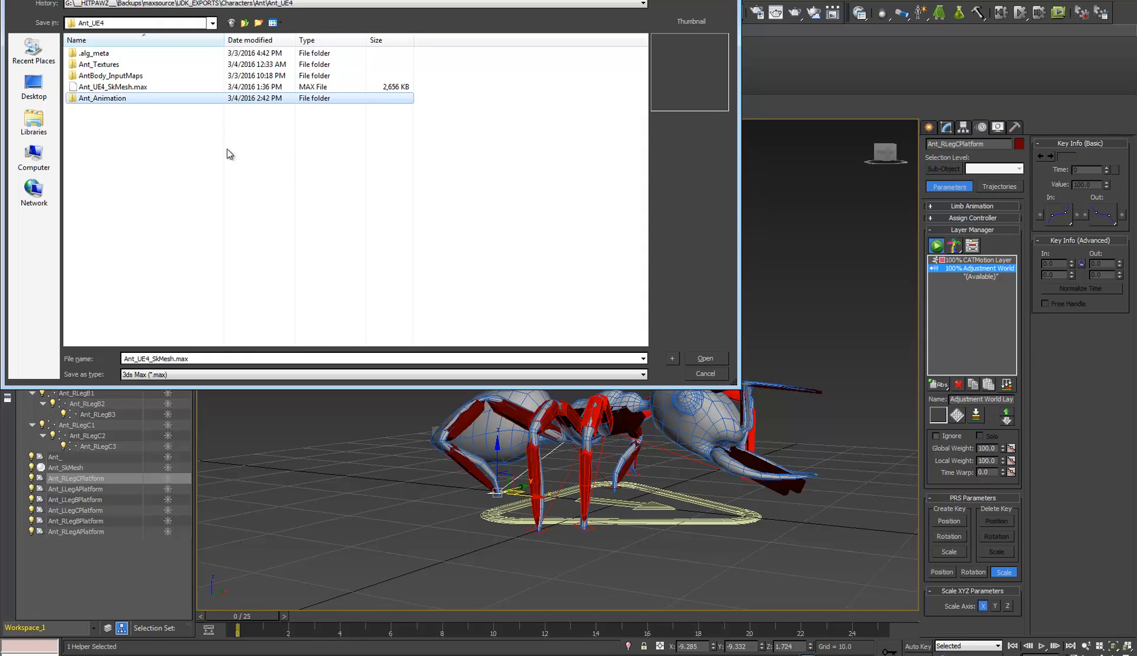
pyautogui.doubleClick(107, 100)
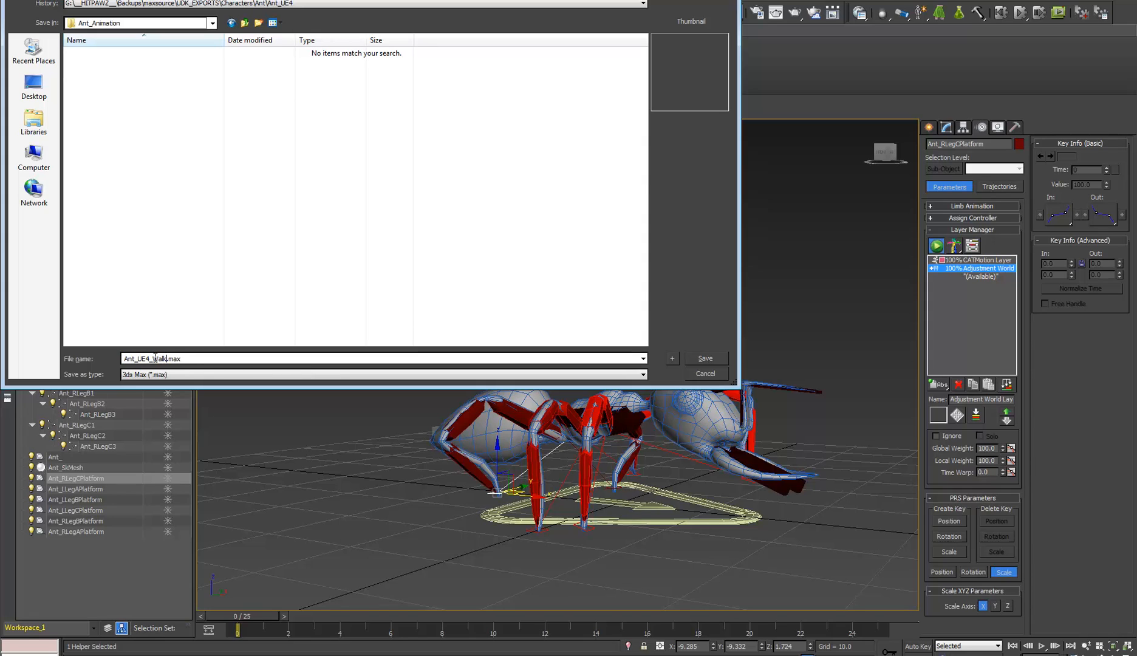
pyautogui.press('Return')
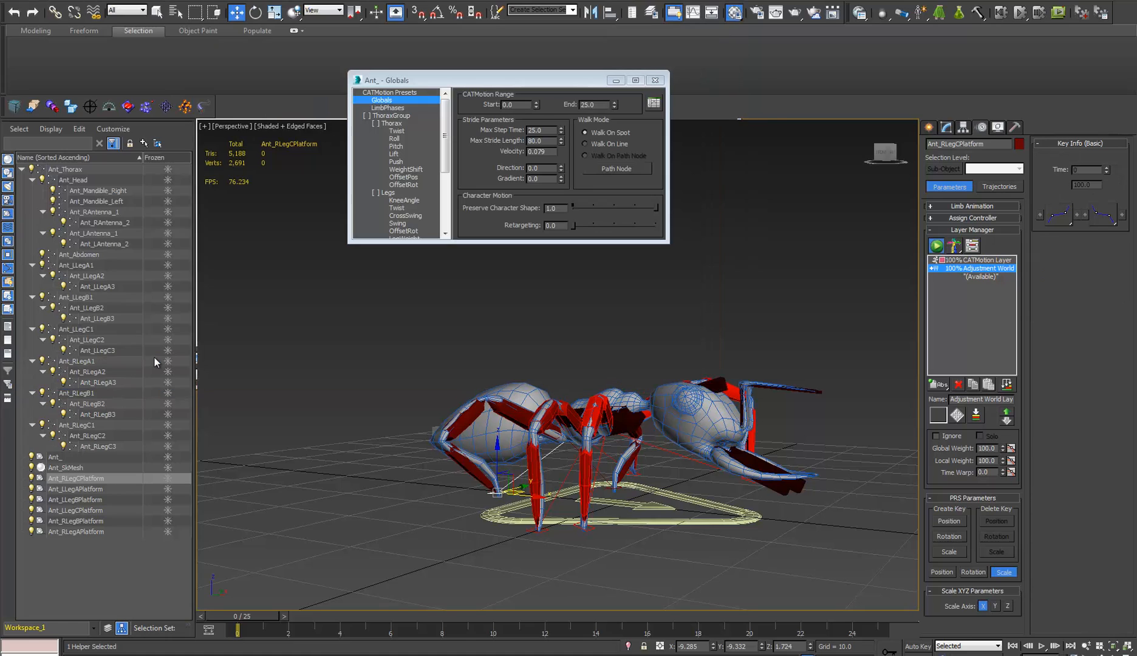
# - Rotate Ant_RLegC3 about -35 degrees on its Y axis at frame 0 and check the leg from the side
pyautogui.moveTo(644, 462); pyautogui.dragTo(539, 453, button='middle')
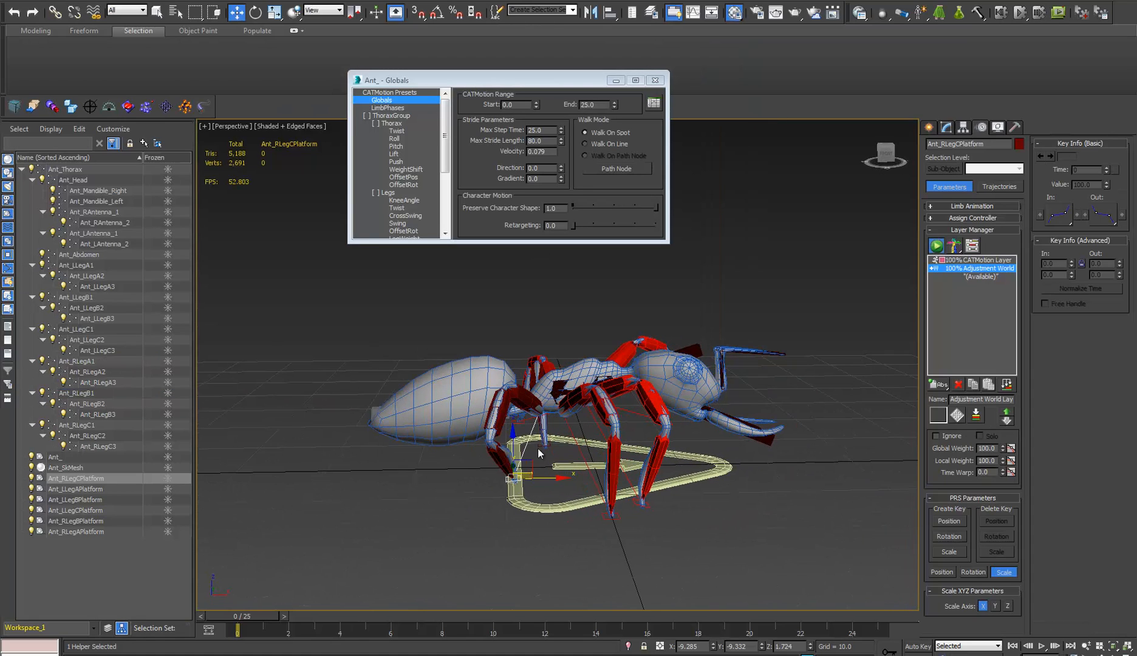
pyautogui.click(497, 461)
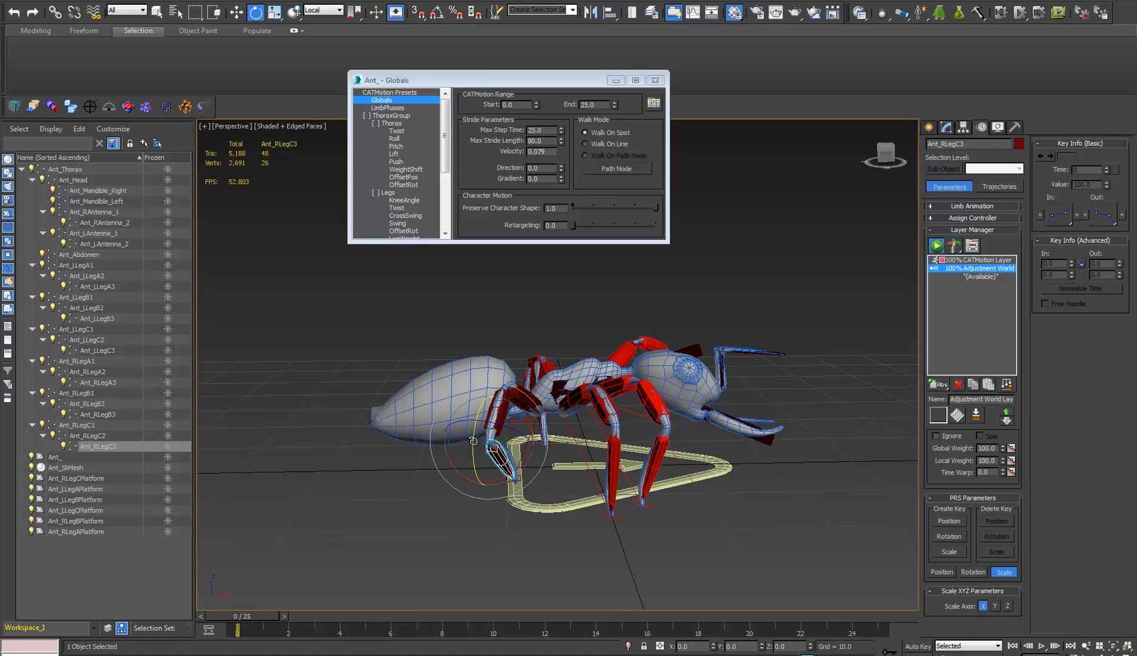
pyautogui.moveTo(477, 426); pyautogui.dragTo(482, 409)
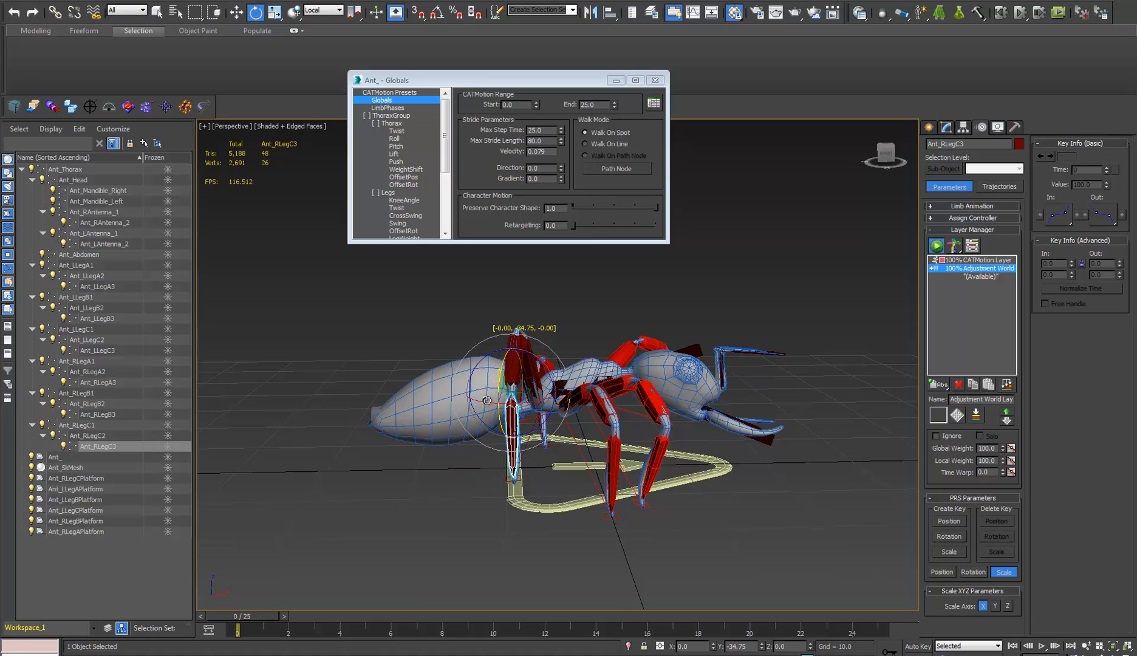
pyautogui.keyDown('alt'); pyautogui.moveTo(586, 420); pyautogui.dragTo(567, 433, button='middle'); pyautogui.keyUp('alt')
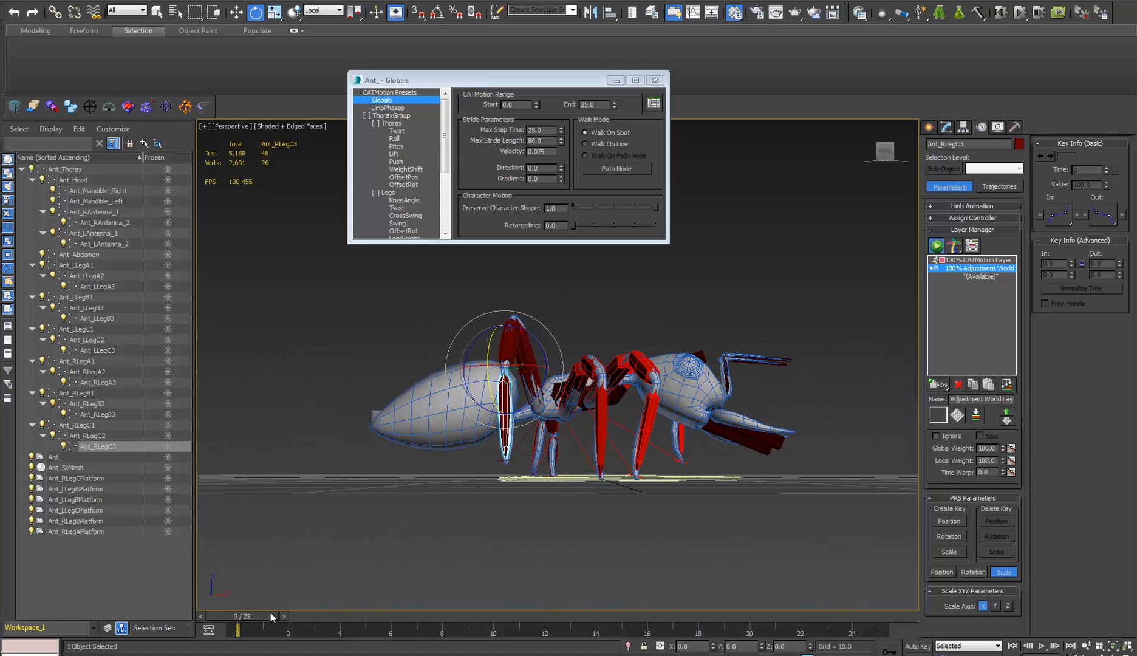
# - At frame 13, rotate Ant_RLegC3 about -4 degrees on its Y axis and reposition Ant_RLegCPlatform
pyautogui.moveTo(270, 612); pyautogui.dragTo(584, 616)
pyautogui.press('e')
pyautogui.keyDown('alt'); pyautogui.moveTo(514, 523); pyautogui.dragTo(484, 430, button='middle'); pyautogui.keyUp('alt')
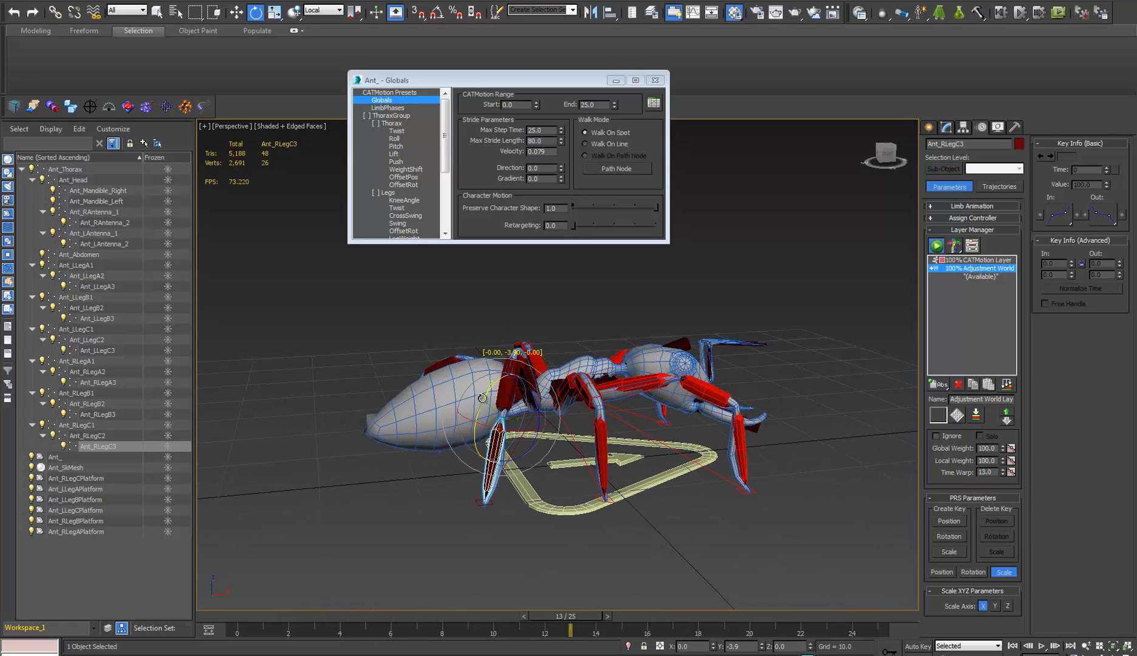
pyautogui.click(477, 507)
pyautogui.press('w')
pyautogui.keyDown('alt'); pyautogui.moveTo(477, 507); pyautogui.dragTo(415, 570, button='middle'); pyautogui.keyUp('alt')
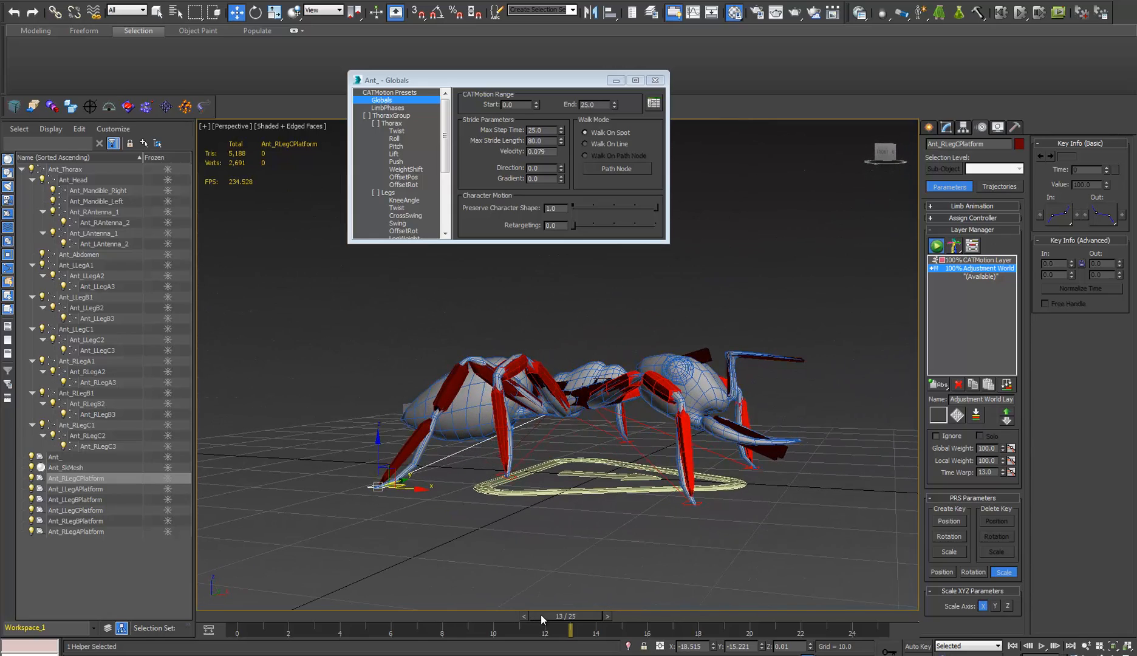
# - At frame 23, rotate Ant_RLegB3 about -34 degrees on its Y axis
pyautogui.moveTo(542, 615); pyautogui.dragTo(814, 604)
pyautogui.press('w')
pyautogui.click(463, 359)
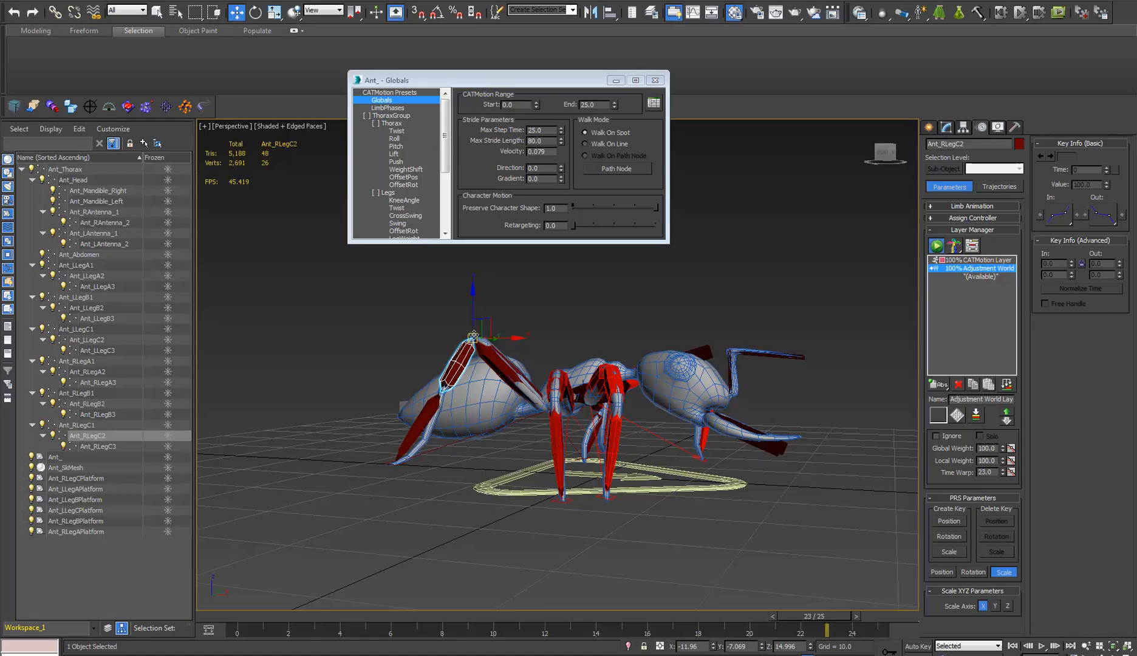
pyautogui.keyDown('alt'); pyautogui.moveTo(473, 335); pyautogui.dragTo(682, 457, button='middle'); pyautogui.keyUp('alt')
pyautogui.click(676, 433)
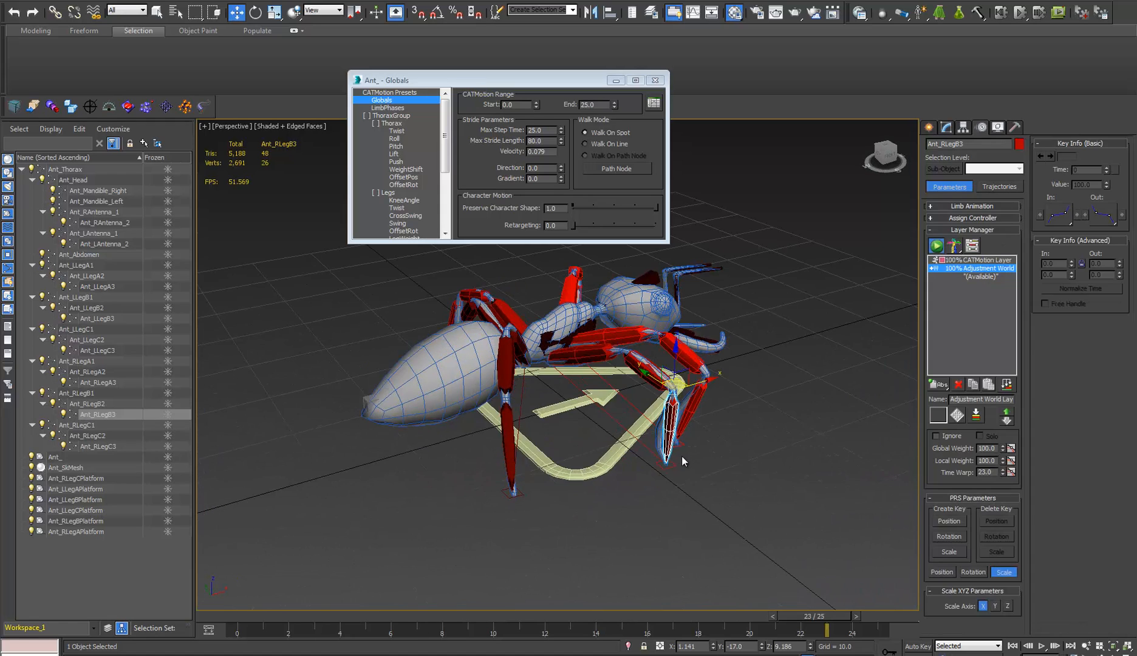
pyautogui.moveTo(700, 376); pyautogui.dragTo(669, 345)
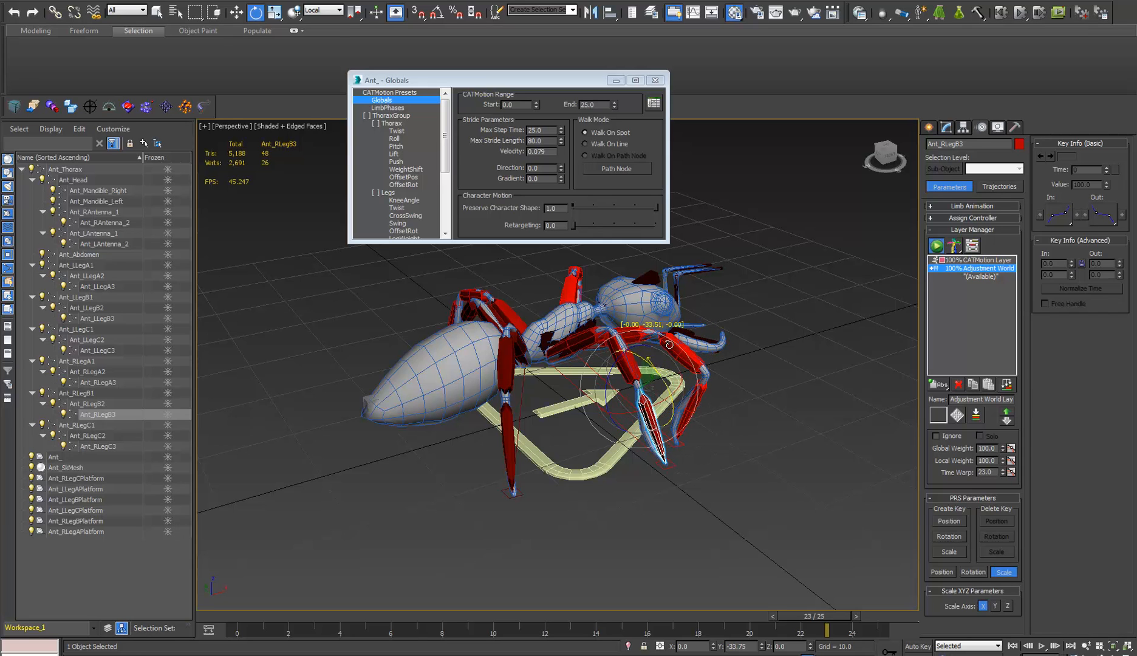
pyautogui.click(670, 462)
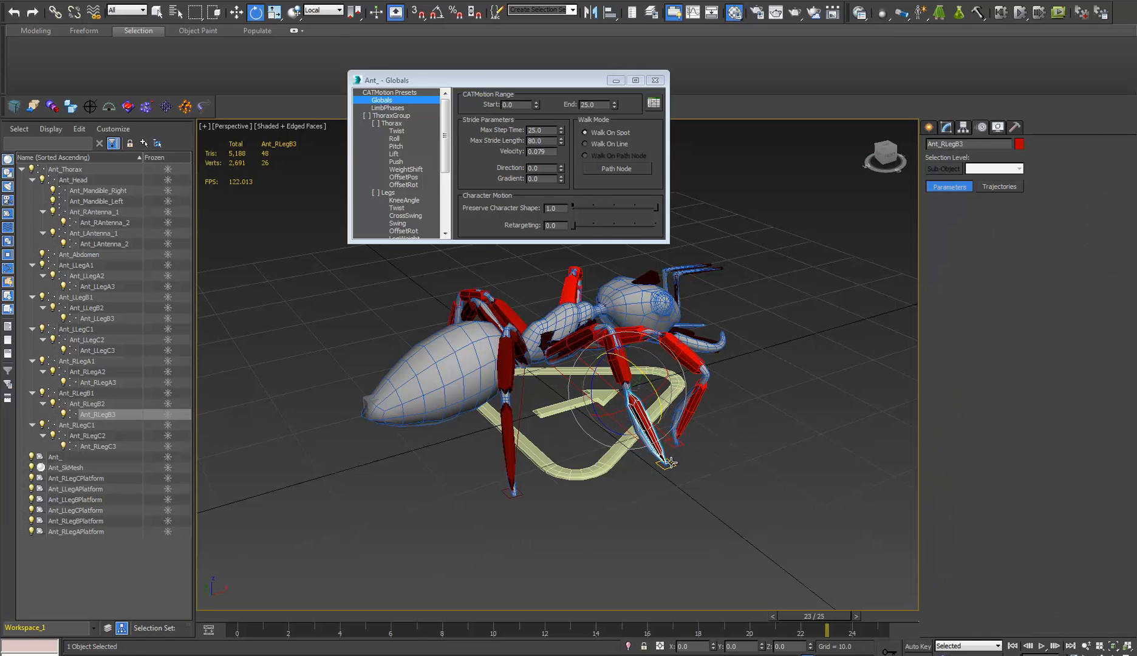
pyautogui.press('w')
pyautogui.keyDown('alt'); pyautogui.moveTo(670, 462); pyautogui.dragTo(611, 519, button='middle'); pyautogui.keyUp('alt')
pyautogui.hotkey('ctrl', 'z')
pyautogui.hotkey('ctrl', 'z')
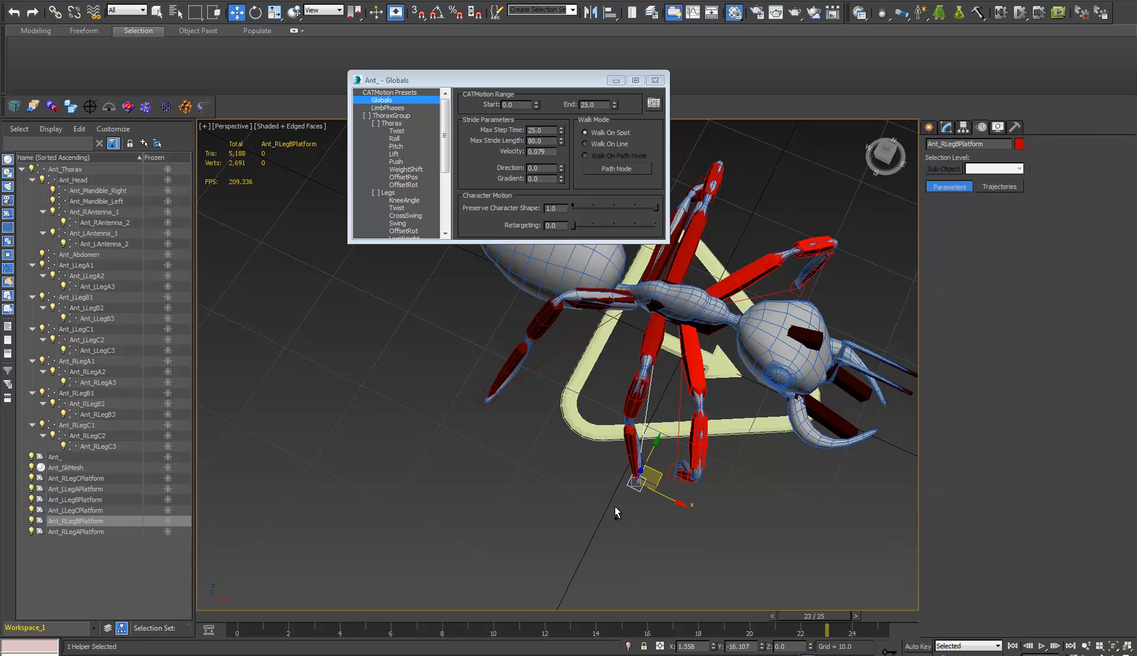
# - At frame 23, rotate Ant_RLegB3 about -24 degrees on its Y axis and Ant_RLegC3 about 2 degrees on its X axis
pyautogui.press('e')
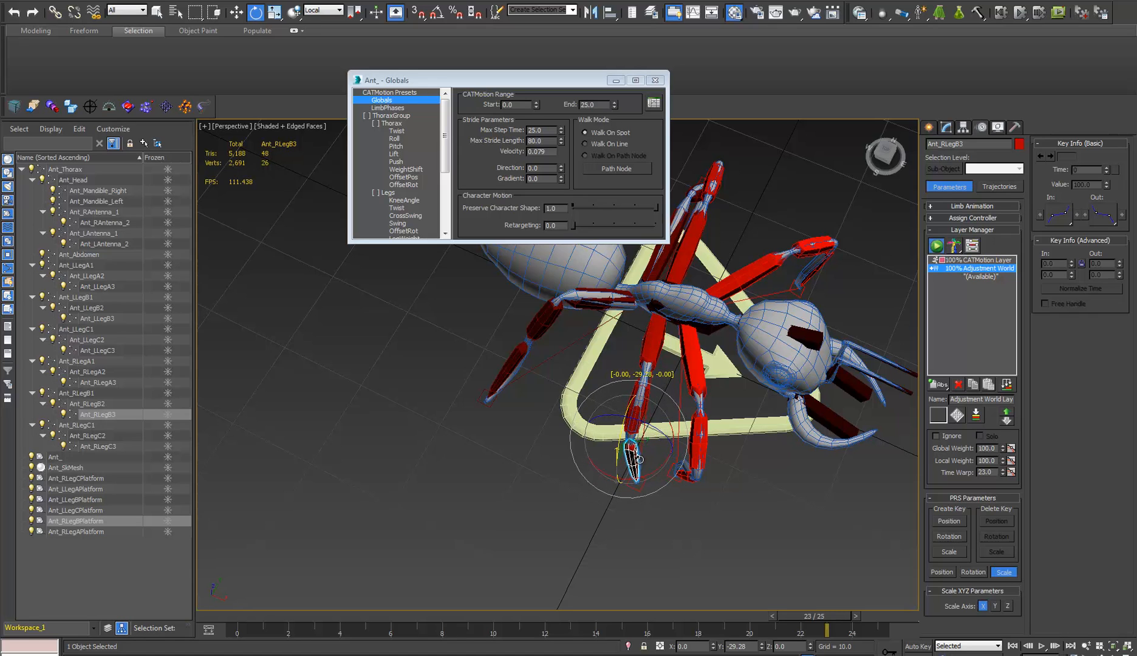
pyautogui.keyDown('alt'); pyautogui.moveTo(637, 499); pyautogui.dragTo(645, 491, button='middle'); pyautogui.keyUp('alt')
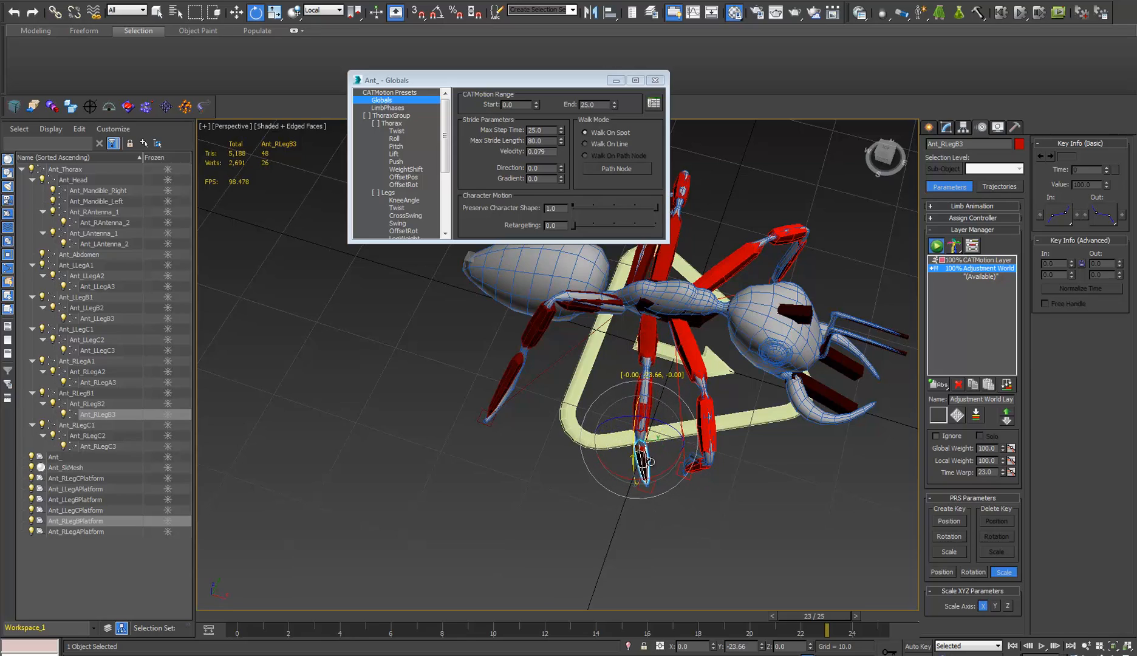
pyautogui.keyDown('alt'); pyautogui.moveTo(488, 366); pyautogui.dragTo(507, 453, button='middle'); pyautogui.keyUp('alt')
pyautogui.click(509, 439)
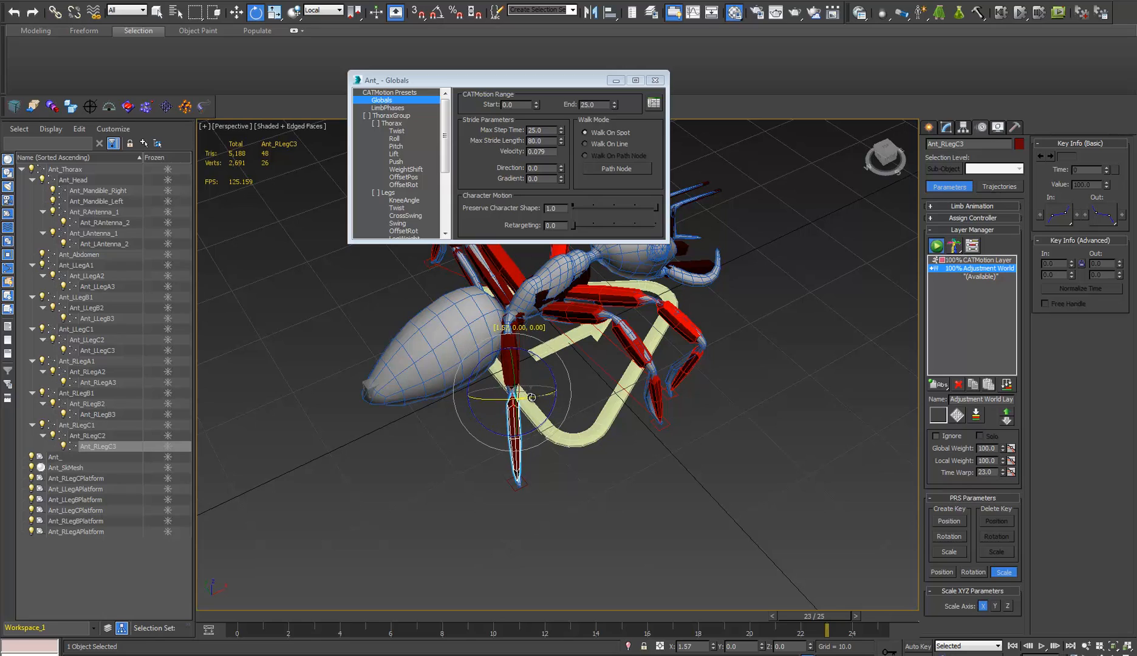
pyautogui.keyDown('alt'); pyautogui.moveTo(532, 397); pyautogui.dragTo(539, 317, button='middle'); pyautogui.keyUp('alt')
pyautogui.keyDown('alt'); pyautogui.moveTo(564, 412); pyautogui.dragTo(707, 419, button='middle'); pyautogui.keyUp('alt')
# - Rotate Ant_RLegB3 about -3 degrees on its Z axis at frame 23 and check it from both sides
pyautogui.click(653, 444)
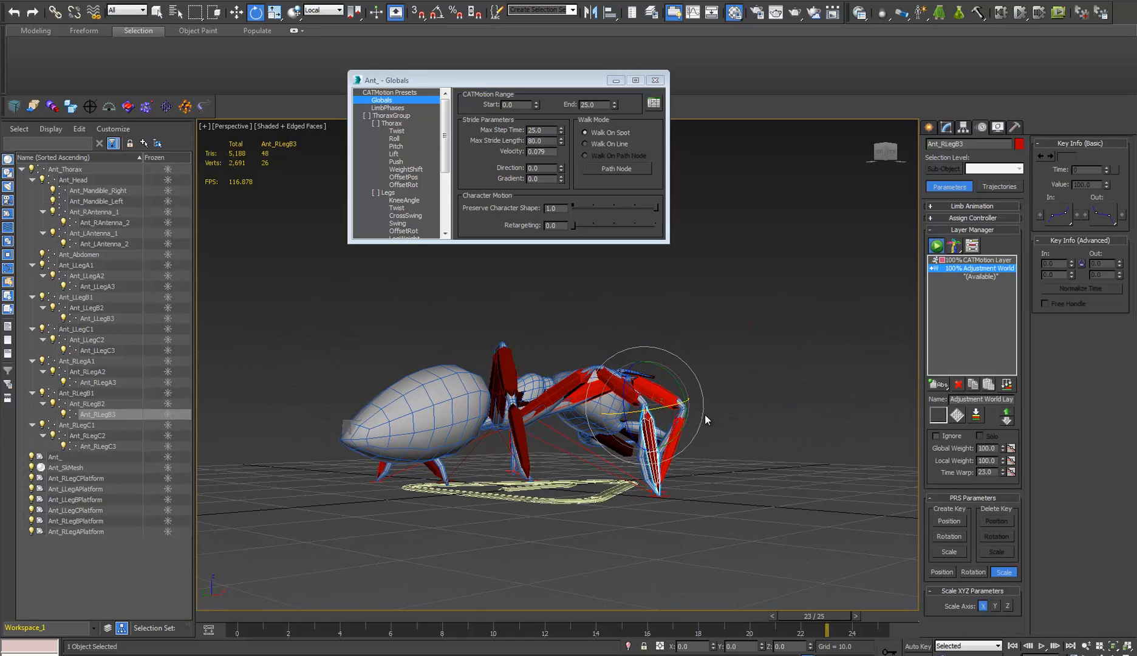
pyautogui.moveTo(685, 393); pyautogui.dragTo(672, 373)
pyautogui.keyDown('alt'); pyautogui.moveTo(672, 374); pyautogui.dragTo(618, 430, button='middle'); pyautogui.keyUp('alt')
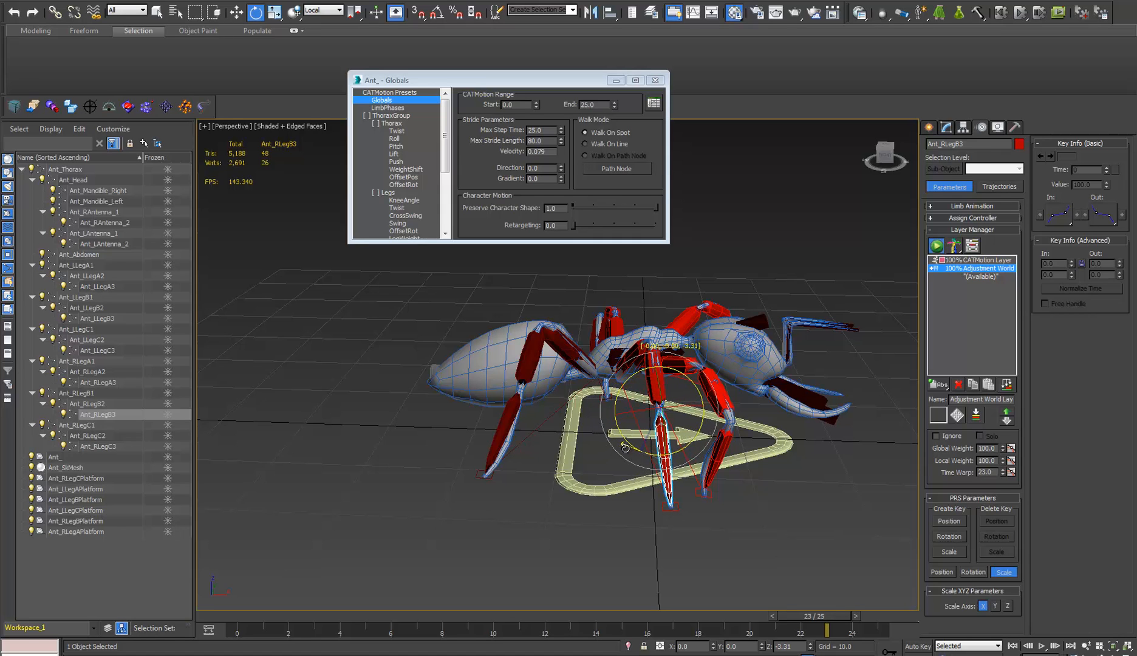
pyautogui.moveTo(625, 448); pyautogui.dragTo(625, 448)
pyautogui.keyDown('alt'); pyautogui.moveTo(625, 448); pyautogui.dragTo(647, 456, button='middle'); pyautogui.keyUp('alt')
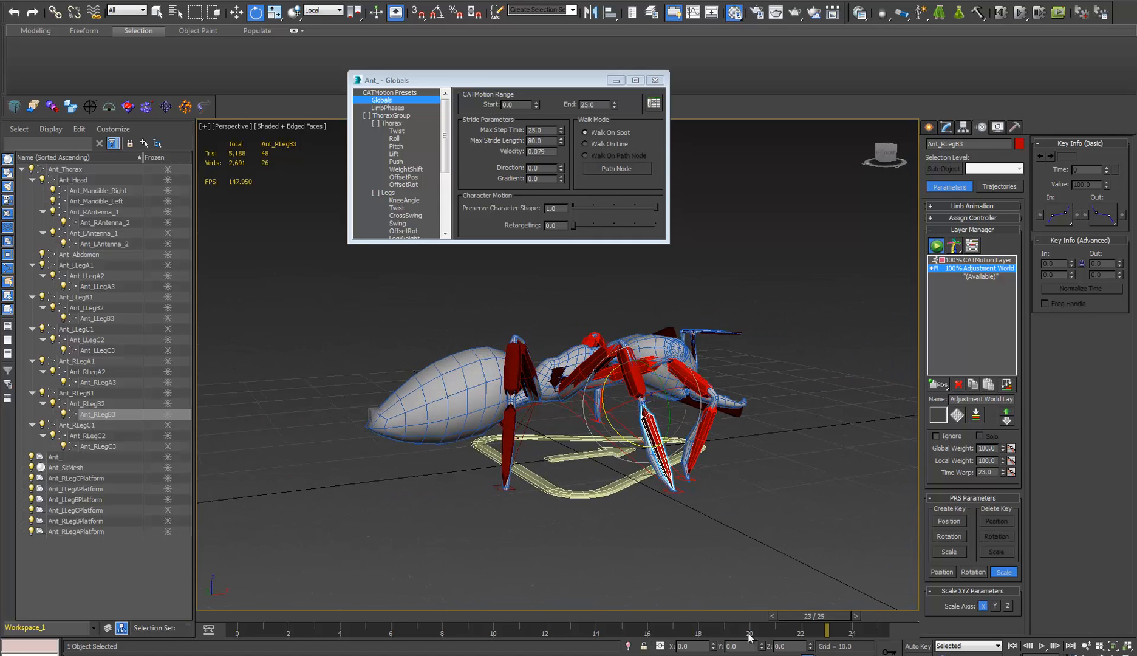
# - Scrub through the walk cycle, select Ant_RLegA3 for rotation at frame 20 and examine the right legs from the front and side
pyautogui.moveTo(818, 616); pyautogui.dragTo(156, 614)
pyautogui.moveTo(225, 594); pyautogui.dragTo(913, 596)
pyautogui.press('e')
pyautogui.keyDown('alt'); pyautogui.moveTo(766, 483); pyautogui.dragTo(680, 505, button='middle'); pyautogui.keyUp('alt')
pyautogui.moveTo(828, 617); pyautogui.dragTo(777, 607)
pyautogui.press('e')
pyautogui.keyDown('alt'); pyautogui.moveTo(716, 504); pyautogui.dragTo(616, 472, button='middle'); pyautogui.keyUp('alt')
pyautogui.click(581, 501)
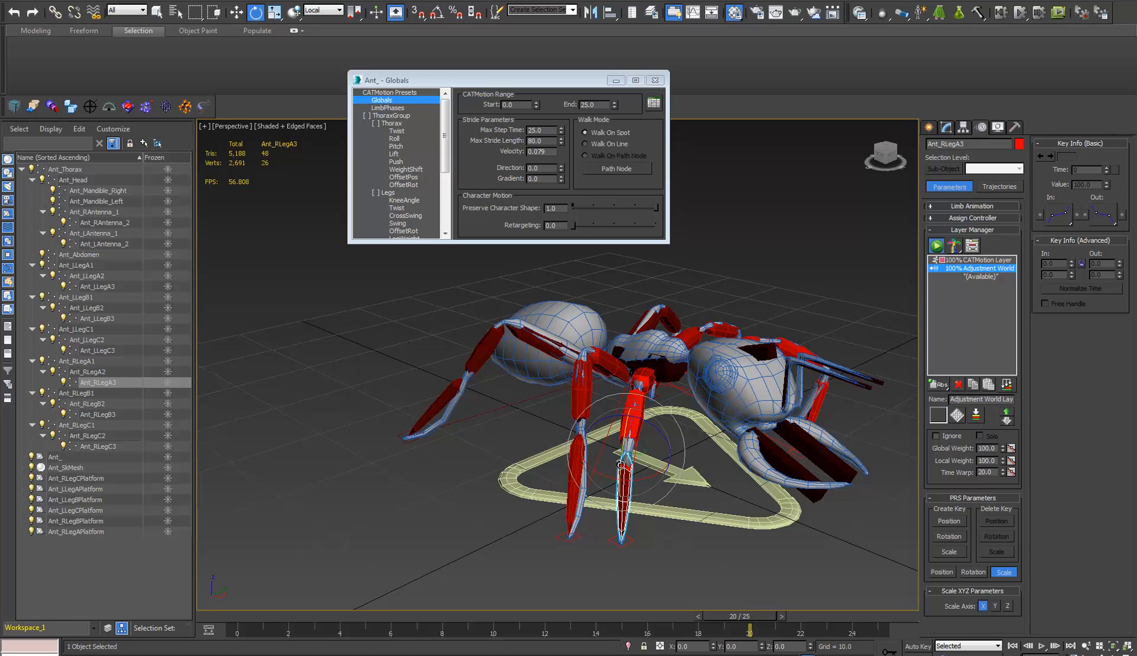
pyautogui.keyDown('alt'); pyautogui.moveTo(625, 419); pyautogui.dragTo(593, 408, button='middle'); pyautogui.keyUp('alt')
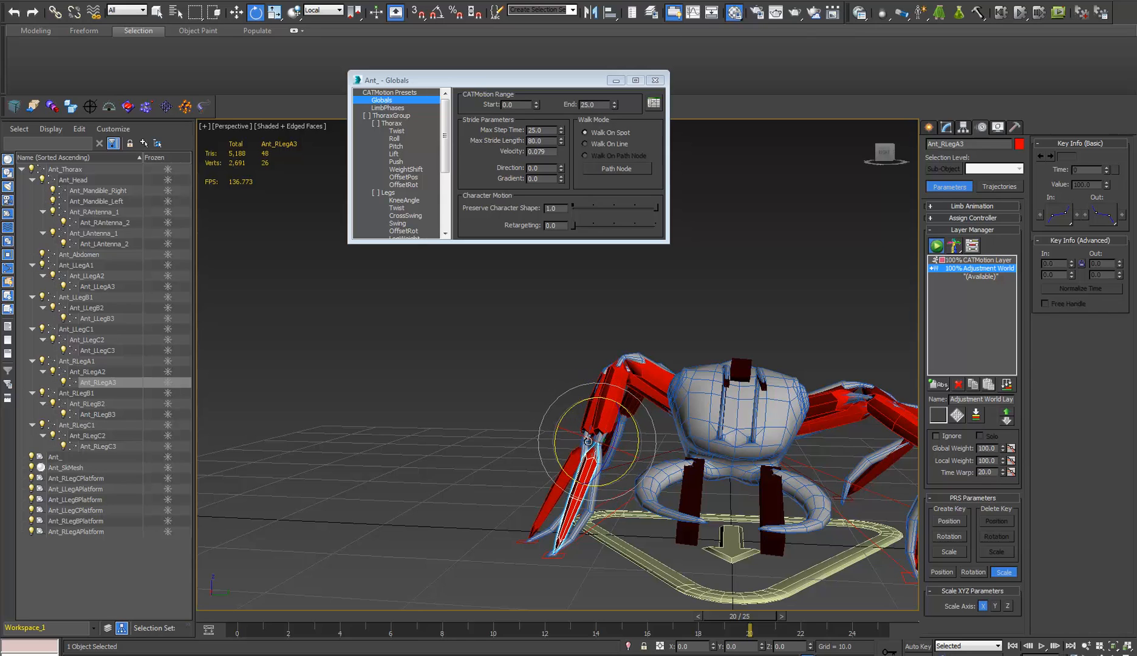
pyautogui.keyDown('alt'); pyautogui.moveTo(588, 441); pyautogui.dragTo(678, 454, button='middle'); pyautogui.keyUp('alt')
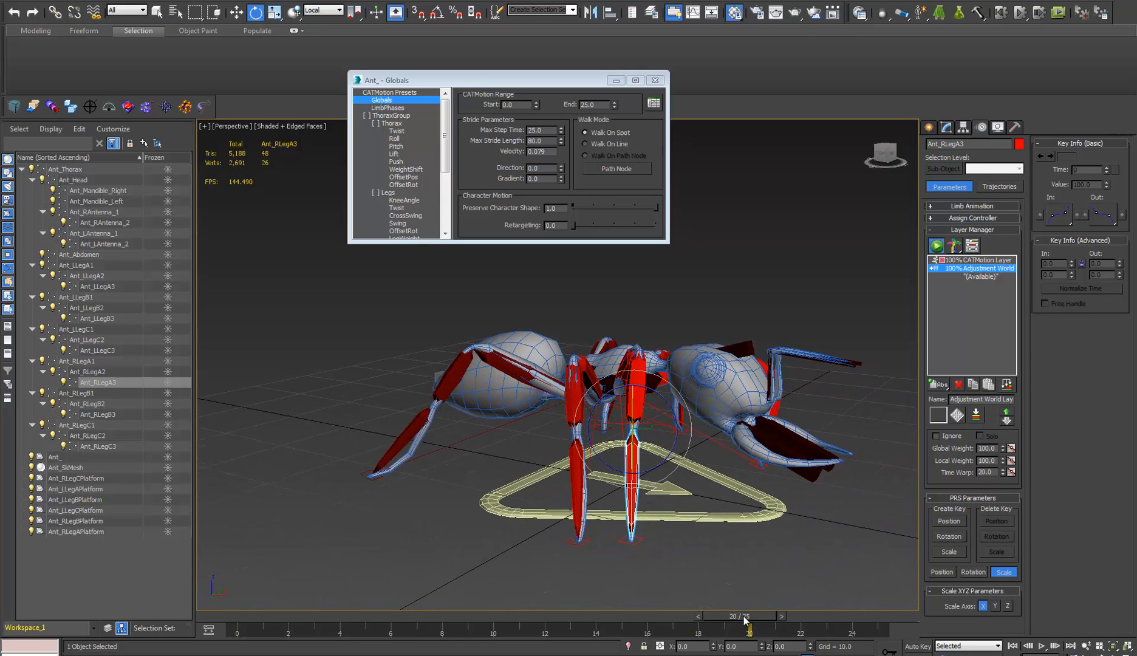
# - At frame 14, rotate Ant_LLegA3 about 32 degrees on its Y axis
pyautogui.moveTo(745, 620); pyautogui.dragTo(252, 614)
pyautogui.moveTo(194, 616); pyautogui.dragTo(622, 619)
pyautogui.press('e')
pyautogui.moveTo(694, 506)
pyautogui.keyDown('alt'); pyautogui.mouseDown(button='middle')
pyautogui.moveTo(631, 522)
pyautogui.moveTo(699, 522)
pyautogui.mouseUp(button='middle'); pyautogui.keyUp('alt')
pyautogui.click(727, 444)
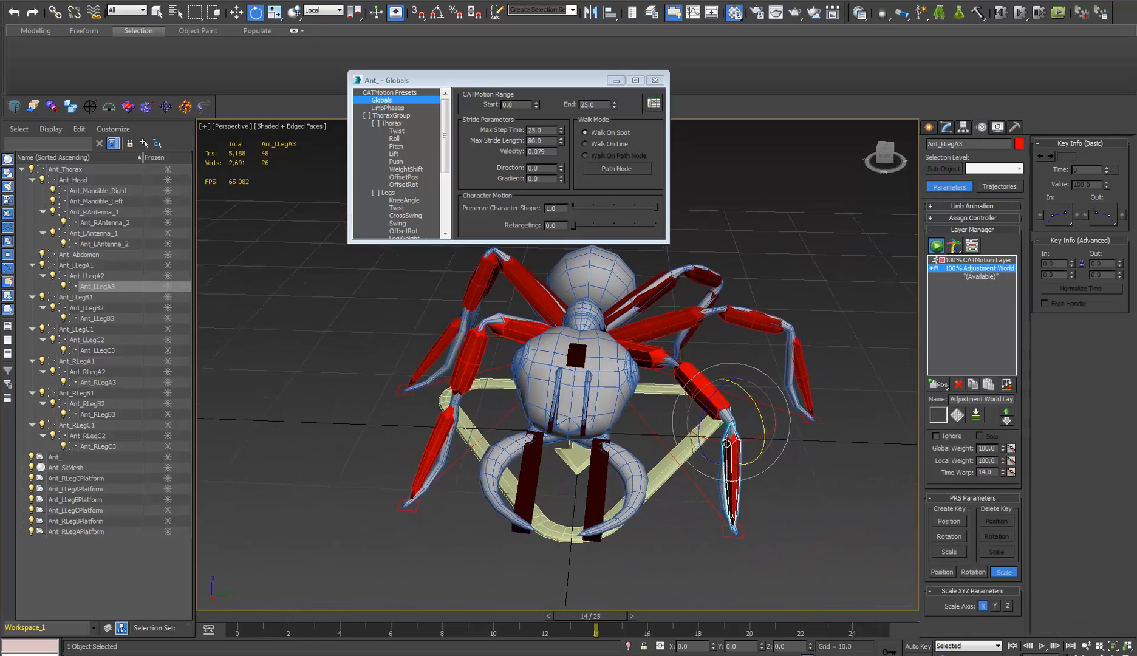
pyautogui.keyDown('alt'); pyautogui.moveTo(727, 444); pyautogui.dragTo(749, 426, button='middle'); pyautogui.keyUp('alt')
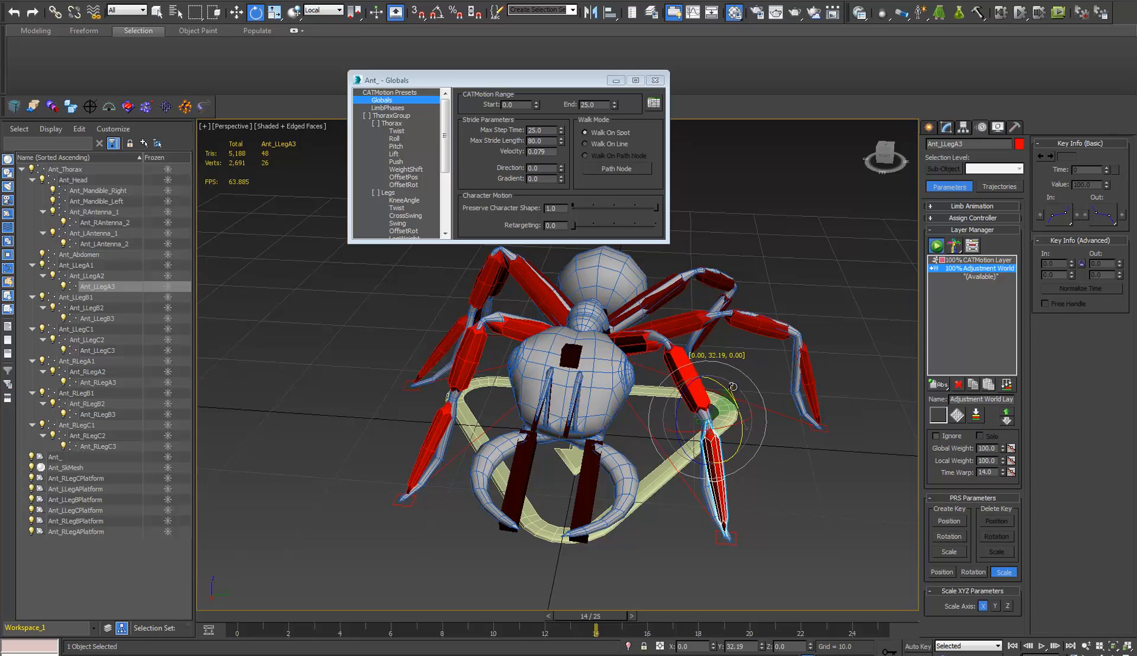
# - Rotate Ant_LLegB3 about 37 degrees on its Y axis at frame 14
pyautogui.keyDown('alt'); pyautogui.moveTo(749, 425); pyautogui.dragTo(773, 419, button='middle'); pyautogui.keyUp('alt')
pyautogui.click(725, 461)
pyautogui.moveTo(834, 379); pyautogui.dragTo(827, 344)
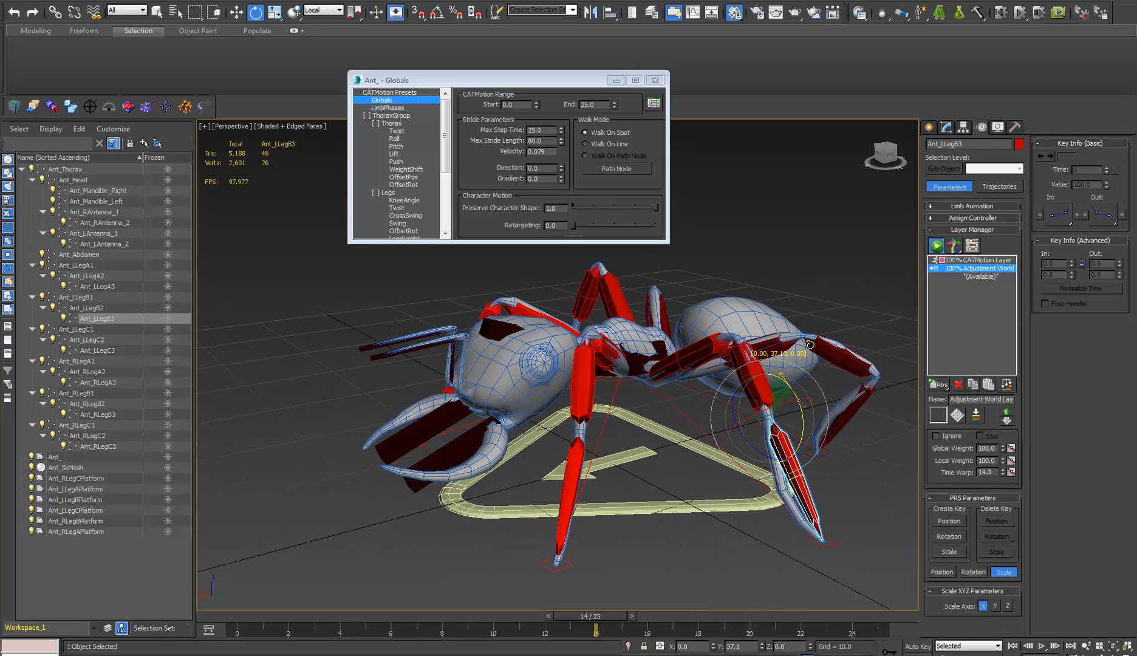
# - Adjust the rotation of Ant_LLegC3 at frame 14, including about 17 degrees on its Z axis
pyautogui.click(853, 398)
pyautogui.keyDown('alt'); pyautogui.moveTo(854, 398); pyautogui.dragTo(740, 522, button='middle'); pyautogui.keyUp('alt')
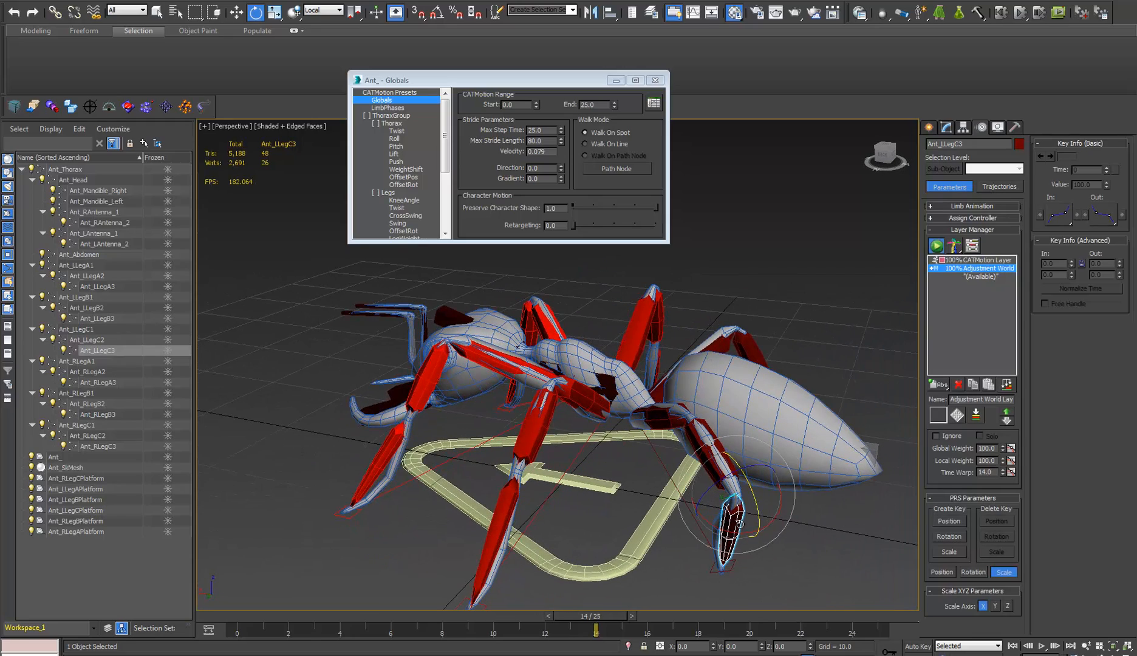
pyautogui.moveTo(750, 476); pyautogui.dragTo(743, 448)
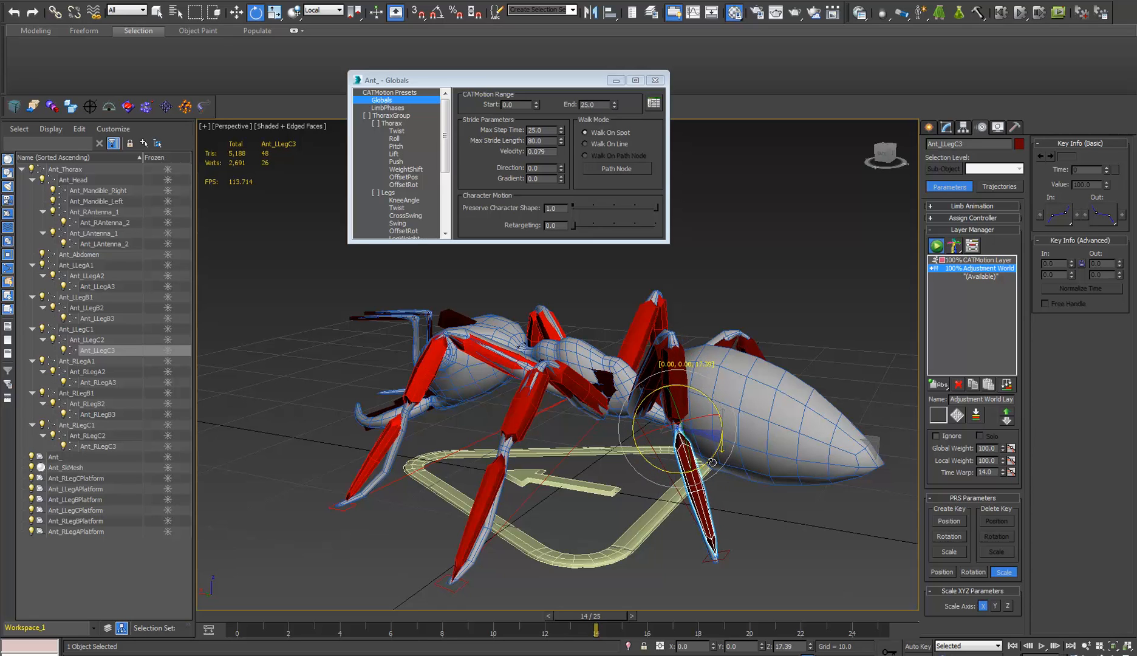
# - Move Ant_LLegCPlatform backward and outward to about X -19.8, Y 16.4 at frame 14
pyautogui.click(722, 545)
pyautogui.press('w')
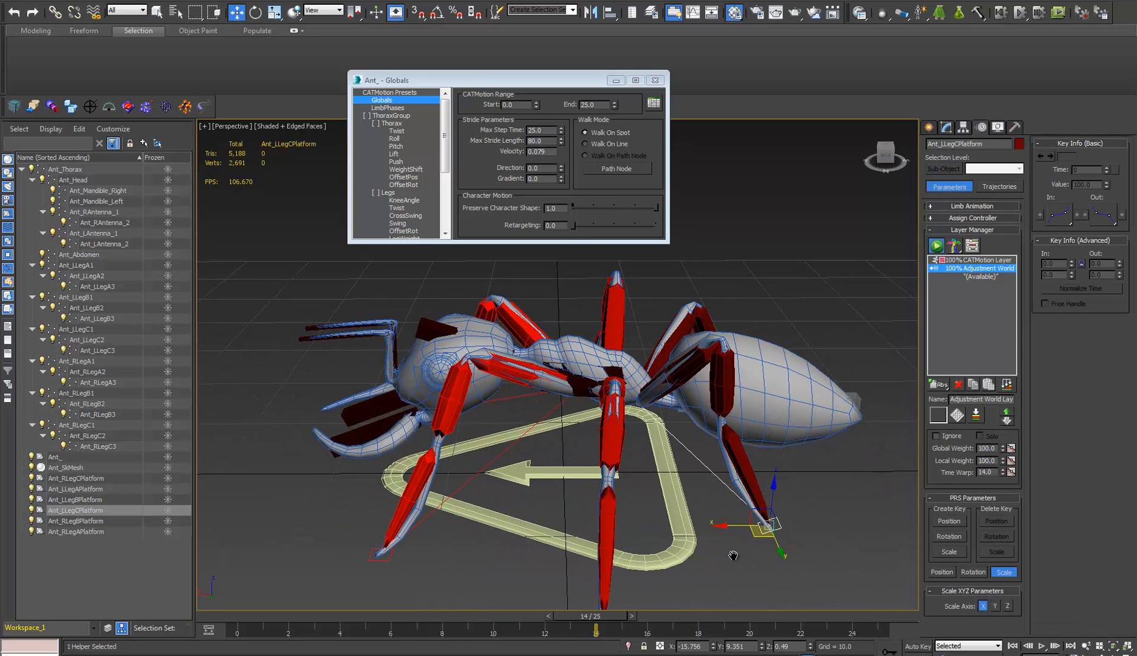
pyautogui.moveTo(746, 535); pyautogui.dragTo(802, 574)
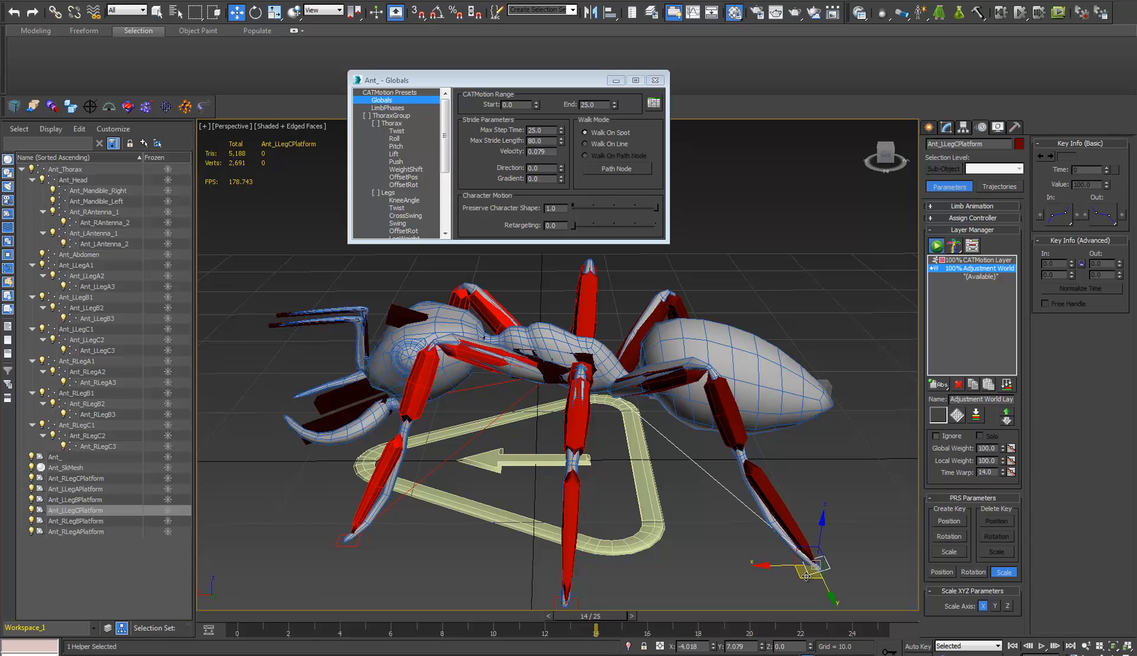
# - Move Ant_RLegCPlatform backward and outward to about X -21, Y -16.6 to match the opposite rear foot
pyautogui.keyDown('alt'); pyautogui.moveTo(781, 490); pyautogui.dragTo(659, 475, button='middle'); pyautogui.keyUp('alt')
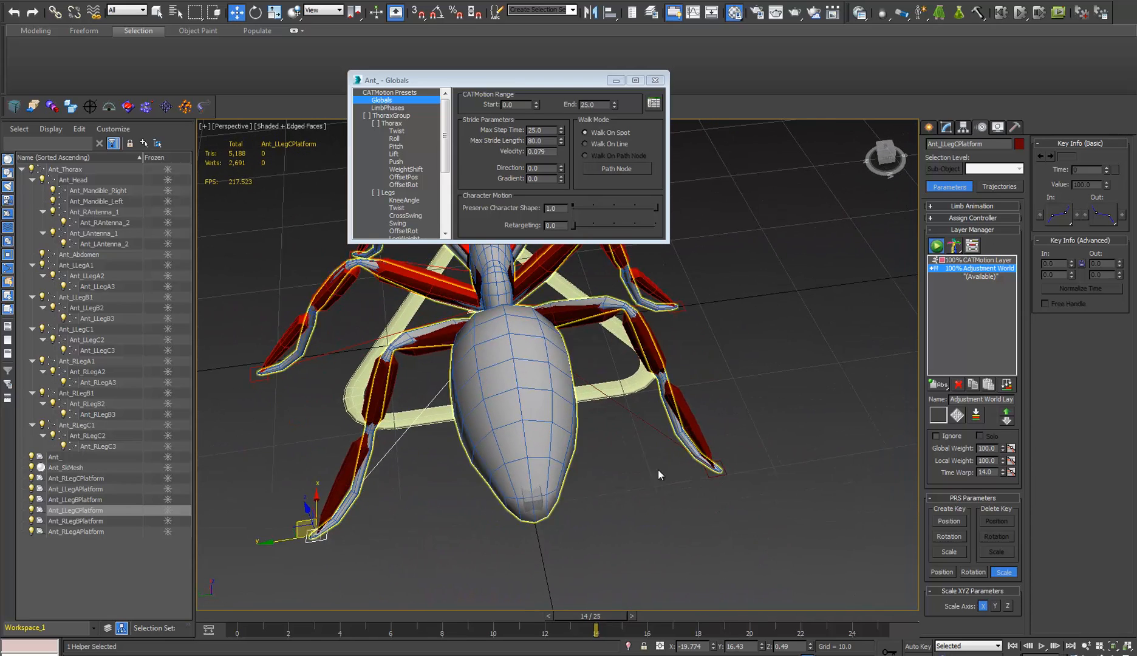
pyautogui.click(704, 466)
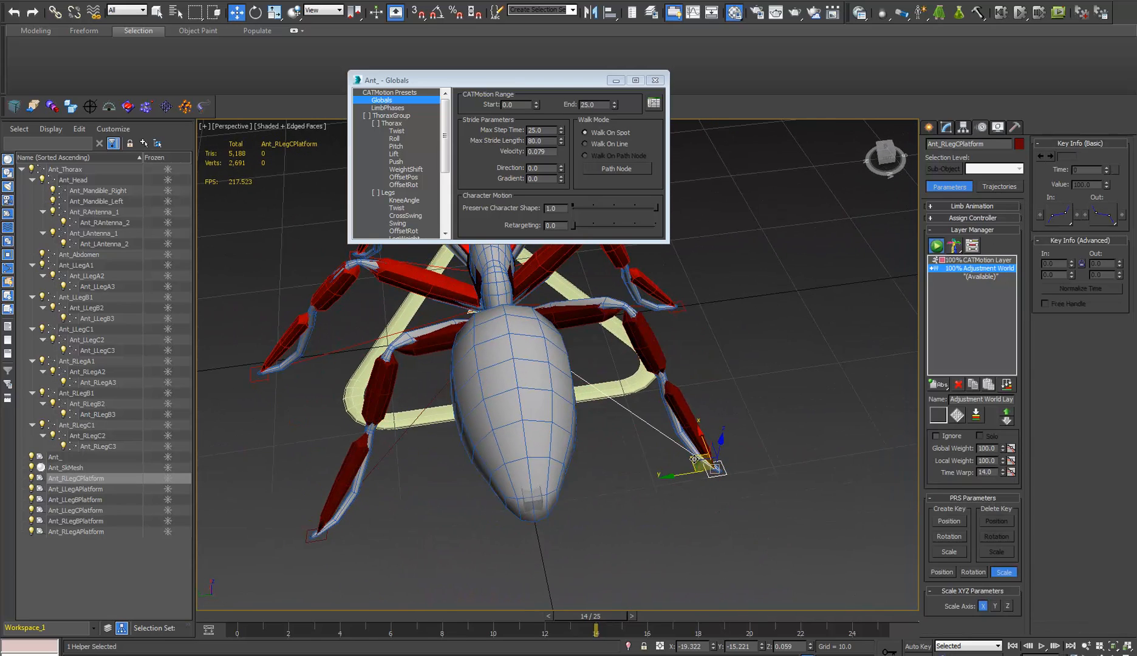
pyautogui.keyDown('alt'); pyautogui.moveTo(710, 473); pyautogui.dragTo(732, 464, button='middle'); pyautogui.keyUp('alt')
# - Scrub back to the start and play the walk cycle in the Front view
pyautogui.press('v')
pyautogui.press('f')
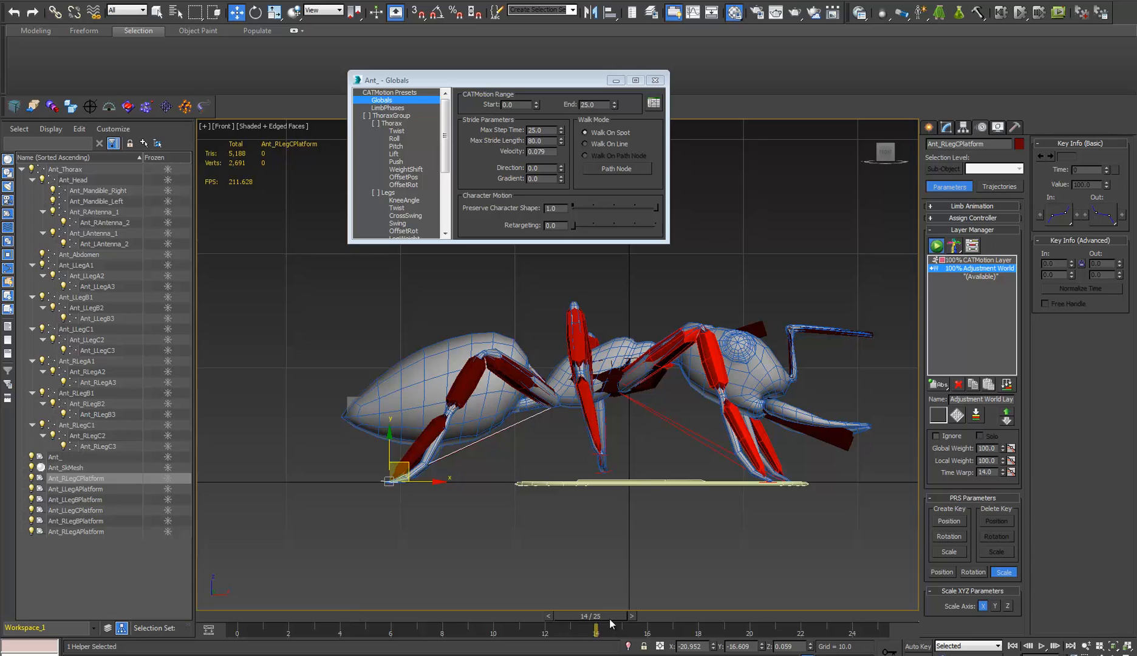
pyautogui.moveTo(610, 620); pyautogui.dragTo(230, 630)
pyautogui.click(1041, 647)
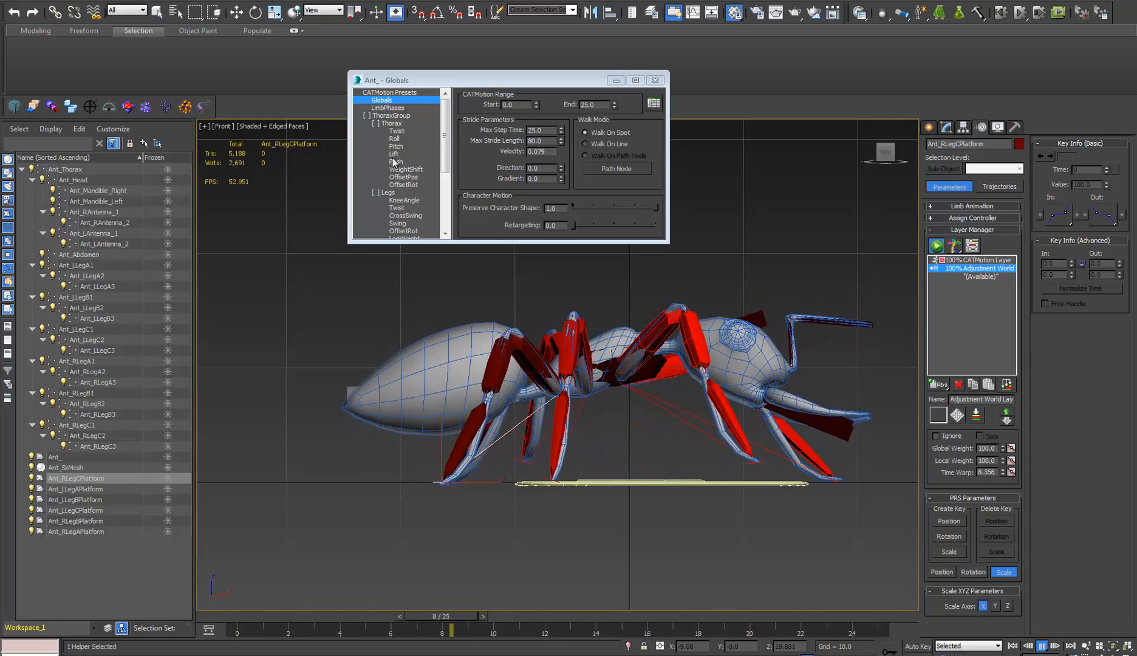
# - Display the LimbPhases settings, examine the leg timing from several angles during playback, and stop it in a perspective view from above
pyautogui.click(388, 108)
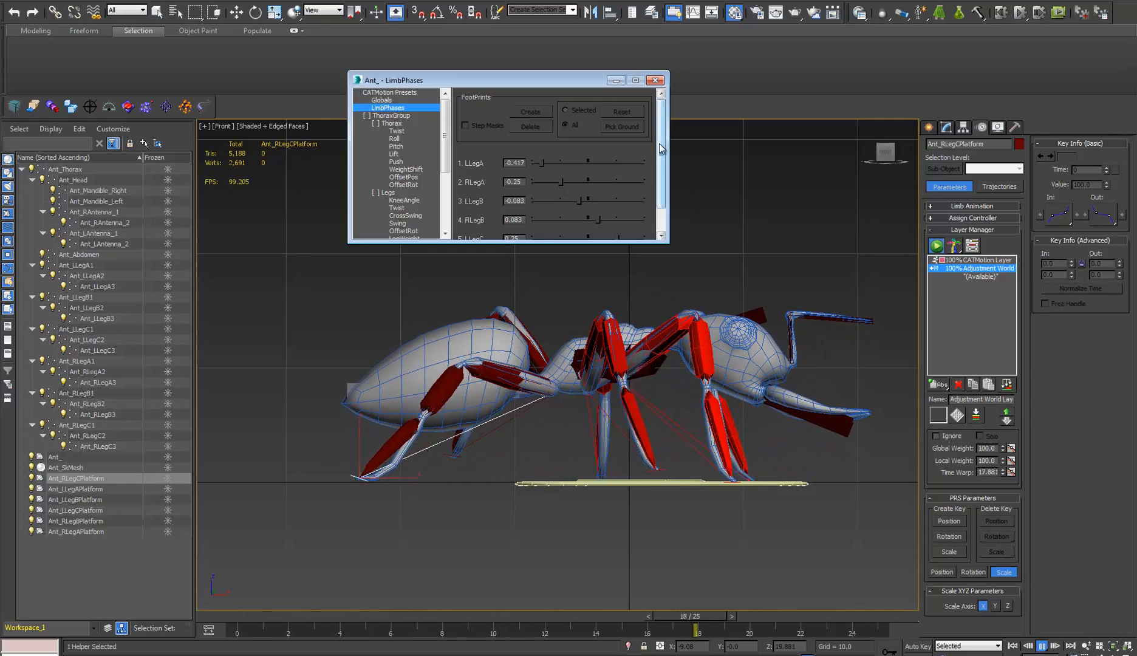
pyautogui.scroll(-2, 639, 139)
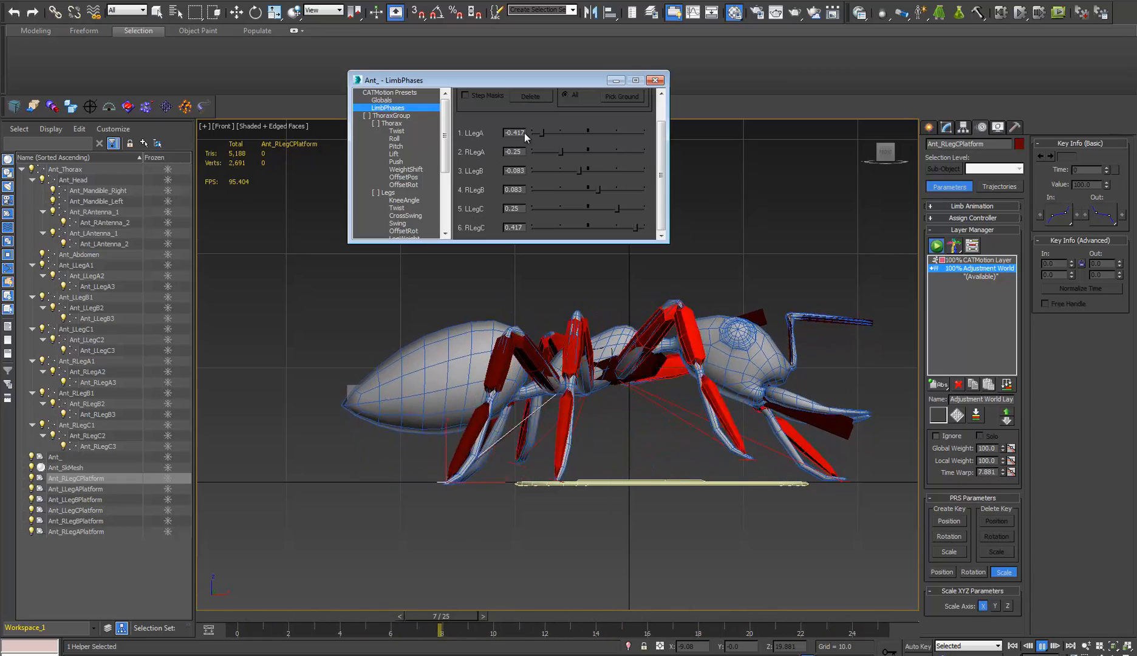
pyautogui.keyDown('alt'); pyautogui.moveTo(708, 418); pyautogui.dragTo(738, 403, button='middle'); pyautogui.keyUp('alt')
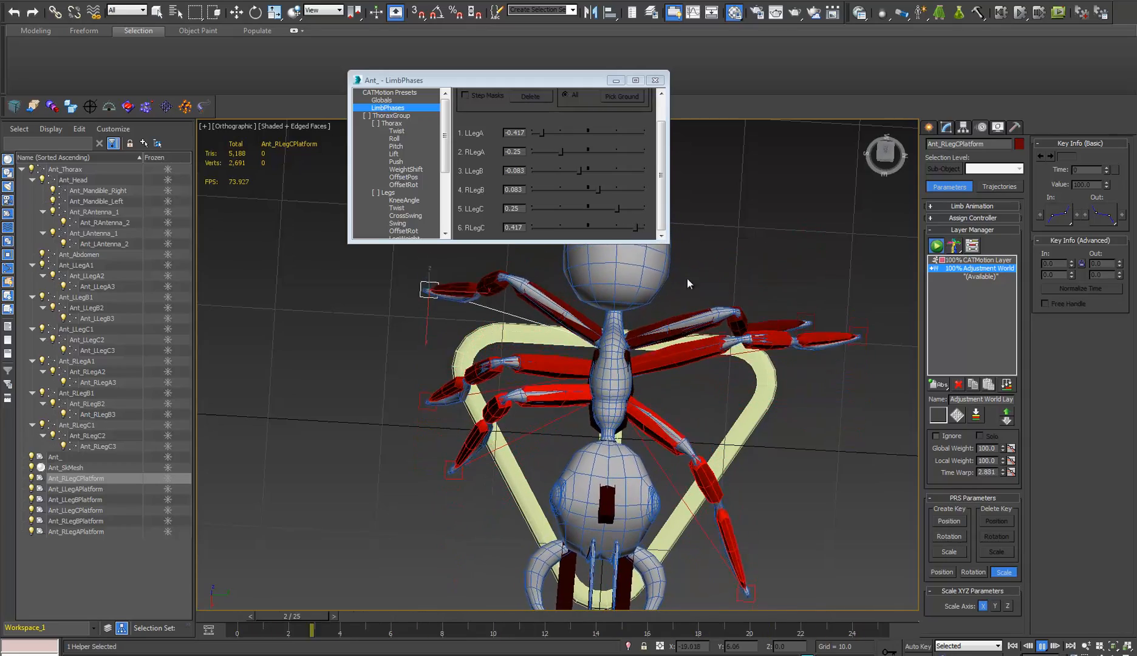
pyautogui.moveTo(687, 420)
pyautogui.keyDown('alt'); pyautogui.mouseDown(button='middle')
pyautogui.moveTo(660, 393)
pyautogui.moveTo(693, 417)
pyautogui.moveTo(673, 411)
pyautogui.moveTo(673, 421)
pyautogui.mouseUp(button='middle'); pyautogui.keyUp('alt')
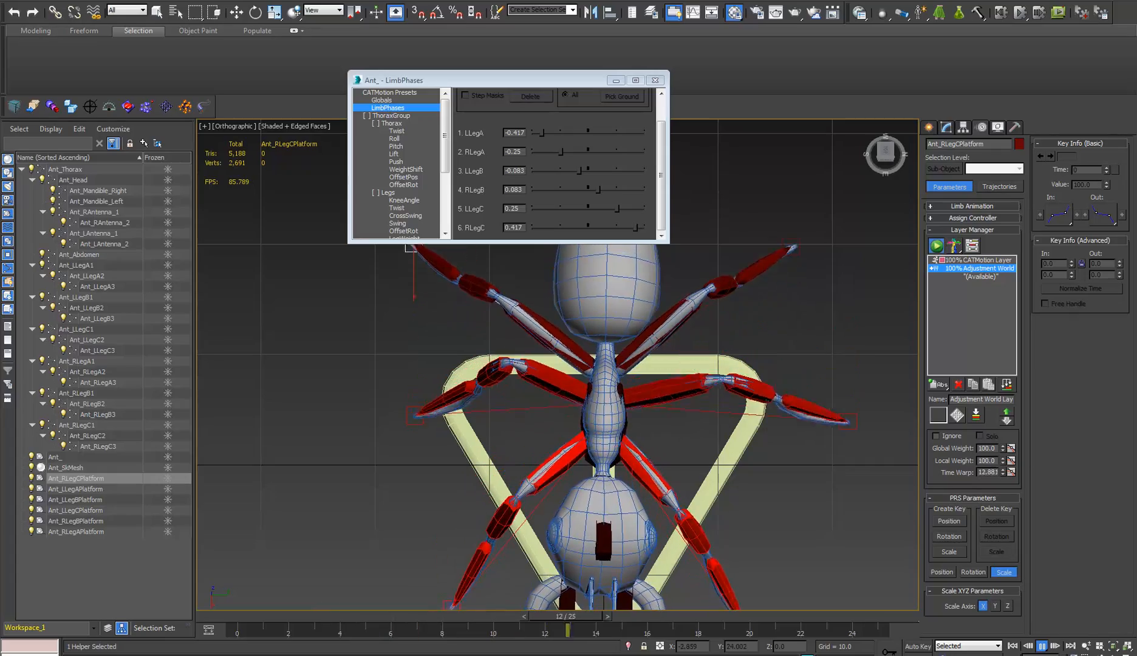
pyautogui.keyDown('alt'); pyautogui.moveTo(838, 437); pyautogui.dragTo(601, 127, button='middle'); pyautogui.keyUp('alt')
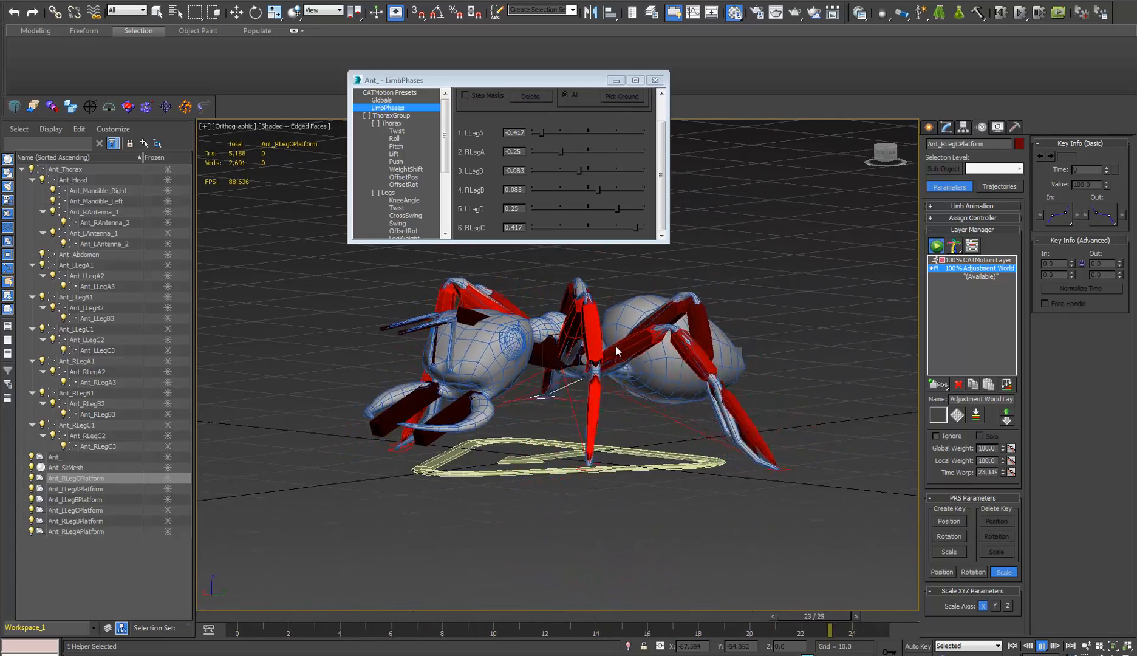
pyautogui.moveTo(616, 346); pyautogui.dragTo(703, 277, button='middle')
pyautogui.press('p')
pyautogui.moveTo(641, 387); pyautogui.dragTo(600, 435, button='middle')
pyautogui.scroll(-3, 598, 380)
pyautogui.press('w')
pyautogui.press('/')
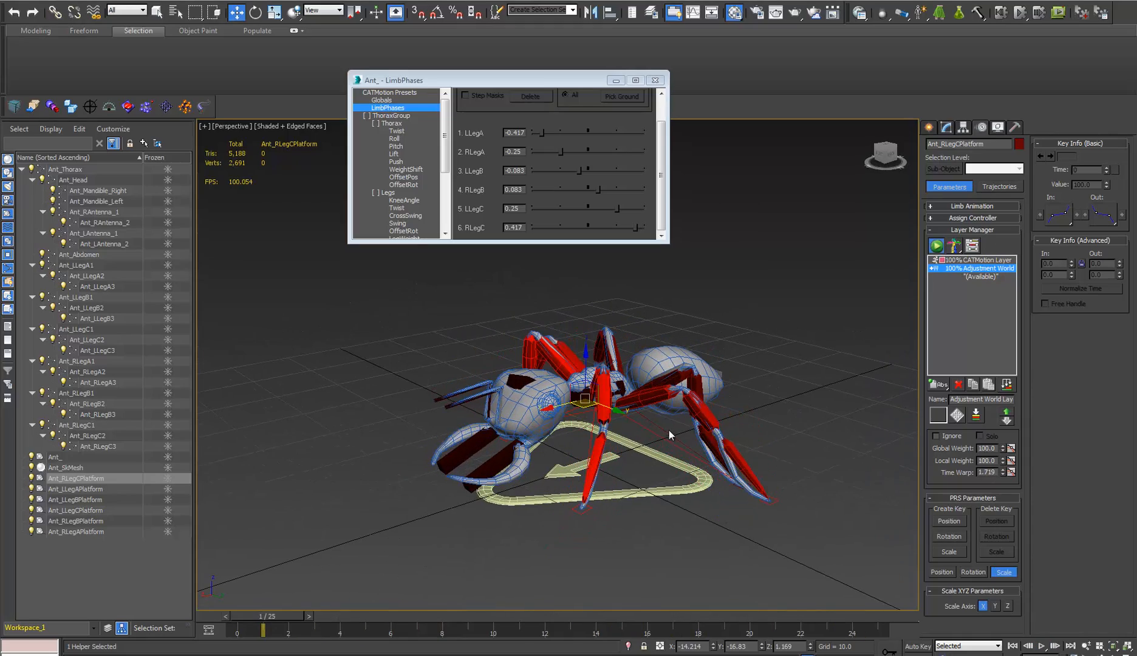
pyautogui.keyDown('alt'); pyautogui.moveTo(669, 430); pyautogui.dragTo(559, 485, button='middle'); pyautogui.keyUp('alt')
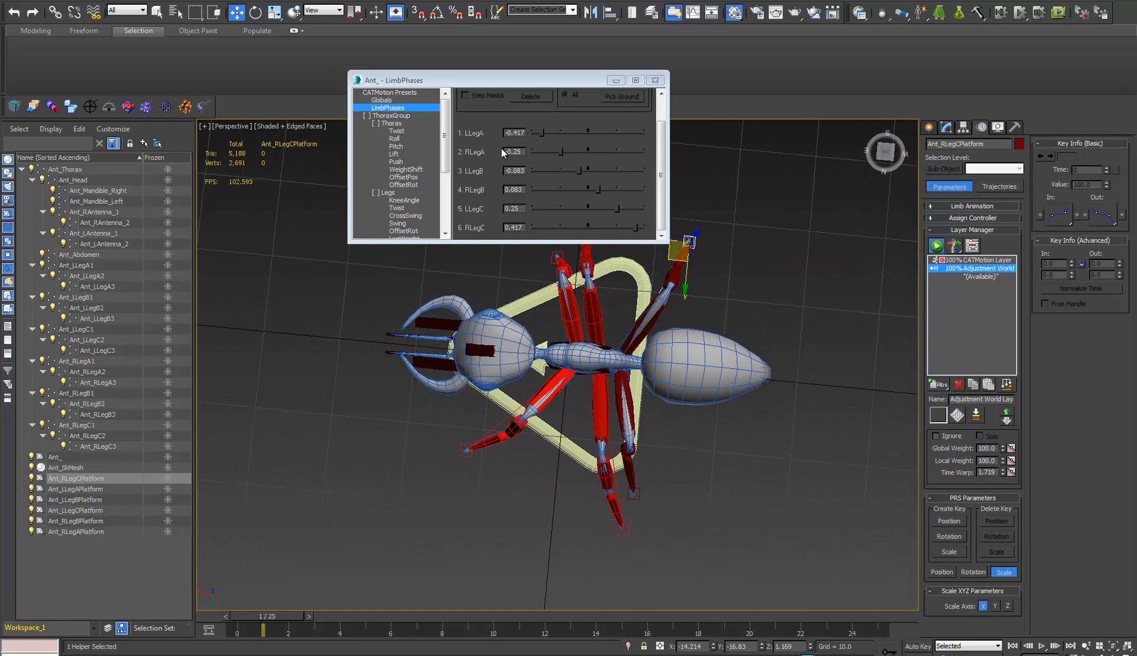
# - Set the limb phases to -0.5 for LLegA, -0.172 for LLegB, 0.146 for LLegC and 0.415 for RLegC
pyautogui.moveTo(543, 130); pyautogui.dragTo(527, 132)
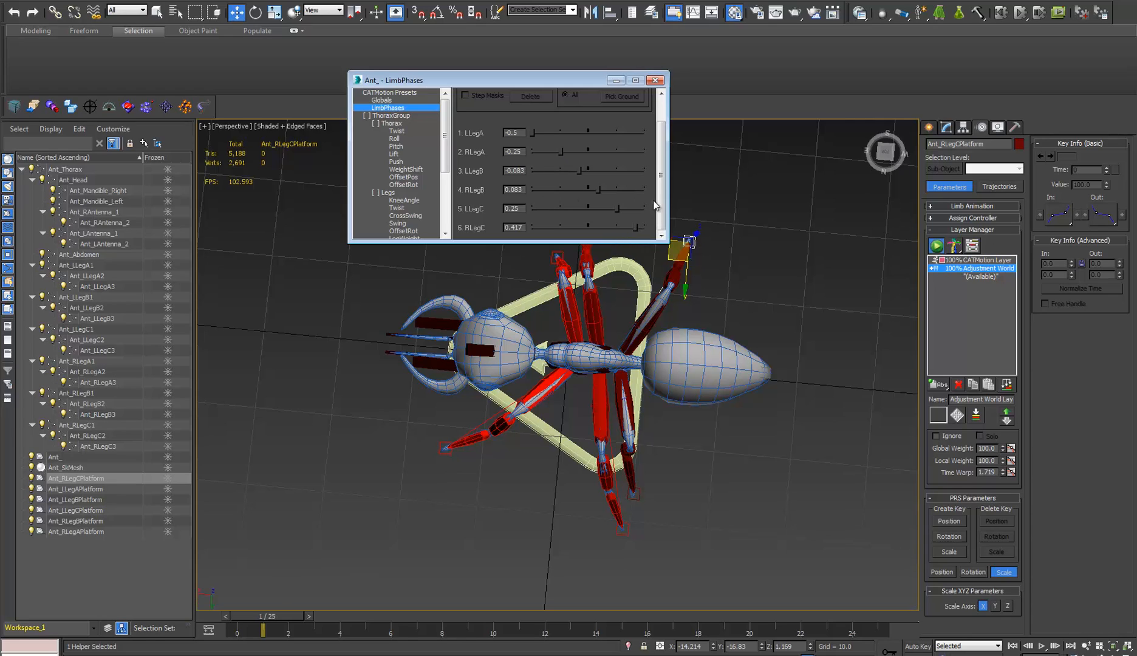
pyautogui.moveTo(660, 196); pyautogui.dragTo(660, 199)
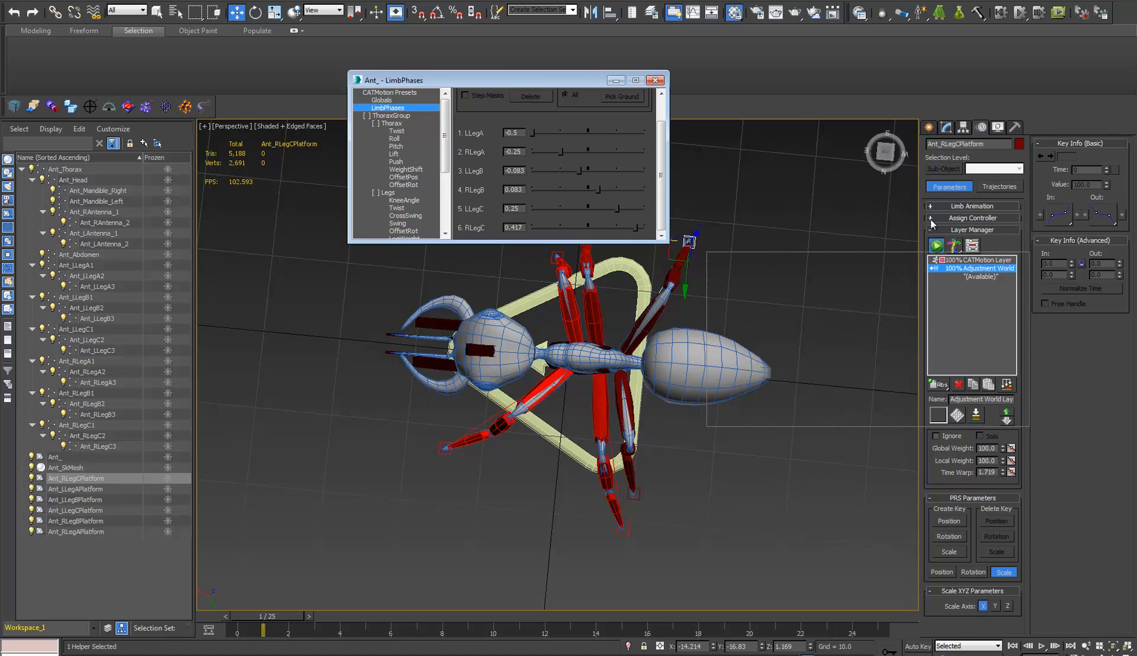
pyautogui.moveTo(828, 40); pyautogui.dragTo(828, 41)
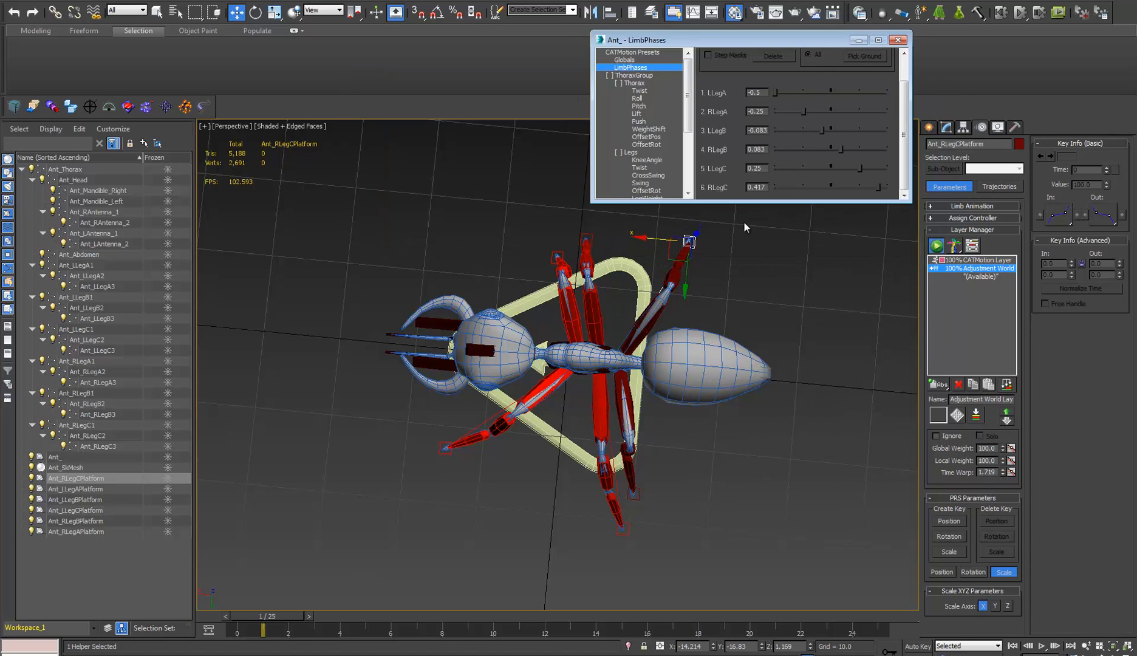
pyautogui.moveTo(679, 253); pyautogui.dragTo(611, 293, button='middle')
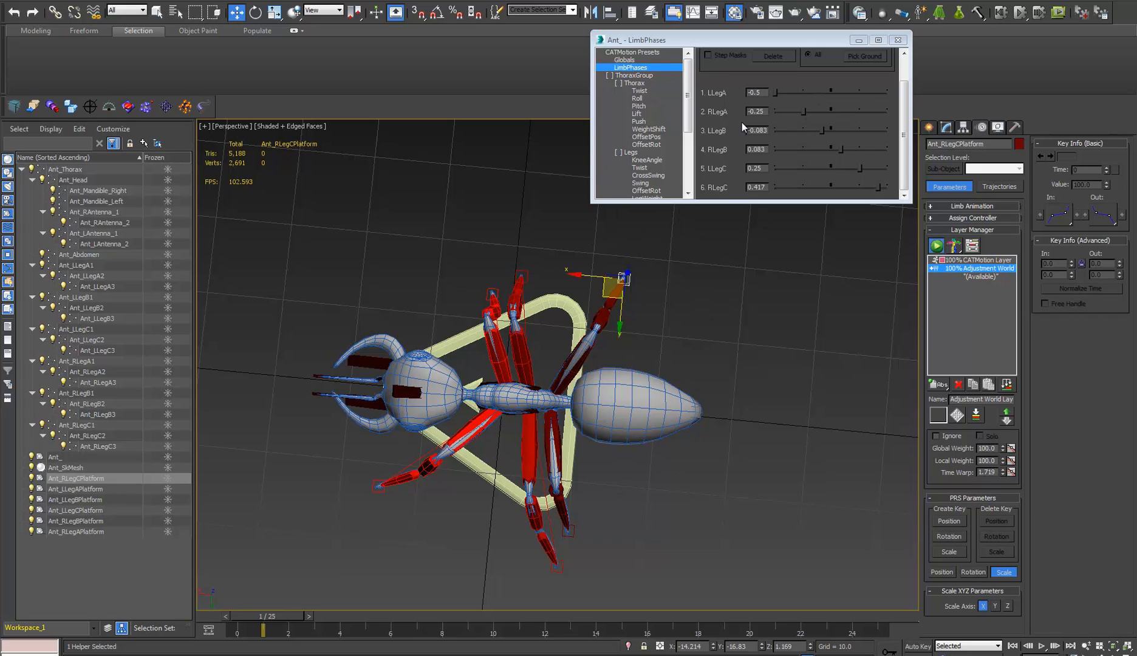
pyautogui.moveTo(821, 131); pyautogui.dragTo(830, 131)
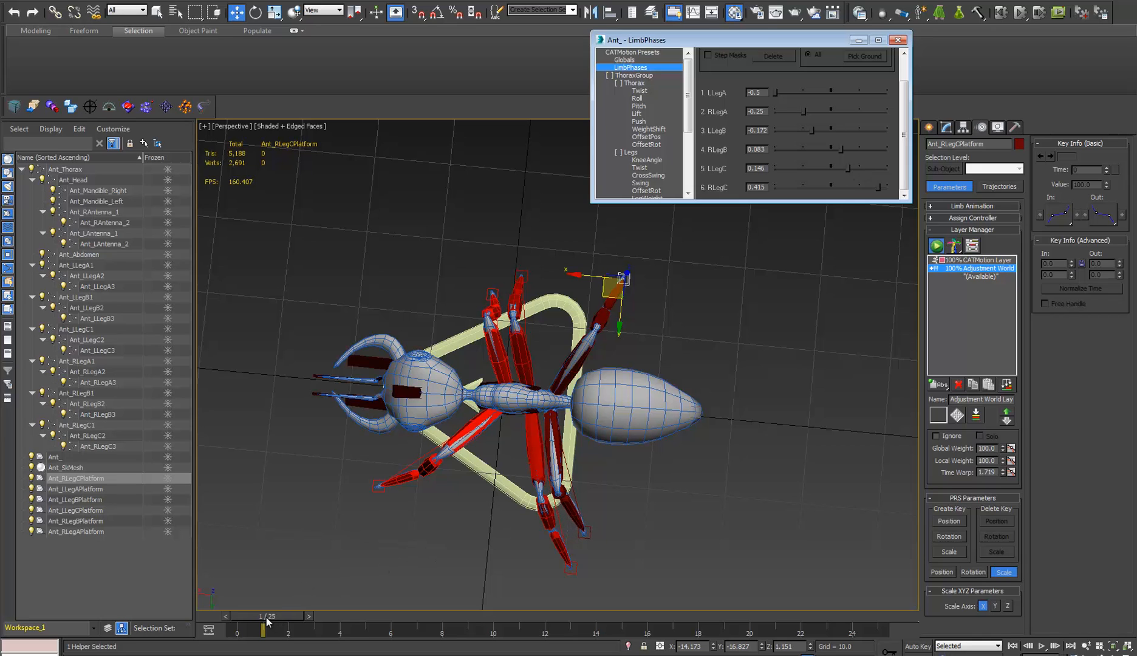
# - Scrub and play the walk cycle to check the adjusted limb phases from above and from the side
pyautogui.moveTo(265, 617); pyautogui.dragTo(749, 620)
pyautogui.press('w')
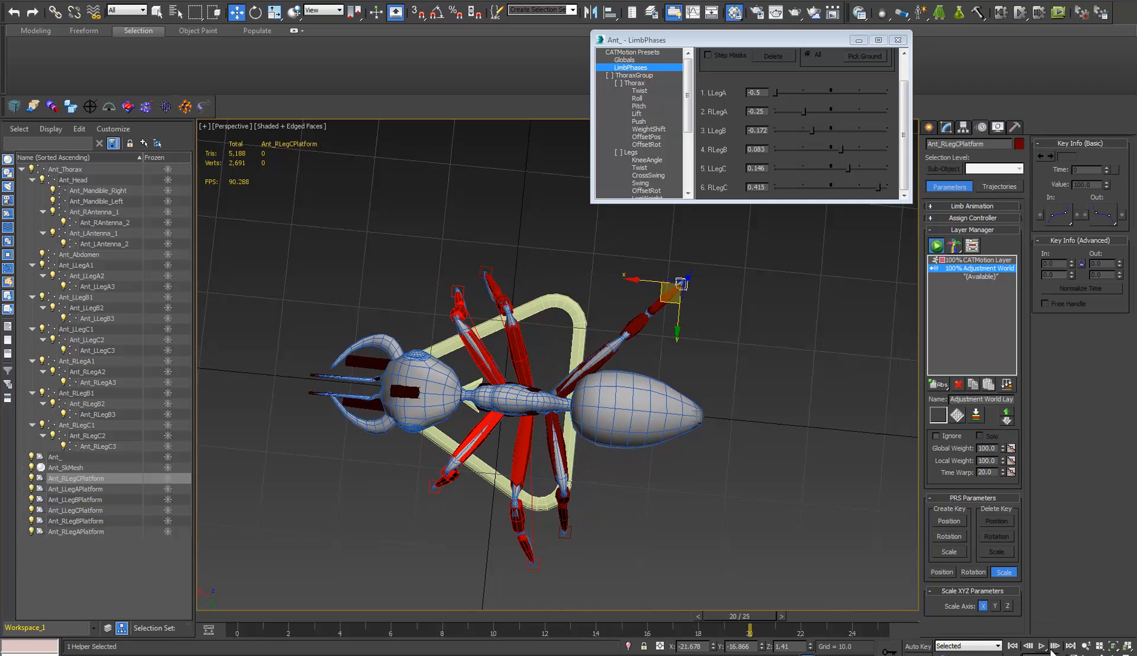
pyautogui.click(1041, 646)
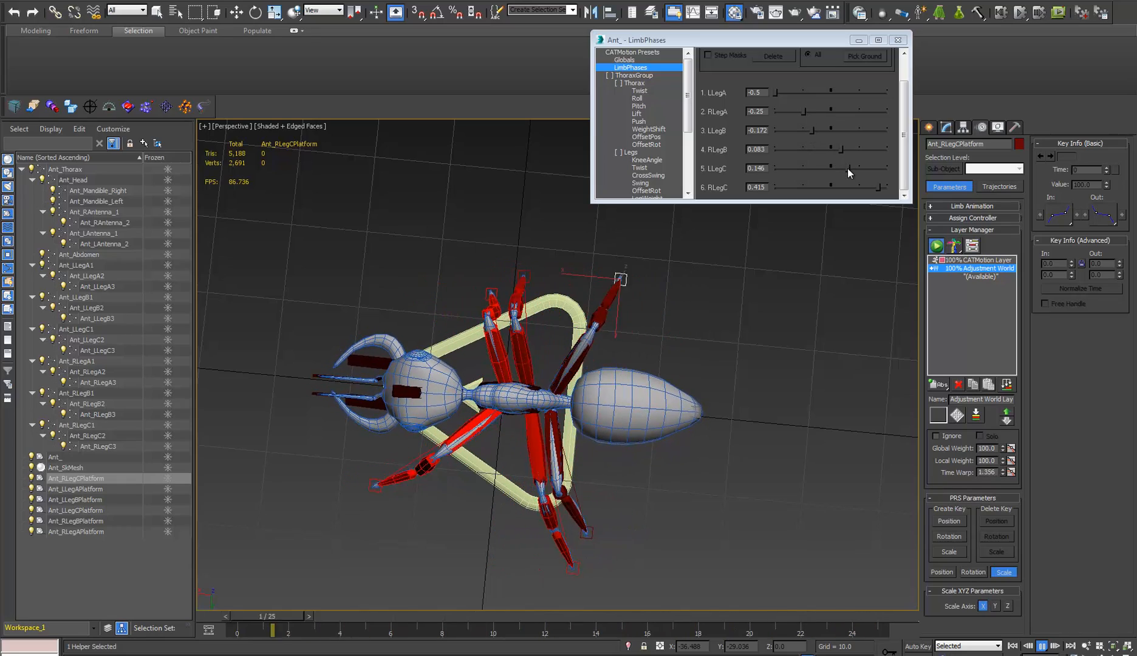
pyautogui.keyDown('alt'); pyautogui.moveTo(444, 352); pyautogui.dragTo(480, 285, button='middle'); pyautogui.keyUp('alt')
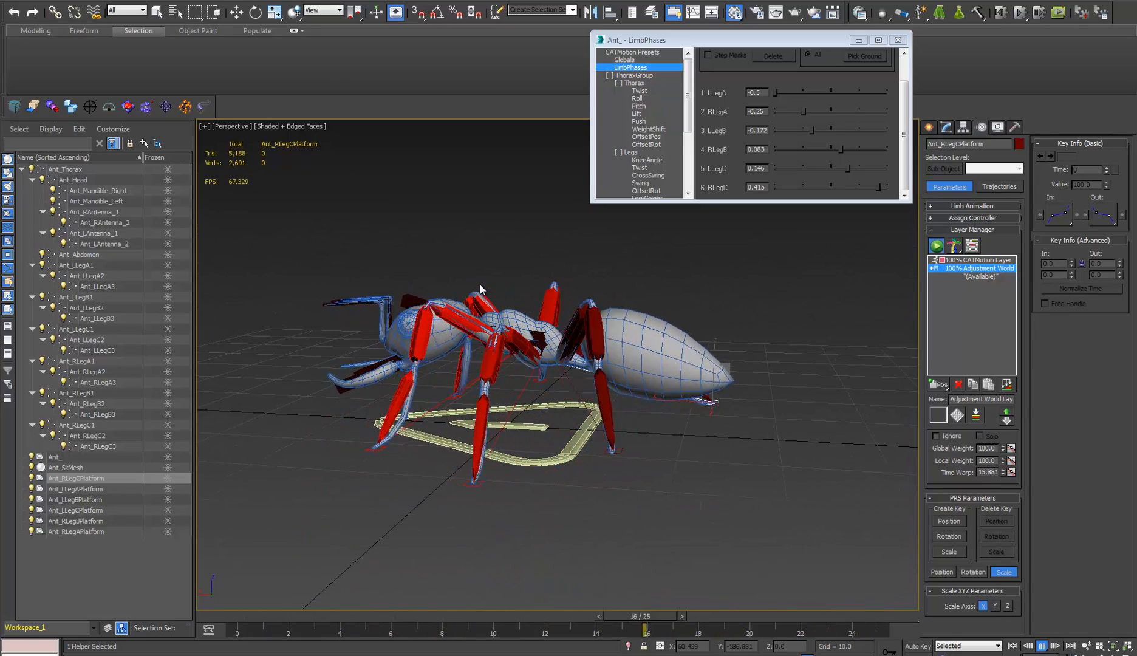
# - Try limb phases of -0.257 and -0.003 for LLegB, and of -0.003 and 0.5 for LLegC, while the walk cycle plays
pyautogui.keyDown('alt'); pyautogui.moveTo(543, 463); pyautogui.dragTo(647, 515, button='middle'); pyautogui.keyUp('alt')
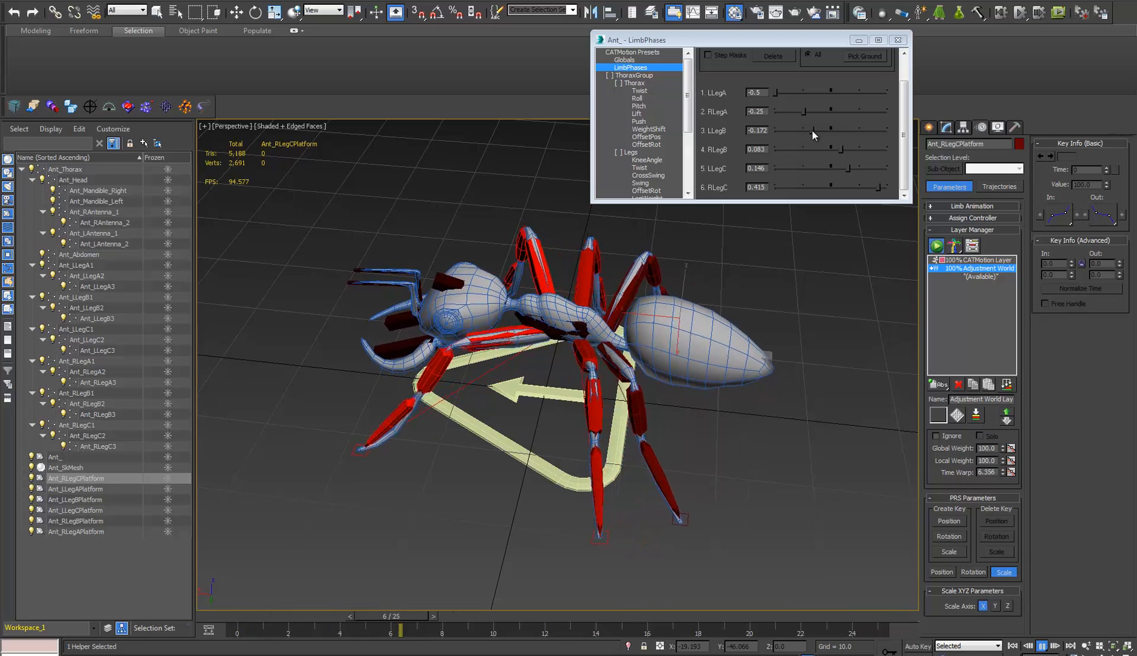
pyautogui.moveTo(812, 130); pyautogui.dragTo(802, 130)
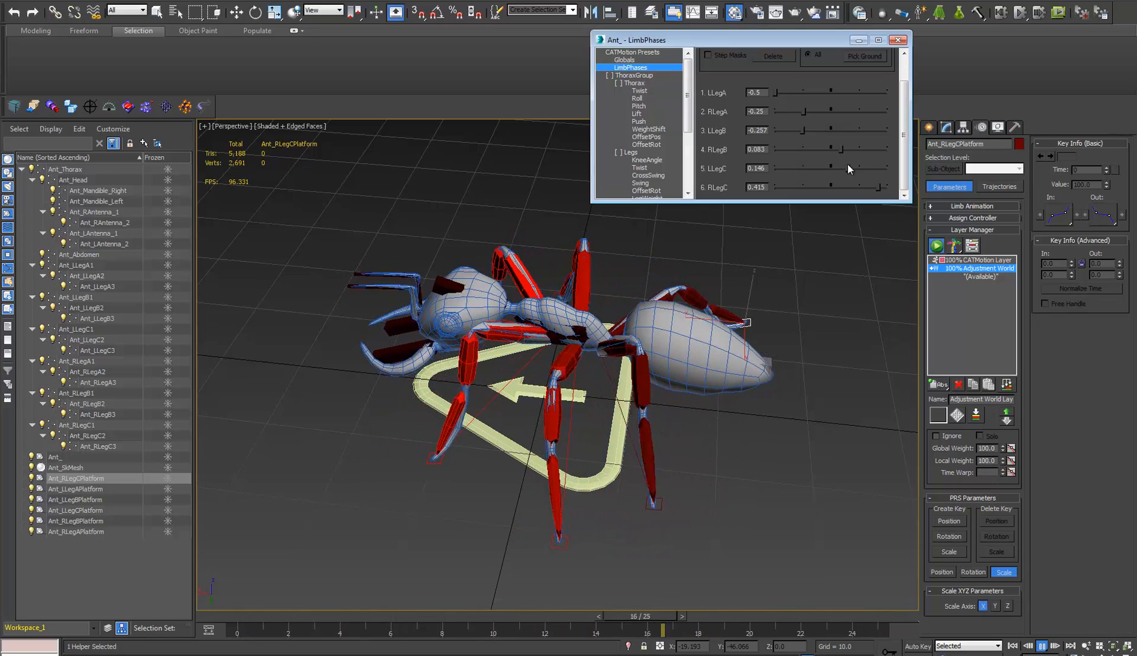
pyautogui.moveTo(848, 168); pyautogui.dragTo(832, 167)
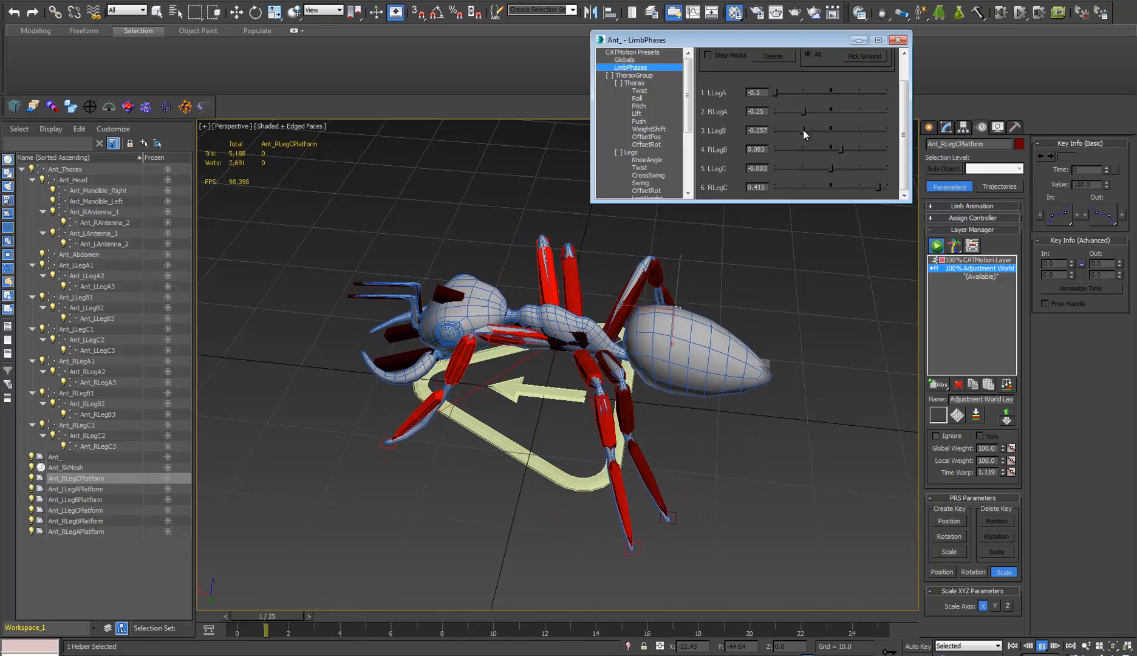
pyautogui.moveTo(803, 130); pyautogui.dragTo(815, 130)
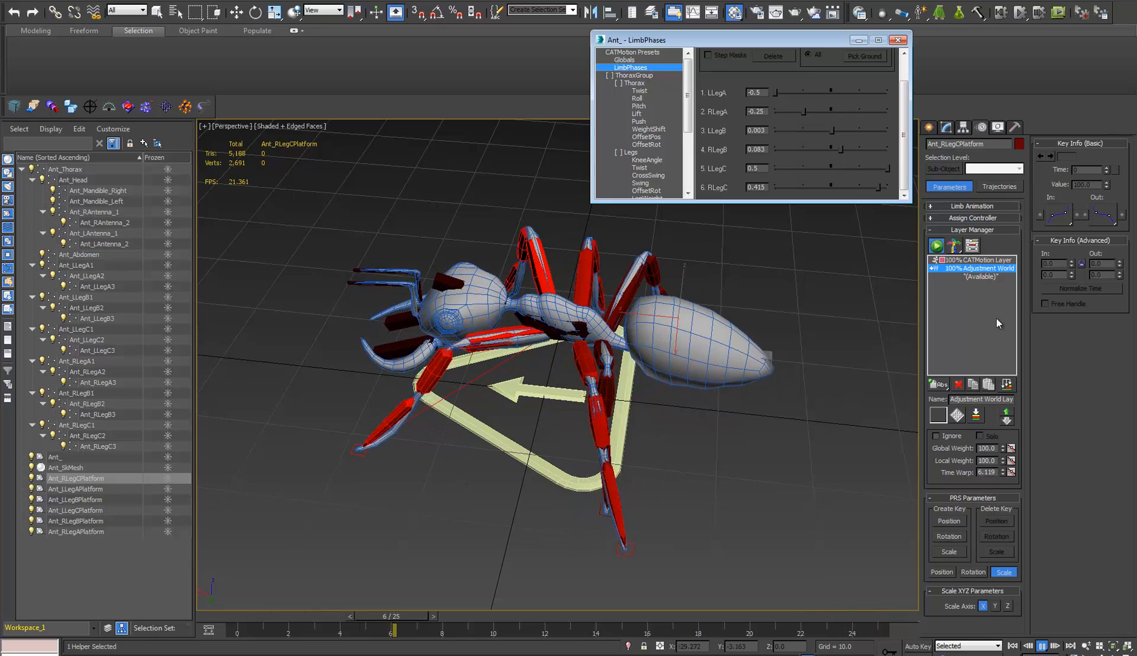
pyautogui.moveTo(831, 129); pyautogui.dragTo(867, 130)
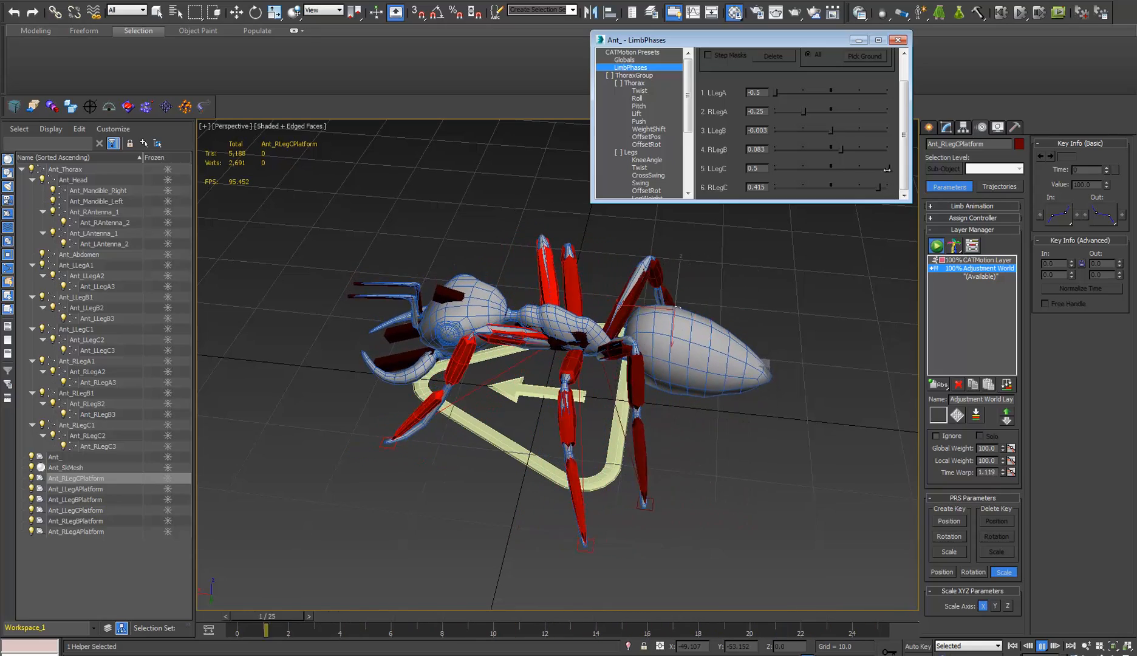
# - Try limb phases of -0.31 for LLegA and 0.294 for LLegC while the walk cycle plays
pyautogui.moveTo(887, 169); pyautogui.dragTo(871, 170)
pyautogui.moveTo(775, 92); pyautogui.dragTo(790, 92)
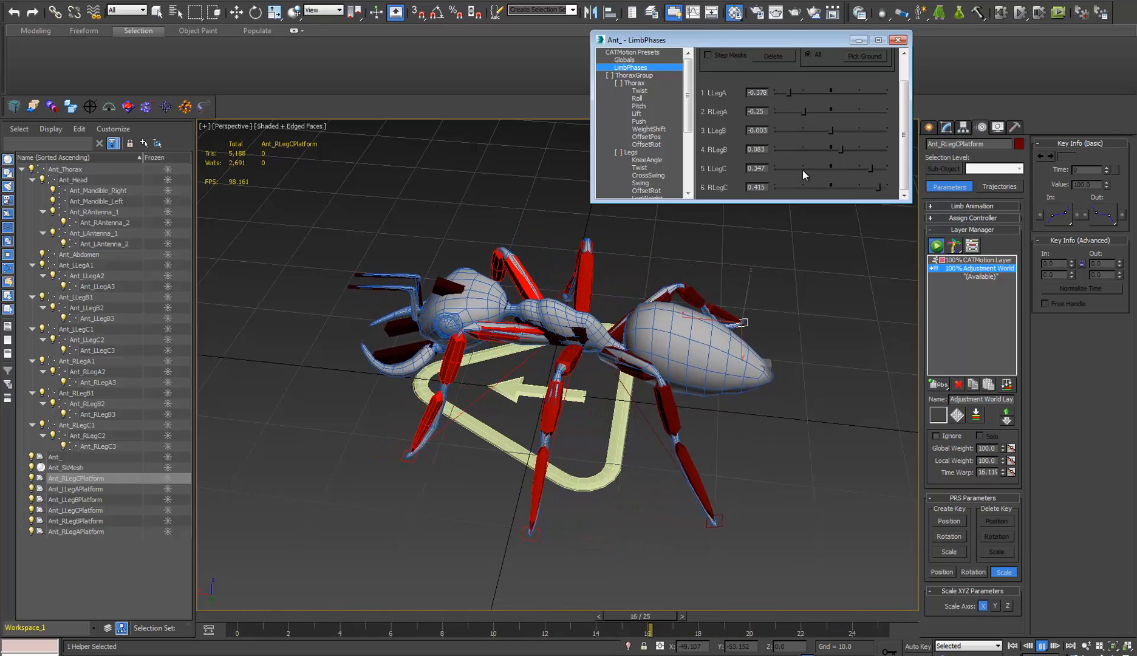
pyautogui.moveTo(791, 92); pyautogui.dragTo(796, 93)
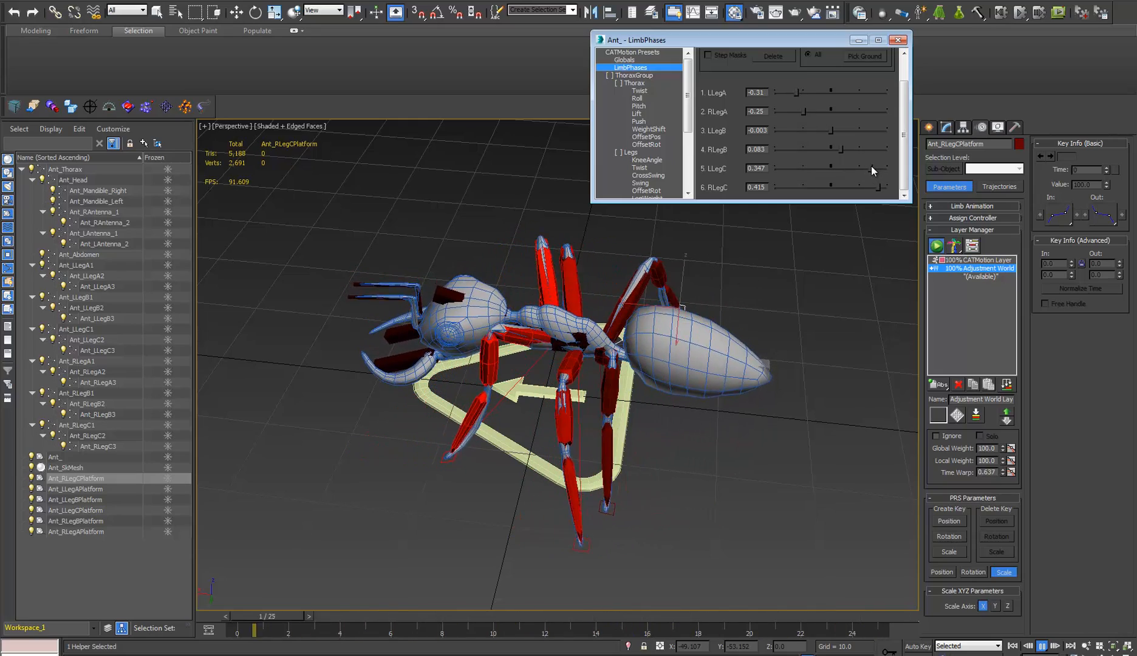
pyautogui.moveTo(872, 166); pyautogui.dragTo(864, 167)
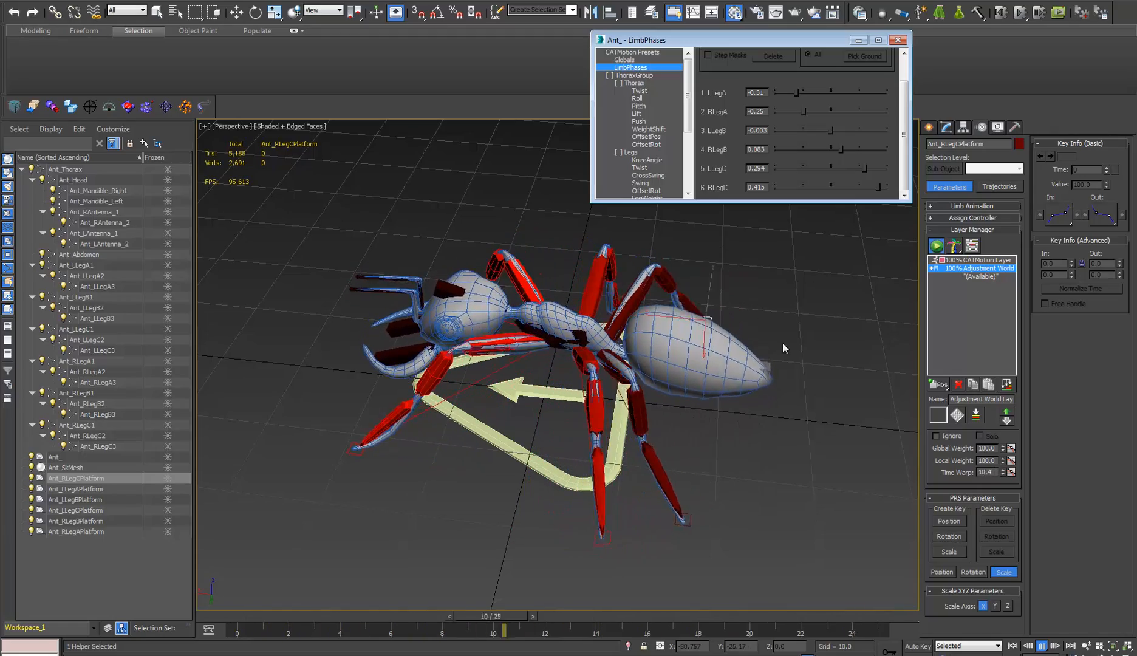
# - Examine the timing of the legs on one side from above during playback, and stop the animation at frame 2
pyautogui.keyDown('alt'); pyautogui.moveTo(710, 394); pyautogui.dragTo(871, 439, button='middle'); pyautogui.keyUp('alt')
pyautogui.keyDown('alt'); pyautogui.moveTo(772, 447); pyautogui.dragTo(717, 454, button='middle'); pyautogui.keyUp('alt')
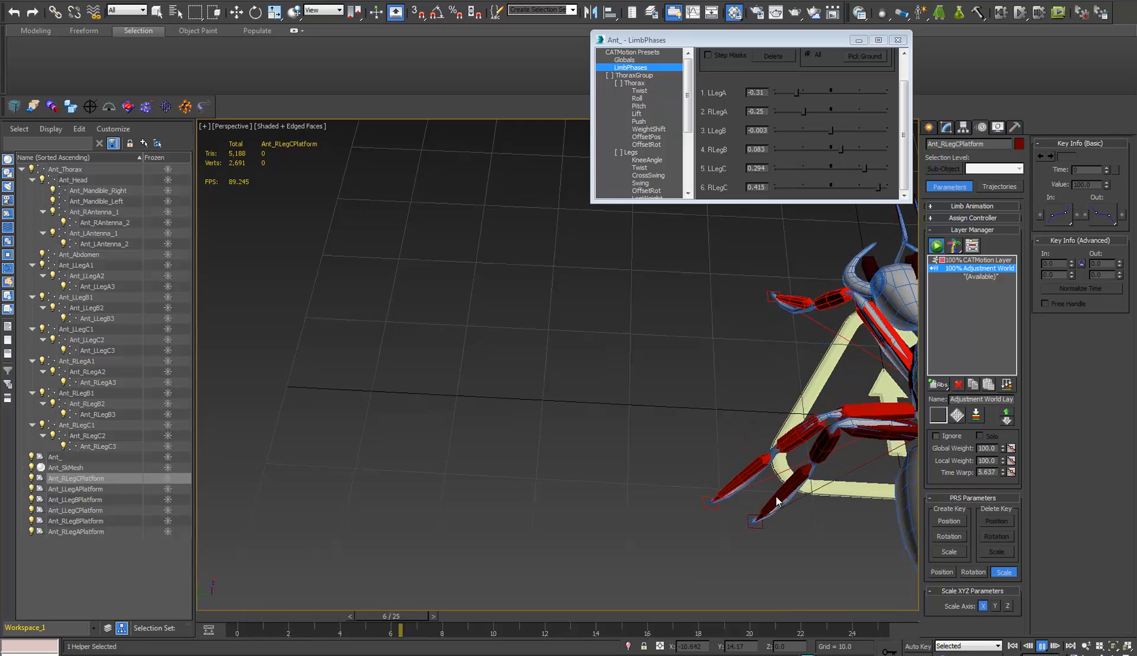
pyautogui.moveTo(805, 432)
pyautogui.keyDown('alt'); pyautogui.mouseDown(button='middle')
pyautogui.moveTo(800, 415)
pyautogui.moveTo(823, 419)
pyautogui.moveTo(807, 444)
pyautogui.mouseUp(button='middle'); pyautogui.keyUp('alt')
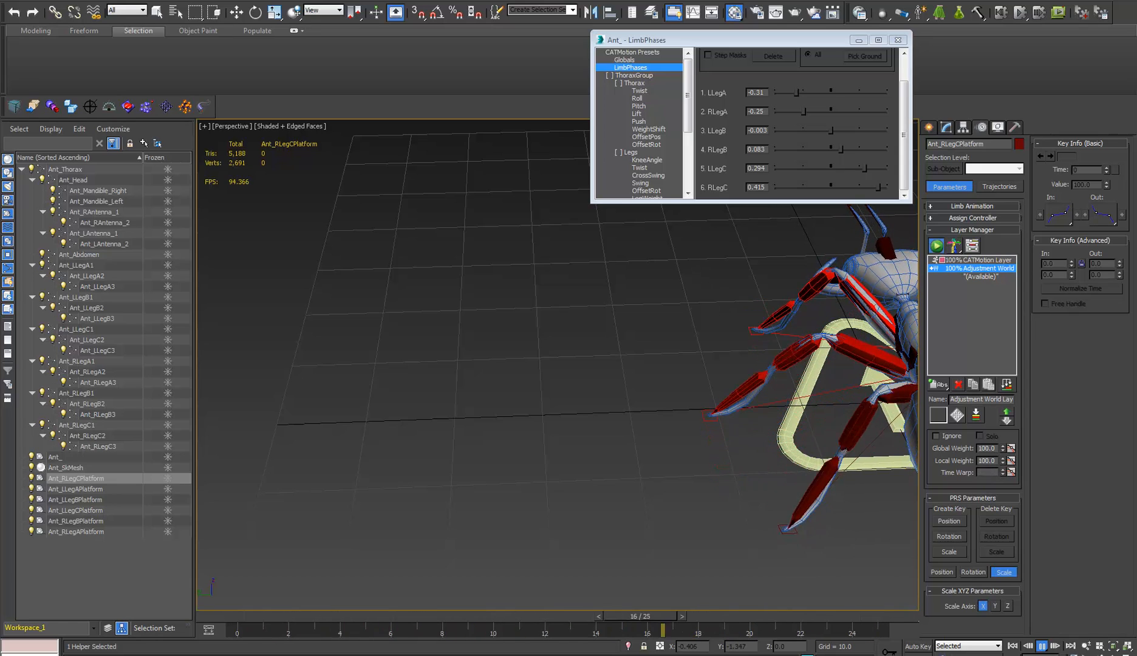
pyautogui.press('/')
pyautogui.keyDown('alt'); pyautogui.moveTo(748, 413); pyautogui.dragTo(762, 372, button='middle'); pyautogui.keyUp('alt')
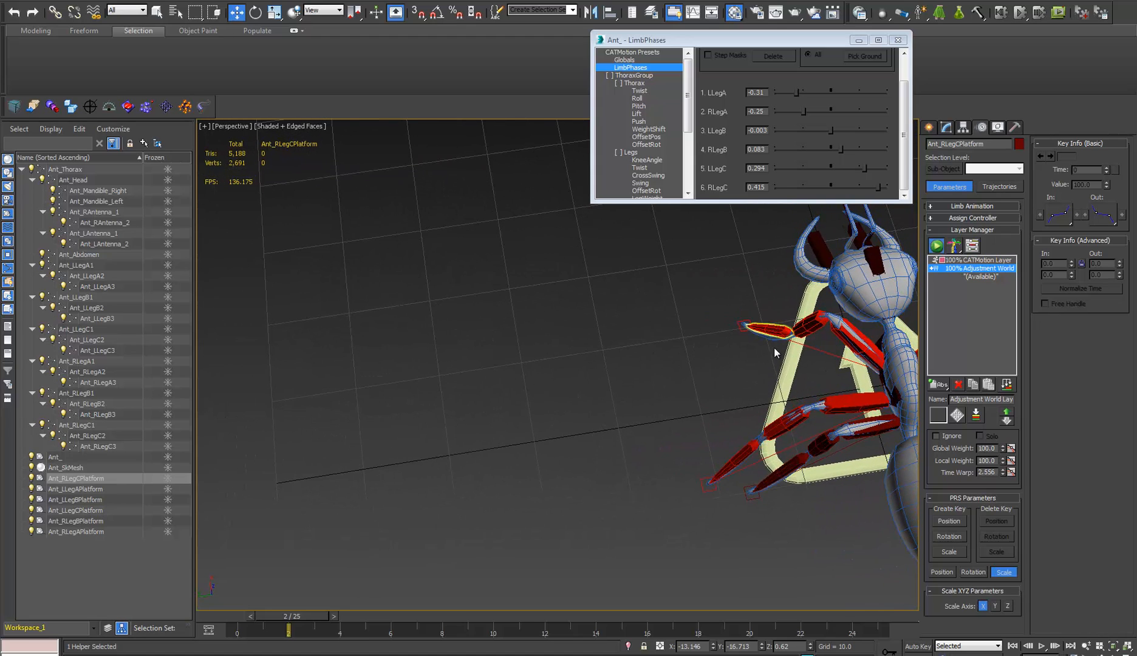
pyautogui.keyDown('alt'); pyautogui.moveTo(782, 479); pyautogui.dragTo(760, 439, button='middle'); pyautogui.keyUp('alt')
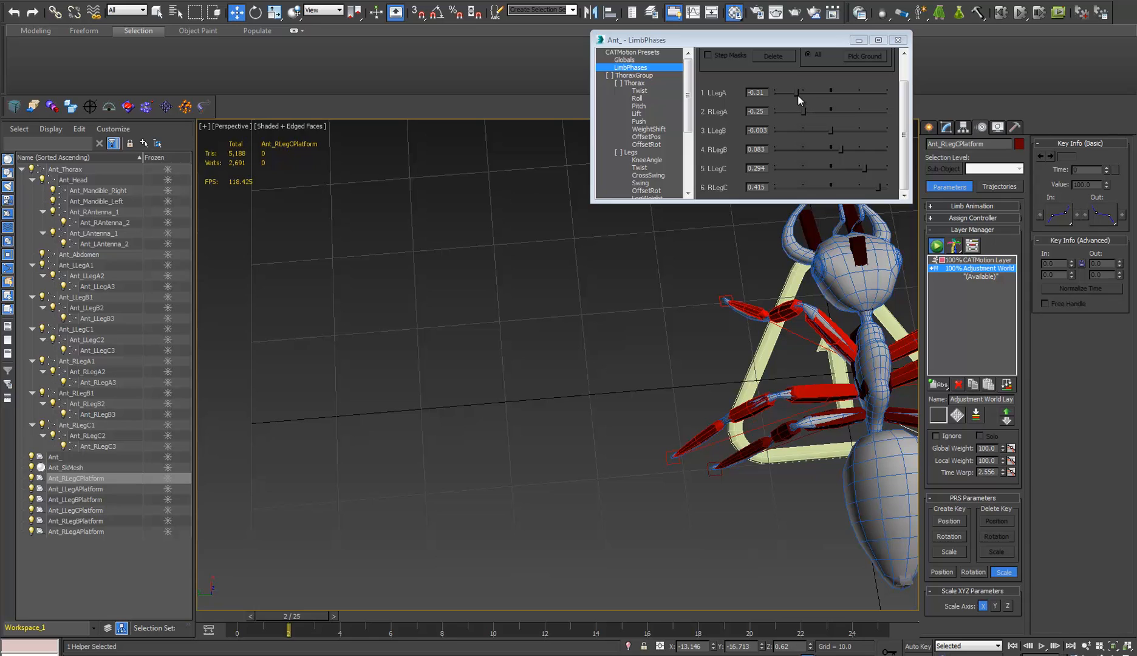
# - Set the limb phases to -0.5 for LLegA, 0 for LLegB and 0.5 for LLegC, and scrub to frame 12 to check the legs
pyautogui.moveTo(796, 92); pyautogui.dragTo(775, 93)
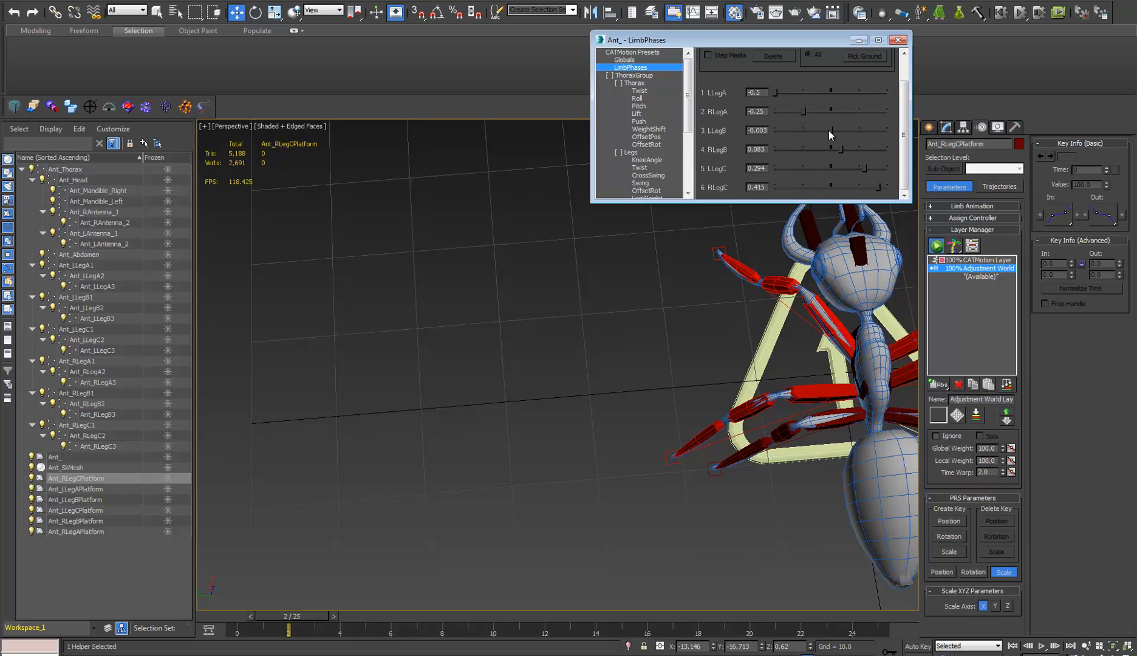
pyautogui.moveTo(829, 130); pyautogui.dragTo(803, 131)
pyautogui.moveTo(864, 168); pyautogui.dragTo(888, 168)
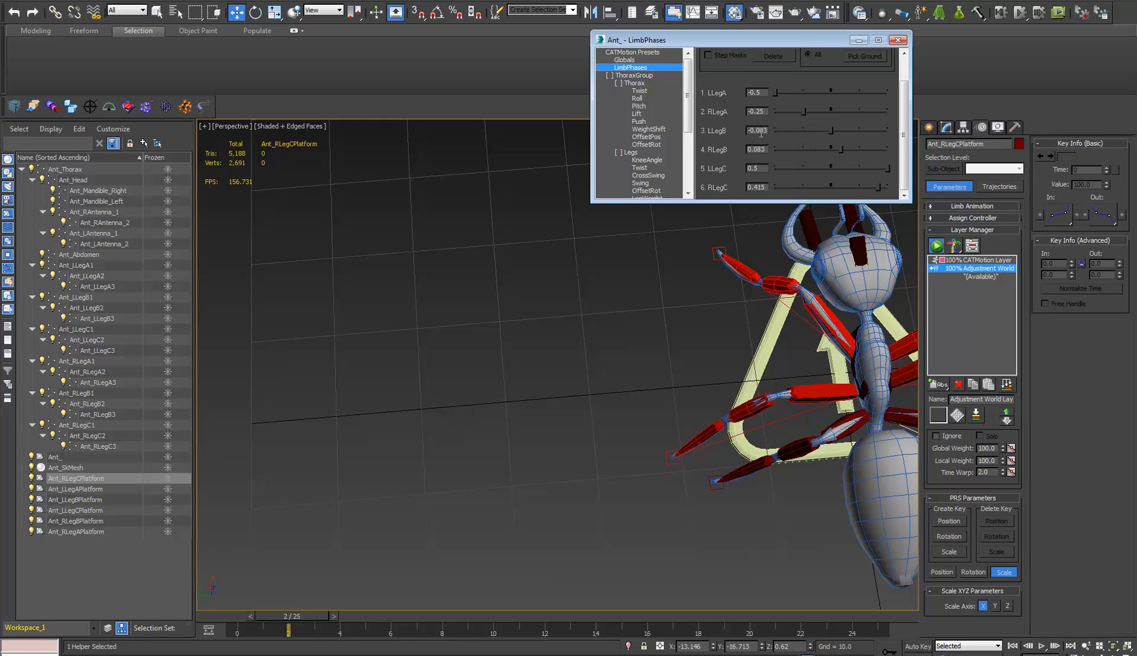
pyautogui.write('0')
pyautogui.press('Return')
pyautogui.moveTo(317, 616); pyautogui.dragTo(552, 617)
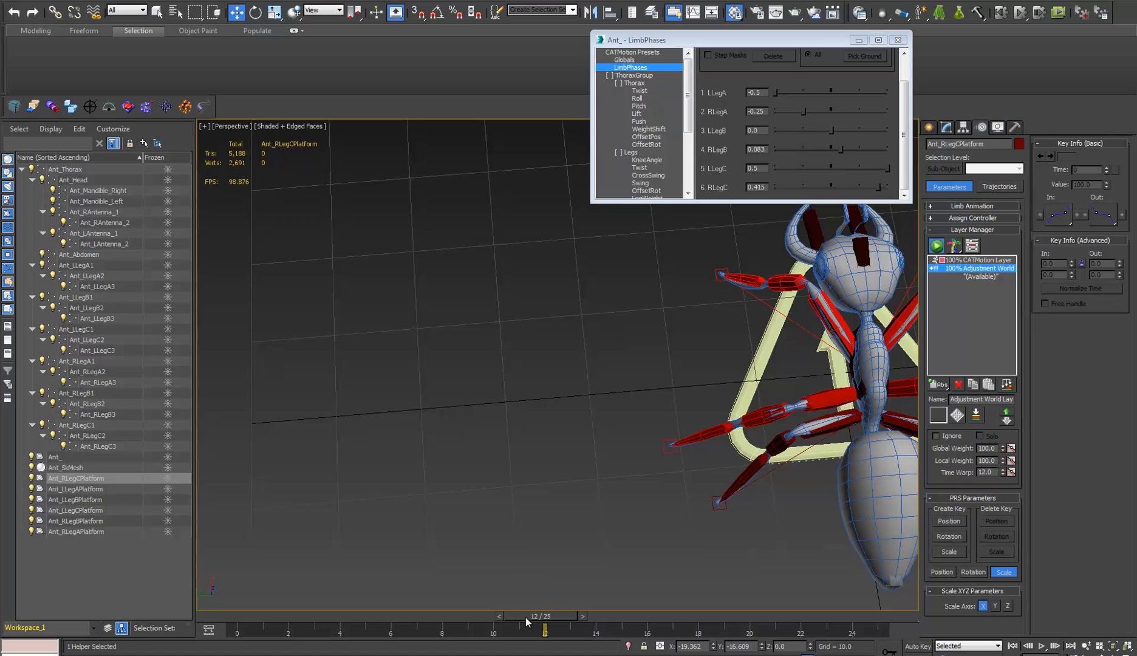
# - At frame 8, set the limb phases of RLegA to -0.003, RLegB to 0.5, RLegC to -0.008 and LLegC to -0.5
pyautogui.moveTo(525, 618); pyautogui.dragTo(436, 644)
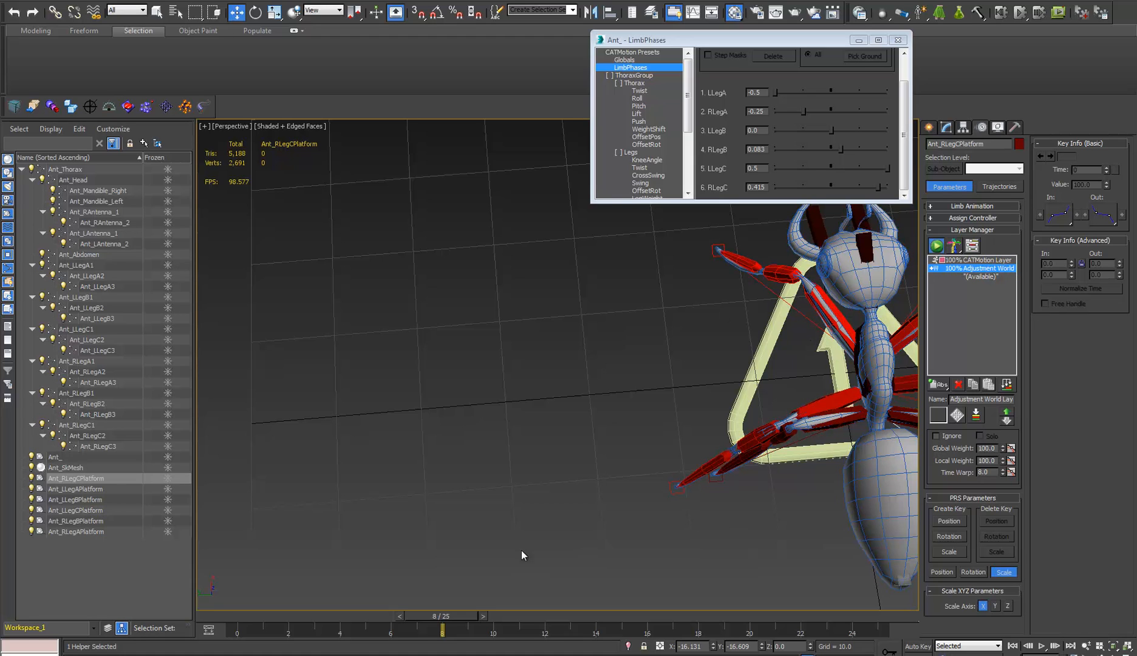
pyautogui.moveTo(588, 461); pyautogui.dragTo(328, 480, button='middle')
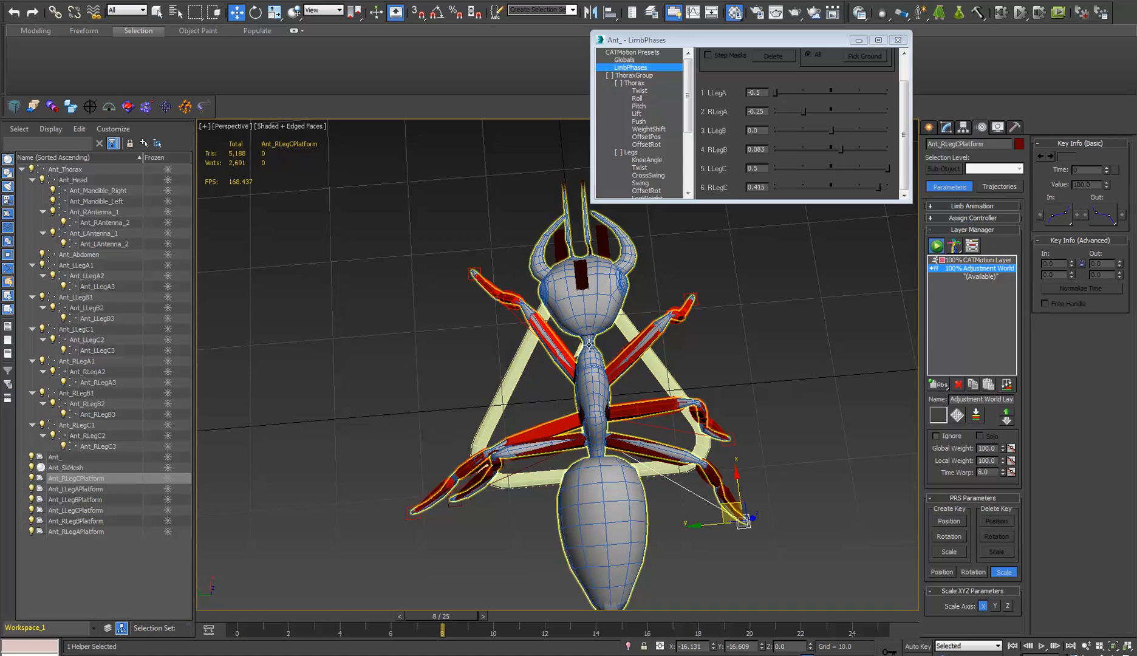
pyautogui.keyDown('alt'); pyautogui.moveTo(588, 344); pyautogui.dragTo(564, 351, button='middle'); pyautogui.keyUp('alt')
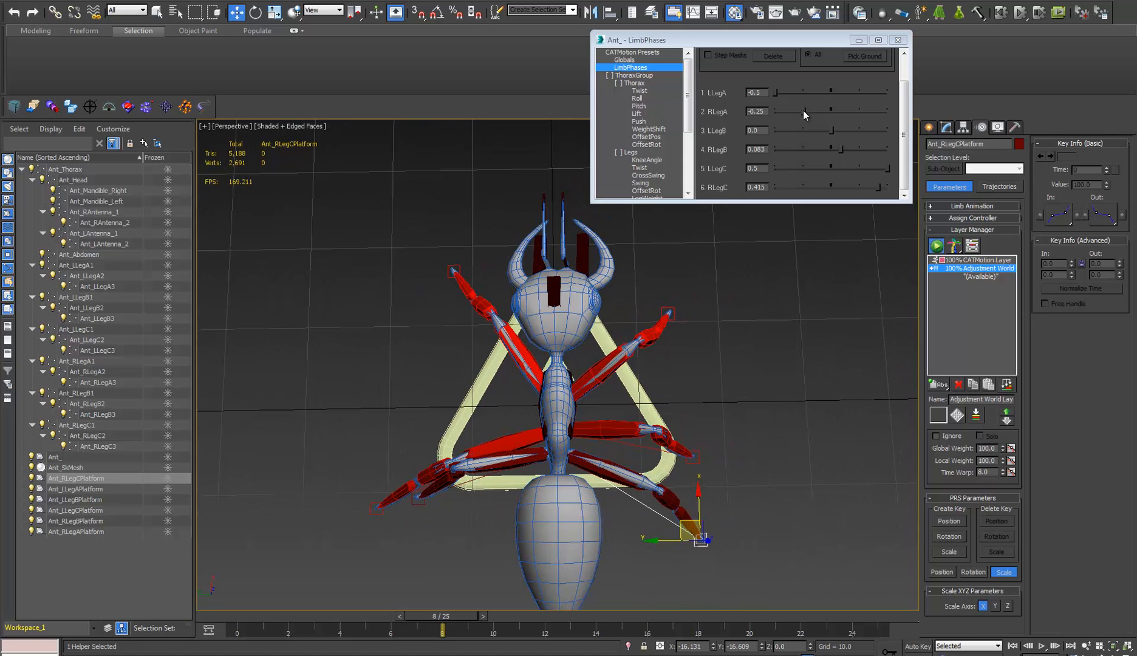
pyautogui.moveTo(803, 110); pyautogui.dragTo(831, 110)
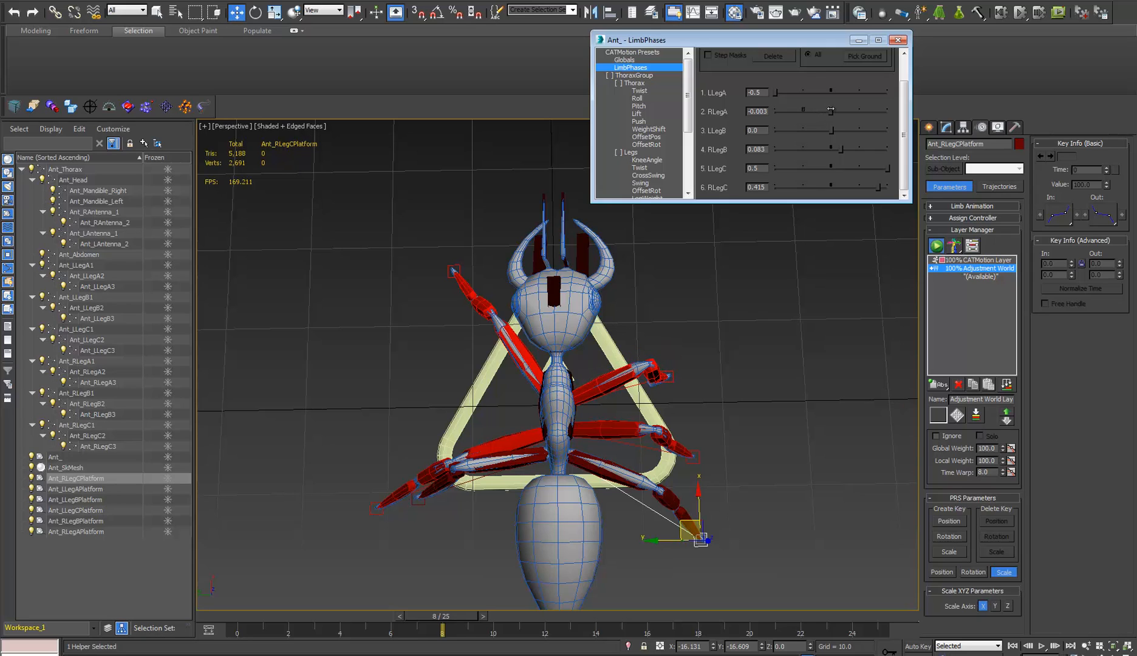
pyautogui.moveTo(842, 150); pyautogui.dragTo(899, 156)
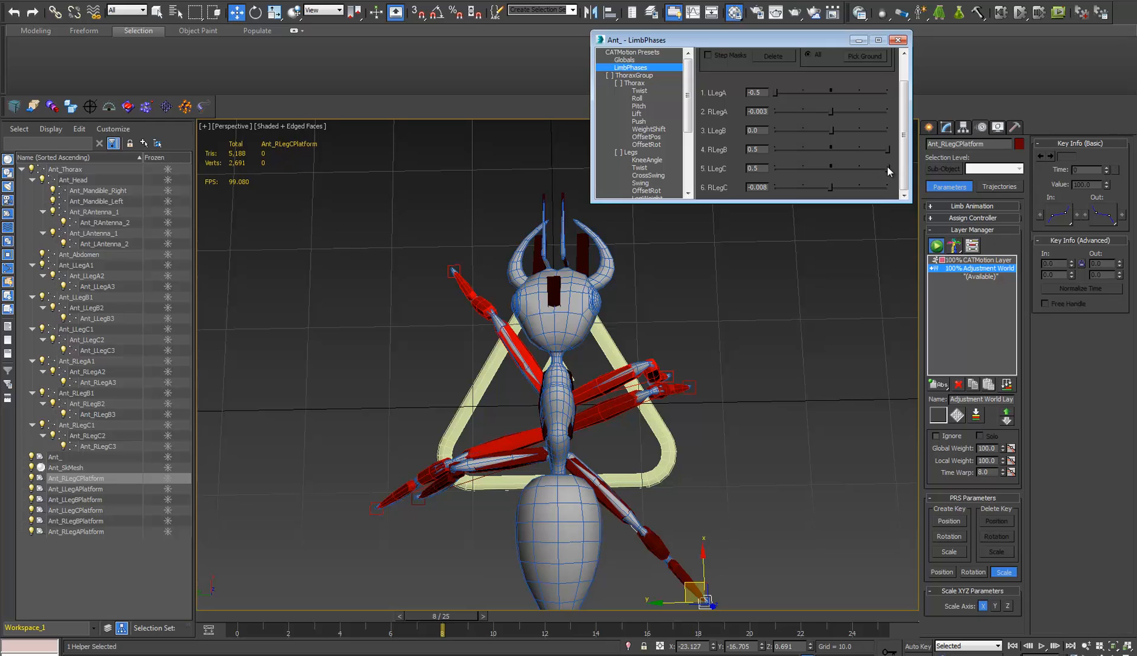
pyautogui.moveTo(888, 166); pyautogui.dragTo(816, 174)
# - Scrub the timeline to frame 21 and play the walk cycle to check the new leg phases
pyautogui.moveTo(459, 616); pyautogui.dragTo(926, 562)
pyautogui.press('w')
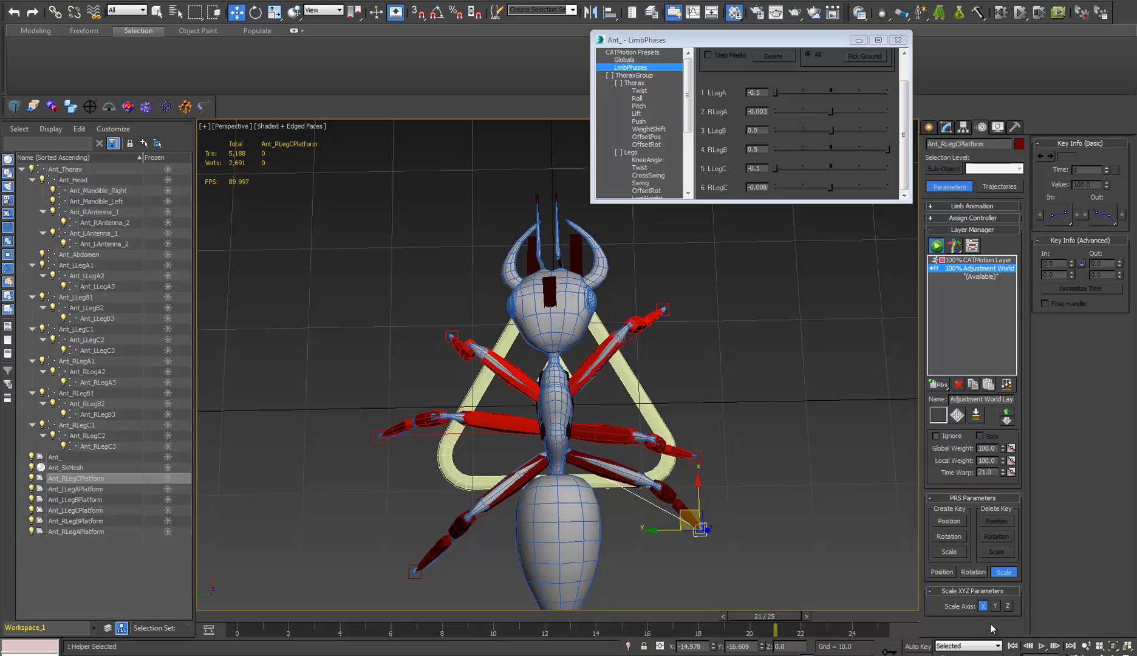
pyautogui.click(1043, 647)
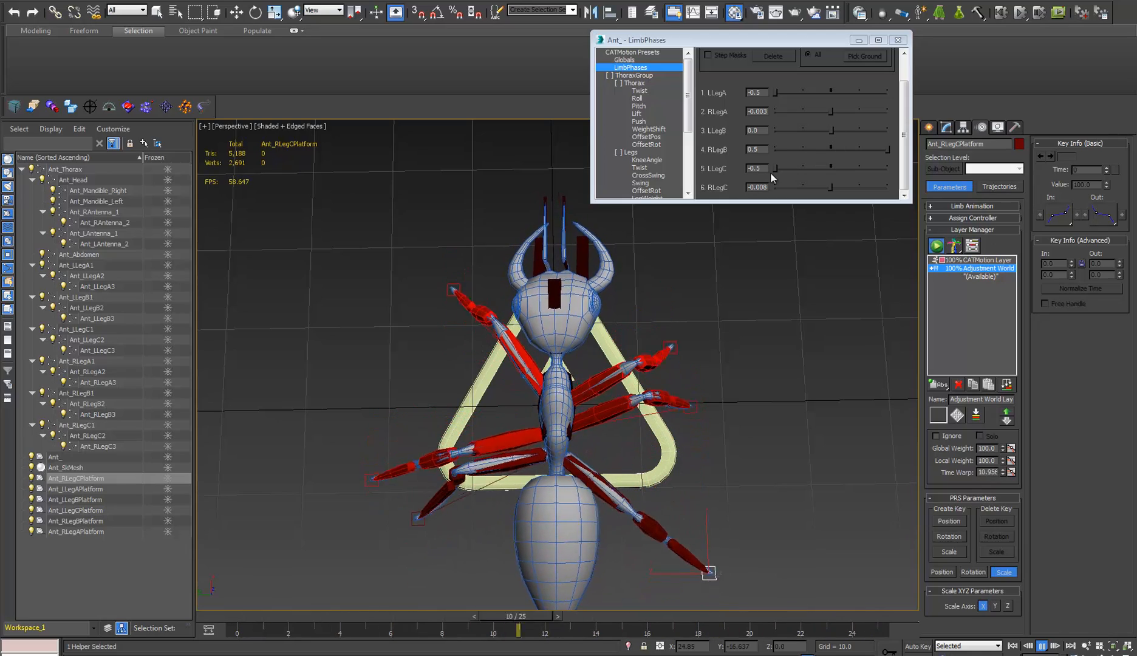
# - Set the limb phases of RLegC and RLegA to exactly 0
pyautogui.doubleClick(760, 186)
pyautogui.write('-0')
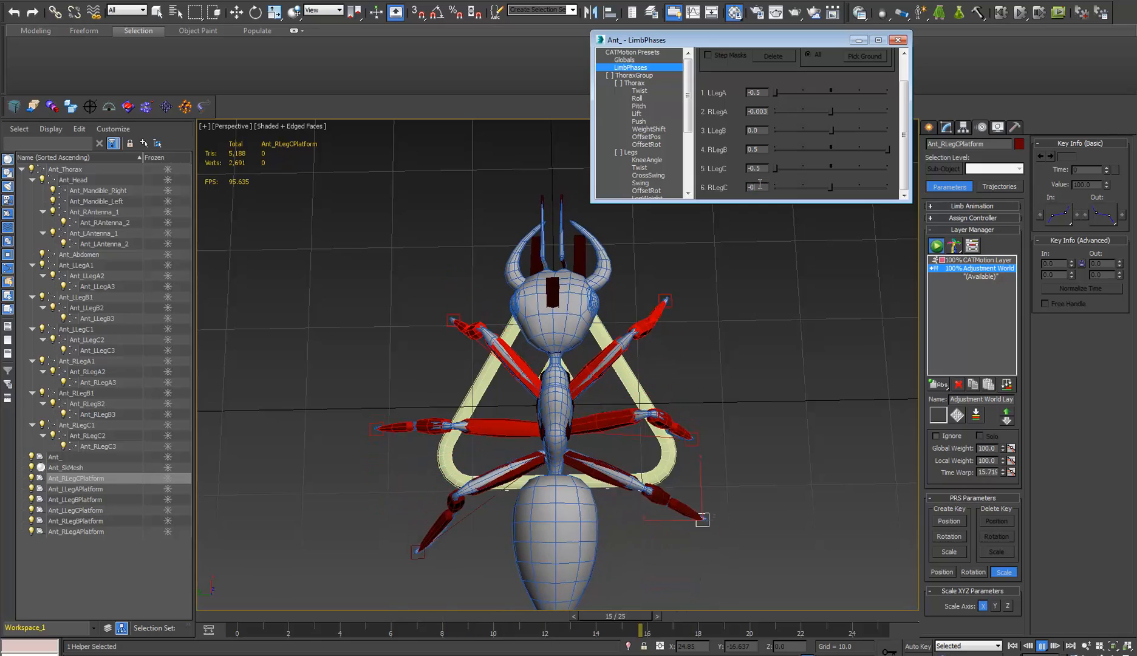
pyautogui.doubleClick(749, 111)
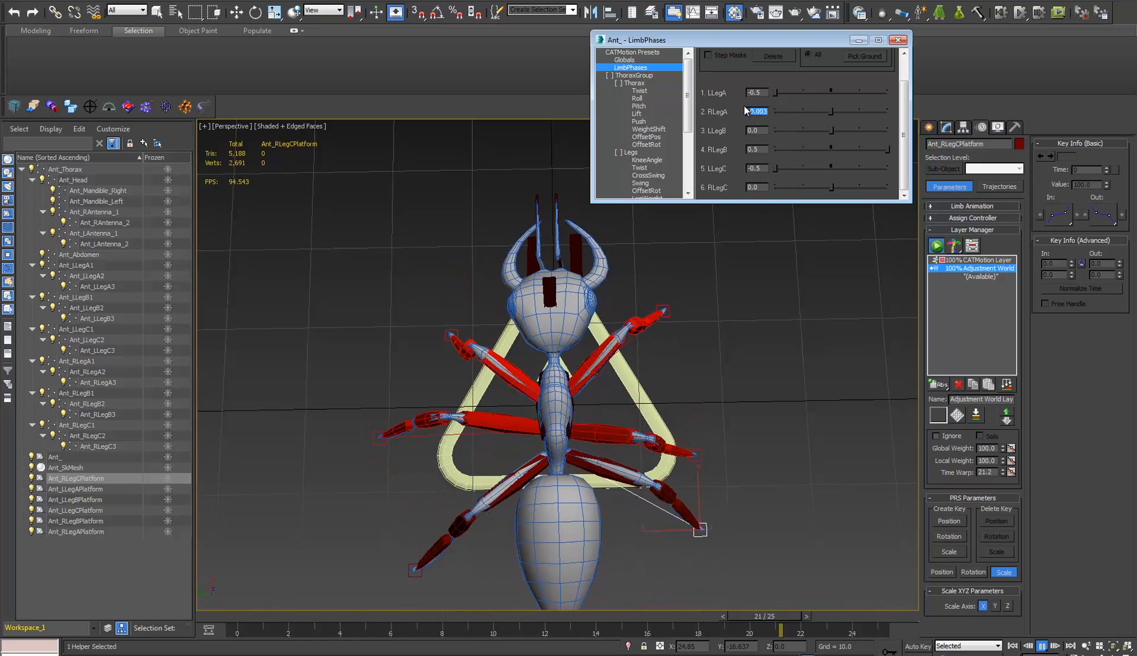
pyautogui.write('0')
pyautogui.press('Return')
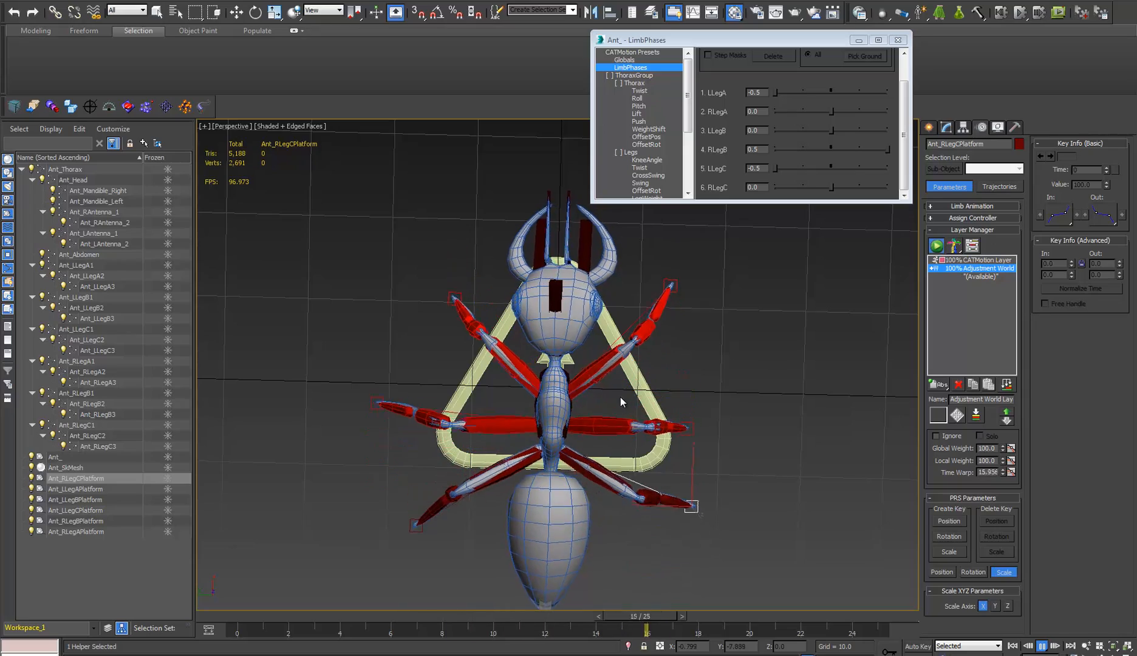
# - Open the thorax Roll curve in the CATMotion settings and raise its value to 4.4
pyautogui.moveTo(621, 395); pyautogui.dragTo(634, 346, button='middle')
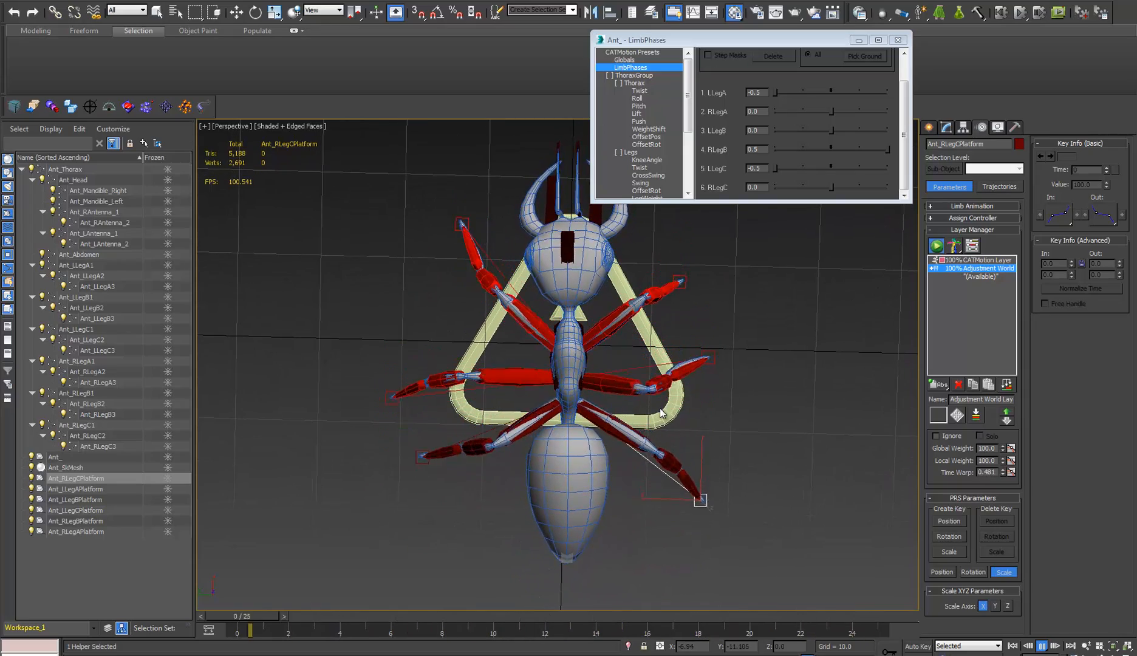
pyautogui.keyDown('alt'); pyautogui.moveTo(662, 418); pyautogui.dragTo(744, 319, button='middle'); pyautogui.keyUp('alt')
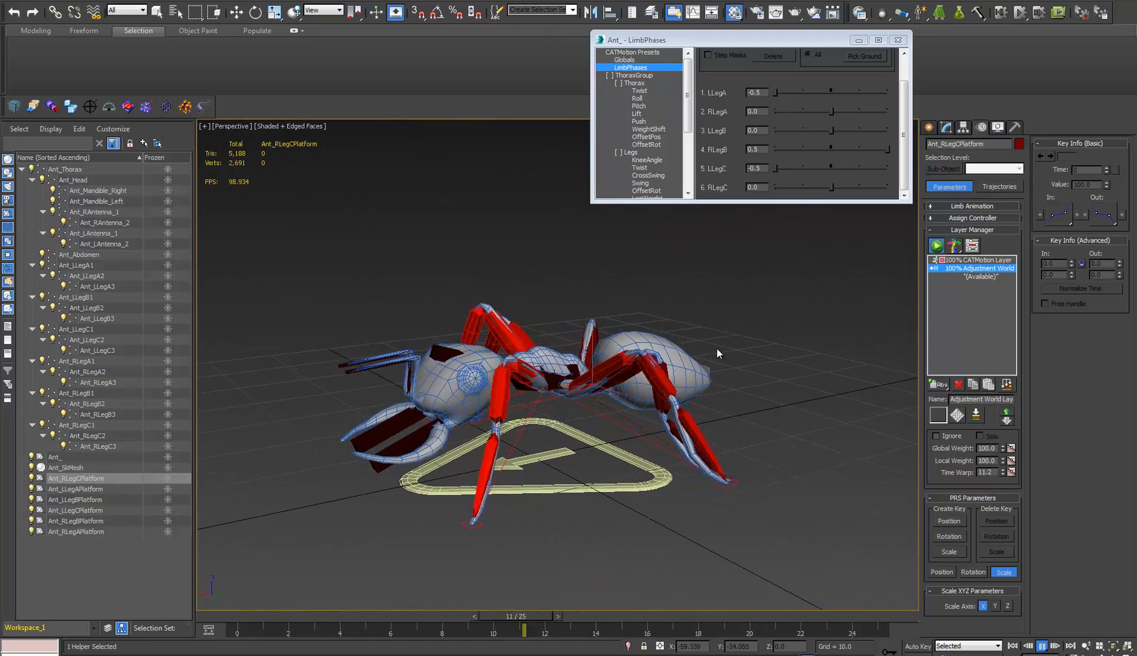
pyautogui.keyDown('alt'); pyautogui.moveTo(589, 374); pyautogui.dragTo(615, 376, button='middle'); pyautogui.keyUp('alt')
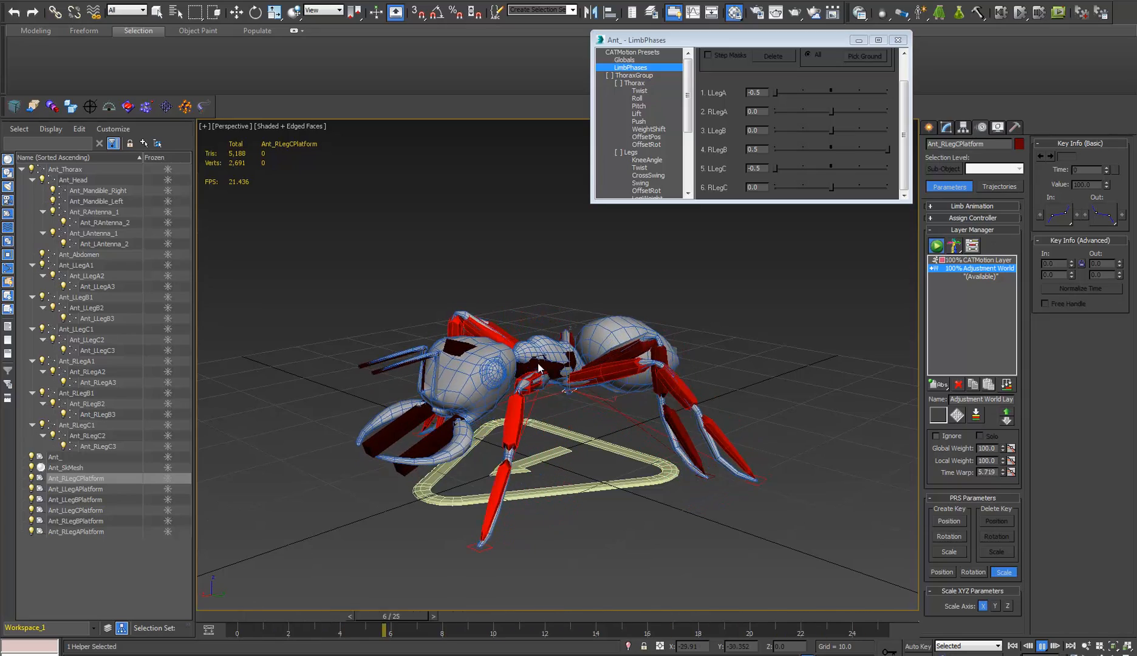
pyautogui.keyDown('alt'); pyautogui.moveTo(539, 364); pyautogui.dragTo(571, 358, button='middle'); pyautogui.keyUp('alt')
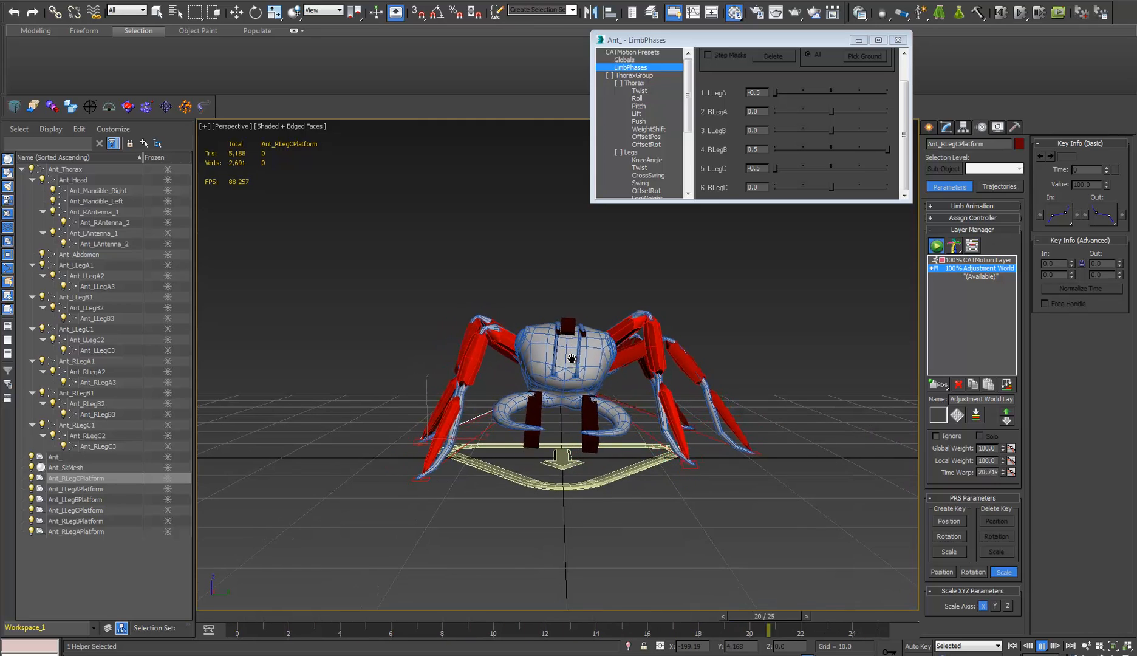
pyautogui.click(643, 100)
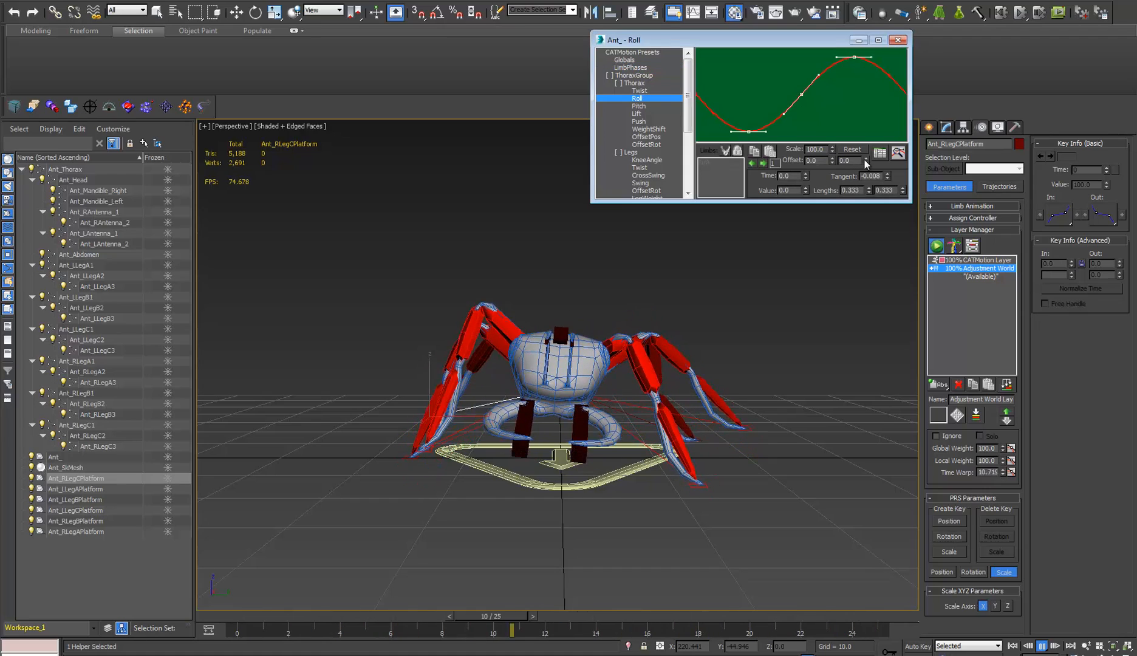
pyautogui.click(866, 159)
pyautogui.moveTo(861, 253); pyautogui.dragTo(854, 132)
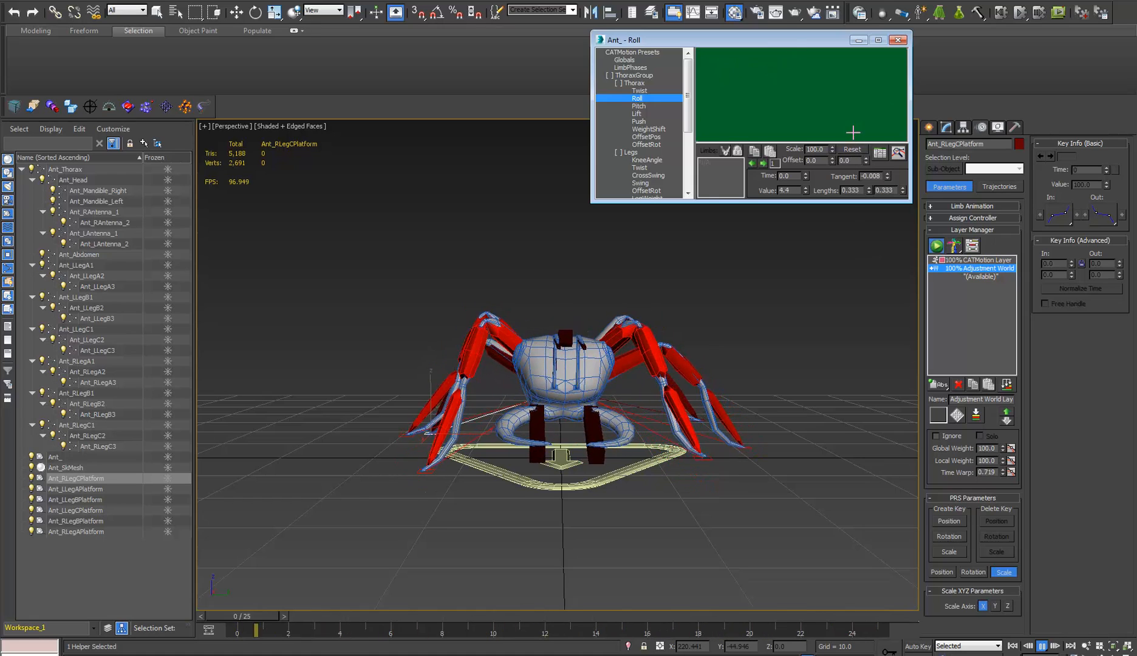
# - Close the CATMotion settings window and stop the animation playback
pyautogui.keyDown('alt'); pyautogui.moveTo(628, 394); pyautogui.dragTo(513, 416, button='middle'); pyautogui.keyUp('alt')
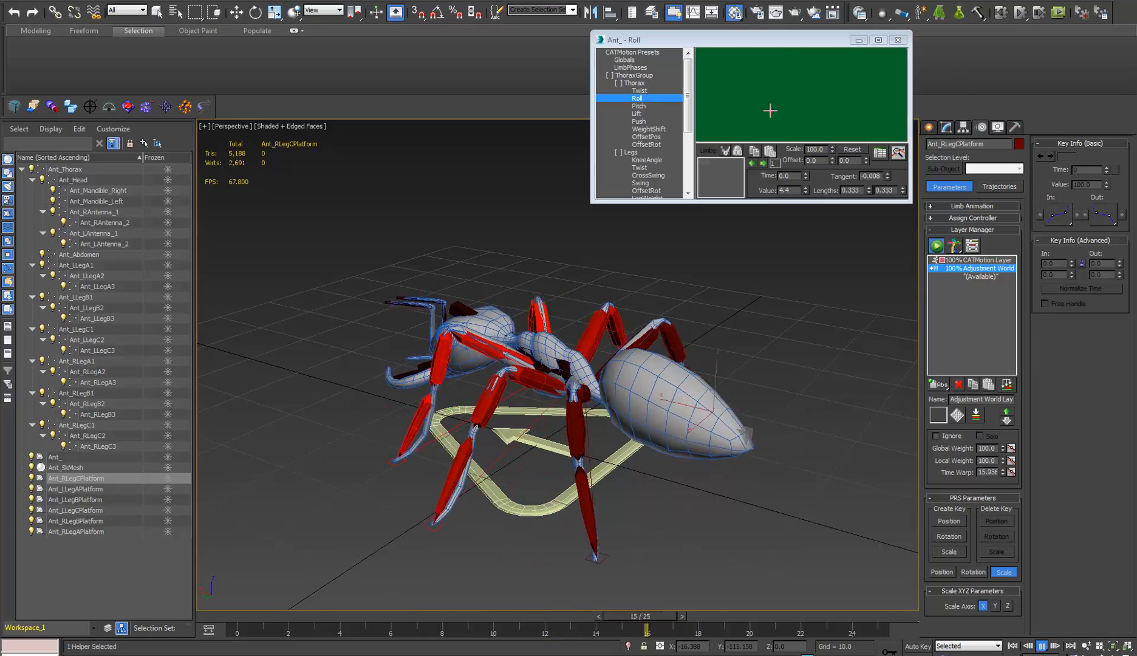
pyautogui.keyDown('alt'); pyautogui.moveTo(681, 246); pyautogui.dragTo(557, 409, button='middle'); pyautogui.keyUp('alt')
pyautogui.click(903, 43)
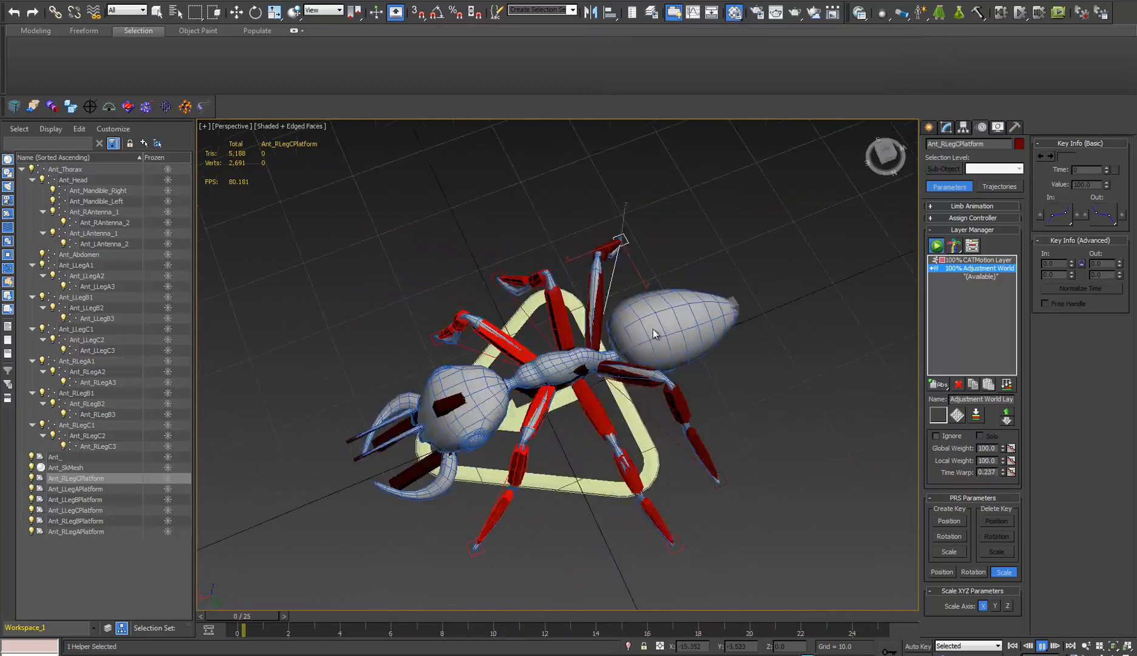
pyautogui.keyDown('alt'); pyautogui.moveTo(653, 330); pyautogui.dragTo(665, 281, button='middle'); pyautogui.keyUp('alt')
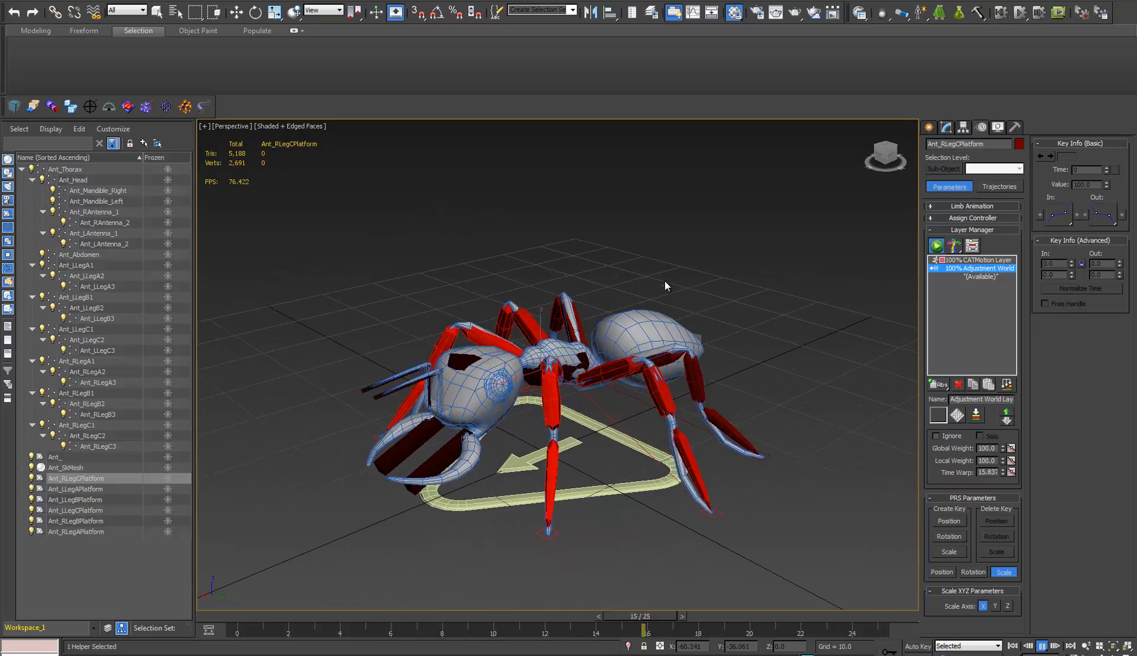
pyautogui.click(1042, 646)
pyautogui.press('w')
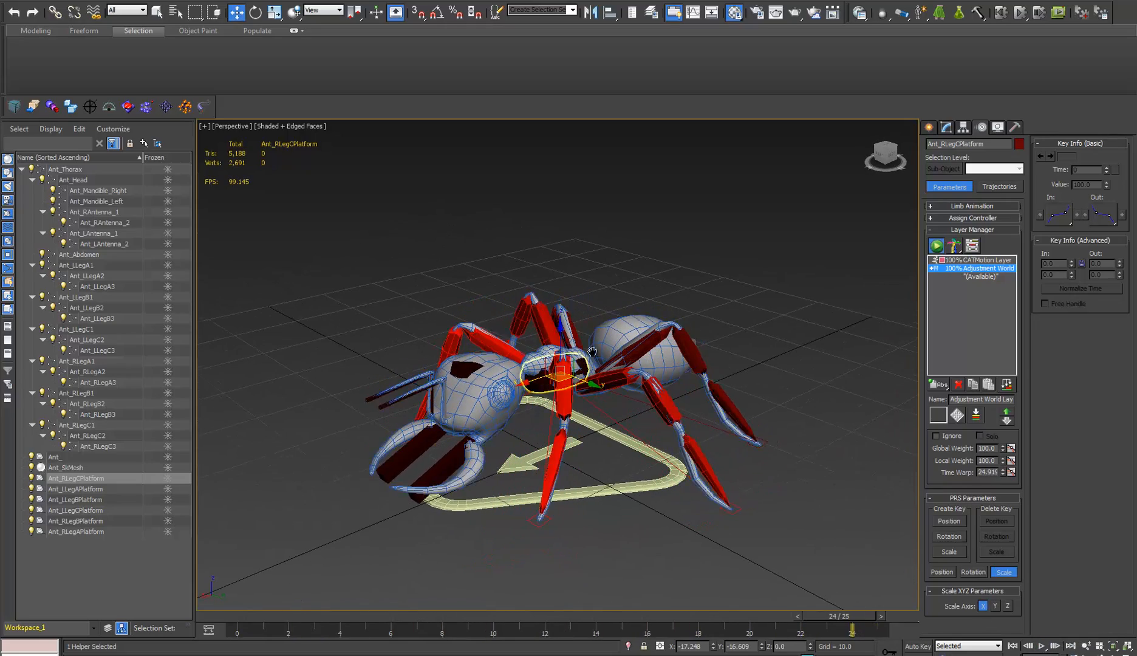
# - Show the ant in the top view and select the LLegA foot platform at frame 5
pyautogui.scroll(5, 596, 334)
pyautogui.keyDown('alt'); pyautogui.moveTo(592, 356); pyautogui.dragTo(538, 393, button='middle'); pyautogui.keyUp('alt')
pyautogui.press('t')
pyautogui.scroll(8, 550, 396)
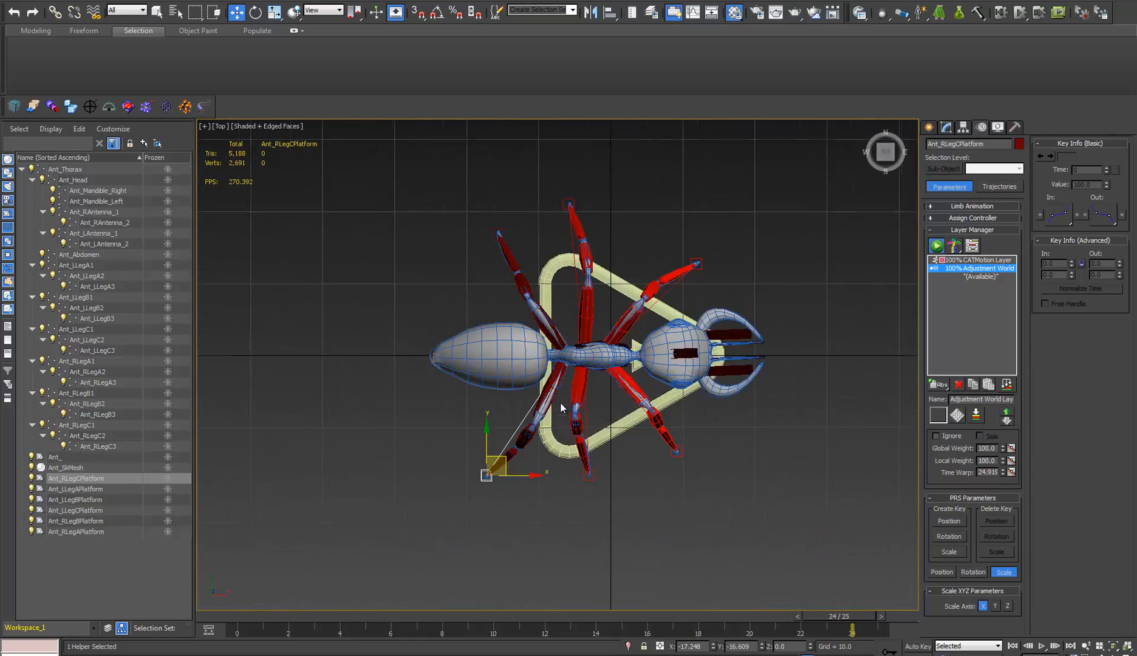
pyautogui.moveTo(844, 621); pyautogui.dragTo(381, 563)
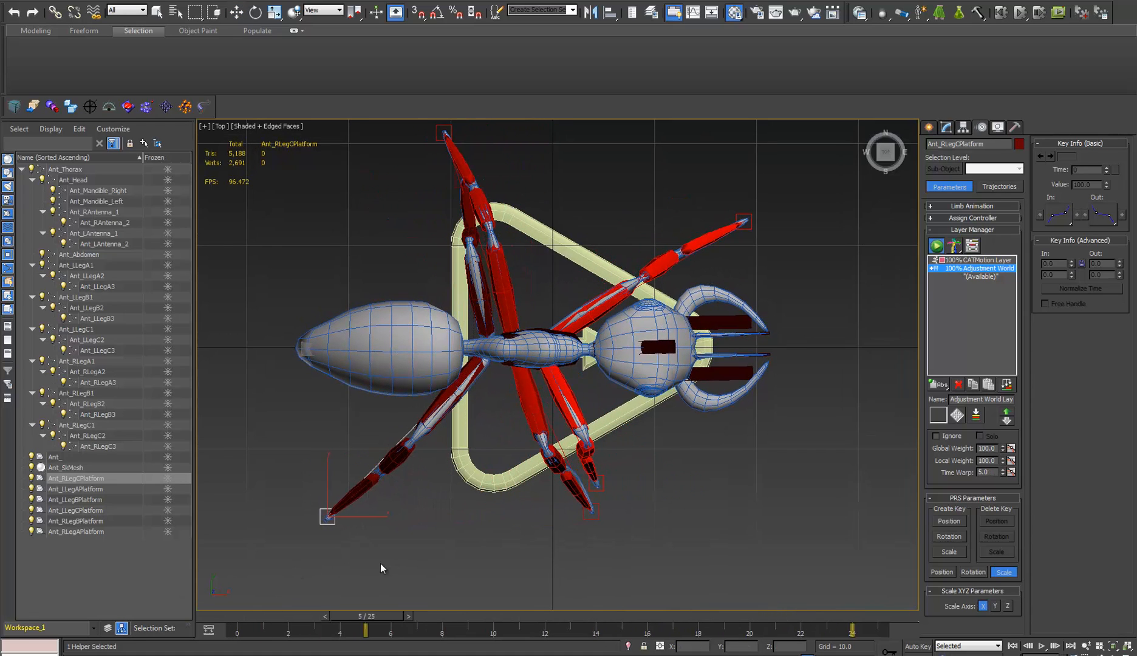
pyautogui.press('w')
pyautogui.click(745, 223)
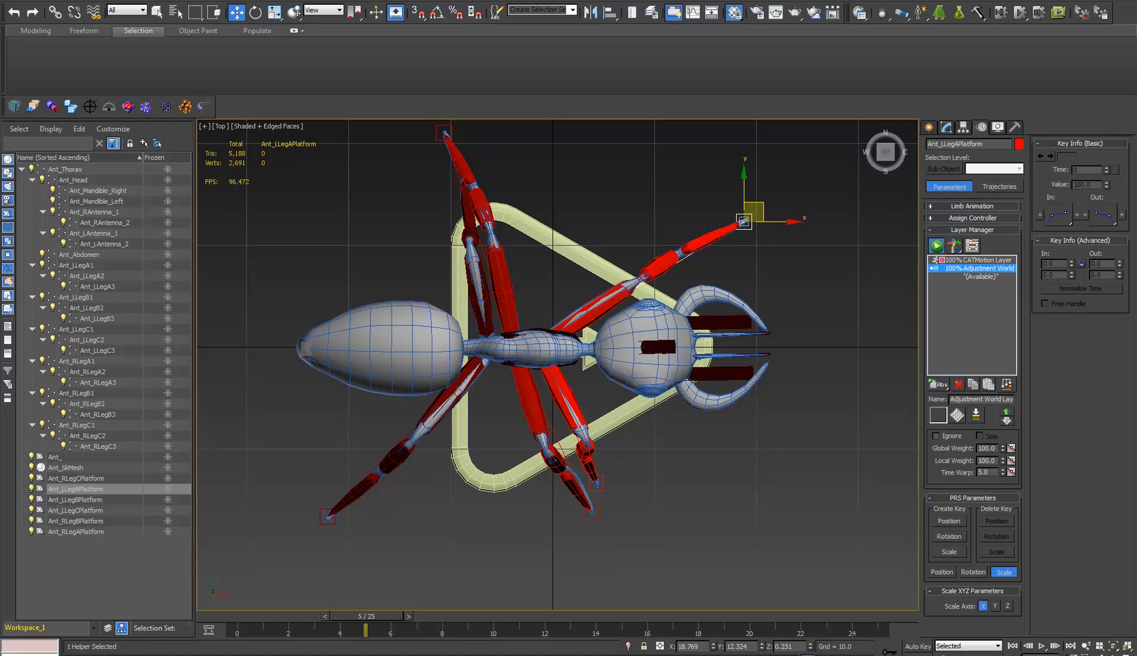
pyautogui.press('q')
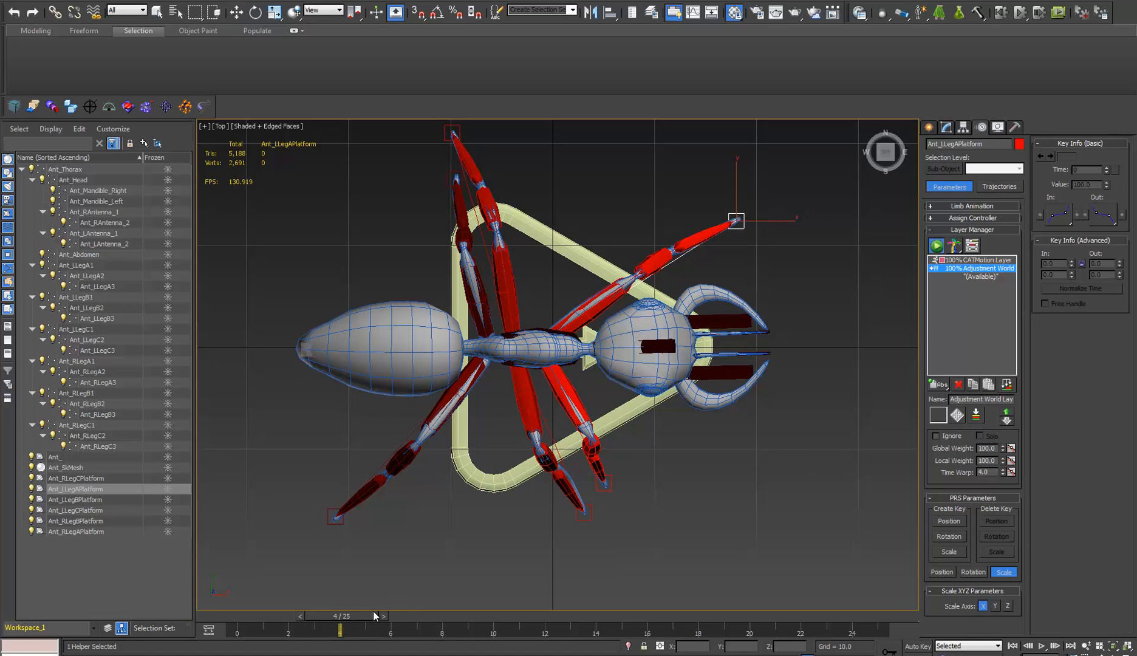
pyautogui.press('w')
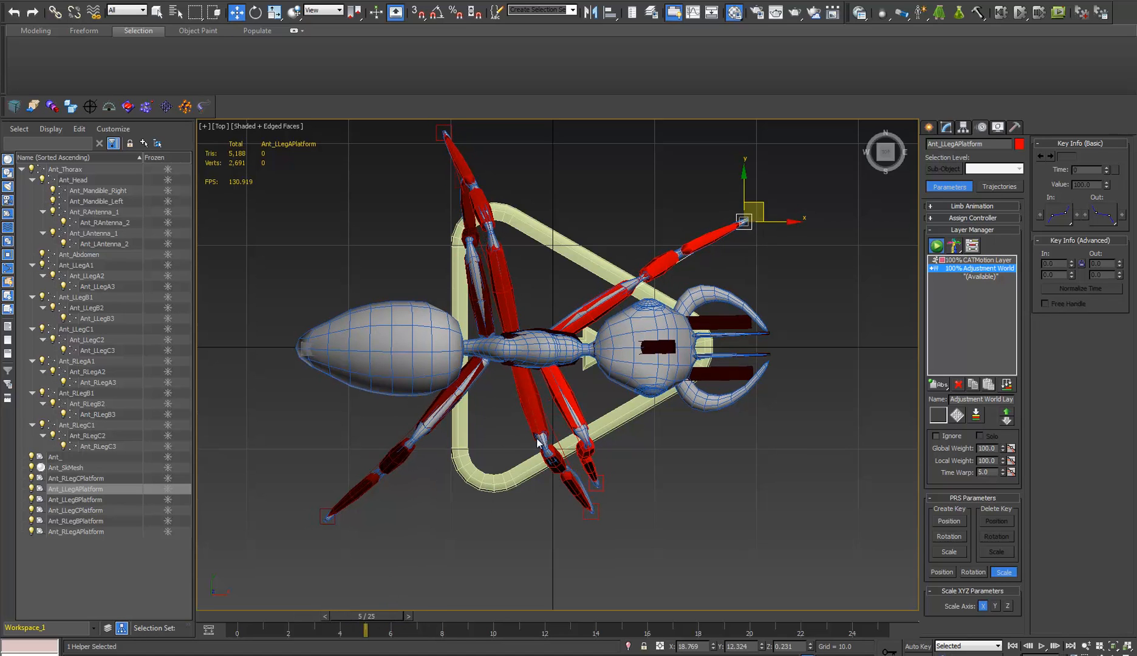
# - Select the RLegA foot platform and move it forward along X to about 18.9 at frame 18
pyautogui.moveTo(538, 438); pyautogui.dragTo(712, 446, button='middle')
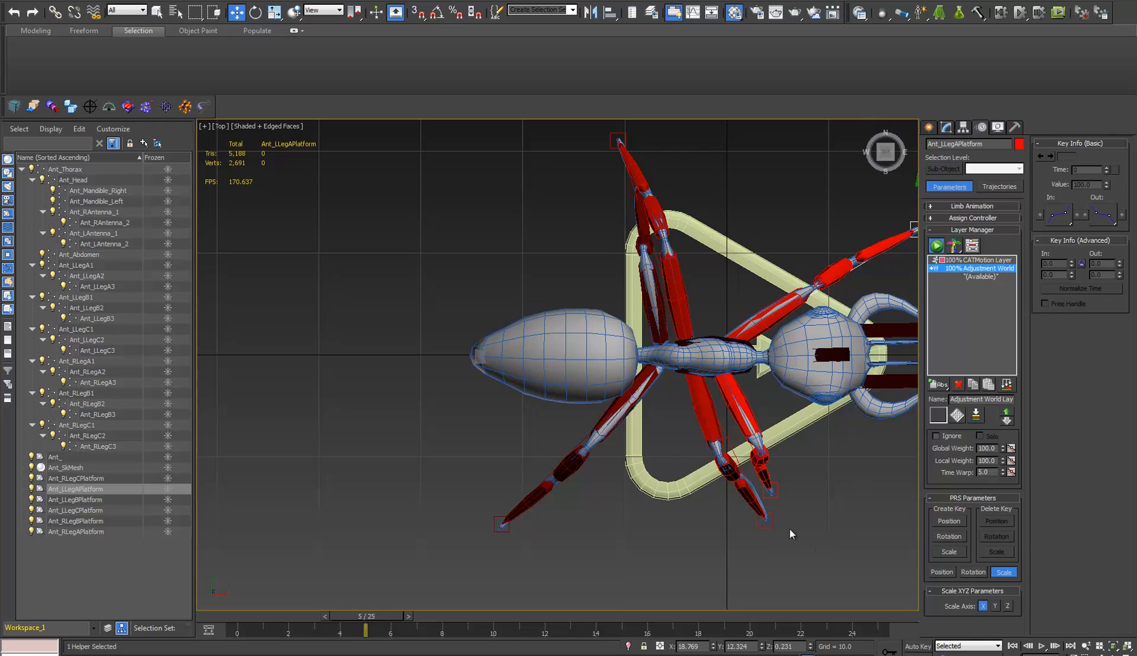
pyautogui.click(772, 489)
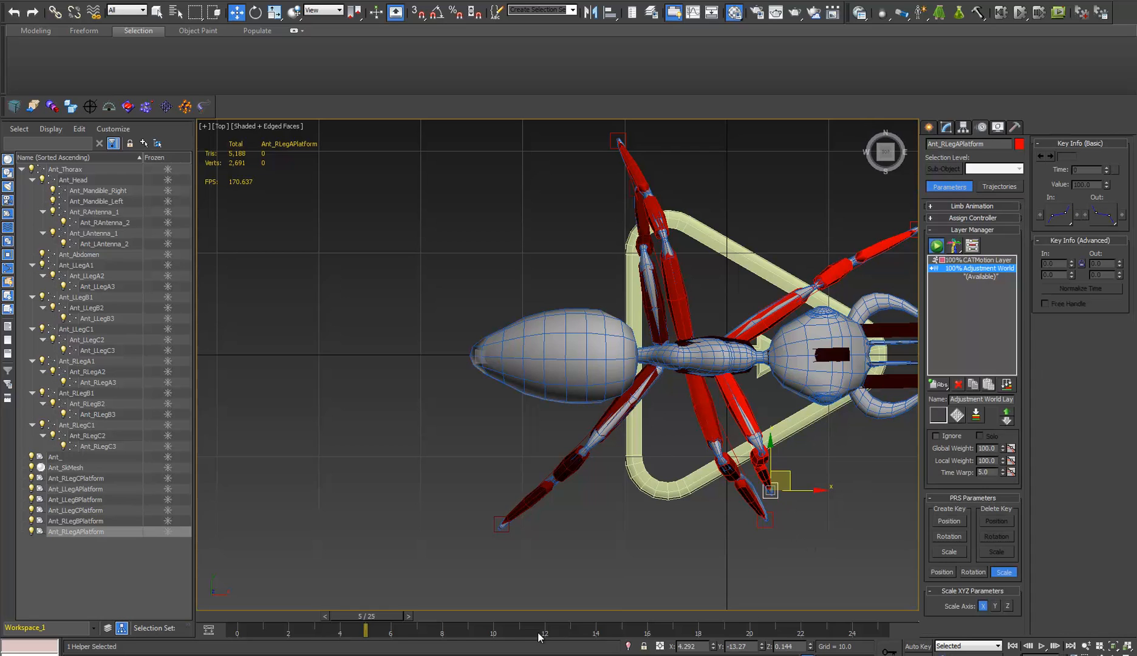
pyautogui.moveTo(380, 617); pyautogui.dragTo(713, 600)
pyautogui.press('w')
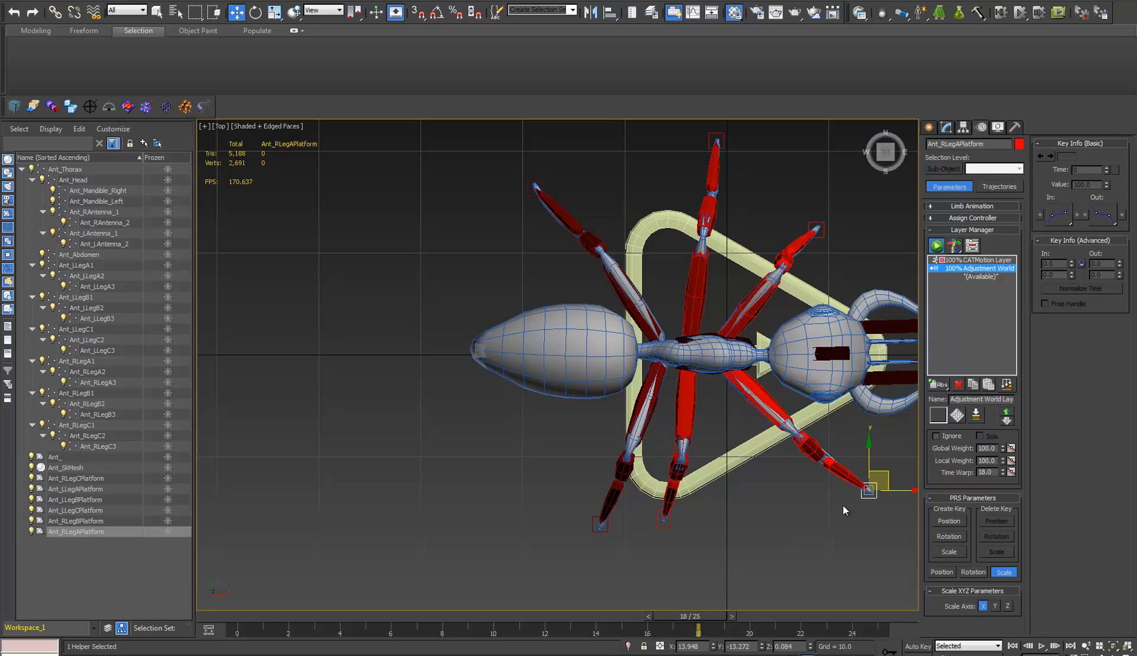
pyautogui.moveTo(901, 489); pyautogui.dragTo(950, 483)
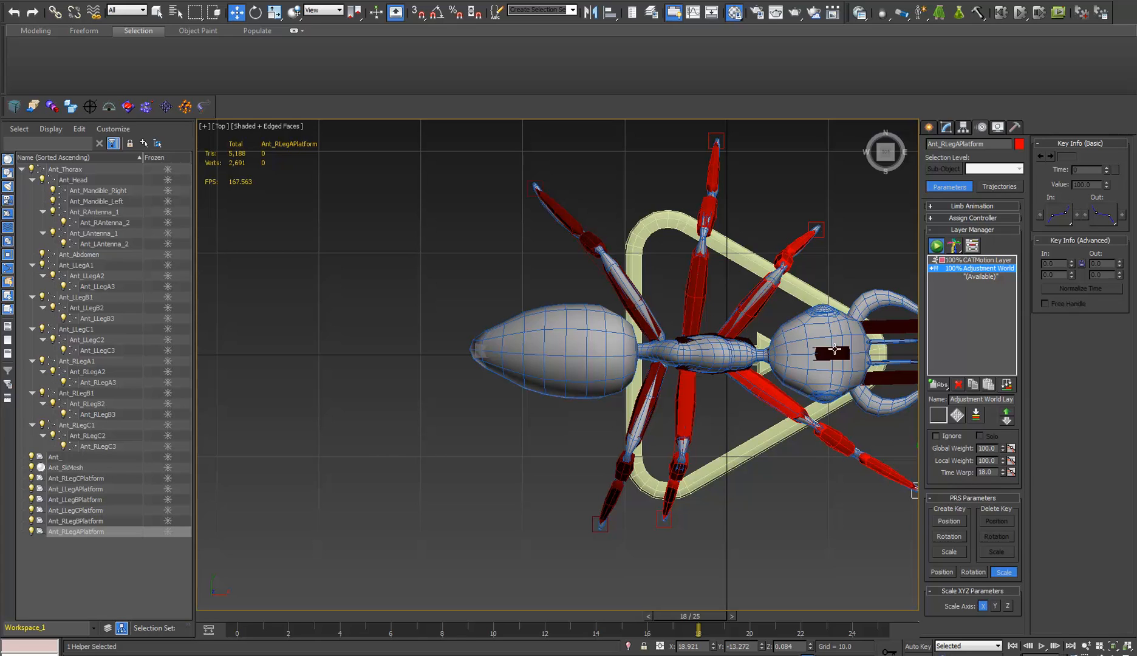
# - Check the LLegA platform's Y position and set the RLegA platform's Y to -12.299 to mirror it
pyautogui.click(817, 230)
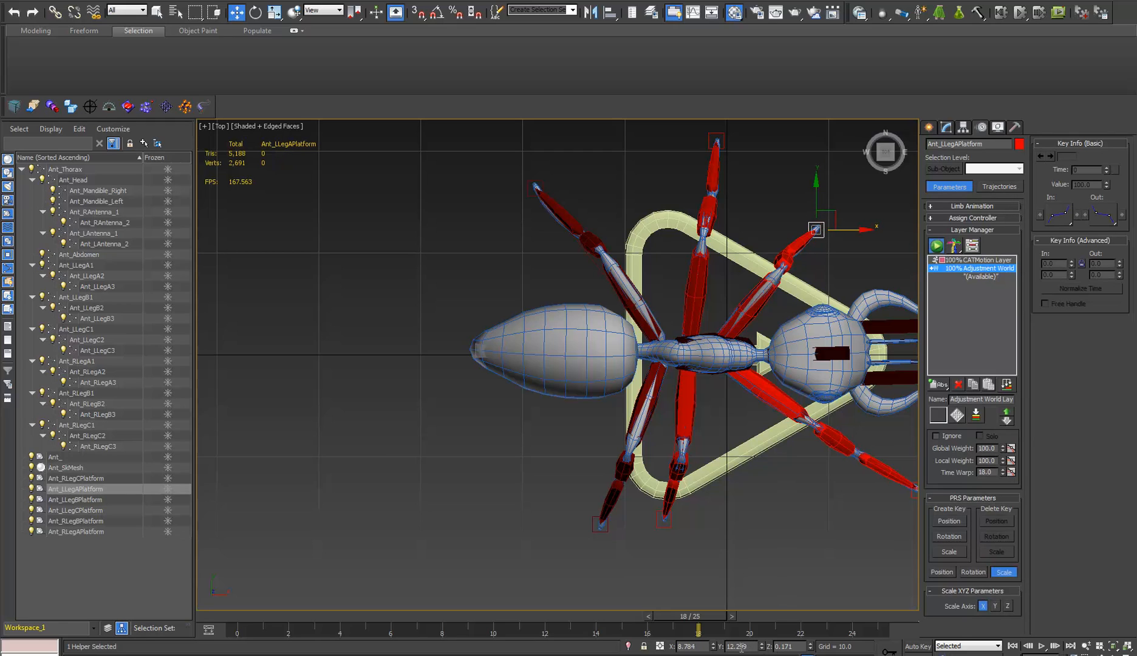
pyautogui.click(909, 497)
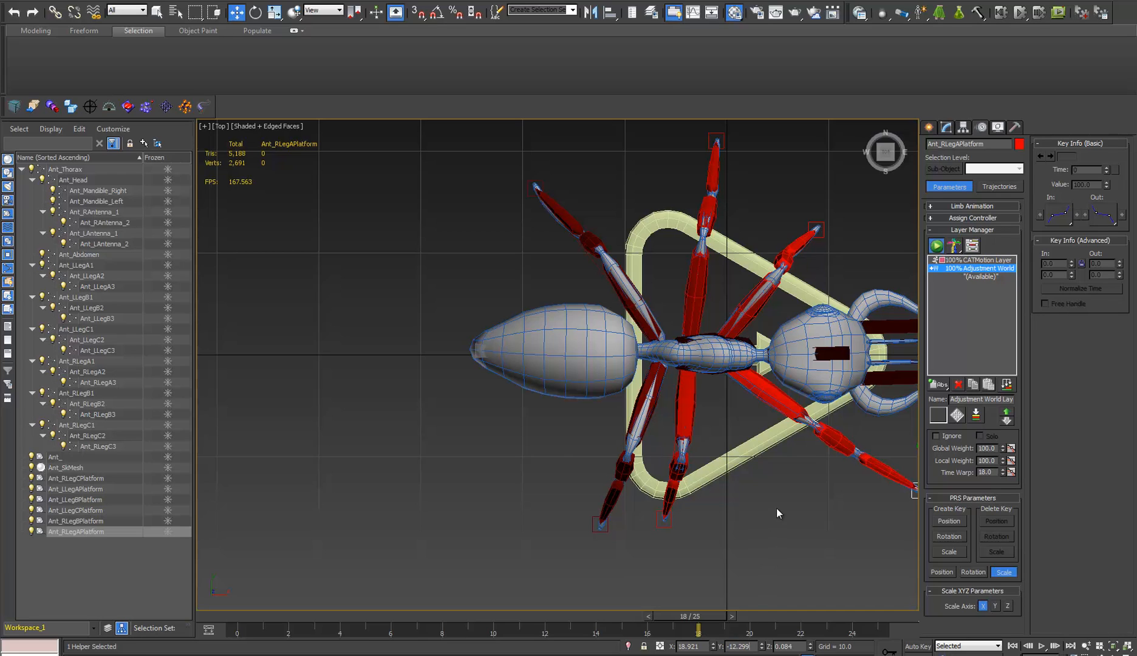
pyautogui.press('Return')
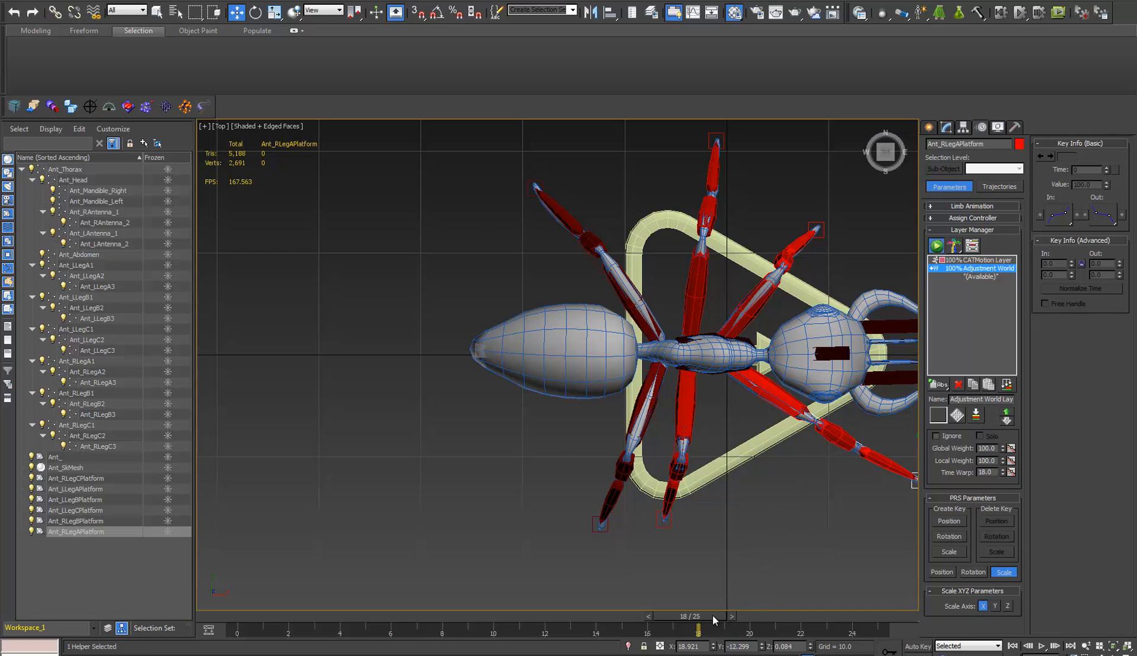
# - Select the LLegB foot platform and move it forward along X by about 1.5 at frame 17
pyautogui.moveTo(713, 616)
pyautogui.mouseDown()
pyautogui.moveTo(21, 600)
pyautogui.moveTo(505, 578)
pyautogui.moveTo(1062, 578)
pyautogui.moveTo(656, 607)
pyautogui.moveTo(74, 612)
pyautogui.moveTo(460, 593)
pyautogui.moveTo(821, 595)
pyautogui.moveTo(863, 614)
pyautogui.moveTo(392, 623)
pyautogui.mouseUp()
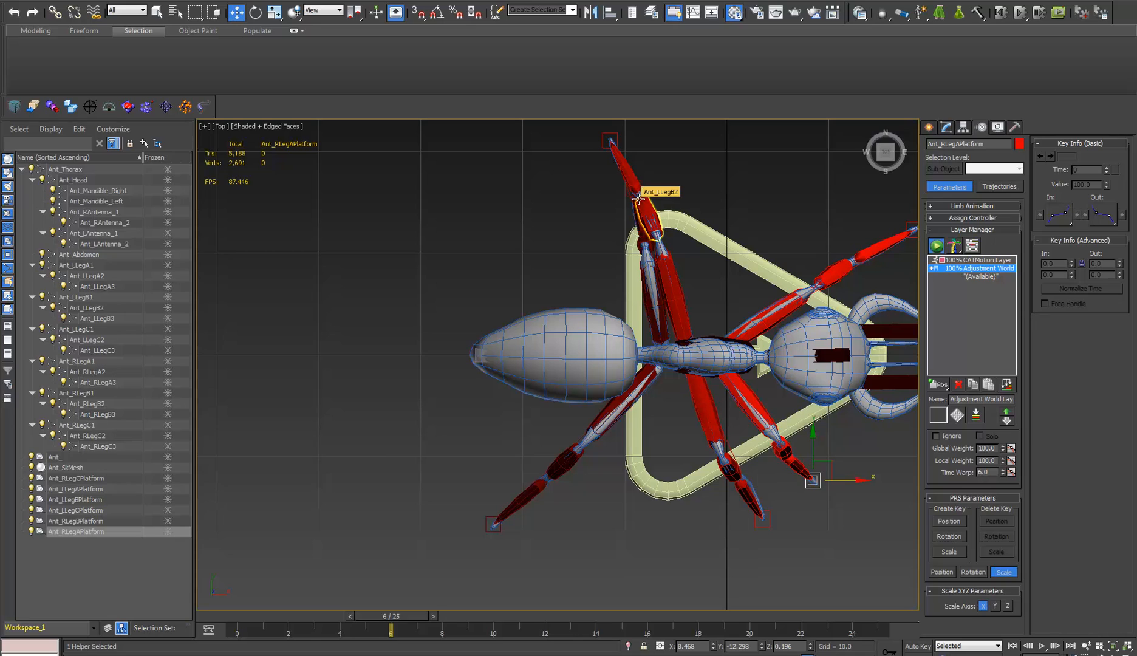
pyautogui.click(611, 139)
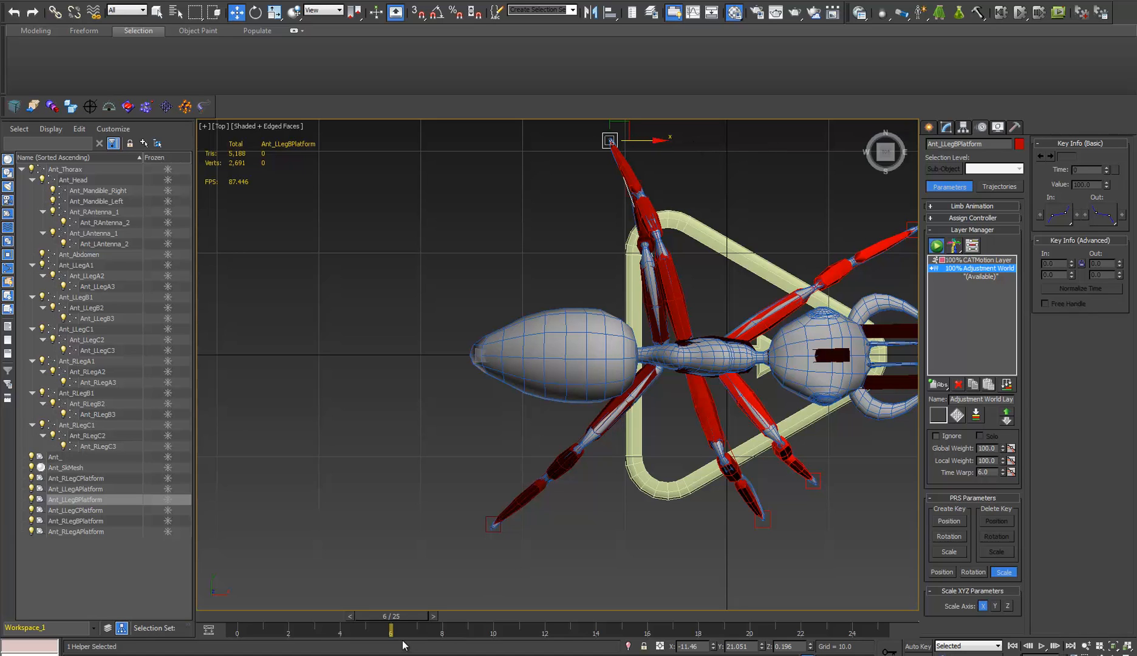
pyautogui.moveTo(410, 617); pyautogui.dragTo(697, 620)
pyautogui.press('w')
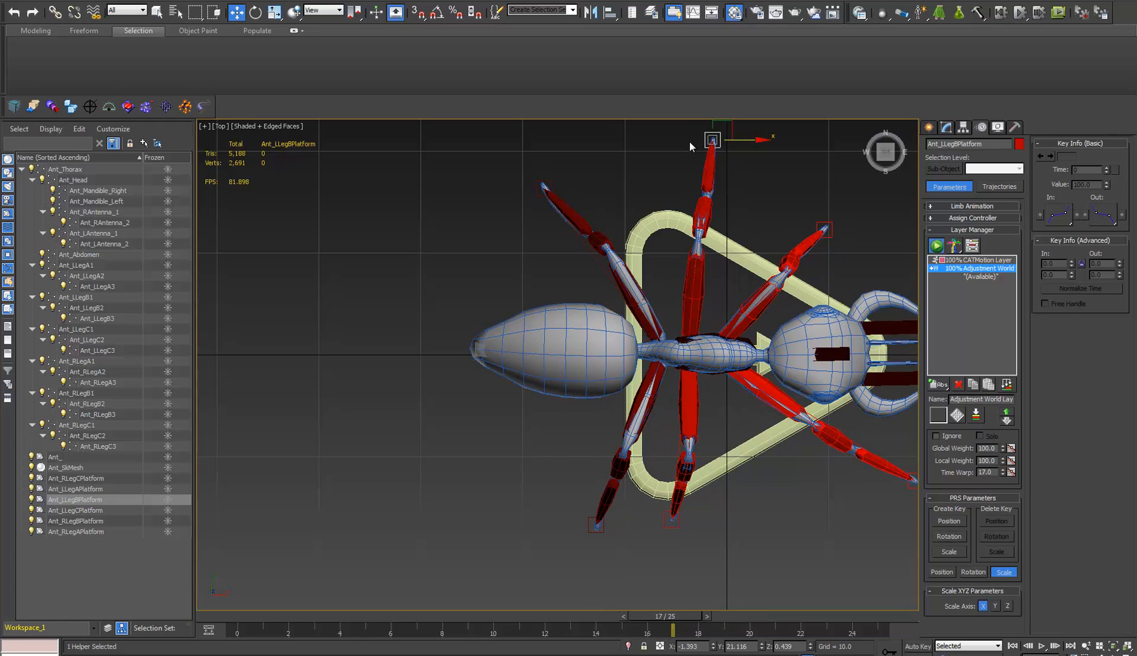
pyautogui.moveTo(750, 143); pyautogui.dragTo(764, 143)
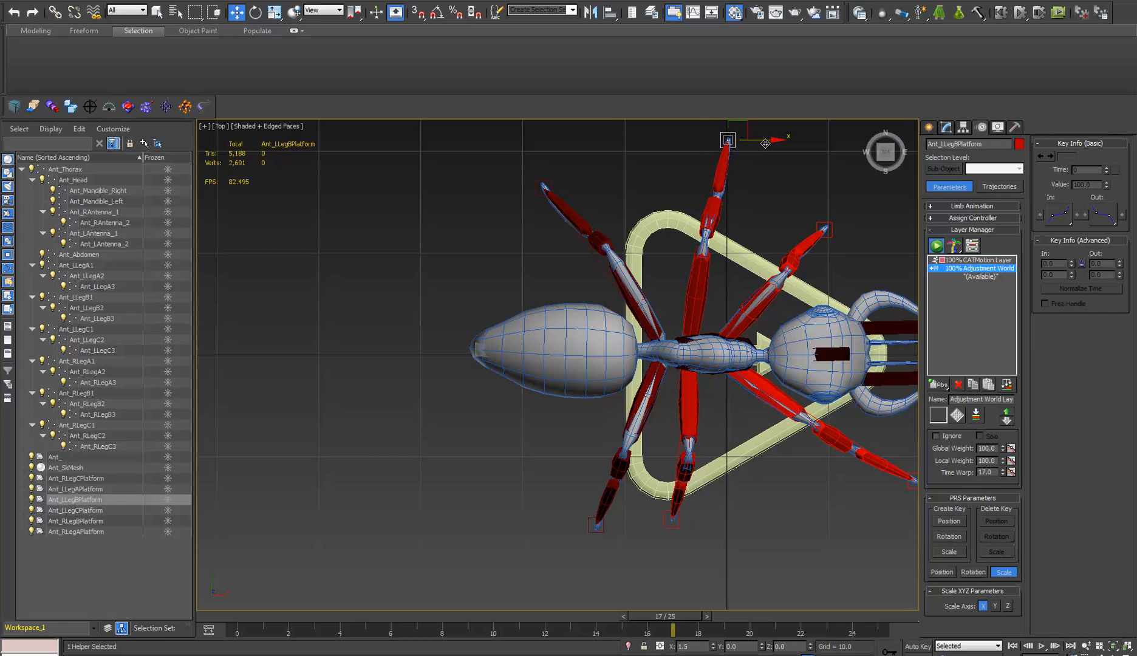
# - Check the LLegB platform over the cycle and move it forward along X to about -2.4 at frame 23
pyautogui.moveTo(681, 615); pyautogui.dragTo(753, 615)
pyautogui.moveTo(628, 617); pyautogui.dragTo(815, 619)
pyautogui.press('w')
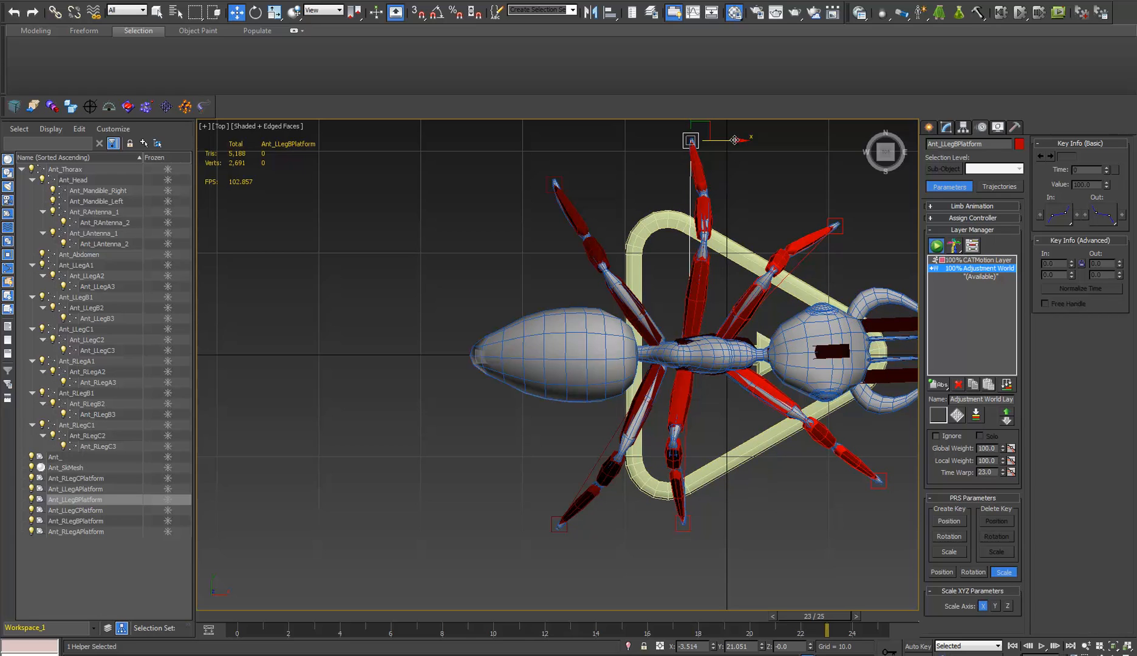
pyautogui.moveTo(734, 139); pyautogui.dragTo(746, 140)
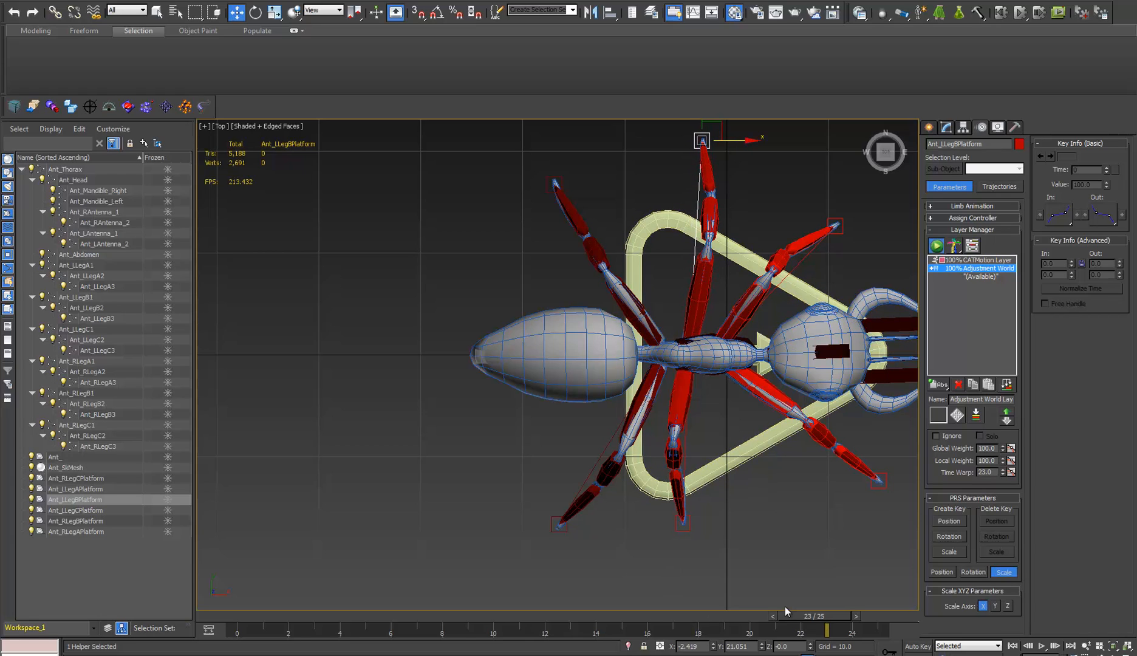
# - Select the RLegB foot platform and nudge it slightly backward along X early in the walk cycle
pyautogui.moveTo(830, 615); pyautogui.dragTo(699, 615)
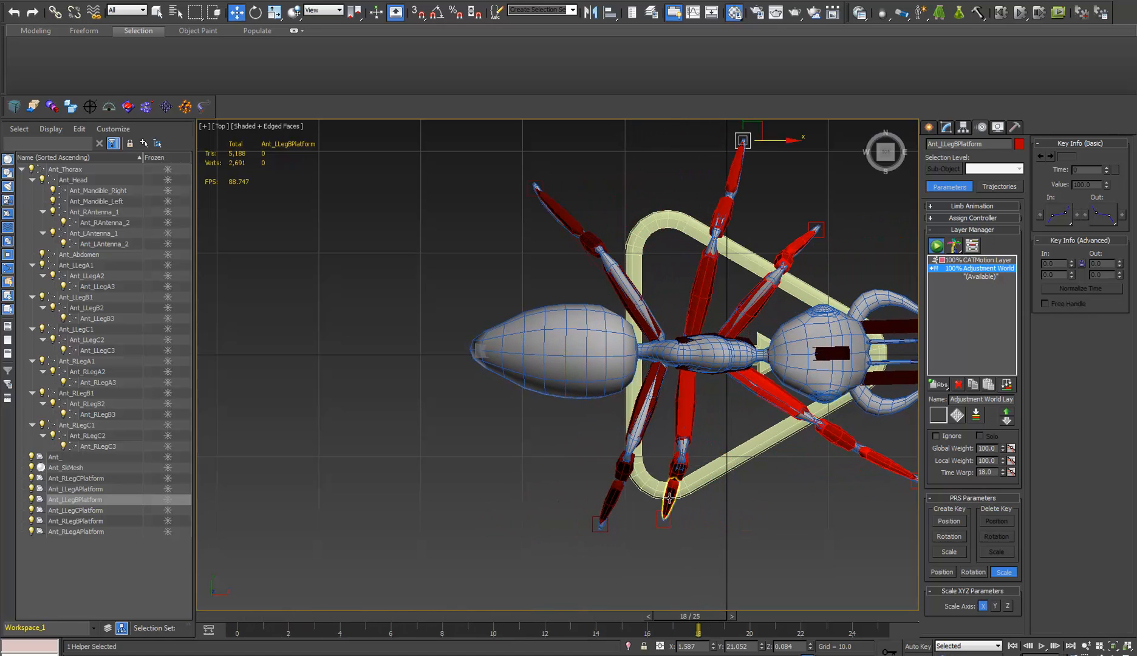
pyautogui.click(666, 521)
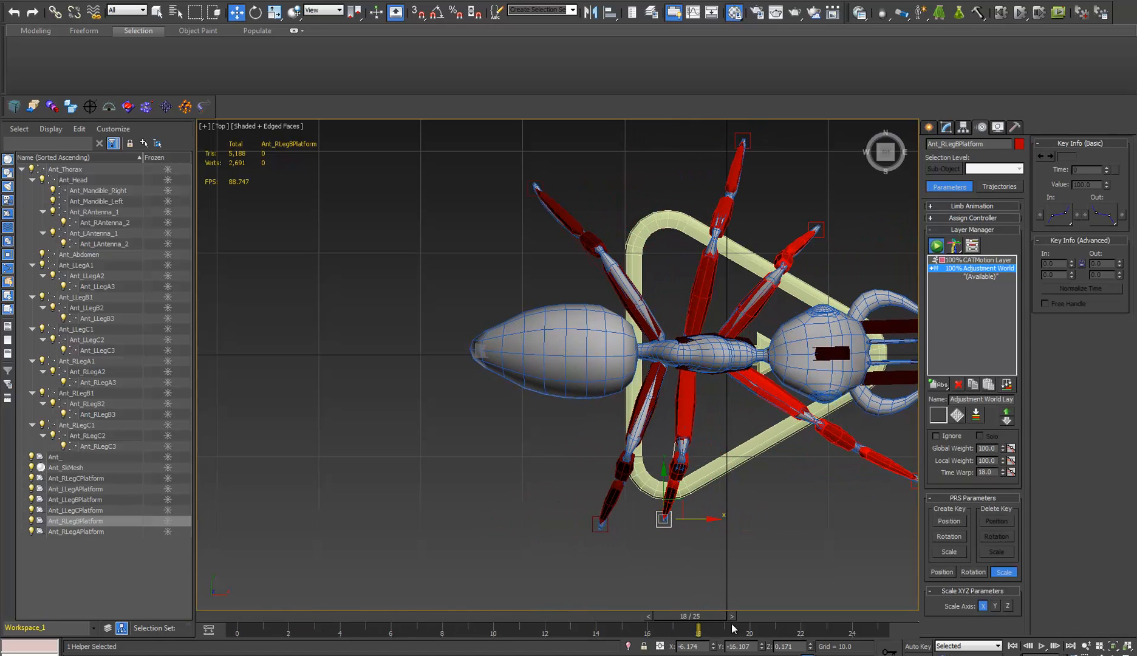
pyautogui.moveTo(704, 614); pyautogui.dragTo(366, 635)
pyautogui.moveTo(795, 521); pyautogui.dragTo(789, 521)
pyautogui.moveTo(391, 618); pyautogui.dragTo(677, 603)
pyautogui.press('w')
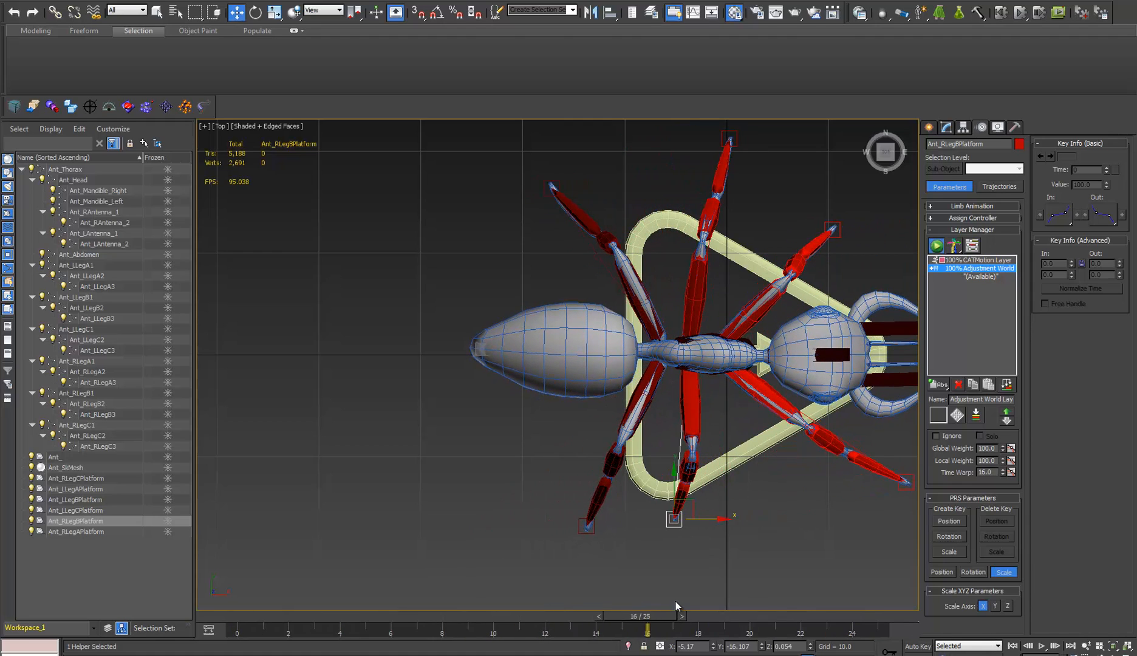
# - Check the LLegB platform's Y position and set the RLegB platform's Y to -21.223 to mirror it
pyautogui.click(675, 601)
pyautogui.click(730, 140)
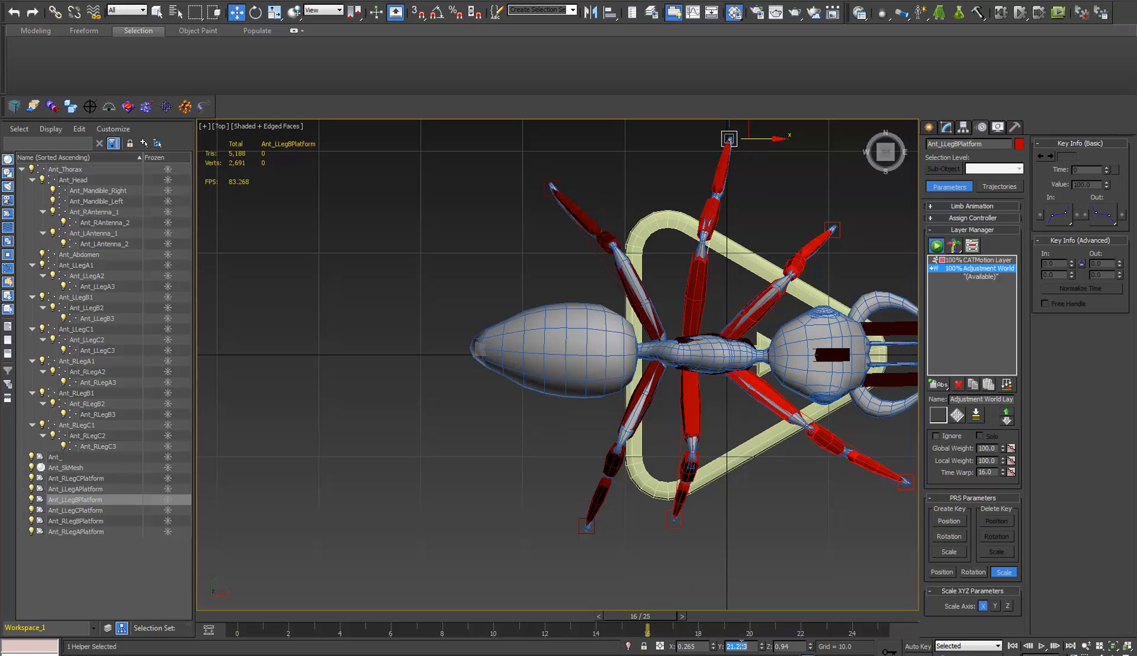
pyautogui.click(675, 521)
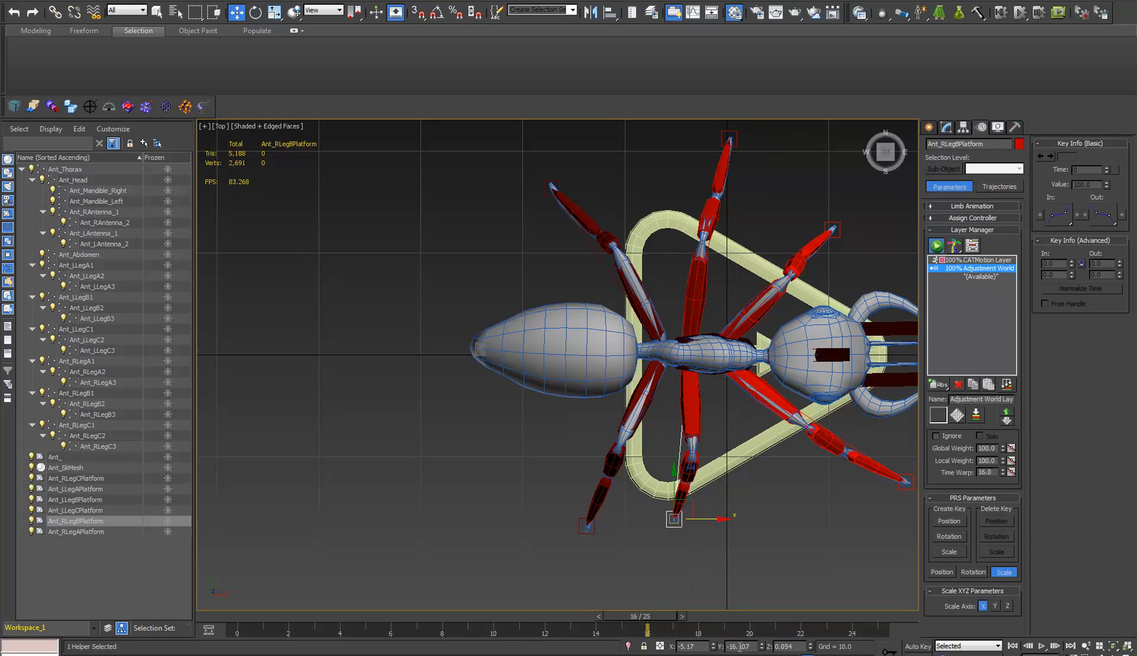
pyautogui.hotkey('ctrl', 'z')
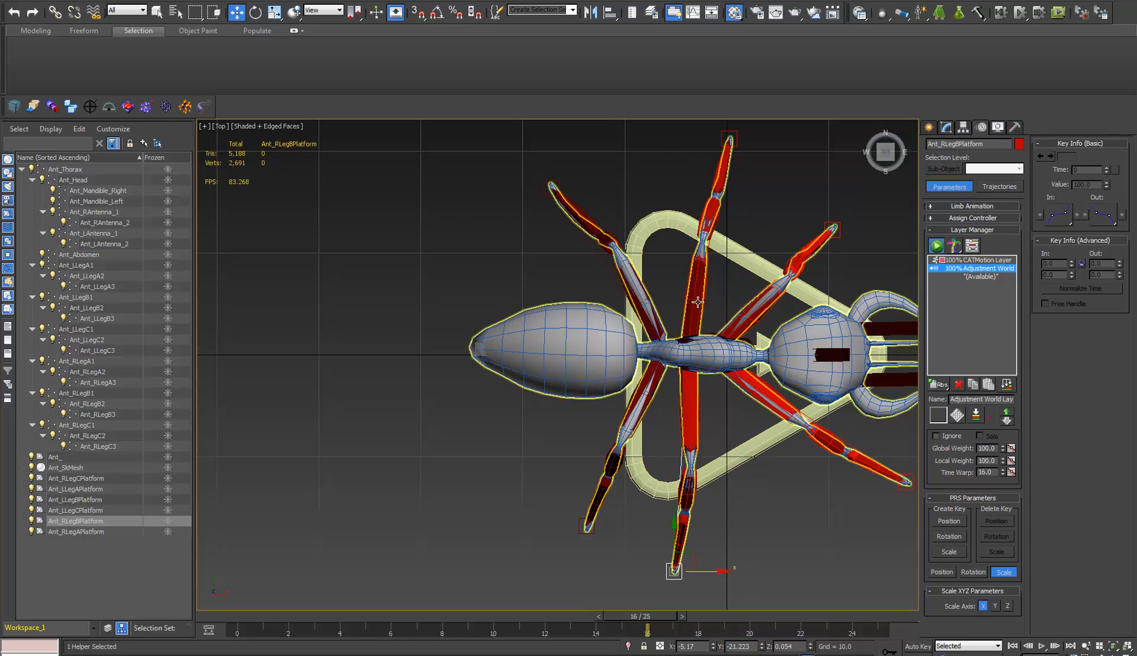
# - Check the LLegC platform's Y position and set the RLegC platform's Y to -16.378 to mirror it
pyautogui.click(593, 530)
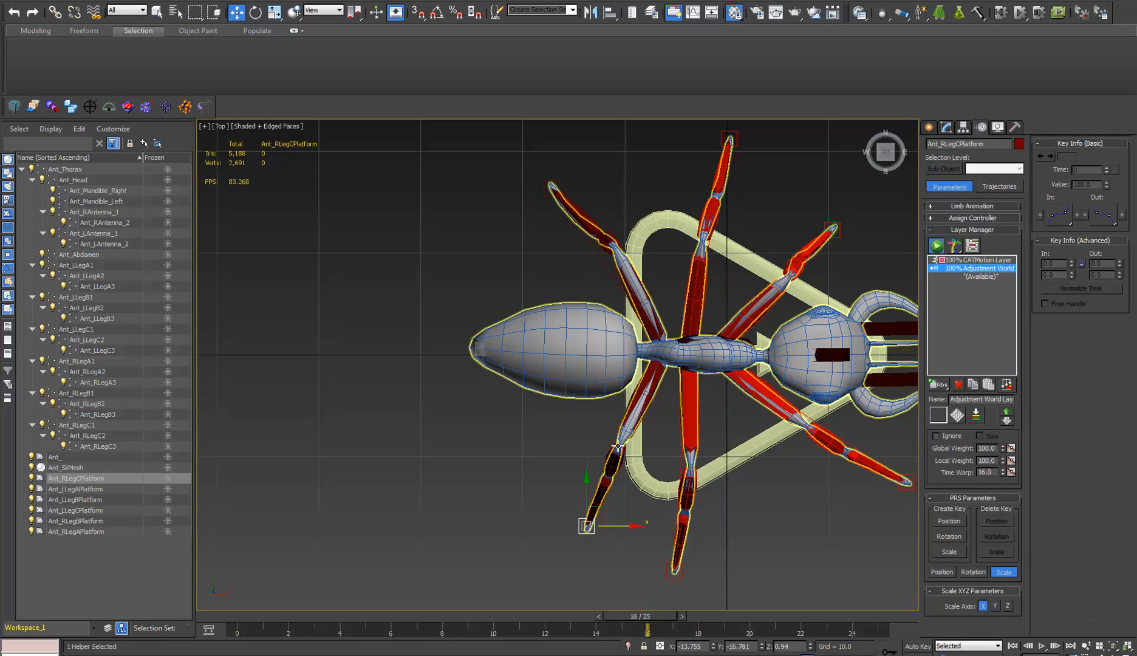
pyautogui.click(553, 186)
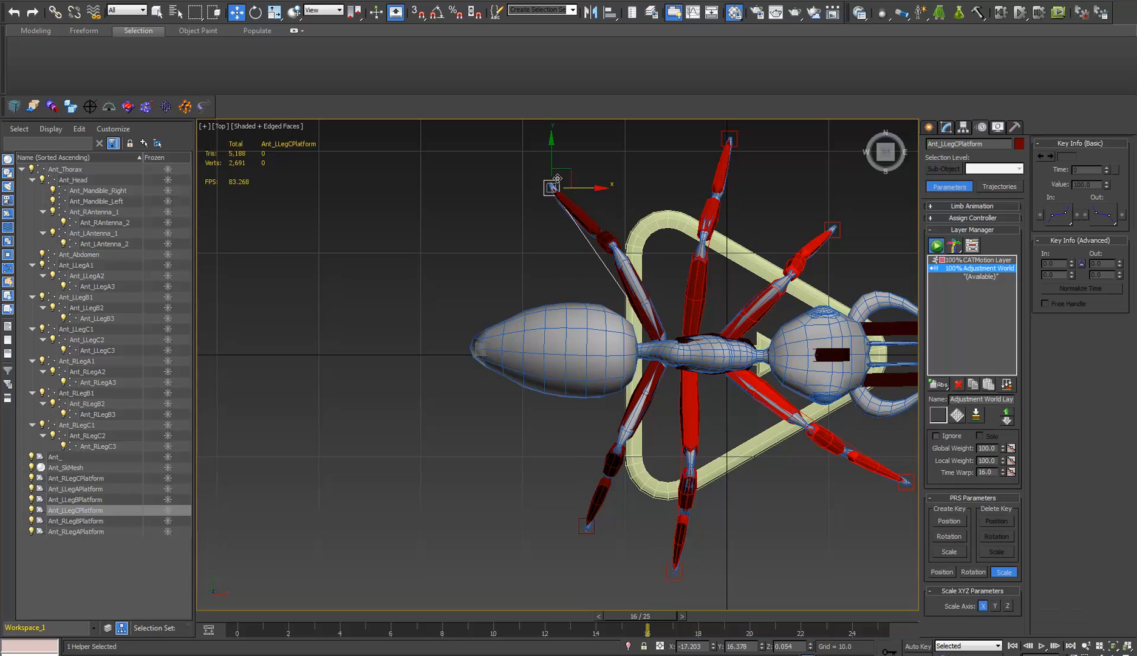
pyautogui.click(584, 531)
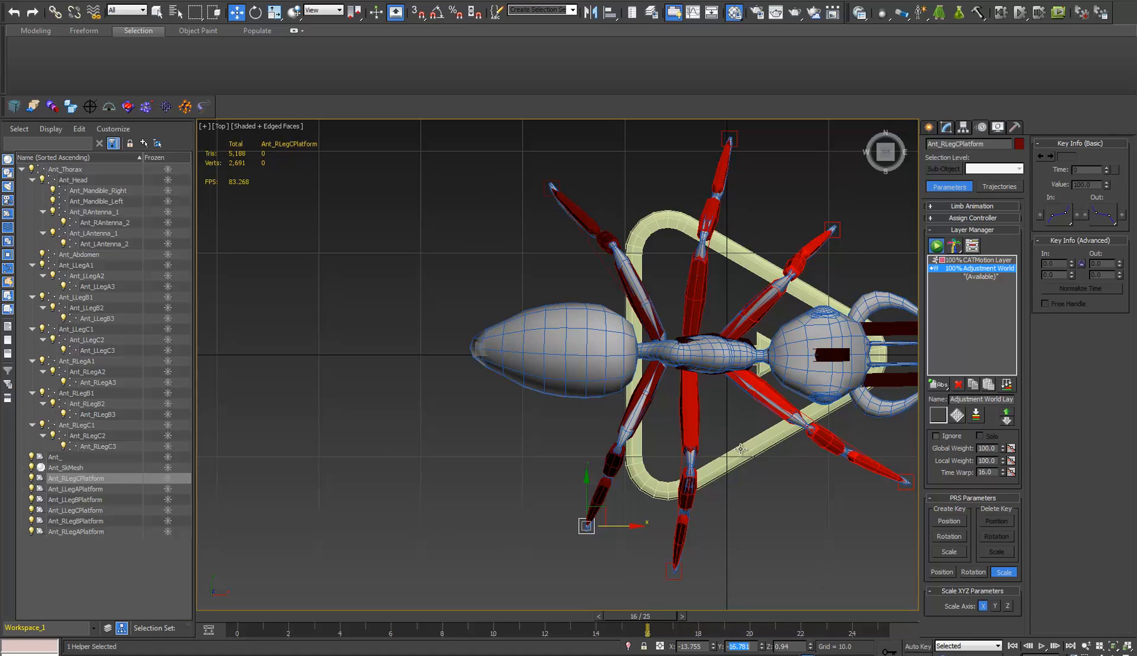
pyautogui.moveTo(665, 570); pyautogui.dragTo(628, 569, button='middle')
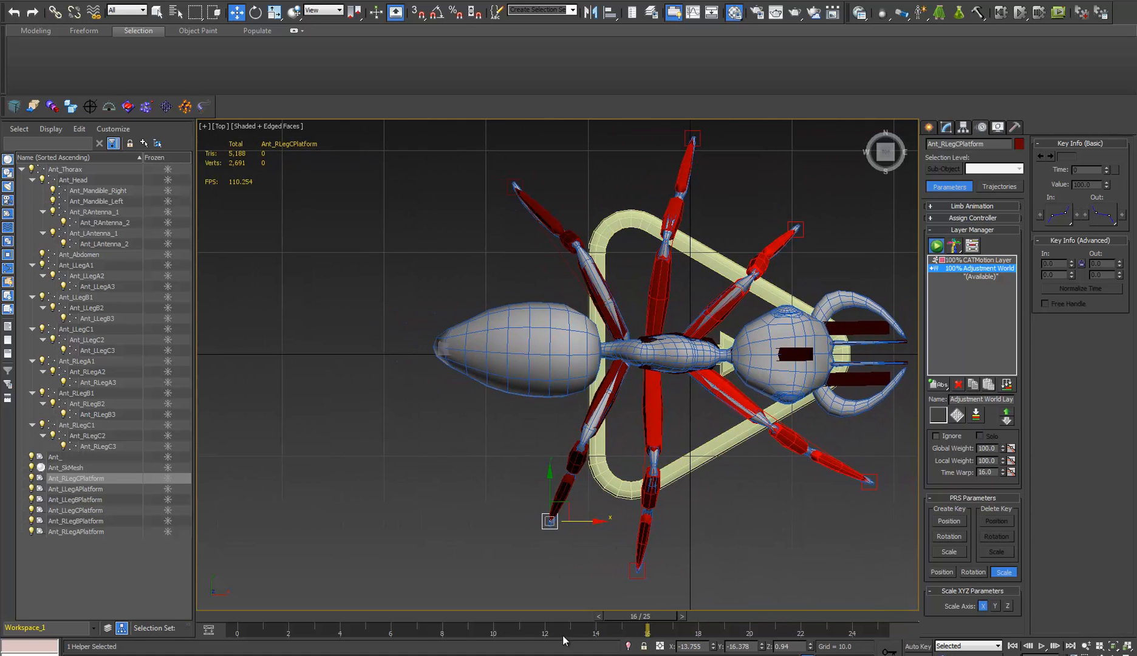
# - Compare the rear foot platforms across the cycle and move the LLegC platform backward along X by about 3.6 at frame 20
pyautogui.moveTo(654, 613); pyautogui.dragTo(445, 623)
pyautogui.press('w')
pyautogui.moveTo(585, 504); pyautogui.dragTo(332, 507, button='middle')
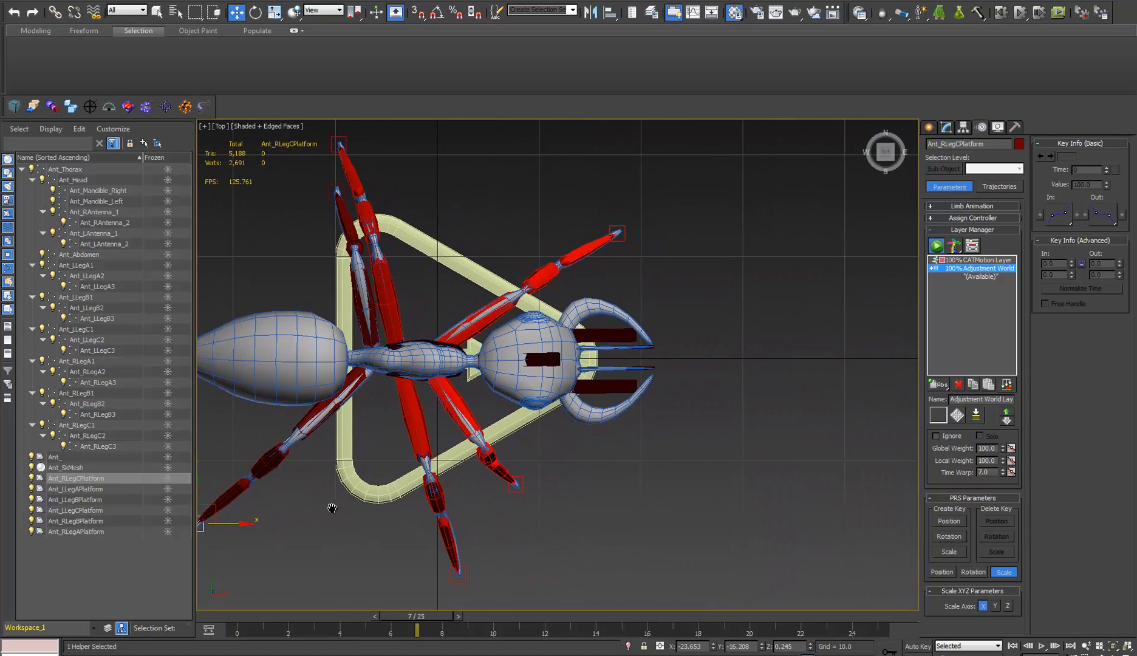
pyautogui.click(338, 190)
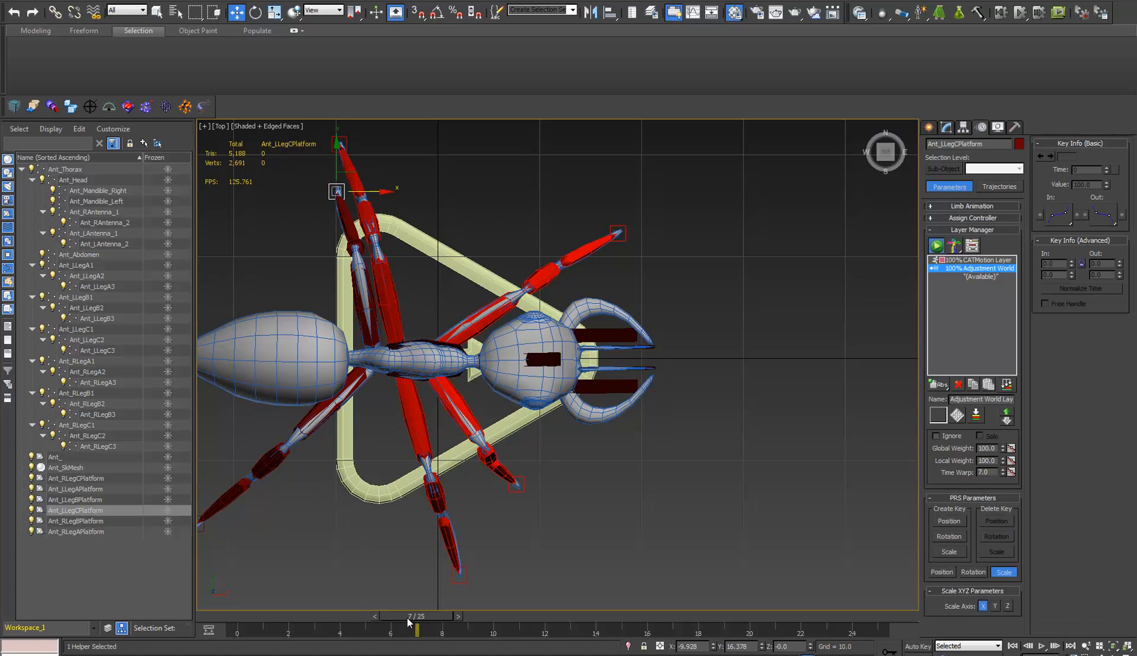
pyautogui.moveTo(422, 615); pyautogui.dragTo(739, 616)
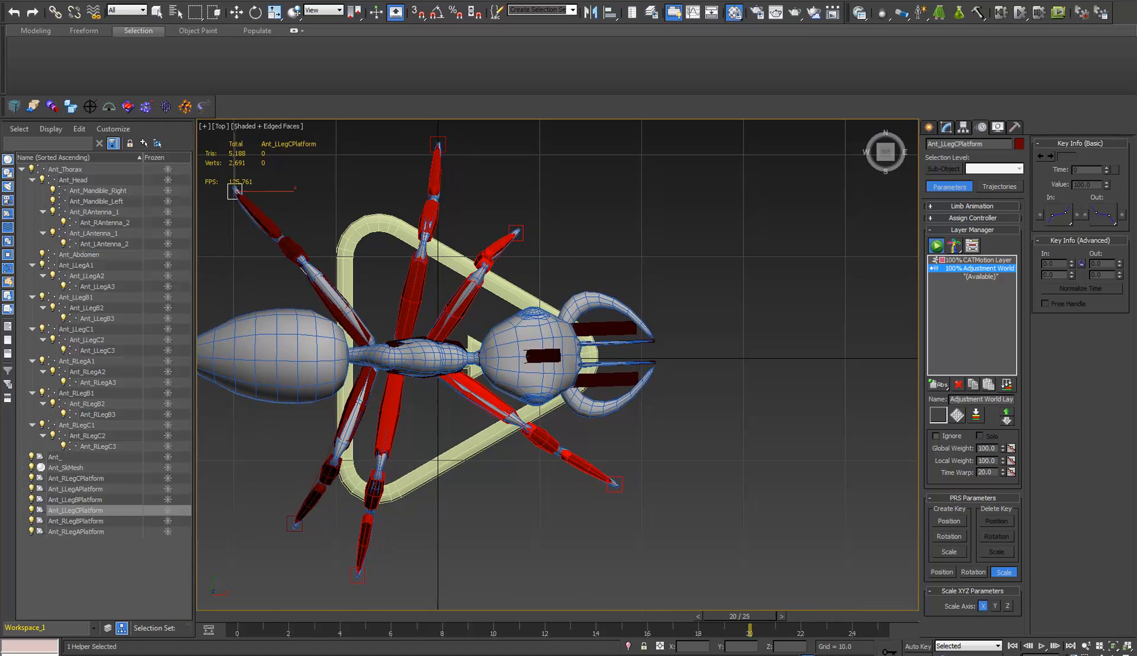
pyautogui.moveTo(278, 191); pyautogui.dragTo(240, 194)
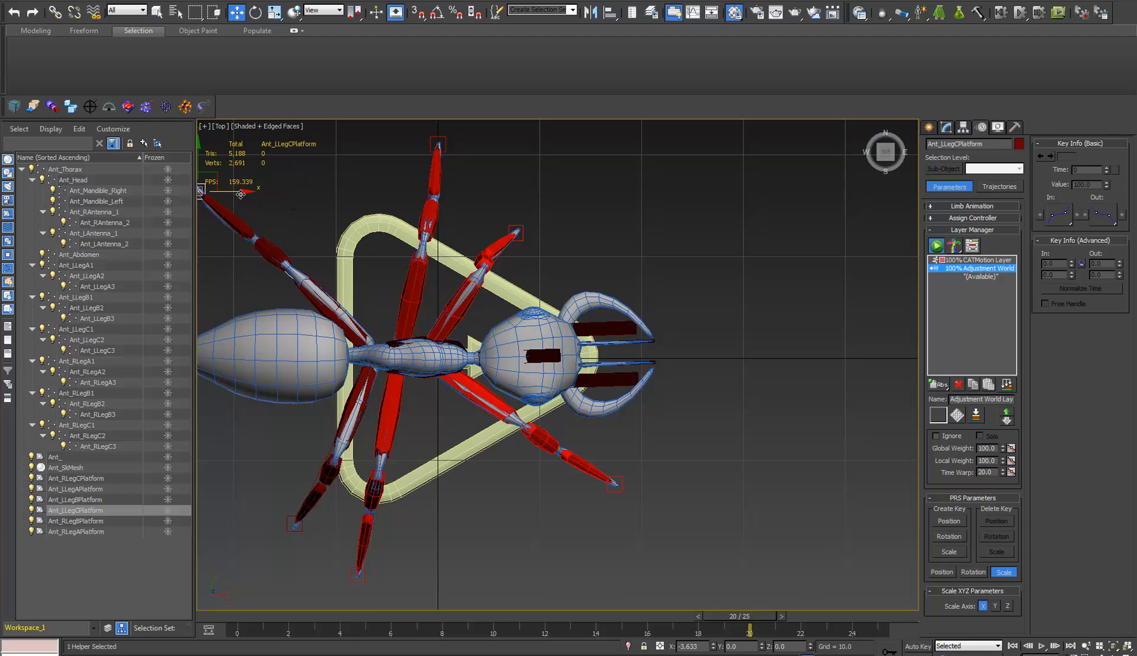
# - Play the walk cycle and examine the ant's leg motion in the perspective view with nothing selected
pyautogui.moveTo(450, 484); pyautogui.dragTo(546, 473, button='middle')
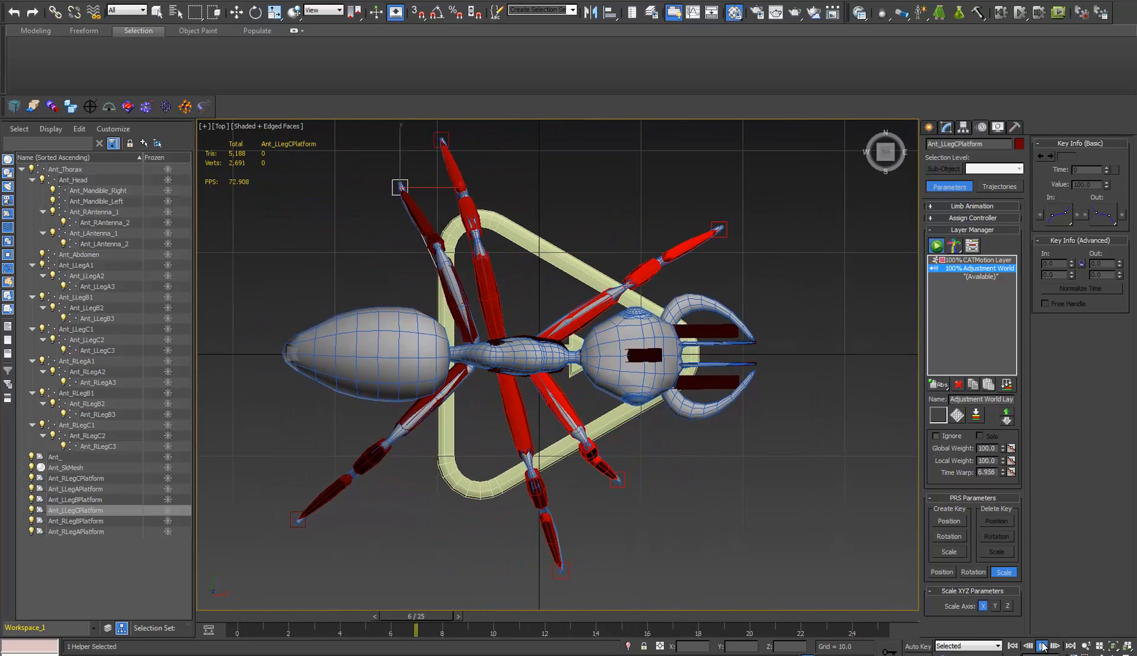
pyautogui.keyDown('alt'); pyautogui.moveTo(661, 440); pyautogui.dragTo(525, 358, button='middle'); pyautogui.keyUp('alt')
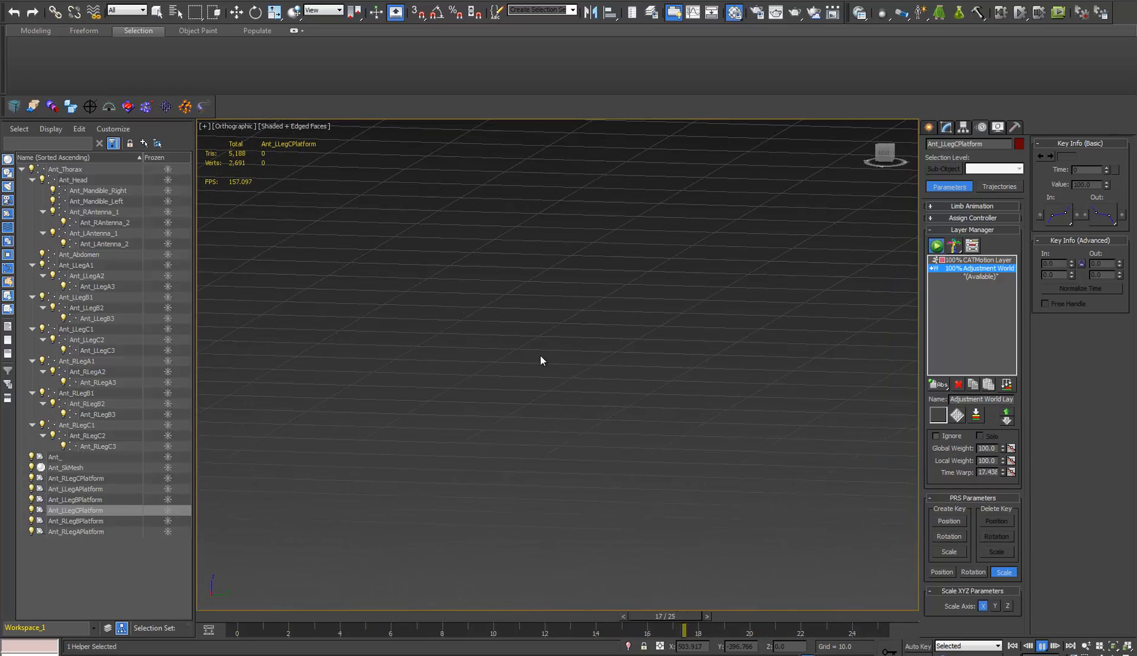
pyautogui.press('p')
pyautogui.press('z')
pyautogui.press('w')
pyautogui.scroll(-4, 507, 373)
pyautogui.keyDown('alt'); pyautogui.moveTo(507, 374); pyautogui.dragTo(688, 362, button='middle'); pyautogui.keyUp('alt')
pyautogui.scroll(-3, 449, 411)
pyautogui.scroll(-3, 554, 423)
pyautogui.click(531, 469)
pyautogui.keyDown('alt'); pyautogui.moveTo(531, 470); pyautogui.dragTo(635, 477, button='middle'); pyautogui.keyUp('alt')
pyautogui.keyDown('alt'); pyautogui.moveTo(614, 439); pyautogui.dragTo(613, 428, button='middle'); pyautogui.keyUp('alt')
pyautogui.scroll(3, 612, 428)
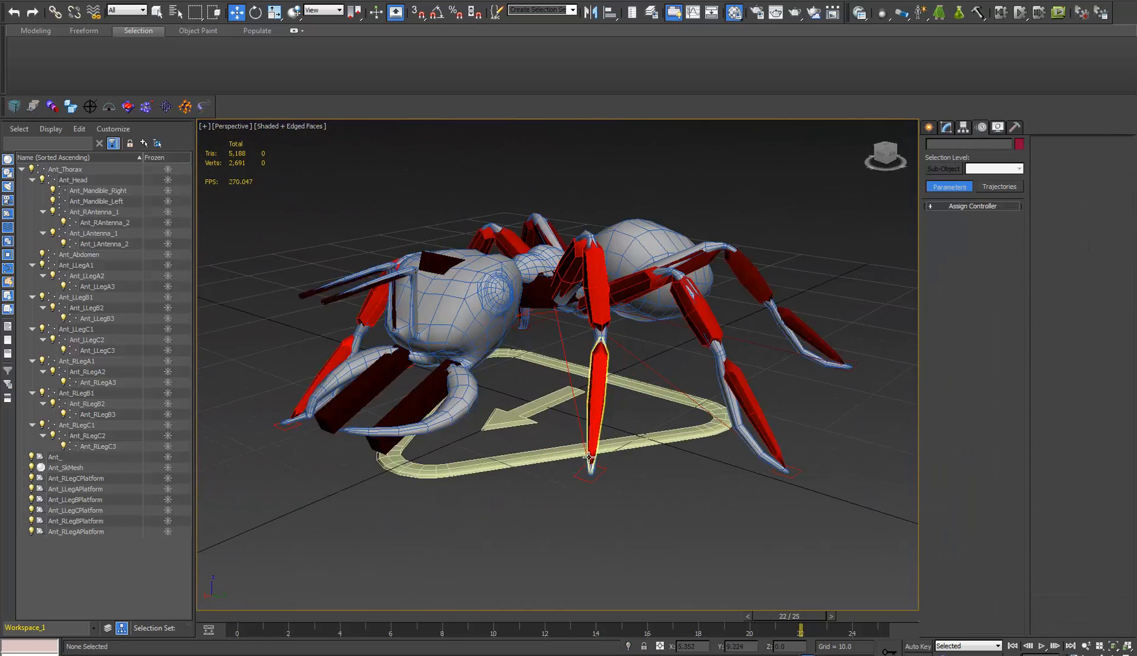
# - Try animation playback at 4x speed, settle on 2x in the time configuration, and play the walk cycle
pyautogui.rightClick(1043, 647)
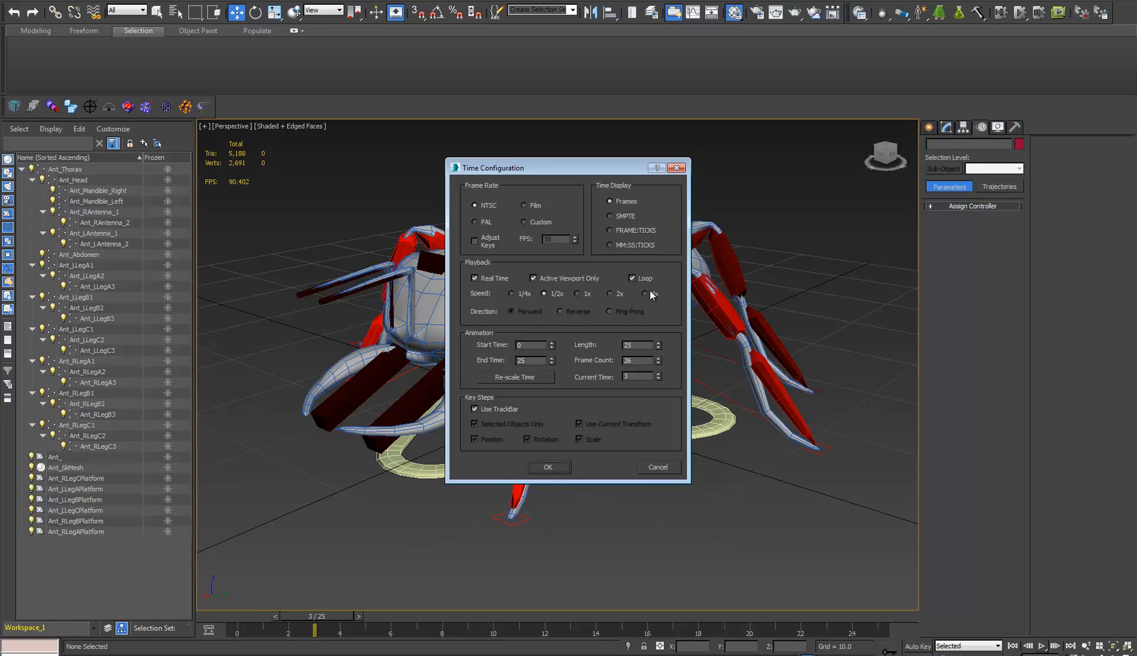
pyautogui.click(567, 471)
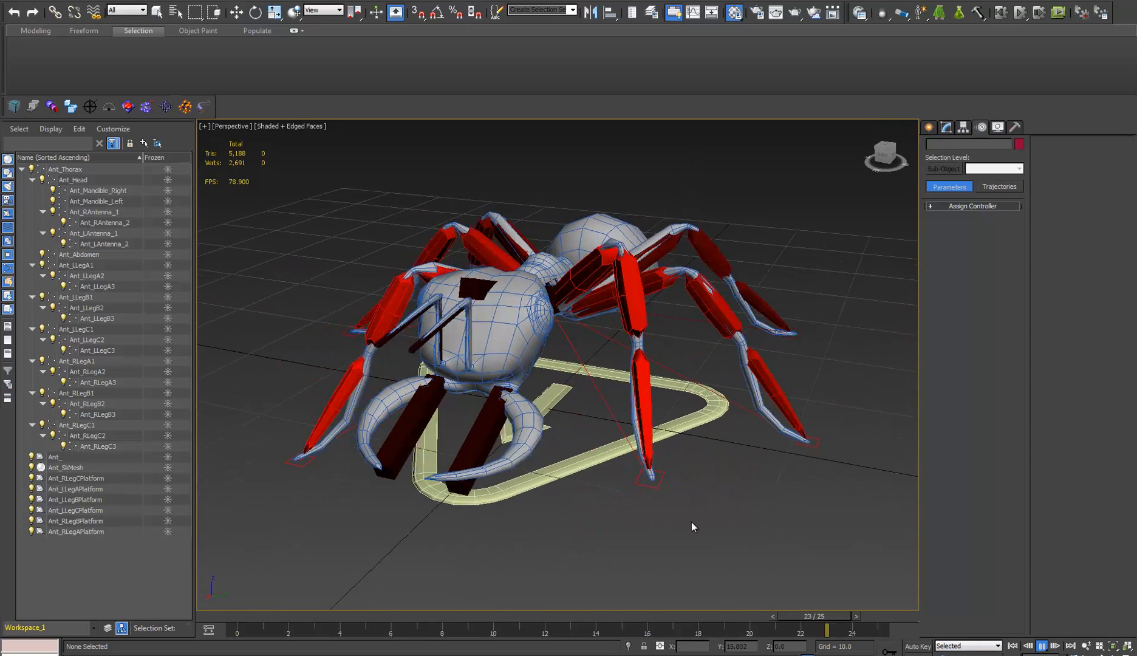
pyautogui.rightClick(1042, 644)
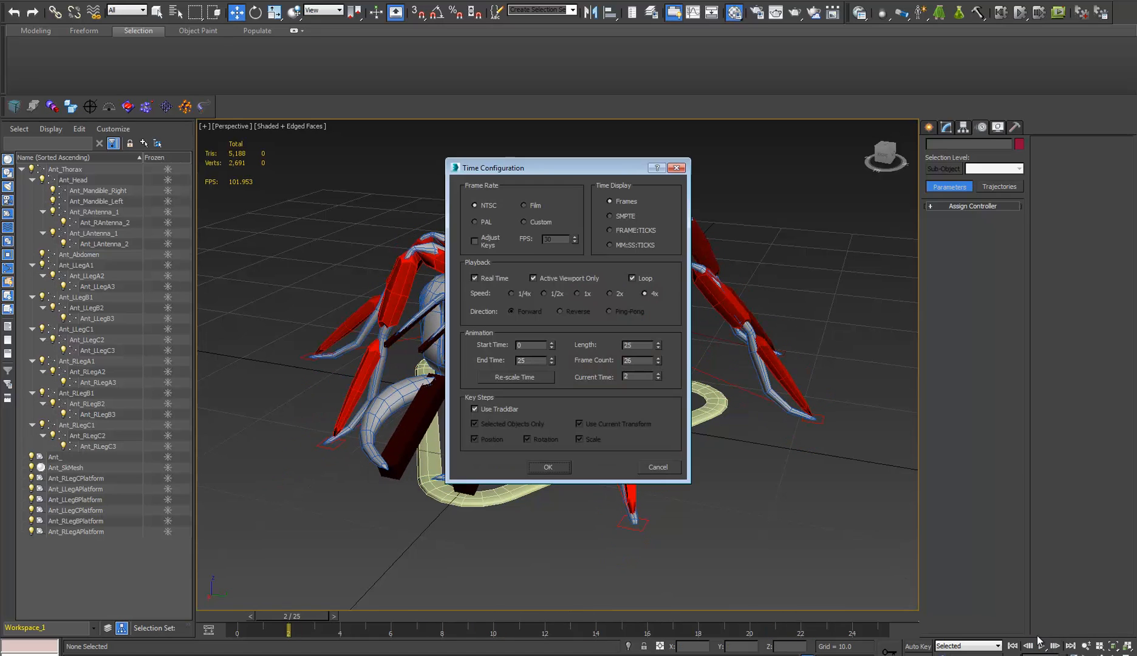
pyautogui.click(611, 294)
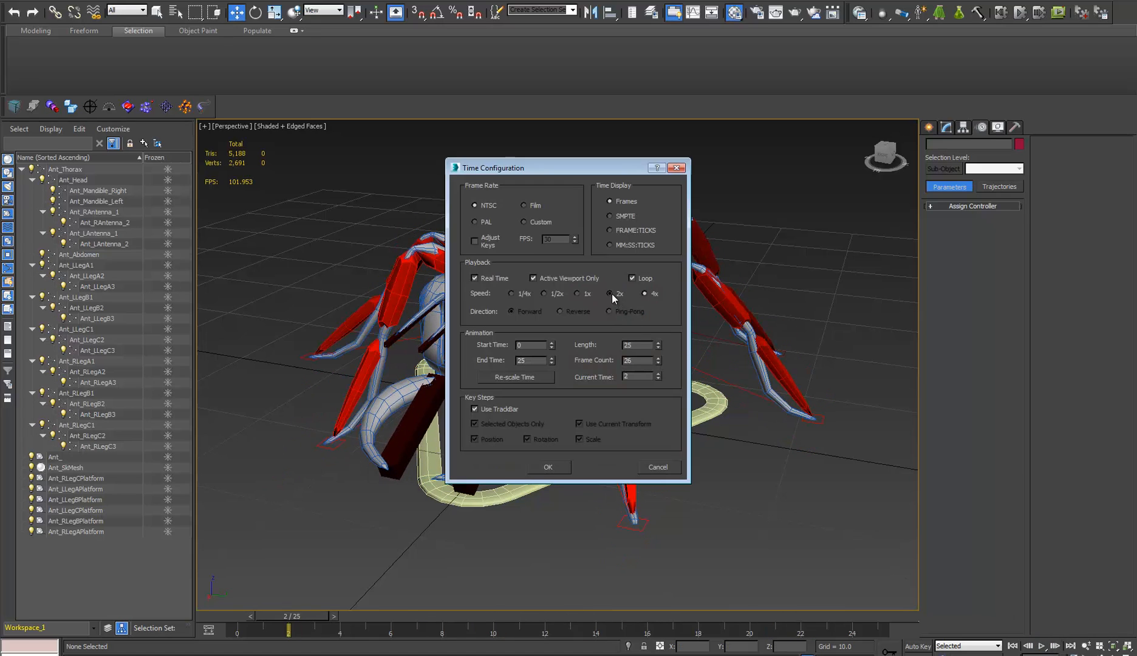
pyautogui.click(548, 467)
pyautogui.click(1042, 646)
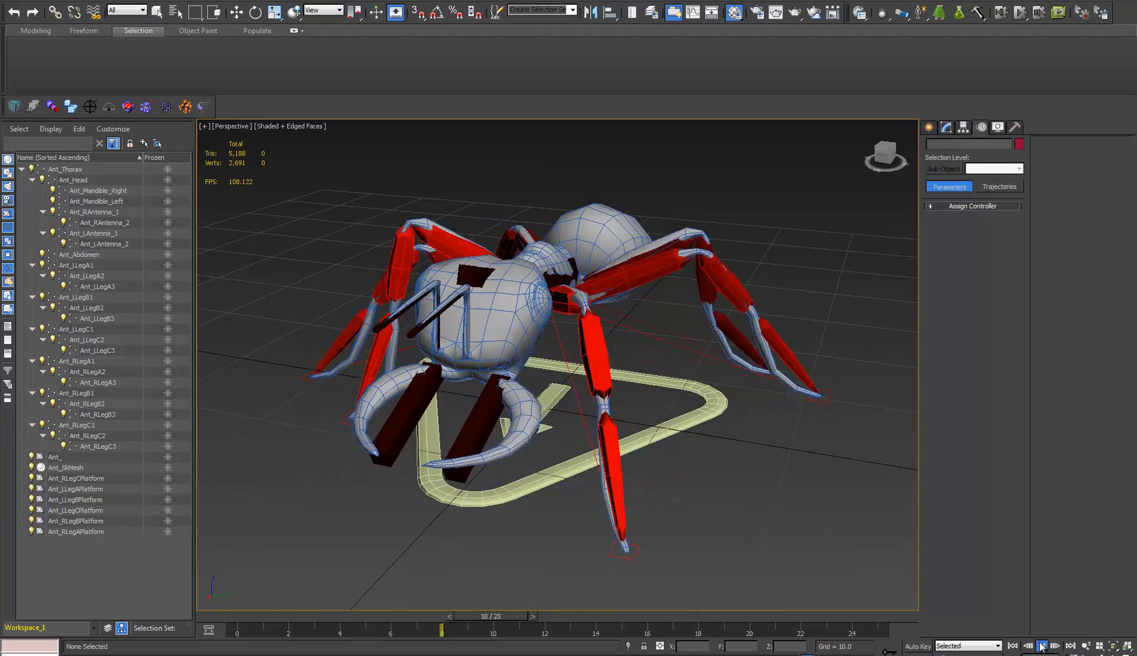
# - Examine the playing walk cycle from the side, above and close up, and stop the playback
pyautogui.keyDown('alt'); pyautogui.moveTo(587, 490); pyautogui.dragTo(590, 457, button='middle'); pyautogui.keyUp('alt')
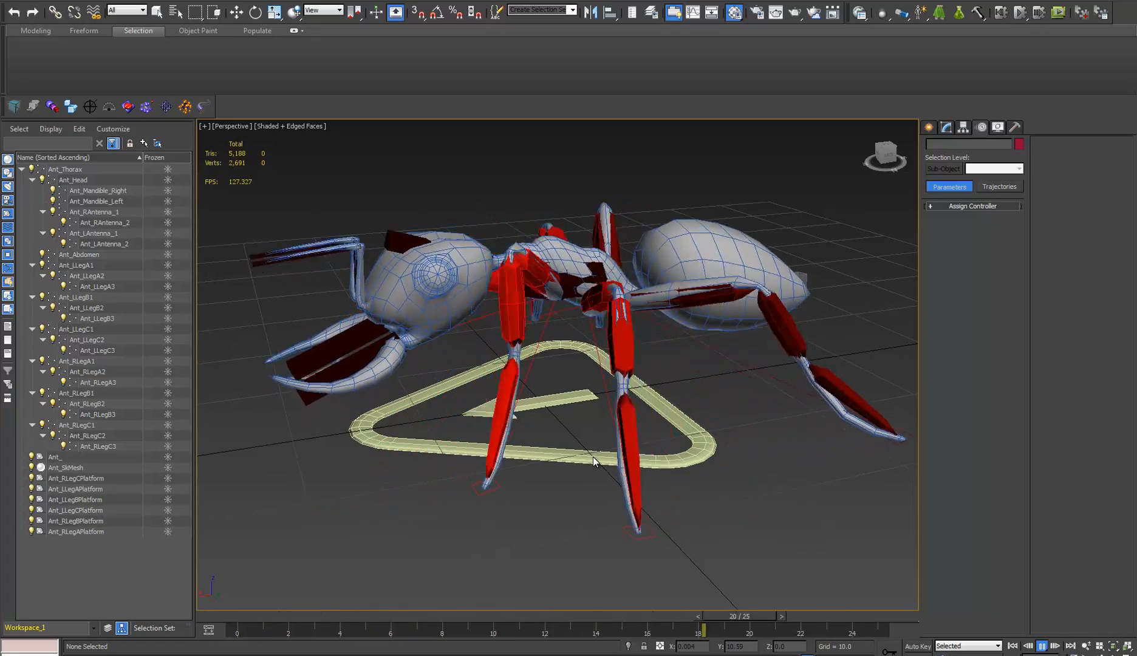
pyautogui.keyDown('alt'); pyautogui.moveTo(592, 457); pyautogui.dragTo(604, 505, button='middle'); pyautogui.keyUp('alt')
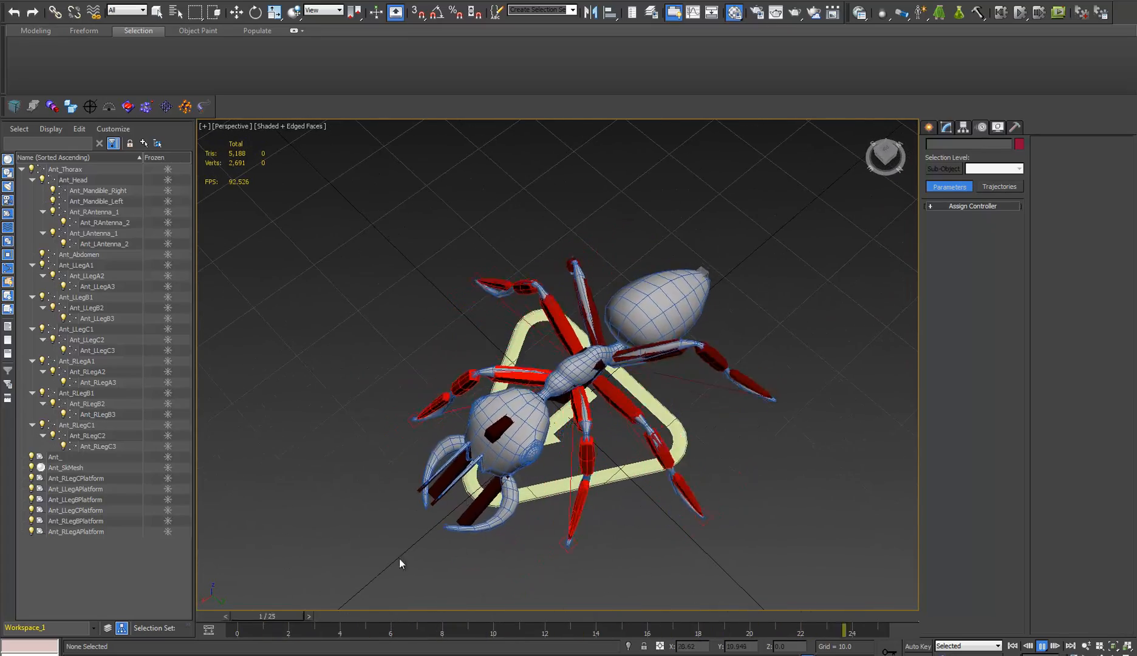
pyautogui.keyDown('alt'); pyautogui.moveTo(579, 503); pyautogui.dragTo(566, 513, button='middle'); pyautogui.keyUp('alt')
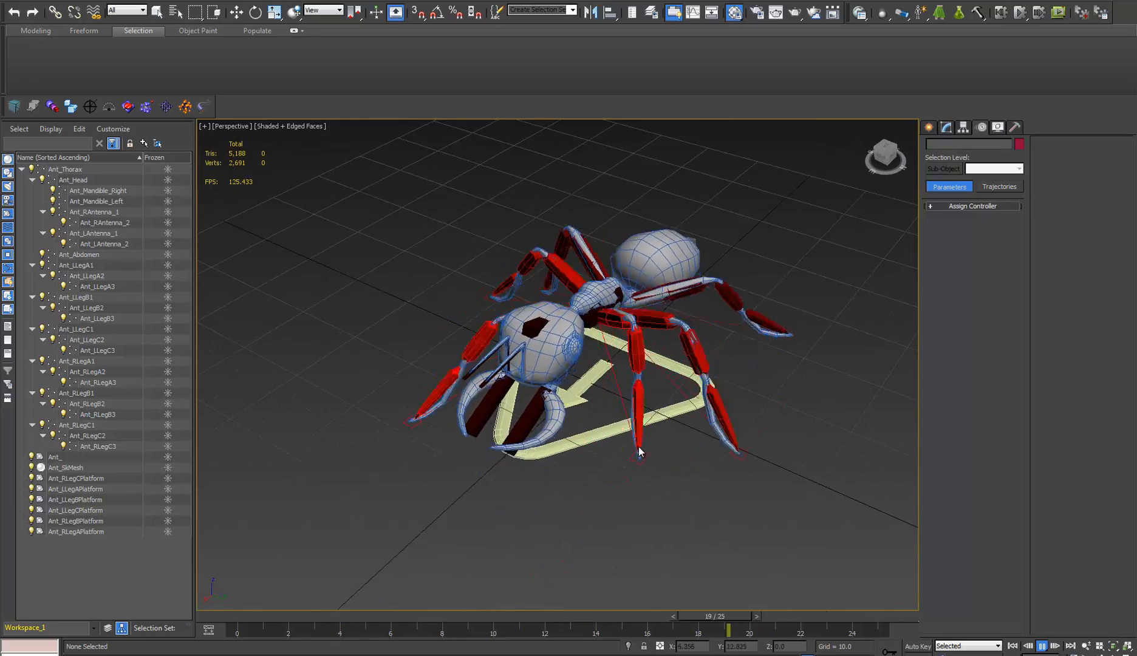
pyautogui.keyDown('alt'); pyautogui.moveTo(686, 498); pyautogui.dragTo(550, 474, button='middle'); pyautogui.keyUp('alt')
pyautogui.scroll(3, 578, 463)
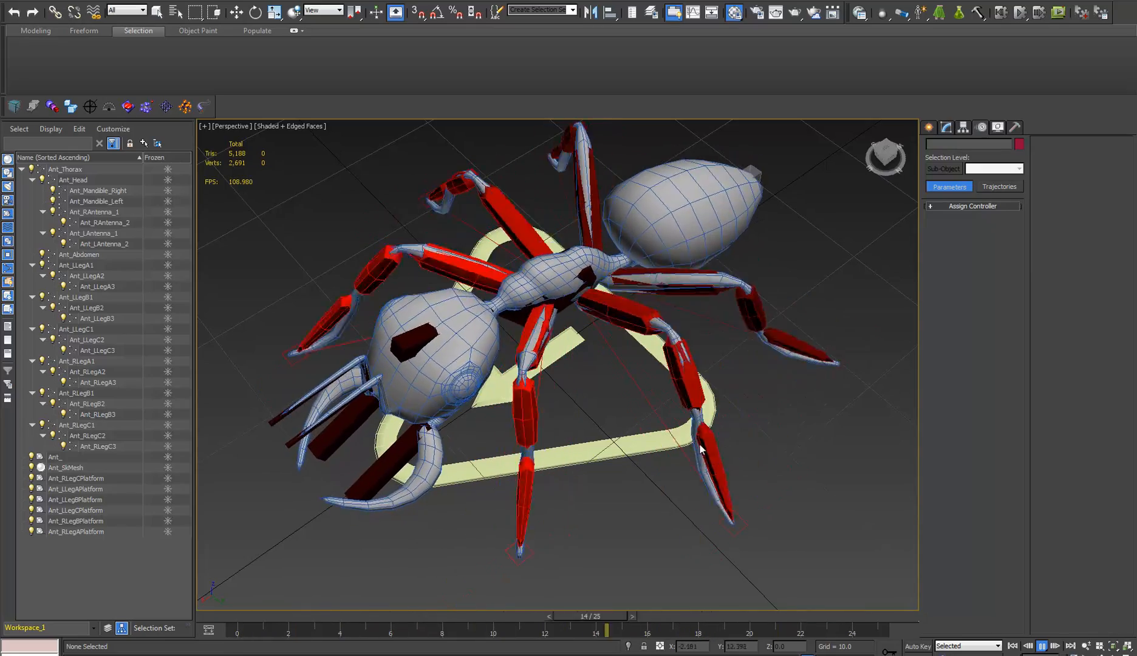
pyautogui.click(1043, 647)
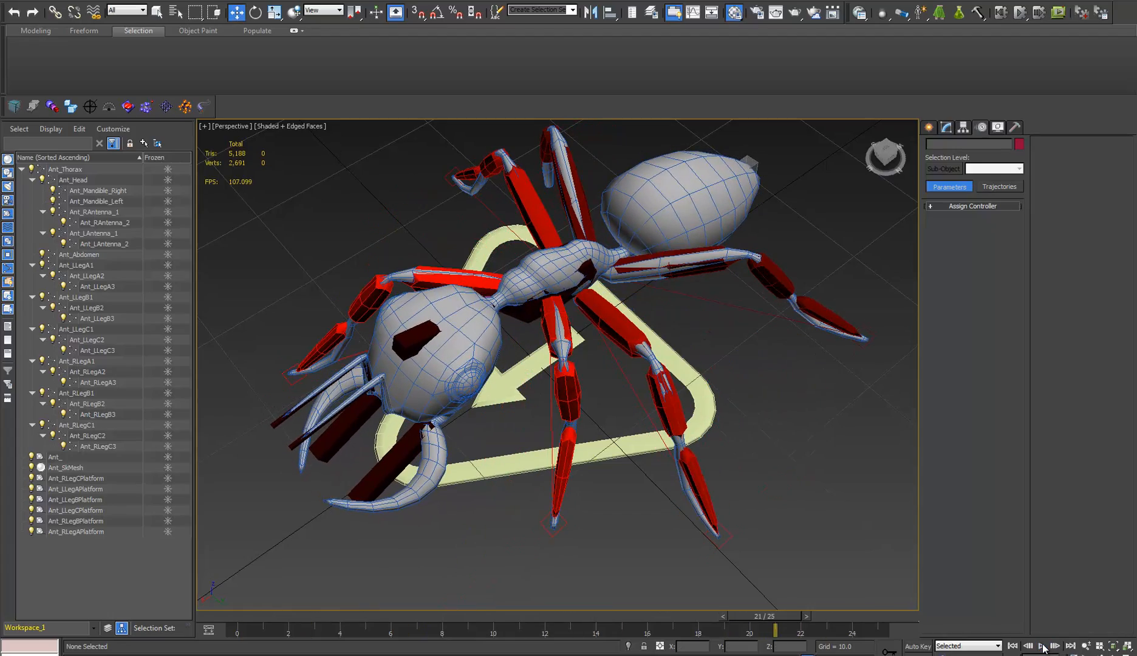
# - Inspect the ant's stance from the front and from a distance at frame 14
pyautogui.keyDown('alt'); pyautogui.moveTo(823, 495); pyautogui.dragTo(735, 413, button='middle'); pyautogui.keyUp('alt')
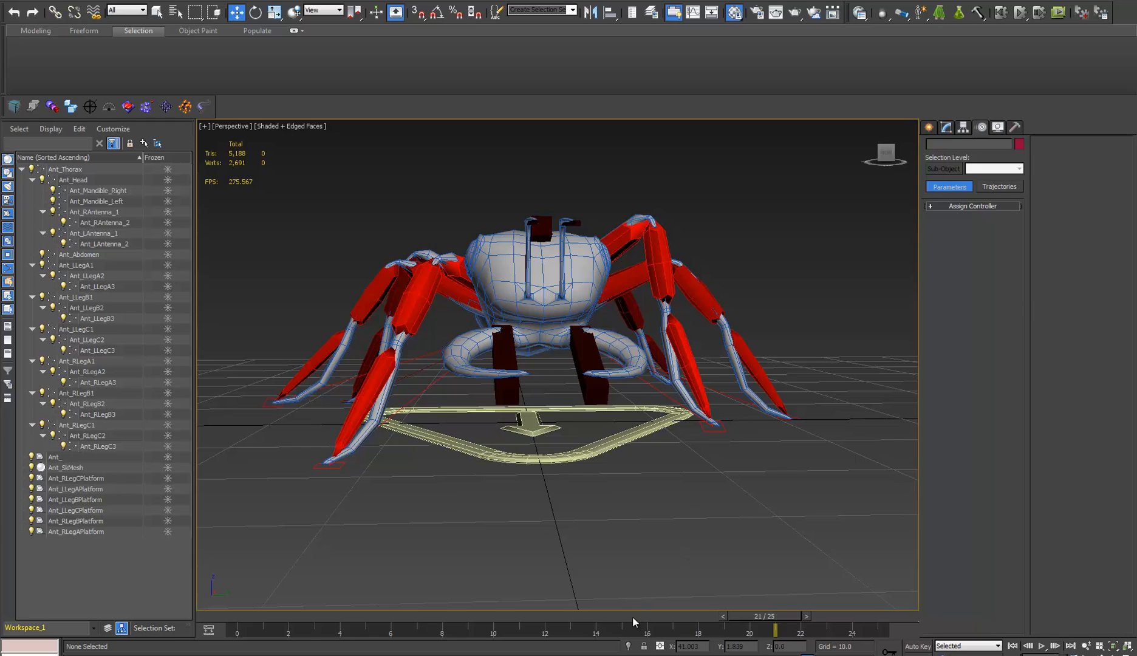
pyautogui.moveTo(697, 633); pyautogui.dragTo(652, 655)
pyautogui.keyDown('alt'); pyautogui.moveTo(610, 490); pyautogui.dragTo(579, 363, button='middle'); pyautogui.keyUp('alt')
pyautogui.scroll(-5, 613, 505)
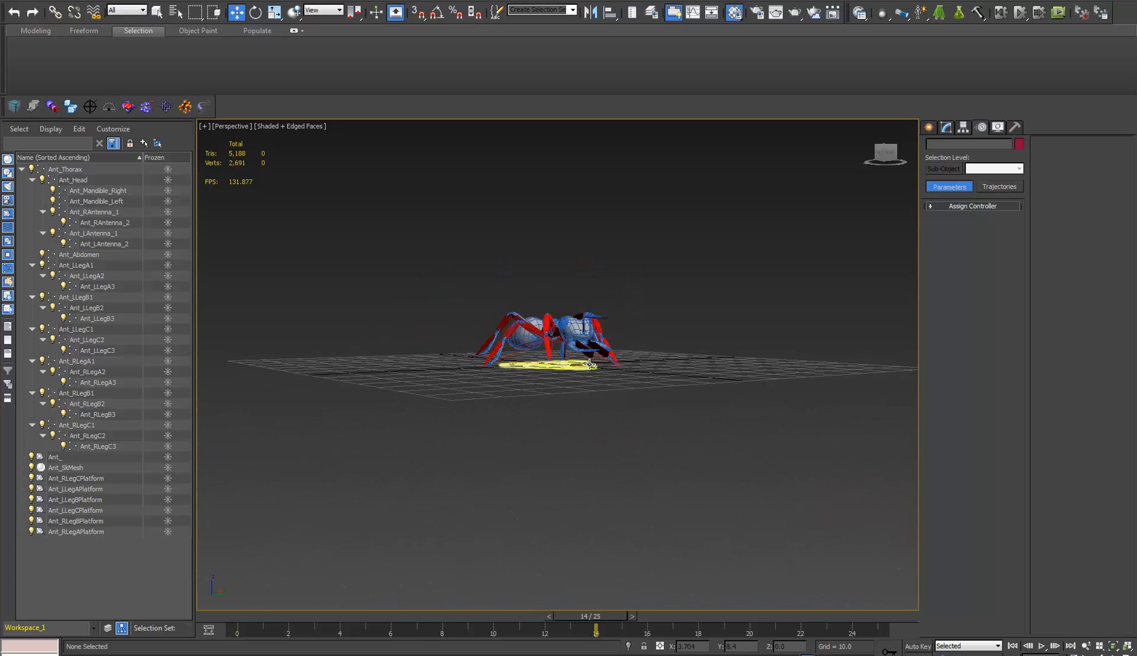
# - Select the right front leg bone Ant_RLegA1, open the CATMotion editor for its CATMotion Layer, and show the foot platform's Lift graph
pyautogui.scroll(3, 489, 333)
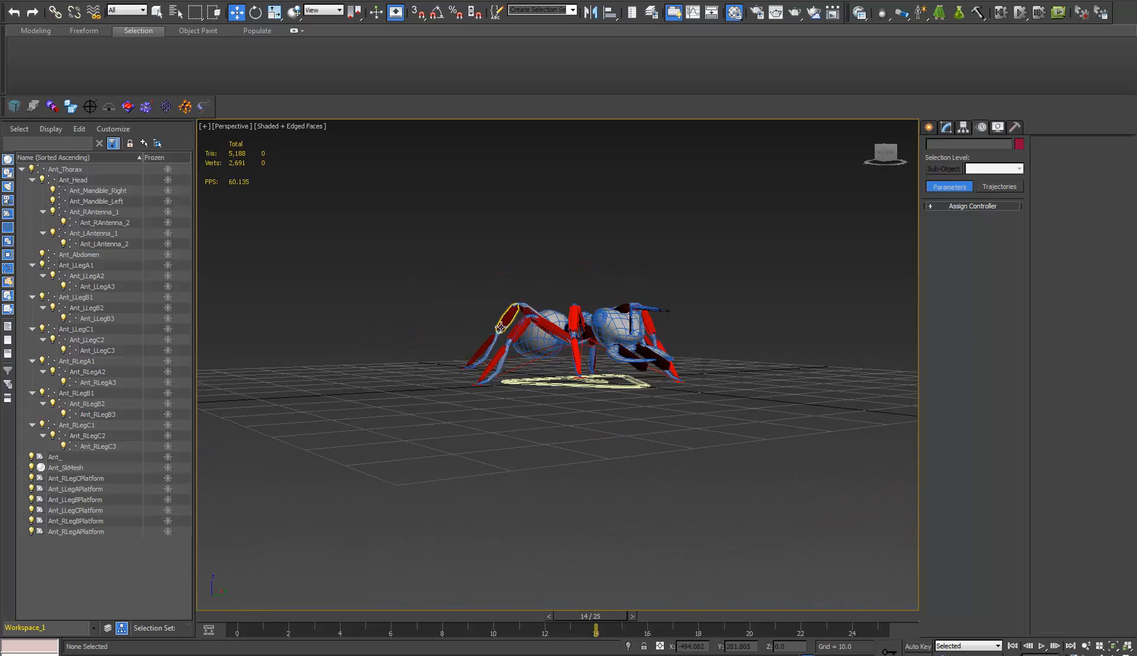
pyautogui.scroll(4, 485, 366)
pyautogui.scroll(2, 464, 367)
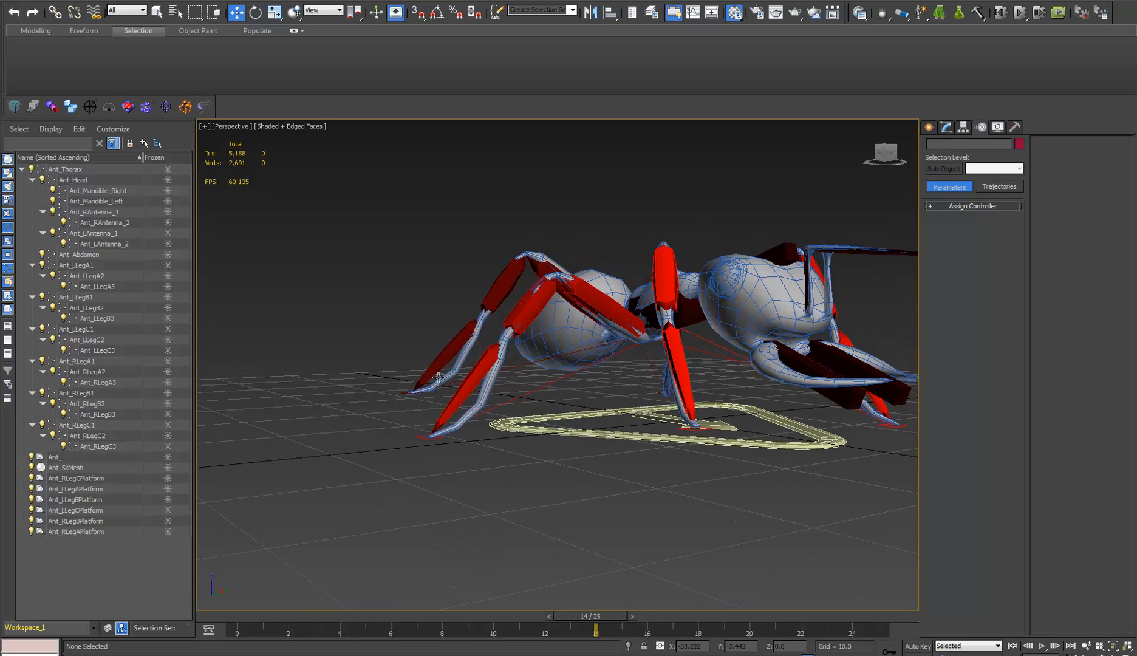
pyautogui.scroll(3, 498, 310)
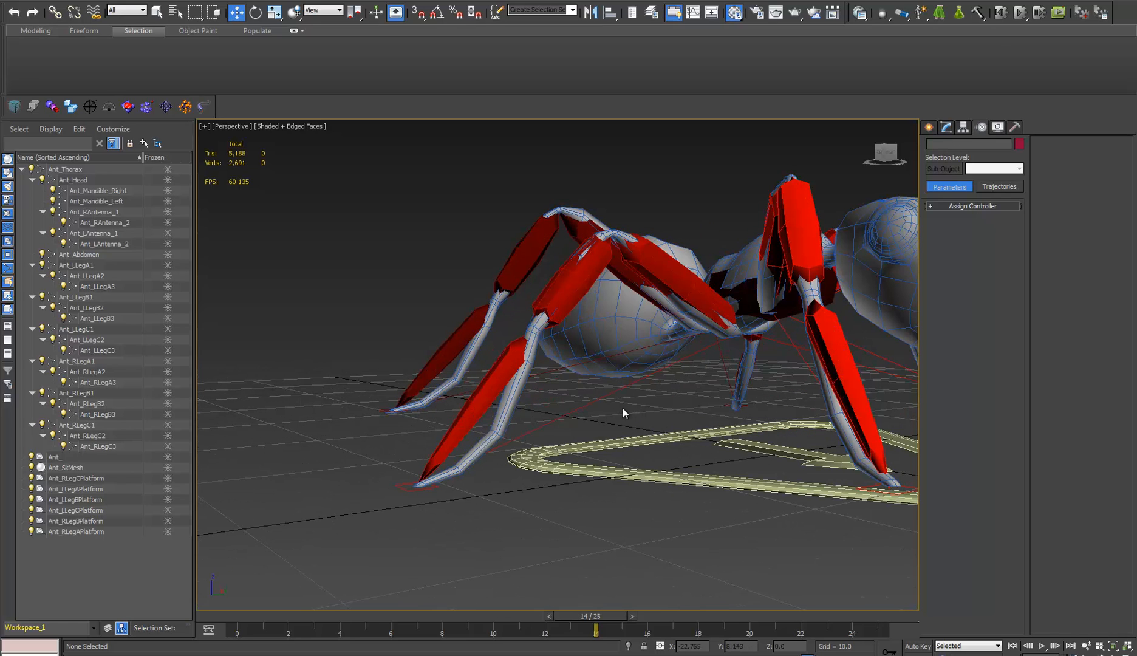
pyautogui.moveTo(624, 413); pyautogui.dragTo(591, 409, button='middle')
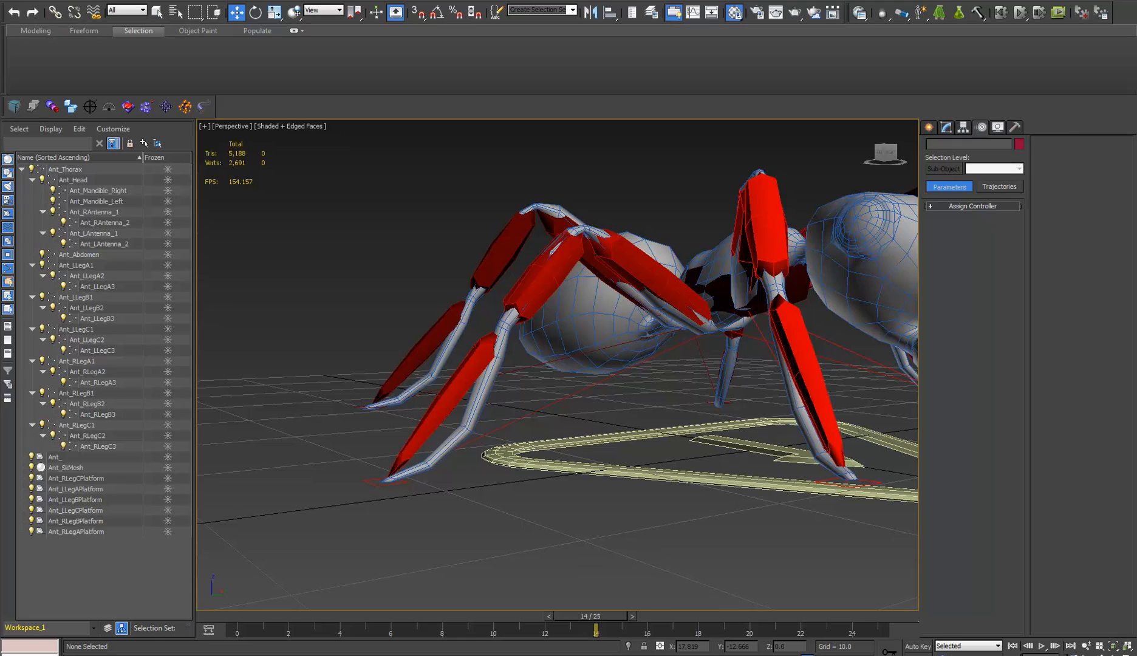
pyautogui.keyDown('alt'); pyautogui.moveTo(786, 279); pyautogui.dragTo(701, 314, button='middle'); pyautogui.keyUp('alt')
pyautogui.click(676, 289)
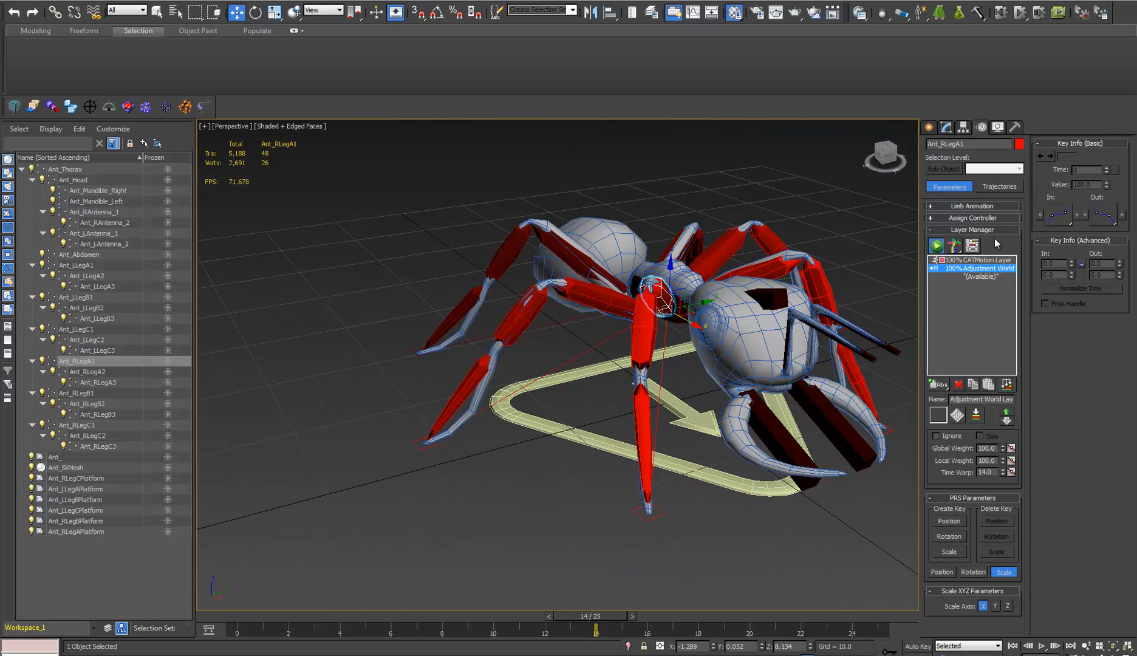
pyautogui.click(979, 260)
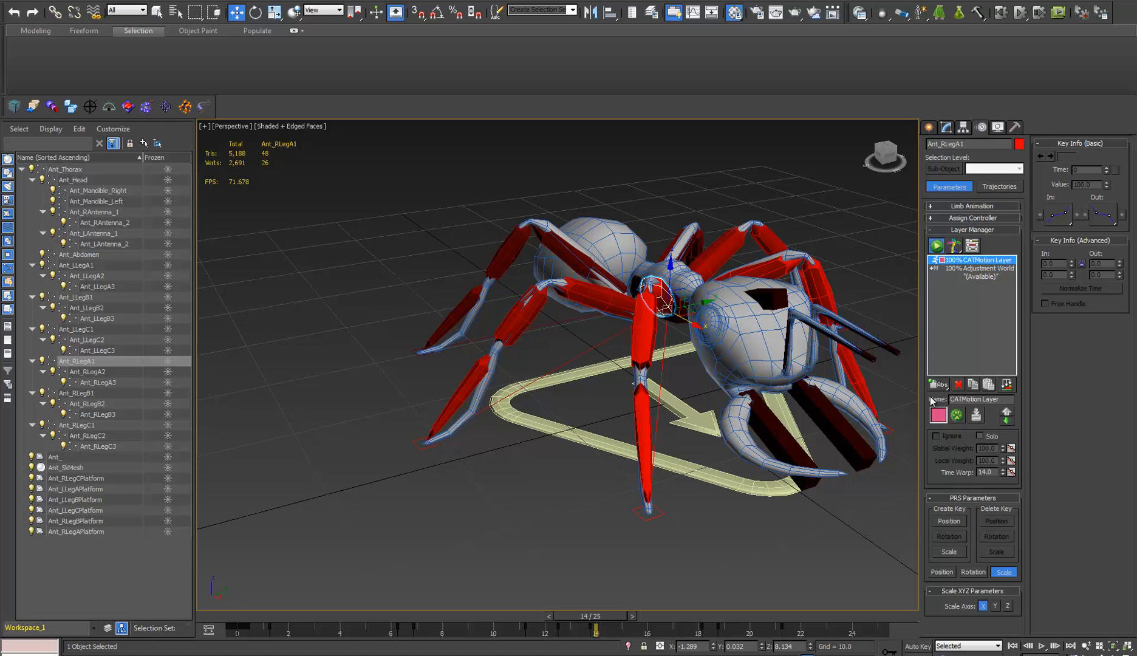
pyautogui.click(957, 414)
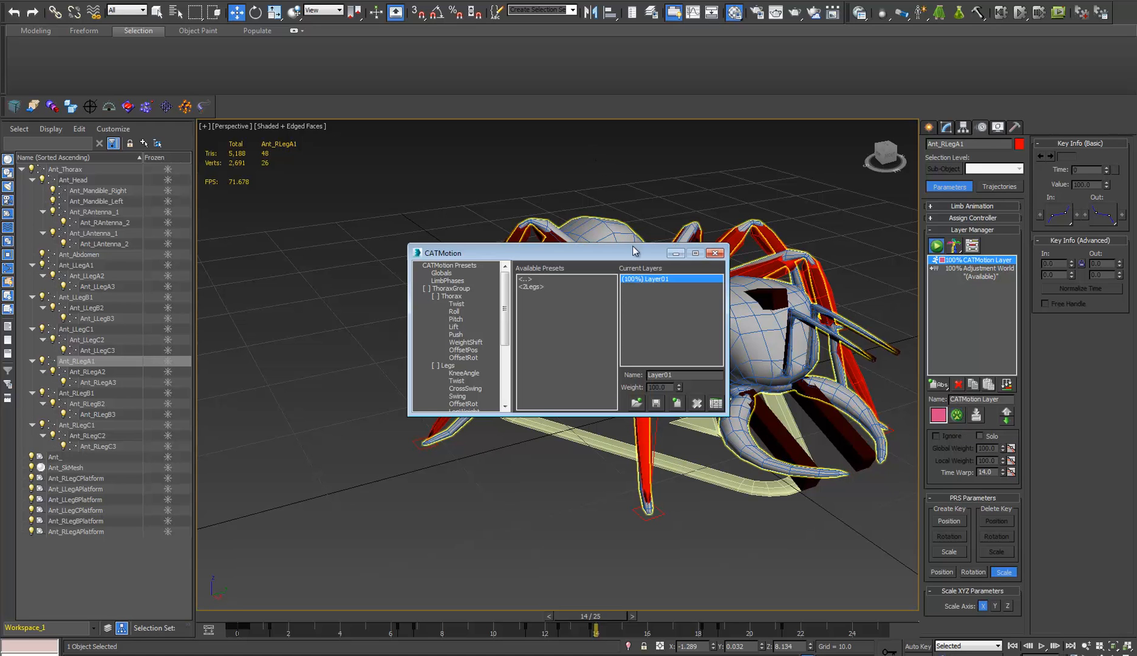
pyautogui.moveTo(419, 77); pyautogui.dragTo(418, 77)
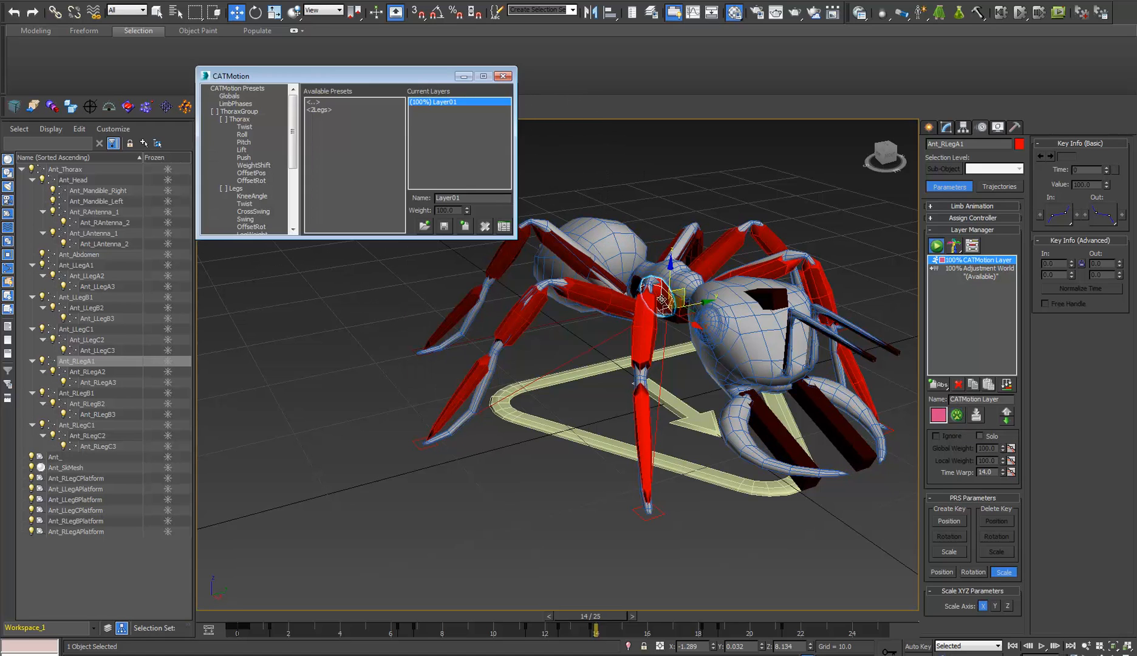
pyautogui.moveTo(668, 289); pyautogui.dragTo(588, 352, button='middle')
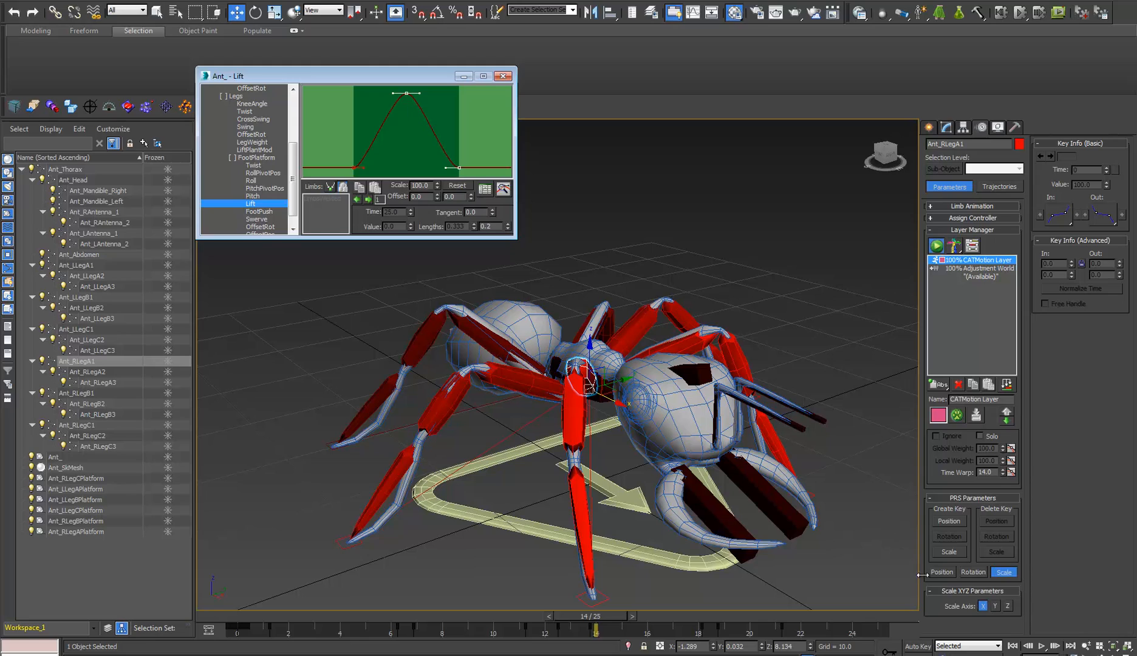
# - Play the walk cycle, check the playback settings in the time configuration, and examine the foot lift from the front and side
pyautogui.click(1040, 647)
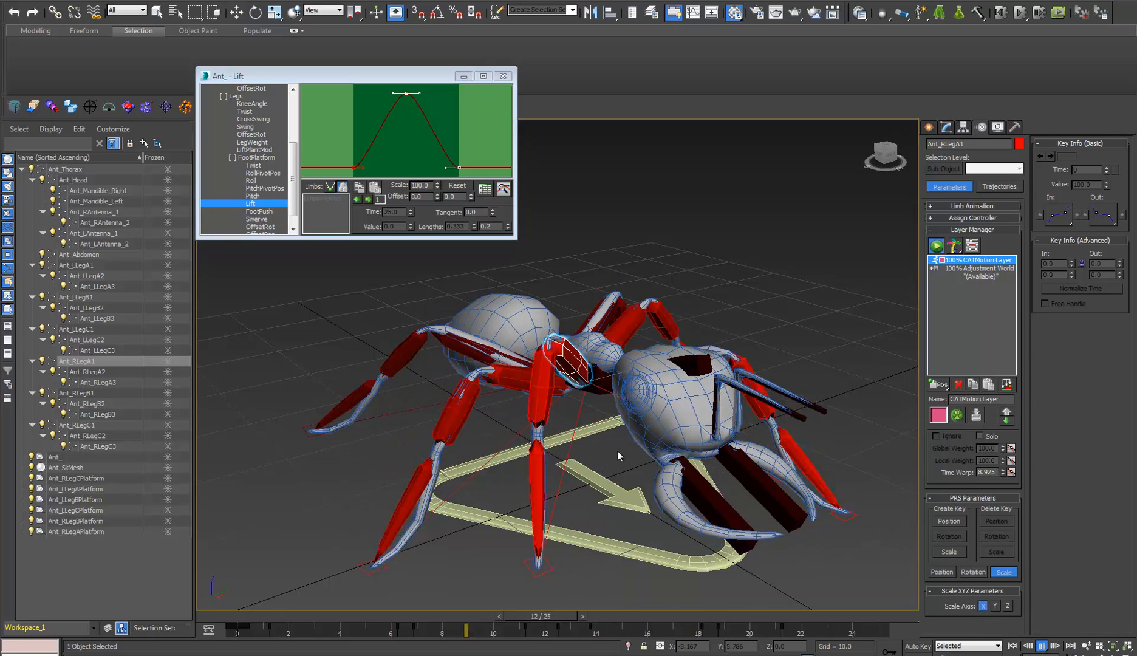
pyautogui.scroll(-3, 608, 449)
pyautogui.keyDown('alt'); pyautogui.moveTo(609, 438); pyautogui.dragTo(573, 407, button='middle'); pyautogui.keyUp('alt')
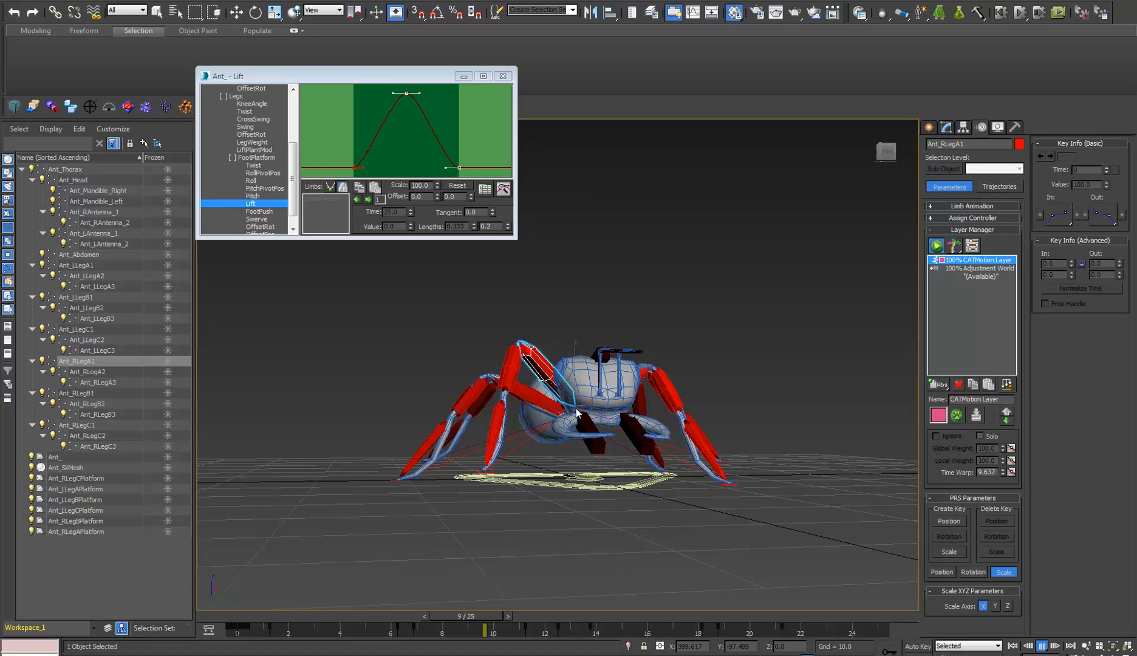
pyautogui.rightClick(1048, 647)
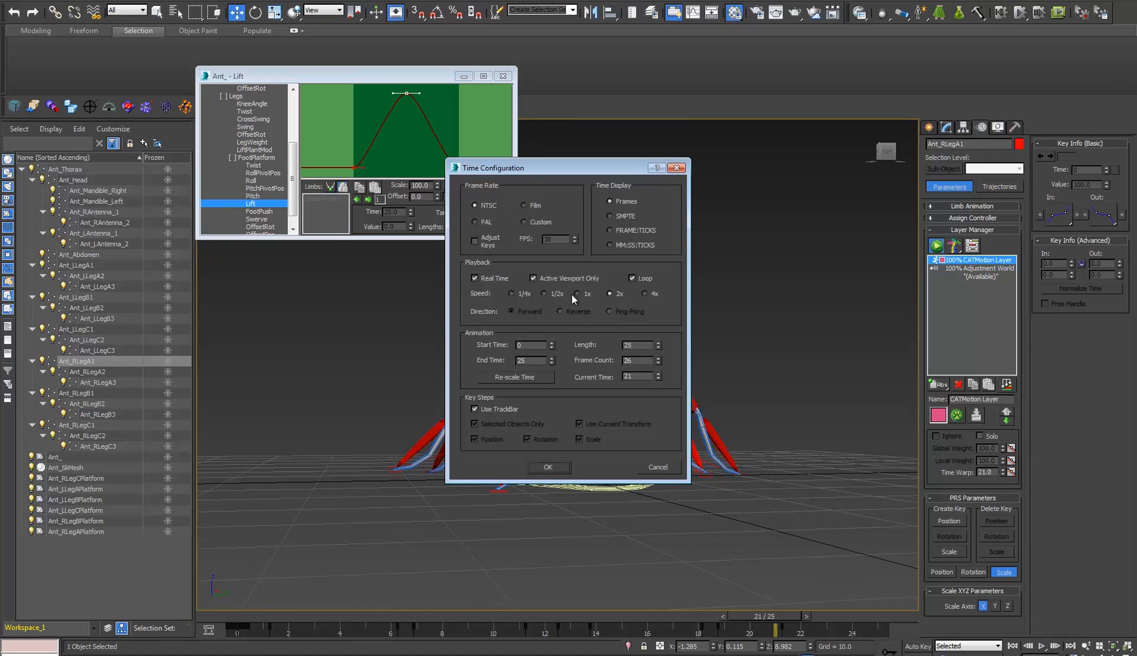
pyautogui.click(557, 466)
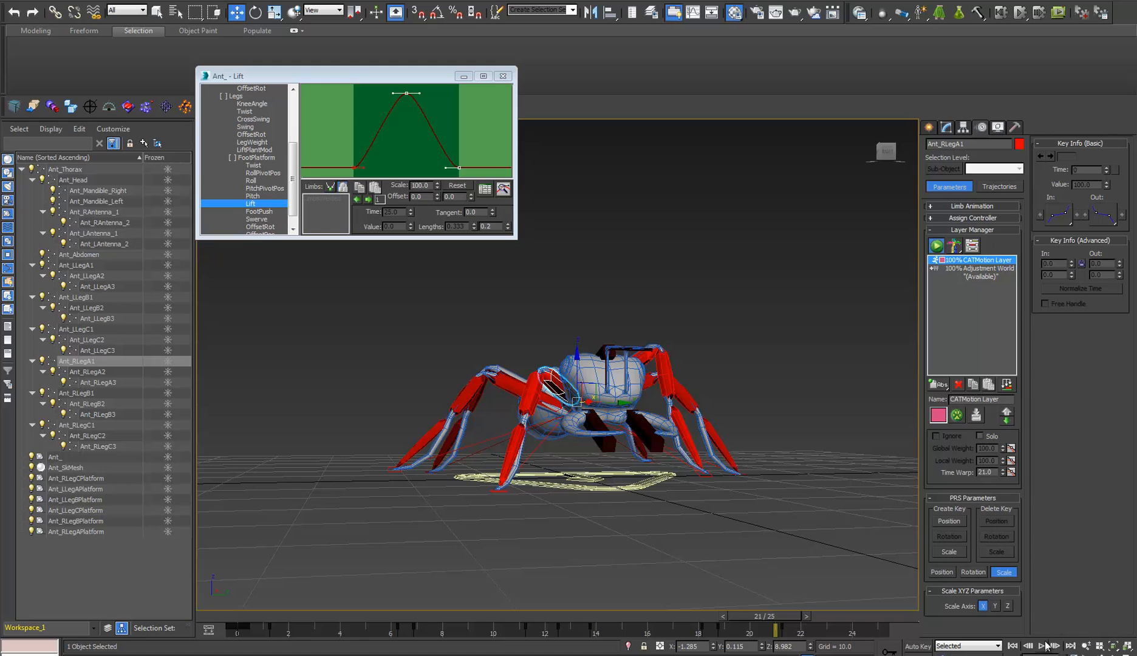
pyautogui.keyDown('alt'); pyautogui.moveTo(649, 440); pyautogui.dragTo(682, 457, button='middle'); pyautogui.keyUp('alt')
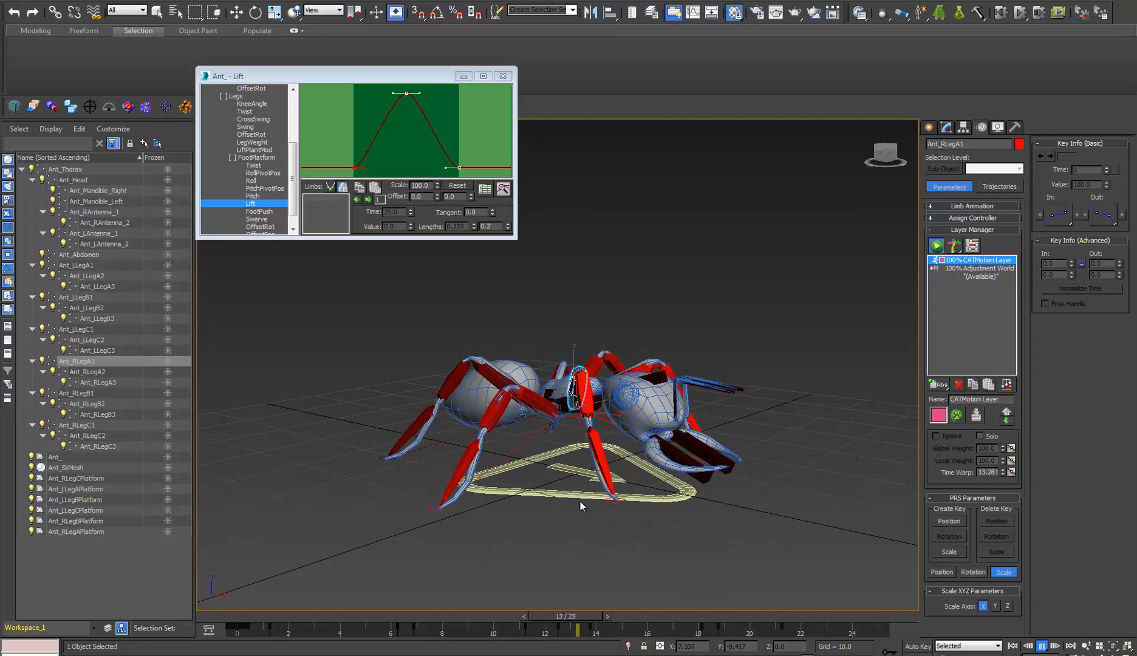
pyautogui.keyDown('alt'); pyautogui.moveTo(581, 501); pyautogui.dragTo(513, 455, button='middle'); pyautogui.keyUp('alt')
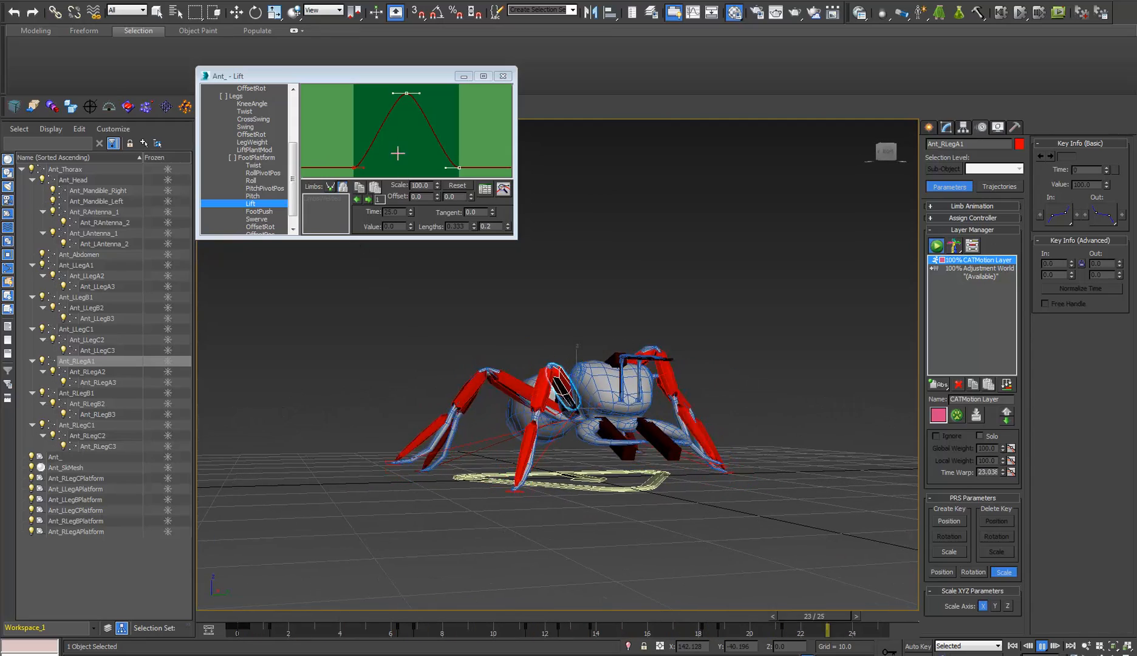
# - Set the foot platform's Lift scale to 250 and examine the higher steps from the front and side during playback
pyautogui.click(429, 186)
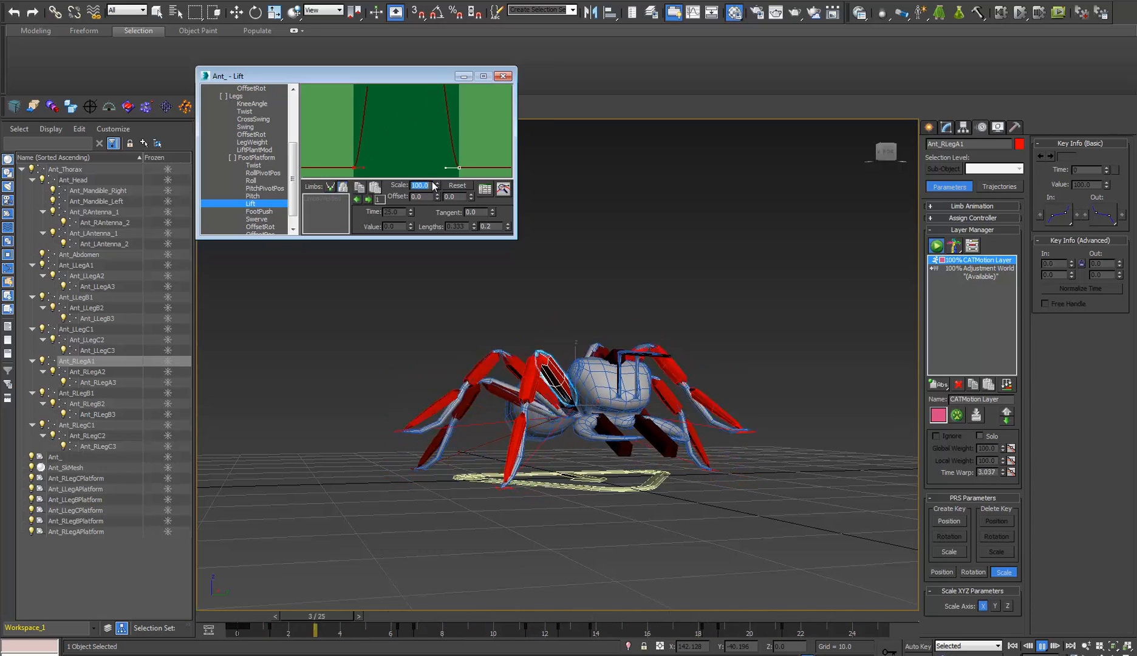
pyautogui.keyDown('alt'); pyautogui.moveTo(634, 398); pyautogui.dragTo(655, 374, button='middle'); pyautogui.keyUp('alt')
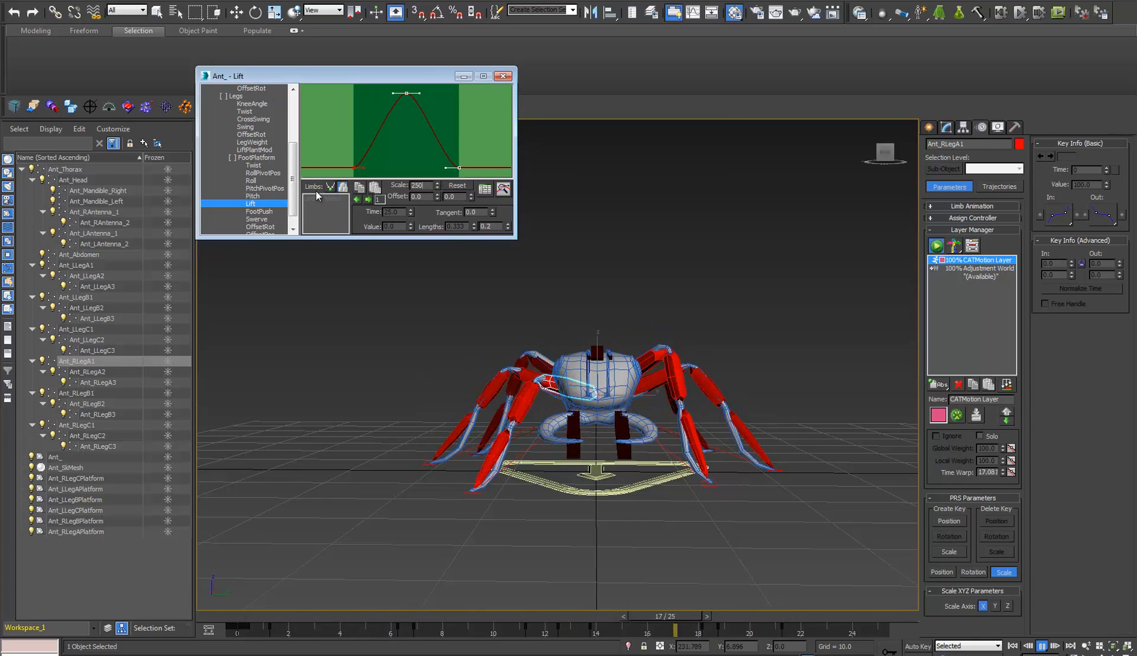
pyautogui.middleClick(594, 384)
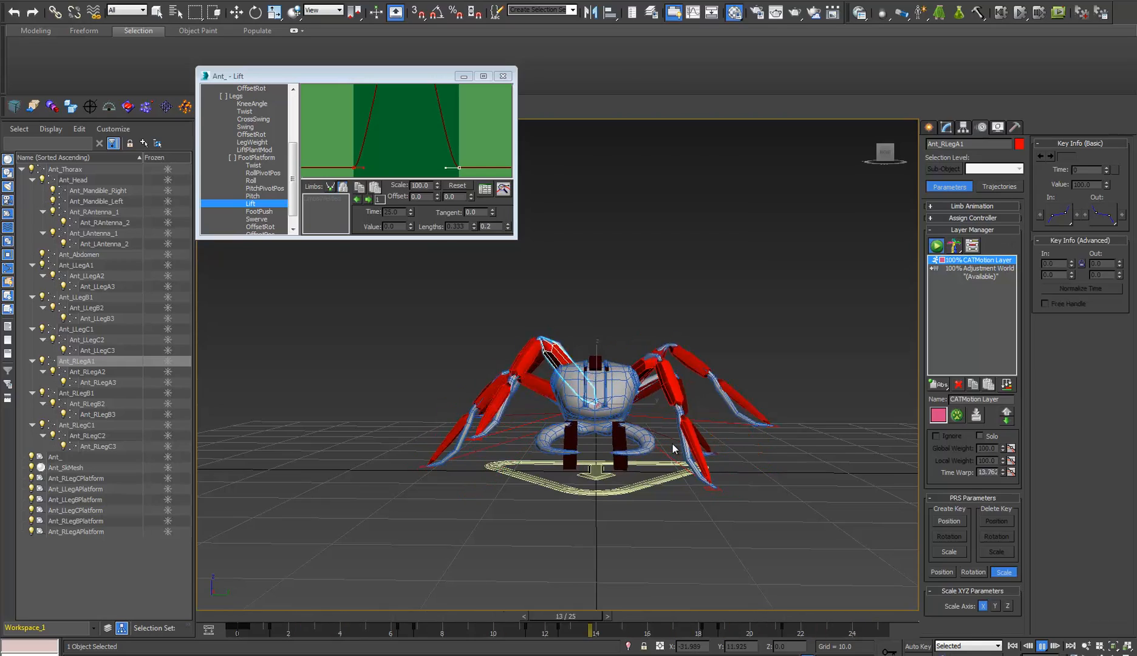
pyautogui.keyDown('alt'); pyautogui.moveTo(660, 460); pyautogui.dragTo(518, 461, button='middle'); pyautogui.keyUp('alt')
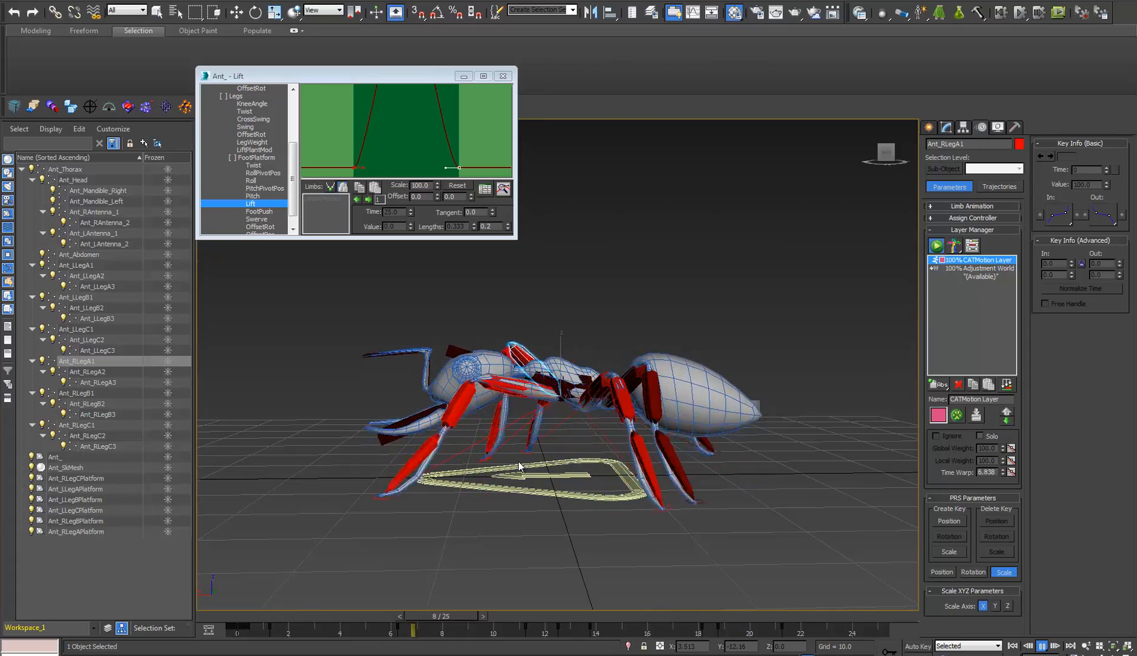
pyautogui.keyDown('alt'); pyautogui.moveTo(520, 461); pyautogui.dragTo(545, 479, button='middle'); pyautogui.keyUp('alt')
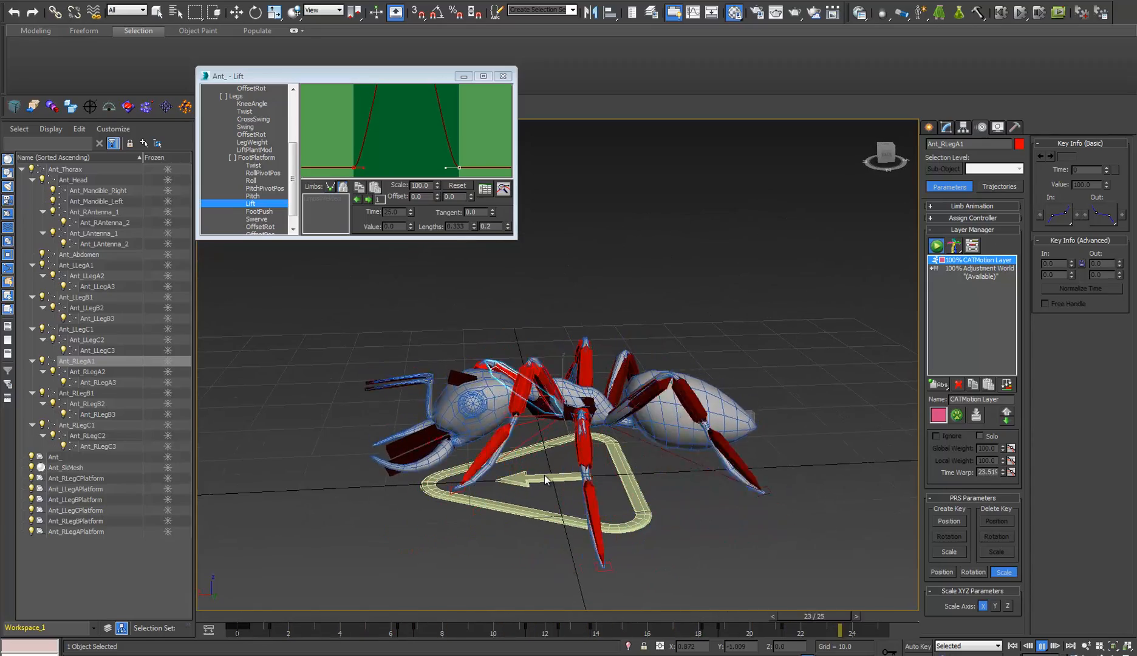
pyautogui.keyDown('alt'); pyautogui.moveTo(545, 479); pyautogui.dragTo(643, 449, button='middle'); pyautogui.keyUp('alt')
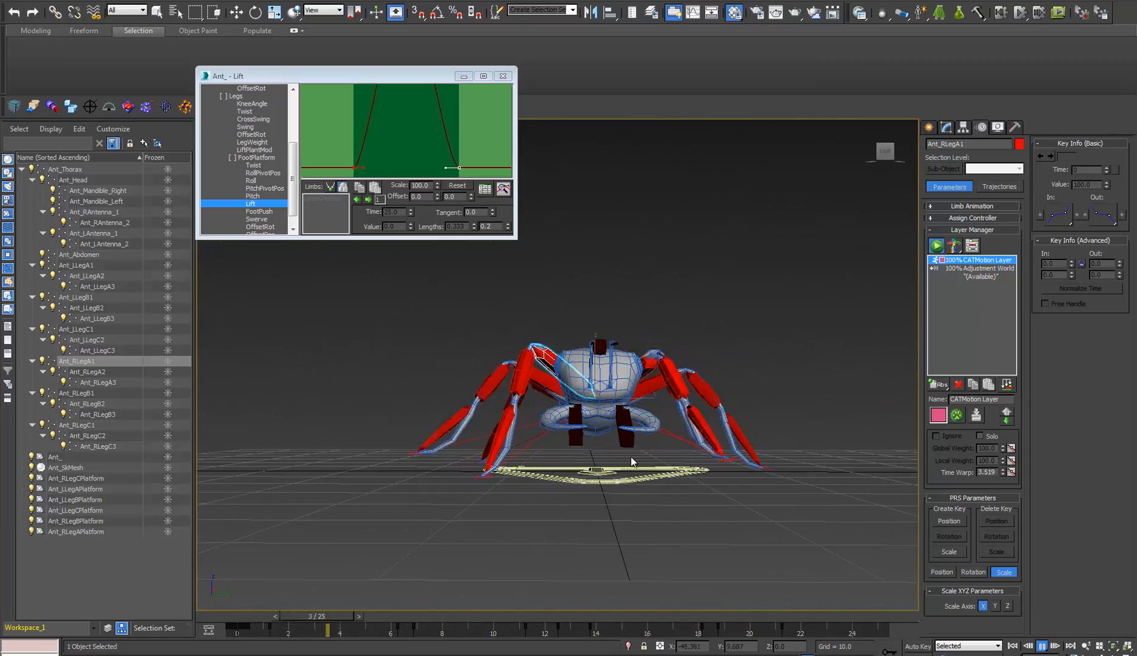
pyautogui.scroll(4, 594, 407)
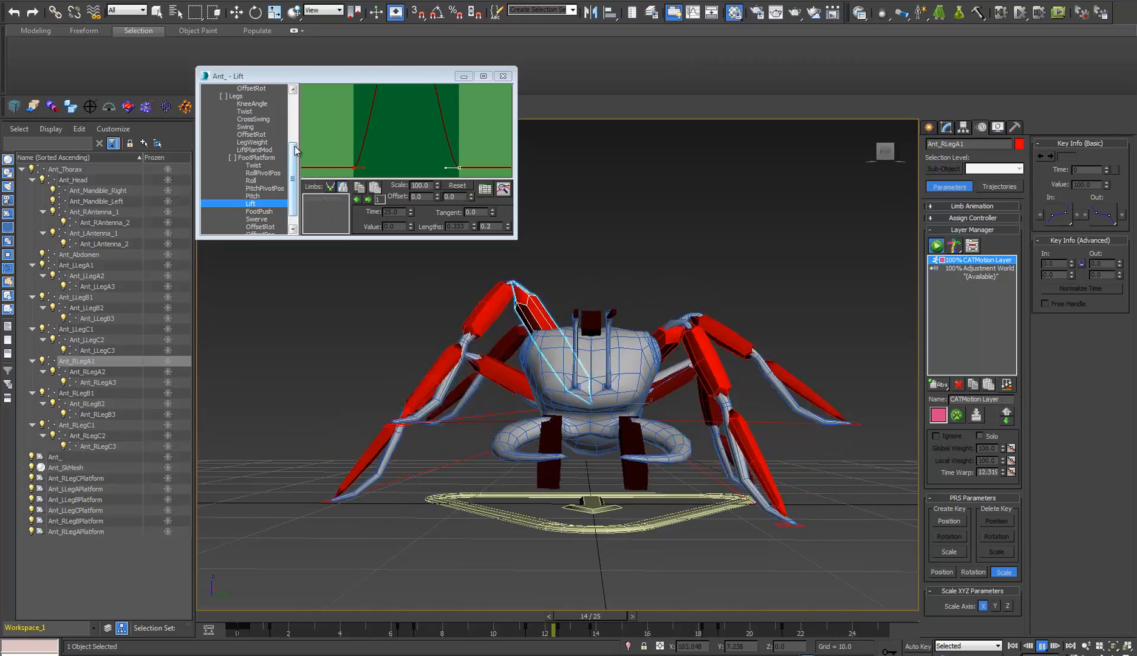
# - Scale down the thorax's Lift curve until its key value is -0.891
pyautogui.scroll(4, 298, 94)
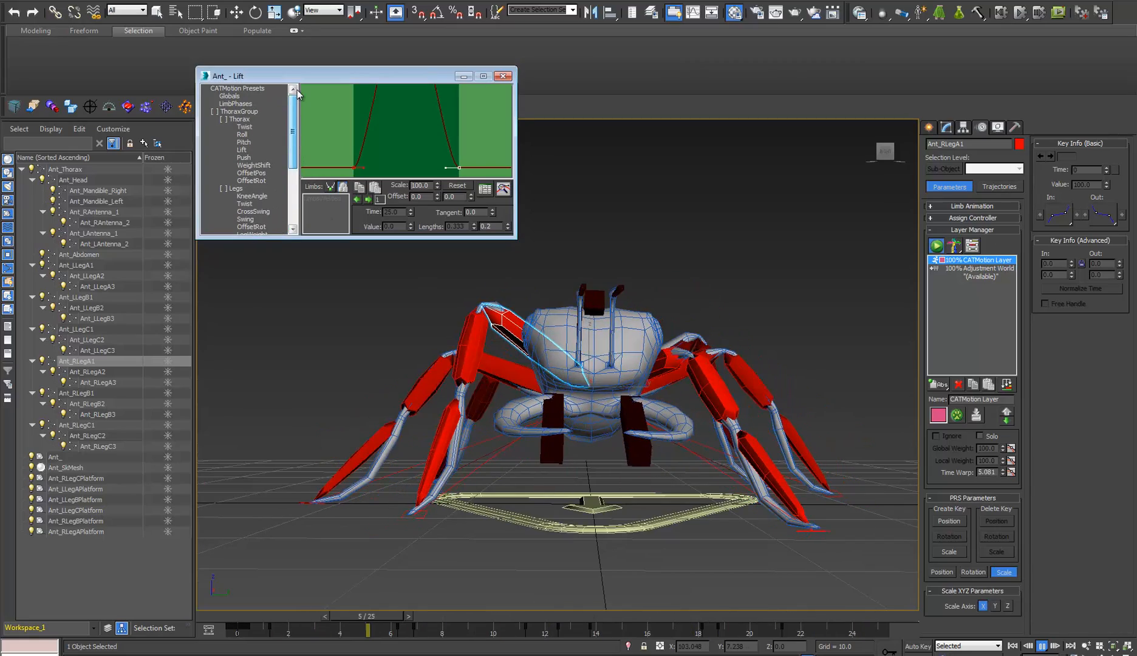
pyautogui.click(242, 150)
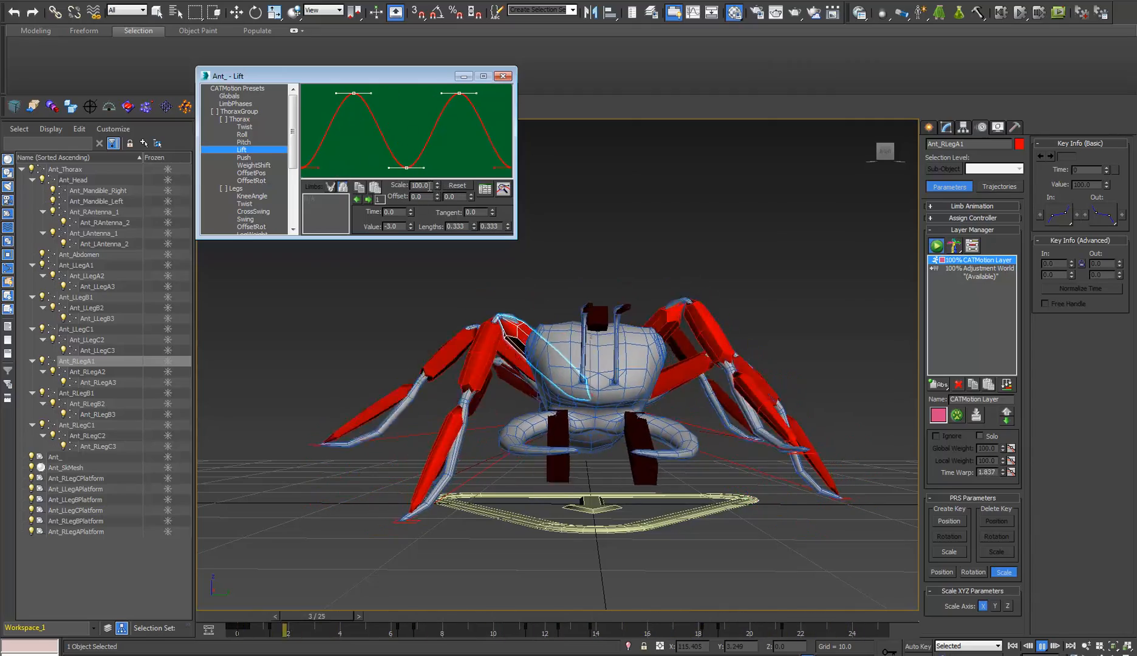
pyautogui.moveTo(437, 185); pyautogui.dragTo(437, 196)
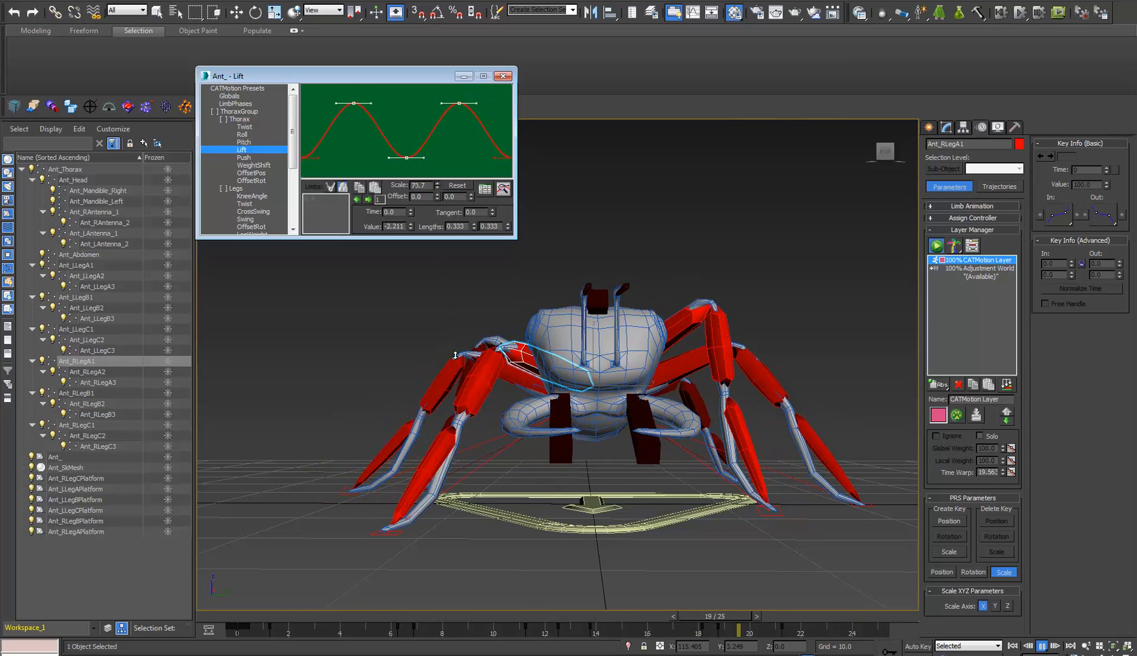
pyautogui.moveTo(486, 553); pyautogui.dragTo(487, 598)
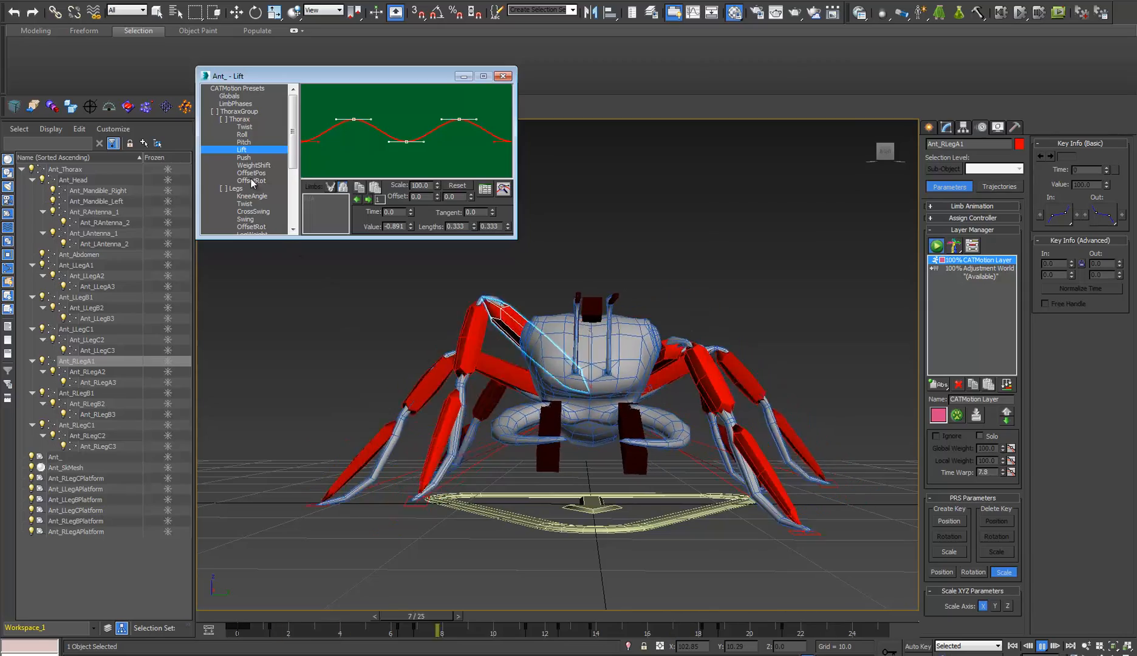
pyautogui.click(246, 159)
pyautogui.click(244, 151)
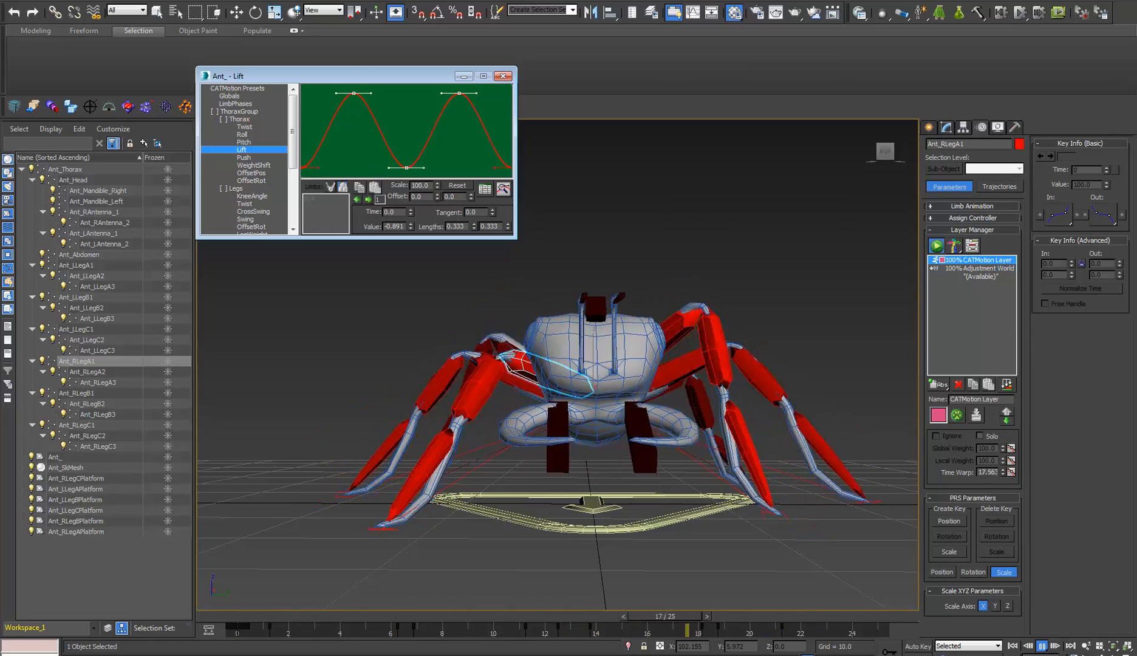
# - Close the CATMotion editor and examine the playing walk cycle from the side, directly above and the front
pyautogui.keyDown('alt'); pyautogui.moveTo(672, 403); pyautogui.dragTo(545, 380, button='middle'); pyautogui.keyUp('alt')
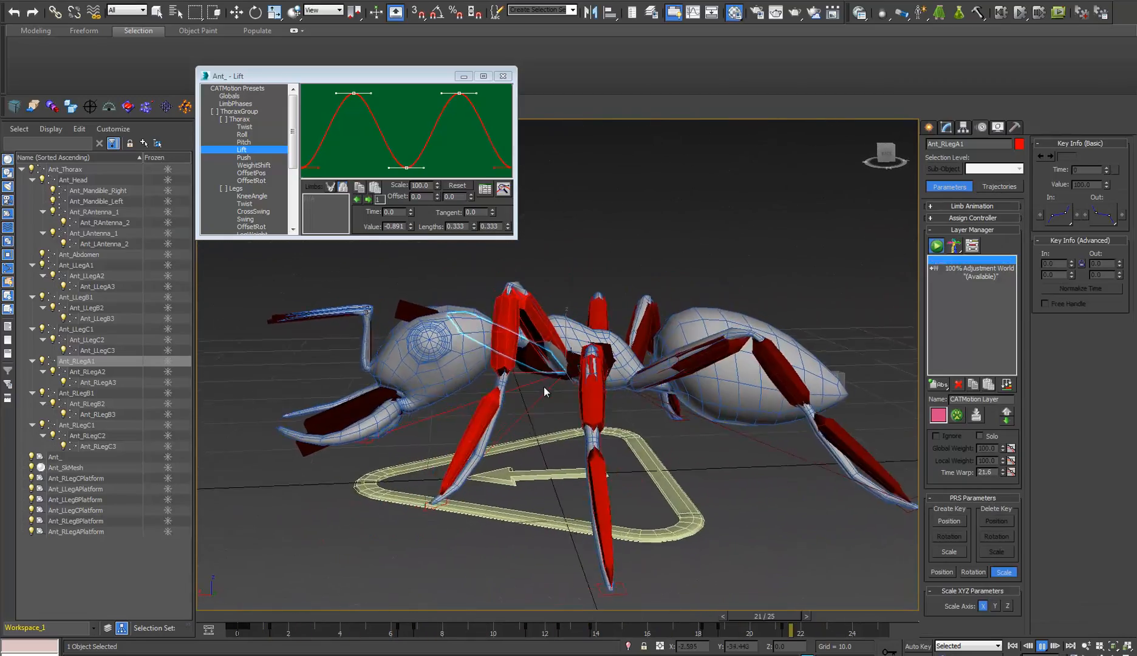
pyautogui.moveTo(294, 149); pyautogui.dragTo(299, 215)
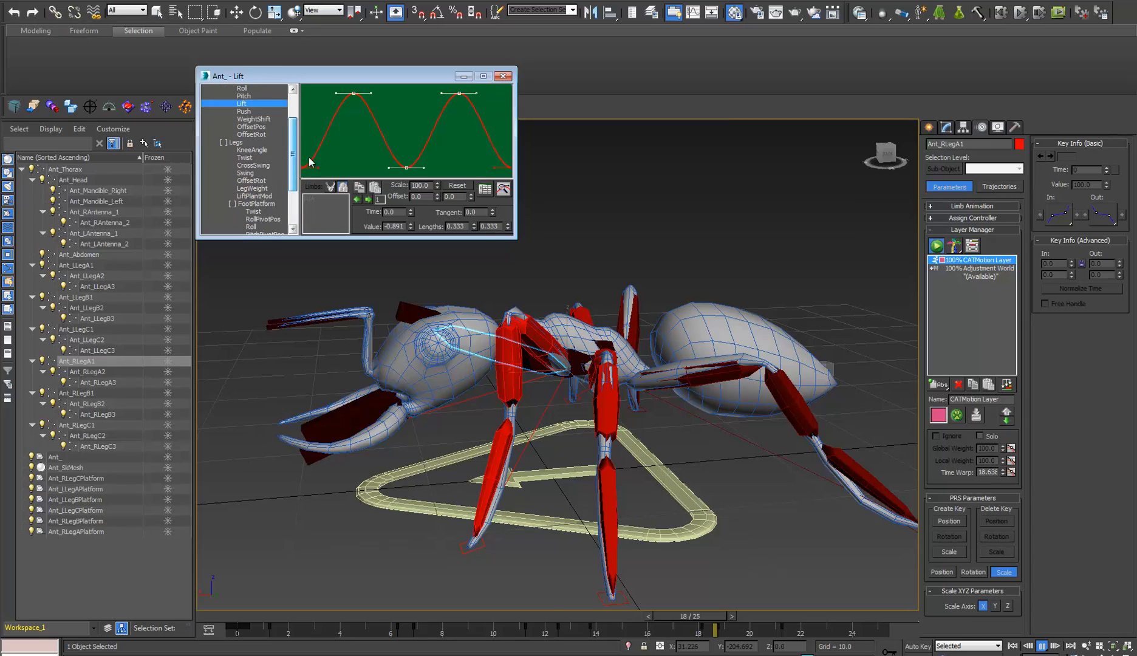
pyautogui.click(503, 76)
pyautogui.keyDown('alt'); pyautogui.moveTo(610, 386); pyautogui.dragTo(584, 485, button='middle'); pyautogui.keyUp('alt')
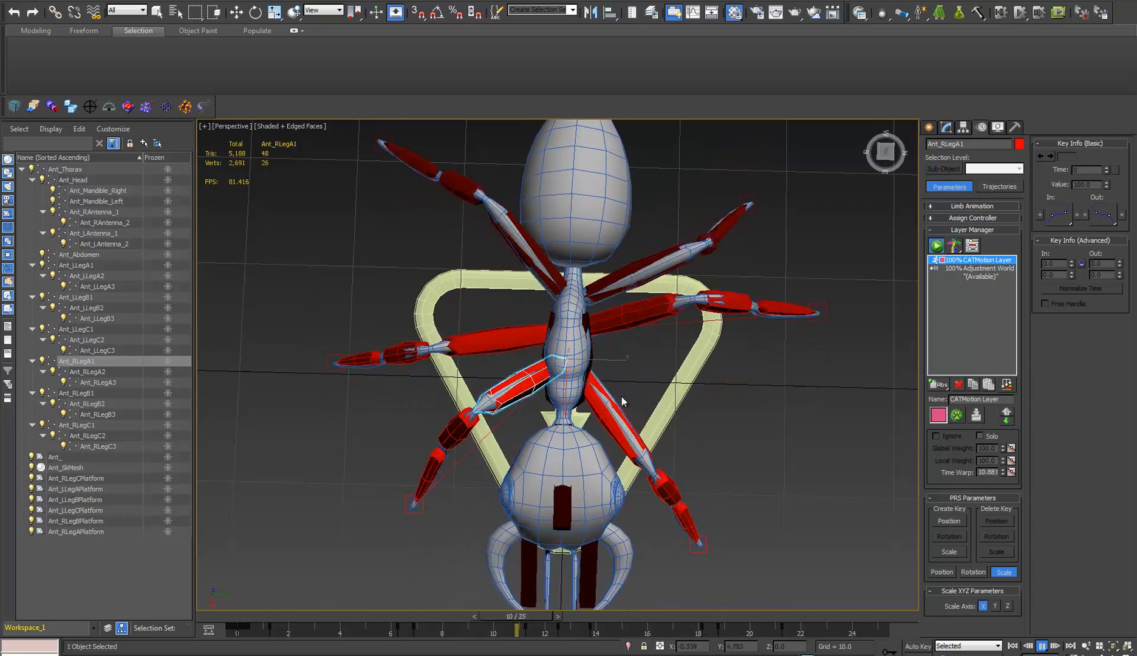
pyautogui.keyDown('alt'); pyautogui.moveTo(621, 396); pyautogui.dragTo(564, 495, button='middle'); pyautogui.keyUp('alt')
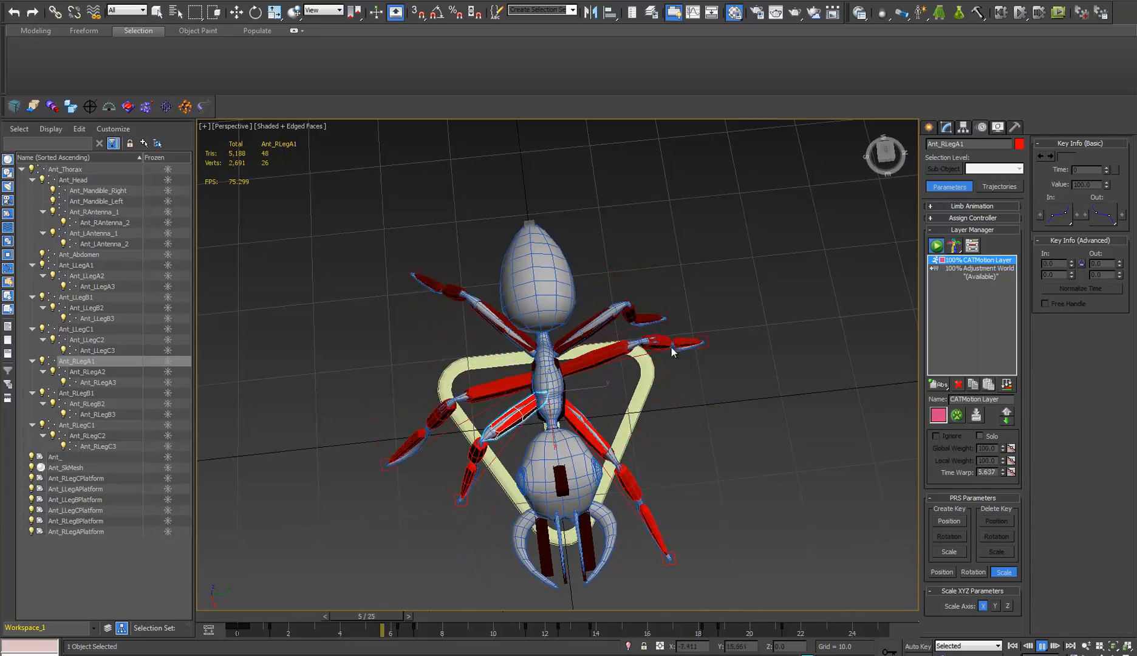
pyautogui.keyDown('alt'); pyautogui.moveTo(713, 369); pyautogui.dragTo(579, 493, button='middle'); pyautogui.keyUp('alt')
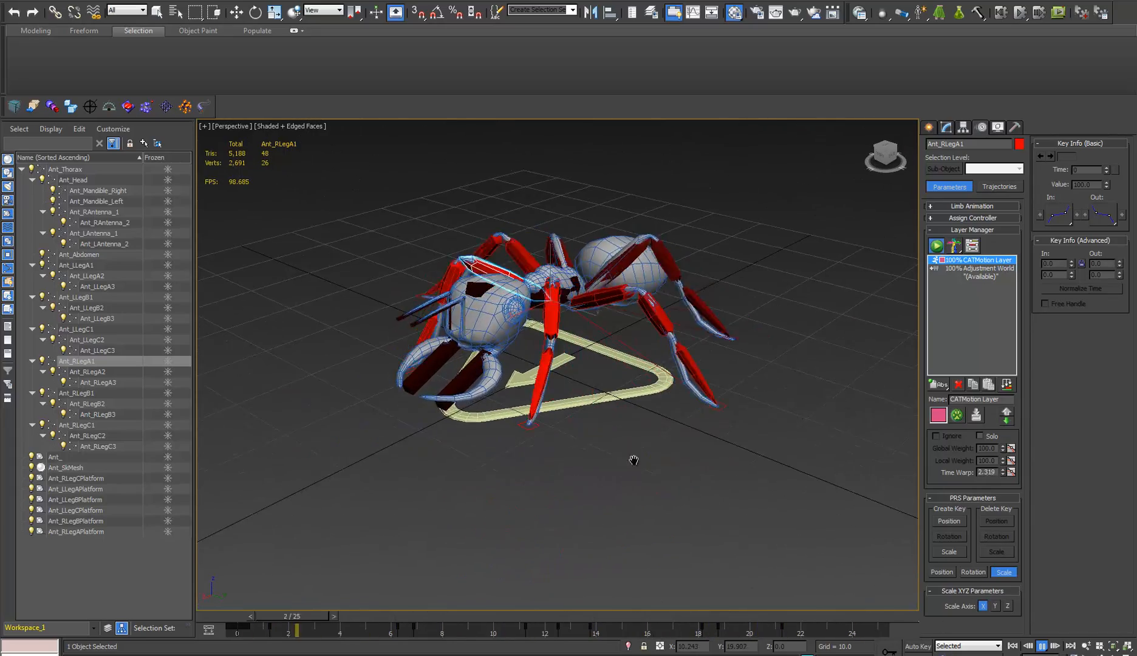
pyautogui.keyDown('alt'); pyautogui.moveTo(632, 459); pyautogui.dragTo(594, 465, button='middle'); pyautogui.keyUp('alt')
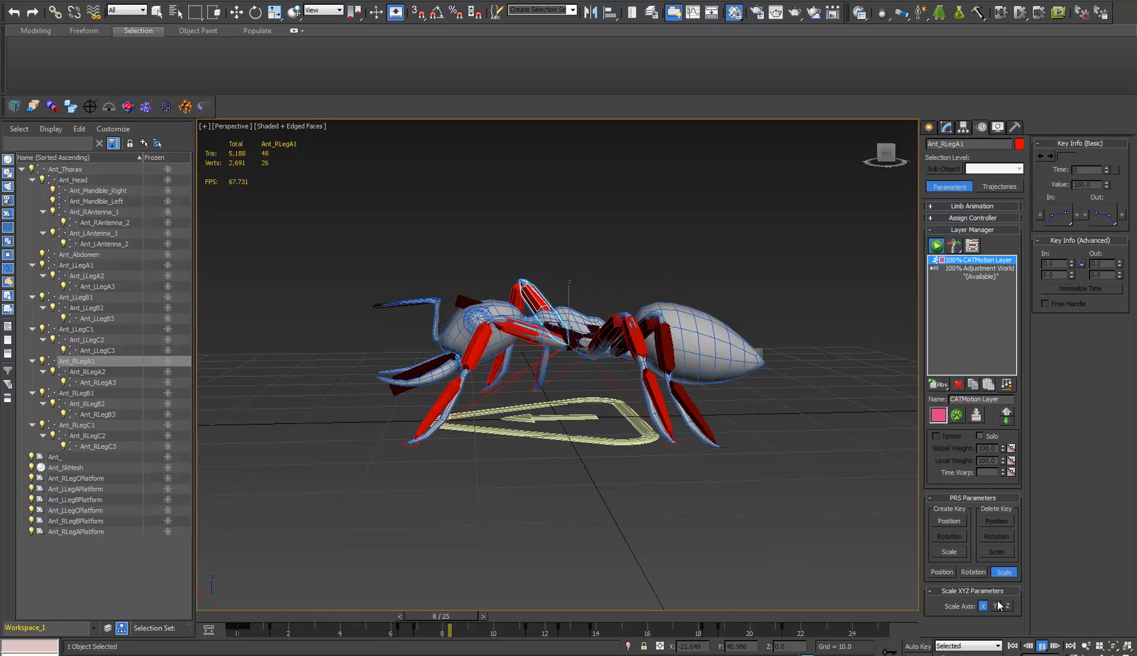
# - Stop the playback at frame 2 and select the ant's abdomen bone
pyautogui.click(1042, 646)
pyautogui.keyDown('alt'); pyautogui.moveTo(693, 422); pyautogui.dragTo(764, 398, button='middle'); pyautogui.keyUp('alt')
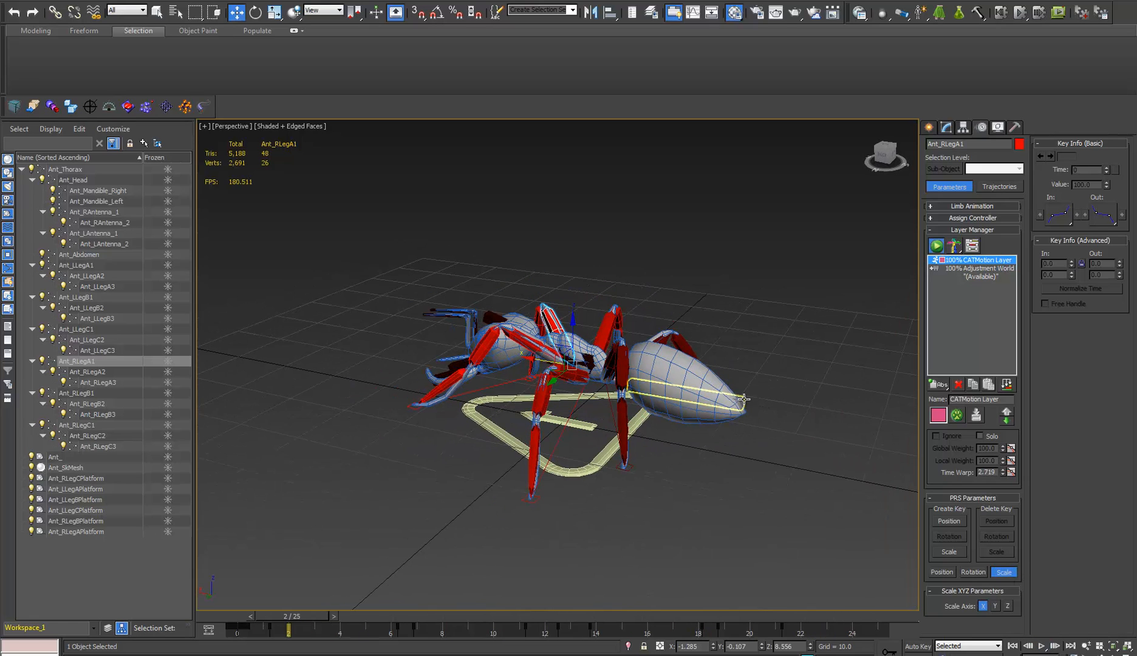
pyautogui.click(743, 406)
pyautogui.scroll(3, 745, 398)
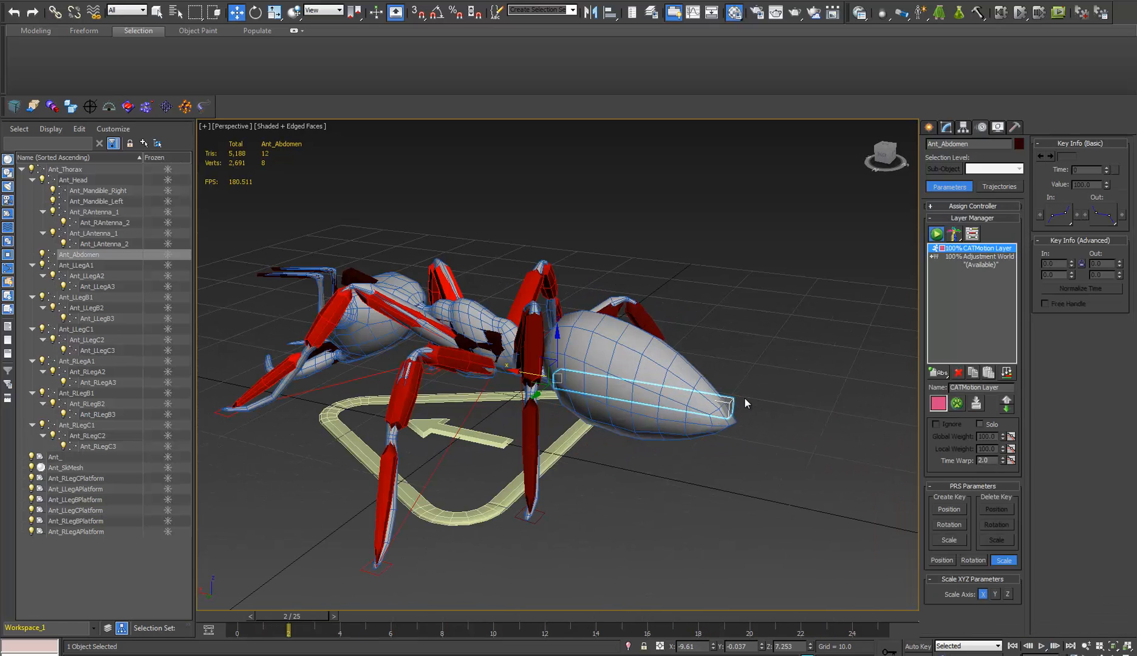
# - Rename the world adjustment layer in the ant rig's layer stack to W_Foot_Leg_Fix
pyautogui.click(973, 257)
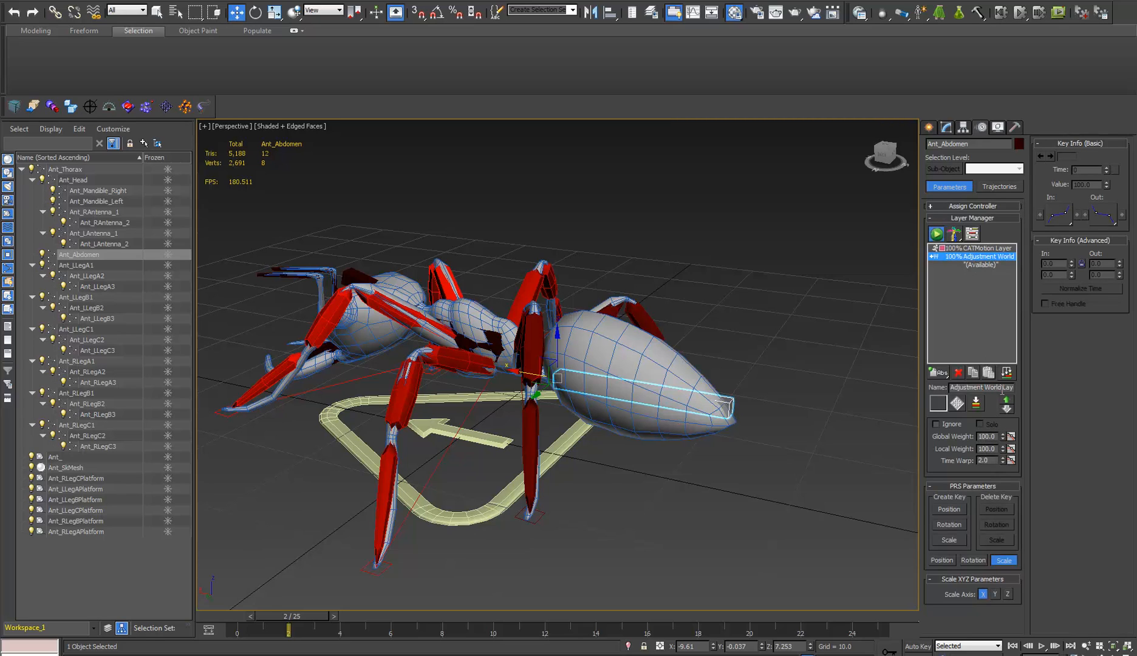
pyautogui.click(1003, 387)
pyautogui.doubleClick(1003, 388)
pyautogui.moveTo(955, 388); pyautogui.dragTo(910, 392)
pyautogui.press('Home')
pyautogui.hotkey('shift', 'End')
pyautogui.write('W_FootPlacement')
pyautogui.press('BackSpace')
pyautogui.press('BackSpace')
pyautogui.press('BackSpace')
pyautogui.press('BackSpace')
pyautogui.press('BackSpace')
pyautogui.press('BackSpace')
pyautogui.press('BackSpace')
pyautogui.press('BackSpace')
pyautogui.write('_Leg_Fix')
pyautogui.press('Return')
# - Add a local adjustment layer above it and name it Walk_Details
pyautogui.moveTo(945, 369); pyautogui.dragTo(943, 404)
pyautogui.click(1007, 388)
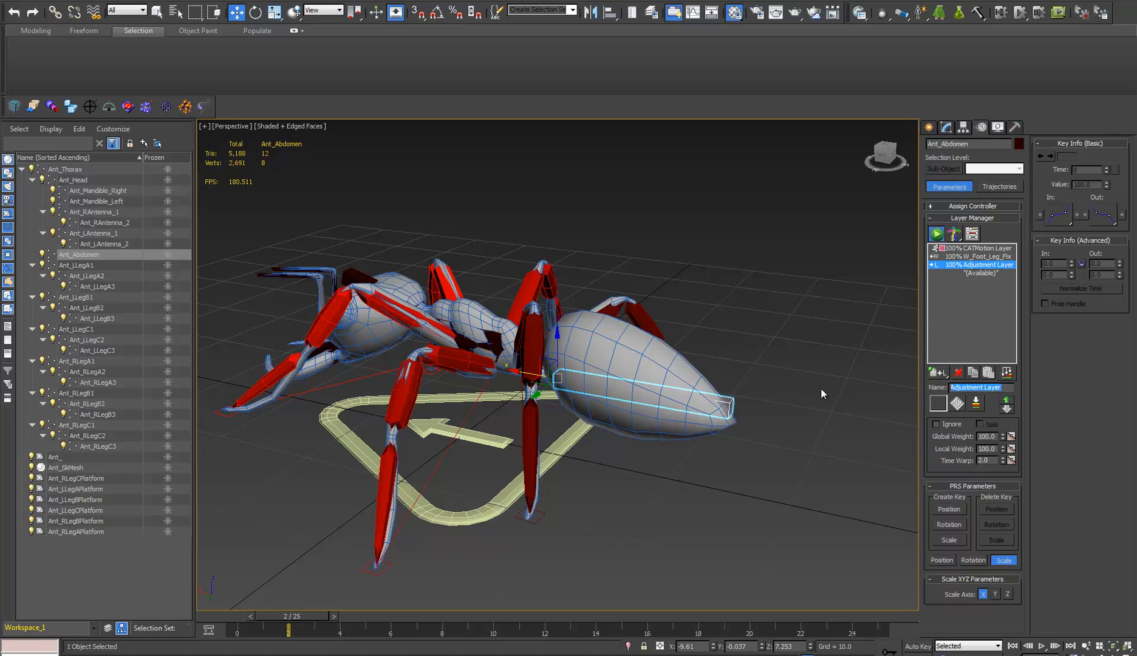
pyautogui.write('Details')
pyautogui.press('Home')
pyautogui.write('Walk_')
pyautogui.press('Return')
# - Examine the ant from the front and rear and scrub through the walk cycle between frames 0 and 25
pyautogui.keyDown('alt'); pyautogui.moveTo(551, 417); pyautogui.dragTo(559, 332, button='middle'); pyautogui.keyUp('alt')
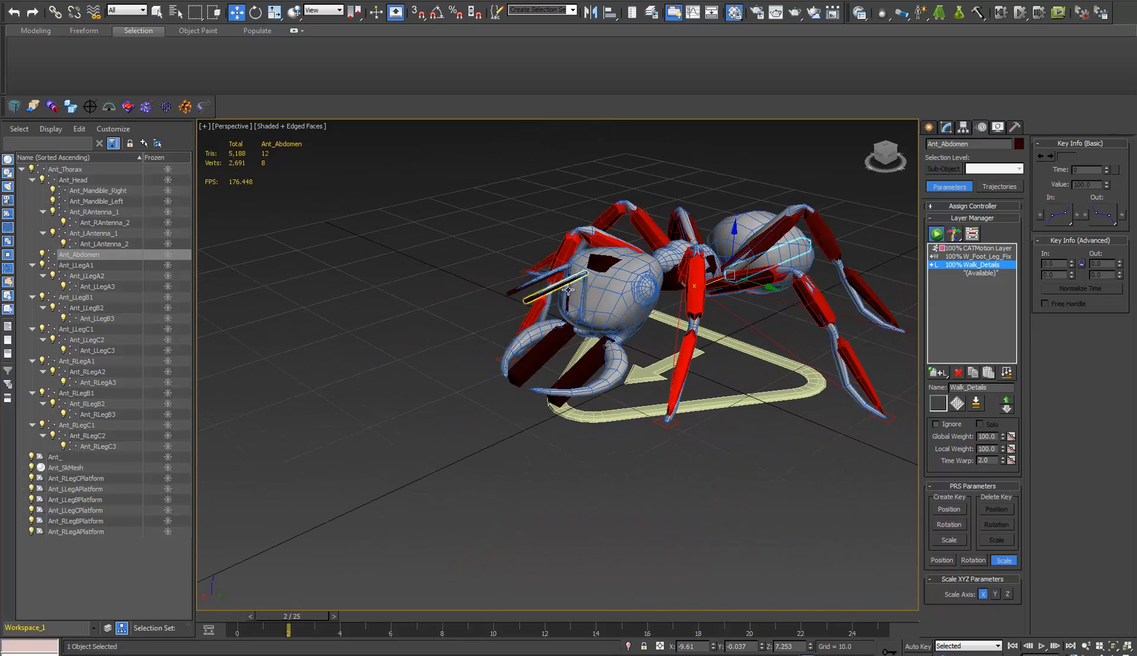
pyautogui.keyDown('alt'); pyautogui.moveTo(569, 289); pyautogui.dragTo(675, 327, button='middle'); pyautogui.keyUp('alt')
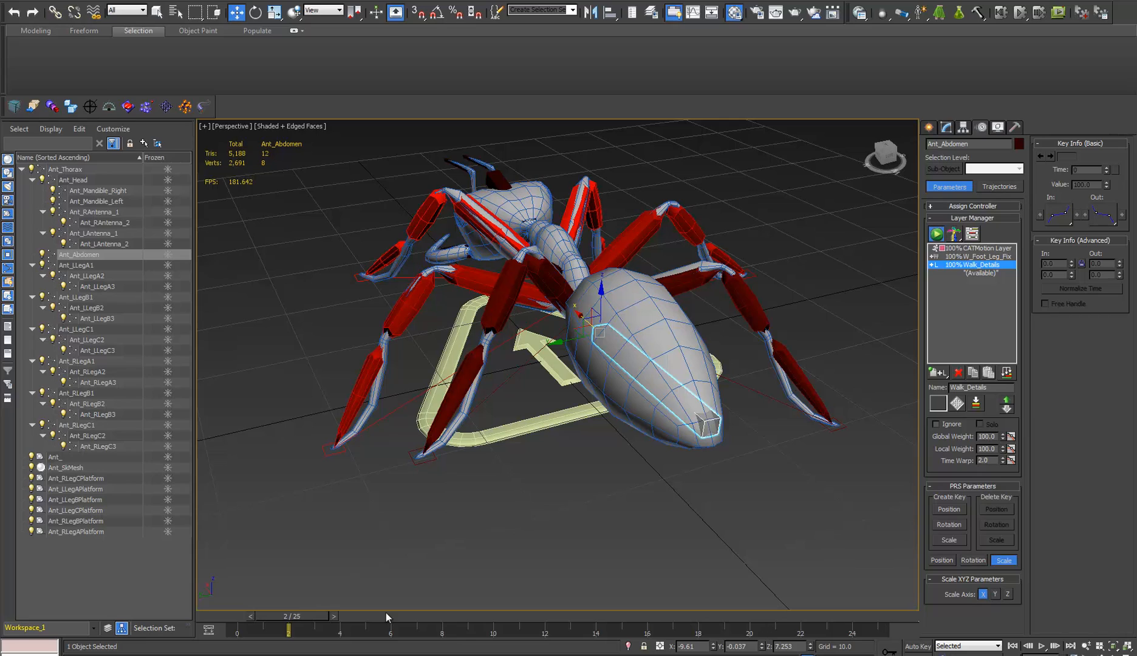
pyautogui.moveTo(321, 621); pyautogui.dragTo(271, 624)
pyautogui.keyDown('alt'); pyautogui.moveTo(615, 420); pyautogui.dragTo(660, 401, button='middle'); pyautogui.keyUp('alt')
pyautogui.scroll(-3, 599, 437)
pyautogui.scroll(3, 618, 415)
pyautogui.scroll(-3, 660, 401)
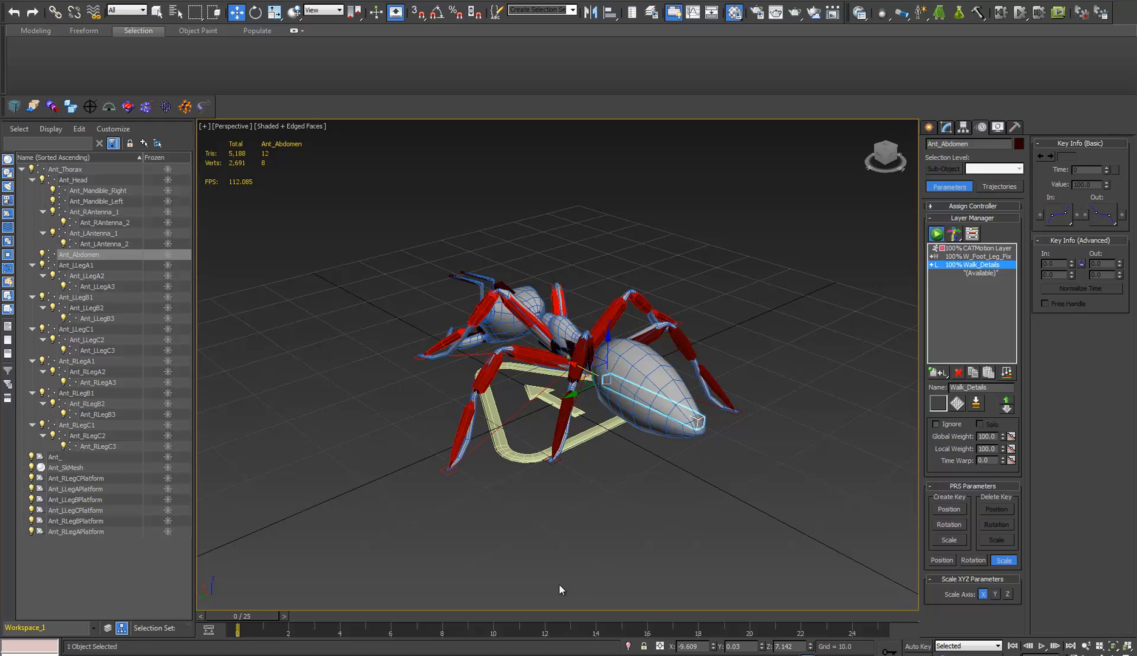
pyautogui.moveTo(251, 620); pyautogui.dragTo(340, 647)
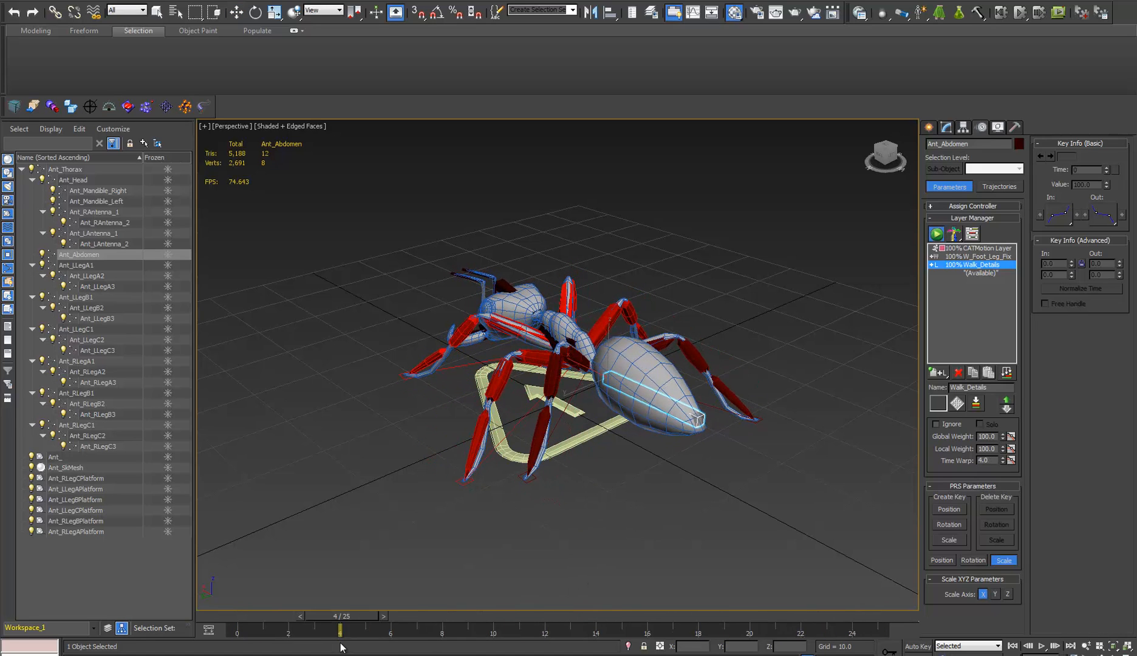
pyautogui.press('/')
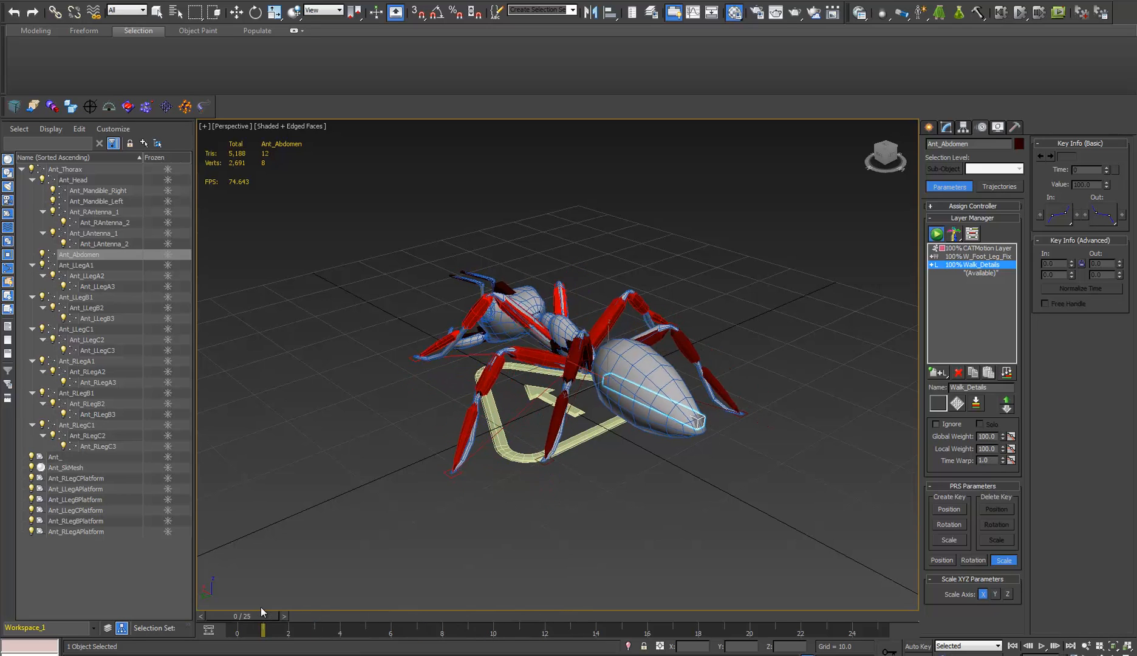
pyautogui.moveTo(581, 595); pyautogui.dragTo(896, 603)
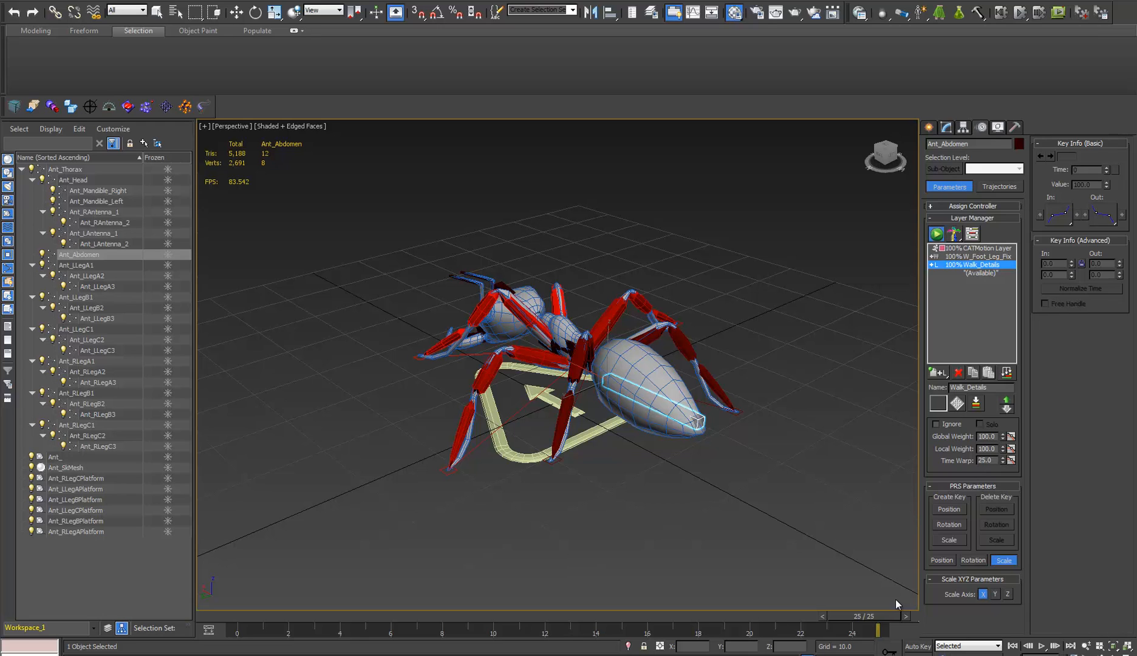
pyautogui.moveTo(862, 616); pyautogui.dragTo(392, 629)
pyautogui.moveTo(504, 638); pyautogui.dragTo(672, 629)
pyautogui.press('w')
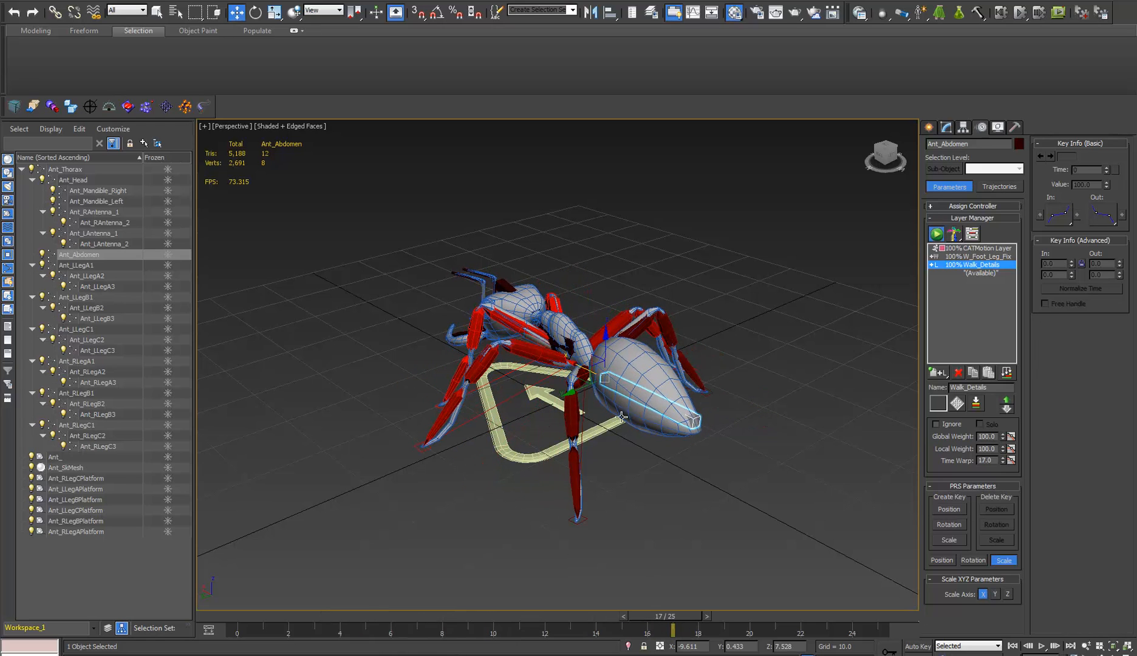
# - Select the upper bone of the right middle leg and scrub the walk cycle from the front, stopping at frame 20
pyautogui.click(618, 328)
pyautogui.keyDown('alt'); pyautogui.moveTo(602, 448); pyautogui.dragTo(639, 442, button='middle'); pyautogui.keyUp('alt')
pyautogui.scroll(3, 644, 447)
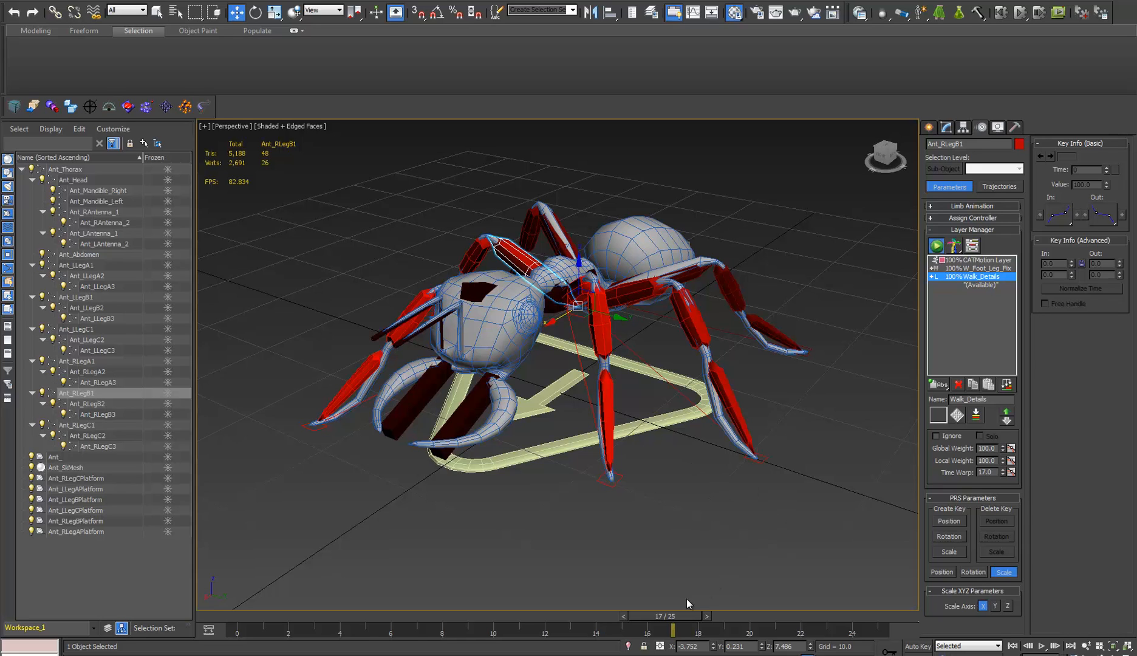
pyautogui.moveTo(689, 616); pyautogui.dragTo(921, 612)
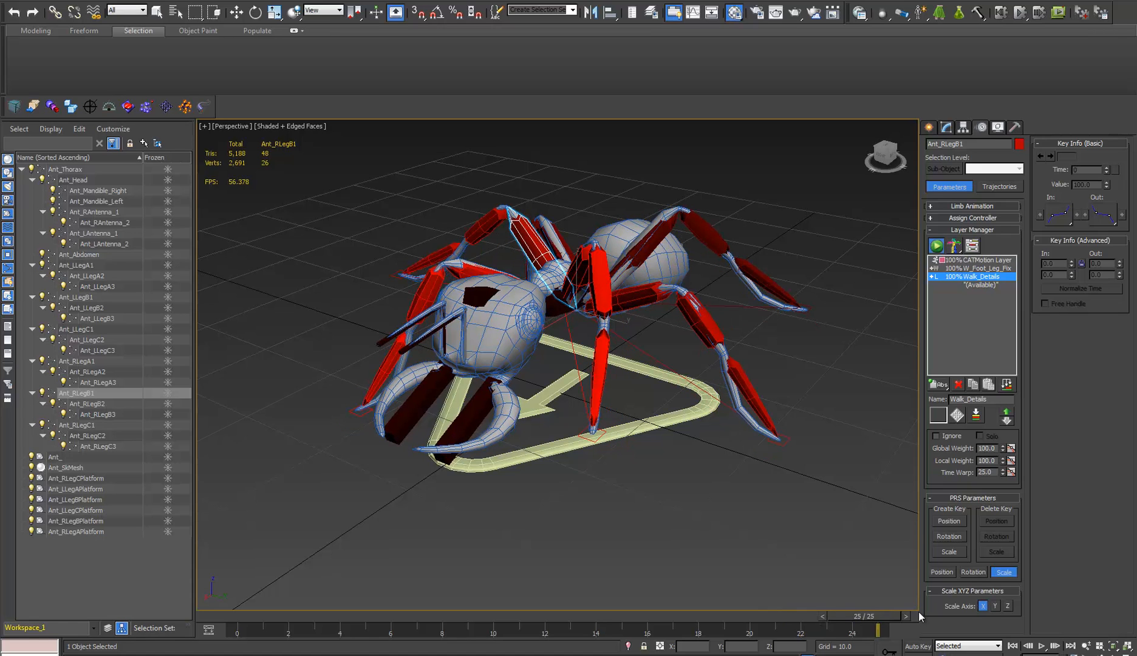
pyautogui.press('w')
pyautogui.moveTo(868, 618); pyautogui.dragTo(347, 632)
pyautogui.press('w')
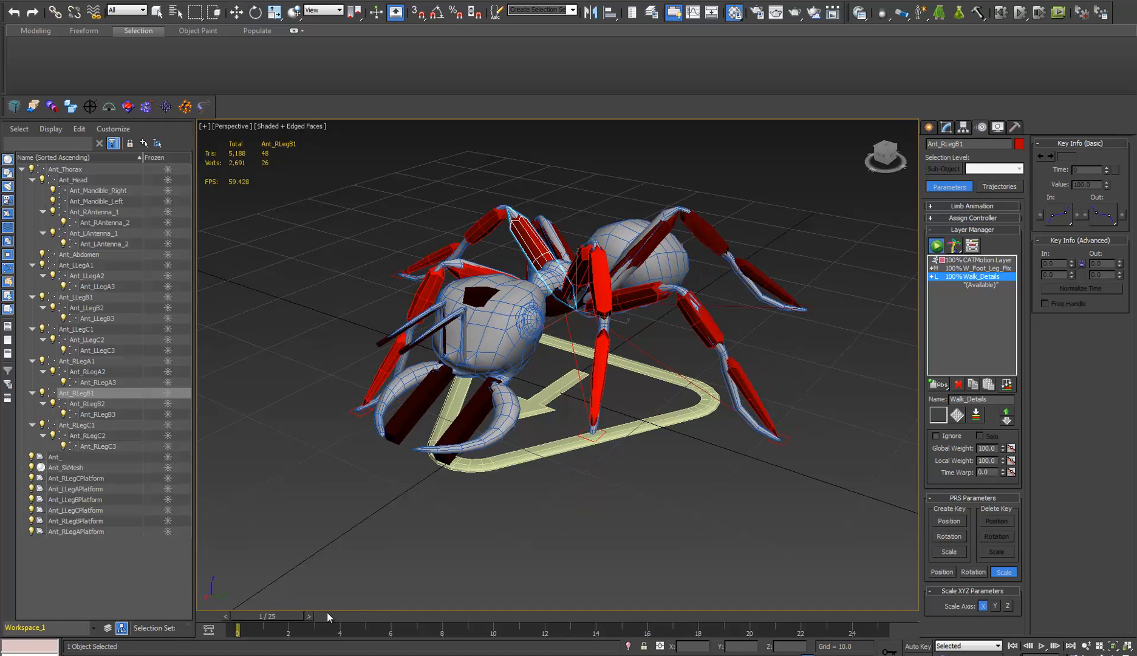
pyautogui.press('q')
pyautogui.moveTo(364, 614); pyautogui.dragTo(489, 615)
pyautogui.moveTo(421, 628); pyautogui.dragTo(446, 623)
pyautogui.moveTo(581, 613); pyautogui.dragTo(753, 615)
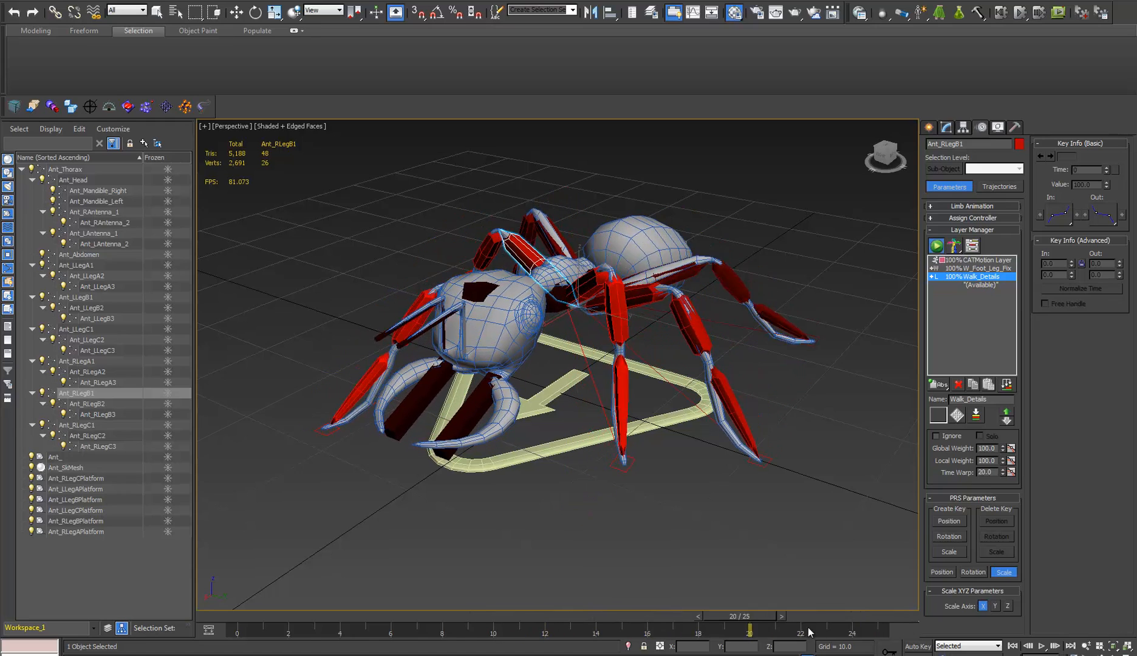
pyautogui.press('w')
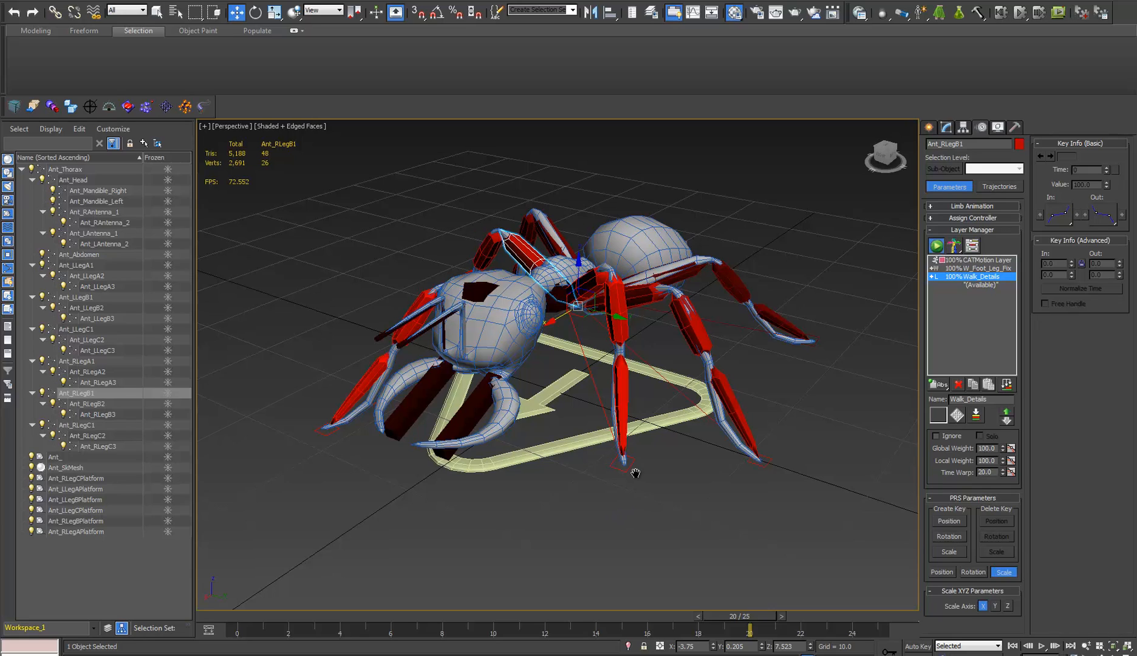
# - Examine the leg poses close up at frame 20, then from the side while scrubbing back to frame 1
pyautogui.moveTo(636, 473)
pyautogui.keyDown('alt'); pyautogui.mouseDown(button='middle')
pyautogui.moveTo(649, 475)
pyautogui.moveTo(620, 475)
pyautogui.moveTo(628, 480)
pyautogui.moveTo(624, 438)
pyautogui.moveTo(672, 511)
pyautogui.moveTo(624, 483)
pyautogui.mouseUp(button='middle'); pyautogui.keyUp('alt')
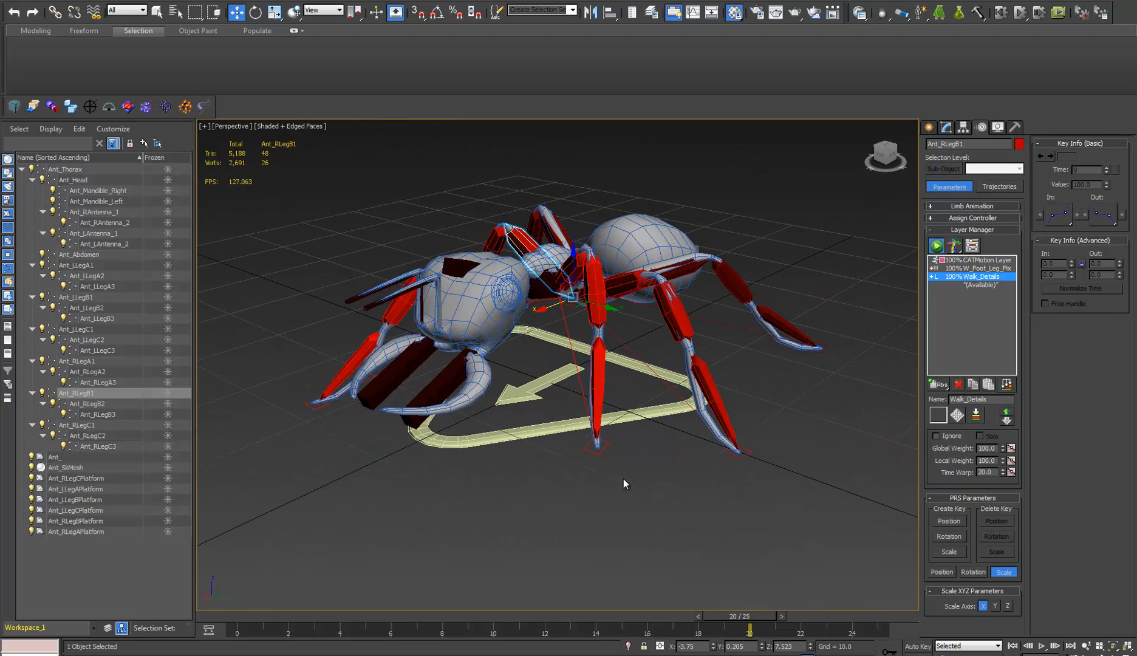
pyautogui.moveTo(552, 406); pyautogui.dragTo(576, 438, button='middle')
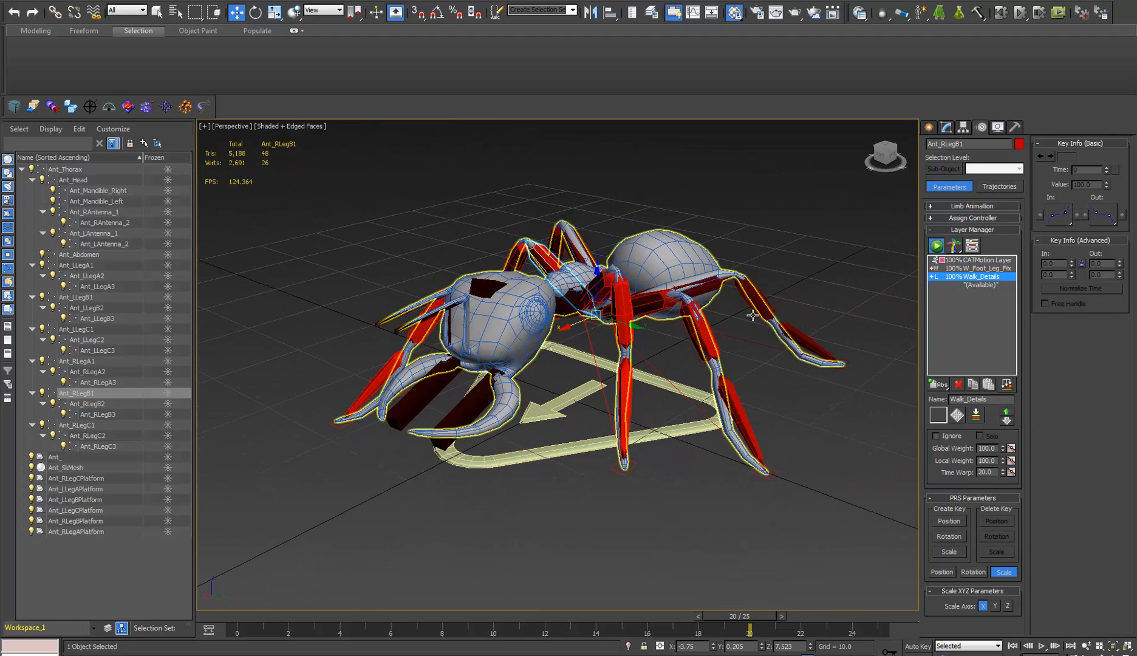
pyautogui.keyDown('alt'); pyautogui.moveTo(566, 378); pyautogui.dragTo(619, 366, button='middle'); pyautogui.keyUp('alt')
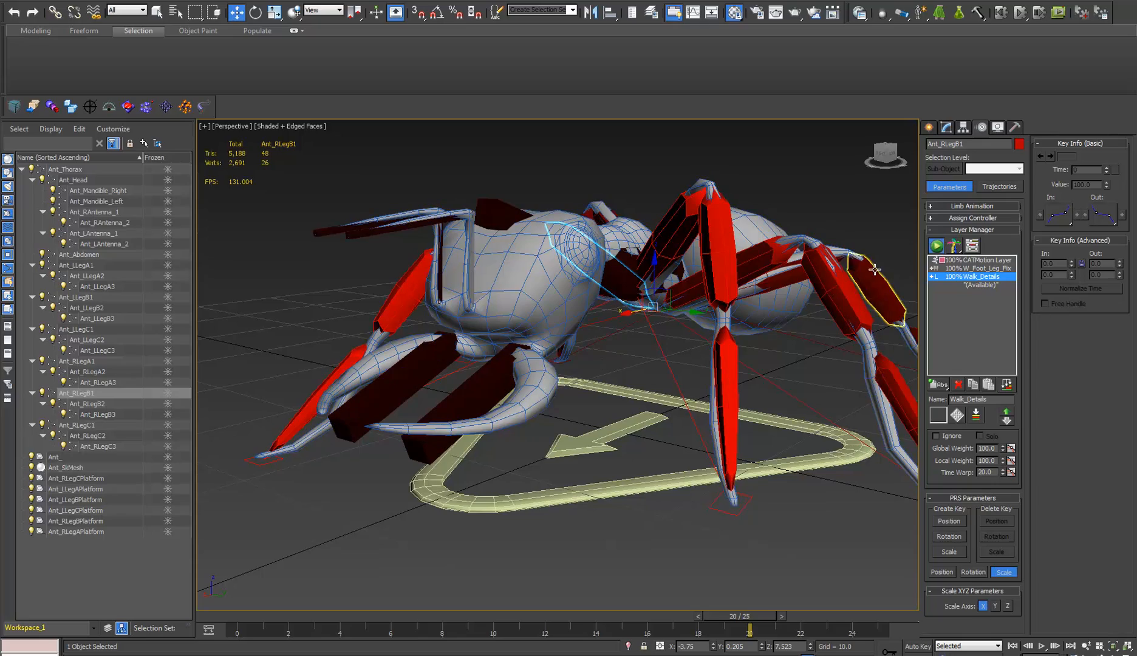
pyautogui.moveTo(785, 323); pyautogui.dragTo(713, 367, button='middle')
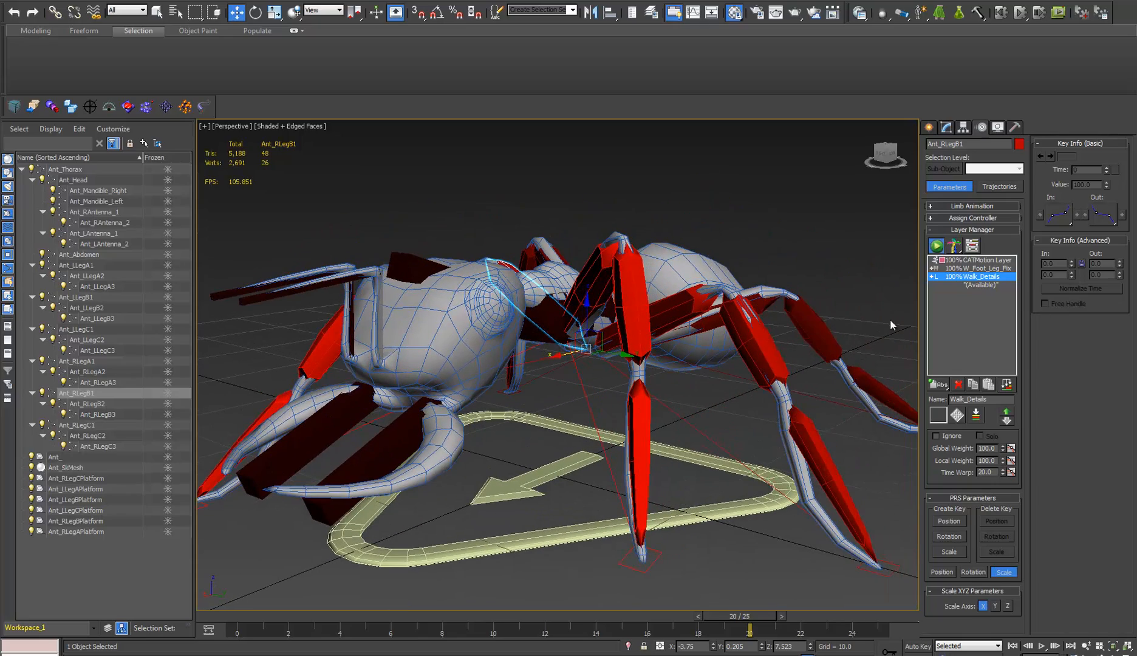
pyautogui.moveTo(860, 389); pyautogui.dragTo(750, 363, button='middle')
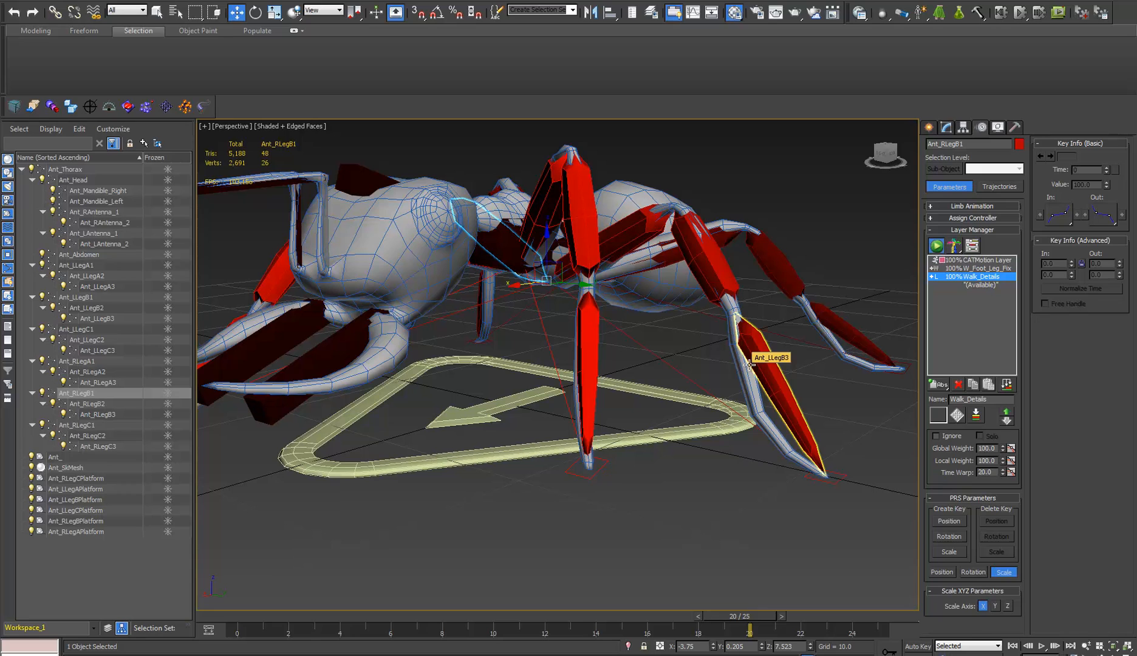
pyautogui.keyDown('alt'); pyautogui.moveTo(842, 405); pyautogui.dragTo(574, 389, button='middle'); pyautogui.keyUp('alt')
pyautogui.moveTo(754, 615); pyautogui.dragTo(280, 450)
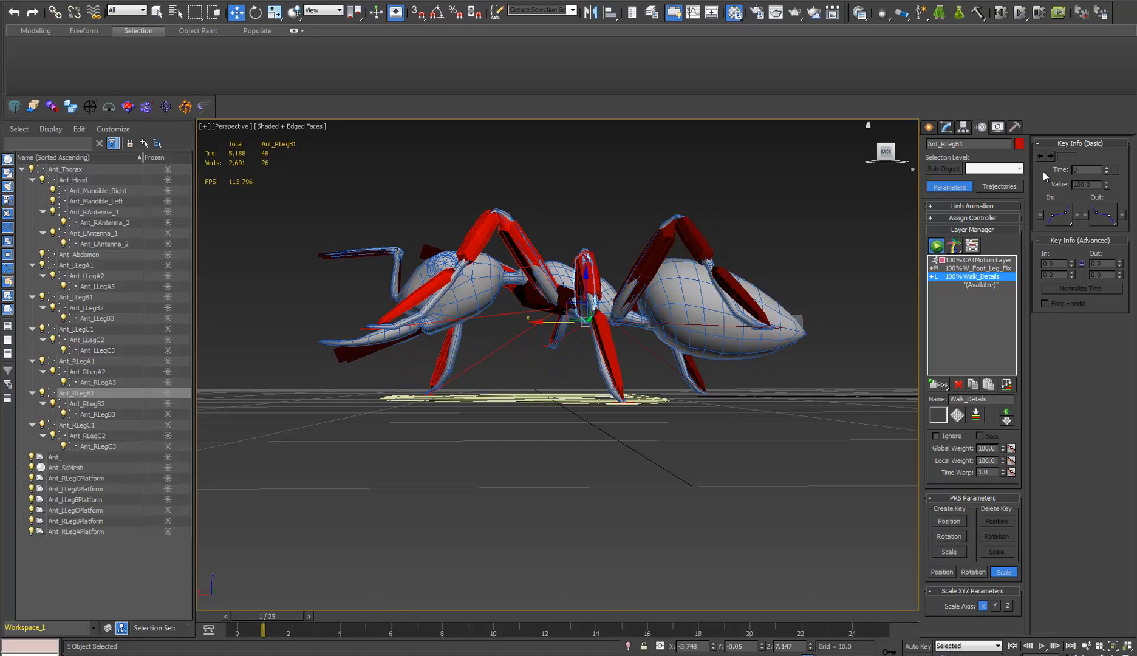
# - Open the CATMotion layer's global settings and set Max Step Time to 20
pyautogui.click(986, 261)
pyautogui.click(957, 415)
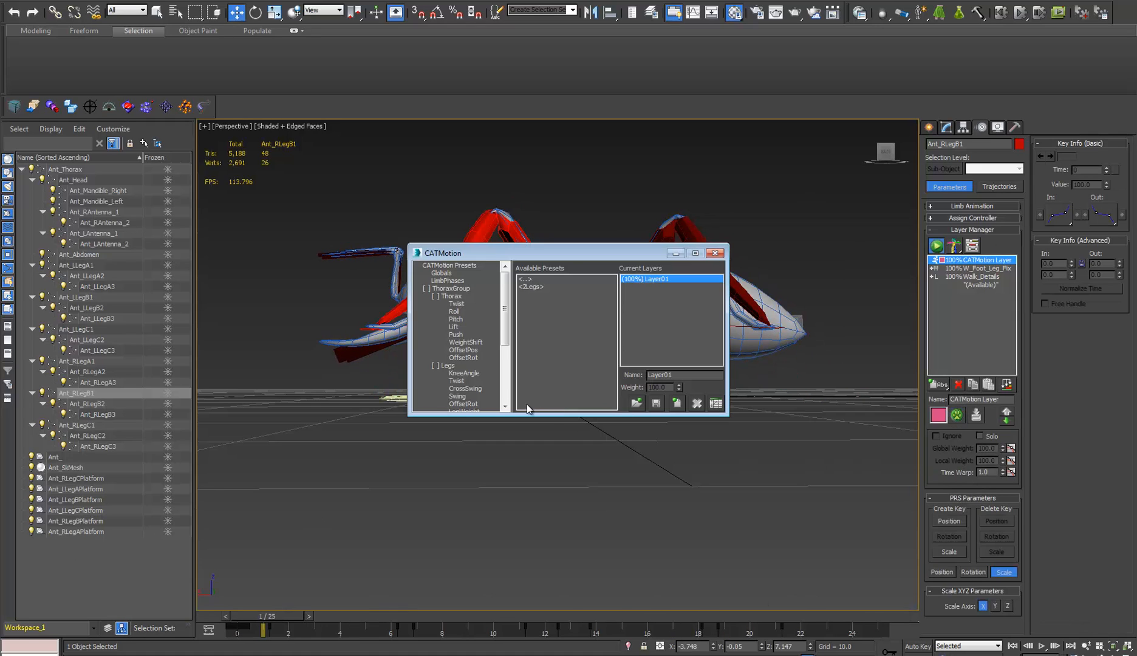
pyautogui.click(443, 281)
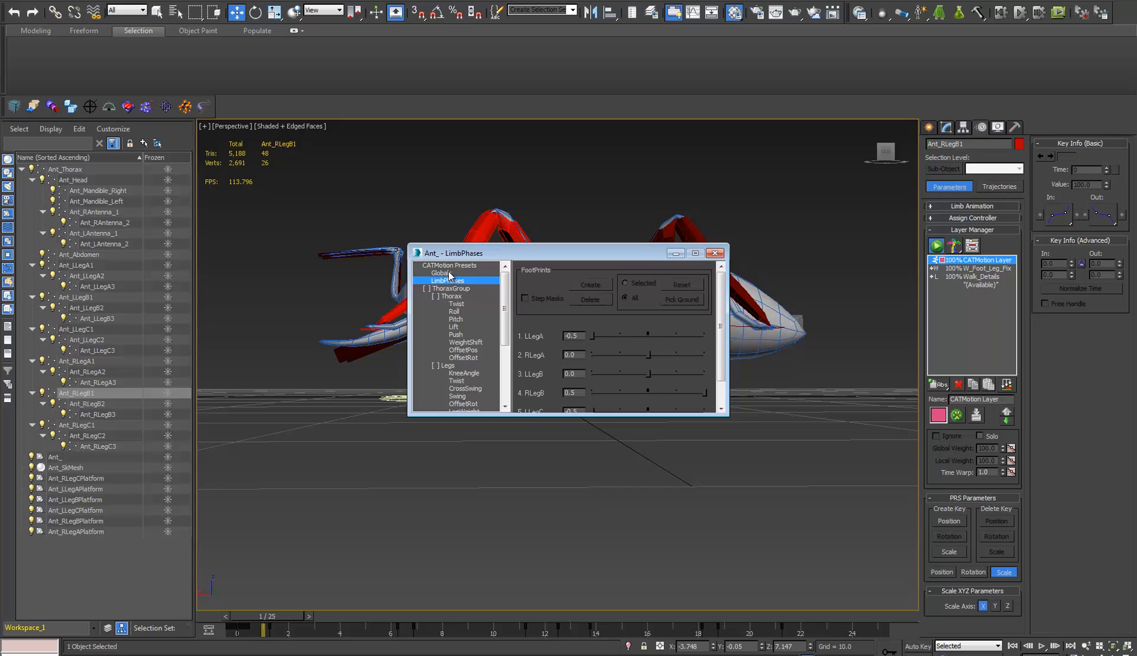
pyautogui.click(452, 273)
pyautogui.doubleClick(602, 303)
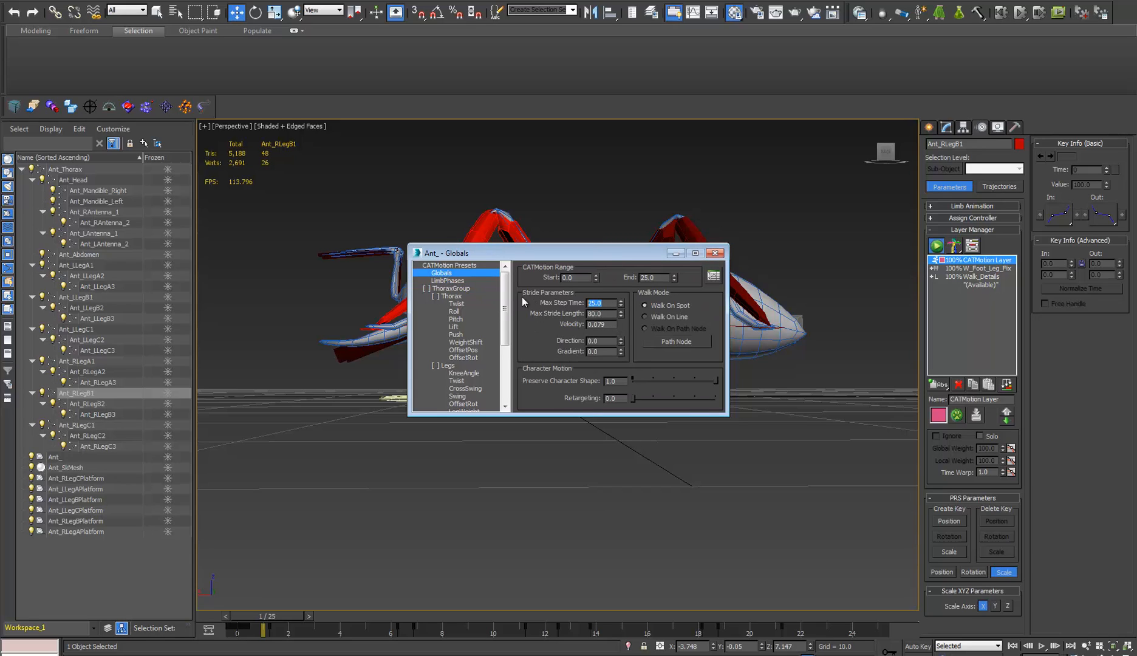
pyautogui.write('20')
pyautogui.press('Return')
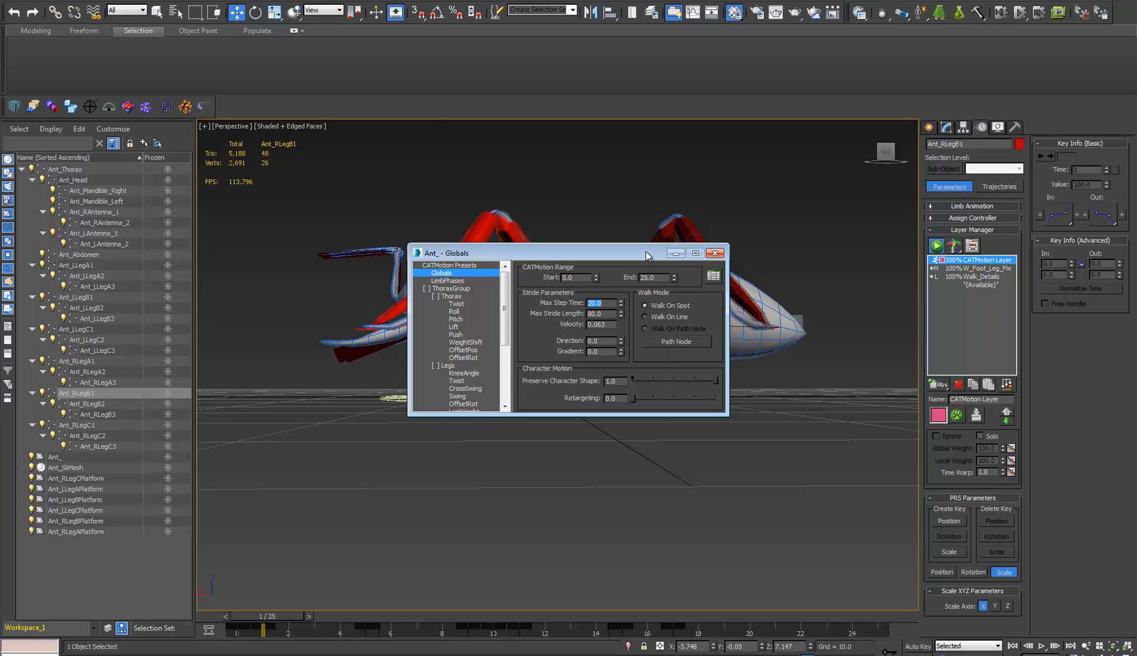
# - Move the CATMotion editor clear of the ant and play the walk cycle viewed obliquely from above
pyautogui.moveTo(646, 251); pyautogui.dragTo(675, 20)
pyautogui.keyDown('alt'); pyautogui.moveTo(562, 282); pyautogui.dragTo(704, 435, button='middle'); pyautogui.keyUp('alt')
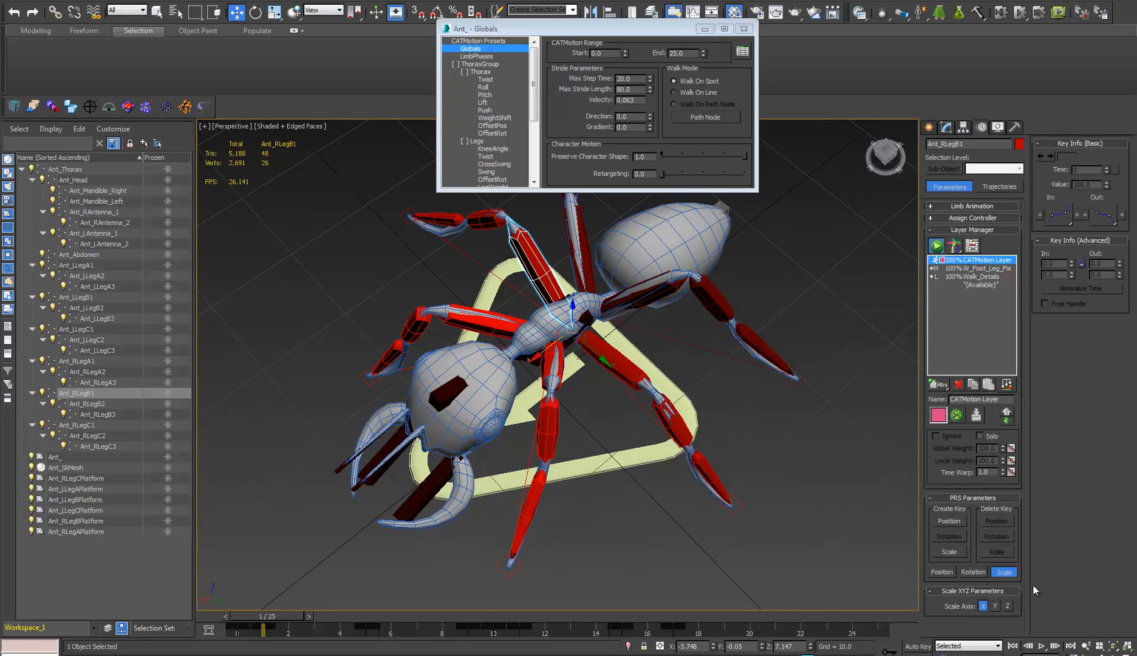
pyautogui.click(1043, 646)
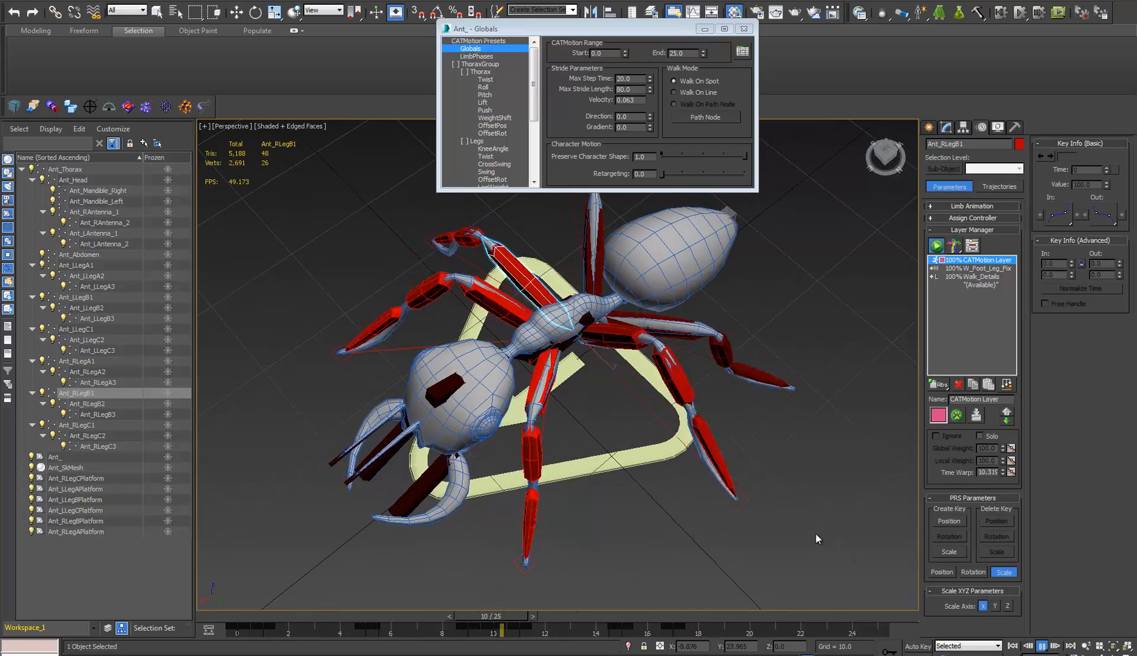
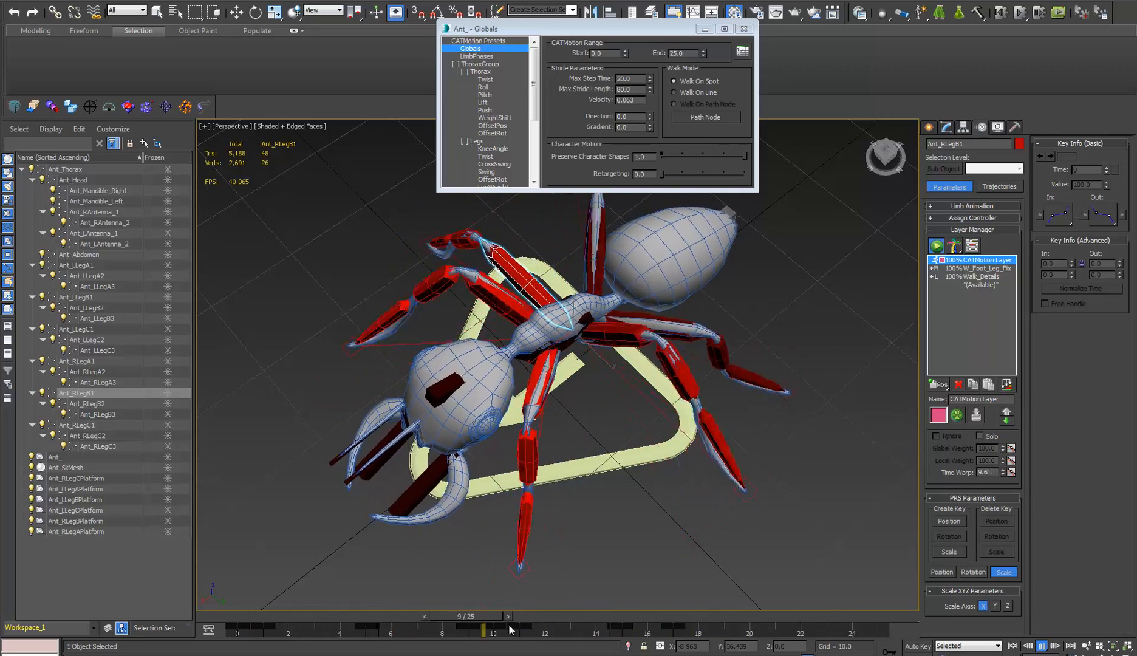
# - Set the animation's end time to 100 in the time configuration
pyautogui.rightClick(1041, 647)
pyautogui.doubleClick(536, 361)
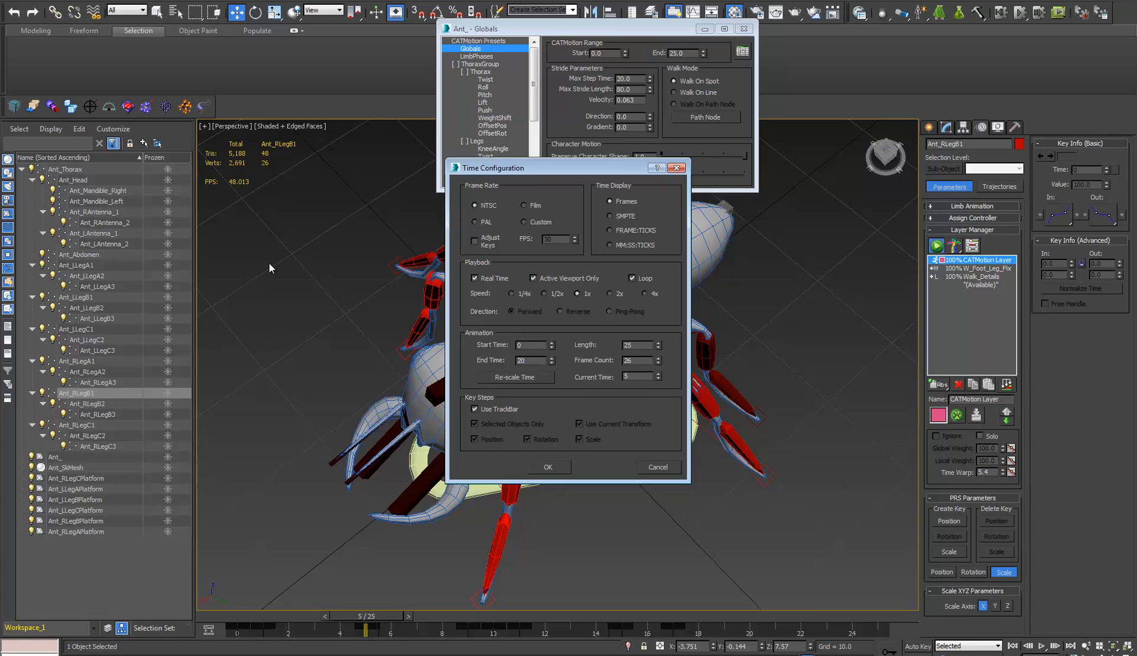
pyautogui.write('100')
pyautogui.click(547, 468)
pyautogui.keyDown('alt'); pyautogui.moveTo(546, 470); pyautogui.dragTo(656, 473, button='middle'); pyautogui.keyUp('alt')
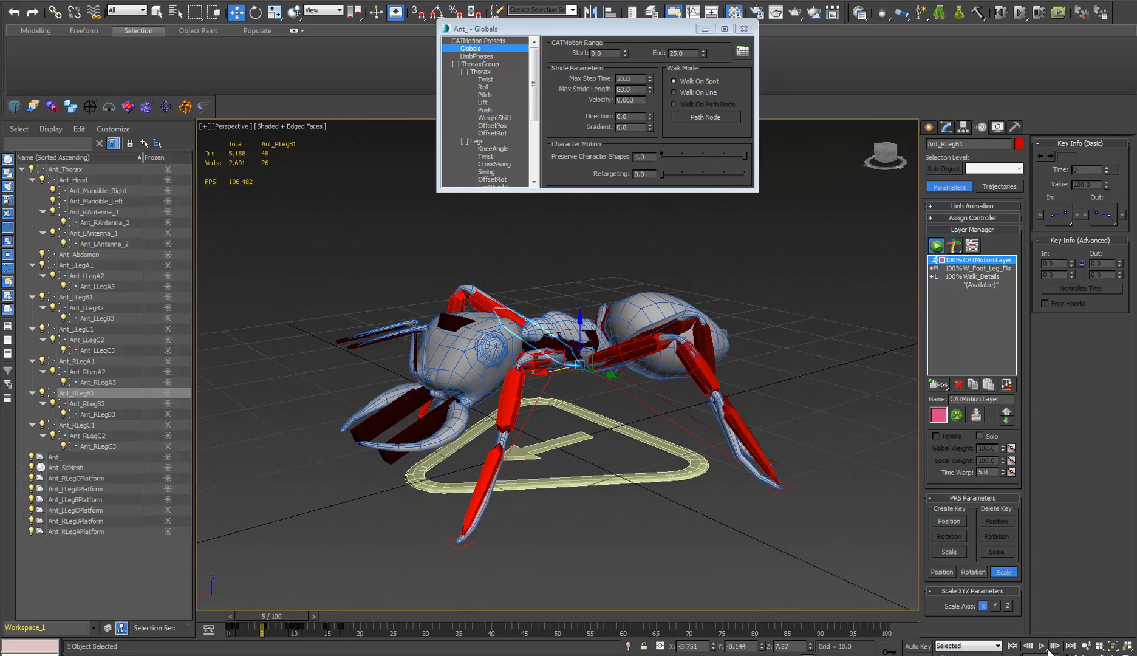
# - Play the walk over the longer range, then compare the ant's poses at frames 0 and 100
pyautogui.click(1042, 646)
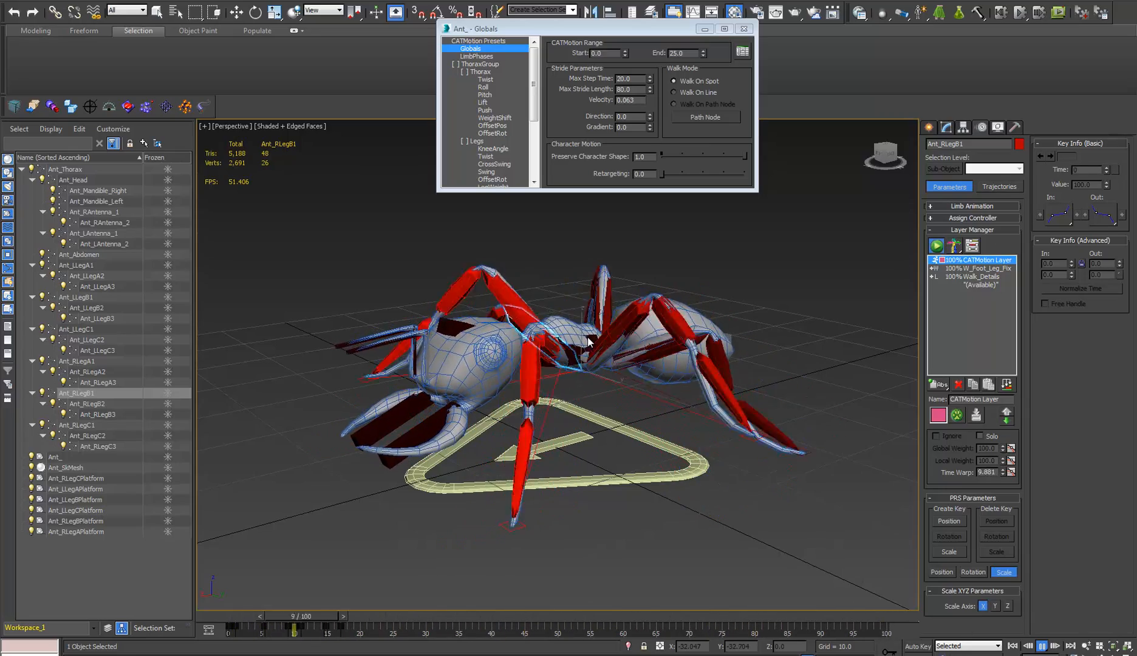
pyautogui.moveTo(596, 617); pyautogui.dragTo(205, 624)
pyautogui.press('w')
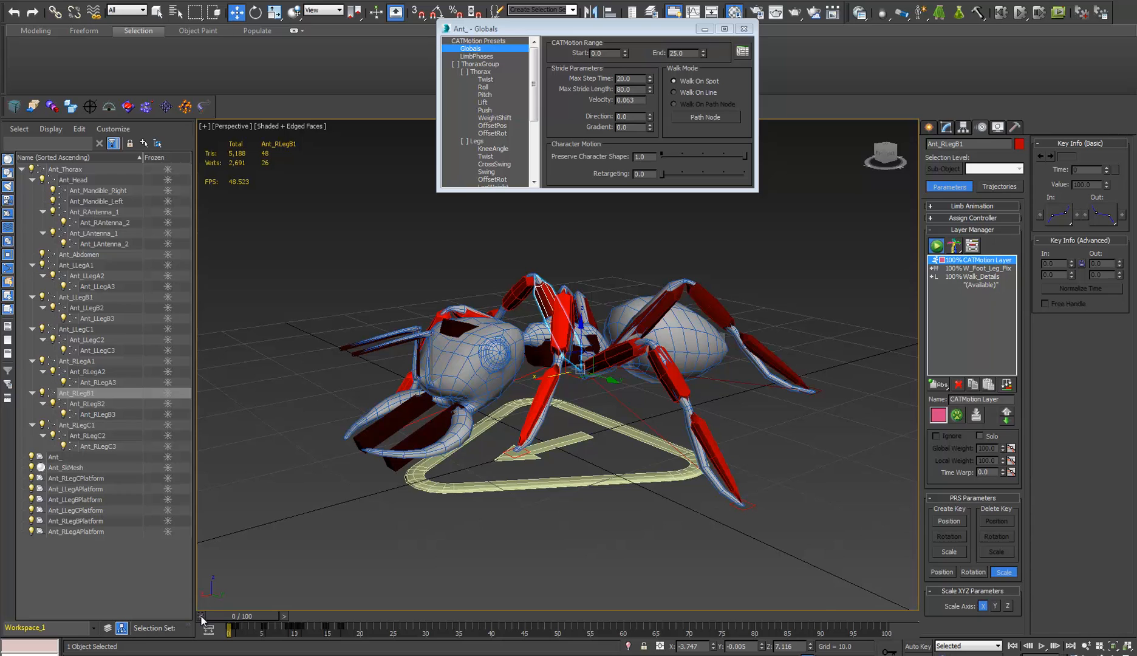
pyautogui.click(201, 616)
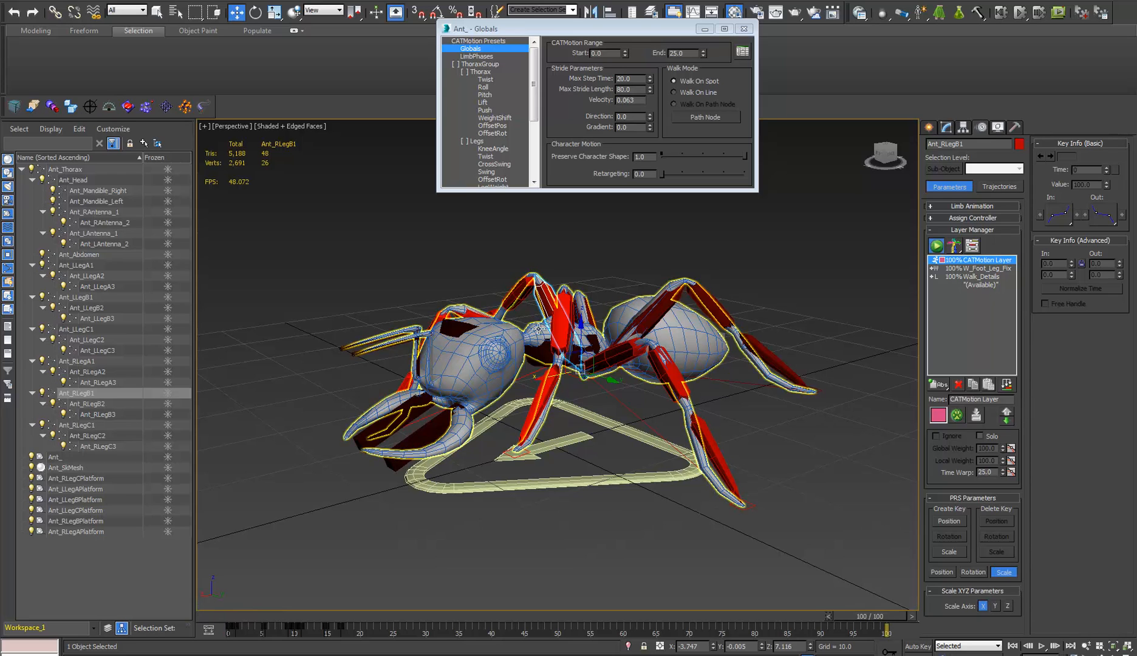
pyautogui.click(911, 616)
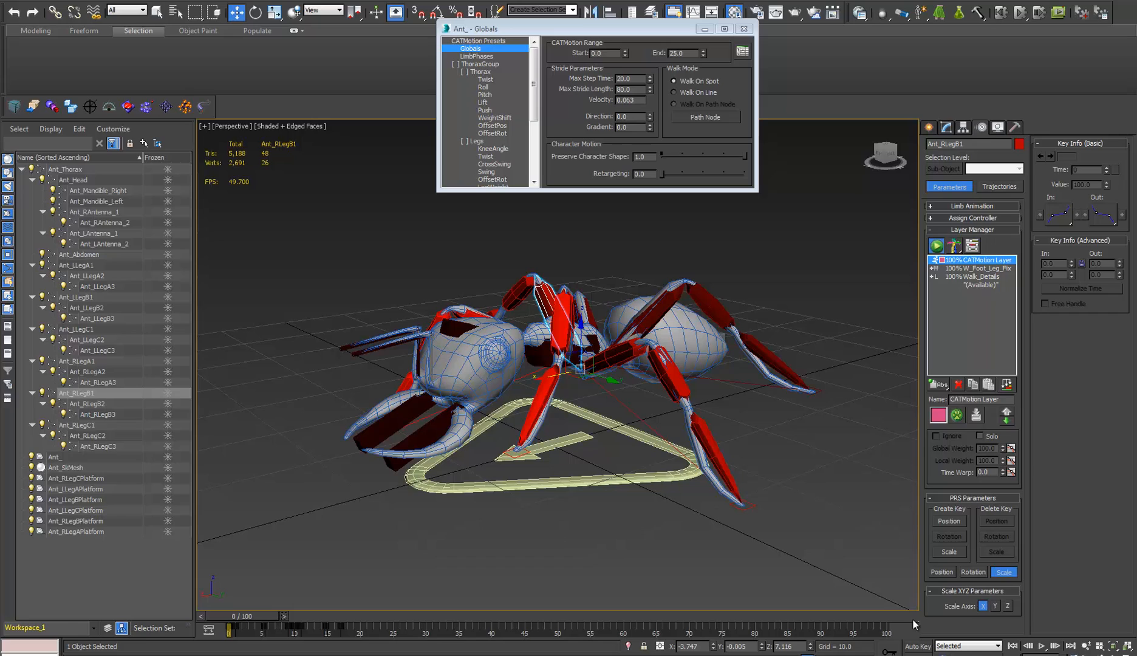
pyautogui.click(199, 618)
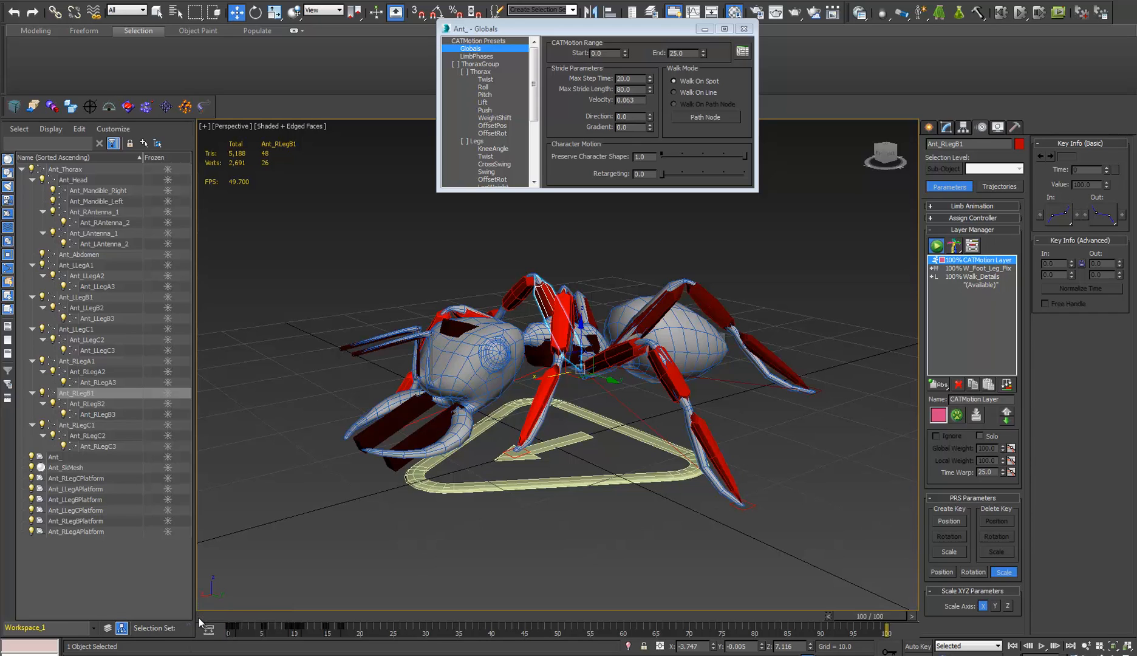
pyautogui.click(912, 617)
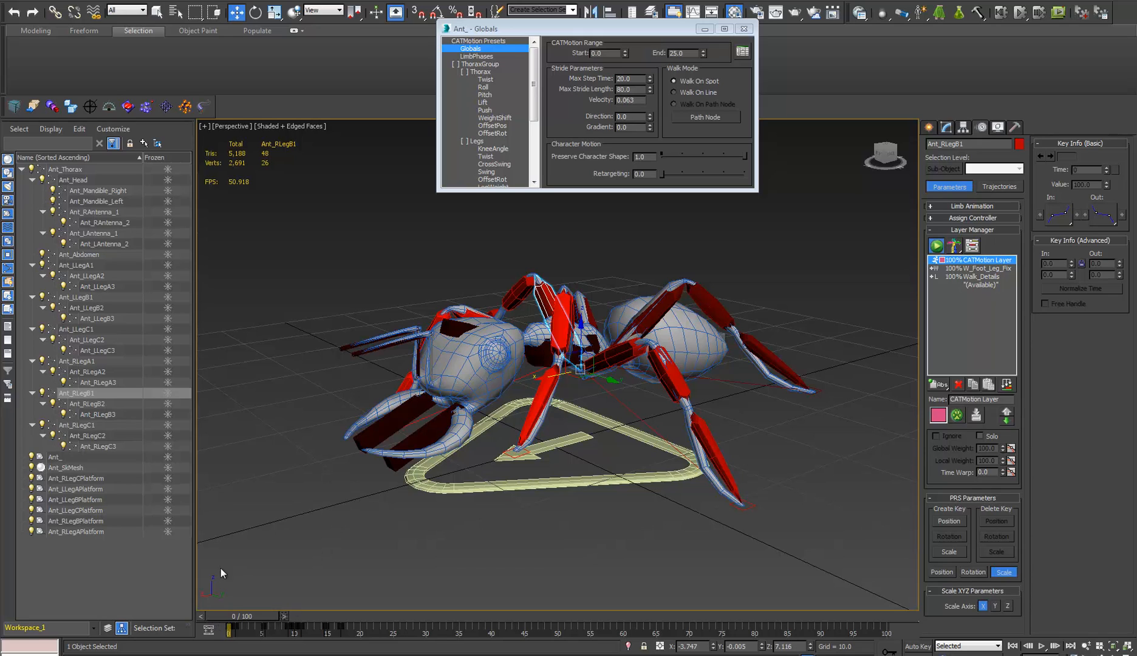
# - Check the walk's loop point by switching between frames 99, 100 and 0 and scrubbing back through the cycle
pyautogui.click(199, 616)
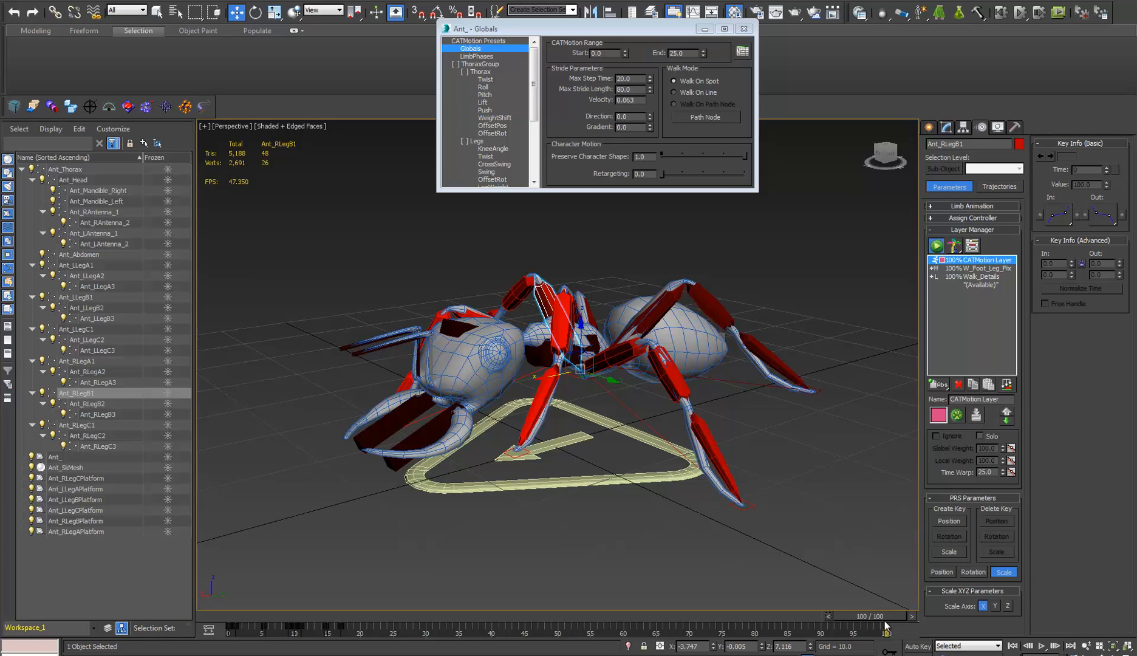
pyautogui.click(830, 617)
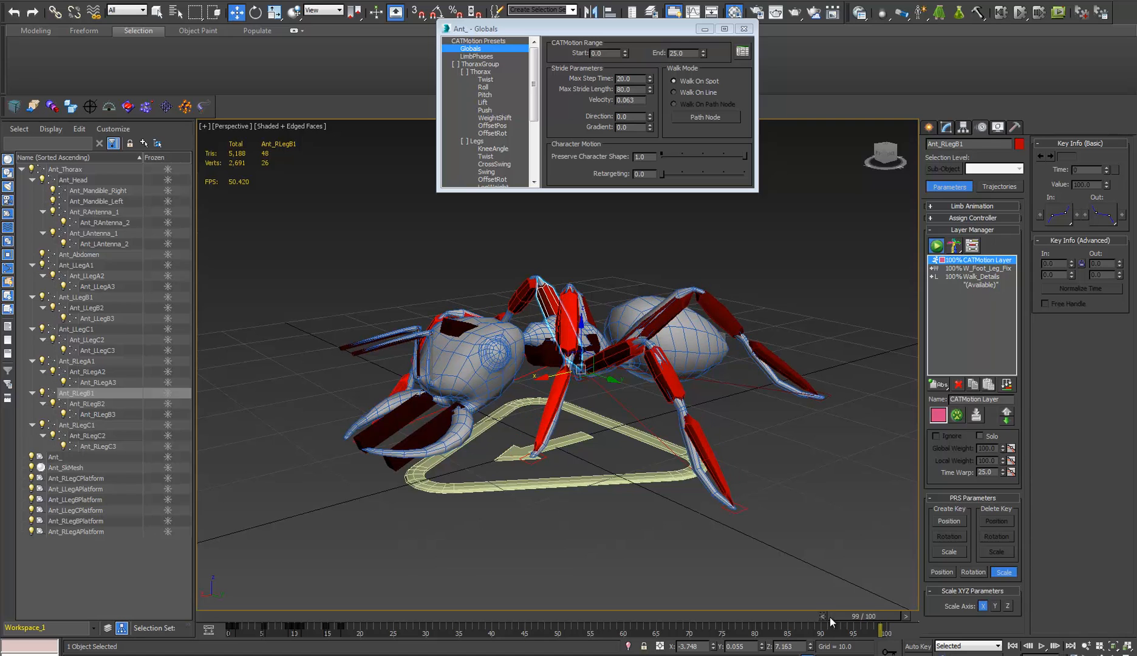
pyautogui.click(904, 614)
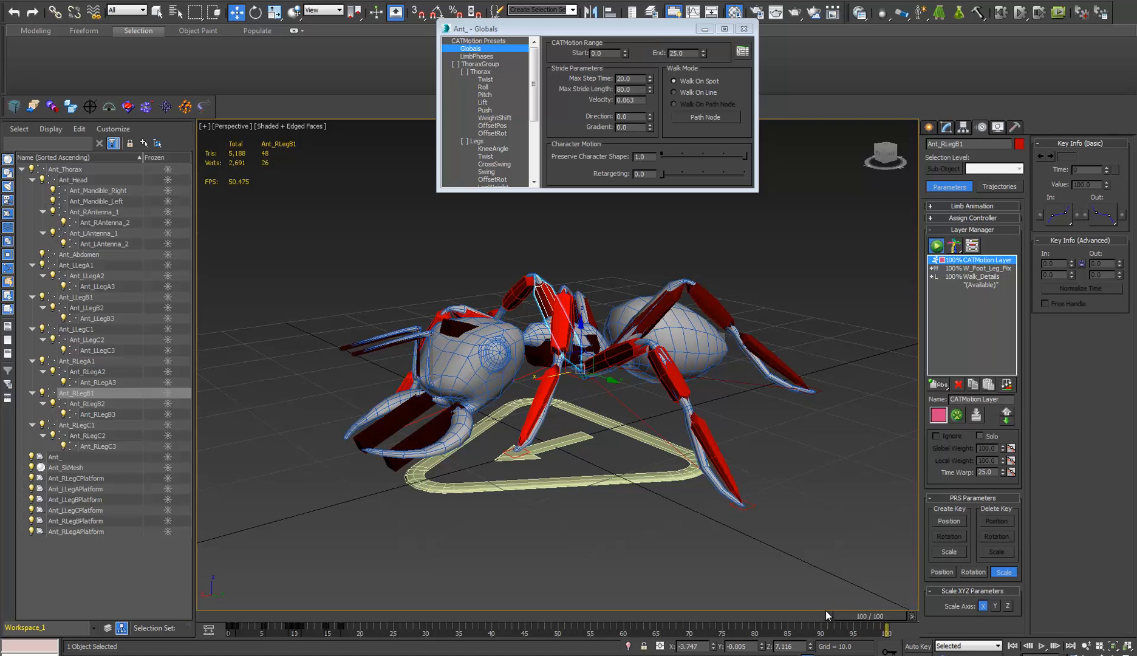
pyautogui.click(828, 614)
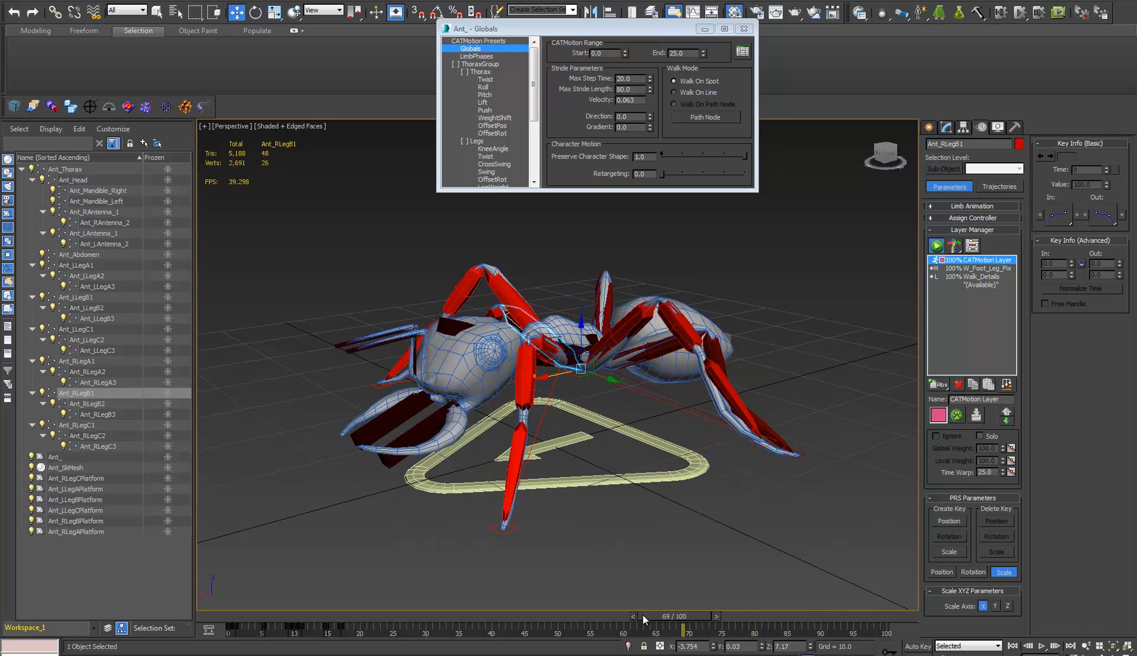
pyautogui.moveTo(679, 616); pyautogui.dragTo(912, 619)
pyautogui.click(914, 616)
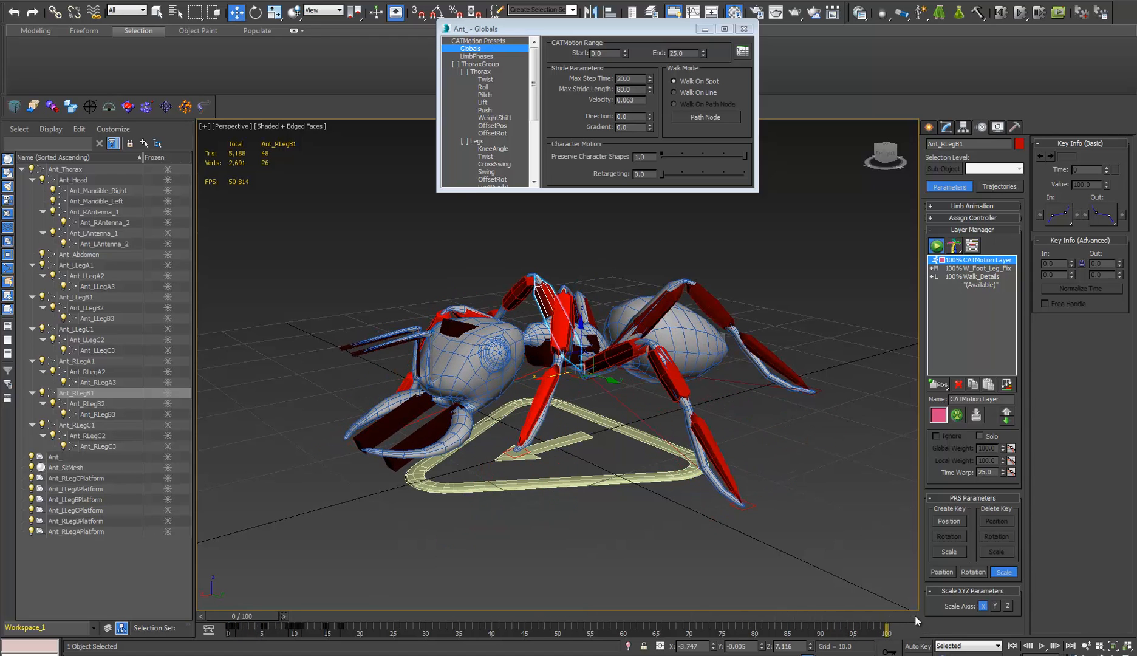
pyautogui.click(202, 617)
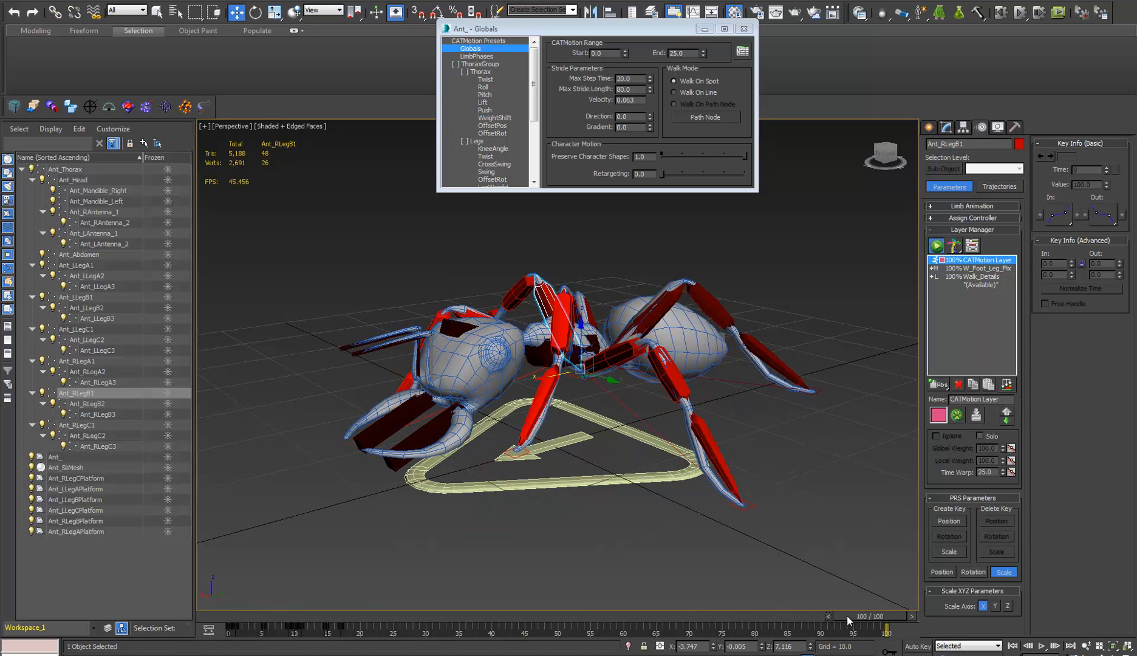
pyautogui.click(912, 617)
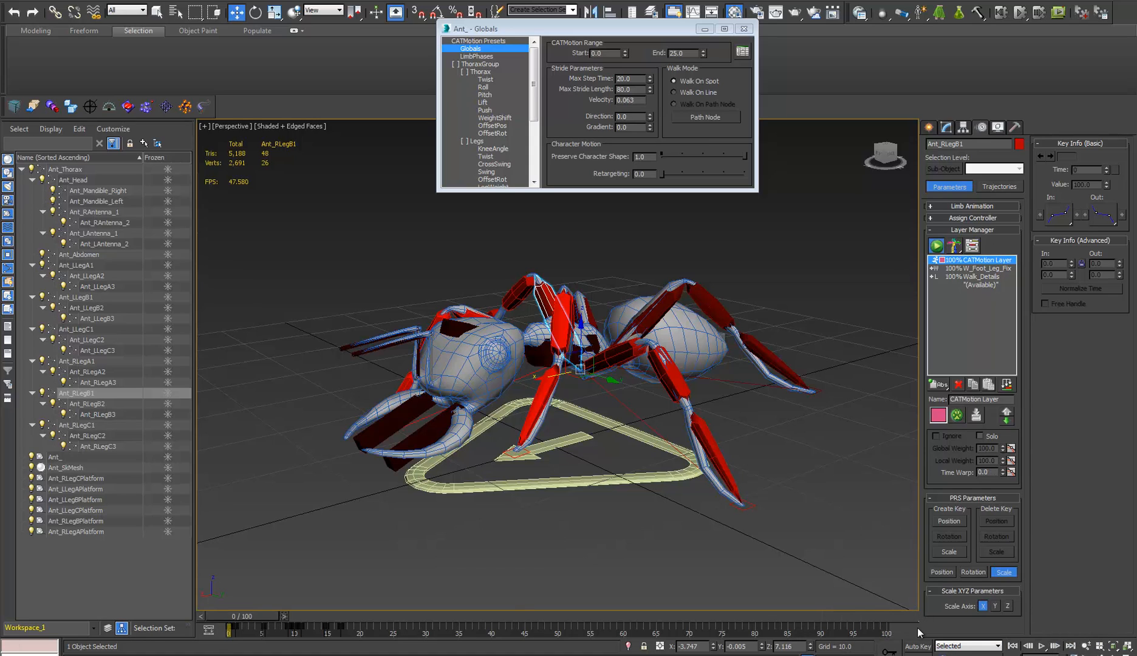
# - Set the animation's end time to 25 in the time configuration
pyautogui.rightClick(1043, 646)
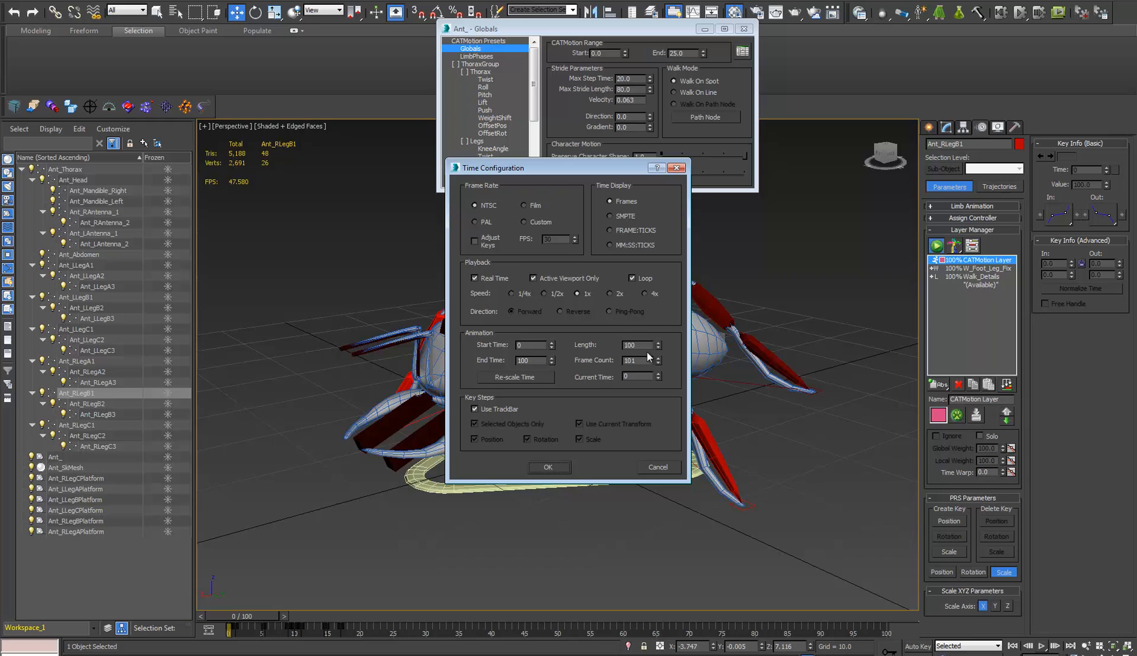
pyautogui.doubleClick(528, 361)
pyautogui.press('Return')
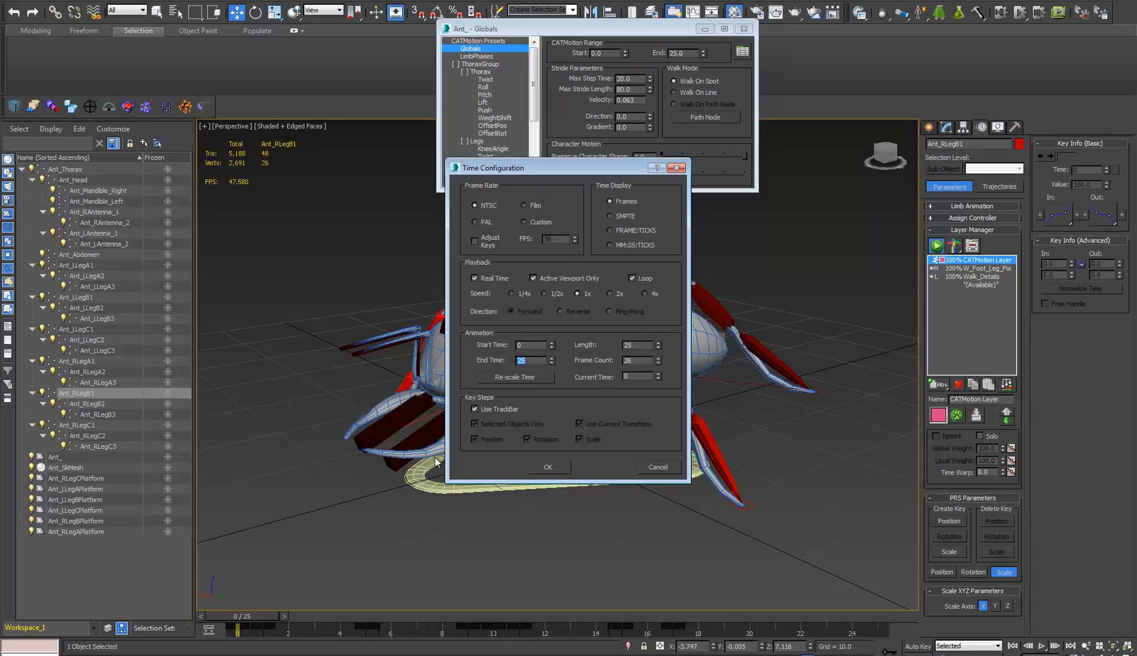
pyautogui.click(549, 466)
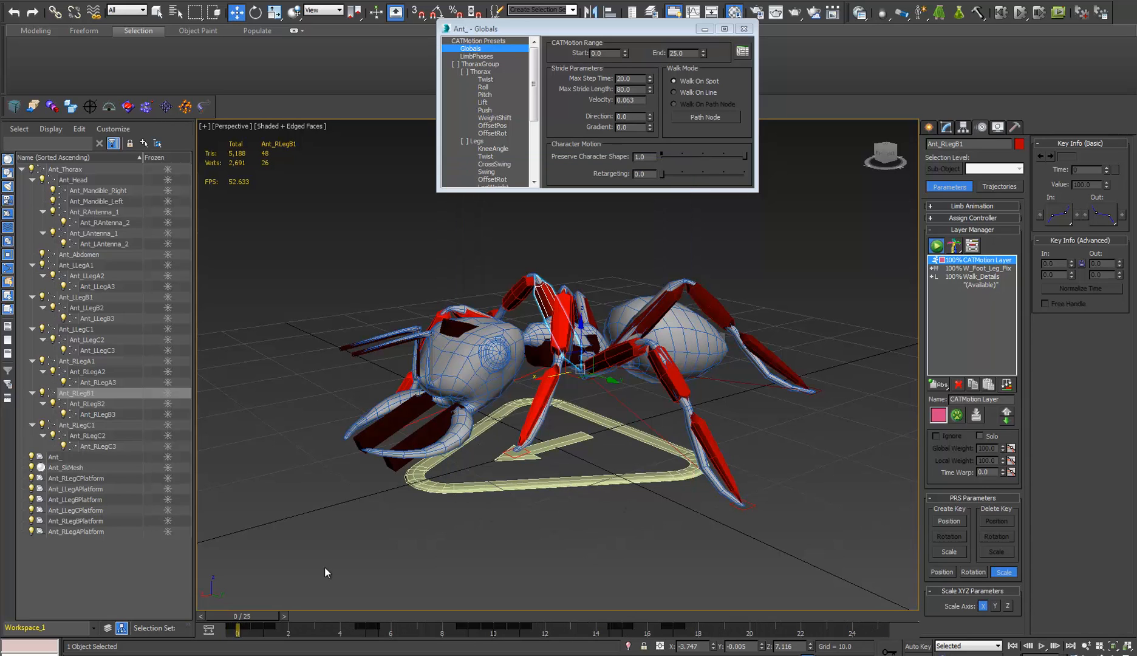
# - Compare the ant's poses at frames 0 and 25 to judge whether the shortened range loops
pyautogui.click(204, 617)
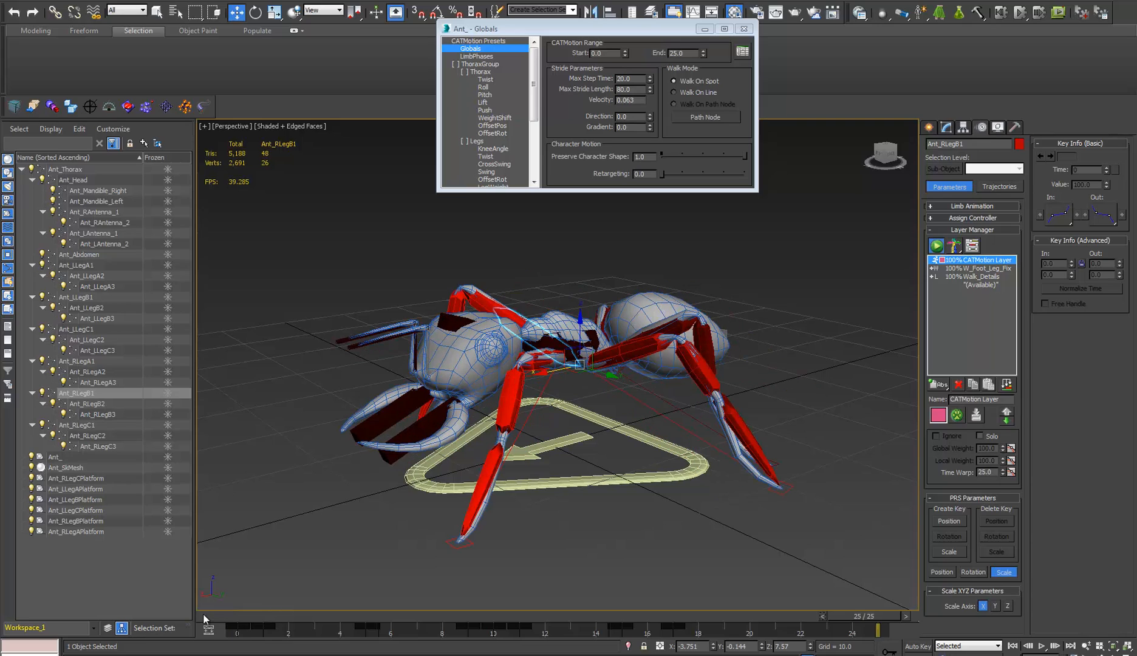
pyautogui.click(908, 616)
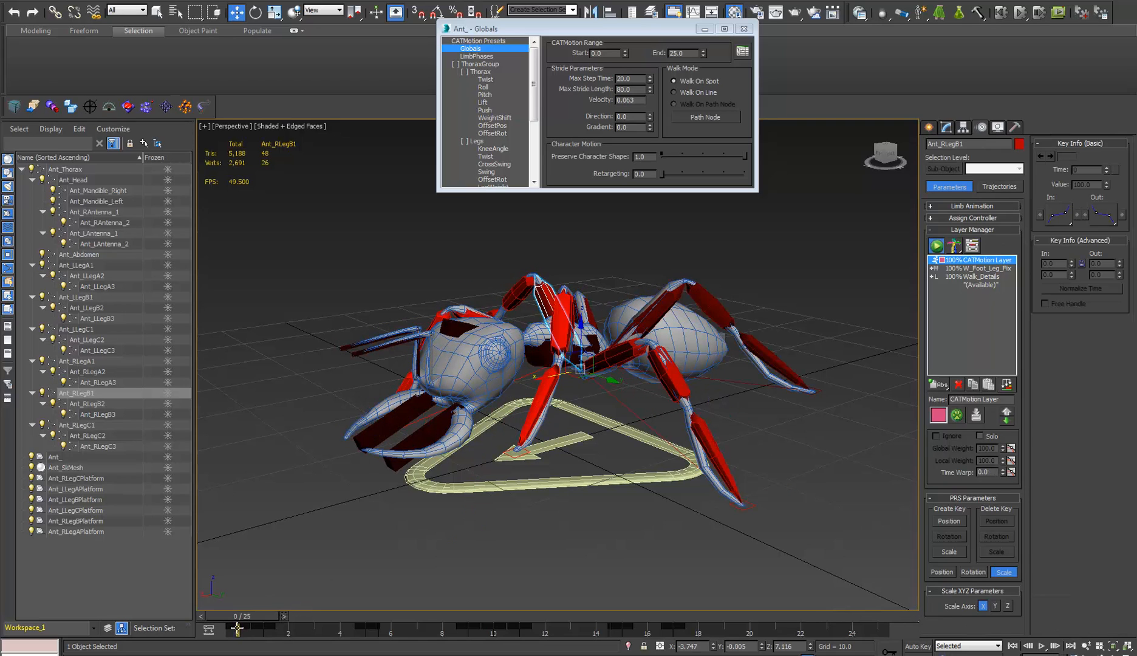
pyautogui.click(200, 614)
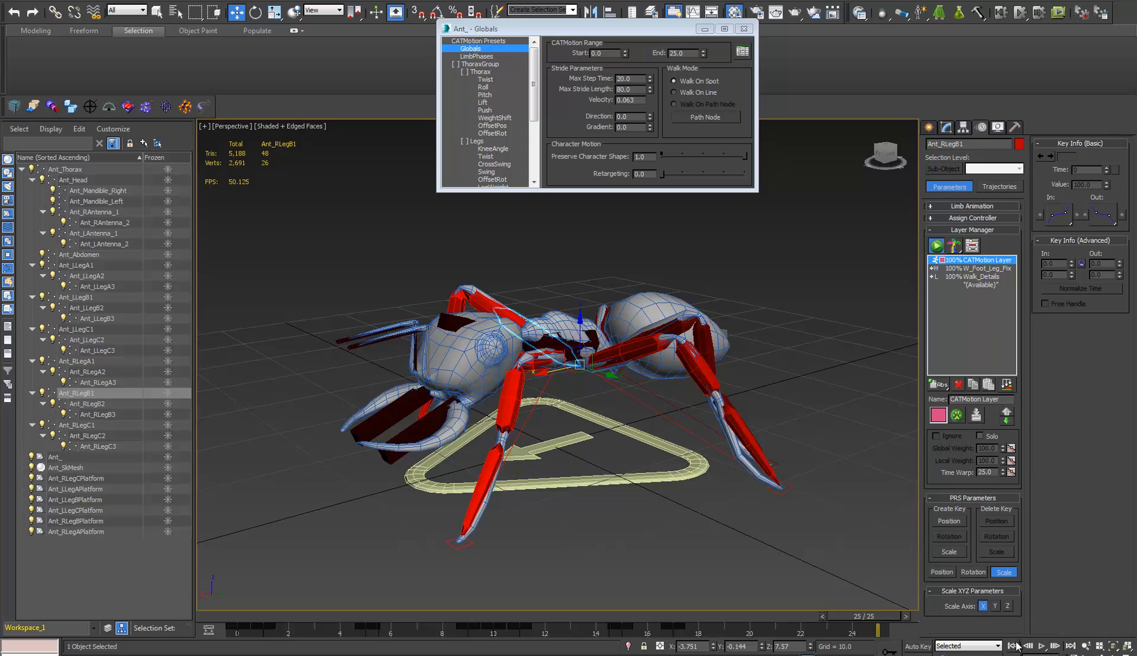
# - Set the animation's end time to 20 in the time configuration
pyautogui.rightClick(1042, 646)
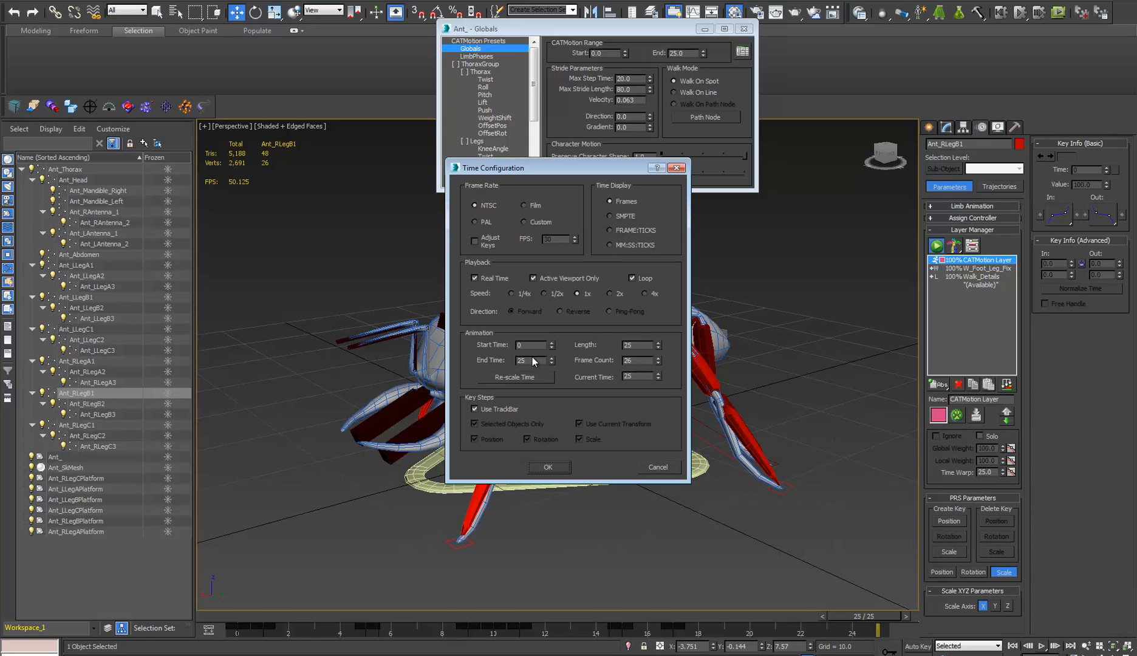
pyautogui.press('BackSpace')
pyautogui.write('0')
pyautogui.press('Return')
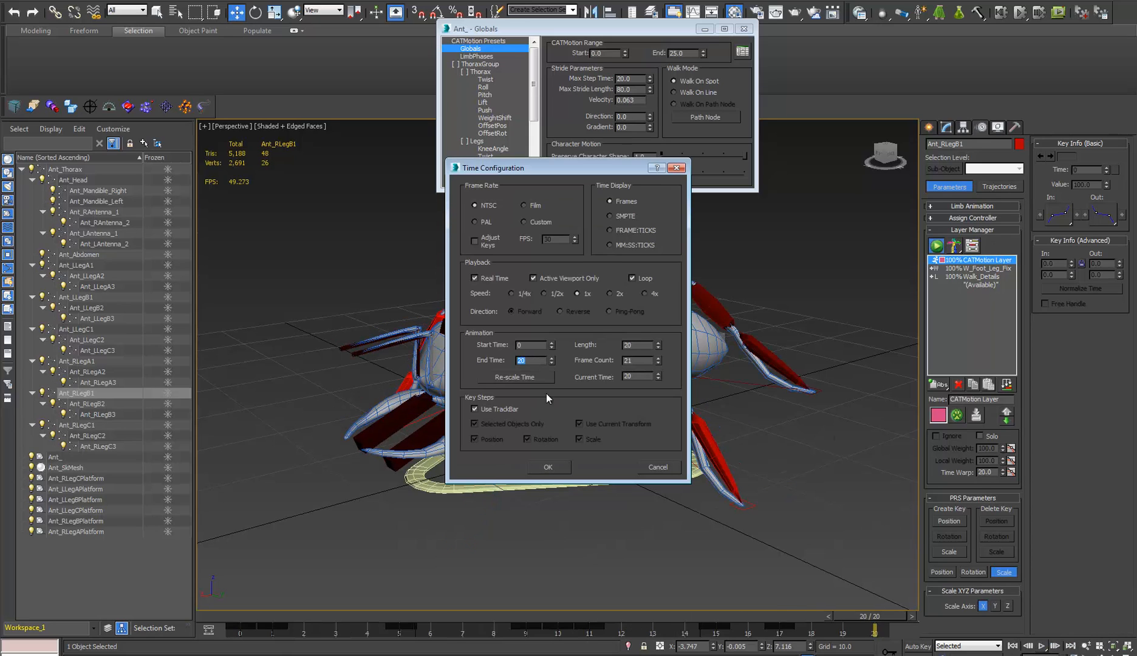
pyautogui.click(544, 474)
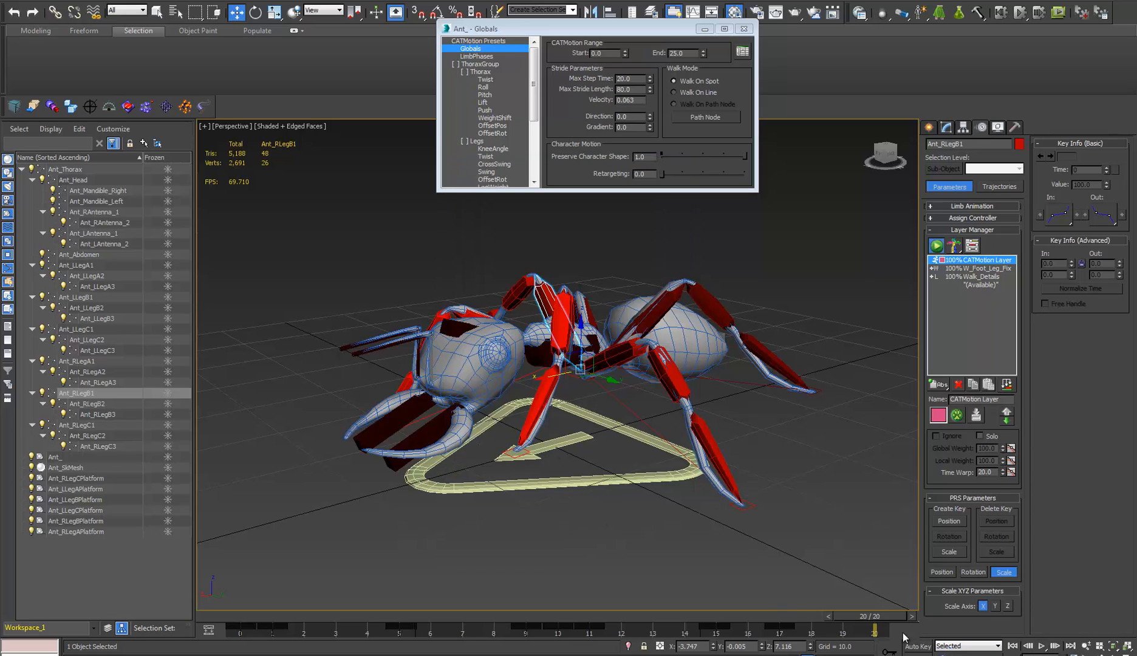
# - Compare the poses at frames 20 and 0, then play the 20-frame walk loop from several angles
pyautogui.click(912, 616)
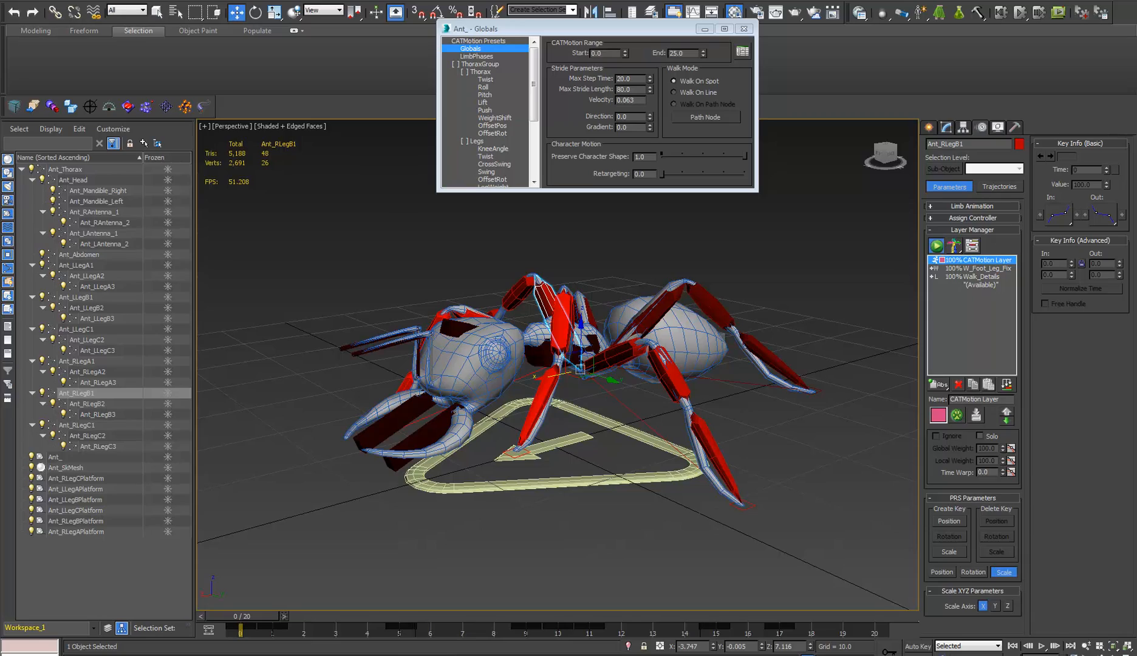
pyautogui.click(1042, 646)
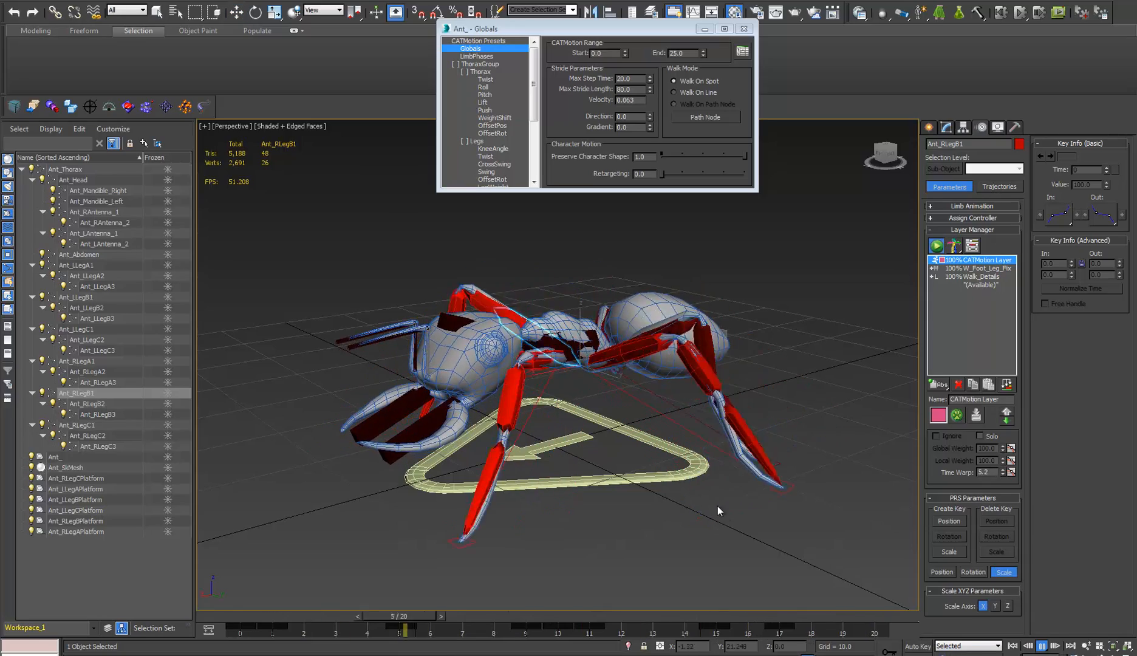
pyautogui.keyDown('alt'); pyautogui.moveTo(623, 486); pyautogui.dragTo(821, 582, button='middle'); pyautogui.keyUp('alt')
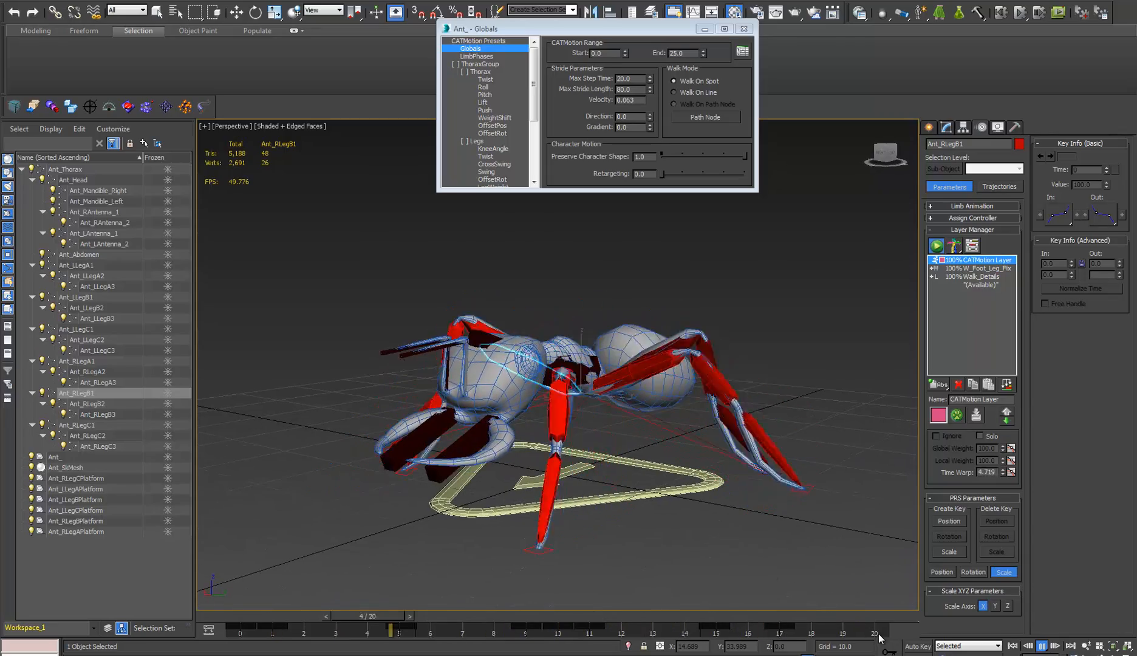
pyautogui.keyDown('alt'); pyautogui.moveTo(534, 425); pyautogui.dragTo(201, 436, button='middle'); pyautogui.keyUp('alt')
# - Set the CATMotion layer's Max Step Time to 33.33
pyautogui.click(632, 79)
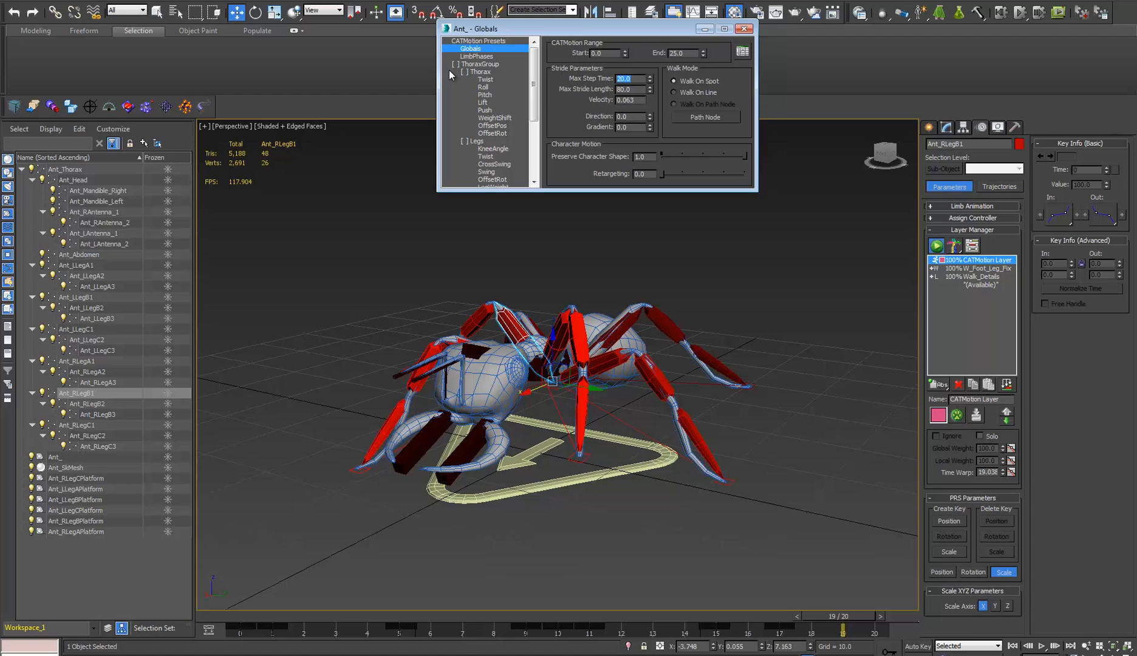
pyautogui.write('33.33')
pyautogui.press('Return')
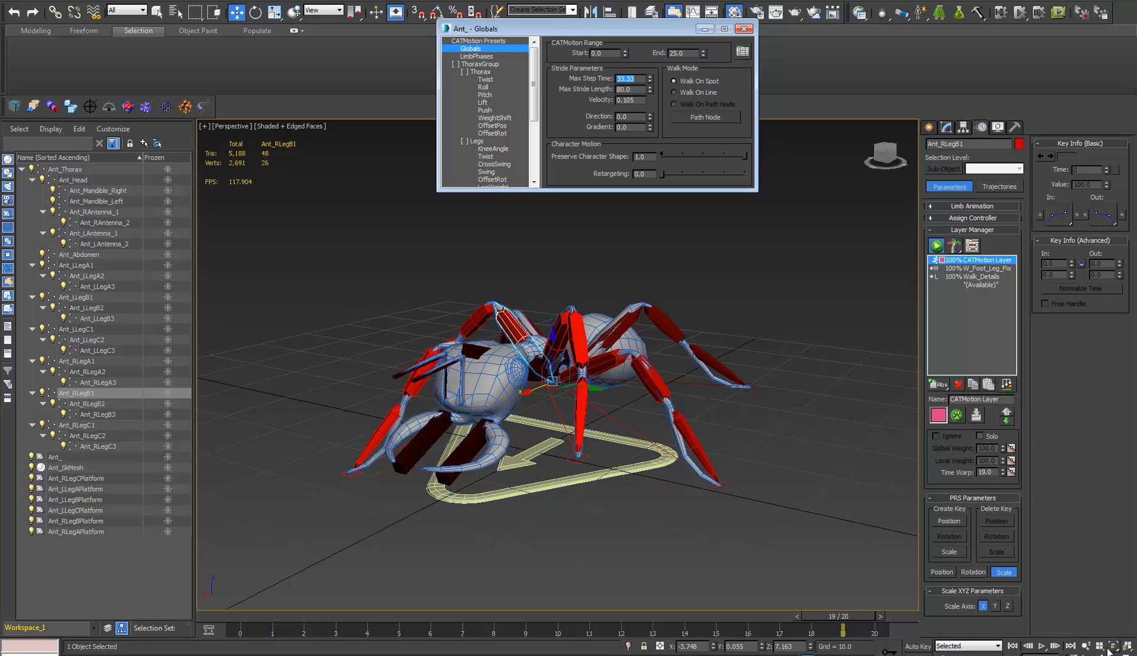
# - Extend the animation's end time to 100 in the time configuration
pyautogui.rightClick(1043, 648)
pyautogui.doubleClick(533, 360)
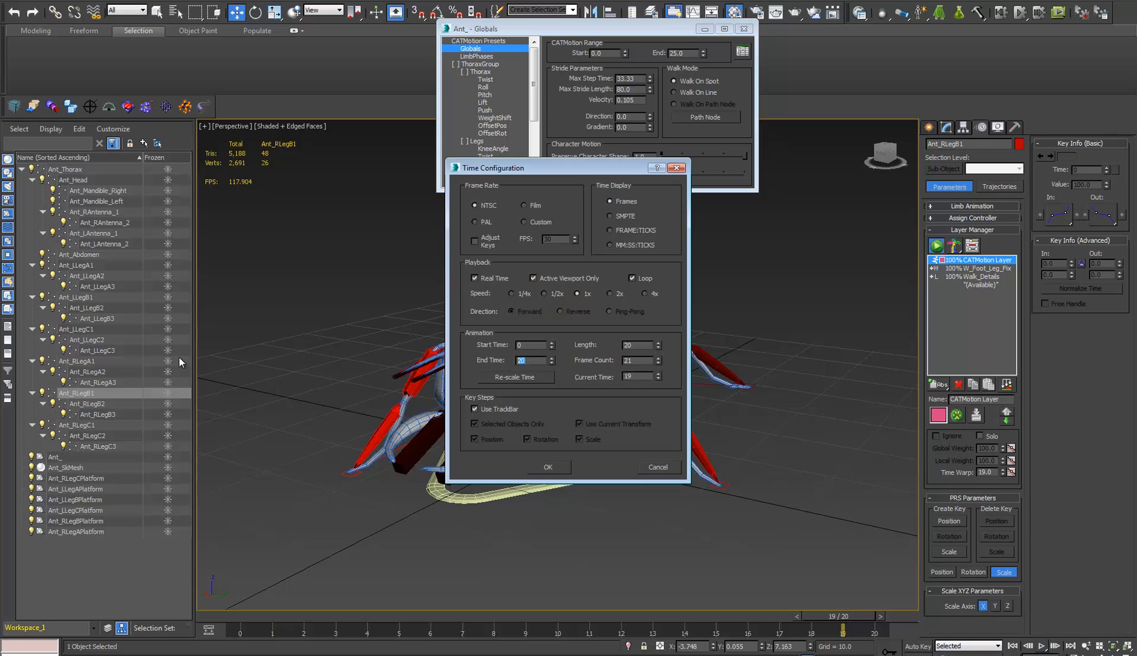
pyautogui.write('100')
pyautogui.press('Return')
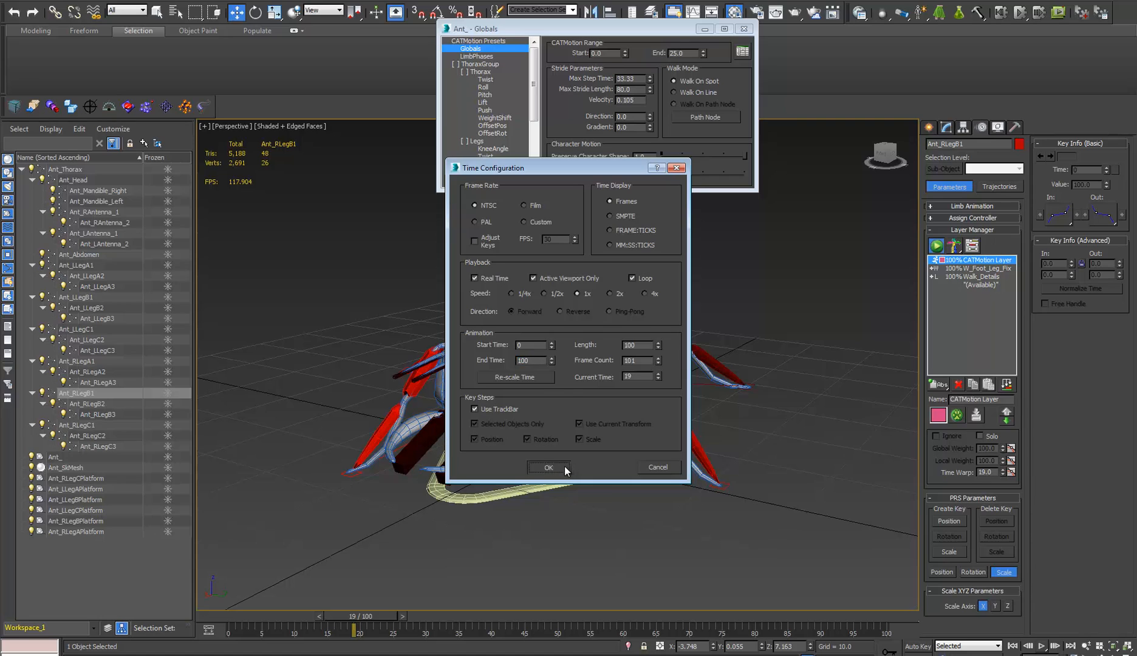
pyautogui.click(548, 467)
# - Compare the ant's poses at frames 0 and 100 with the 33.33 step time, including a close-up of the legs
pyautogui.moveTo(378, 617); pyautogui.dragTo(911, 616)
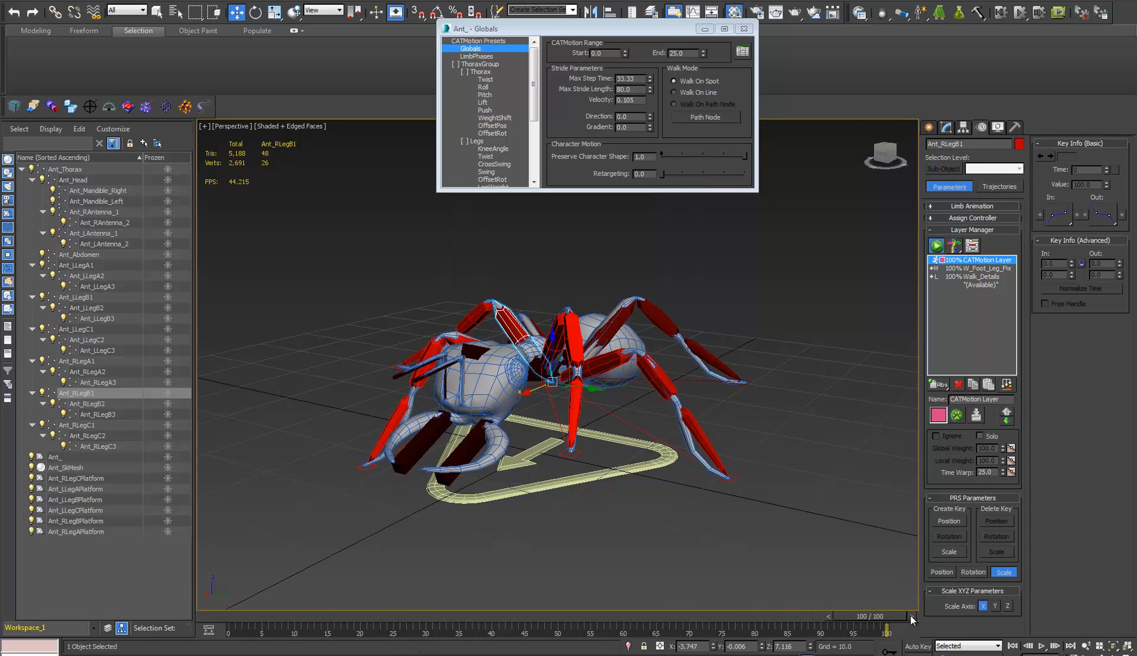
pyautogui.click(911, 616)
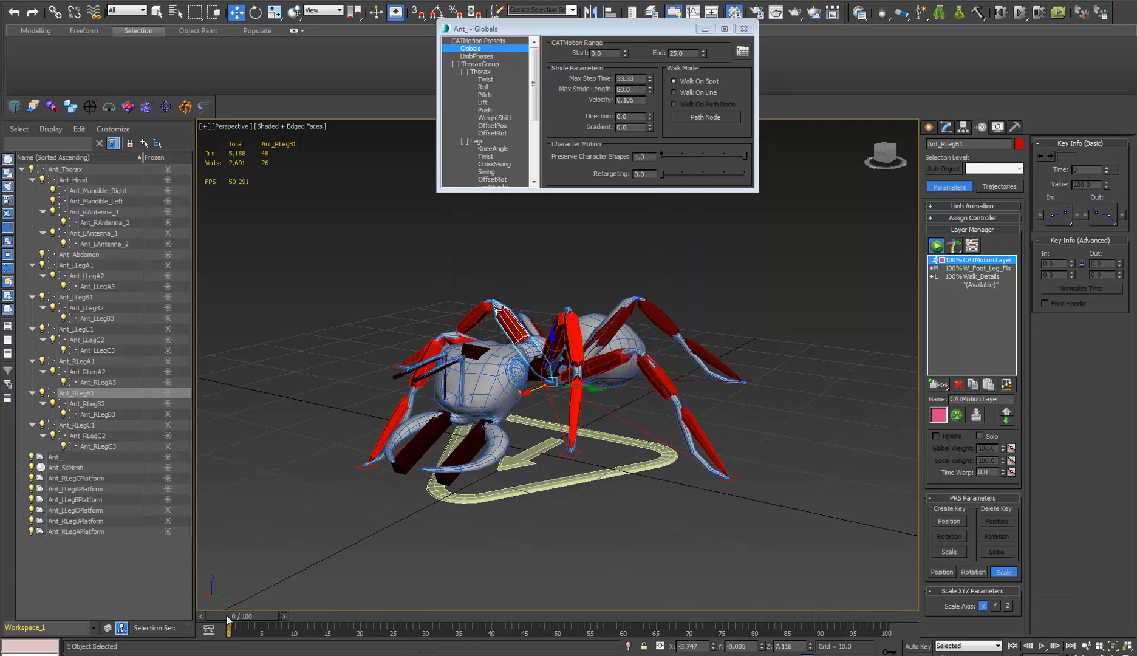
pyautogui.click(205, 619)
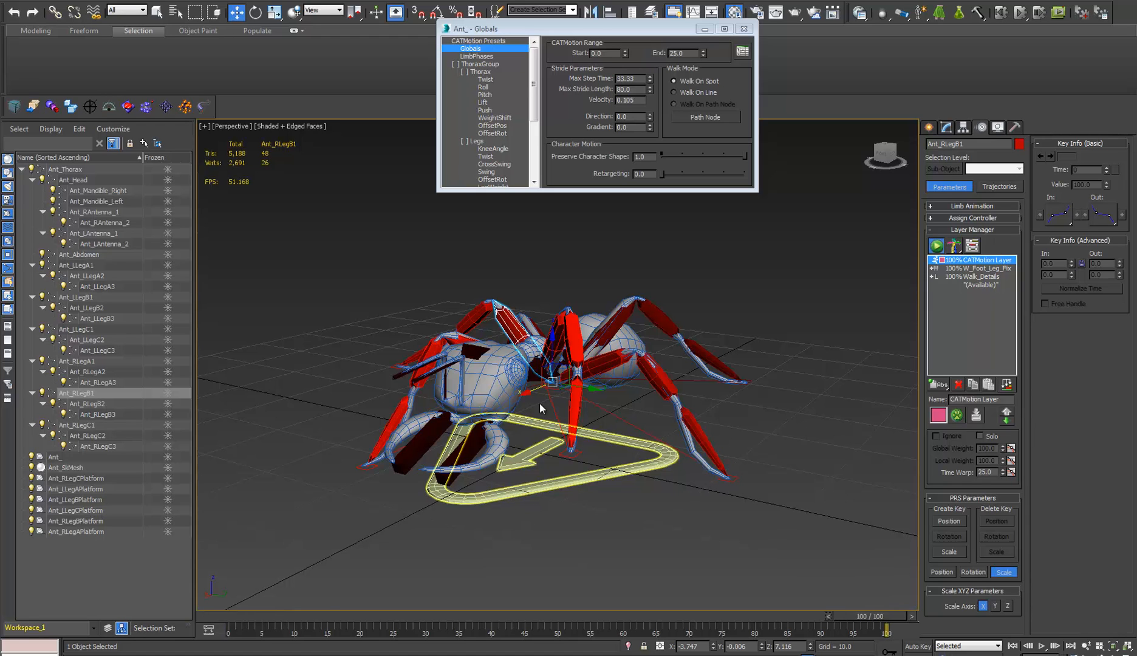
pyautogui.scroll(5, 581, 399)
pyautogui.scroll(5, 581, 399)
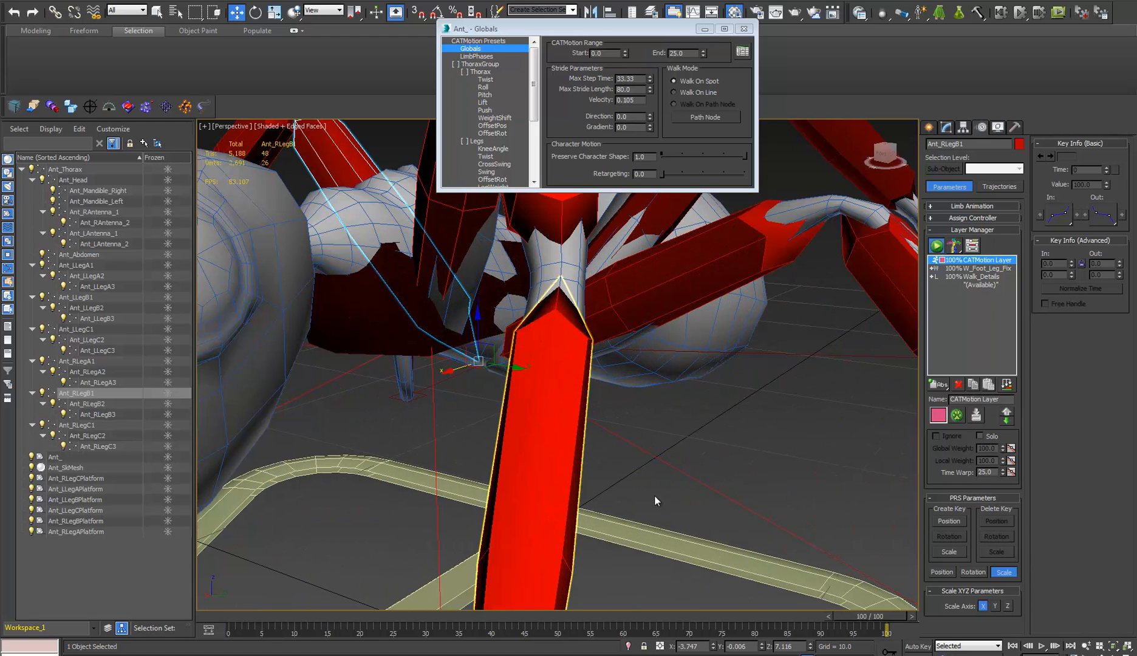
pyautogui.click(914, 618)
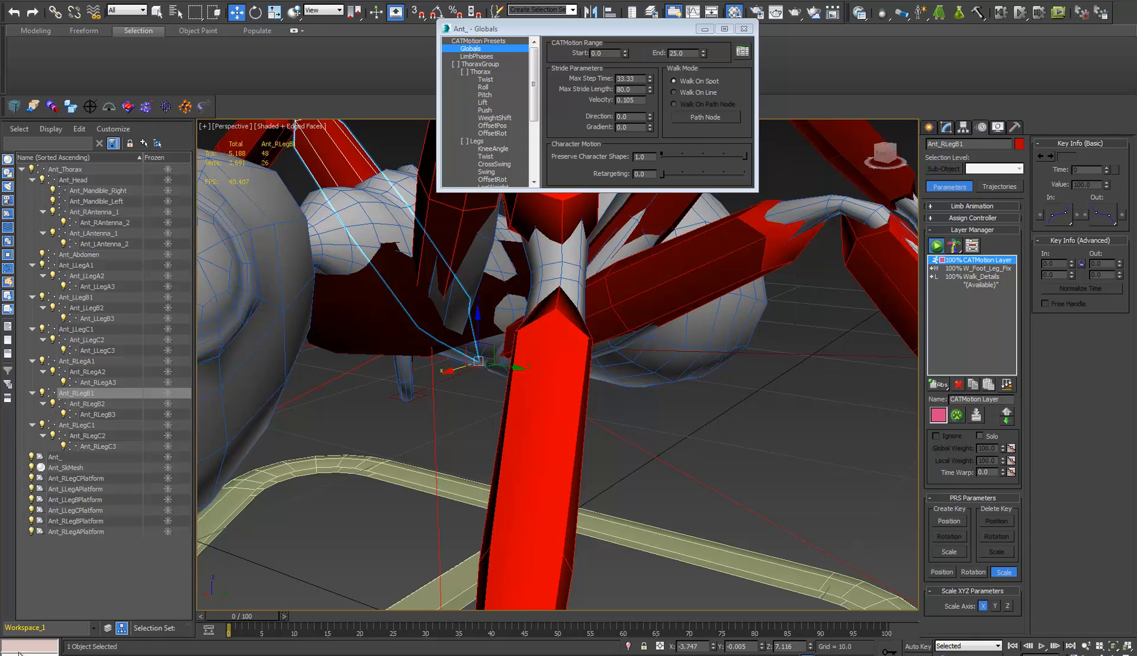
pyautogui.click(202, 616)
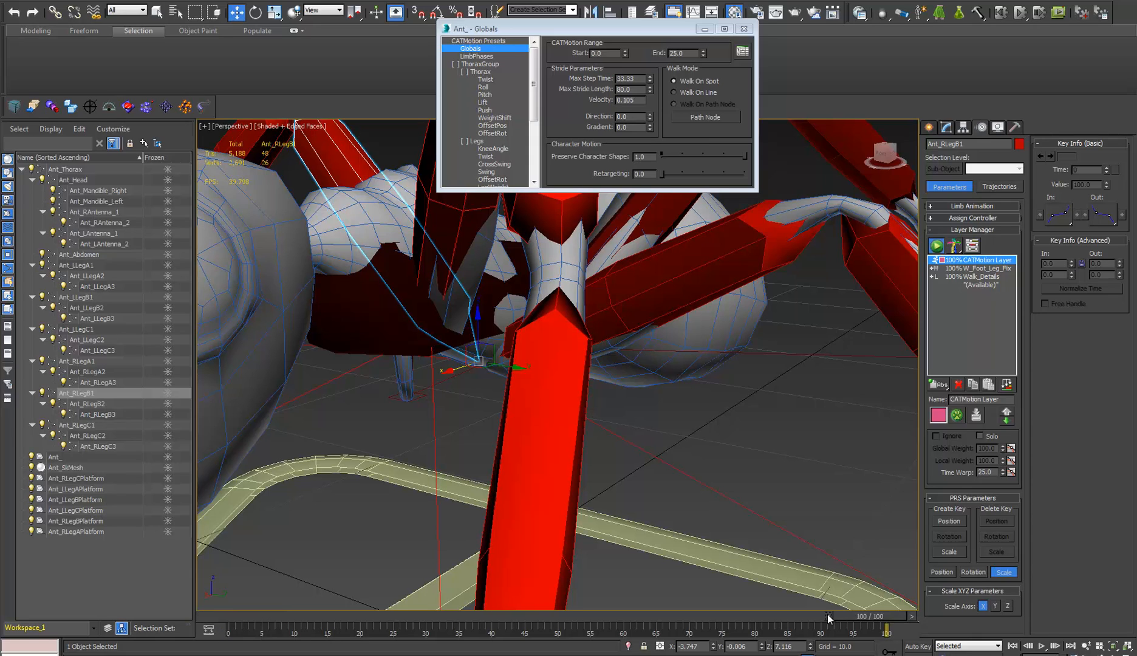
pyautogui.click(913, 616)
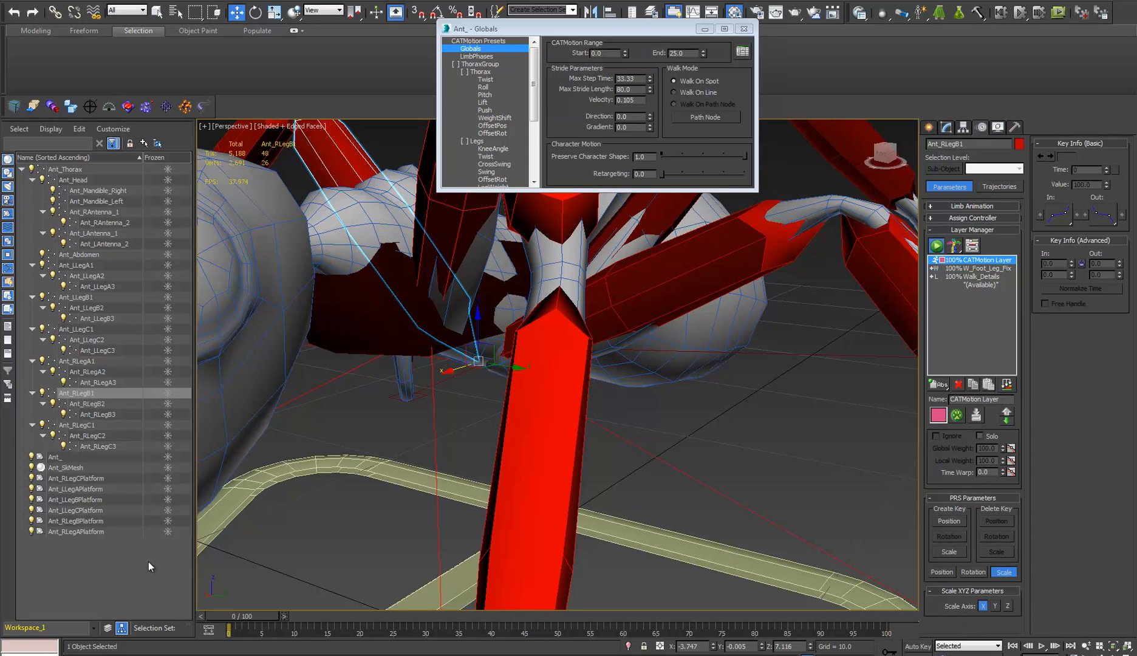
# - Set the CATMotion layer's Max Step Time back to 20 and close the CATMotion editor
pyautogui.scroll(-5, 430, 369)
pyautogui.moveTo(453, 309); pyautogui.dragTo(634, 316, button='middle')
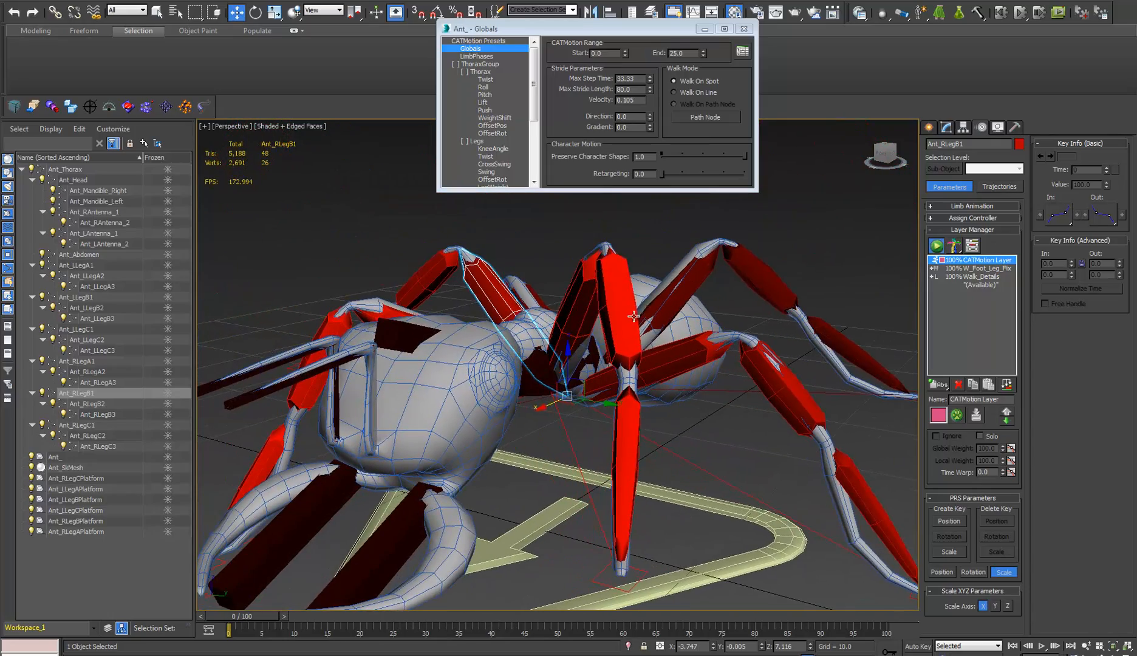
pyautogui.moveTo(468, 458); pyautogui.dragTo(517, 433, button='middle')
pyautogui.keyDown('alt'); pyautogui.moveTo(431, 402); pyautogui.dragTo(549, 372, button='middle'); pyautogui.keyUp('alt')
pyautogui.scroll(-3, 432, 410)
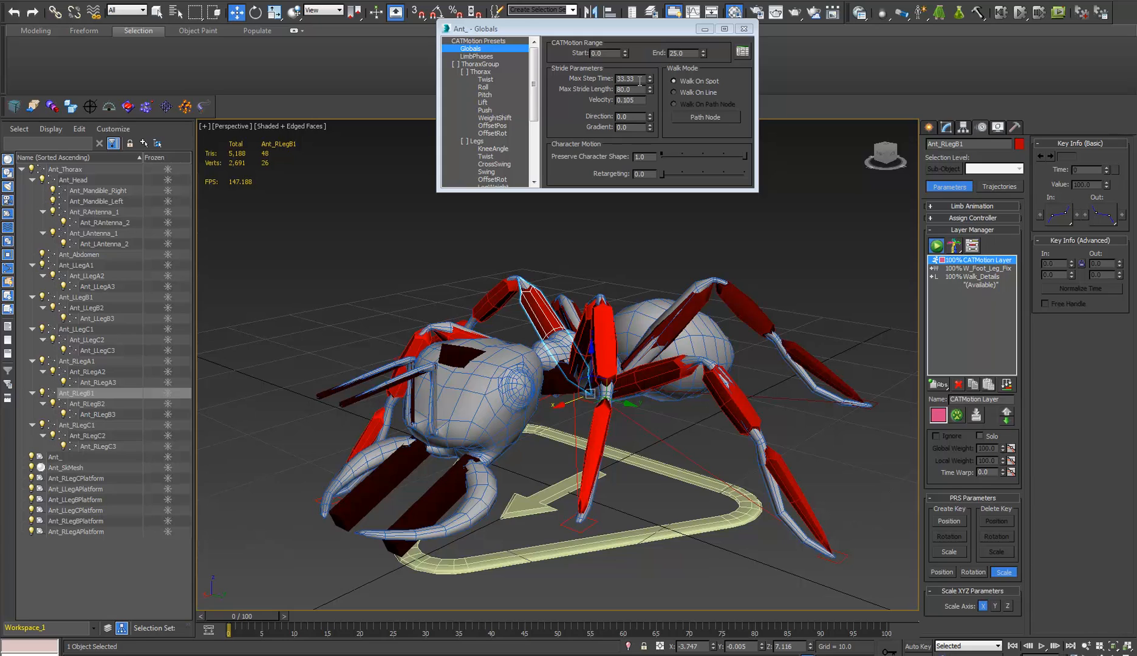
pyautogui.moveTo(639, 80); pyautogui.dragTo(615, 80)
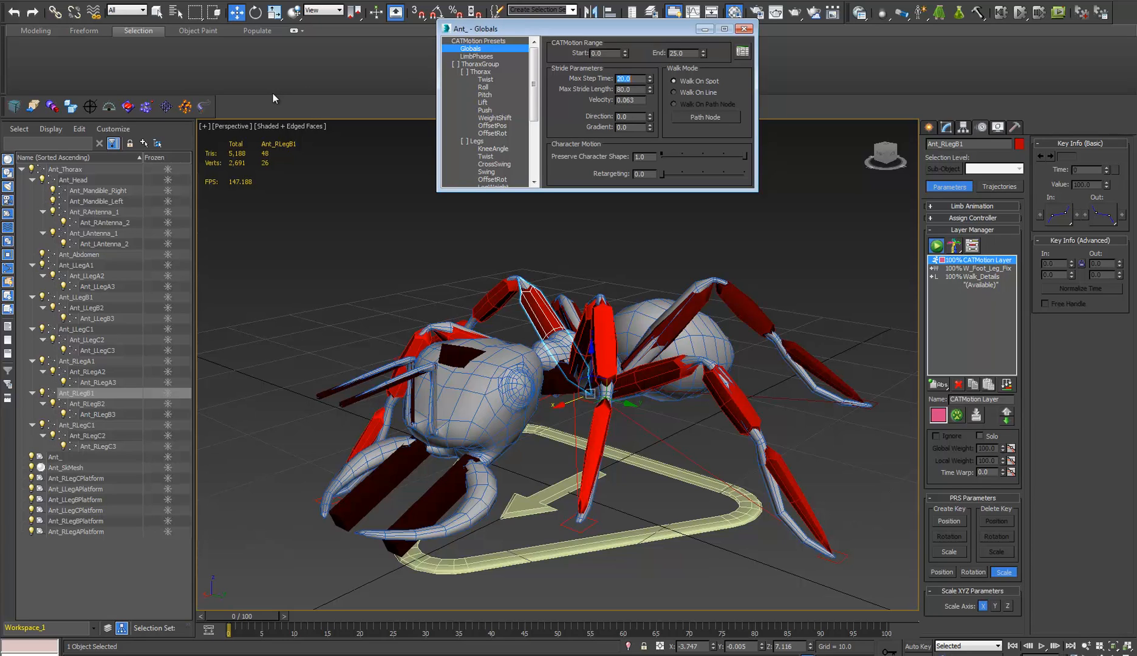
pyautogui.click(745, 30)
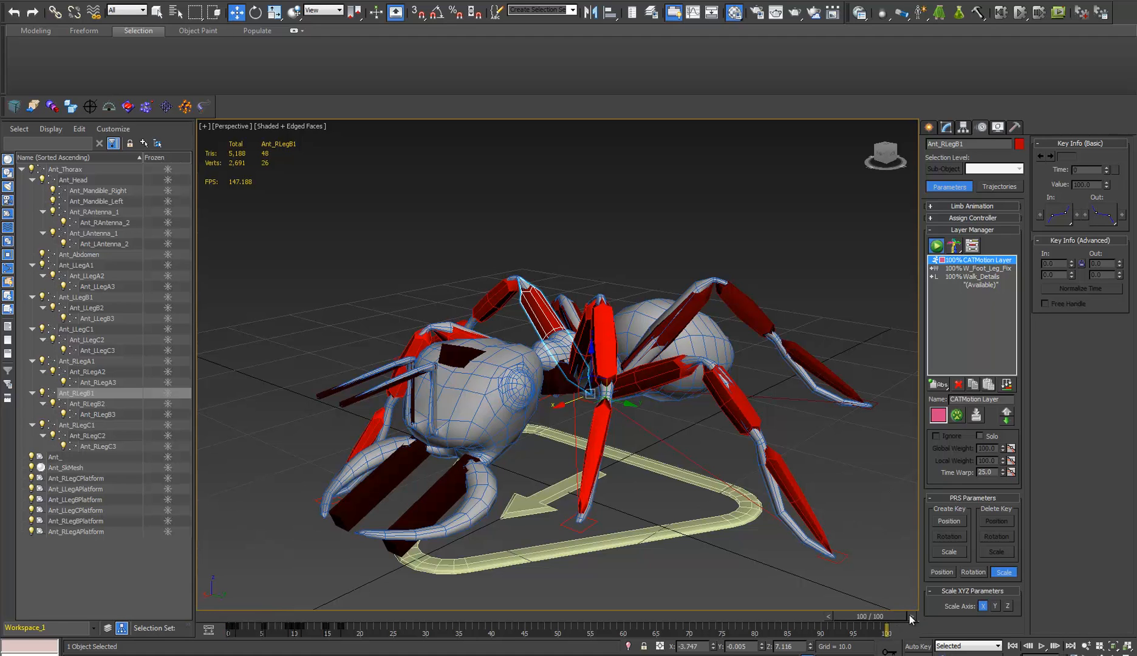
# - Move to frame 20 and inspect the ant's pose from behind the abdomen
pyautogui.moveTo(236, 619); pyautogui.dragTo(362, 621)
pyautogui.keyDown('alt'); pyautogui.moveTo(502, 349); pyautogui.dragTo(692, 370, button='middle'); pyautogui.keyUp('alt')
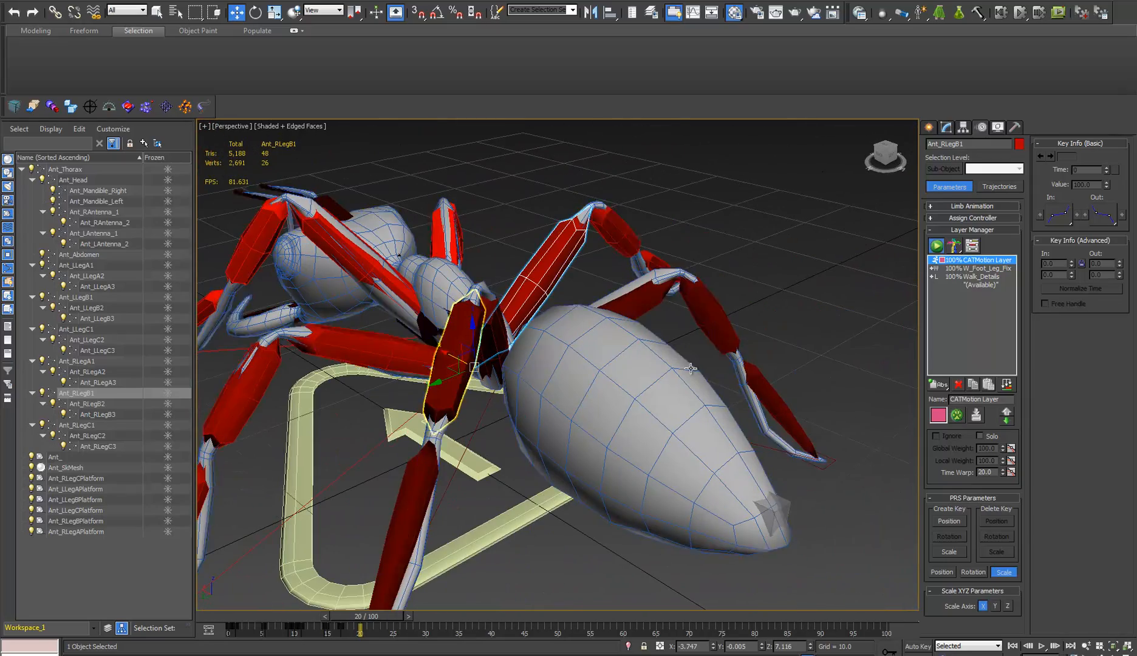
# - Select the ant's abdomen bone and make Walk_Details the active animation layer
pyautogui.click(790, 503)
pyautogui.moveTo(753, 519); pyautogui.dragTo(823, 468, button='middle')
pyautogui.scroll(-2, 823, 467)
pyautogui.keyDown('alt'); pyautogui.moveTo(729, 455); pyautogui.dragTo(781, 280, button='middle'); pyautogui.keyUp('alt')
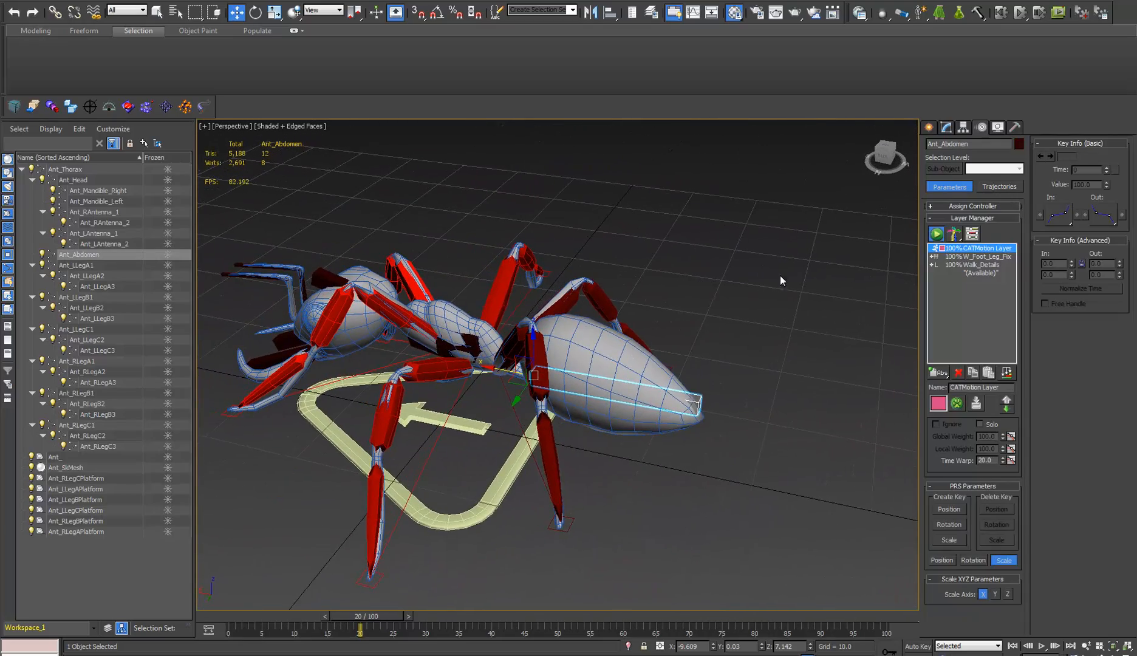
pyautogui.click(968, 265)
pyautogui.keyDown('alt'); pyautogui.moveTo(569, 449); pyautogui.dragTo(729, 549, button='middle'); pyautogui.keyUp('alt')
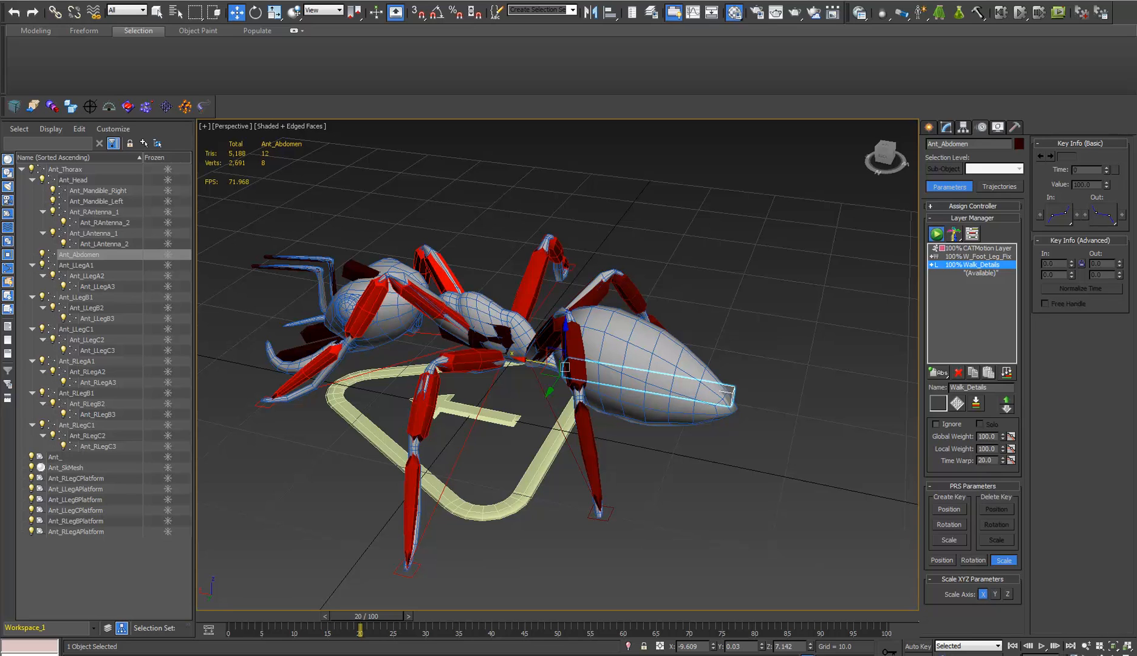
pyautogui.keyDown('alt'); pyautogui.moveTo(598, 331); pyautogui.dragTo(677, 345, button='middle'); pyautogui.keyUp('alt')
pyautogui.scroll(3, 607, 375)
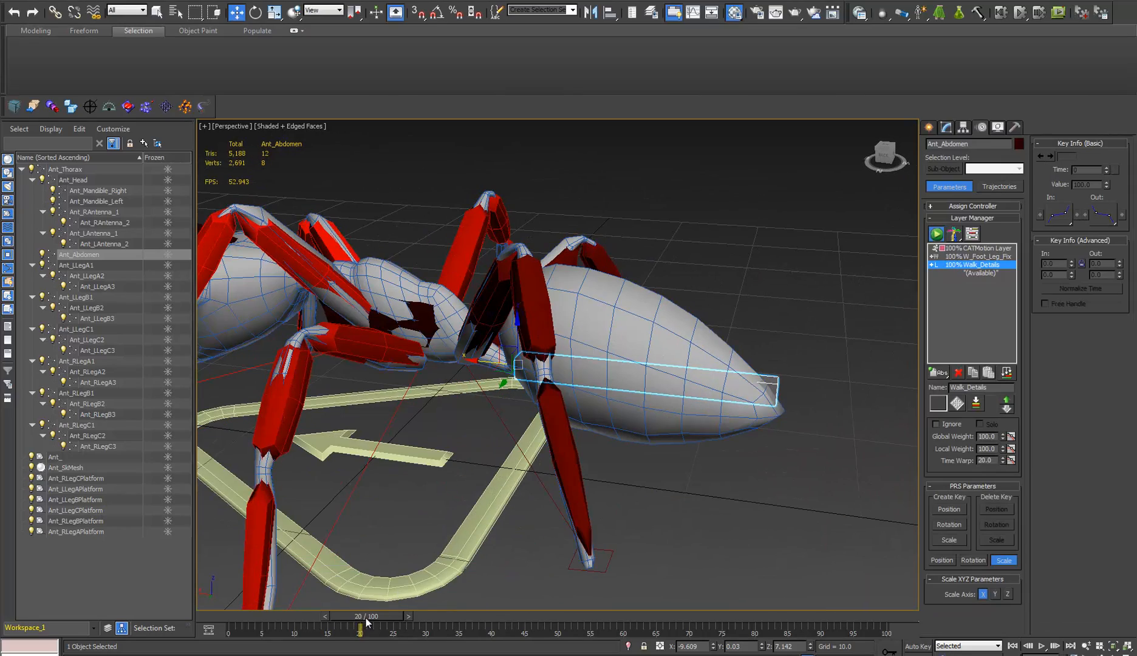
# - Turn on Auto Key and set keys for the abdomen bone at frames 0 and 10
pyautogui.moveTo(366, 617); pyautogui.dragTo(137, 599)
pyautogui.click(917, 648)
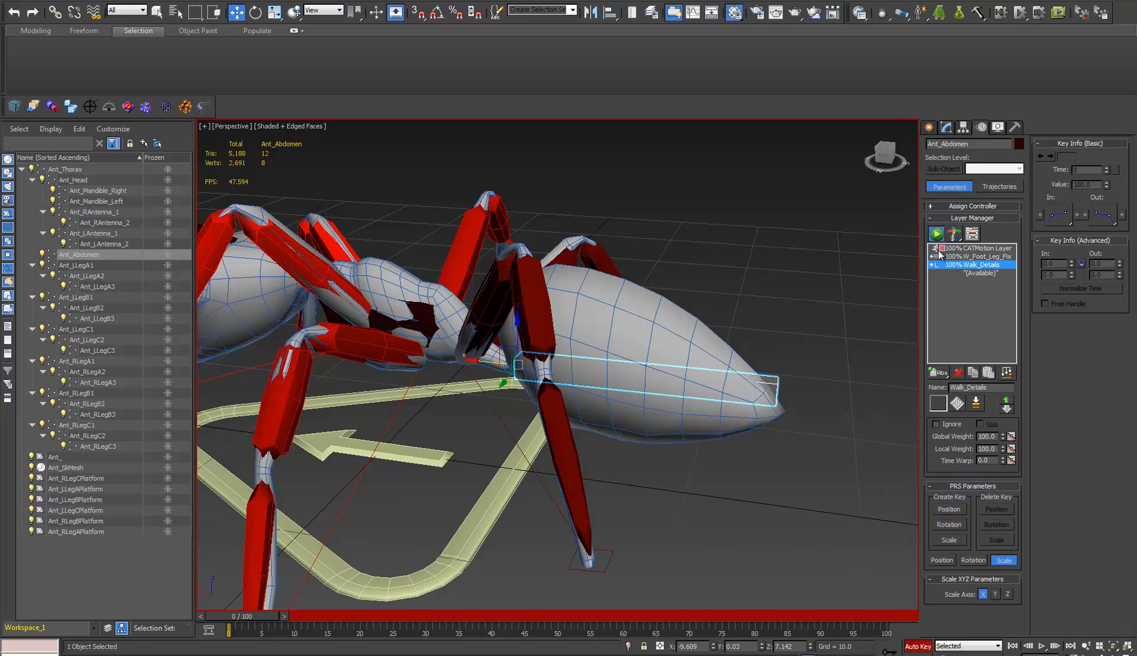
pyautogui.click(889, 651)
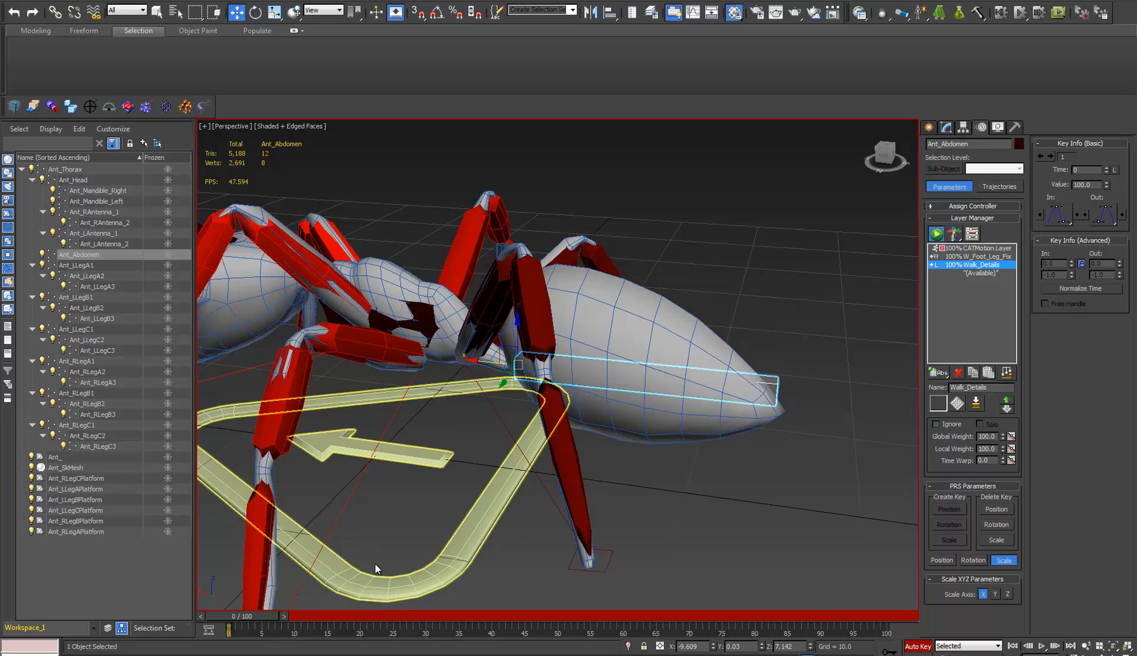
pyautogui.press('n')
pyautogui.moveTo(505, 469); pyautogui.dragTo(507, 447, button='middle')
pyautogui.press('n')
pyautogui.moveTo(230, 617); pyautogui.dragTo(291, 617)
pyautogui.click(892, 653)
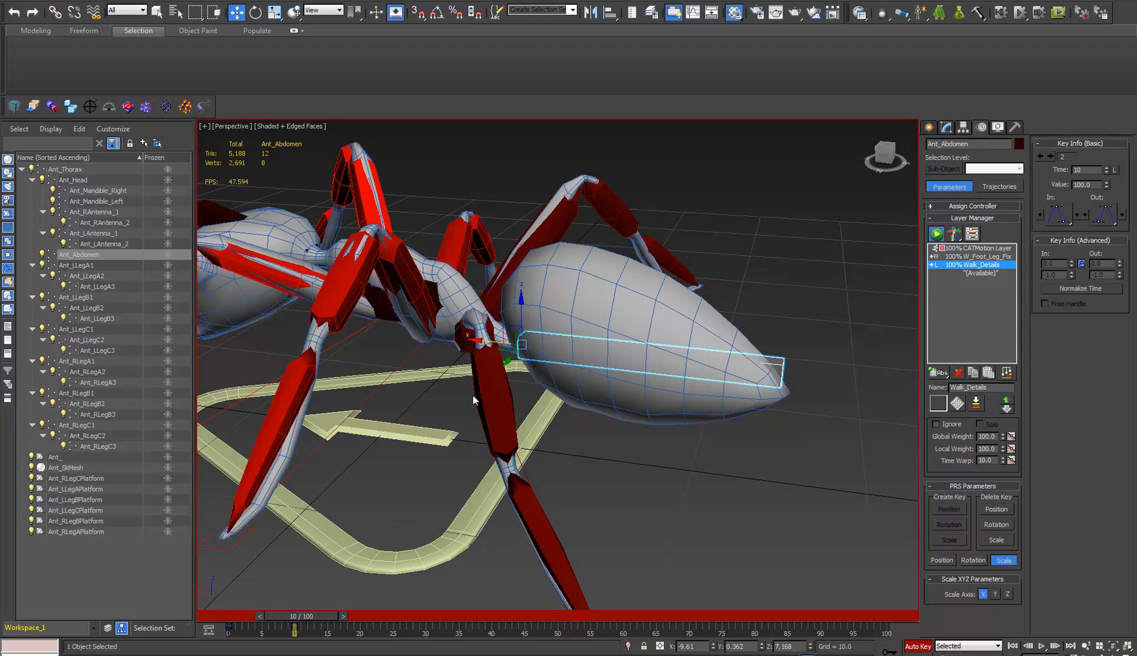
# - Rotate the abdomen's tip downward at frame 5 and scrub the surrounding frames to check the bobbing motion
pyautogui.moveTo(373, 431)
pyautogui.mouseDown(button='middle')
pyautogui.moveTo(547, 380)
pyautogui.moveTo(367, 422)
pyautogui.mouseUp(button='middle')
pyautogui.moveTo(318, 616); pyautogui.dragTo(292, 610)
pyautogui.press('w')
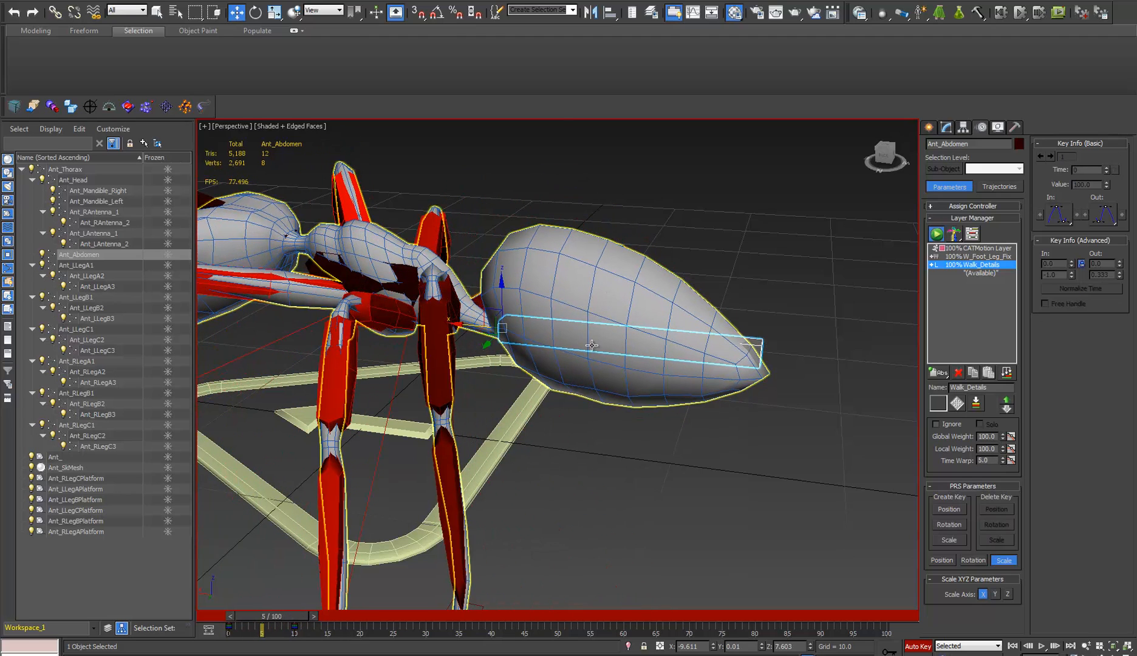
pyautogui.moveTo(592, 346); pyautogui.dragTo(563, 359, button='middle')
pyautogui.press('e')
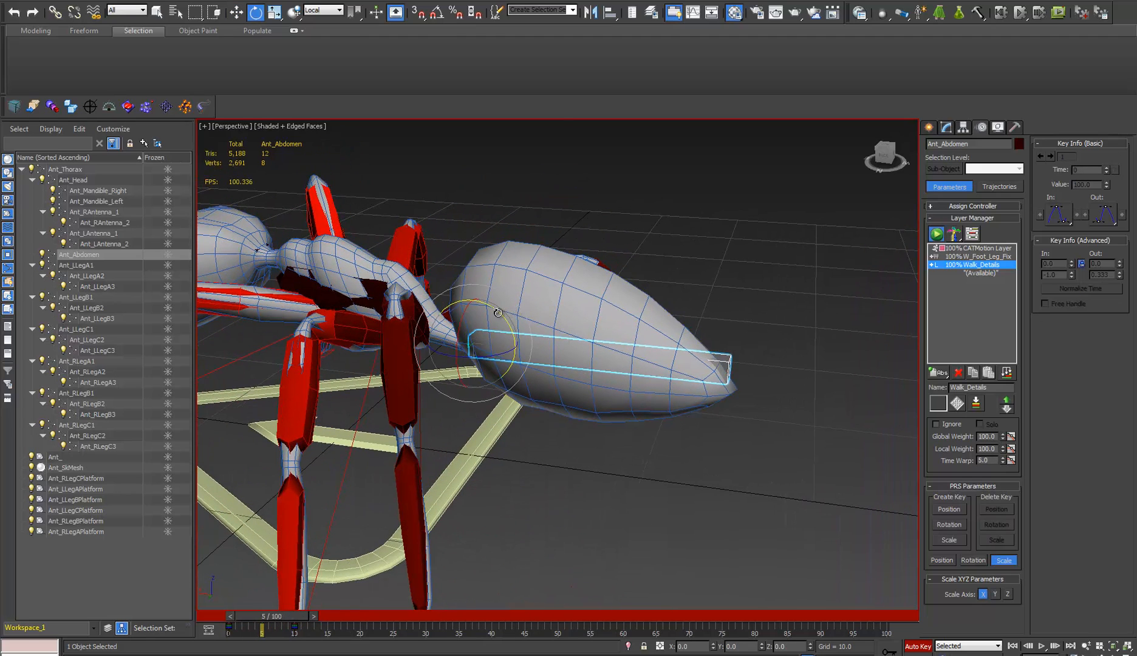
pyautogui.moveTo(498, 313); pyautogui.dragTo(510, 320)
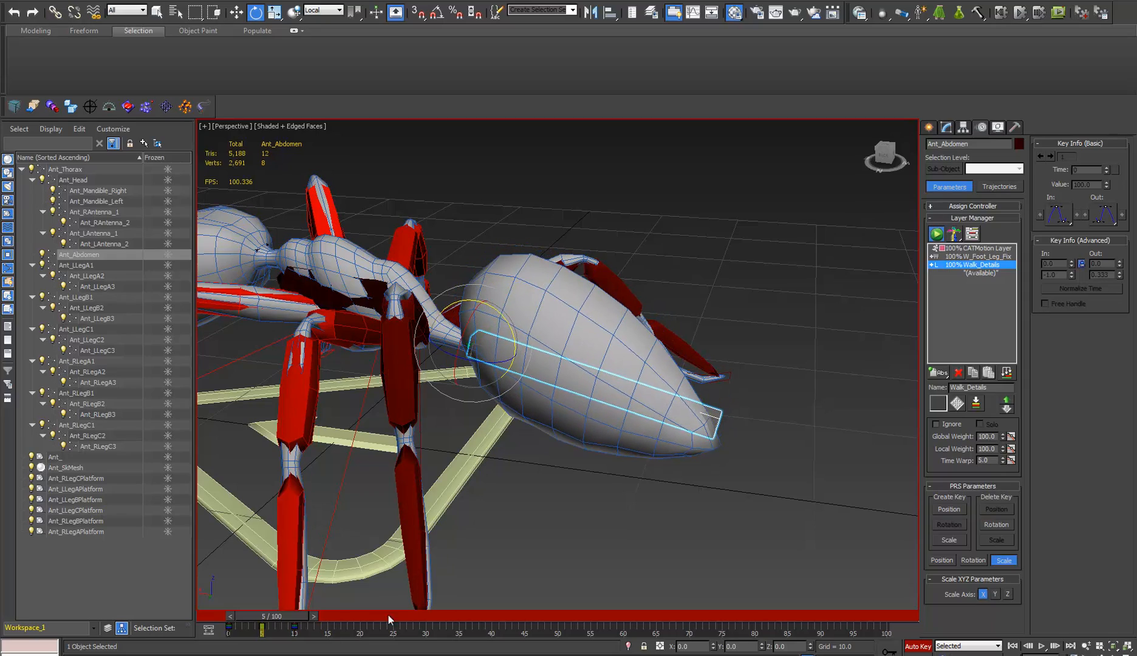
pyautogui.moveTo(306, 615)
pyautogui.mouseDown()
pyautogui.moveTo(355, 621)
pyautogui.moveTo(307, 616)
pyautogui.moveTo(330, 615)
pyautogui.mouseUp()
pyautogui.moveTo(472, 429)
pyautogui.keyDown('alt'); pyautogui.mouseDown(button='middle')
pyautogui.moveTo(374, 465)
pyautogui.moveTo(447, 413)
pyautogui.moveTo(480, 413)
pyautogui.mouseUp(button='middle'); pyautogui.keyUp('alt')
pyautogui.moveTo(265, 614)
pyautogui.mouseDown()
pyautogui.moveTo(520, 603)
pyautogui.moveTo(860, 604)
pyautogui.moveTo(900, 615)
pyautogui.moveTo(415, 606)
pyautogui.moveTo(249, 615)
pyautogui.moveTo(325, 614)
pyautogui.moveTo(268, 628)
pyautogui.mouseUp()
pyautogui.press('e')
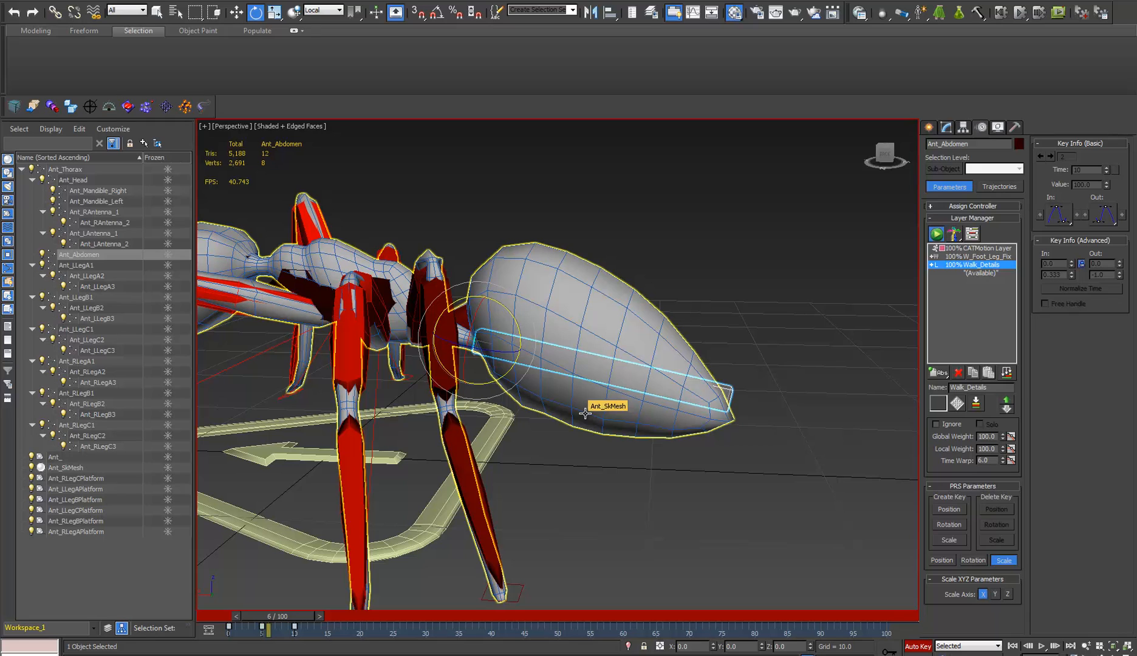
pyautogui.keyDown('alt'); pyautogui.moveTo(581, 469); pyautogui.dragTo(587, 467, button='middle'); pyautogui.keyUp('alt')
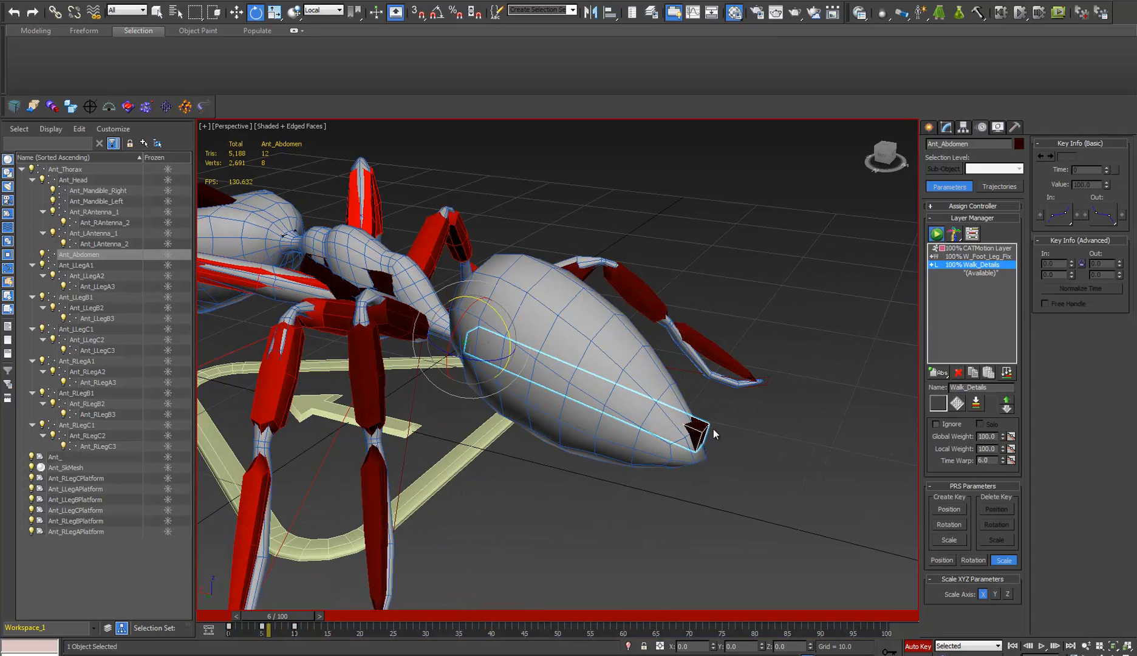
# - Set the out-of-range type of the abdomen's animation curves to Loop in the Curve Editor, and close the editor
pyautogui.rightClick(751, 436)
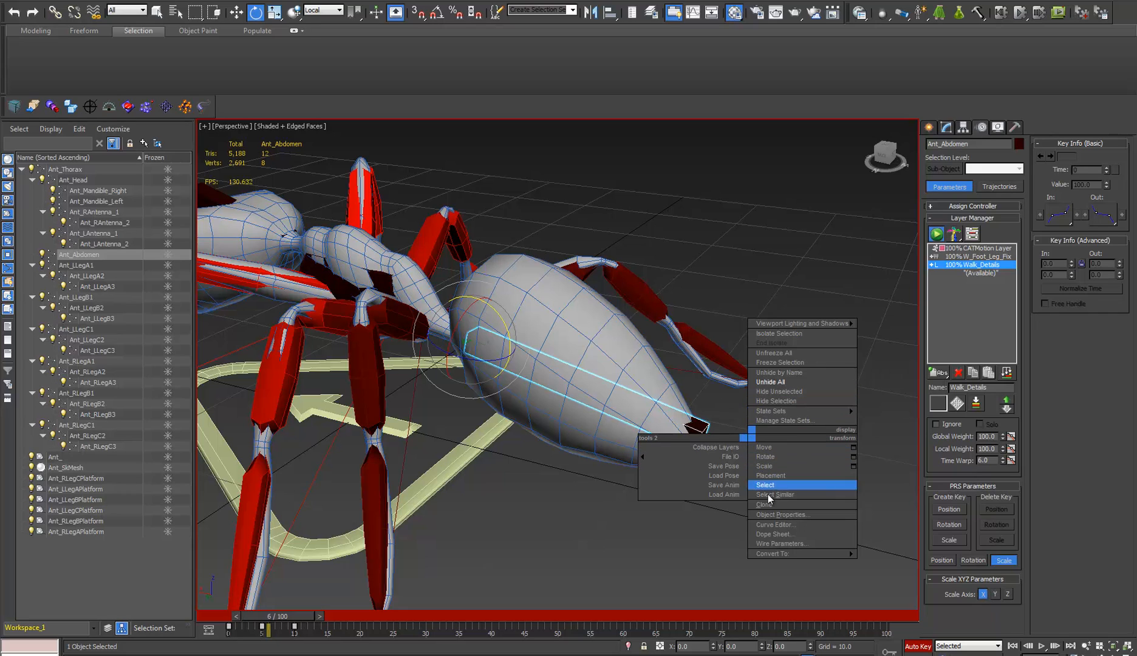
pyautogui.click(771, 525)
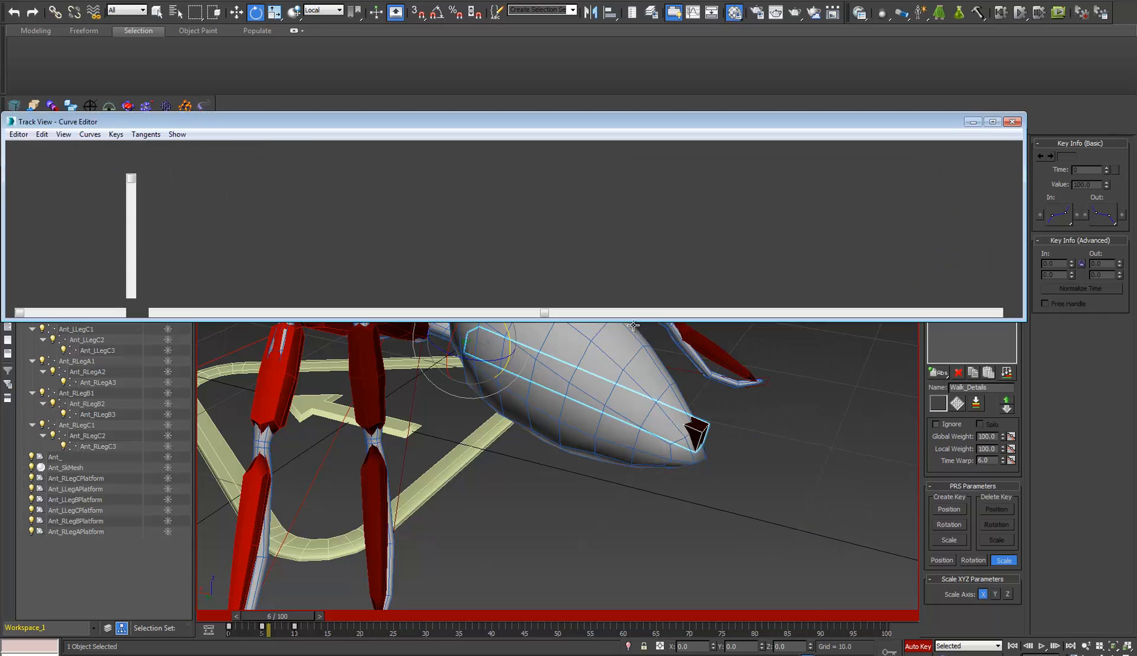
pyautogui.moveTo(433, 124); pyautogui.dragTo(487, 18)
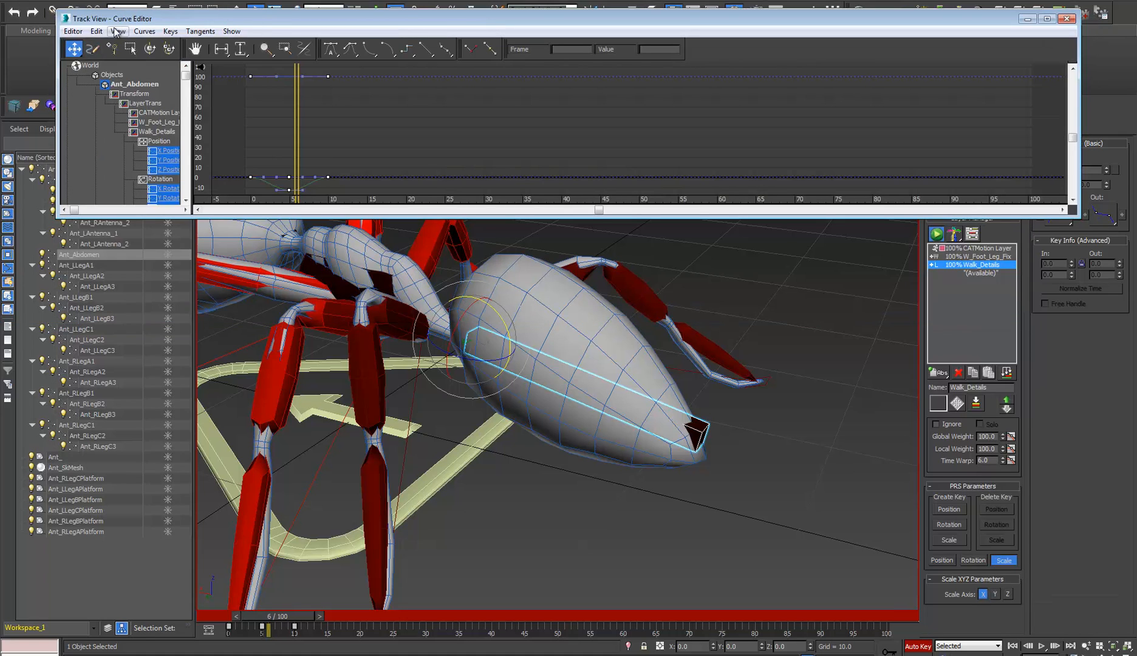
pyautogui.click(94, 32)
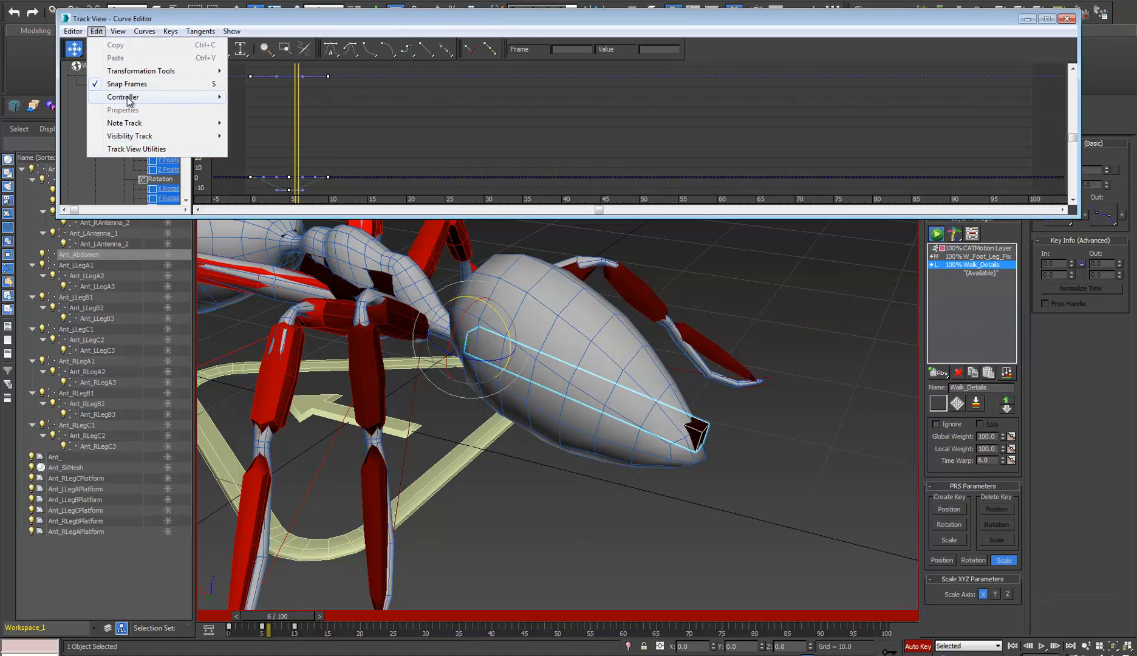
pyautogui.moveTo(128, 99)
pyautogui.click(262, 202)
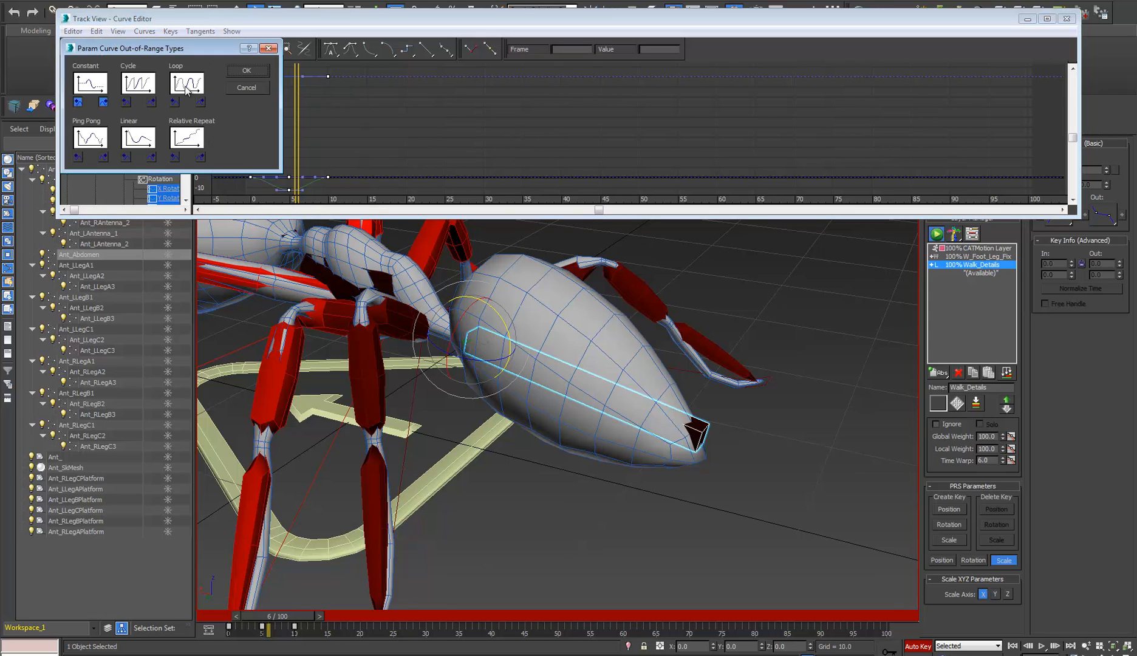
pyautogui.click(247, 71)
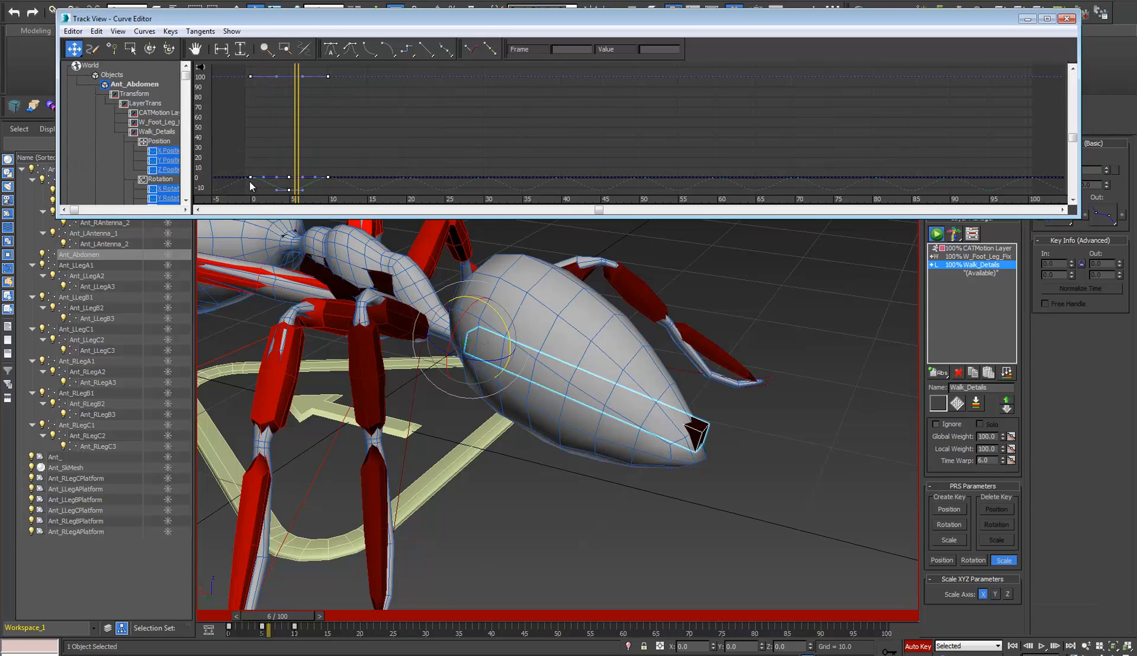
pyautogui.click(1066, 20)
# - Play the walk animation and examine the looping abdomen motion from behind and from the front
pyautogui.moveTo(515, 515); pyautogui.dragTo(585, 427, button='middle')
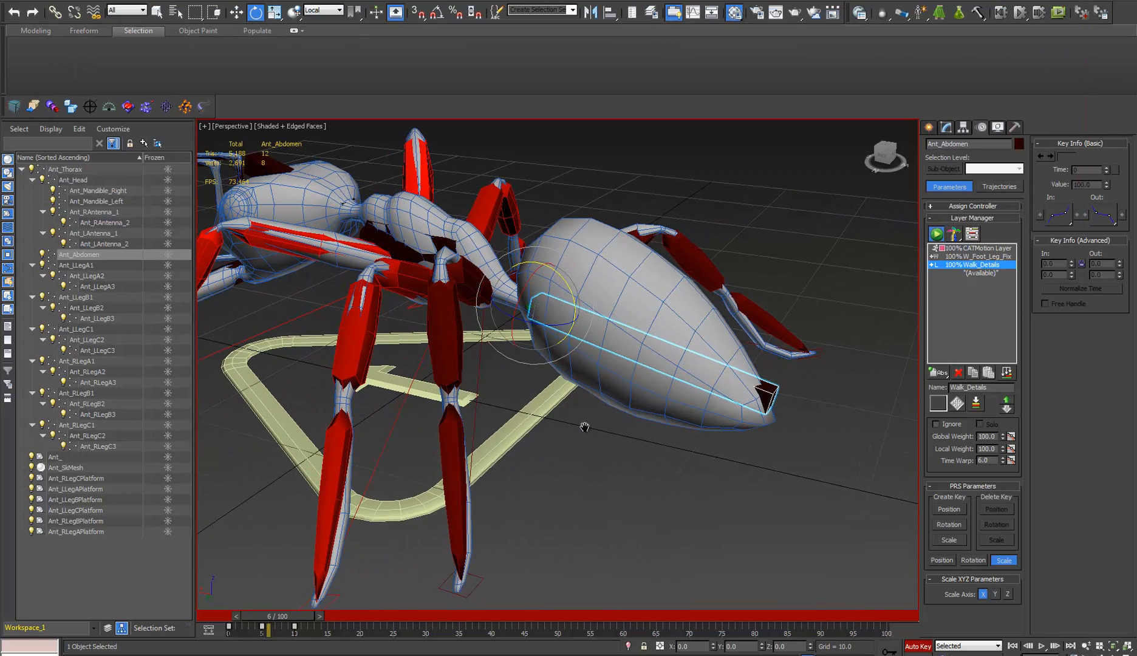
pyautogui.click(1042, 646)
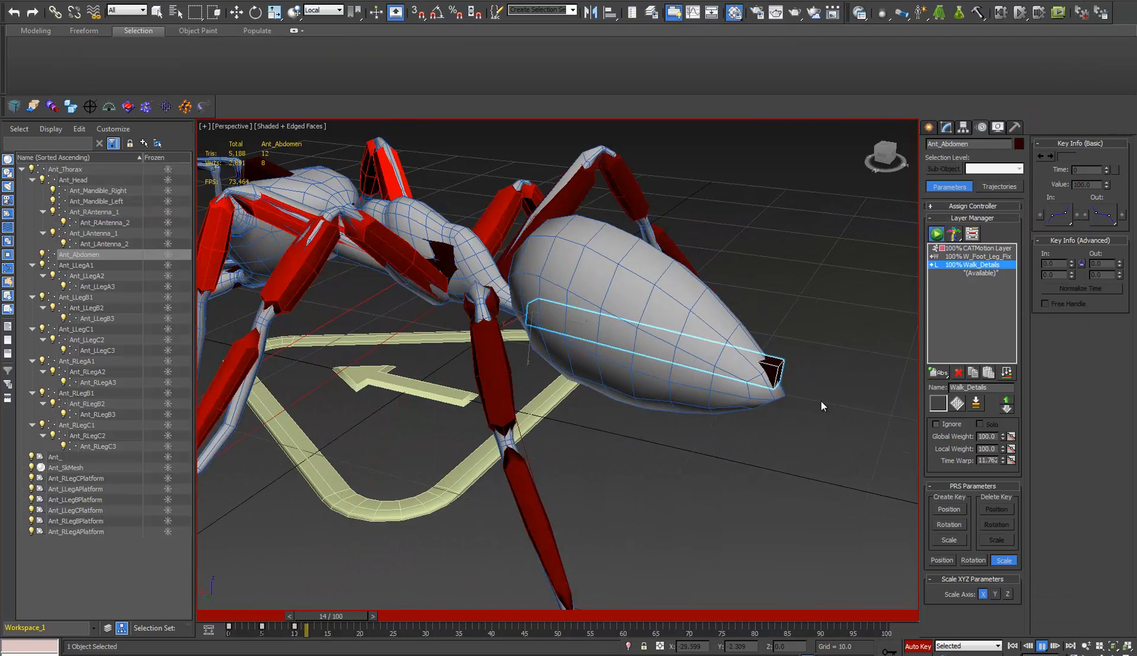
pyautogui.keyDown('alt'); pyautogui.moveTo(516, 432); pyautogui.dragTo(577, 427, button='middle'); pyautogui.keyUp('alt')
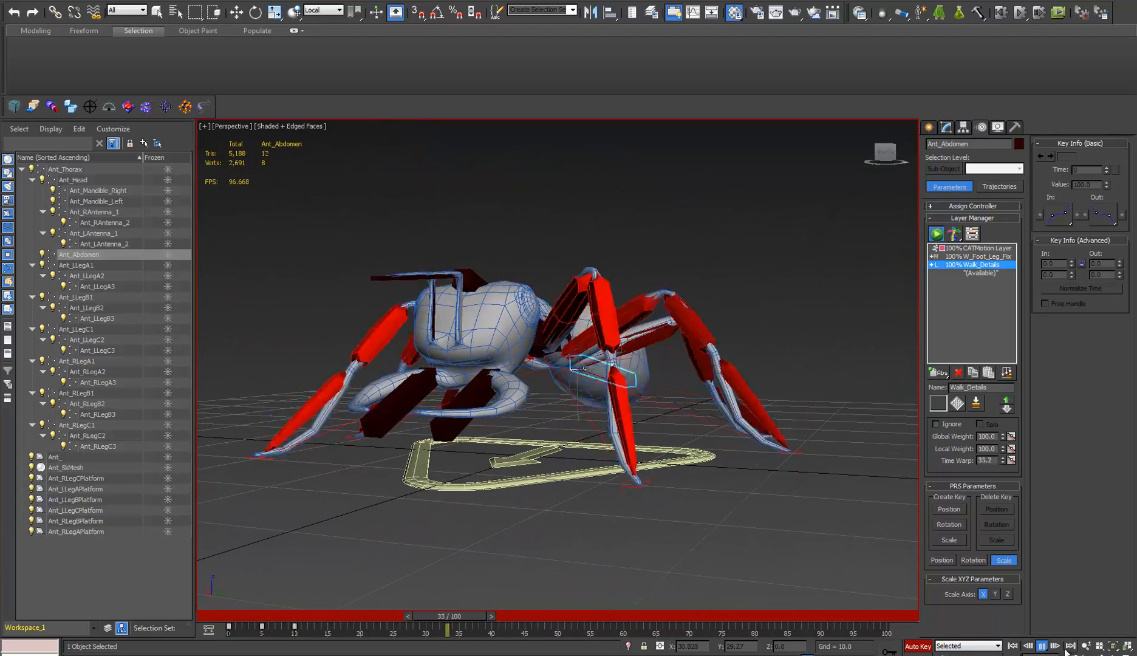
pyautogui.press('/')
pyautogui.press('e')
pyautogui.moveTo(418, 531); pyautogui.dragTo(450, 510, button='middle')
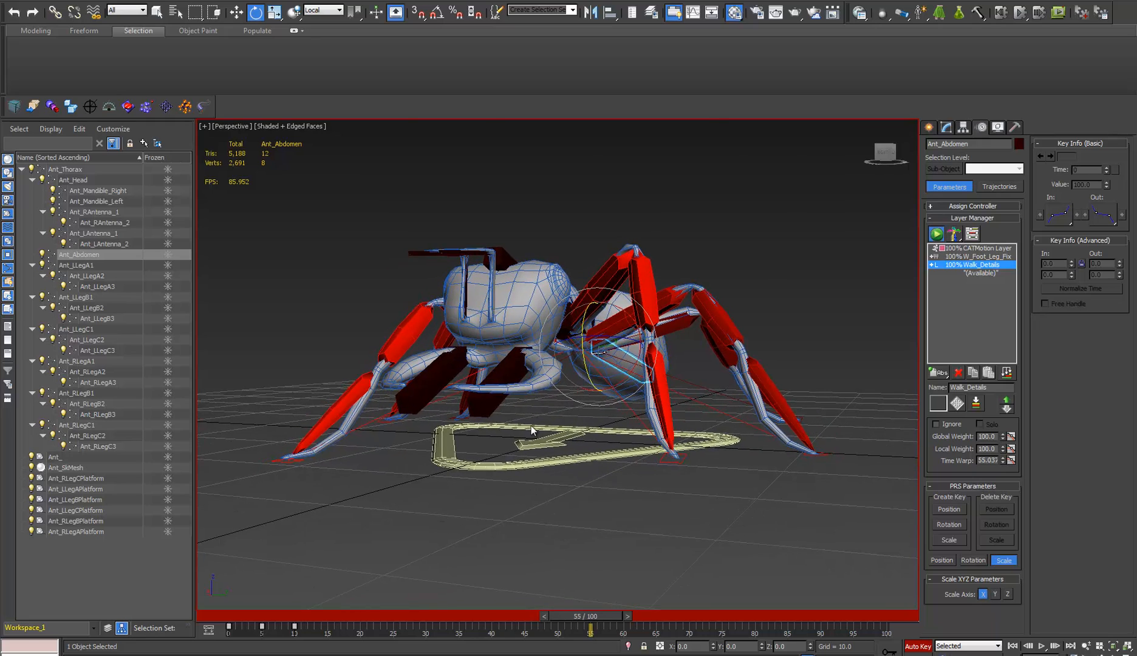
# - Stretch the abdomen's keys so they fall at frames 0, 10 and 20, and play the slower bobbing from several angles
pyautogui.scroll(3, 652, 316)
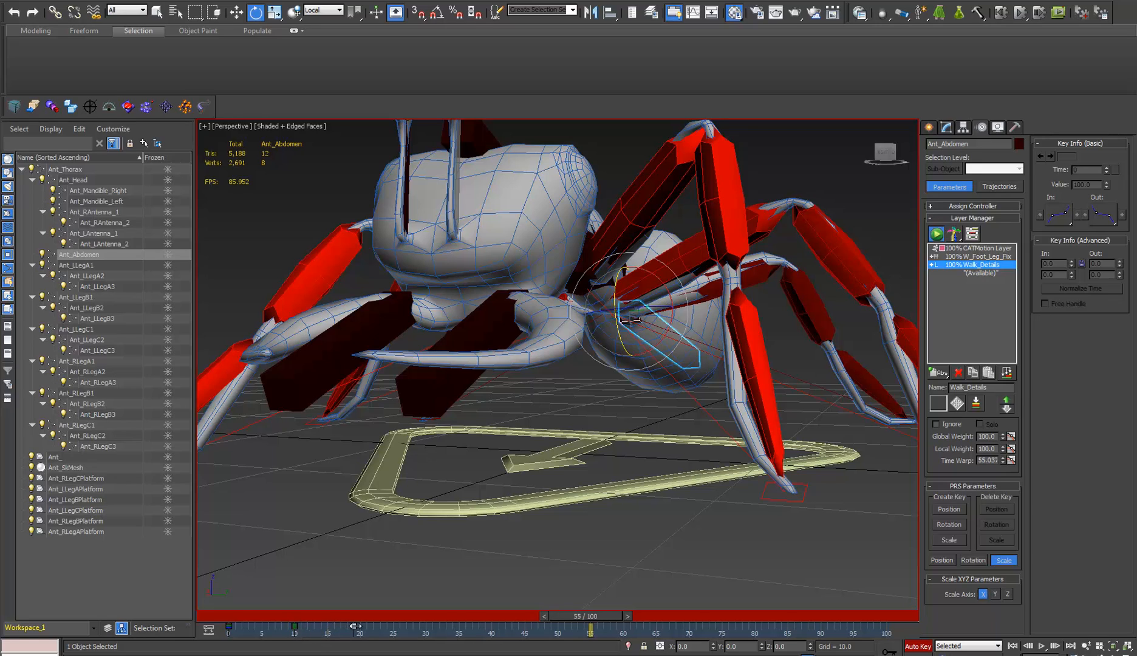
pyautogui.keyDown('shift'); pyautogui.moveTo(360, 626); pyautogui.dragTo(361, 626); pyautogui.keyUp('shift')
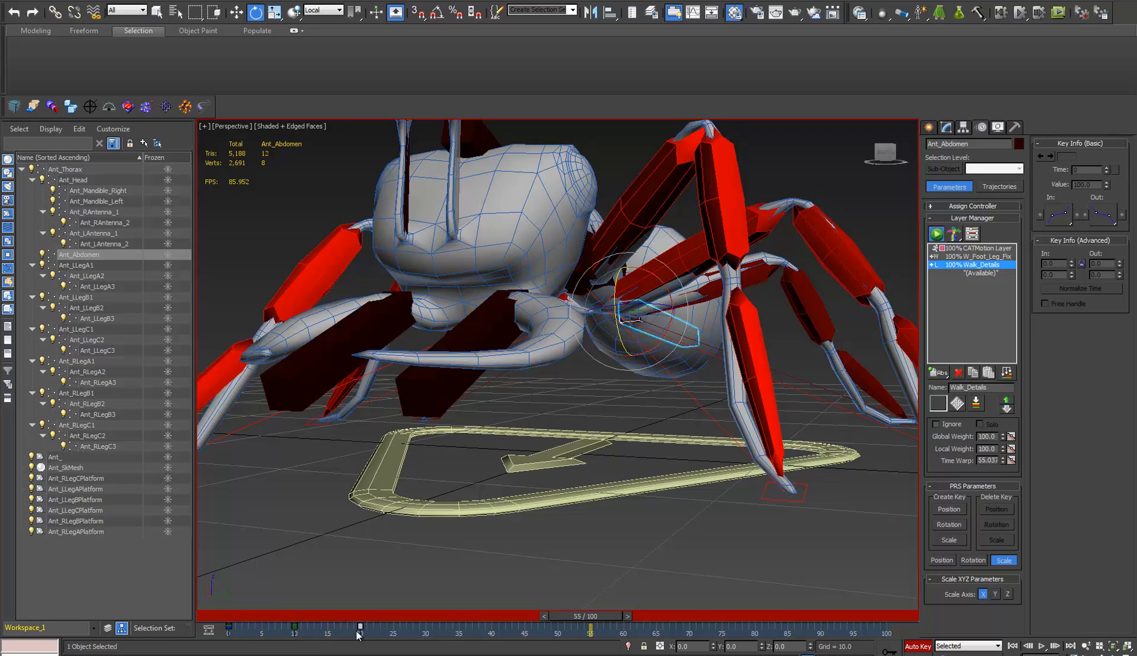
pyautogui.click(1042, 647)
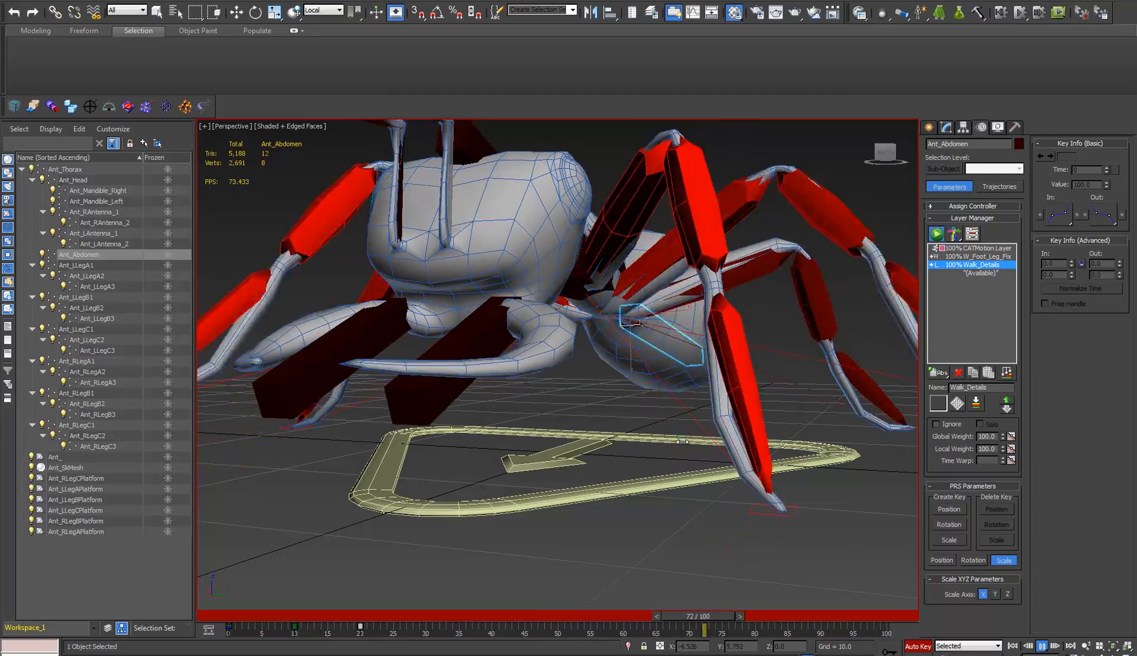
pyautogui.scroll(-5, 517, 485)
pyautogui.keyDown('alt'); pyautogui.moveTo(518, 485); pyautogui.dragTo(539, 454, button='middle'); pyautogui.keyUp('alt')
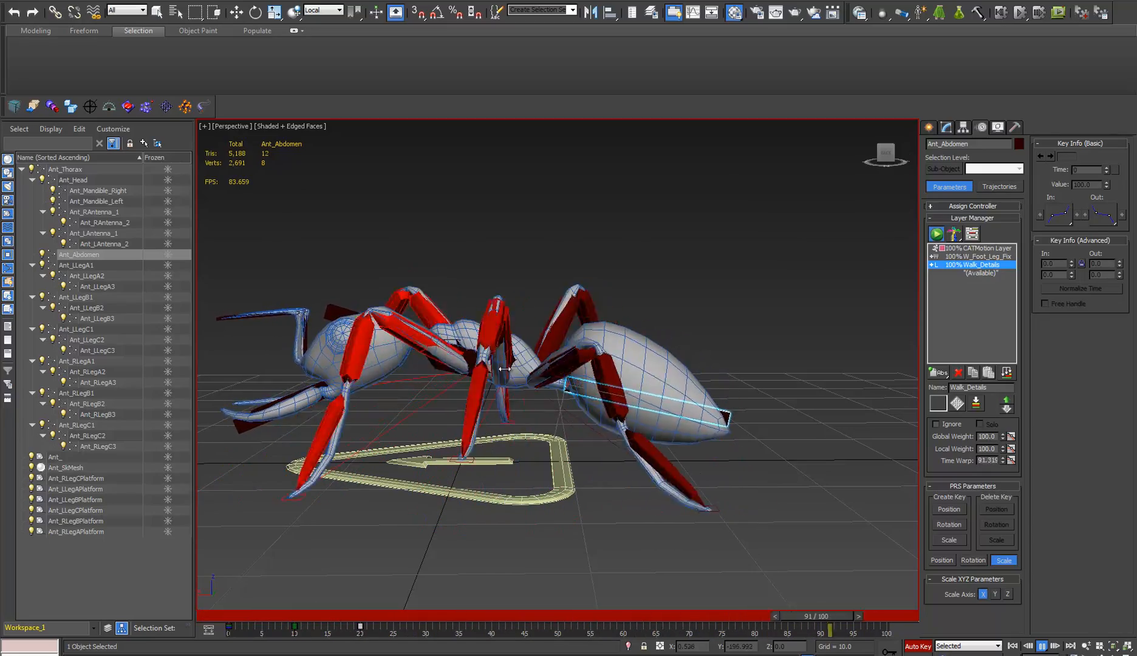
pyautogui.keyDown('alt'); pyautogui.moveTo(522, 382); pyautogui.dragTo(550, 384, button='middle'); pyautogui.keyUp('alt')
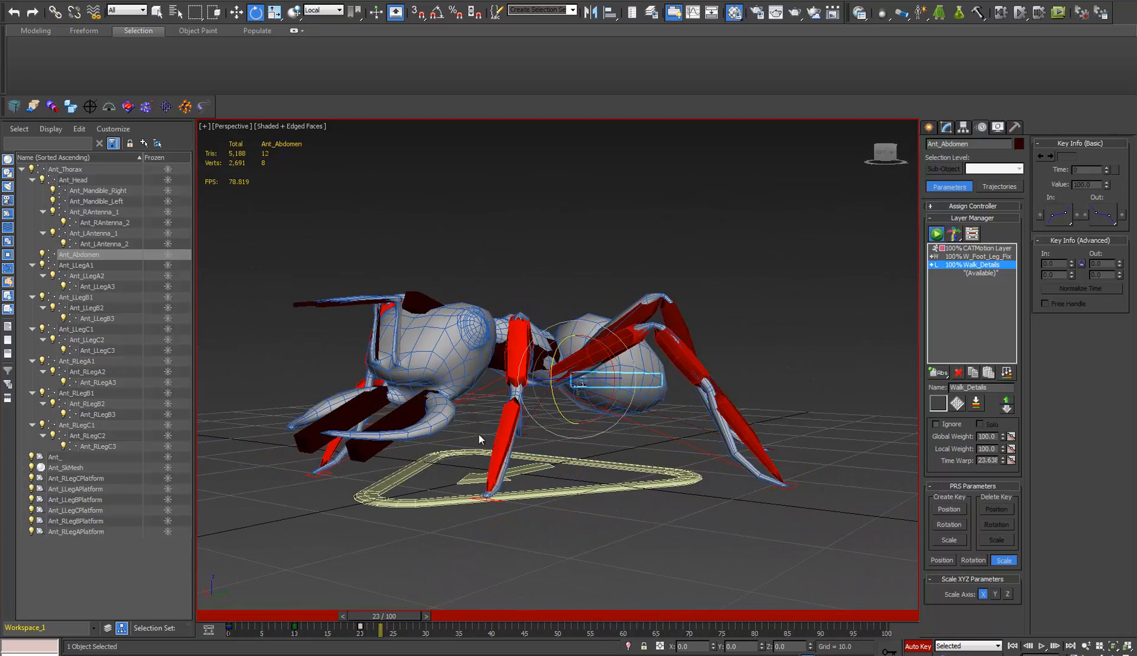
pyautogui.click(1042, 645)
# - Select both mandible bones and set matching keys for them at frames 0, 10 and 20
pyautogui.press('e')
pyautogui.click(505, 421)
pyautogui.keyDown('ctrl'); pyautogui.click(476, 418); pyautogui.keyUp('ctrl')
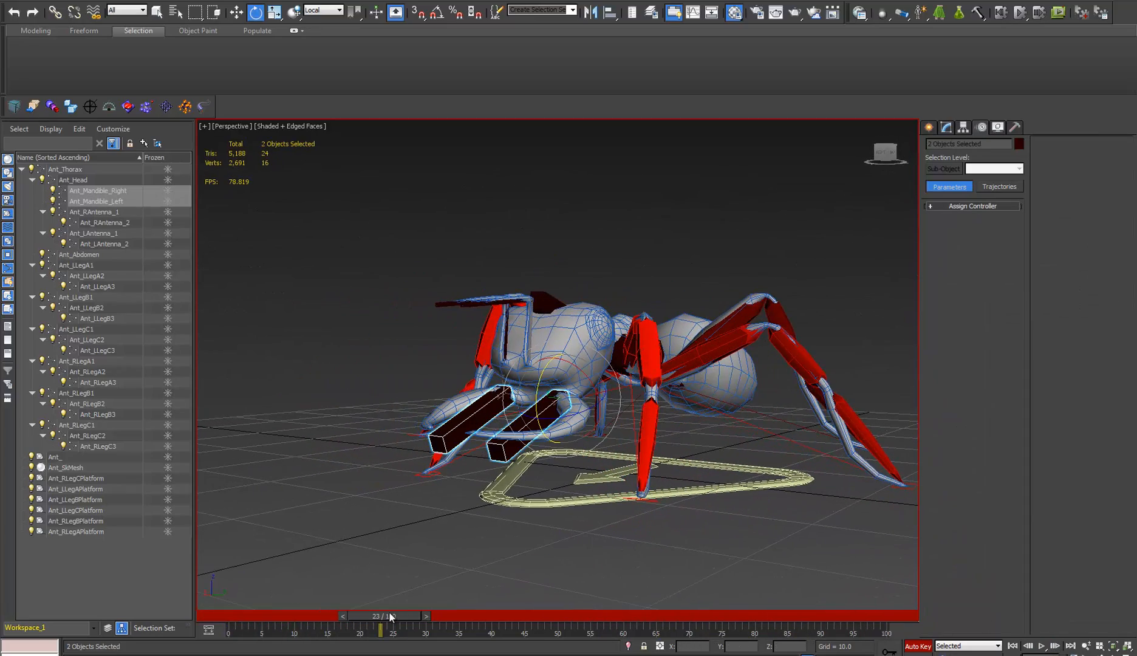
pyautogui.moveTo(406, 612); pyautogui.dragTo(252, 619)
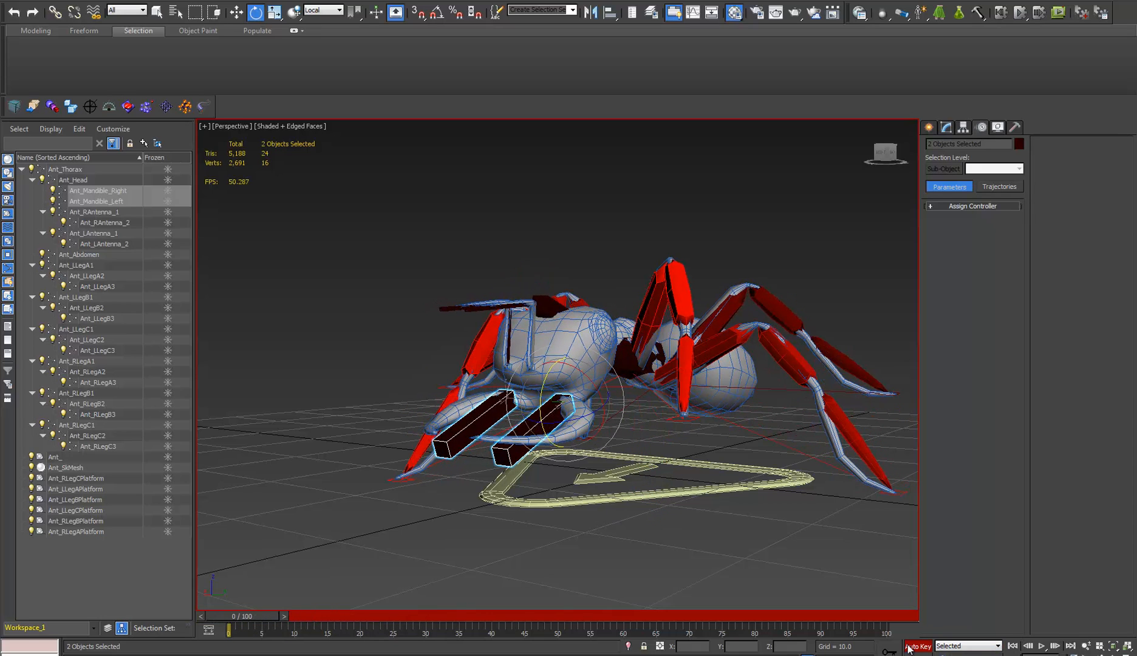
pyautogui.moveTo(262, 613); pyautogui.dragTo(387, 616)
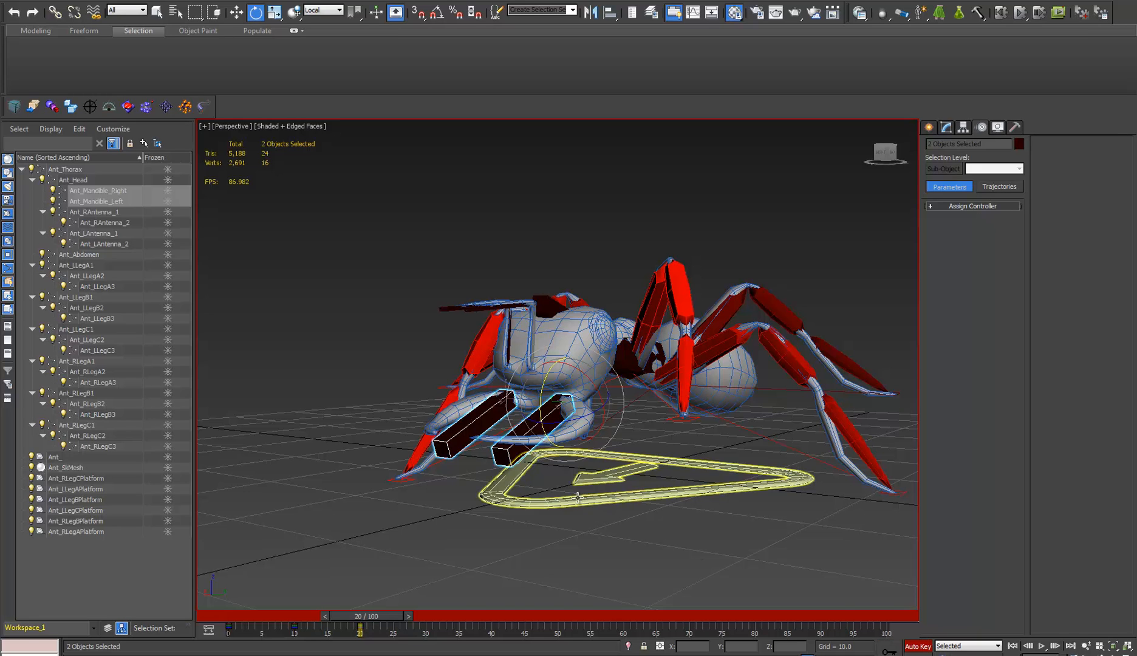
pyautogui.moveTo(565, 510); pyautogui.dragTo(626, 453, button='middle')
# - Rotate the two mandibles inward at frame 5 so that they close
pyautogui.moveTo(368, 616); pyautogui.dragTo(276, 617)
pyautogui.press('e')
pyautogui.keyDown('alt'); pyautogui.moveTo(401, 419); pyautogui.dragTo(526, 508, button='middle'); pyautogui.keyUp('alt')
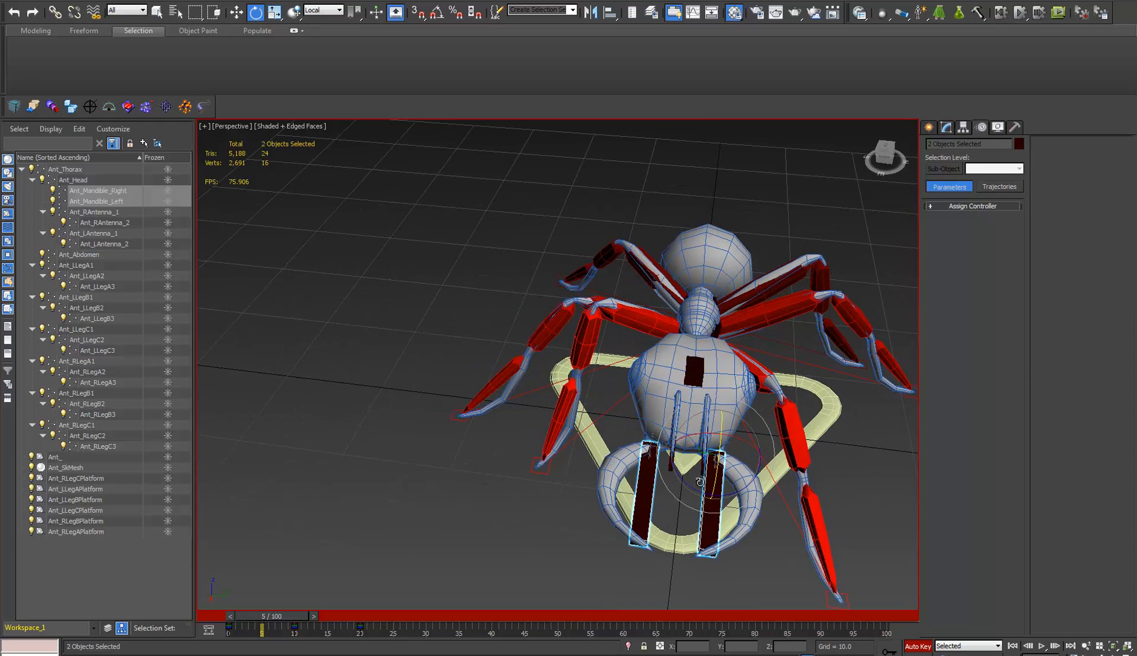
pyautogui.moveTo(701, 483); pyautogui.dragTo(669, 481, button='middle')
pyautogui.moveTo(696, 494); pyautogui.dragTo(684, 495)
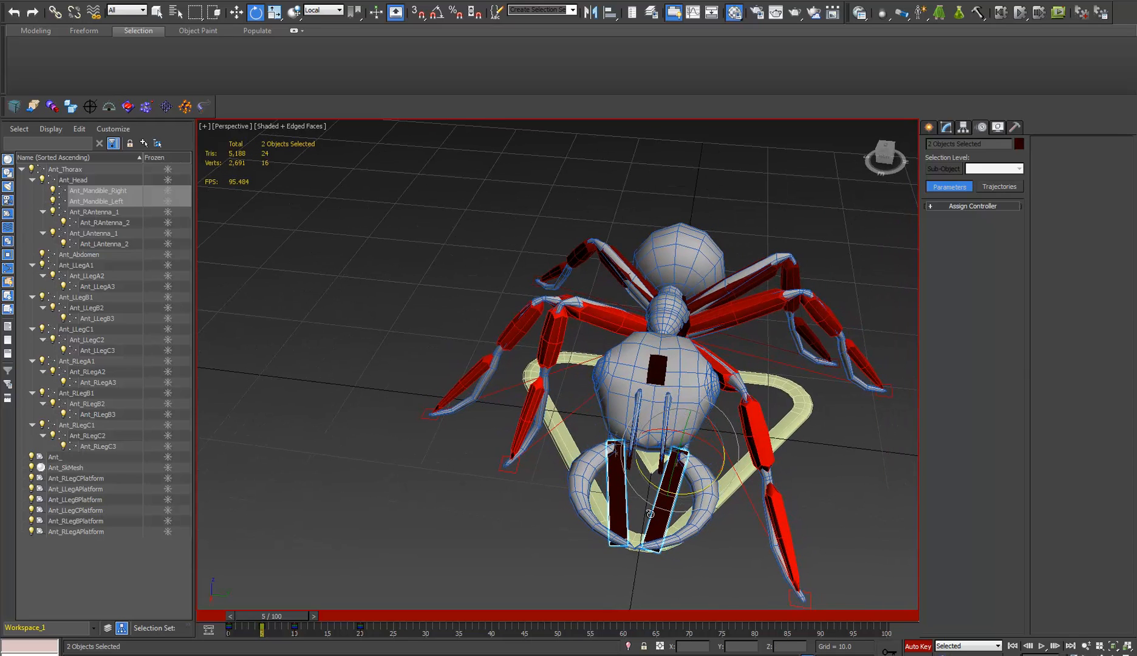
# - Adjust the mandibles' rotation at frame 10, rotate them inward at frame 15, and scrub through the opening-and-closing motion
pyautogui.moveTo(285, 616); pyautogui.dragTo(317, 614)
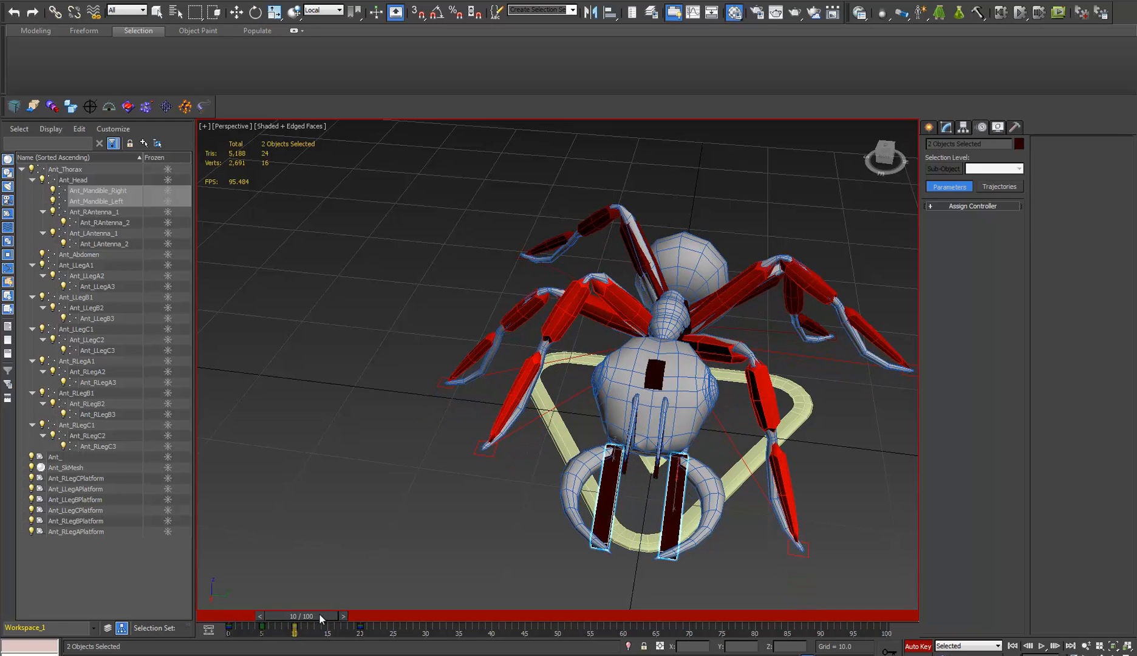
pyautogui.press('e')
pyautogui.moveTo(708, 489); pyautogui.dragTo(685, 524)
pyautogui.moveTo(309, 612); pyautogui.dragTo(343, 613)
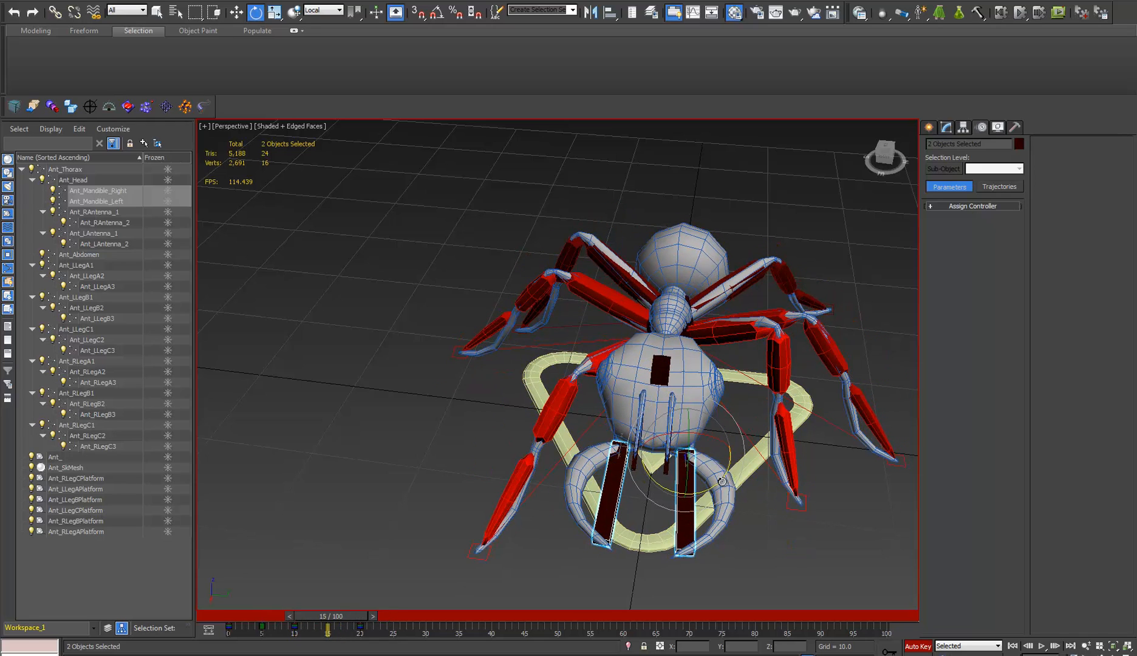
pyautogui.moveTo(719, 484); pyautogui.dragTo(708, 494)
pyautogui.keyDown('alt'); pyautogui.moveTo(708, 493); pyautogui.dragTo(601, 515, button='middle'); pyautogui.keyUp('alt')
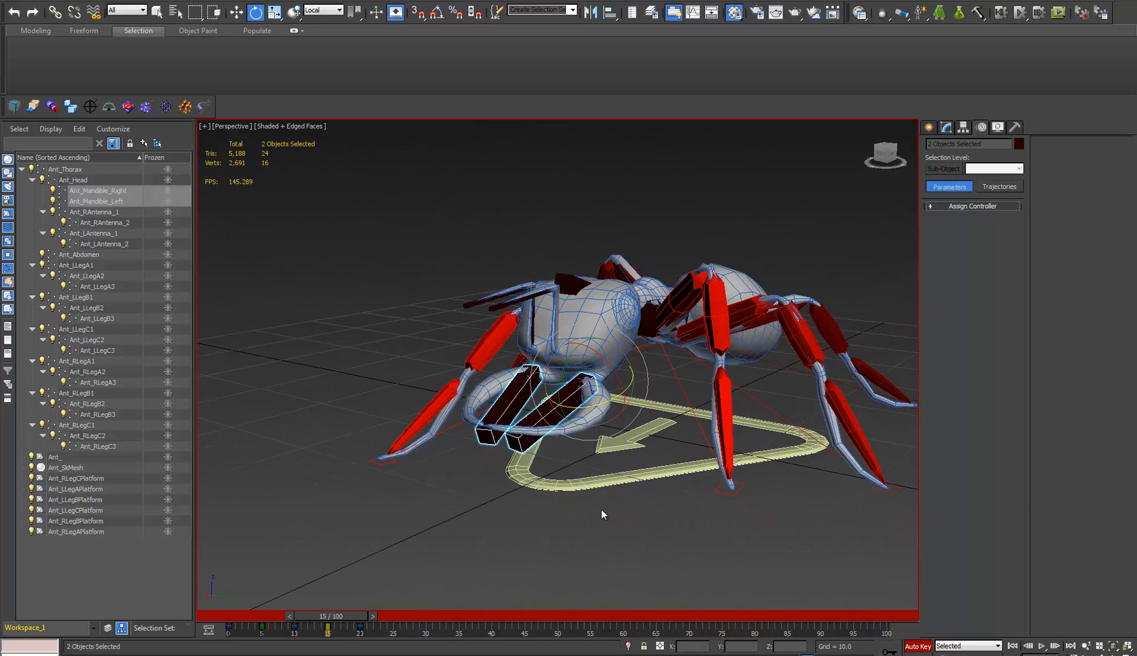
pyautogui.moveTo(355, 620); pyautogui.dragTo(214, 640)
pyautogui.press('e')
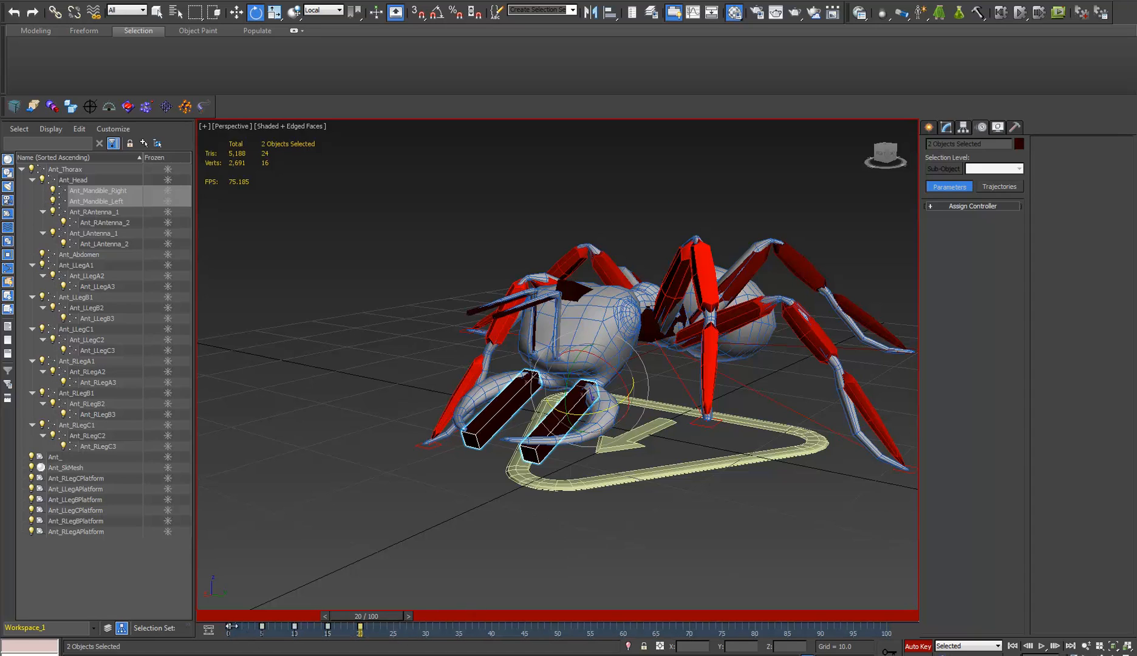
# - Copy the two mandibles' five keys to frames 50 through 70 and play back the mandible motion
pyautogui.moveTo(524, 631); pyautogui.dragTo(593, 629)
pyautogui.click(1042, 646)
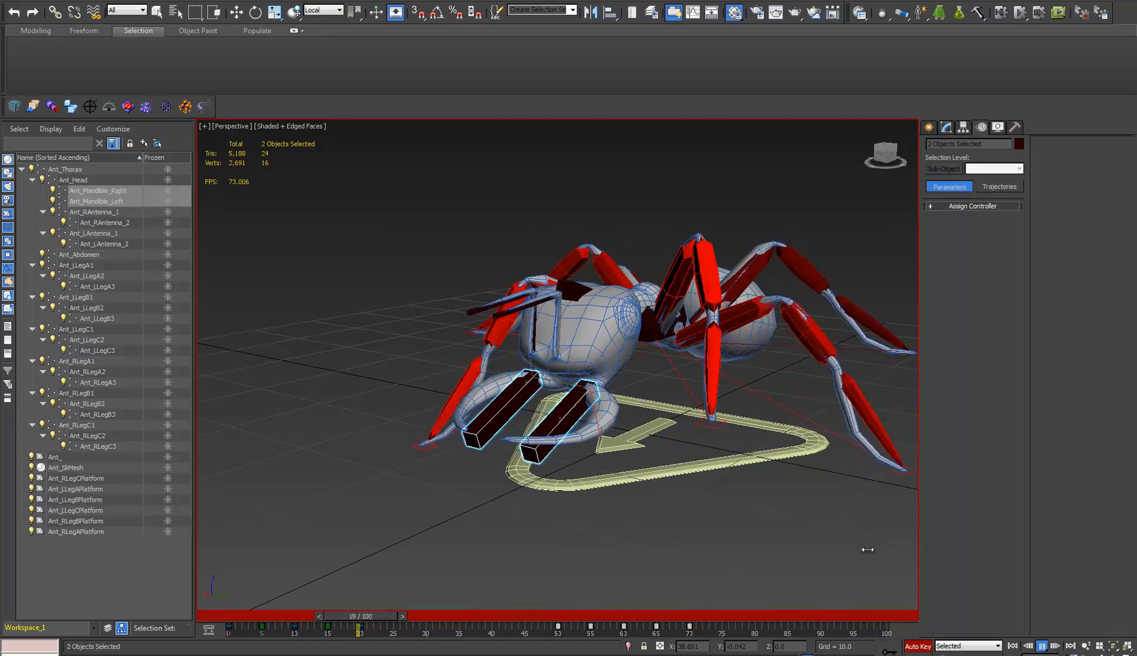
pyautogui.press('/')
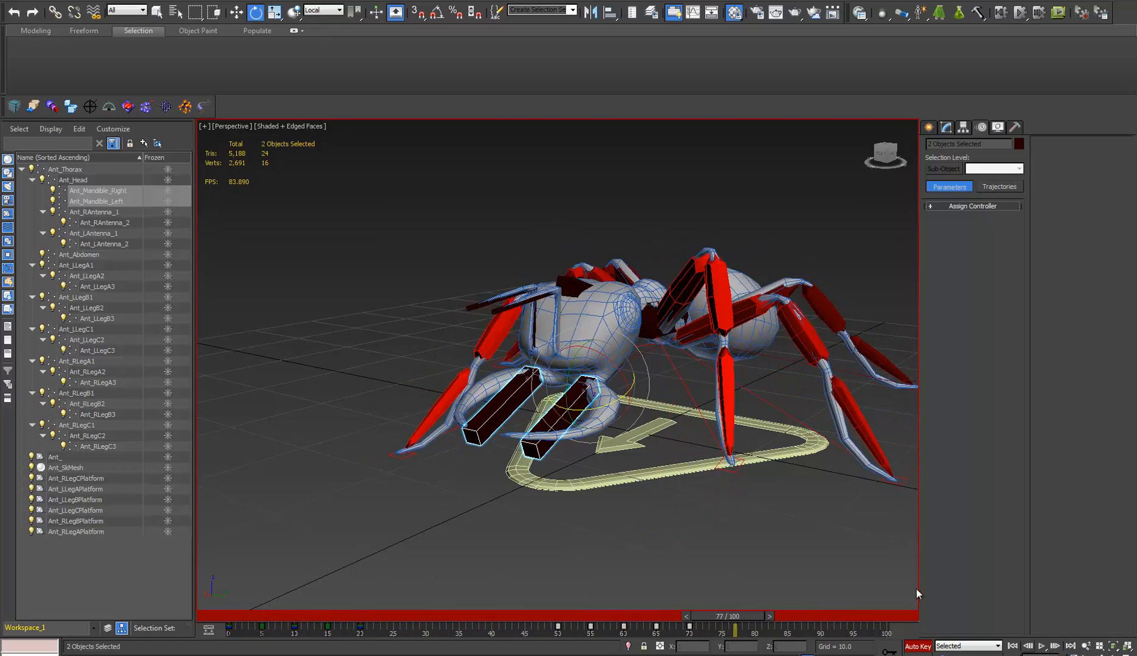
# - Select both segments of the left and right antennae and set matching keys for them at frames 0 and 10
pyautogui.press('e')
pyautogui.moveTo(627, 444)
pyautogui.keyDown('alt'); pyautogui.mouseDown(button='middle')
pyautogui.moveTo(618, 502)
pyautogui.moveTo(611, 442)
pyautogui.mouseUp(button='middle'); pyautogui.keyUp('alt')
pyautogui.scroll(3, 543, 346)
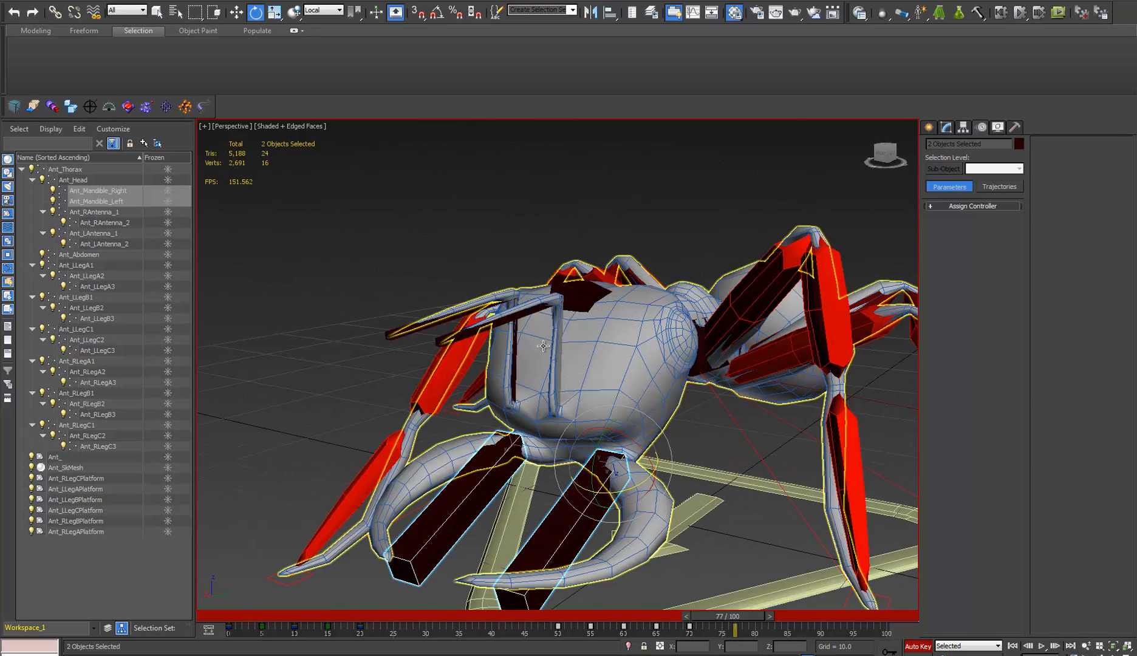
pyautogui.click(559, 384)
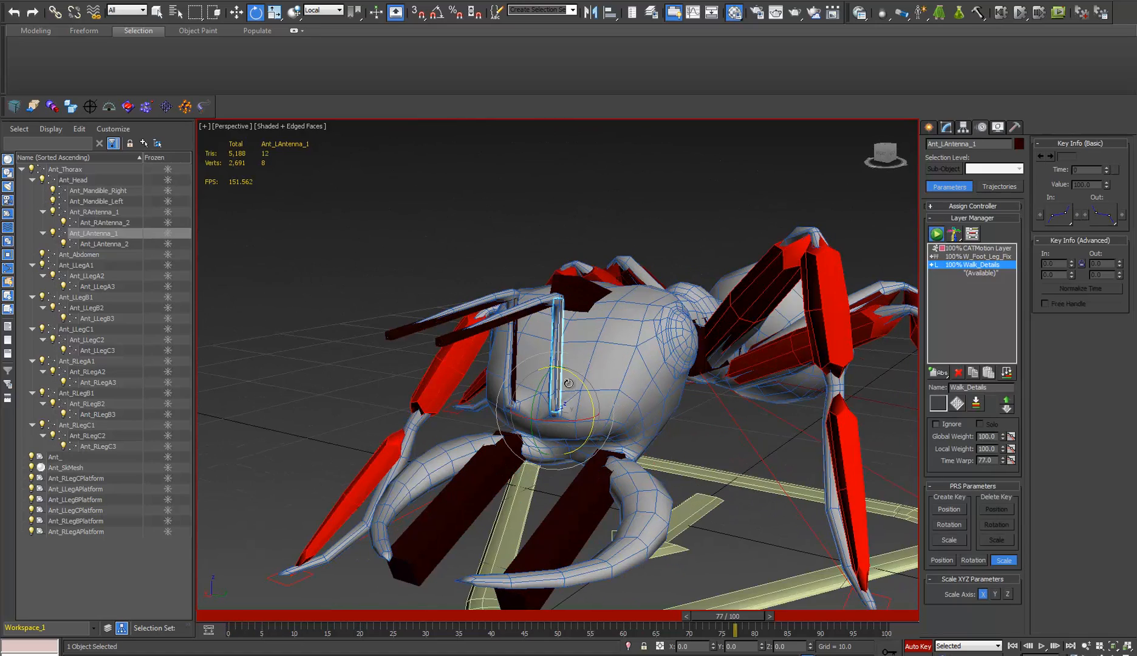
pyautogui.doubleClick(568, 384)
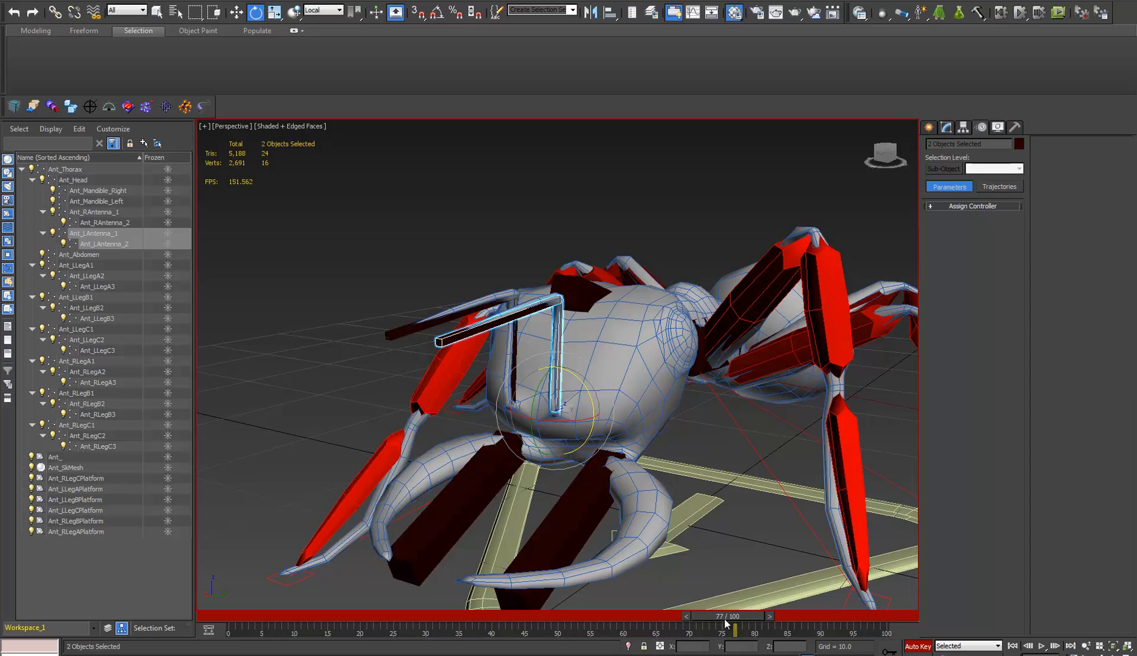
pyautogui.moveTo(725, 619); pyautogui.dragTo(177, 604)
pyautogui.press('e')
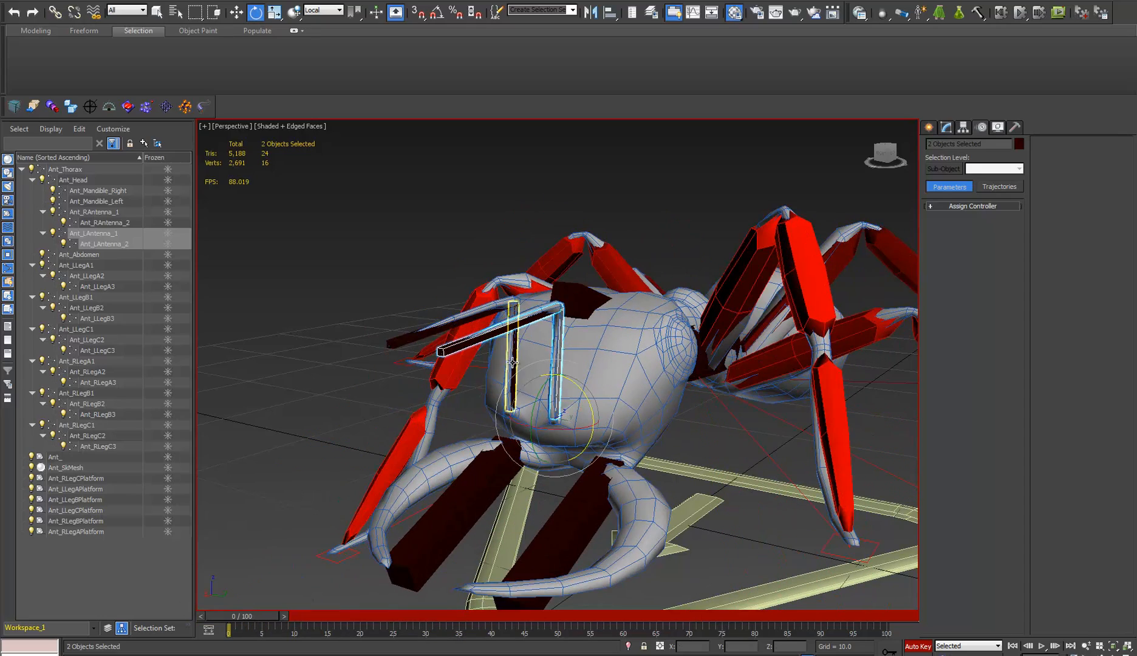
pyautogui.keyDown('ctrl'); pyautogui.click(440, 331); pyautogui.keyUp('ctrl')
pyautogui.keyDown('ctrl'); pyautogui.click(440, 331); pyautogui.keyUp('ctrl')
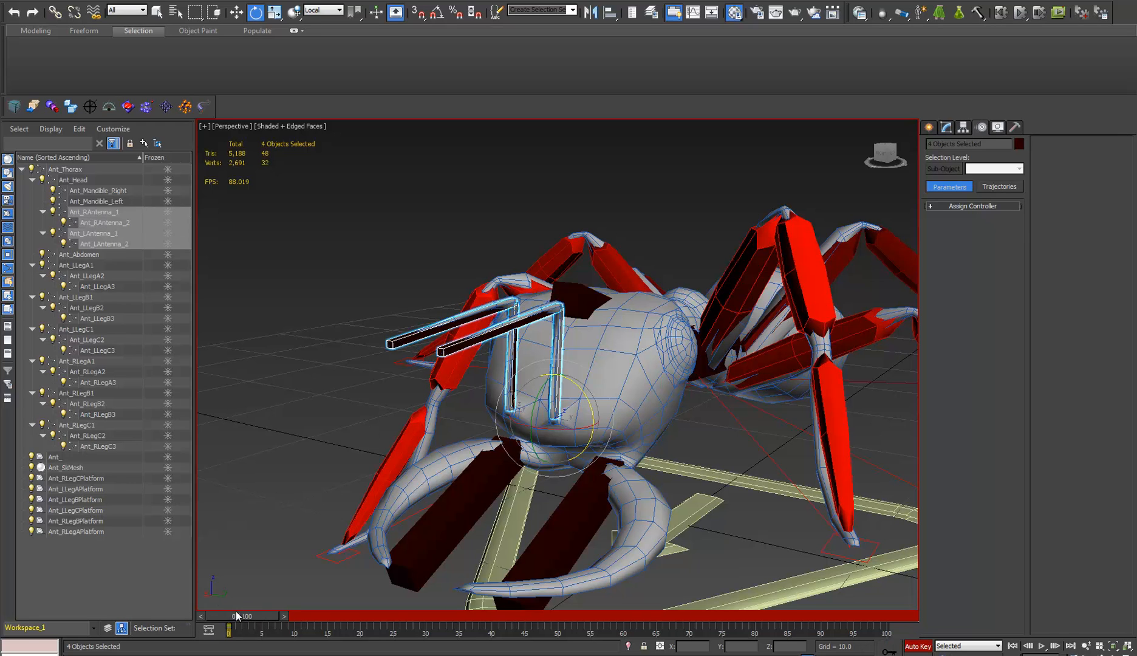
pyautogui.moveTo(235, 612); pyautogui.dragTo(288, 616)
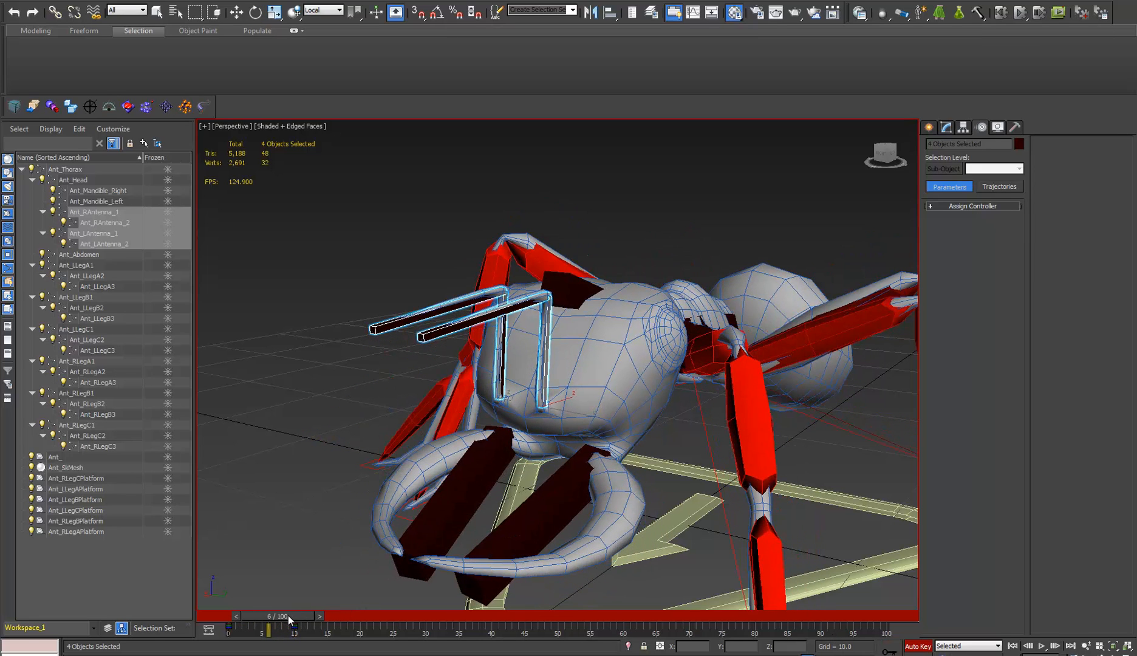
# - Rotate all four antenna bones downward about 12 degrees on their local Y axis at frame 5
pyautogui.keyDown('alt'); pyautogui.moveTo(443, 432); pyautogui.dragTo(492, 366, button='middle'); pyautogui.keyUp('alt')
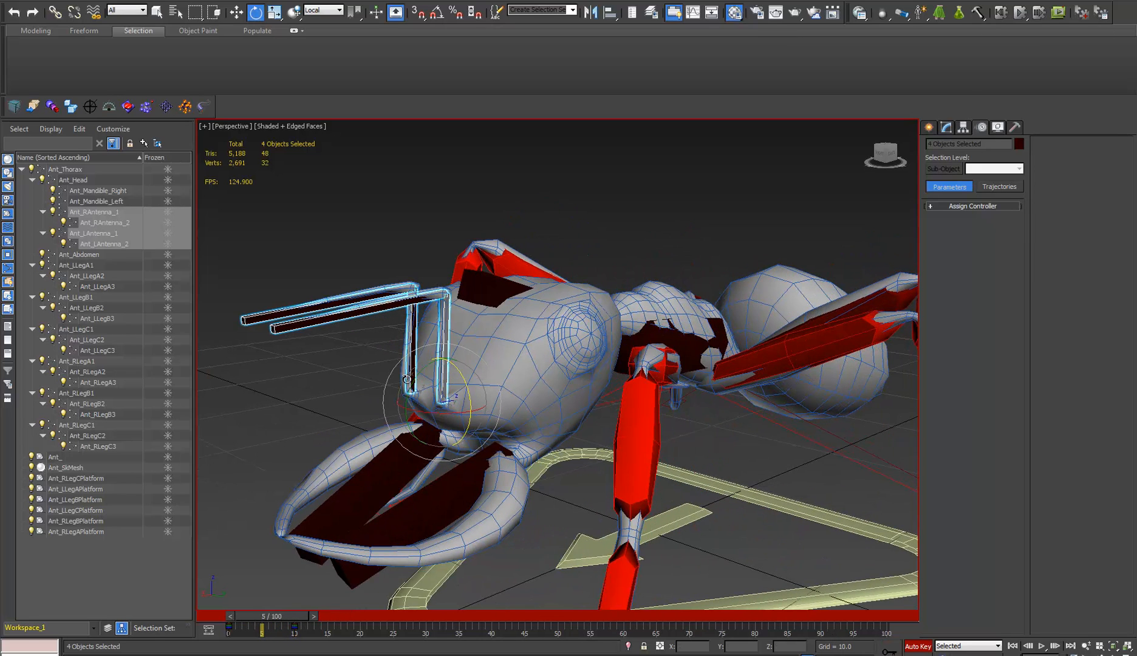
pyautogui.moveTo(413, 381); pyautogui.dragTo(416, 398)
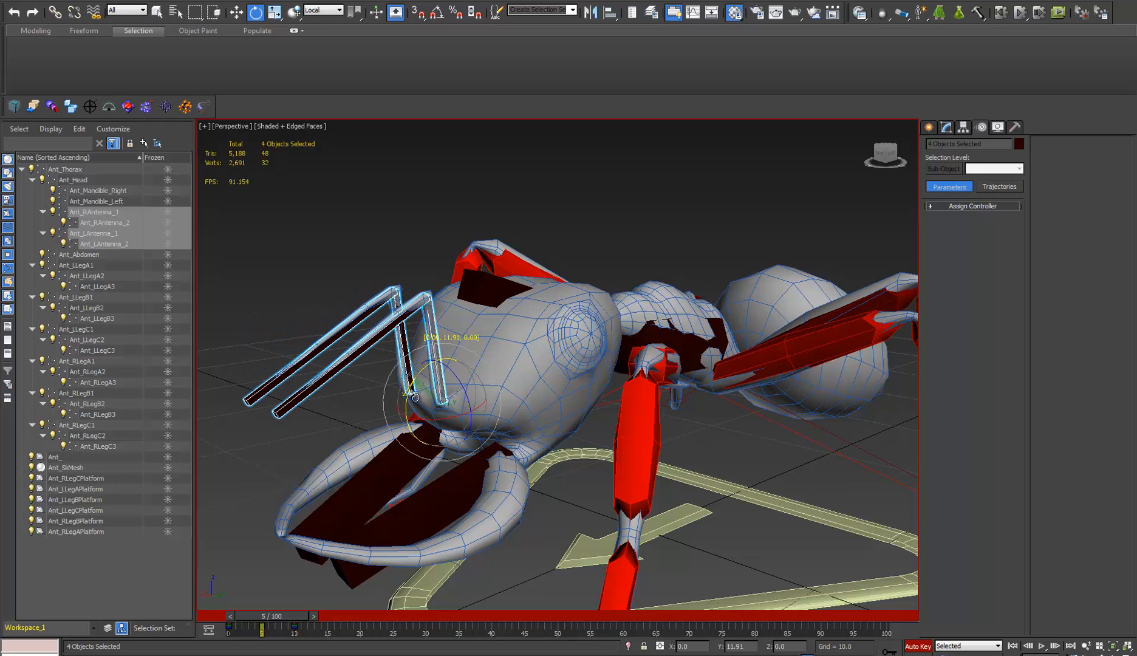
pyautogui.keyDown('alt'); pyautogui.moveTo(425, 391); pyautogui.dragTo(452, 360, button='middle'); pyautogui.keyUp('alt')
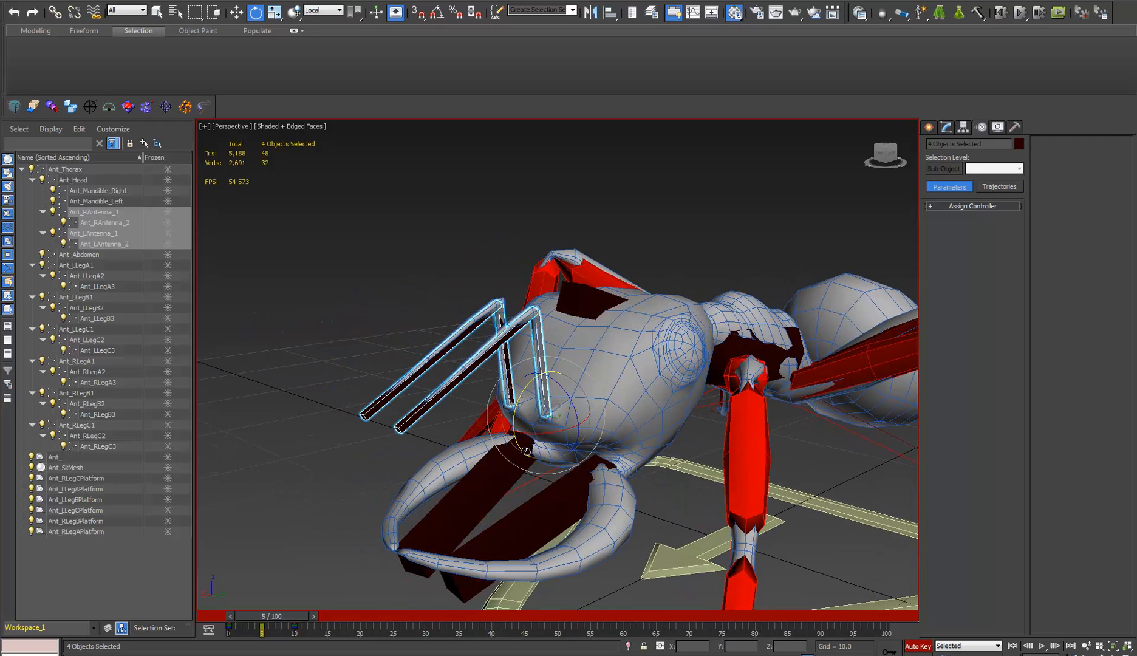
# - Open the antenna bones' animation in the Curve Editor and make their curves repeat before and after the keyed range
pyautogui.rightClick(696, 198)
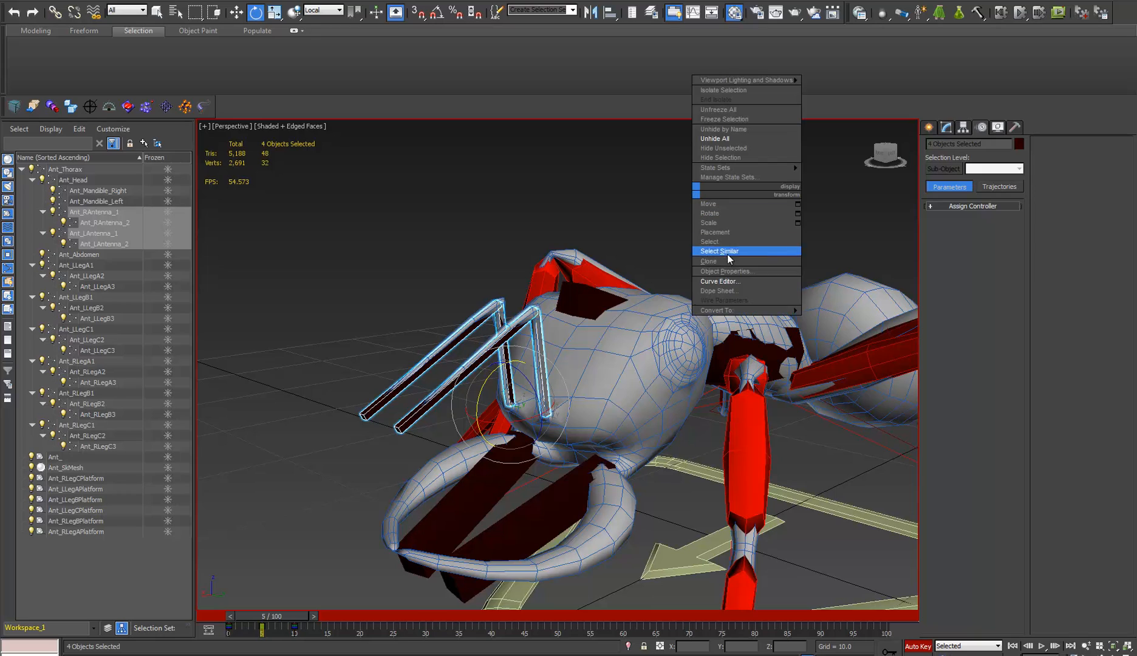
pyautogui.click(729, 290)
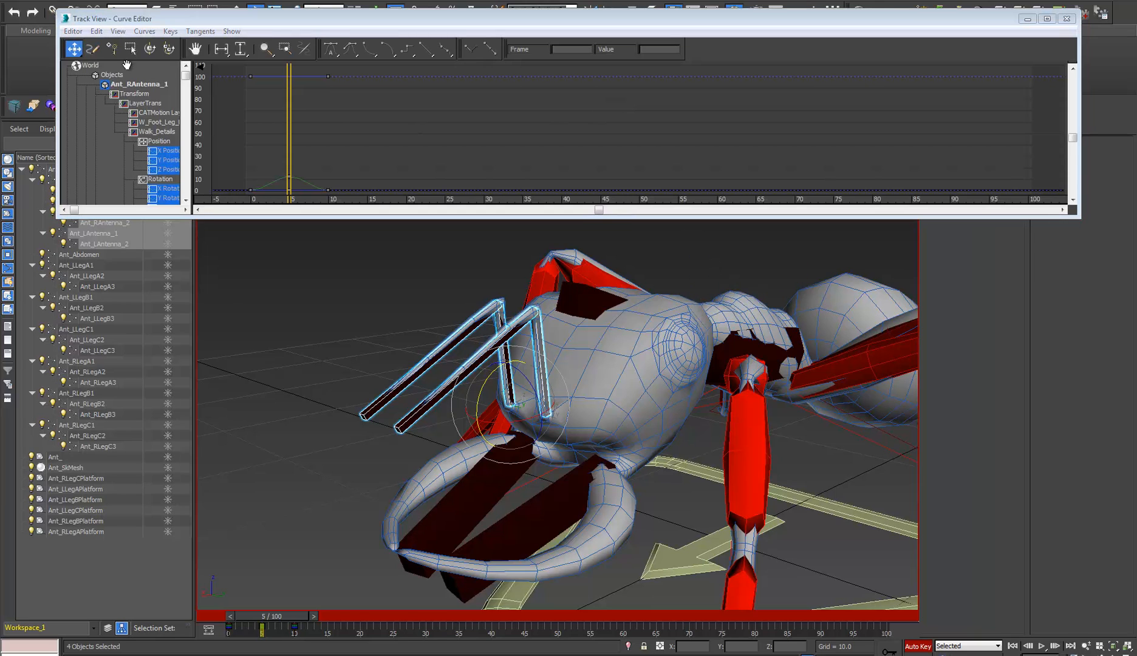
pyautogui.click(97, 31)
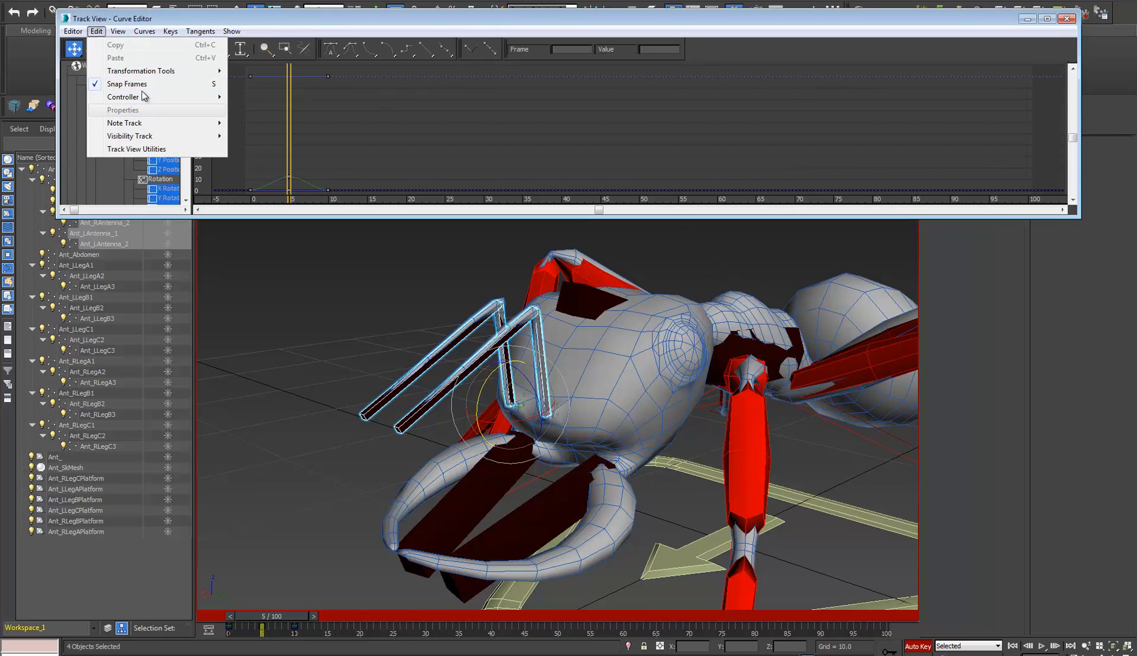
pyautogui.moveTo(145, 99)
pyautogui.click(262, 200)
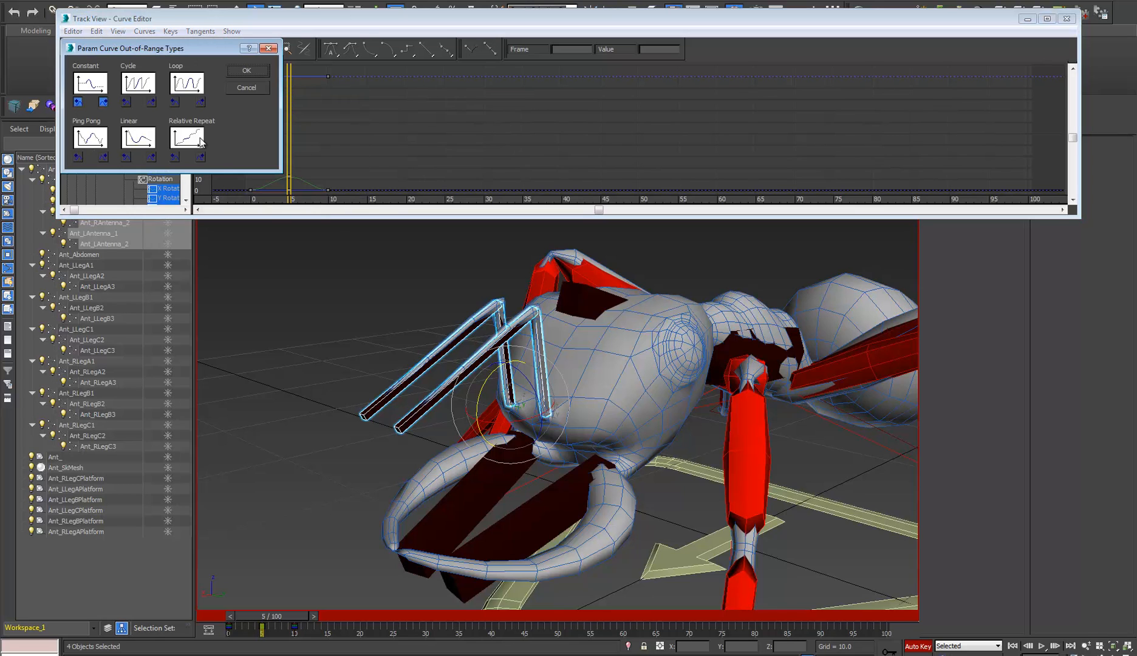
pyautogui.click(247, 70)
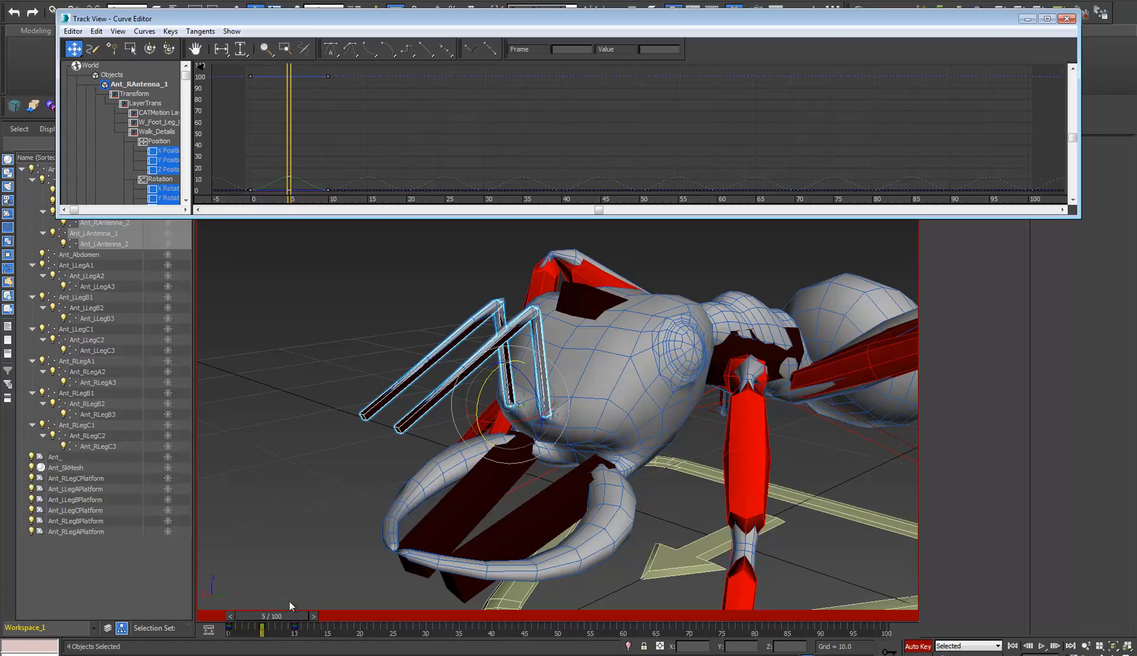
# - Select the two outer antenna segments and shift all their keys forward by 5 frames, to frames 5, 10 and 15
pyautogui.moveTo(287, 616); pyautogui.dragTo(230, 632)
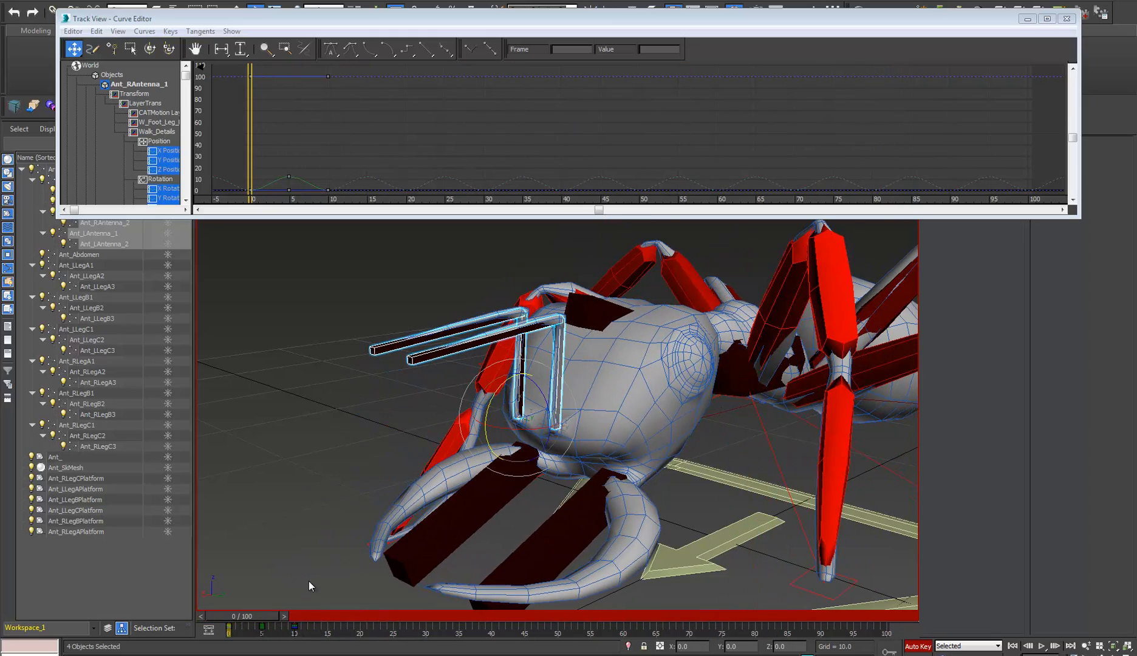
pyautogui.keyDown('alt'); pyautogui.moveTo(534, 362); pyautogui.dragTo(533, 368, button='middle'); pyautogui.keyUp('alt')
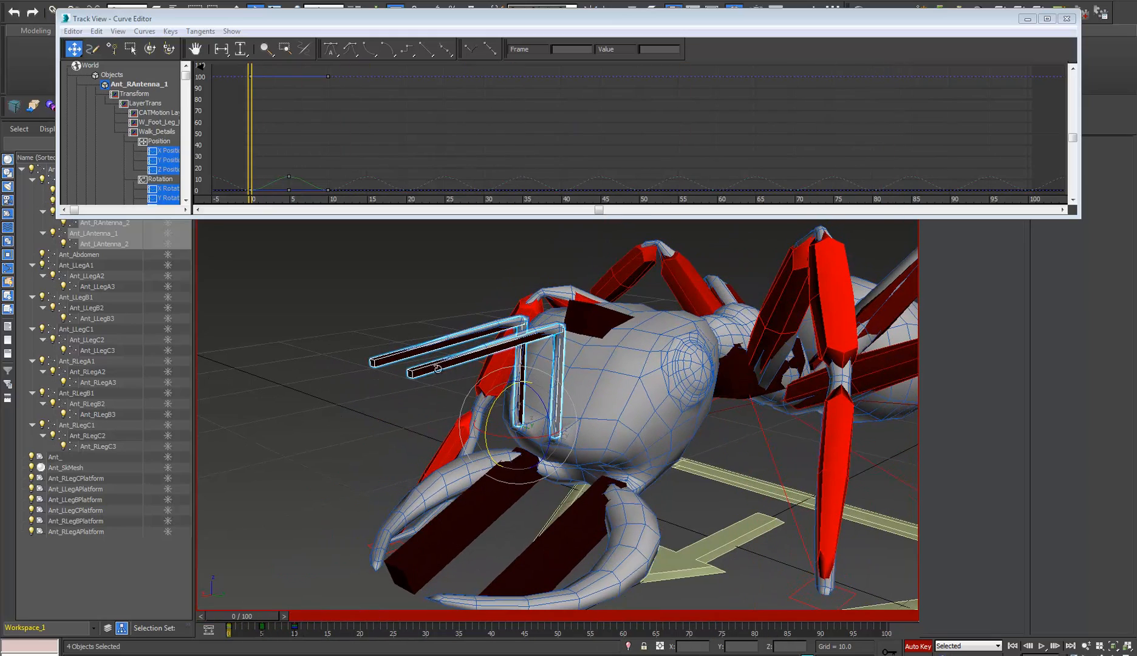
pyautogui.click(416, 370)
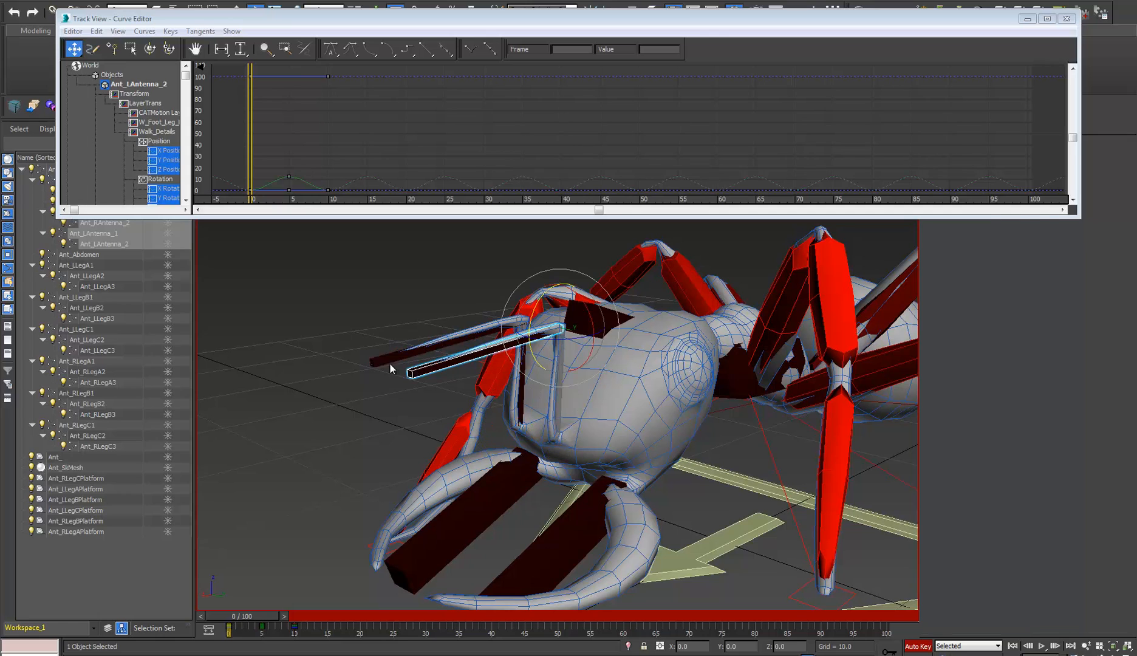
pyautogui.keyDown('ctrl'); pyautogui.click(377, 361); pyautogui.keyUp('ctrl')
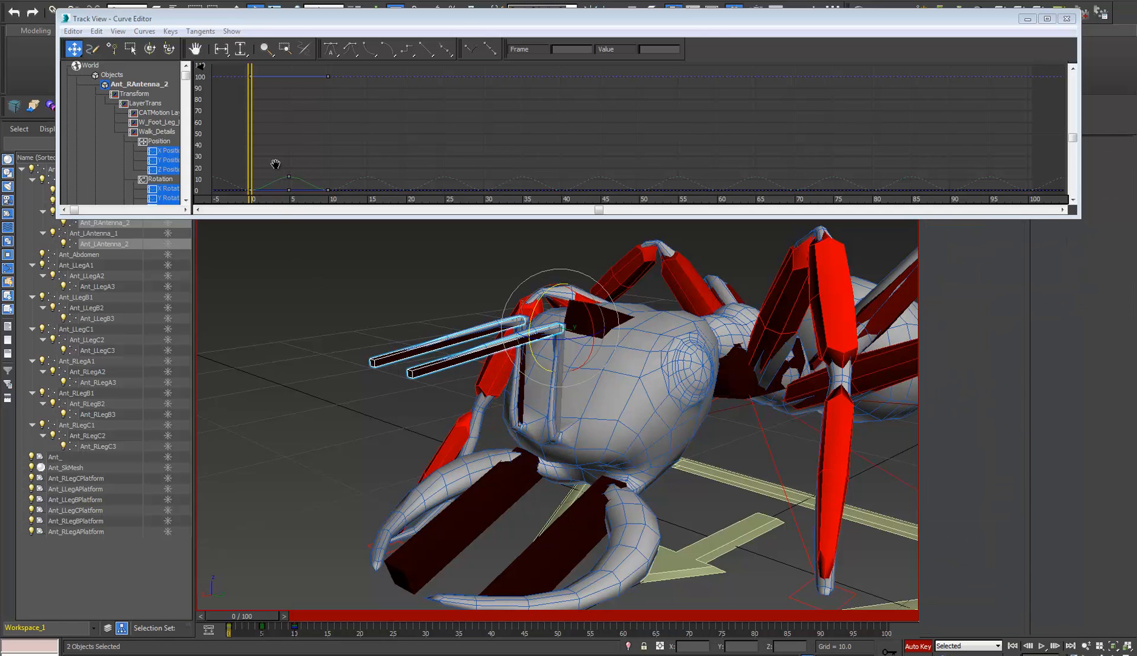
pyautogui.scroll(-1, 279, 164)
pyautogui.moveTo(249, 193); pyautogui.dragTo(368, 70)
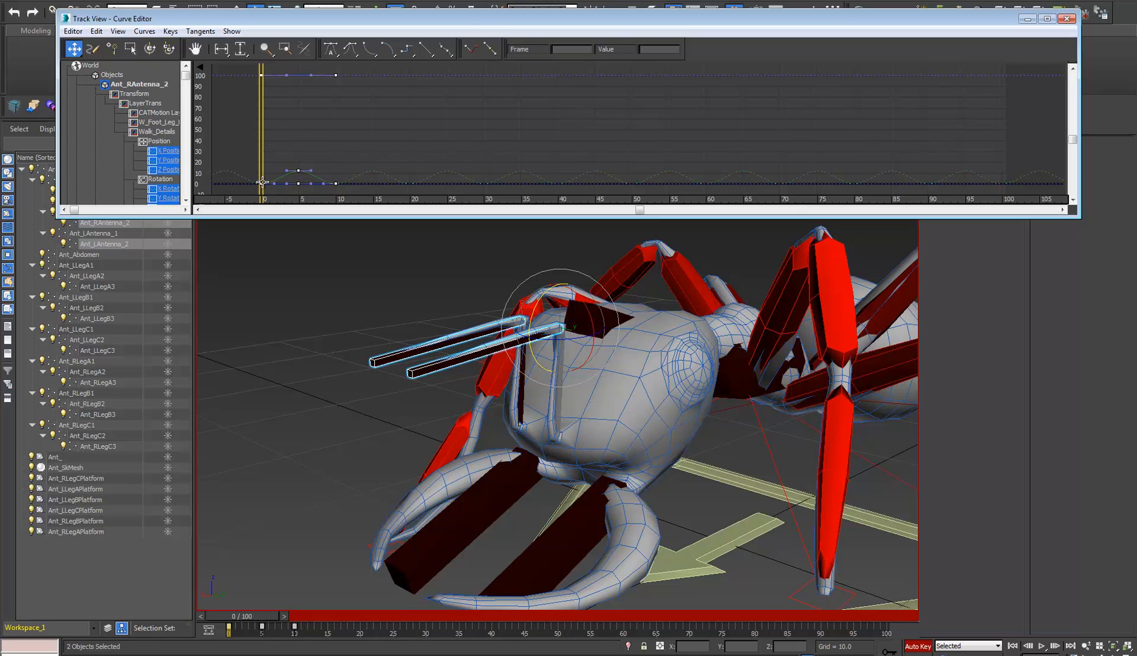
pyautogui.moveTo(267, 187); pyautogui.dragTo(304, 186)
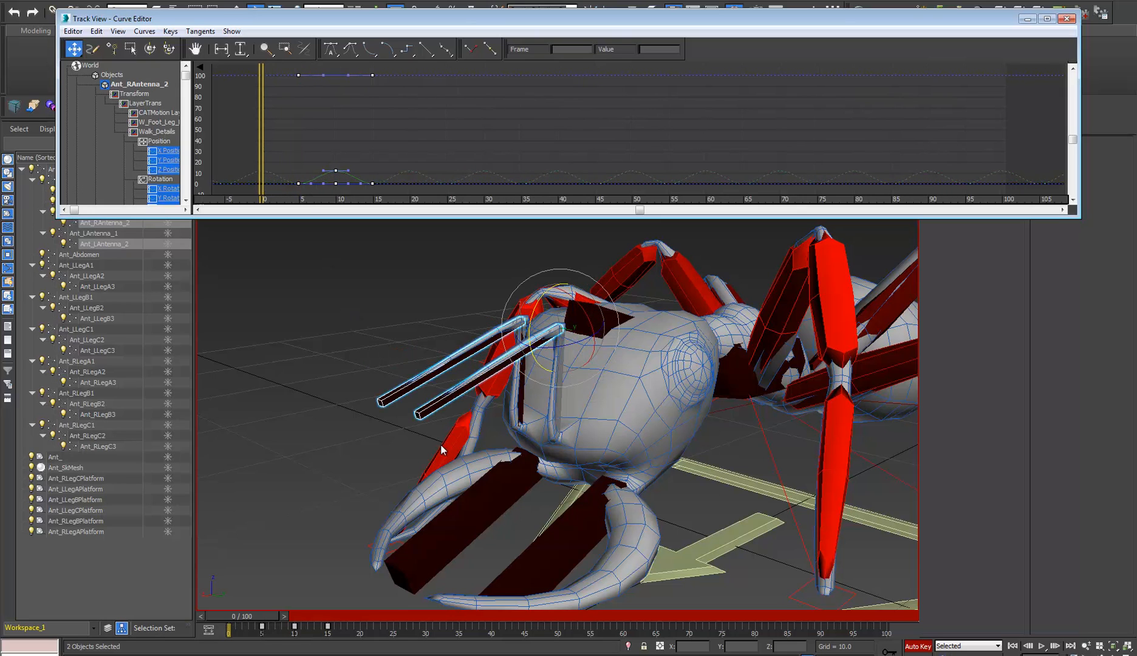
# - Select both segments of the right antenna, offset all their keys forward by 10 frames, and play the animation
pyautogui.moveTo(268, 620)
pyautogui.mouseDown()
pyautogui.moveTo(495, 632)
pyautogui.moveTo(265, 630)
pyautogui.mouseUp()
pyautogui.press('e')
pyautogui.click(423, 359)
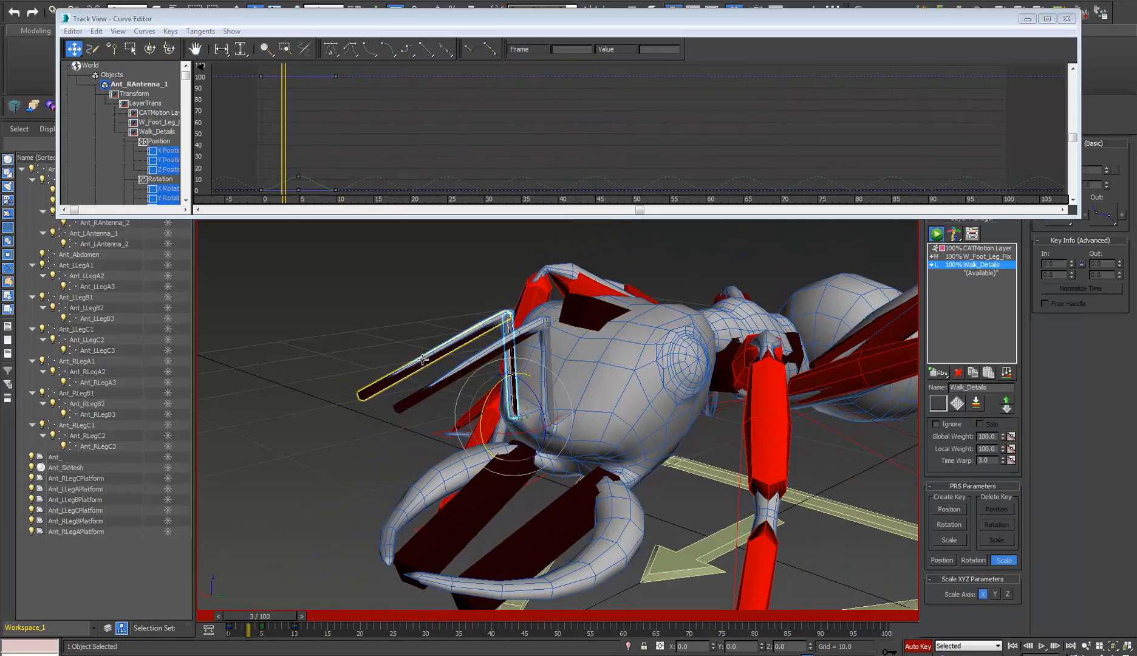
pyautogui.keyDown('ctrl'); pyautogui.click(391, 381); pyautogui.keyUp('ctrl')
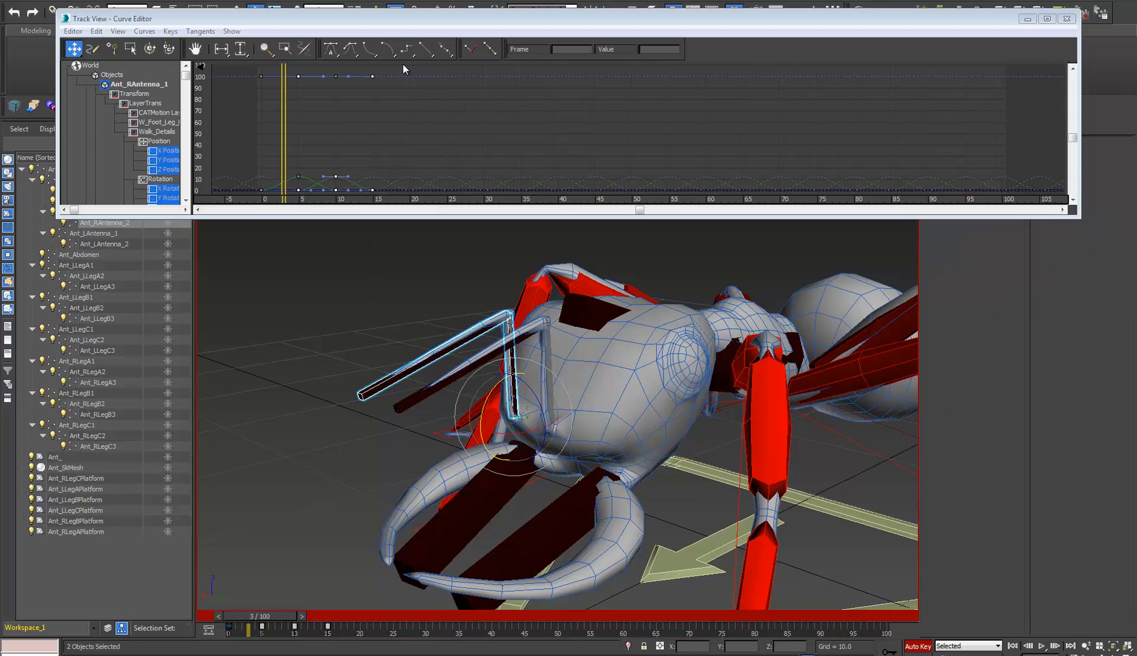
pyautogui.moveTo(403, 69)
pyautogui.mouseDown()
pyautogui.moveTo(303, 180)
pyautogui.moveTo(232, 195)
pyautogui.moveTo(335, 194)
pyautogui.moveTo(340, 121)
pyautogui.mouseUp()
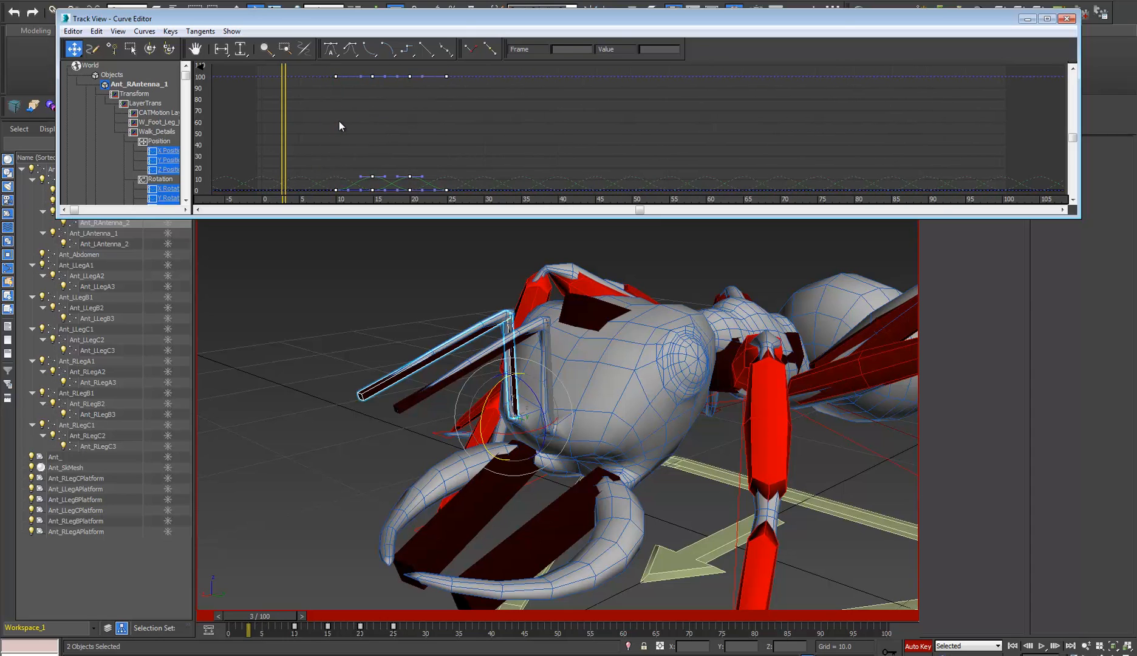
pyautogui.hotkey('ctrl', 'z')
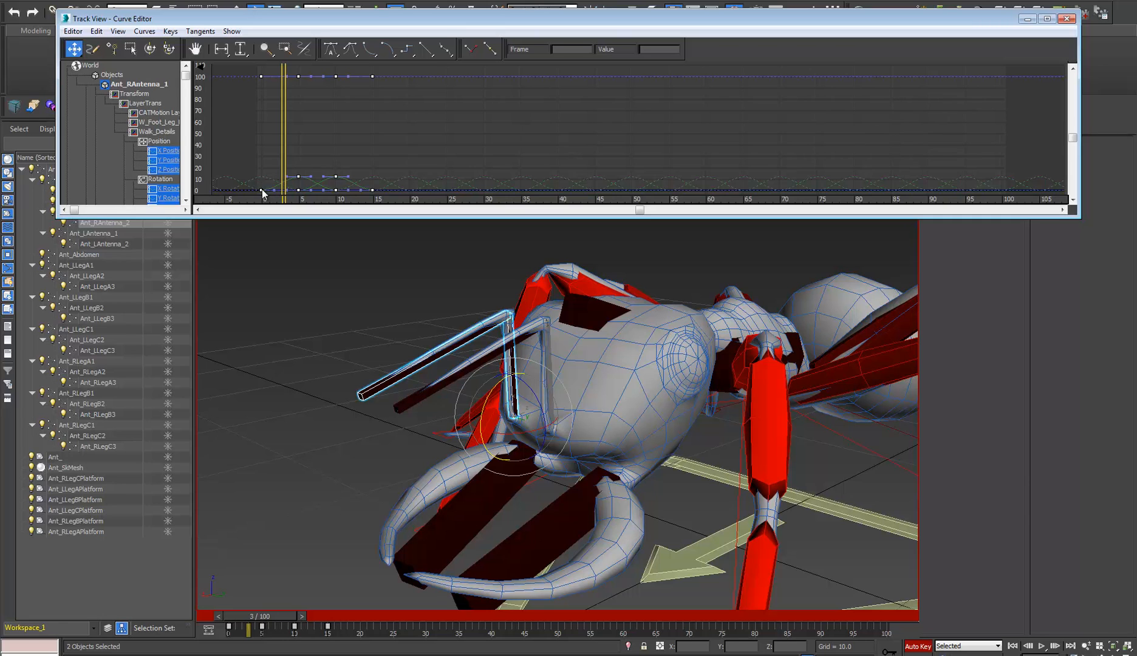
pyautogui.moveTo(262, 190); pyautogui.dragTo(335, 159)
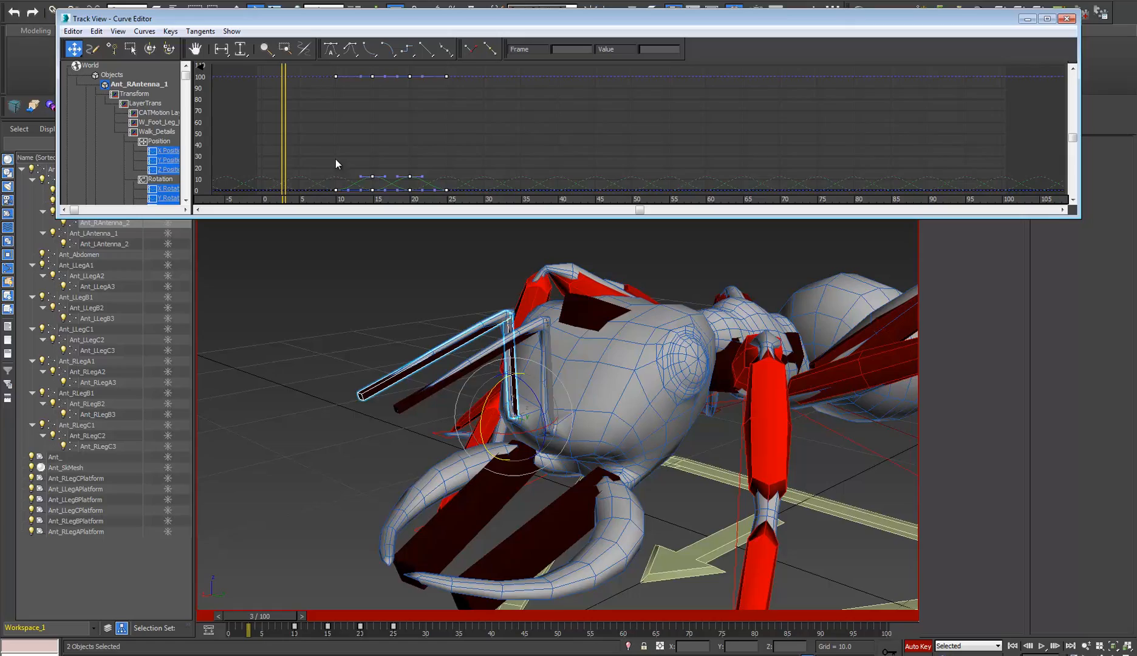
pyautogui.click(1042, 647)
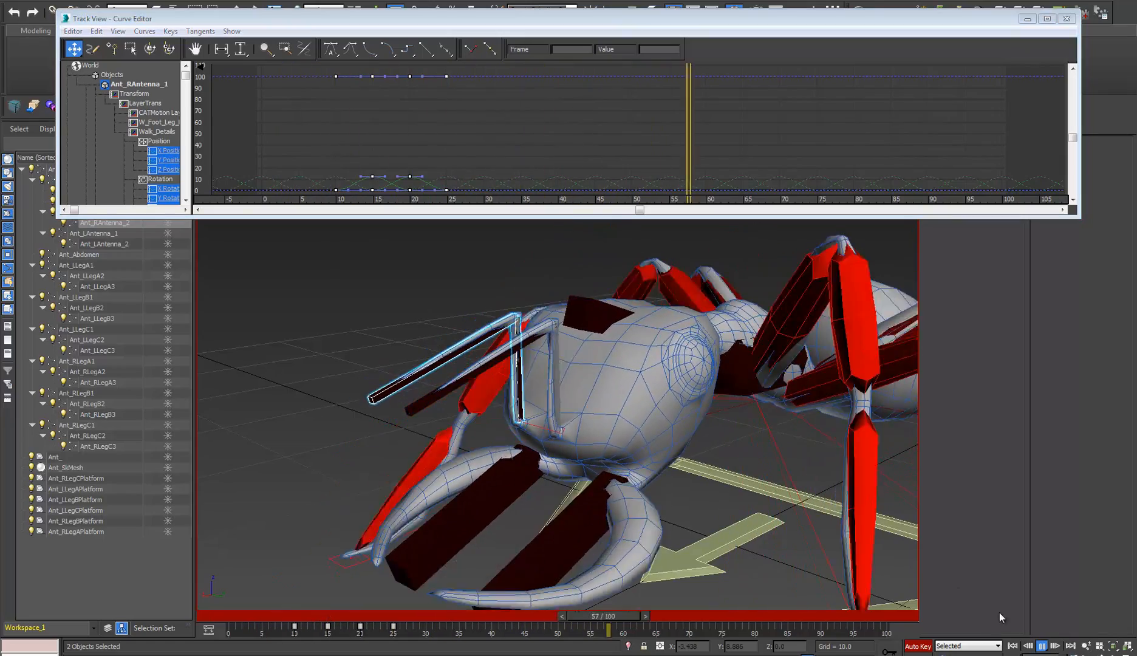
pyautogui.click(1043, 647)
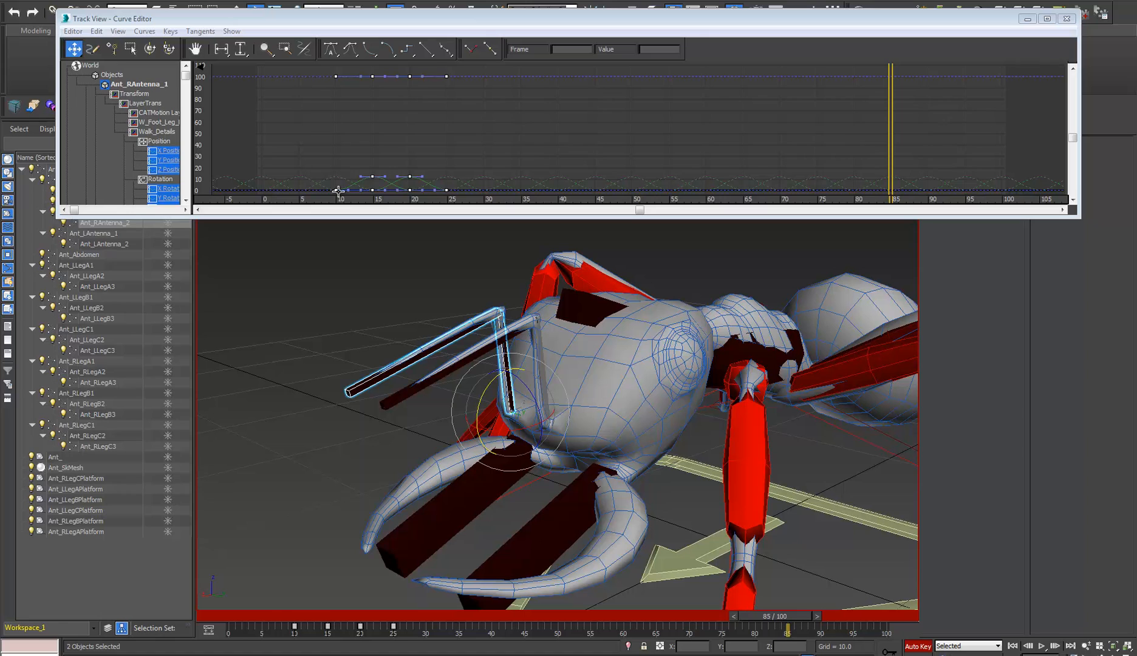
# - Move the right antenna's keys back by 5 frames so they start at frame 5, and play the walk from the side
pyautogui.moveTo(336, 191); pyautogui.dragTo(298, 192)
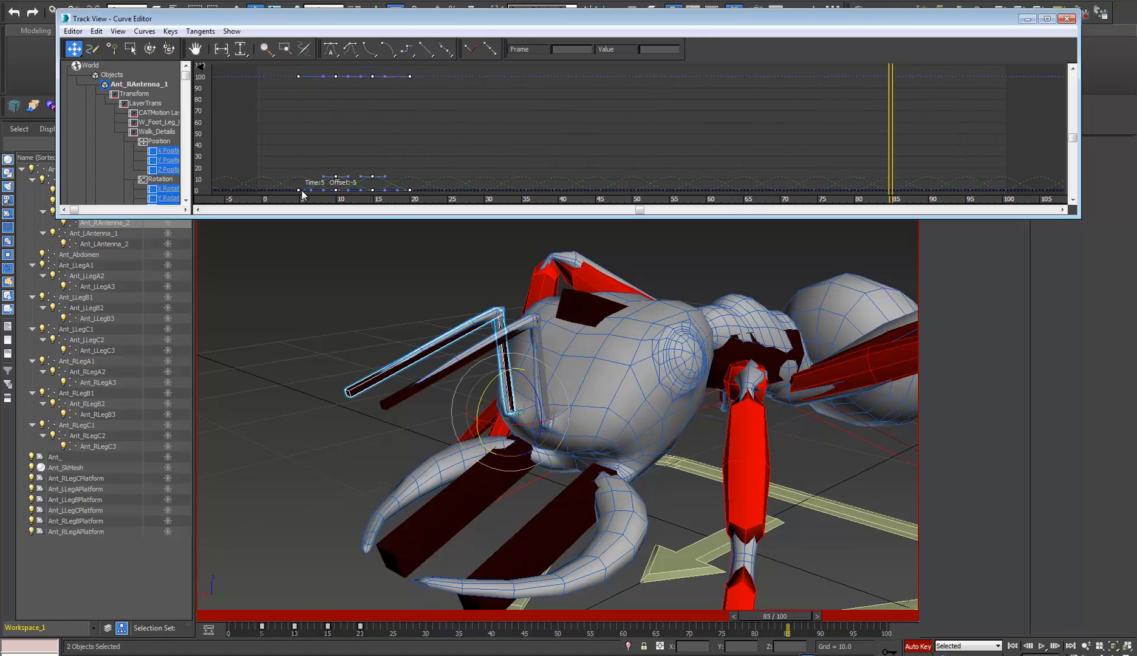
pyautogui.click(1042, 646)
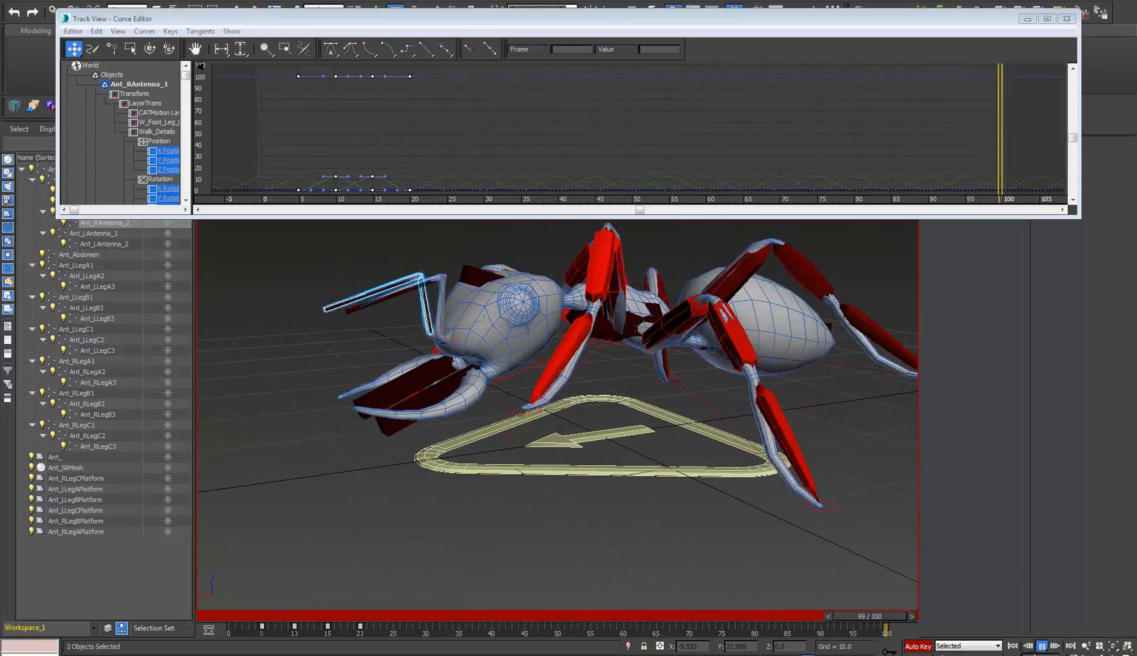
pyautogui.click(1044, 649)
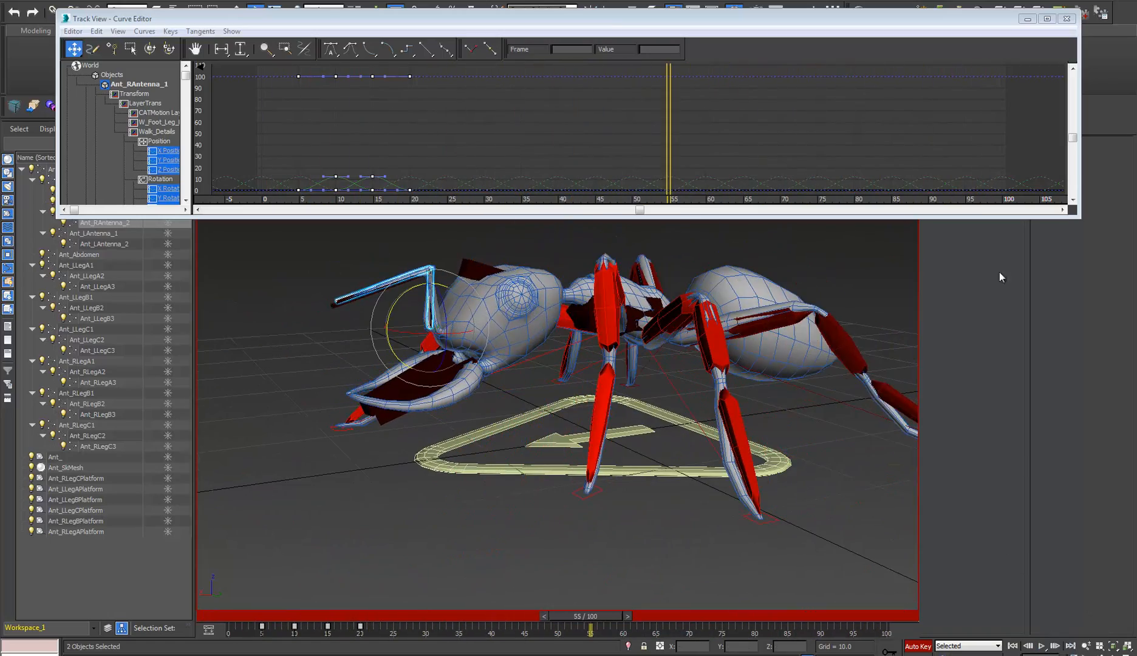
# - Close the Curve Editor, select the ant's head bone and turn off Auto Key
pyautogui.click(1067, 18)
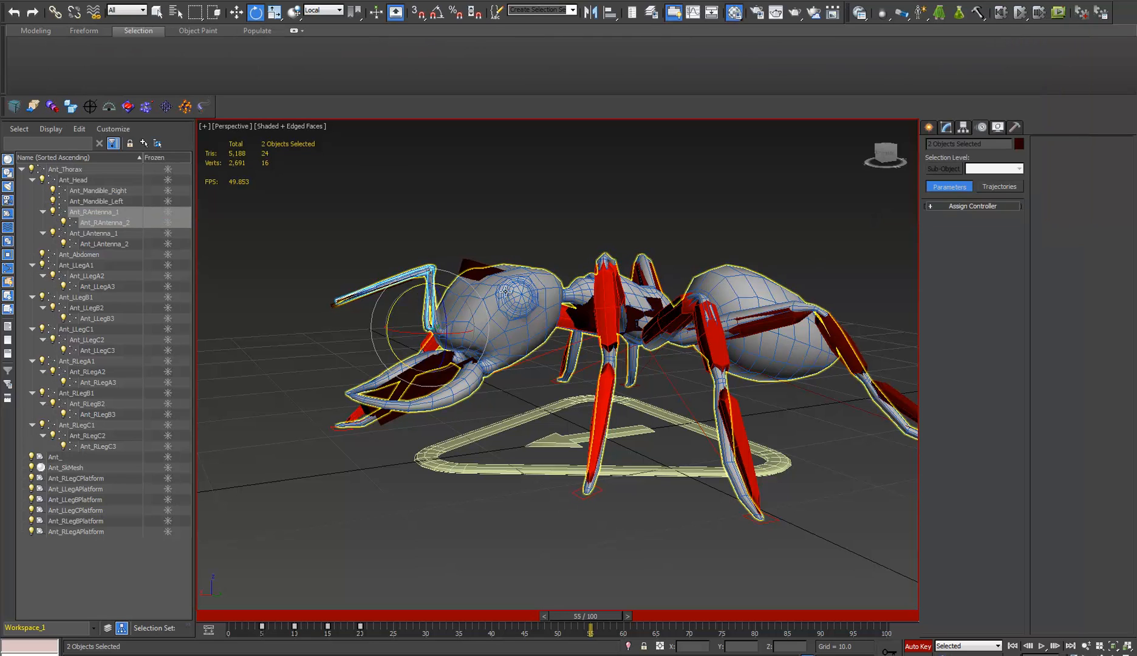
pyautogui.click(477, 273)
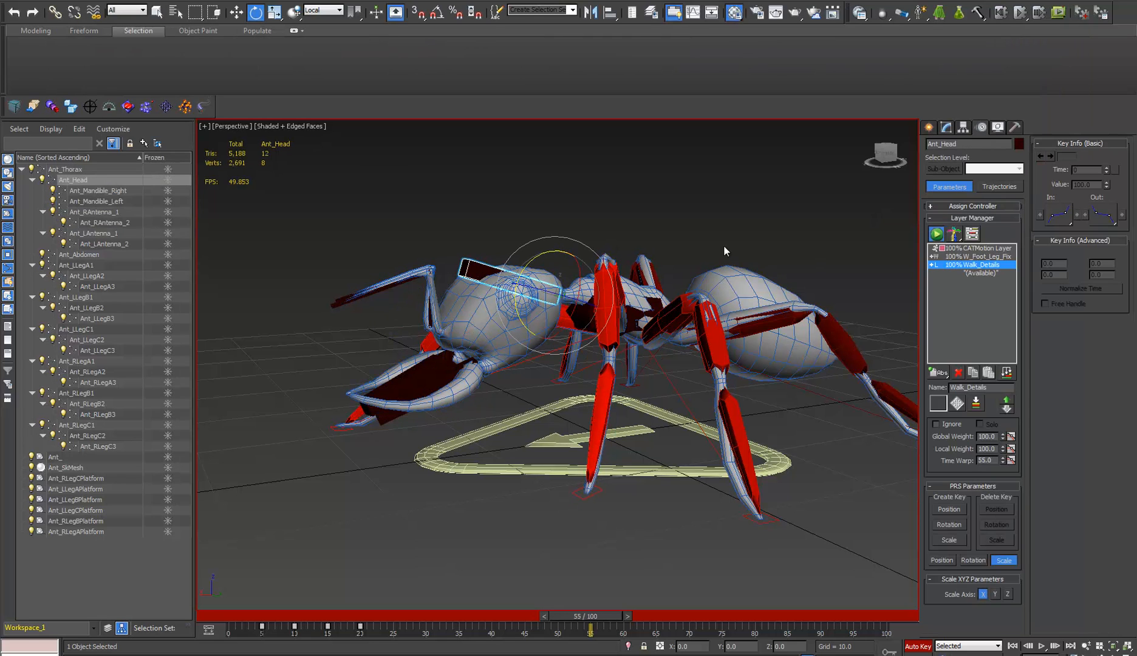
pyautogui.click(918, 647)
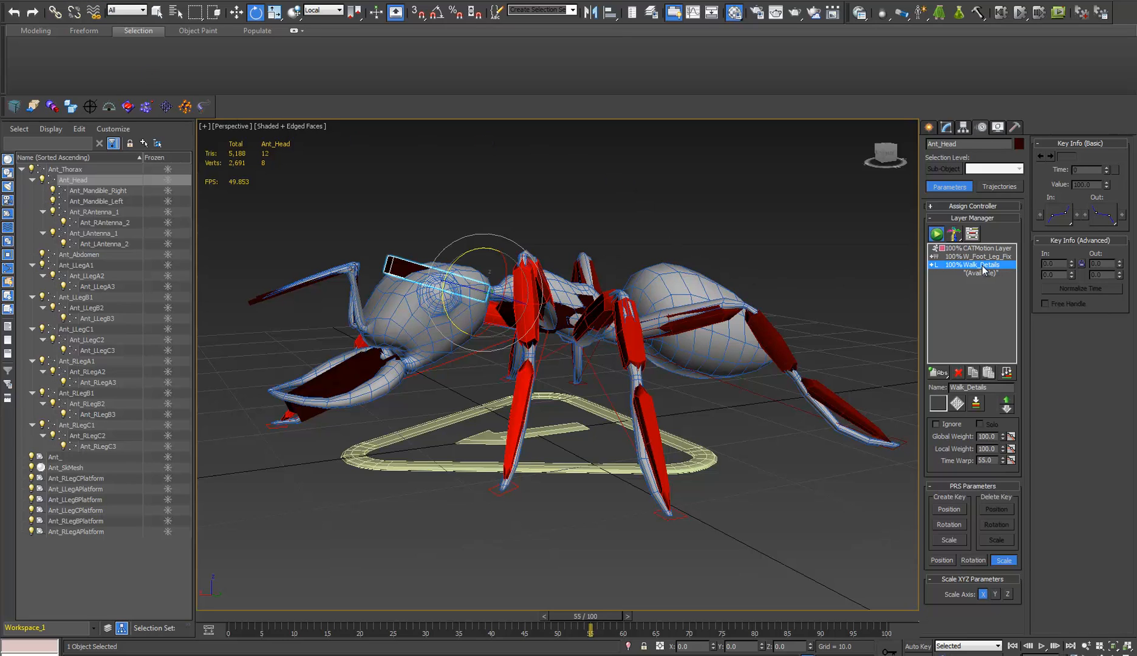
# - Open the CATMotion layer's motion settings, look through the parameter list and close them again
pyautogui.click(980, 248)
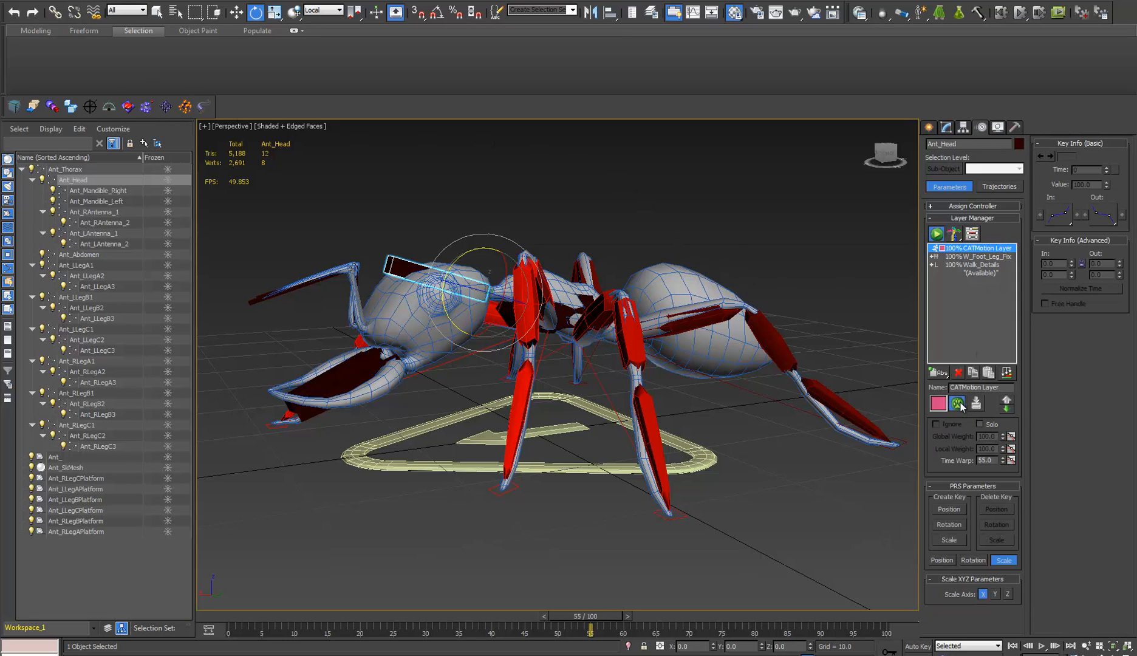
pyautogui.click(958, 403)
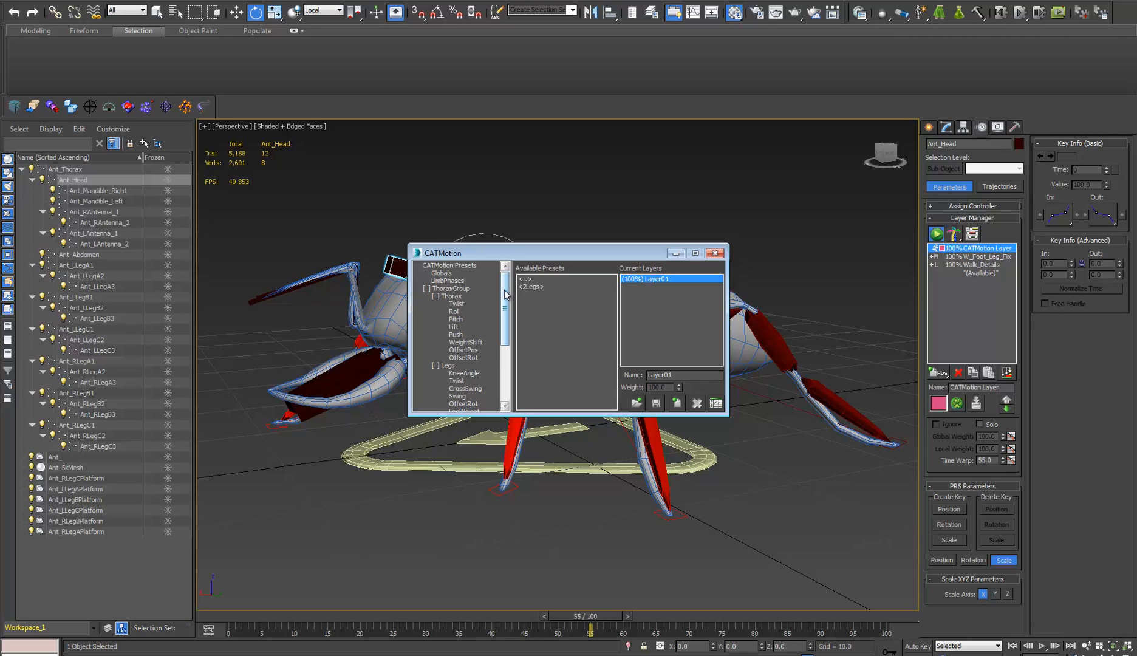
pyautogui.moveTo(506, 295)
pyautogui.mouseDown()
pyautogui.moveTo(509, 352)
pyautogui.moveTo(512, 293)
pyautogui.mouseUp()
pyautogui.click(713, 254)
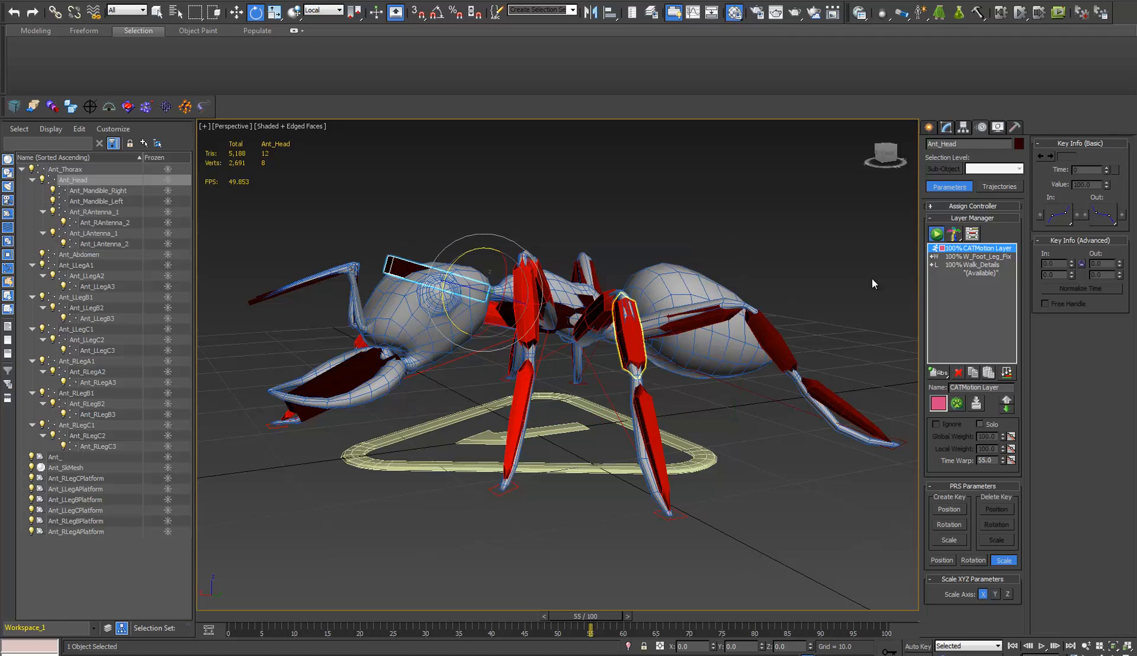
# - On the Walk_Details layer, key the head bone at frames 0 and 10 and tilt it slightly downward at frame 5 with Auto Key
pyautogui.click(986, 266)
pyautogui.keyDown('alt'); pyautogui.moveTo(378, 339); pyautogui.dragTo(412, 344, button='middle'); pyautogui.keyUp('alt')
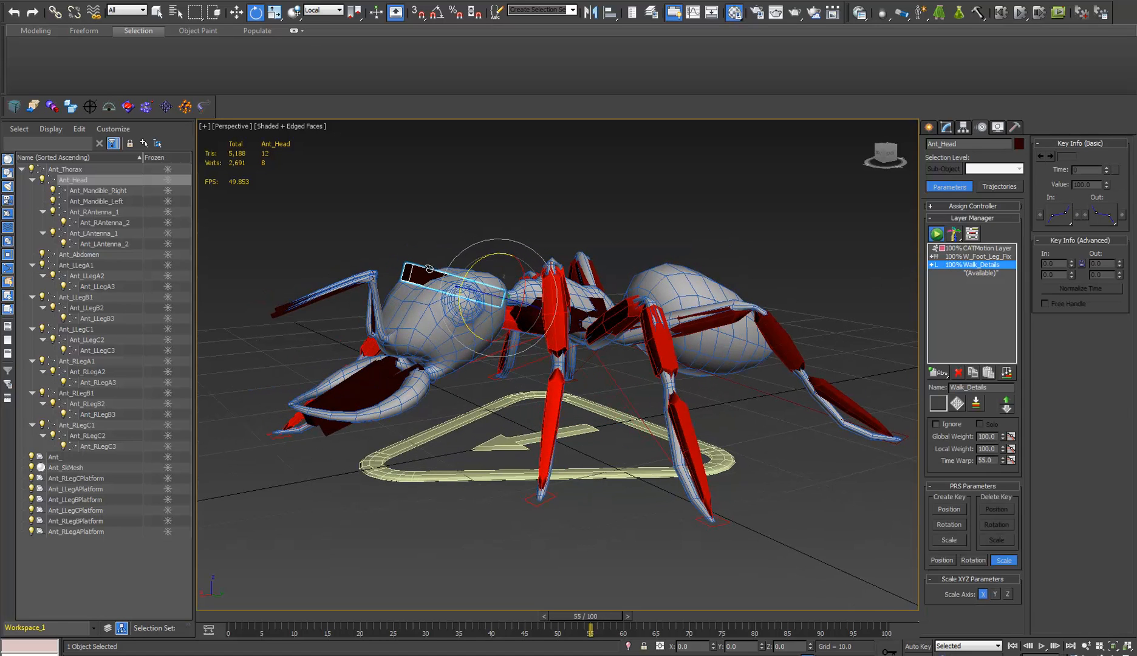
pyautogui.keyDown('alt'); pyautogui.moveTo(769, 537); pyautogui.dragTo(659, 395, button='middle'); pyautogui.keyUp('alt')
pyautogui.scroll(4, 547, 388)
pyautogui.moveTo(511, 382); pyautogui.dragTo(557, 284, button='middle')
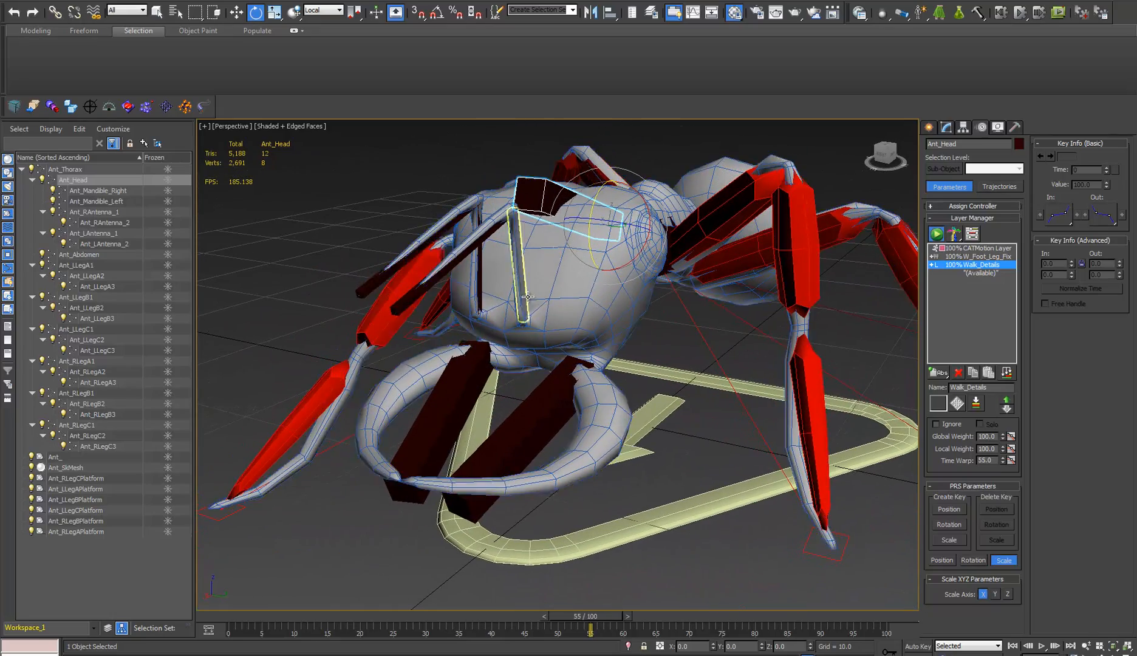
pyautogui.keyDown('alt'); pyautogui.moveTo(524, 246); pyautogui.dragTo(422, 253, button='middle'); pyautogui.keyUp('alt')
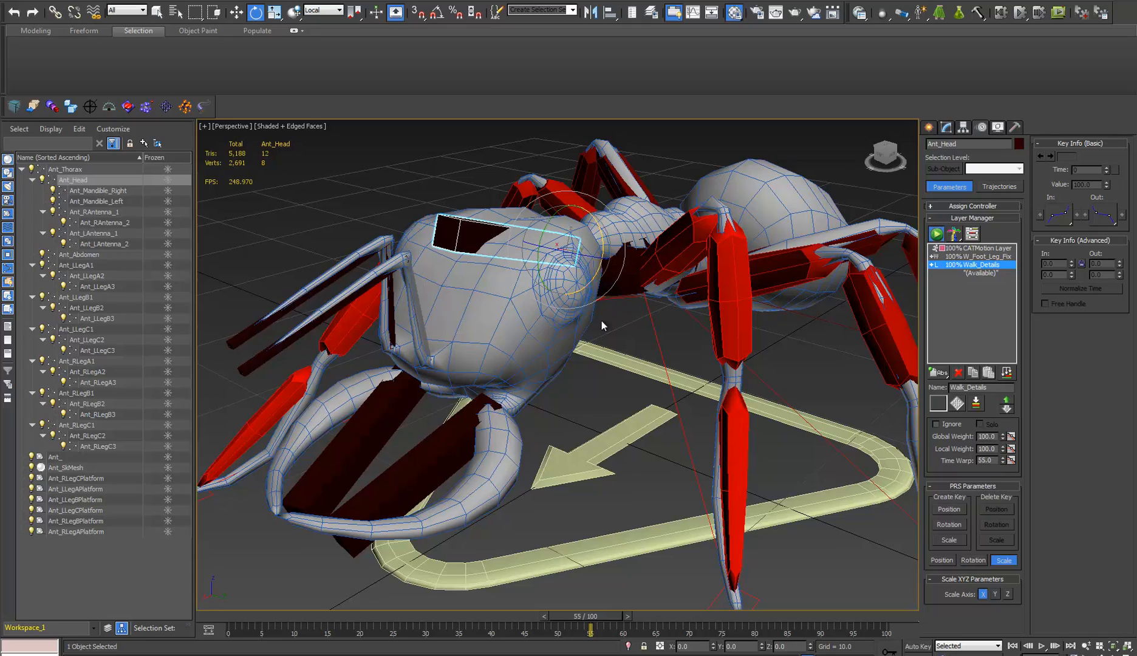
pyautogui.keyDown('alt'); pyautogui.moveTo(602, 321); pyautogui.dragTo(510, 301, button='middle'); pyautogui.keyUp('alt')
pyautogui.moveTo(594, 621); pyautogui.dragTo(231, 611)
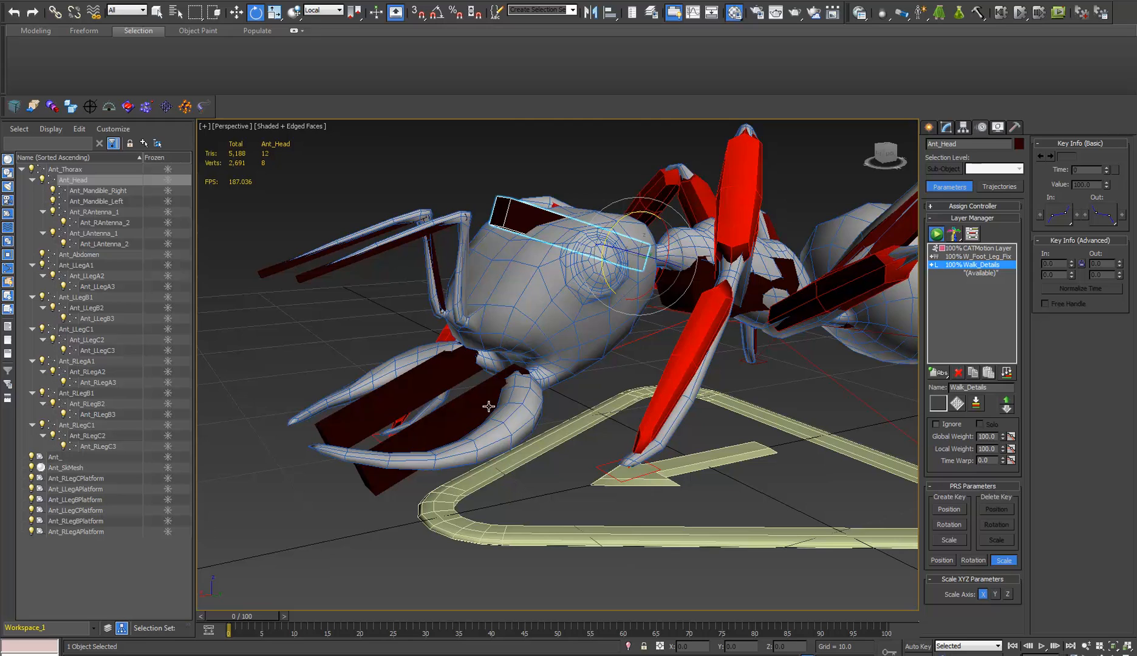
pyautogui.click(917, 646)
pyautogui.moveTo(285, 622)
pyautogui.mouseDown()
pyautogui.moveTo(344, 621)
pyautogui.moveTo(297, 620)
pyautogui.mouseUp()
pyautogui.click(893, 652)
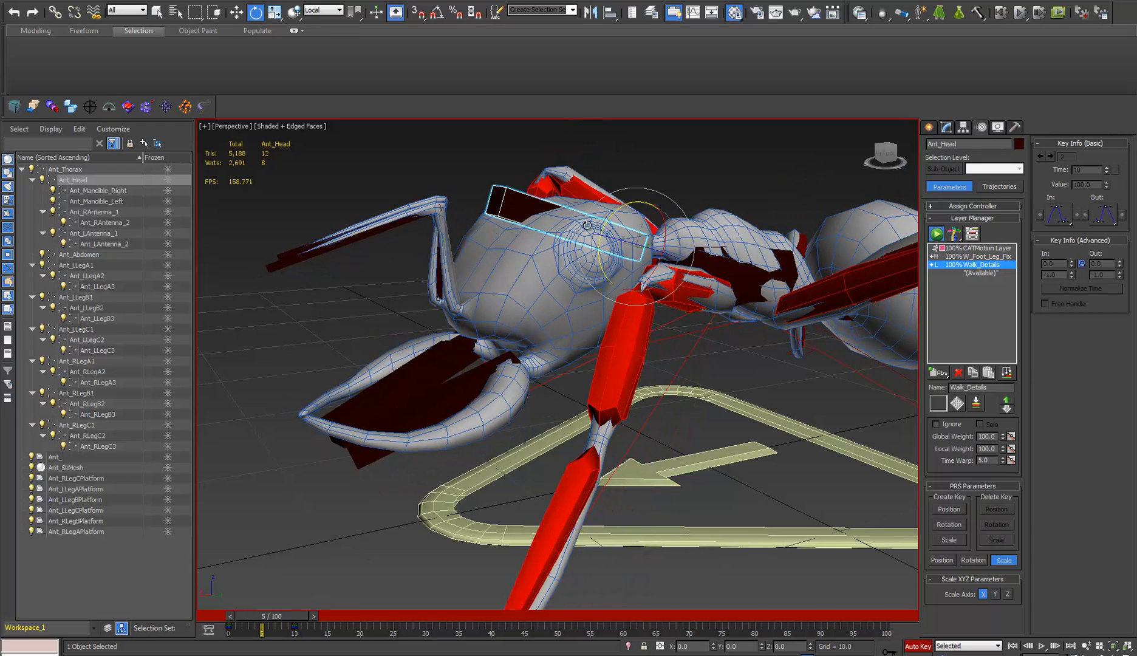
pyautogui.moveTo(613, 214); pyautogui.dragTo(610, 217)
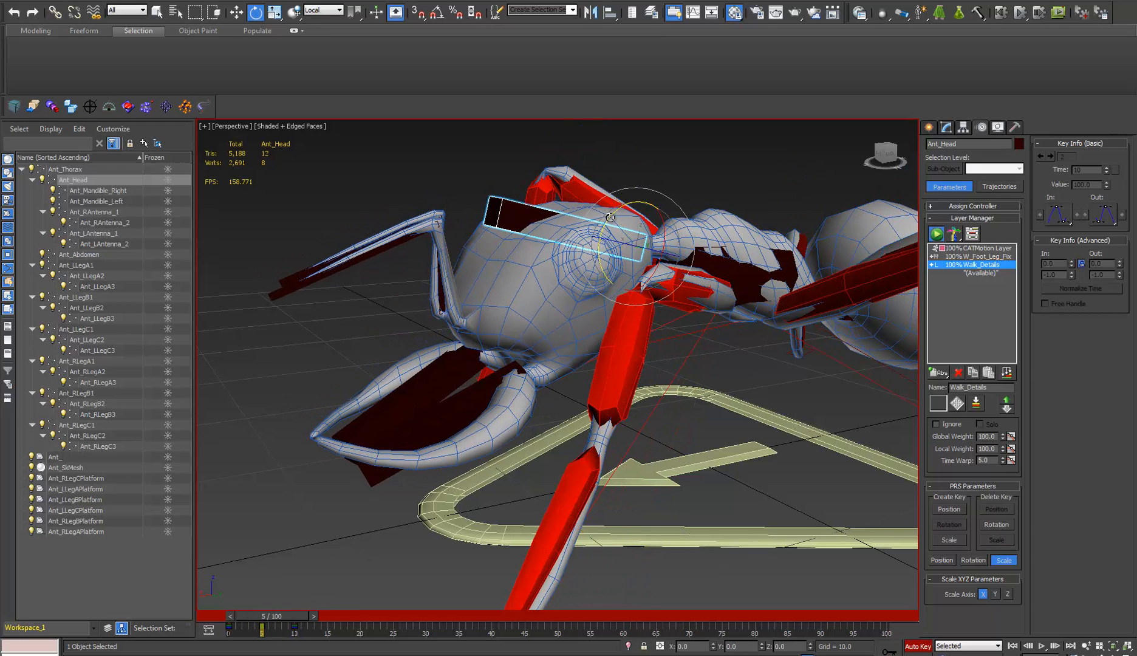
# - Set the head's animation curves to the Loop out-of-range type in the Curve Editor, and close the editor
pyautogui.rightClick(791, 358)
pyautogui.click(811, 452)
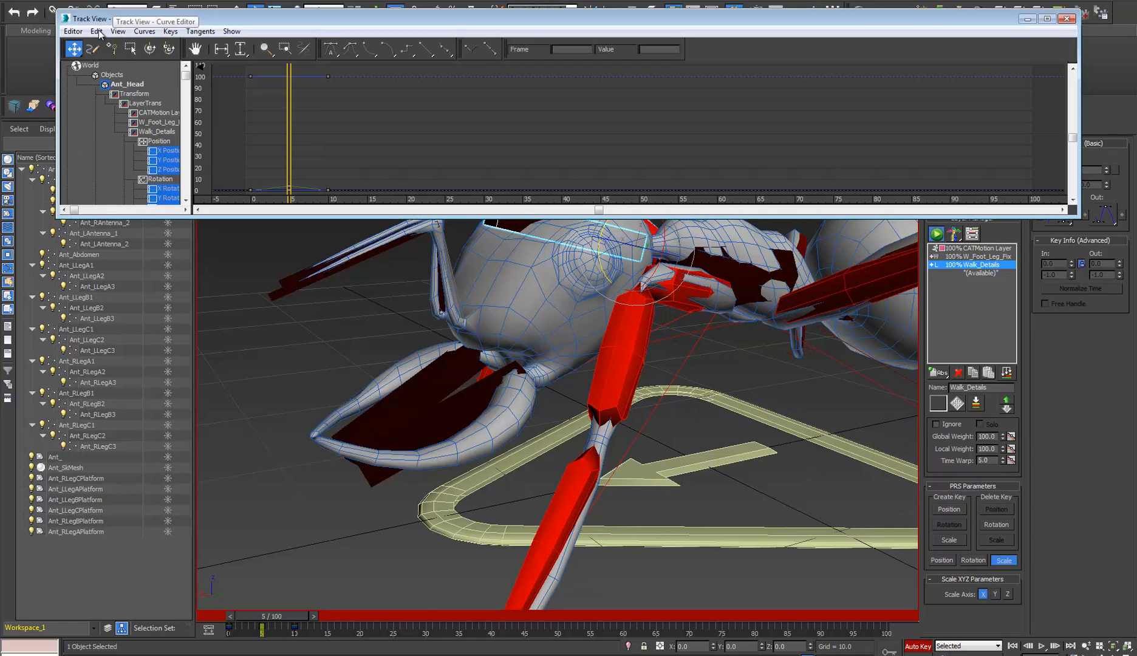
pyautogui.click(96, 31)
pyautogui.moveTo(129, 99)
pyautogui.click(275, 202)
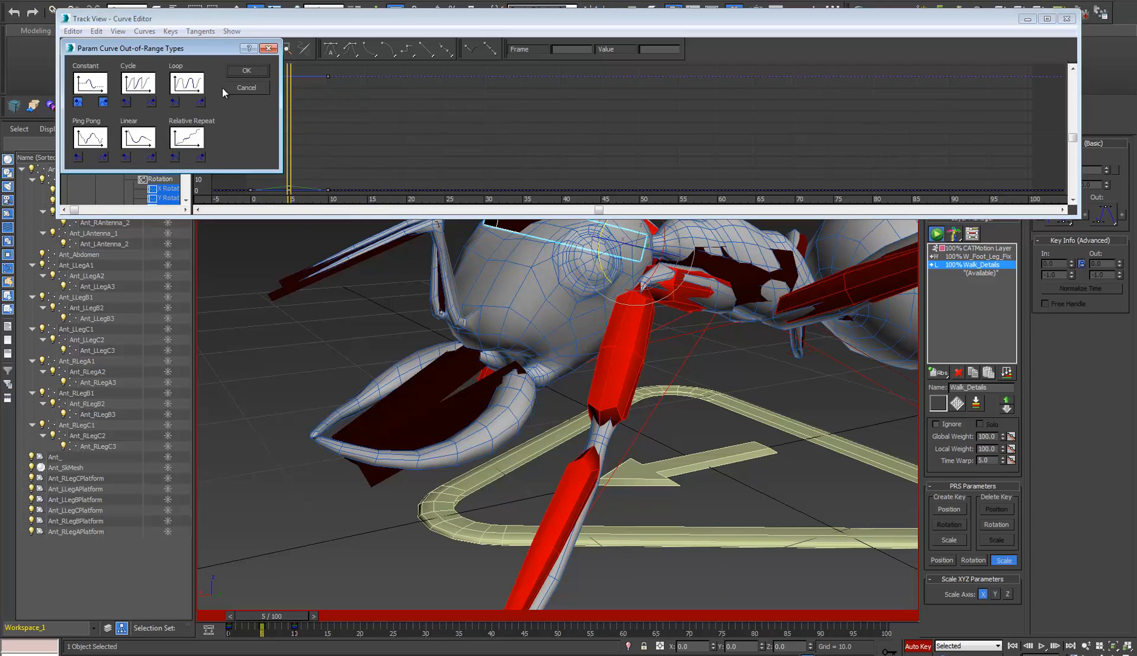
pyautogui.click(247, 70)
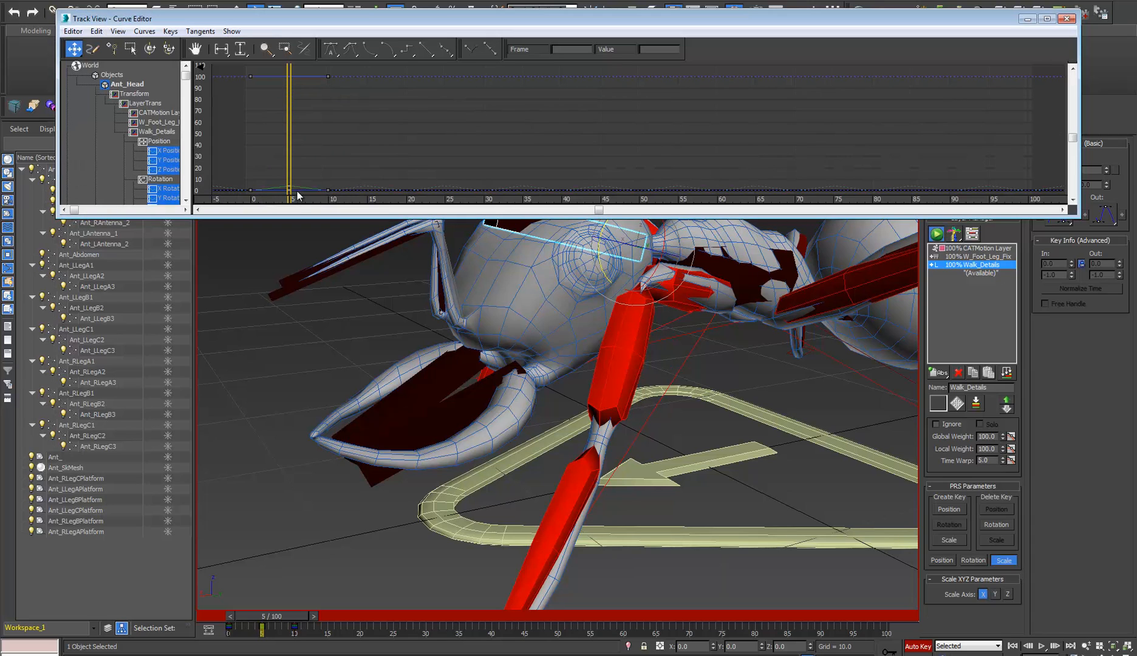
pyautogui.moveTo(479, 153); pyautogui.dragTo(518, 74, button='middle')
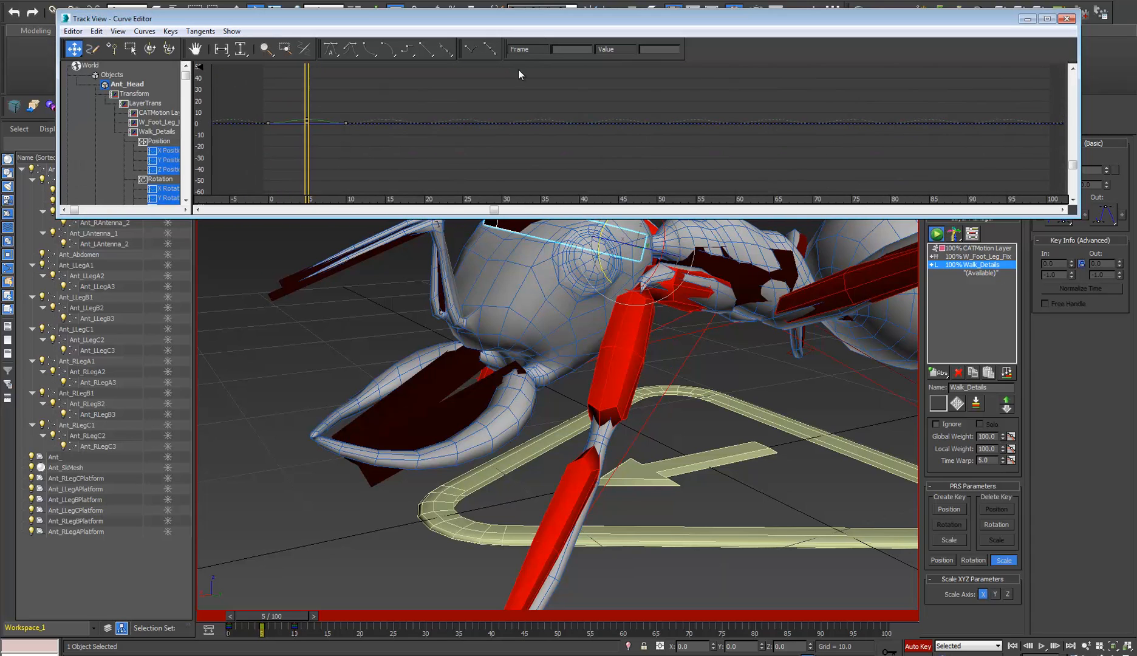
pyautogui.click(1067, 18)
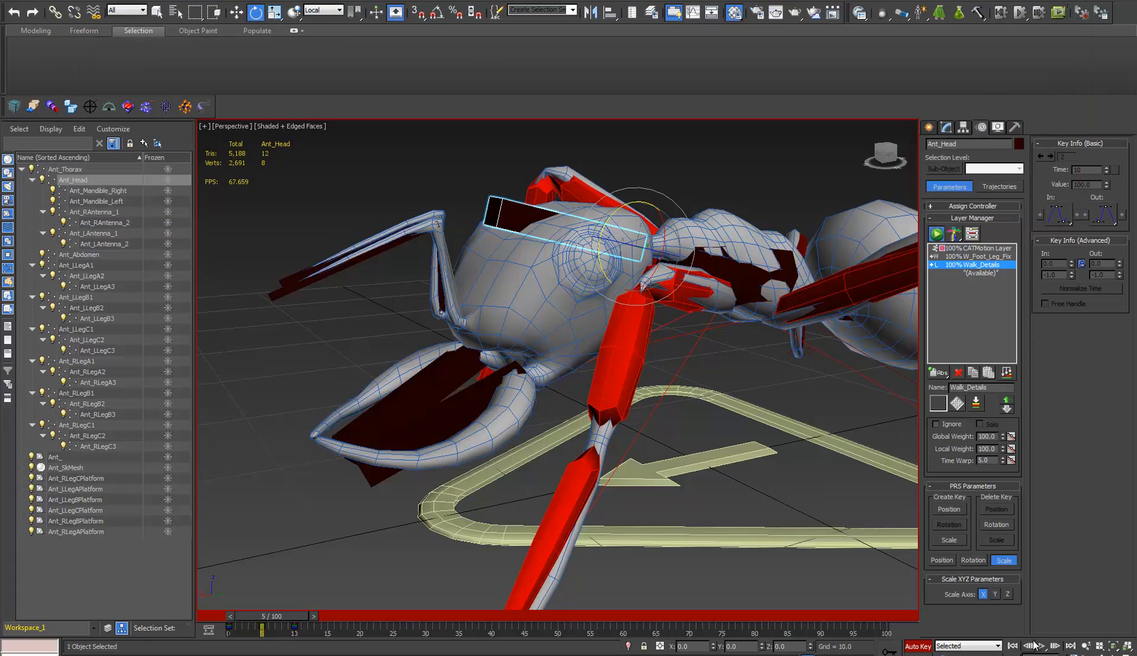
# - Play the walk to examine the head's motion from the side, and stop playback
pyautogui.click(1042, 646)
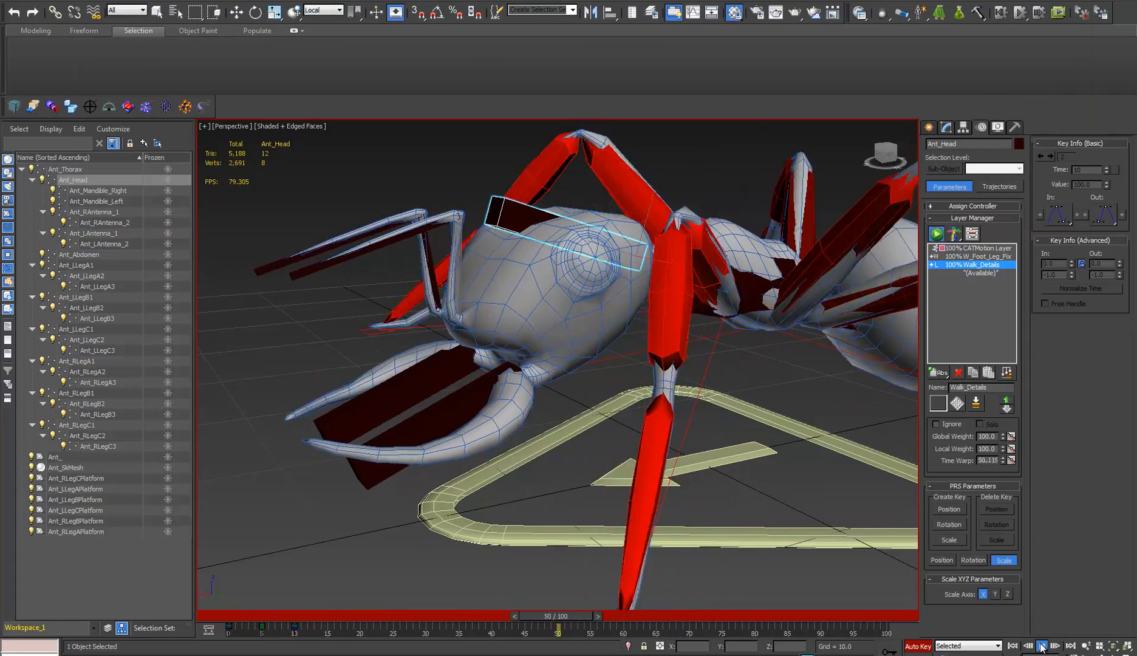
pyautogui.keyDown('alt'); pyautogui.moveTo(780, 392); pyautogui.dragTo(692, 341, button='middle'); pyautogui.keyUp('alt')
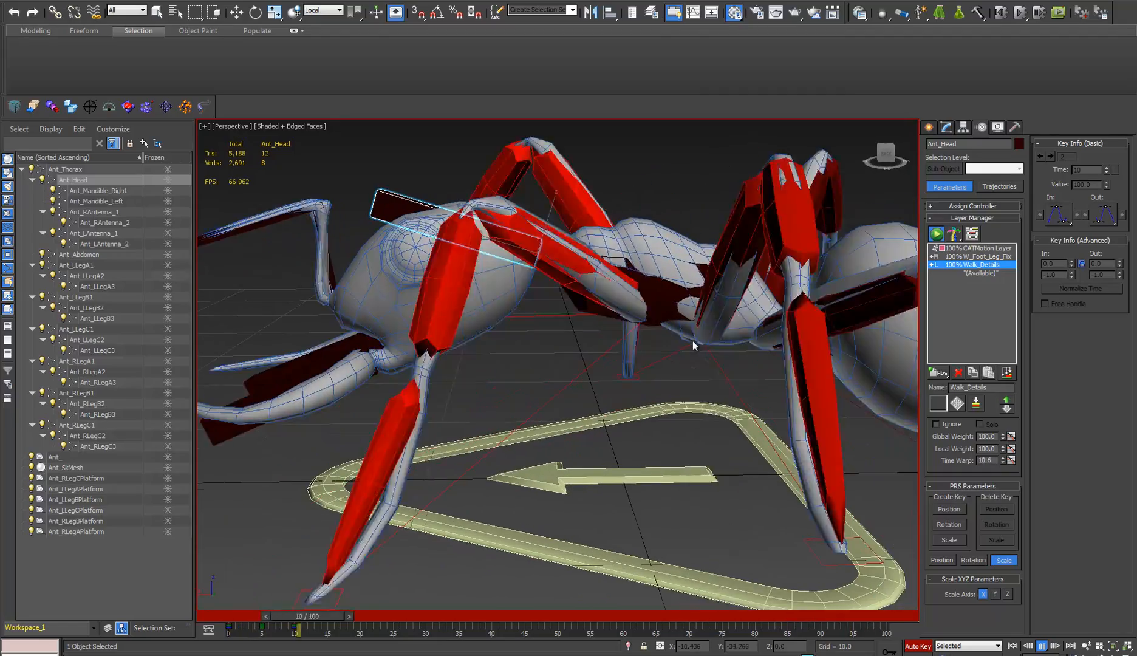
pyautogui.moveTo(550, 318); pyautogui.dragTo(631, 324, button='middle')
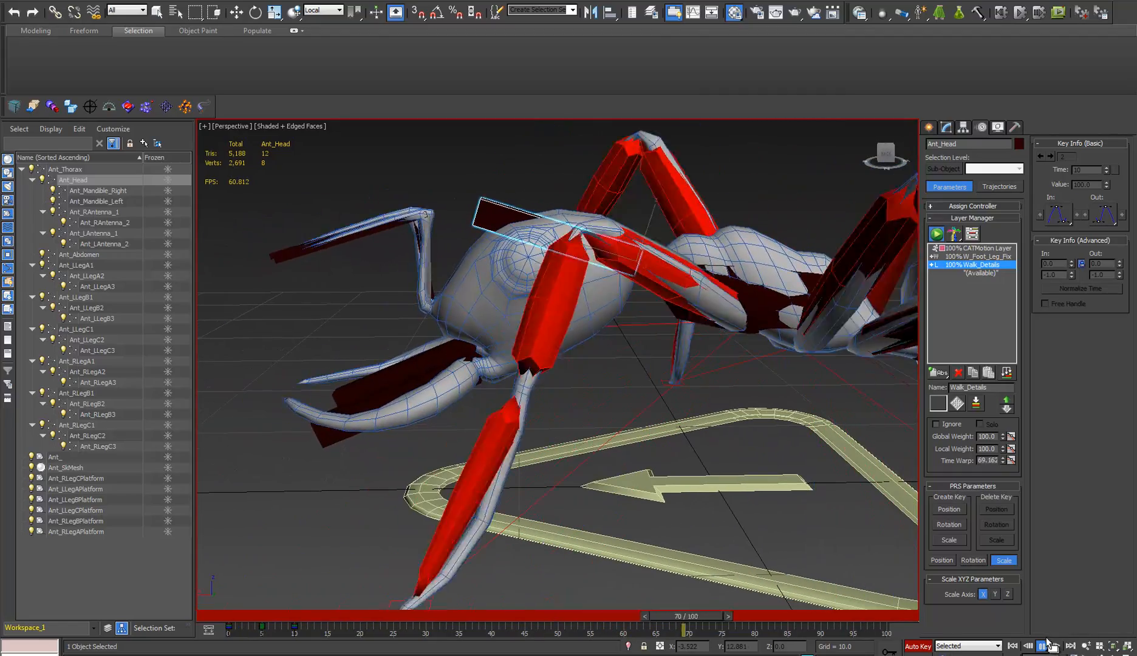
pyautogui.click(1040, 646)
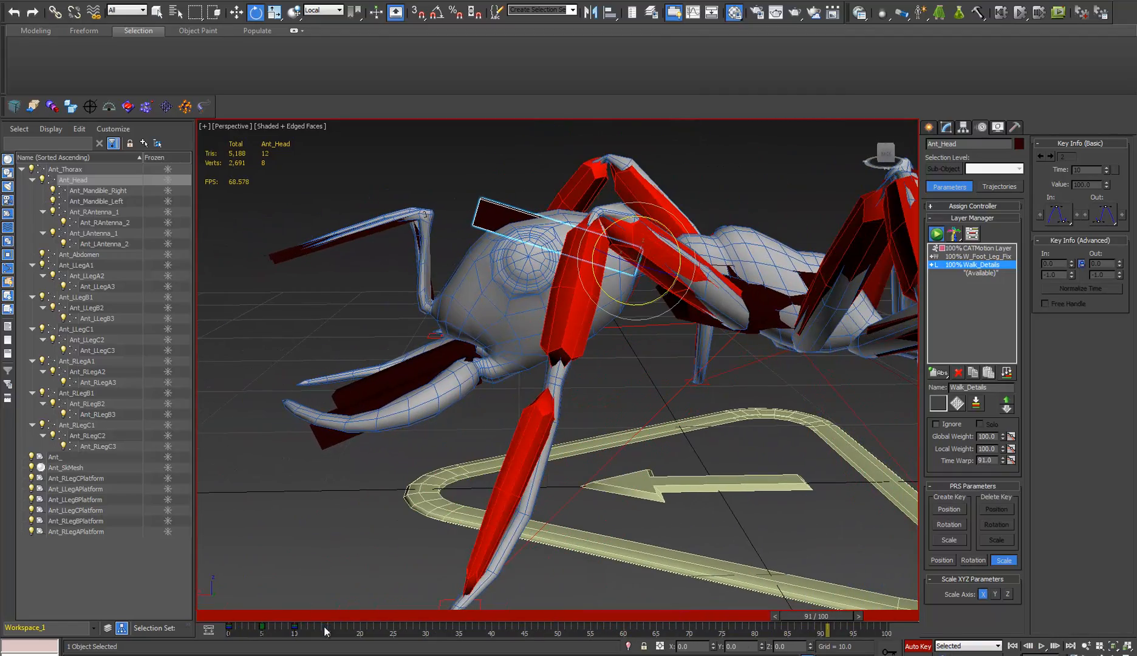
# - Shift the head's keys forward by 5 frames to 5, 10 and 15, and play the walk from several angles
pyautogui.moveTo(325, 632); pyautogui.dragTo(265, 630)
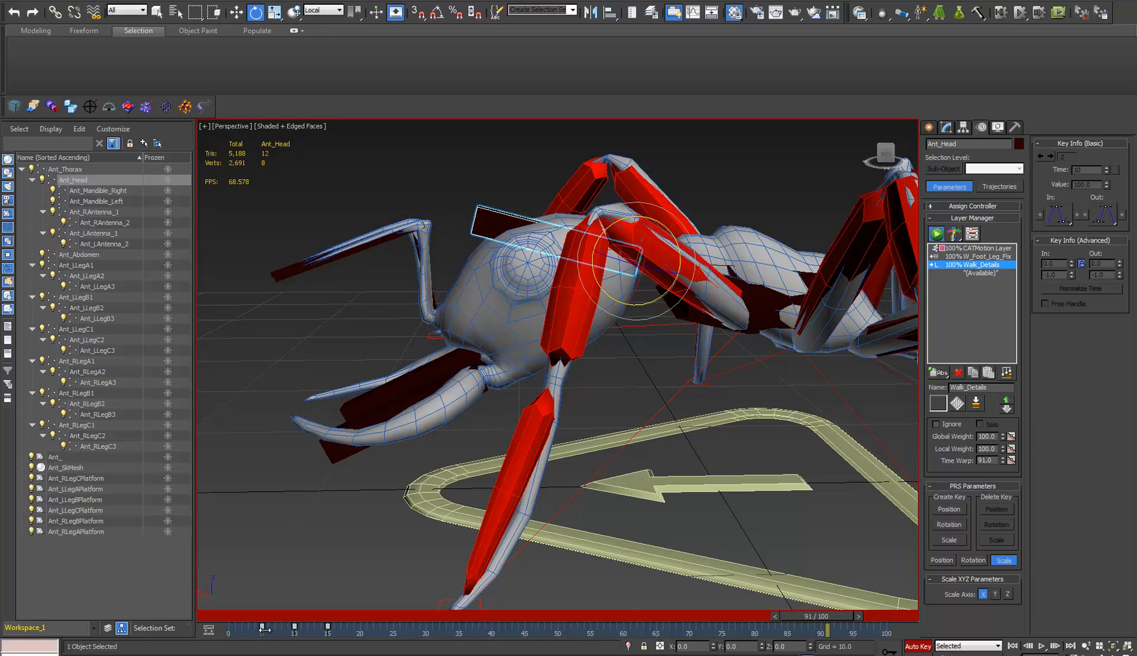
pyautogui.click(1042, 647)
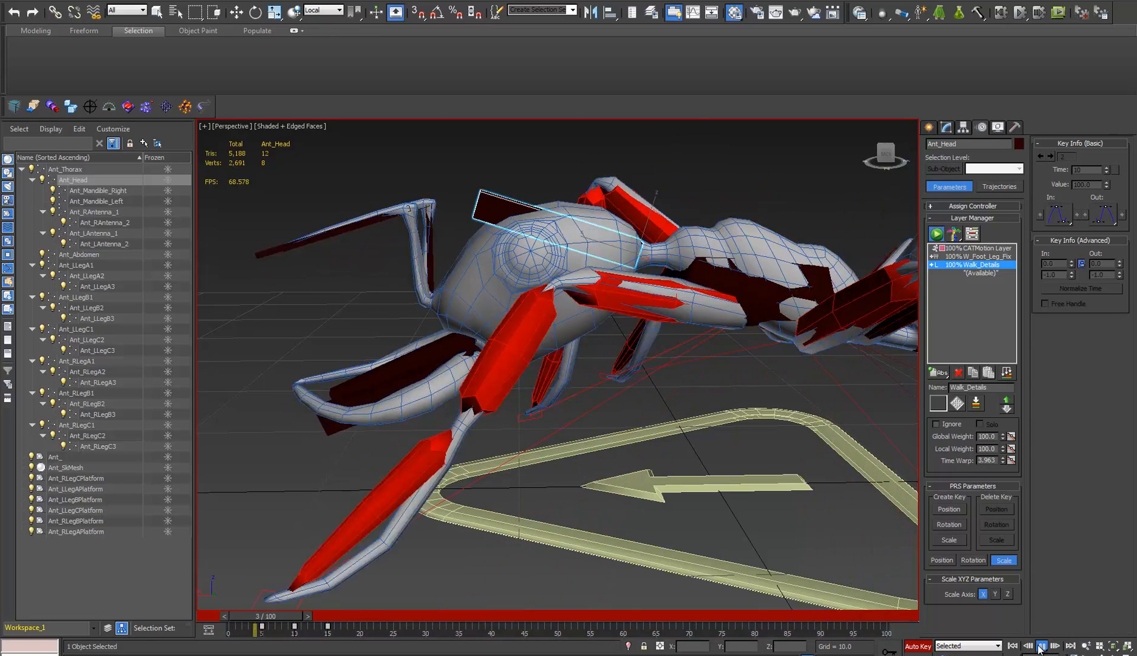
pyautogui.scroll(-4, 606, 382)
pyautogui.keyDown('alt'); pyautogui.moveTo(567, 372); pyautogui.dragTo(705, 352, button='middle'); pyautogui.keyUp('alt')
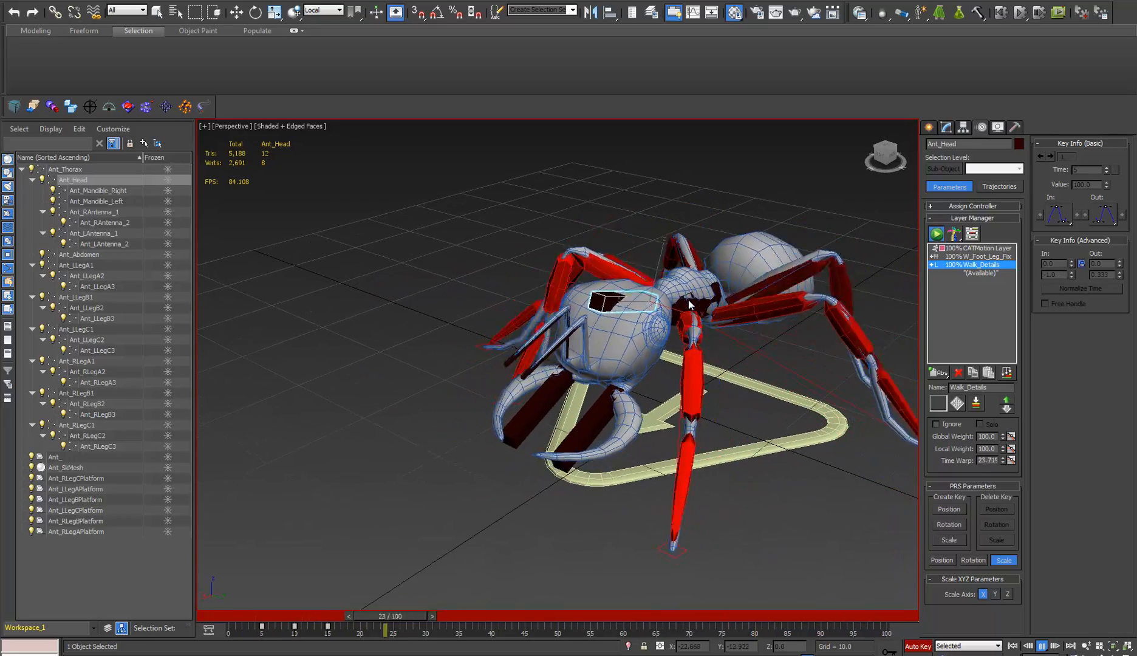
pyautogui.scroll(4, 613, 385)
pyautogui.keyDown('alt'); pyautogui.moveTo(615, 382); pyautogui.dragTo(557, 351, button='middle'); pyautogui.keyUp('alt')
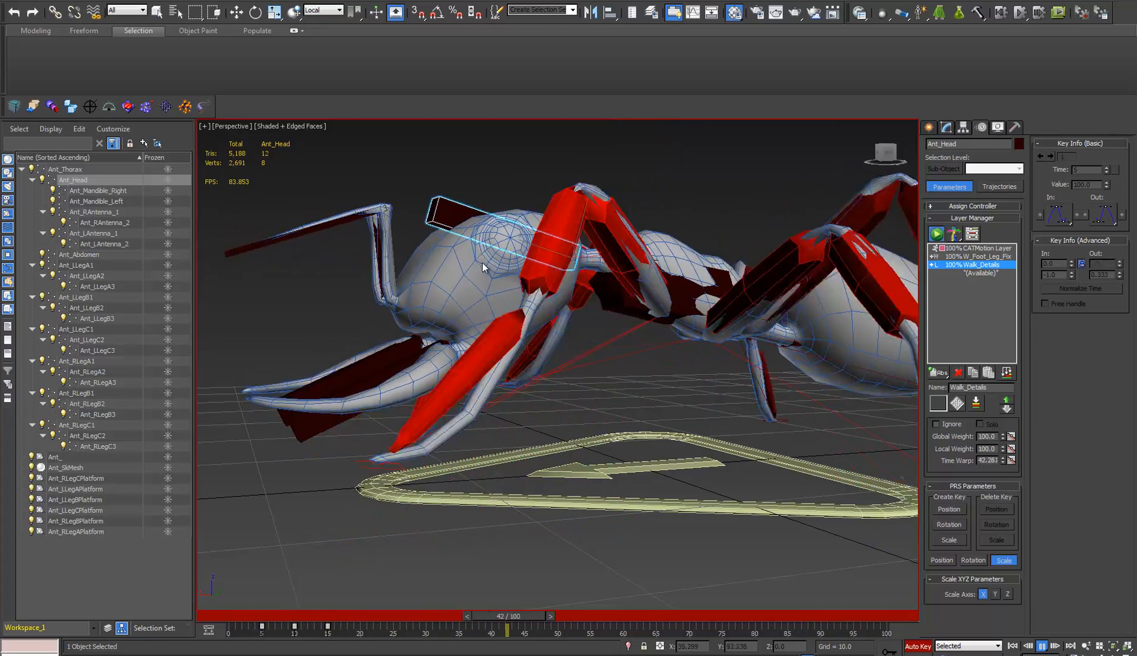
pyautogui.keyDown('alt'); pyautogui.moveTo(471, 269); pyautogui.dragTo(564, 353, button='middle'); pyautogui.keyUp('alt')
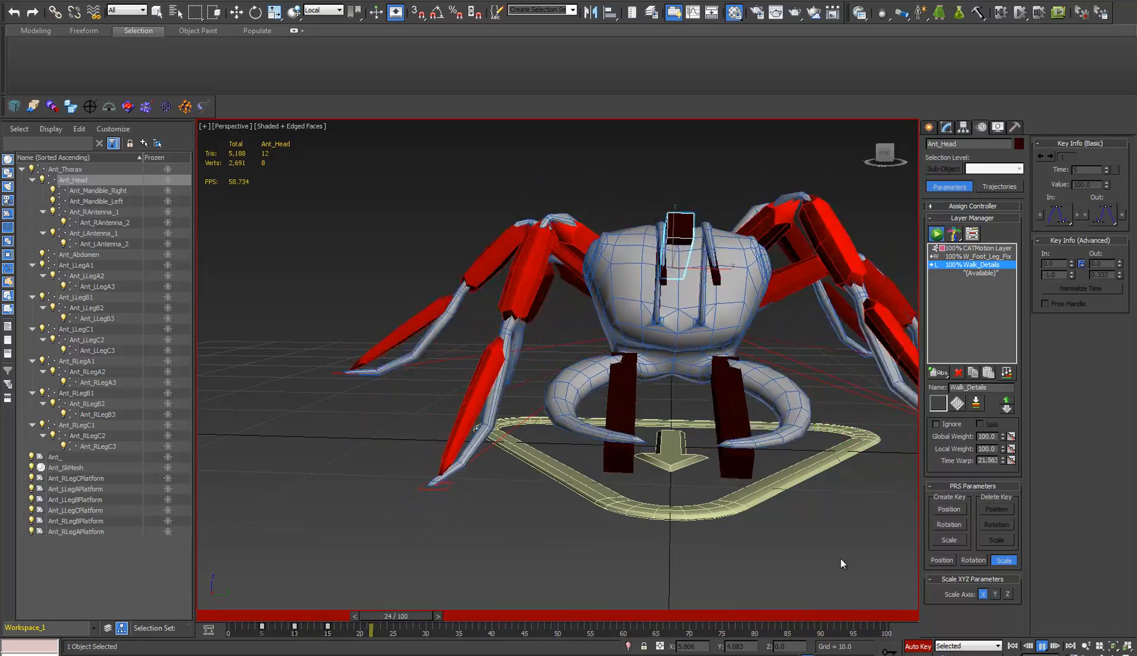
pyautogui.click(1042, 648)
# - Return to frame 0, add a new adjustment layer to the rig and name it Head_Look
pyautogui.moveTo(629, 616); pyautogui.dragTo(176, 538)
pyautogui.press('e')
pyautogui.keyDown('alt'); pyautogui.moveTo(750, 392); pyautogui.dragTo(649, 418, button='middle'); pyautogui.keyUp('alt')
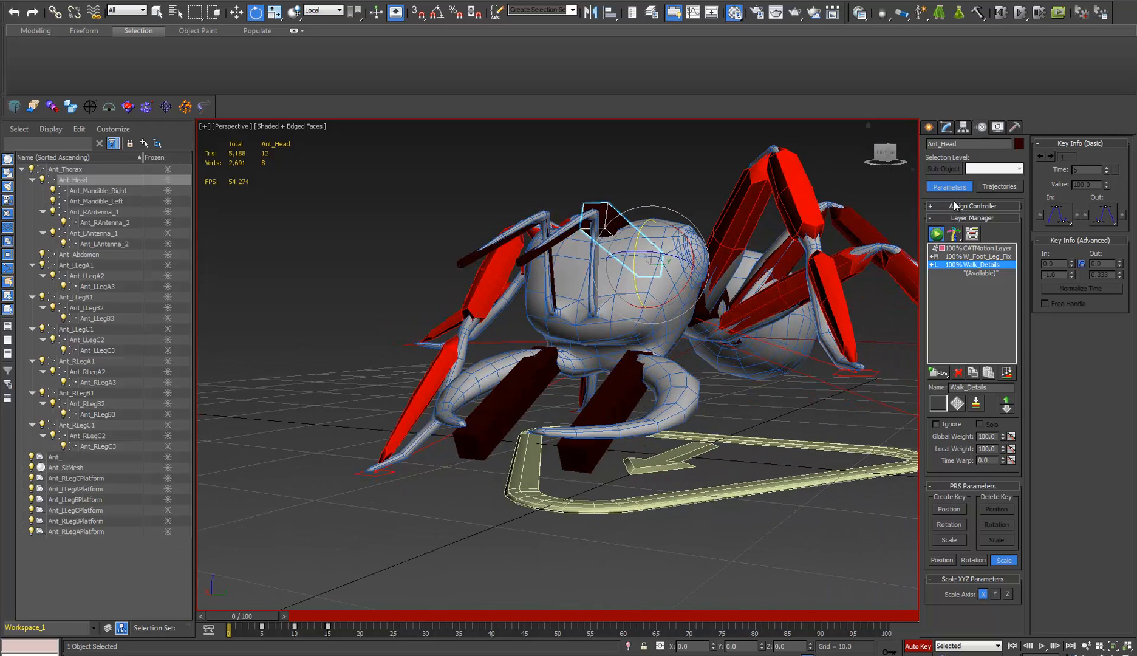
pyautogui.moveTo(941, 373); pyautogui.dragTo(947, 401)
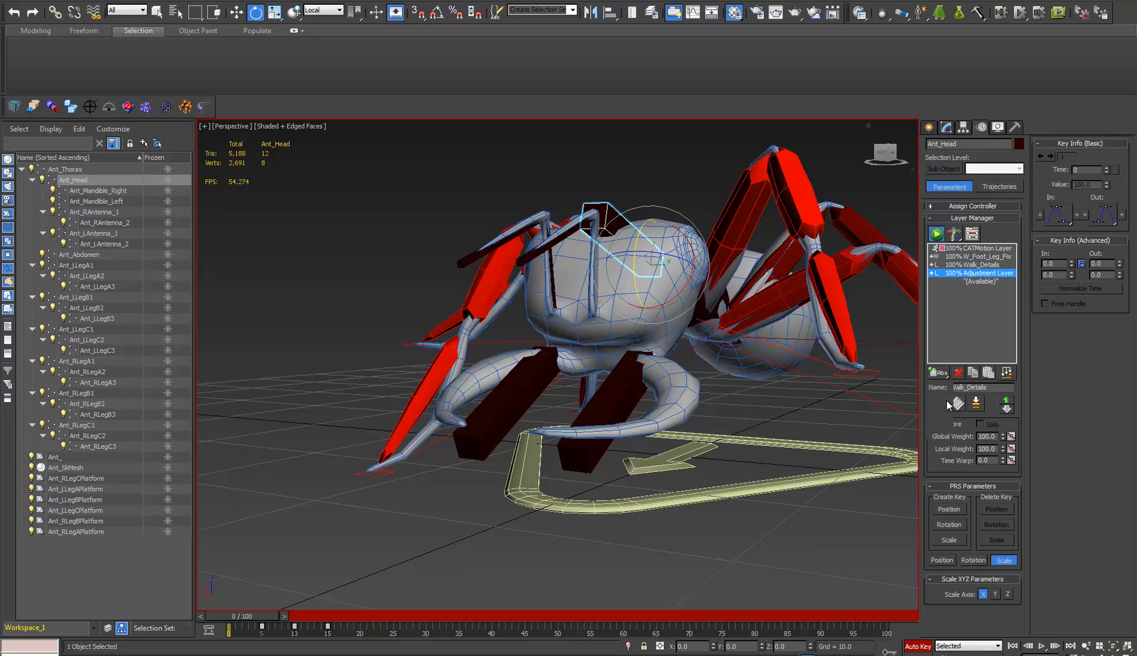
pyautogui.doubleClick(976, 387)
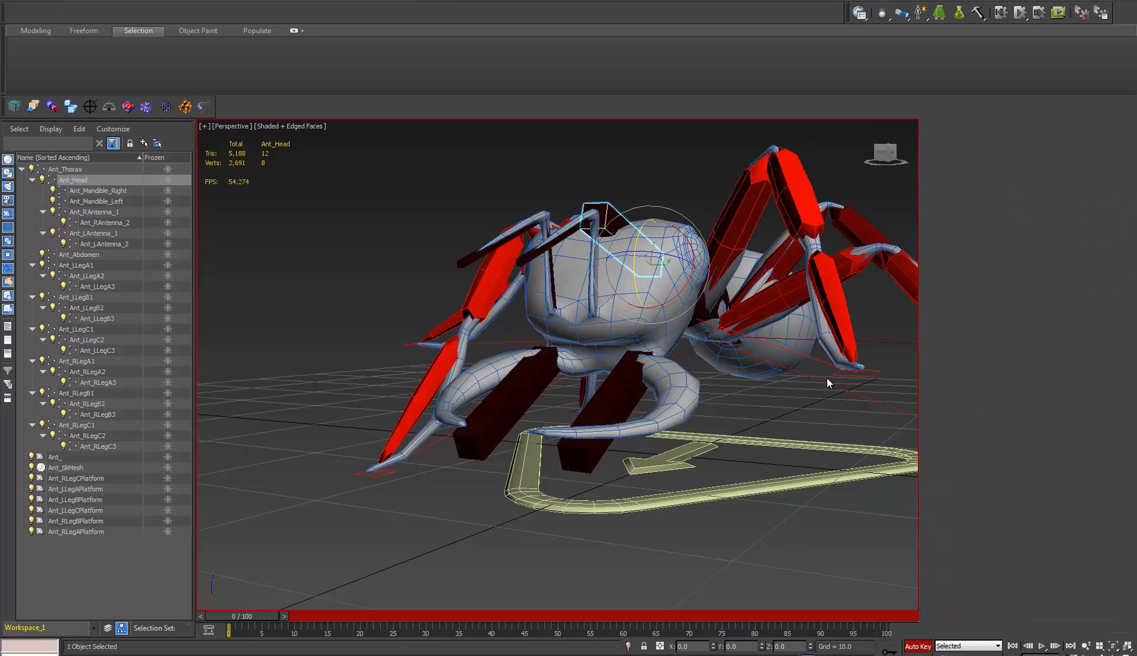
pyautogui.write('Head_Loo')
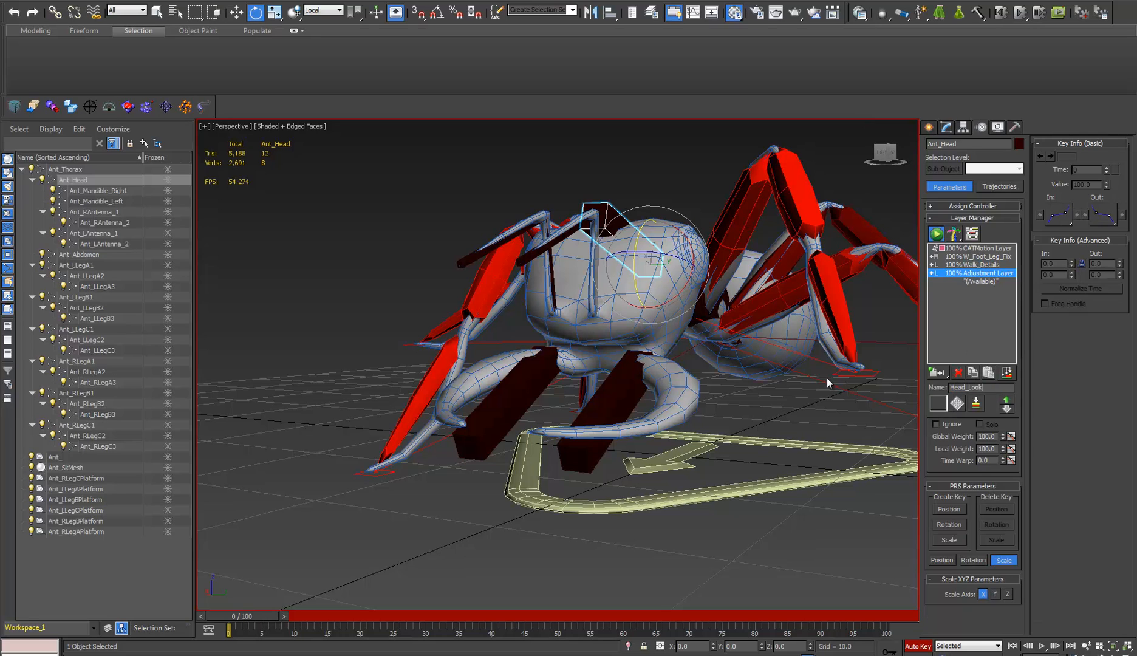
pyautogui.write('k')
pyautogui.press('Return')
# - Set a key for the head bone at frame 0 on the Head_Look layer
pyautogui.moveTo(634, 391); pyautogui.dragTo(660, 400, button='middle')
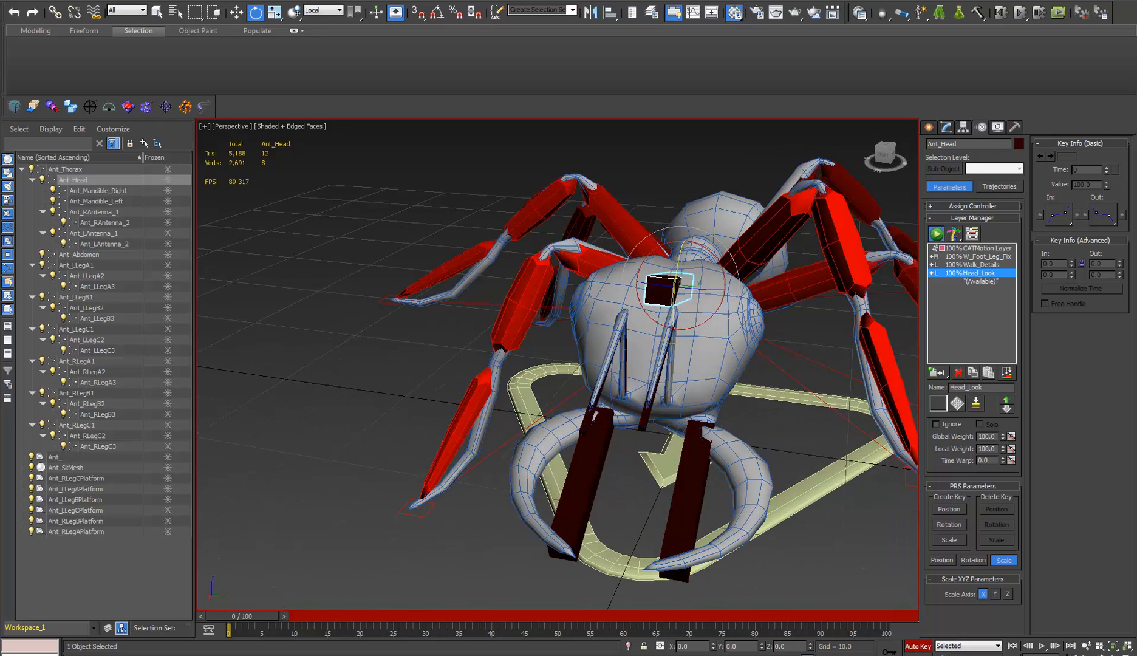
pyautogui.keyDown('alt'); pyautogui.moveTo(680, 437); pyautogui.dragTo(718, 450, button='middle'); pyautogui.keyUp('alt')
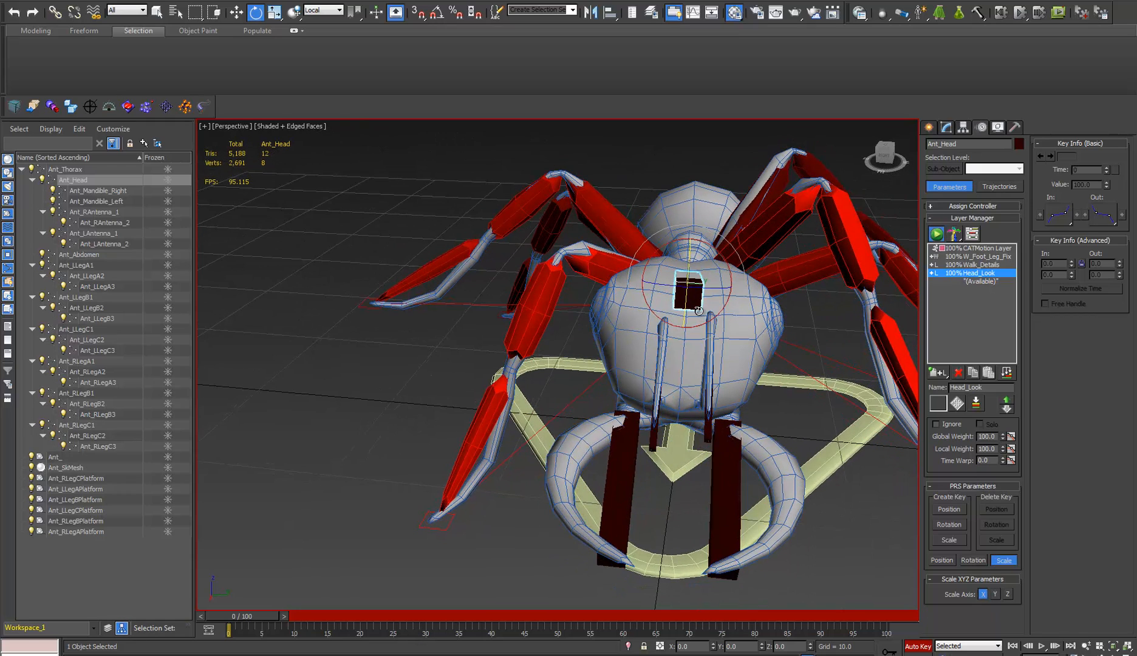
pyautogui.click(881, 648)
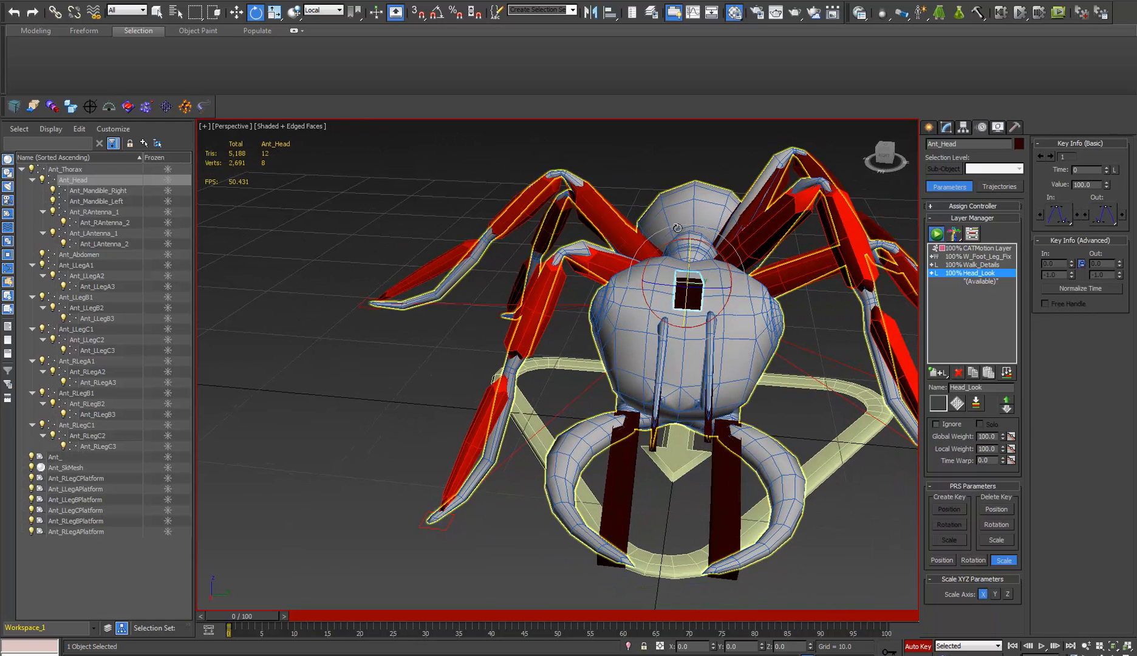
# - Switch the reference coordinate system to View and rotate the head bone about 30° toward the ant's right at frame 10
pyautogui.keyDown('alt'); pyautogui.moveTo(677, 228); pyautogui.dragTo(657, 374, button='middle'); pyautogui.keyUp('alt')
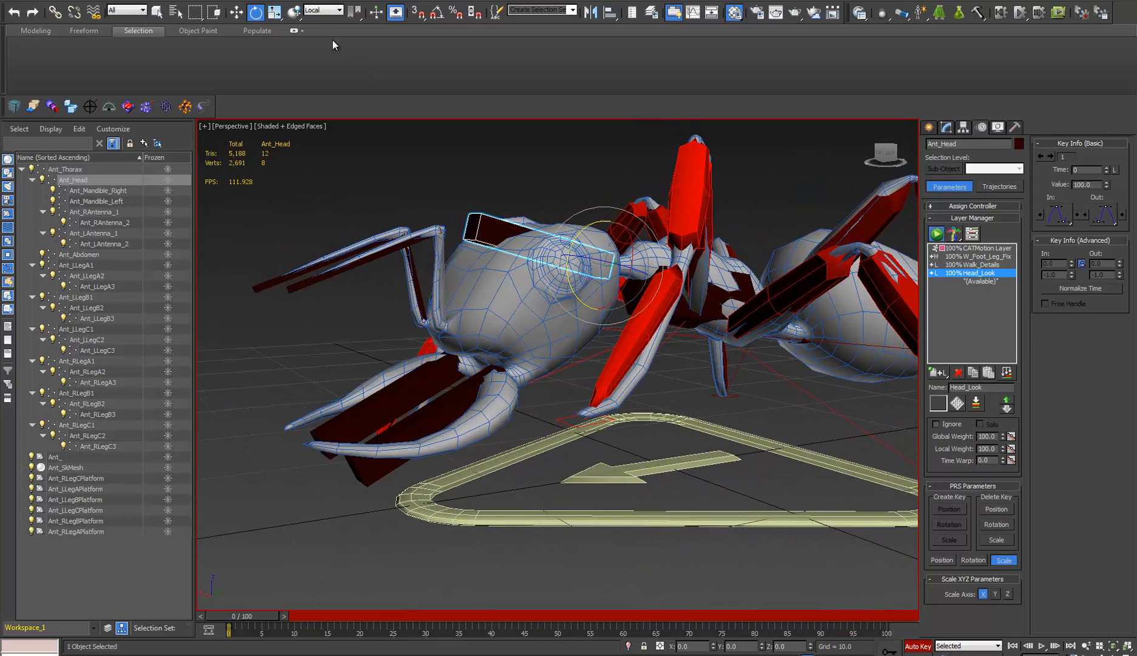
pyautogui.click(329, 10)
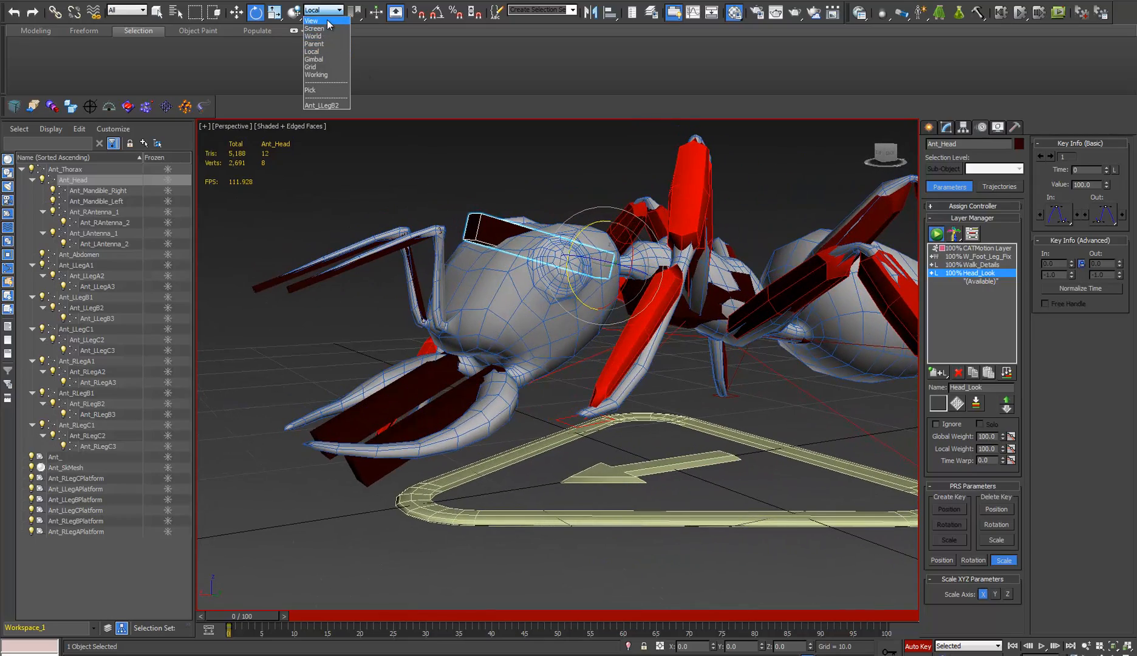
pyautogui.click(328, 21)
pyautogui.keyDown('alt'); pyautogui.moveTo(544, 292); pyautogui.dragTo(649, 297, button='middle'); pyautogui.keyUp('alt')
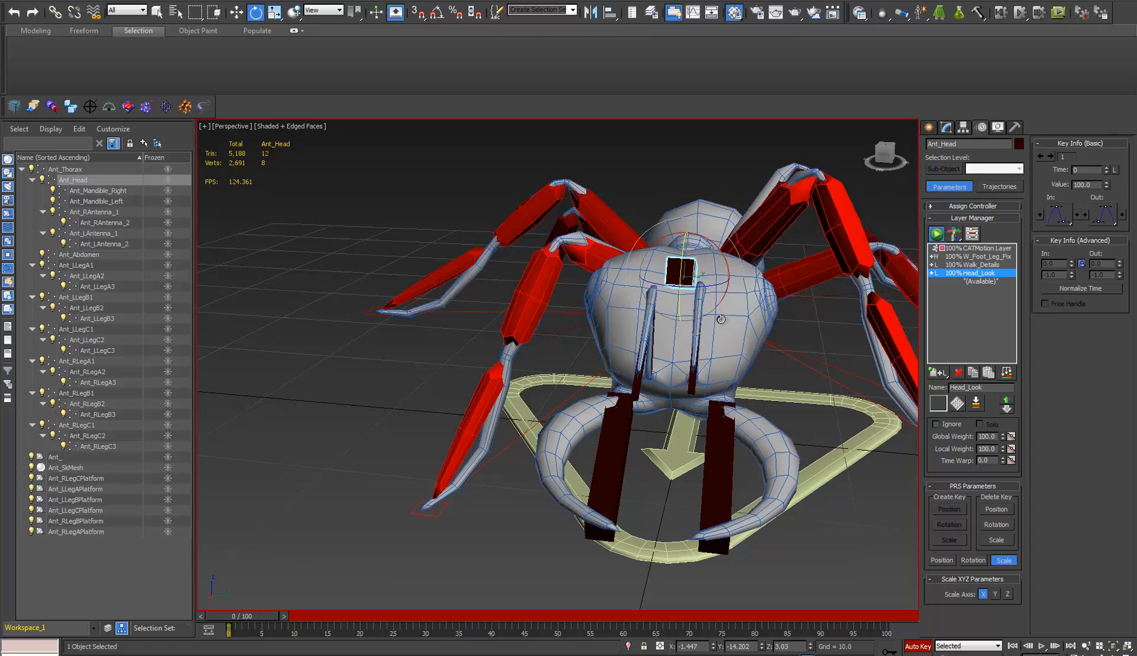
pyautogui.keyDown('alt'); pyautogui.moveTo(721, 319); pyautogui.dragTo(778, 328, button='middle'); pyautogui.keyUp('alt')
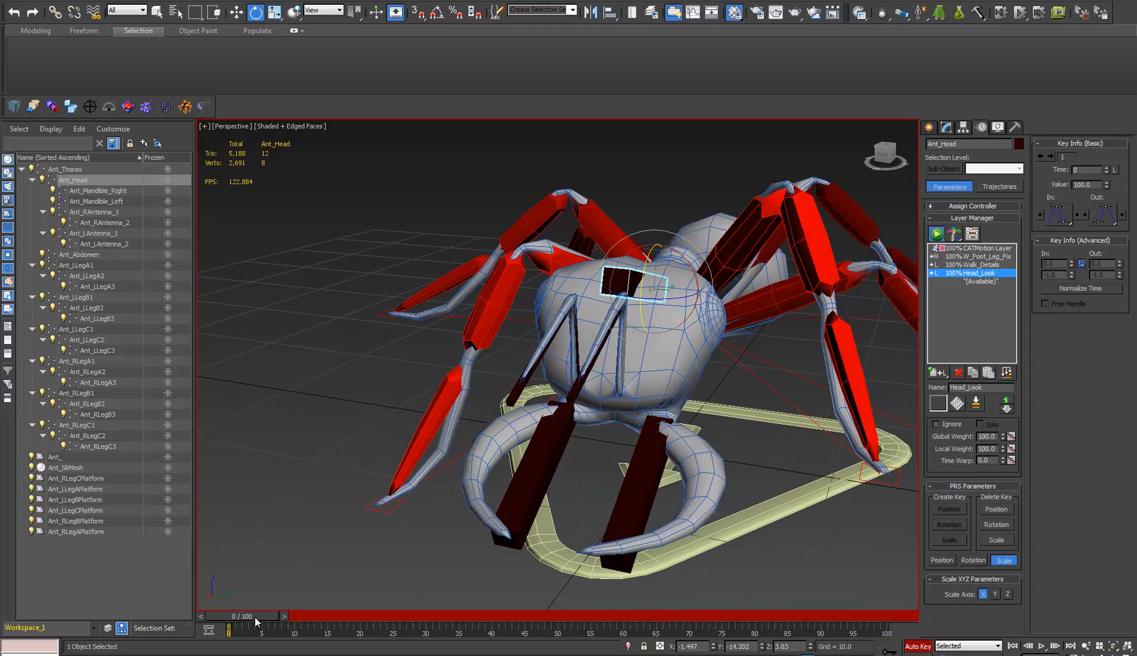
pyautogui.moveTo(254, 616); pyautogui.dragTo(318, 618)
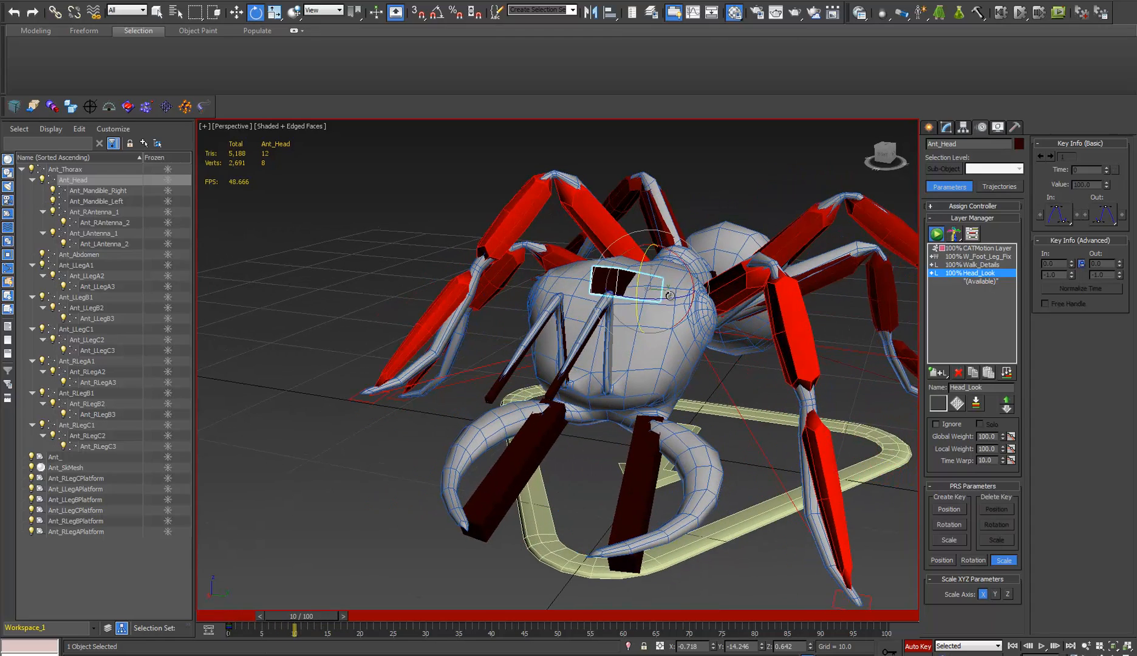
pyautogui.moveTo(670, 295); pyautogui.dragTo(636, 308)
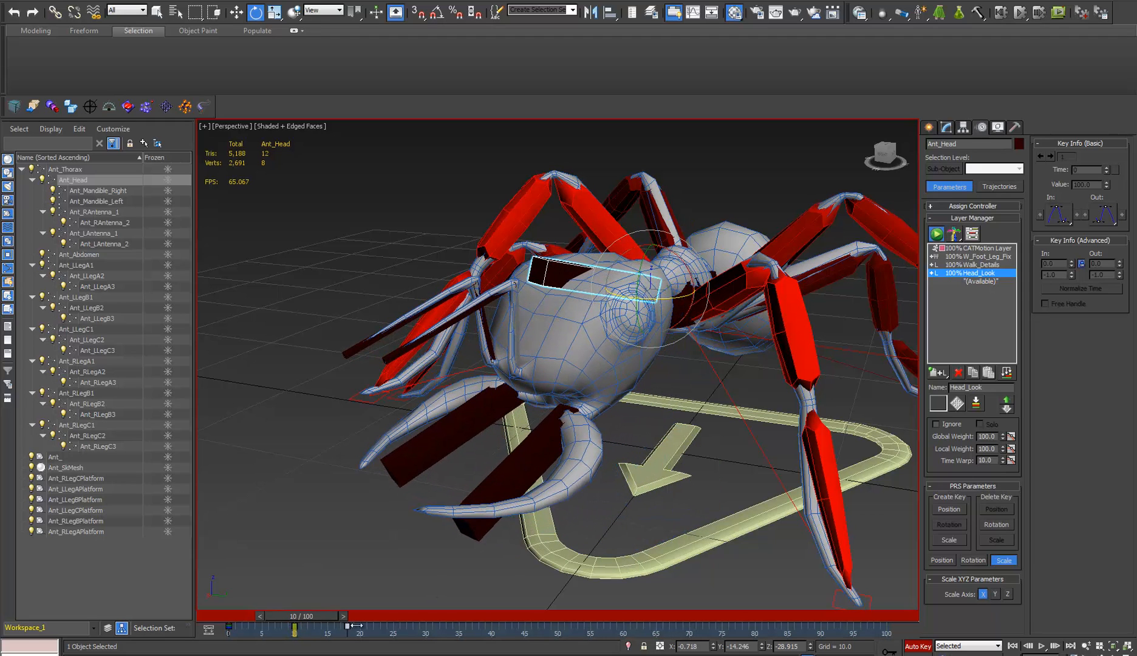
# - Copy the head's frame 10 key to frame 40, and turn the head back toward the front at frame 50
pyautogui.moveTo(302, 616); pyautogui.dragTo(585, 614)
pyautogui.press('e')
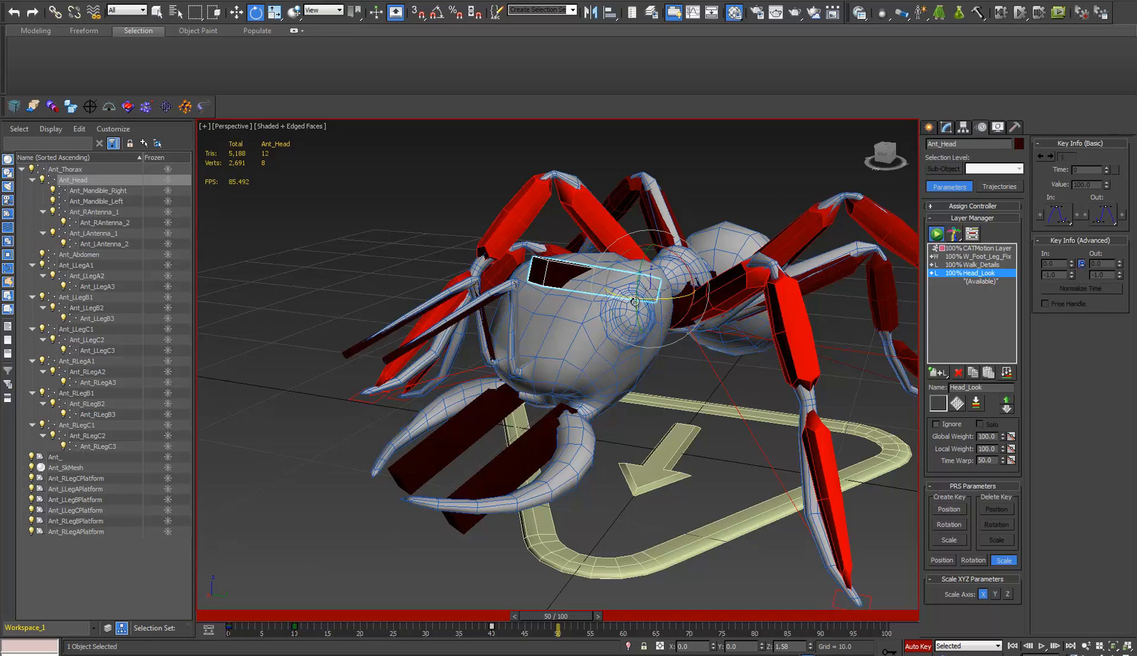
pyautogui.moveTo(635, 301); pyautogui.dragTo(680, 315)
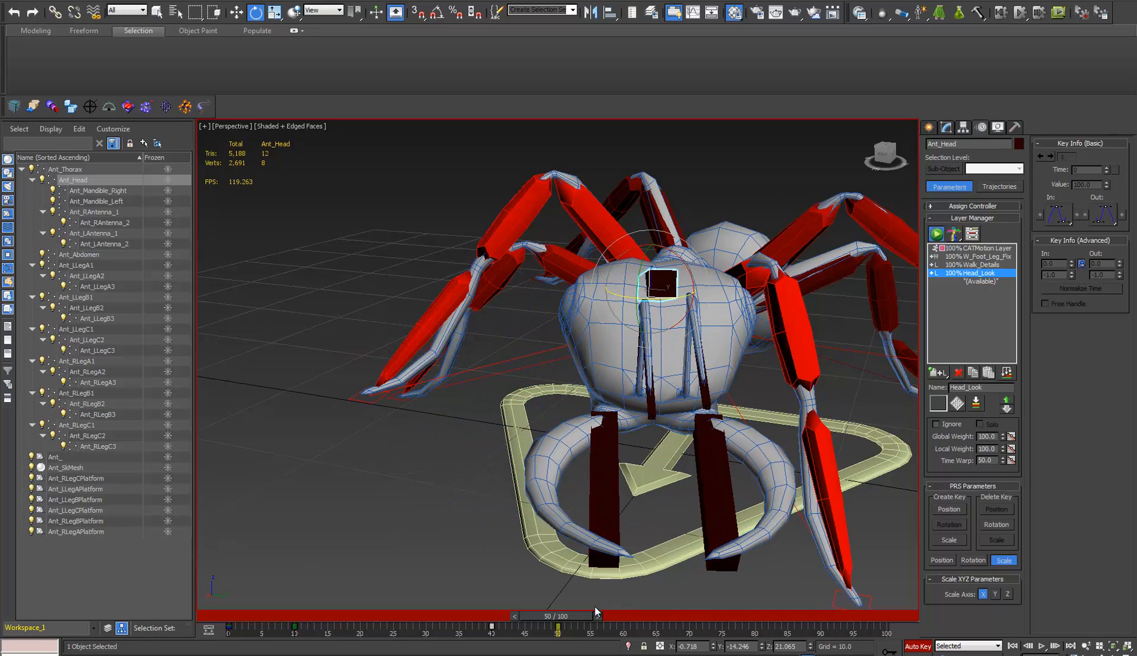
pyautogui.press('q')
# - Scrub through the remaining frames, return to frame 0 and rotate the head toward the ant's left there
pyautogui.moveTo(596, 611); pyautogui.dragTo(741, 640)
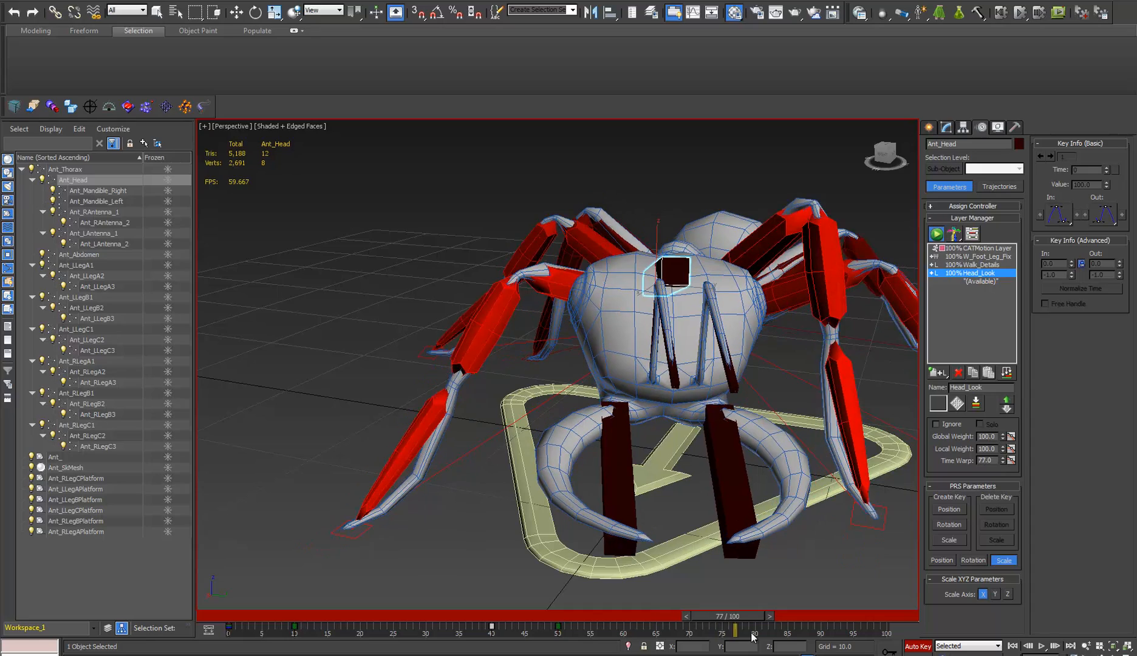
pyautogui.press('e')
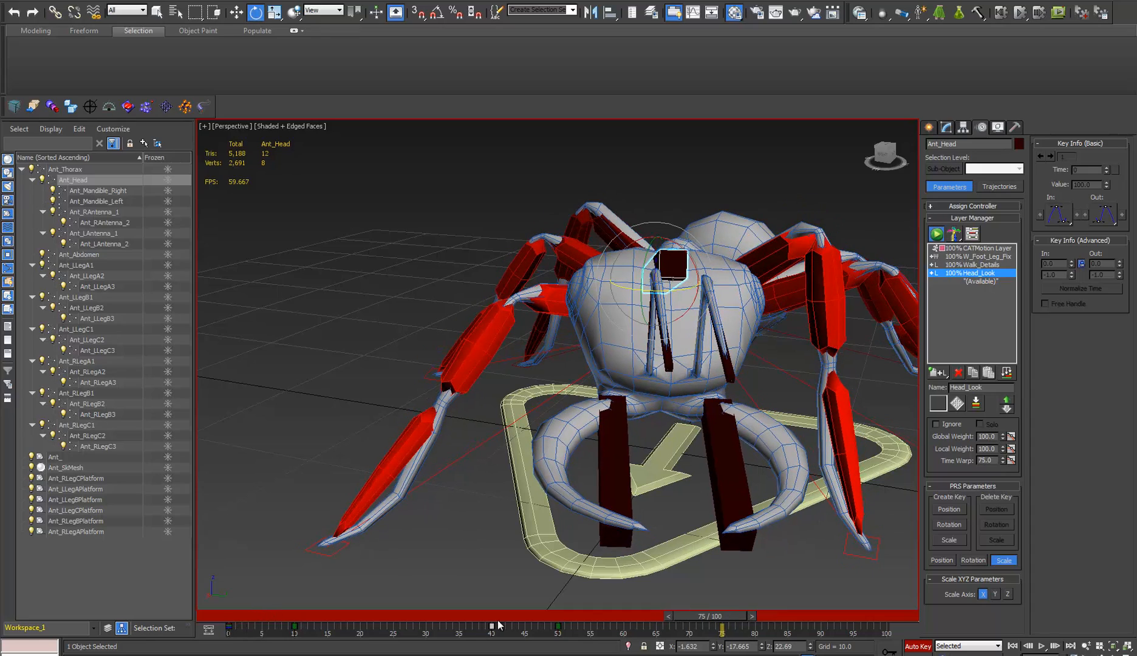
pyautogui.moveTo(722, 619); pyautogui.dragTo(135, 633)
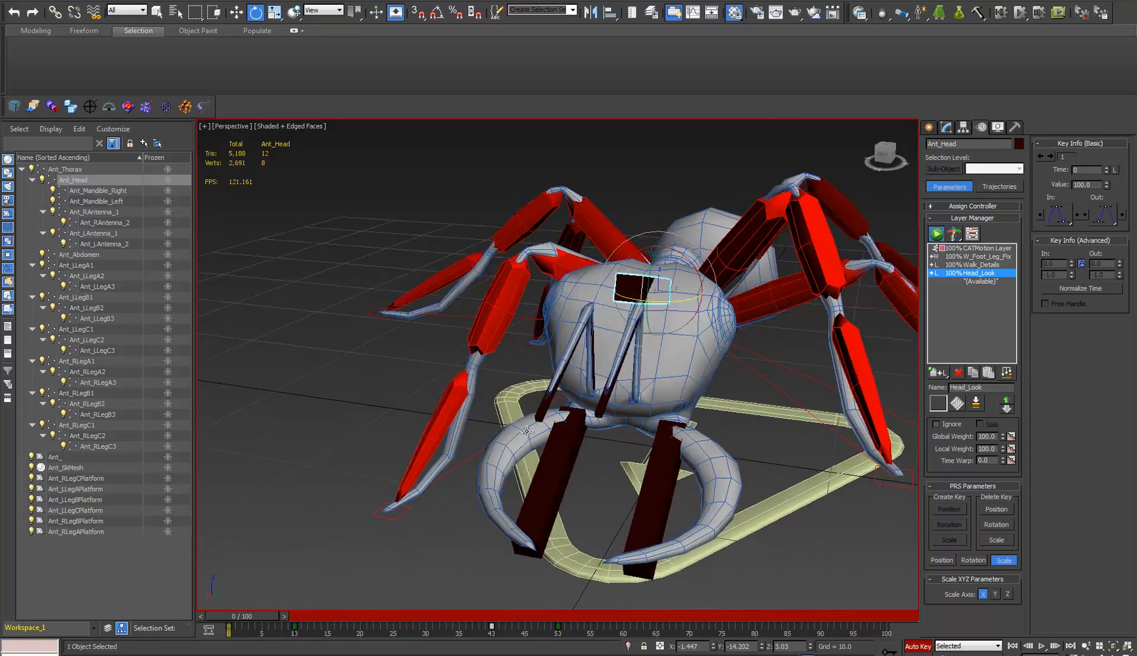
pyautogui.moveTo(696, 317); pyautogui.dragTo(634, 487)
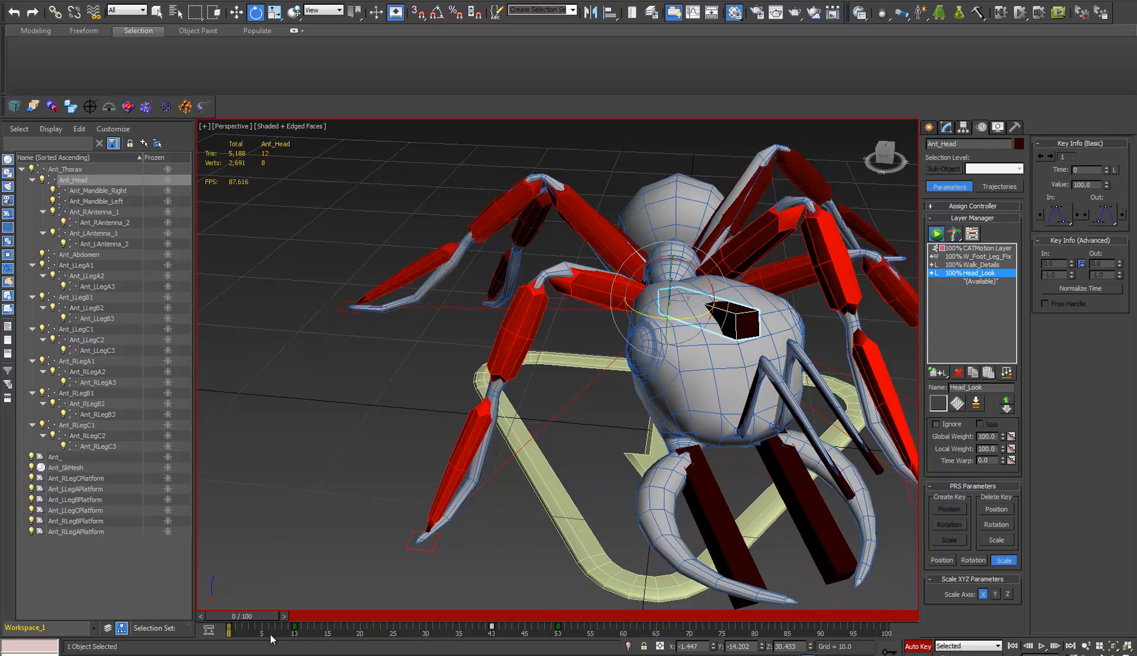
# - Copy the head's frame 0 key over the key at frame 50, and scrub to frame 100
pyautogui.click(229, 626)
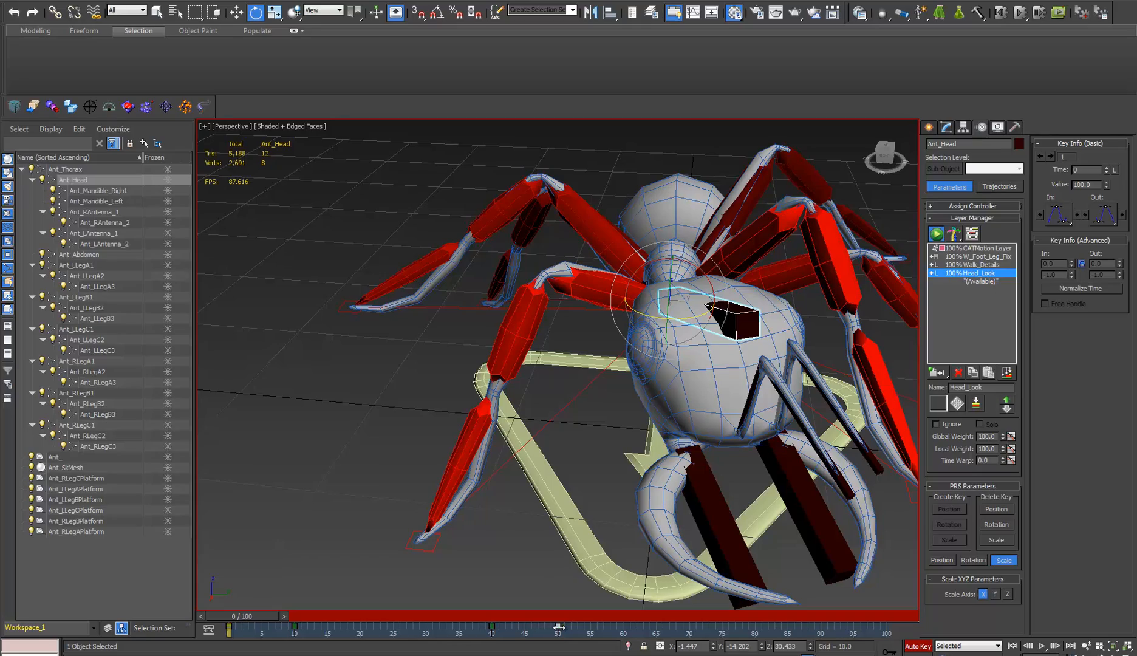
pyautogui.moveTo(264, 613); pyautogui.dragTo(919, 632)
pyautogui.press('e')
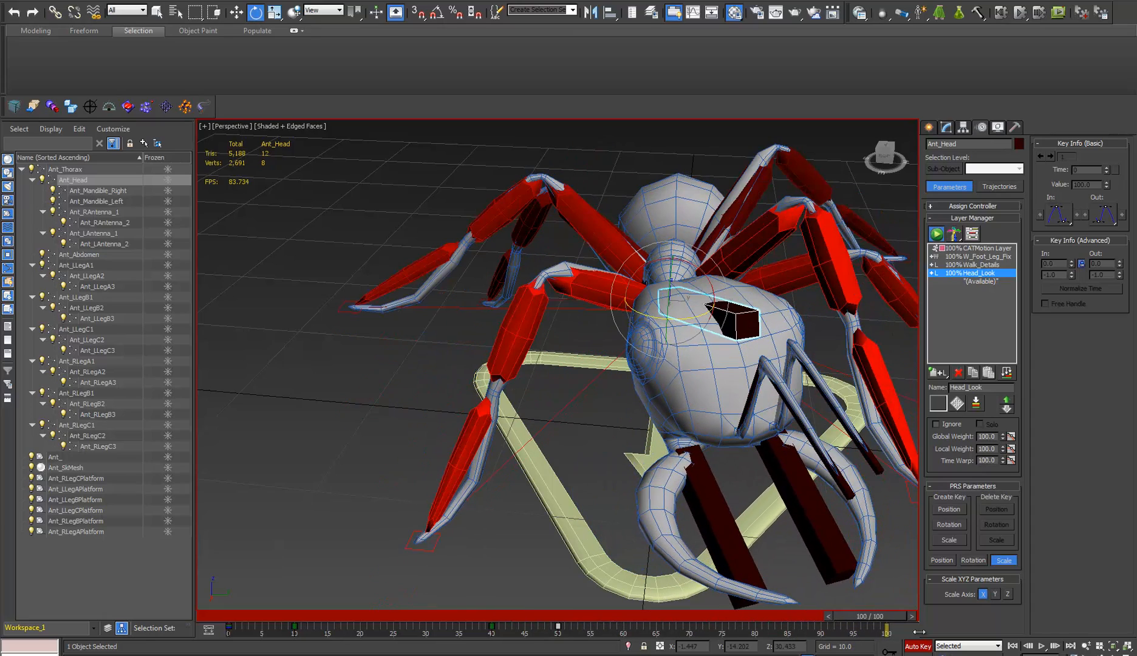
# - Move the head's keys at frames 40 and 50 to 25 and 35, and copy all four keys to frames 65, 75, 90 and 100
pyautogui.click(911, 618)
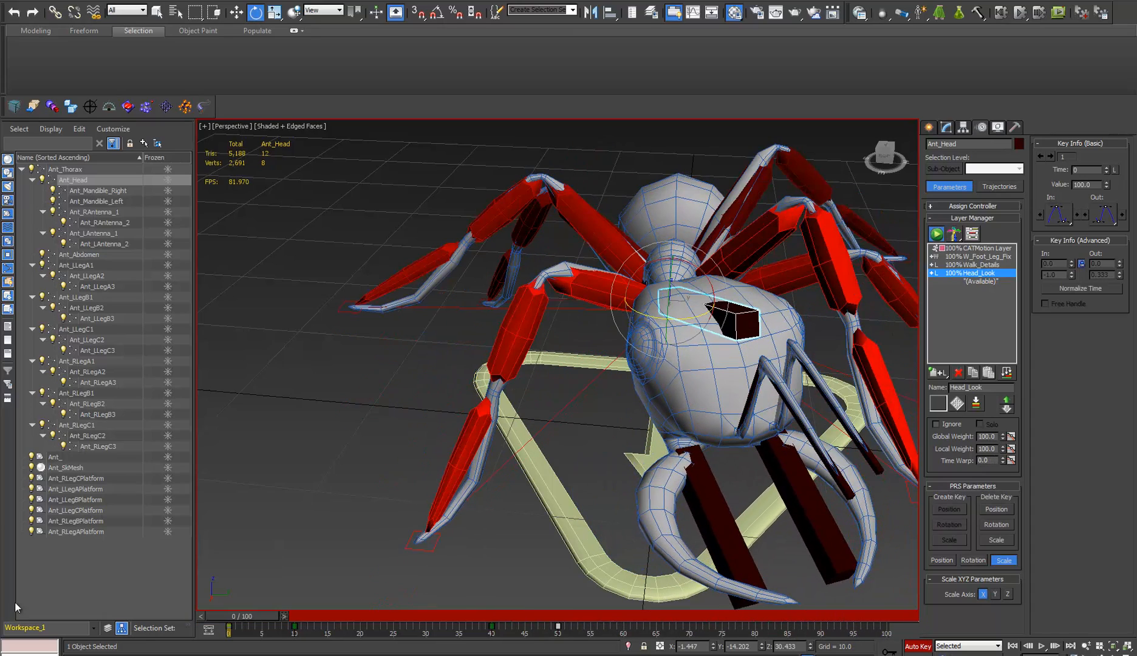
pyautogui.moveTo(444, 633); pyautogui.dragTo(596, 637)
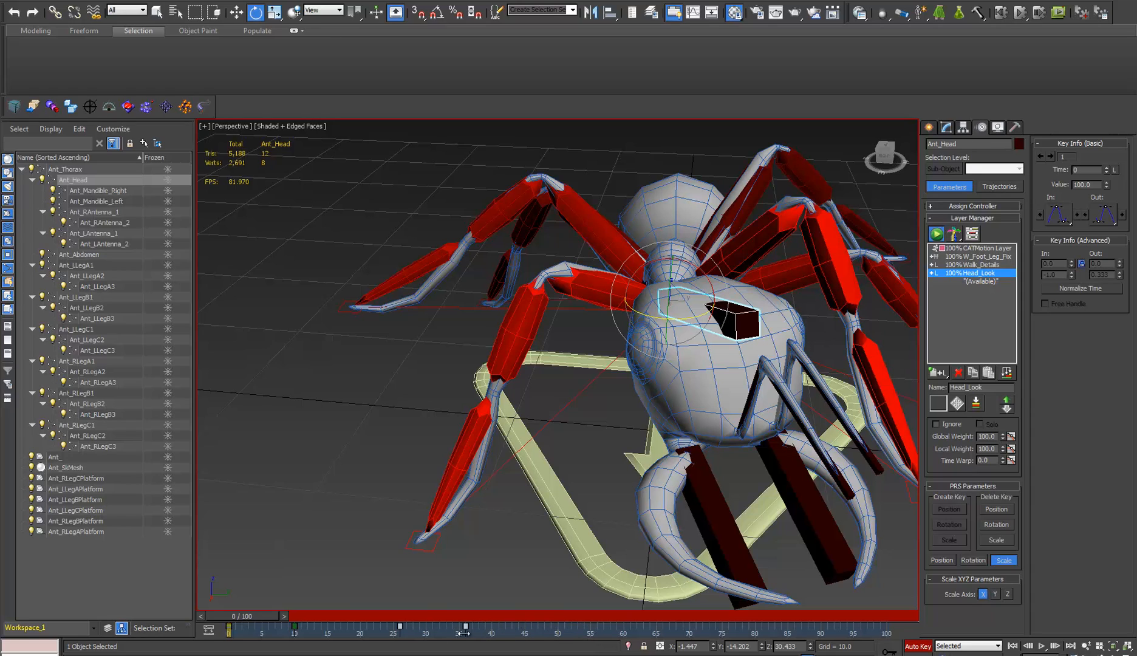
pyautogui.moveTo(503, 632); pyautogui.dragTo(651, 642)
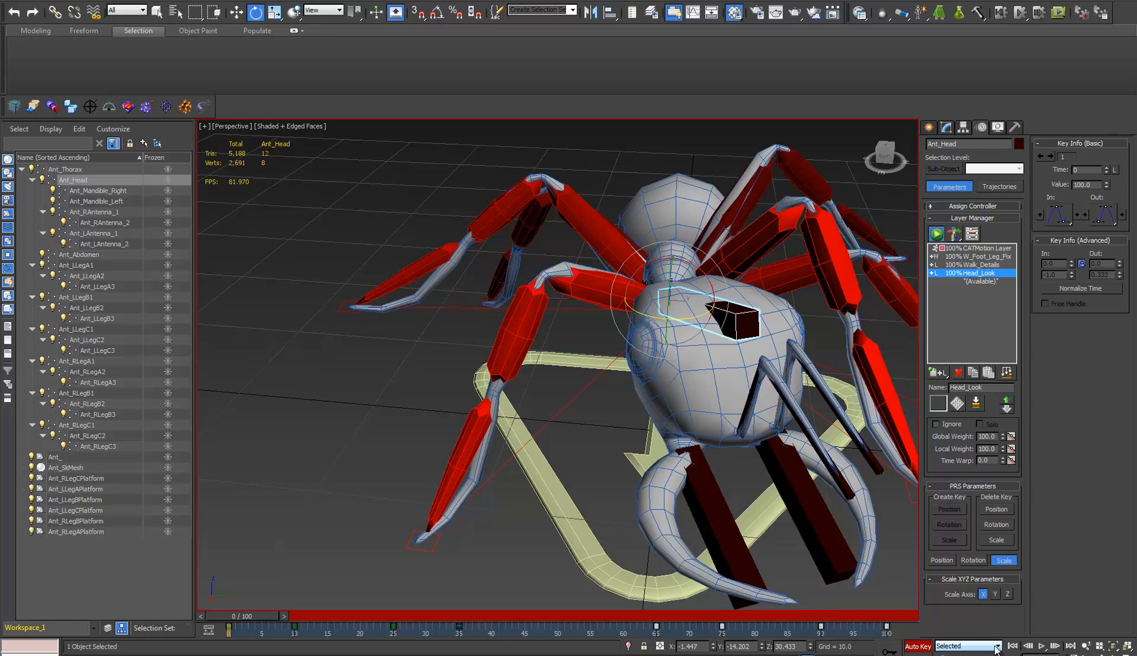
# - Play the head-look animation and scrub to frame 100 and back to 0 to examine the head turns
pyautogui.click(1041, 647)
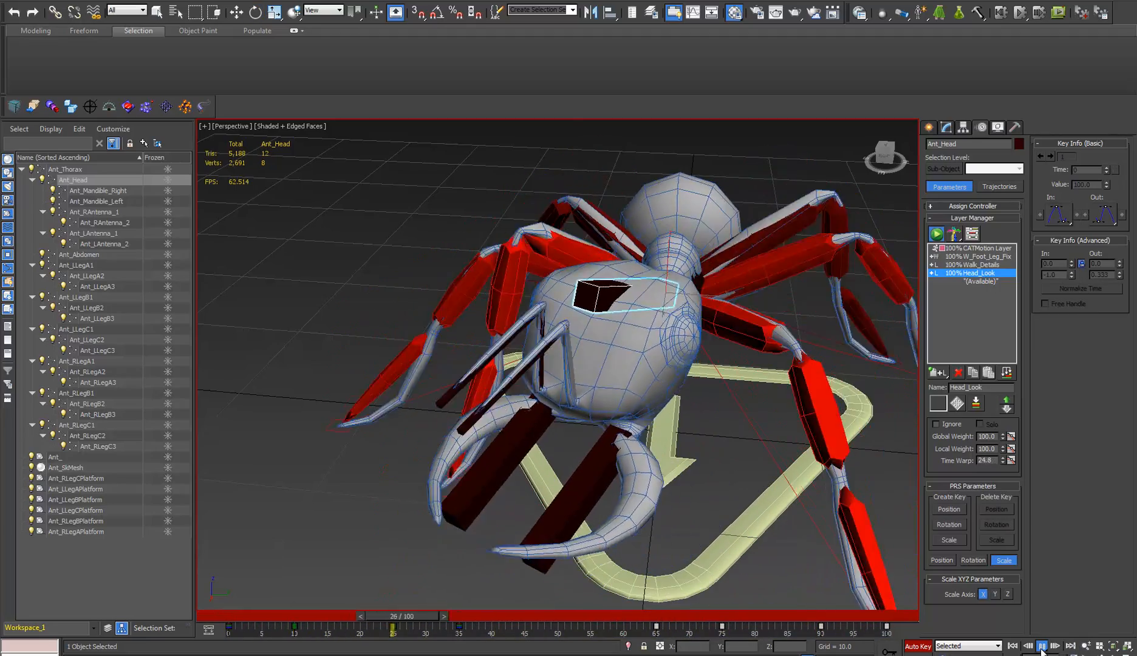
pyautogui.click(1041, 646)
pyautogui.press('e')
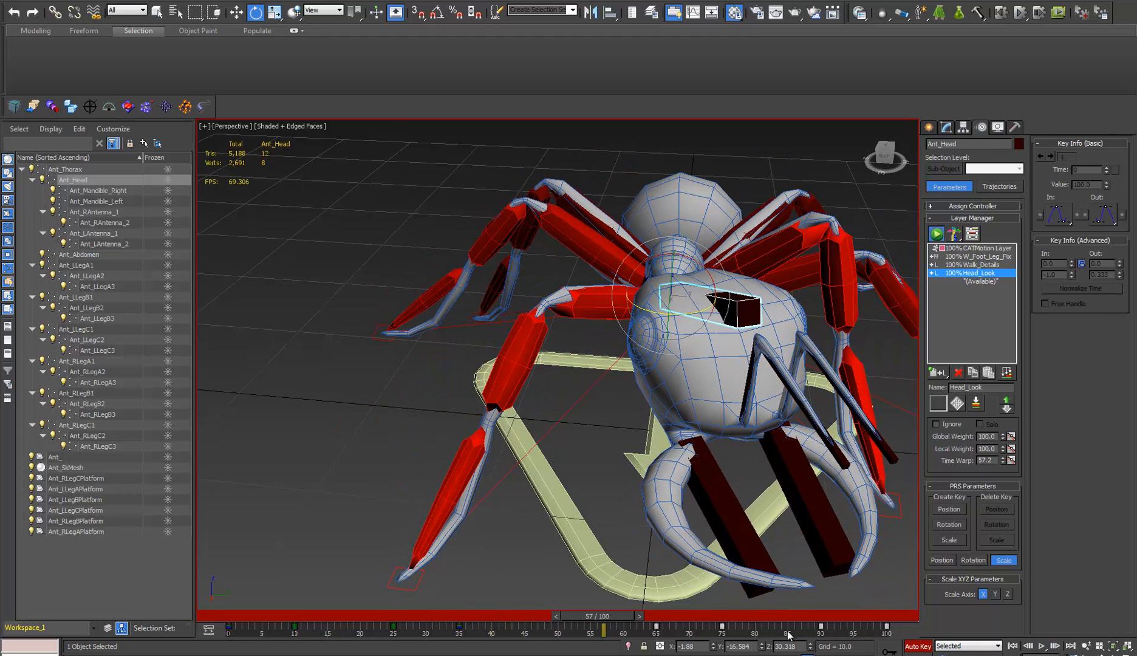
pyautogui.moveTo(794, 636); pyautogui.dragTo(893, 639)
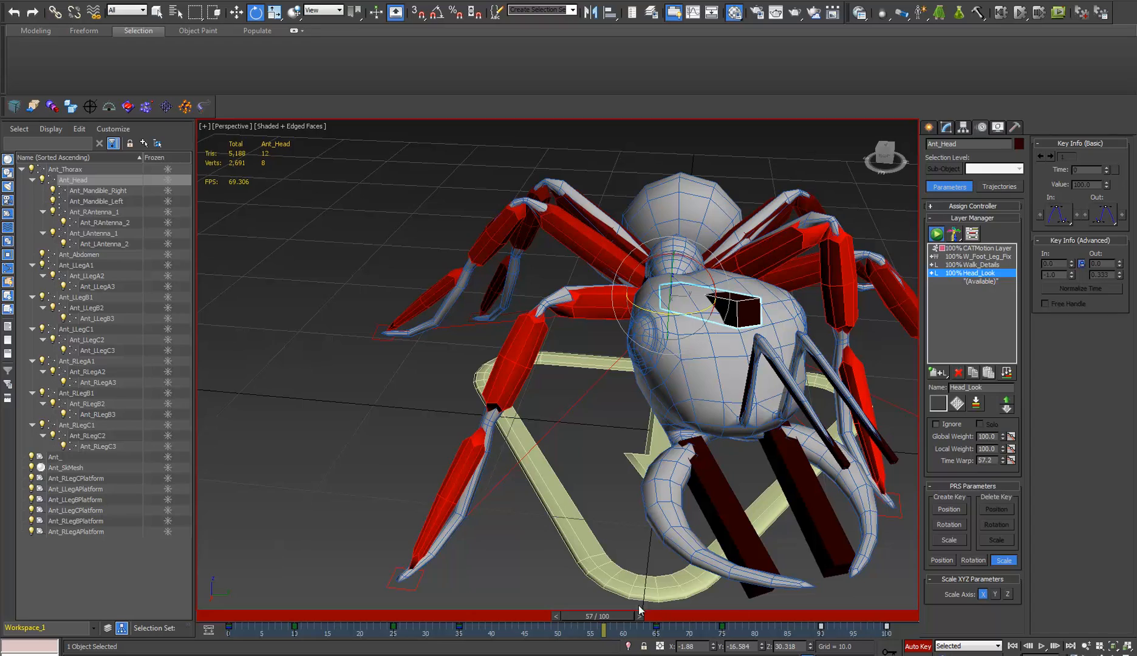
pyautogui.moveTo(613, 616); pyautogui.dragTo(904, 624)
pyautogui.click(911, 617)
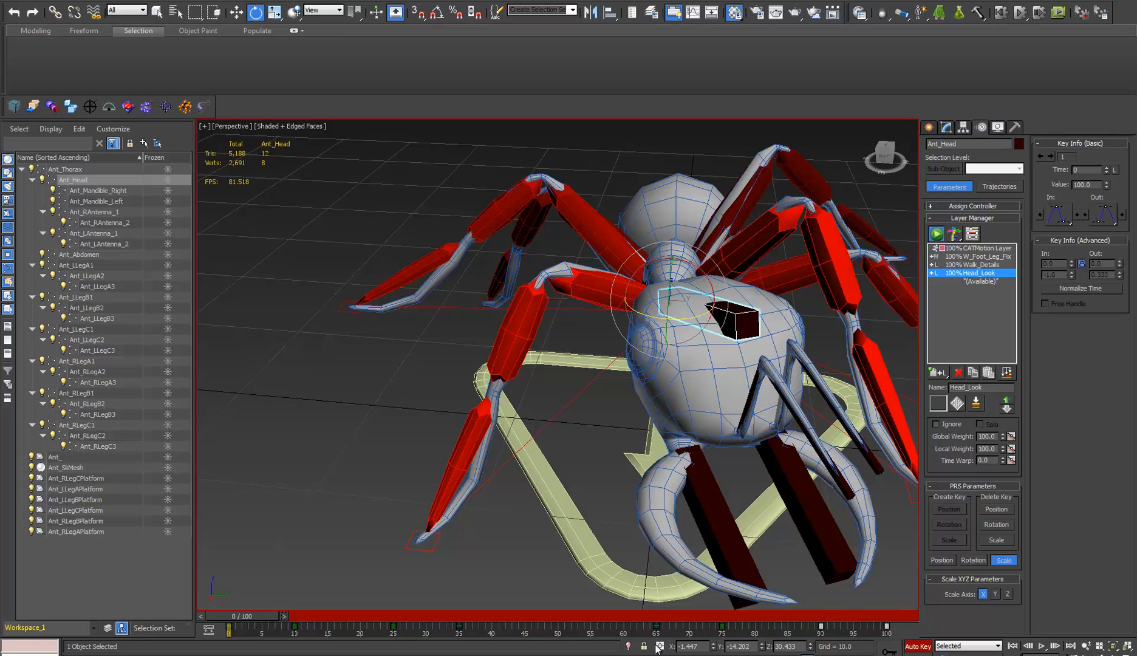
# - Shift the four copied head keys 15 frames earlier, to frames 50, 60, 75 and 85
pyautogui.moveTo(618, 633); pyautogui.dragTo(821, 627)
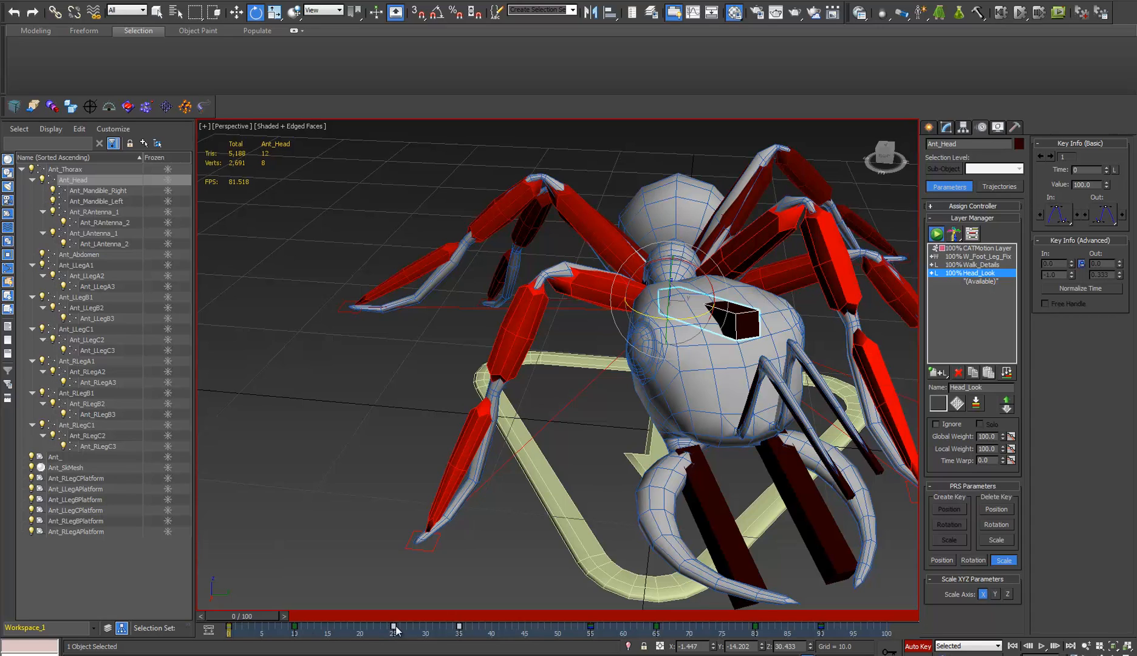
pyautogui.moveTo(579, 635); pyautogui.dragTo(857, 635)
pyautogui.moveTo(592, 625); pyautogui.dragTo(563, 626)
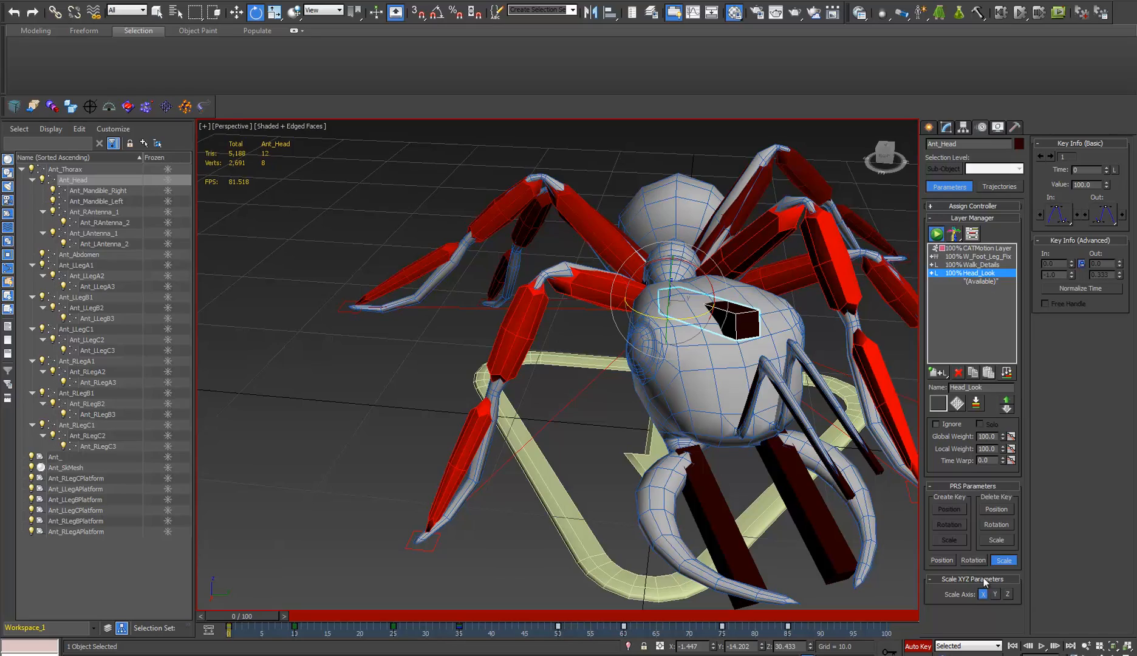
# - Play the head turns, and delete the copied head keys at frames 50, 60, 75 and 85
pyautogui.click(1041, 646)
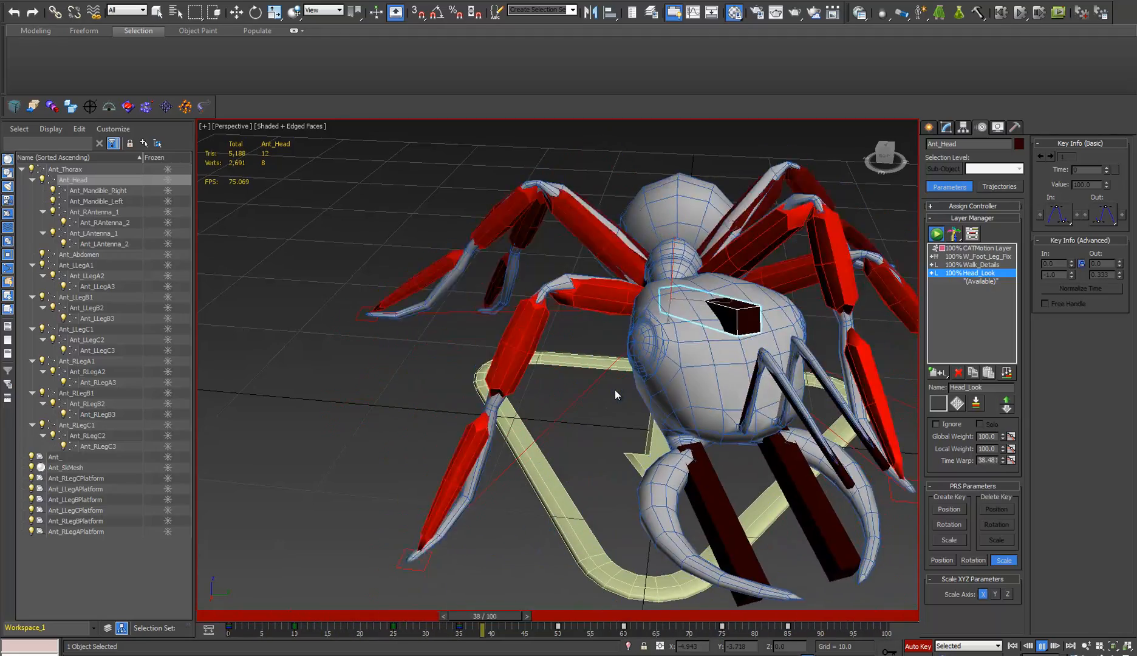
pyautogui.press('e')
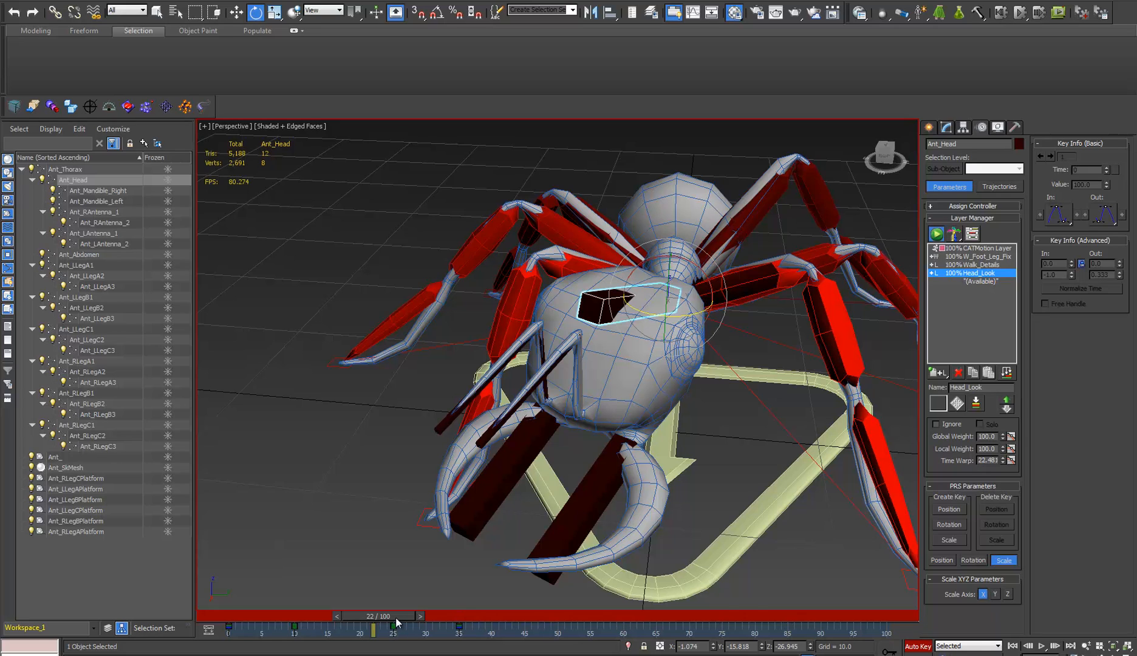
pyautogui.moveTo(395, 617); pyautogui.dragTo(248, 616)
pyautogui.press('e')
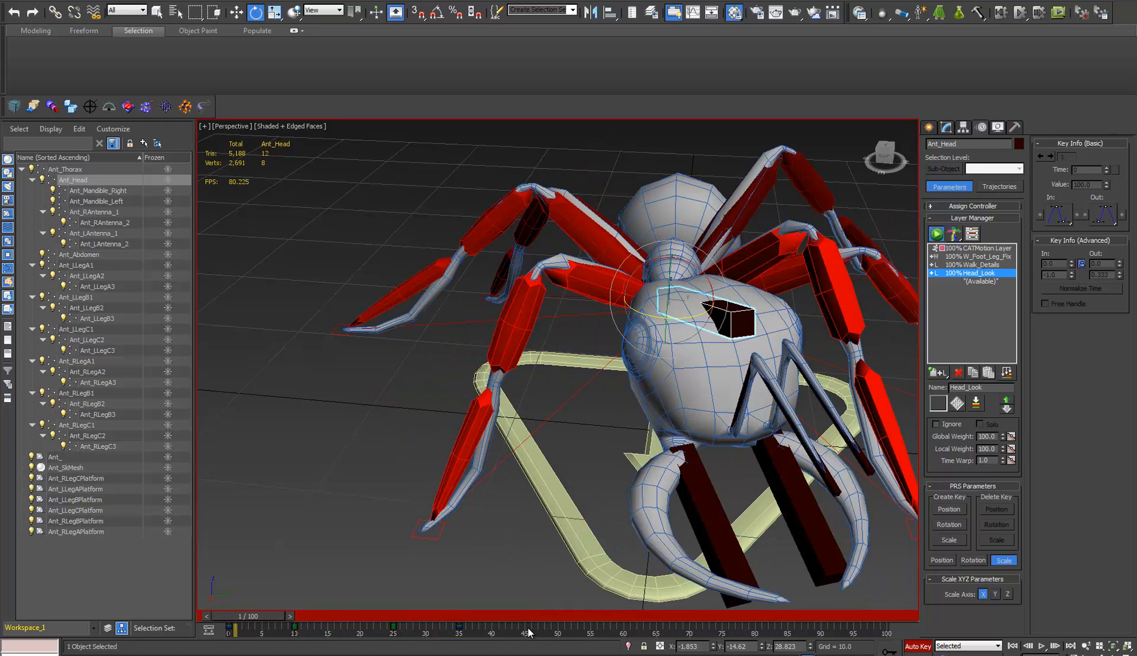
# - Move the four remaining head keys to frames 33, 43, 58 and 68, and return to frame 0
pyautogui.moveTo(529, 633); pyautogui.dragTo(226, 649)
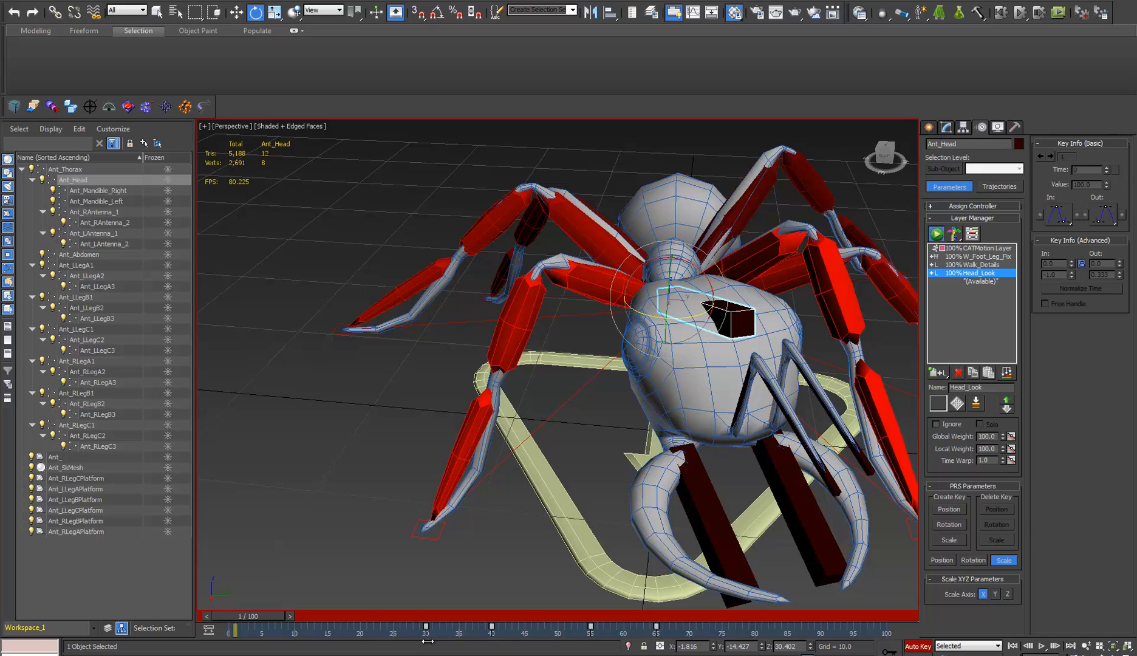
pyautogui.moveTo(445, 641); pyautogui.dragTo(446, 643)
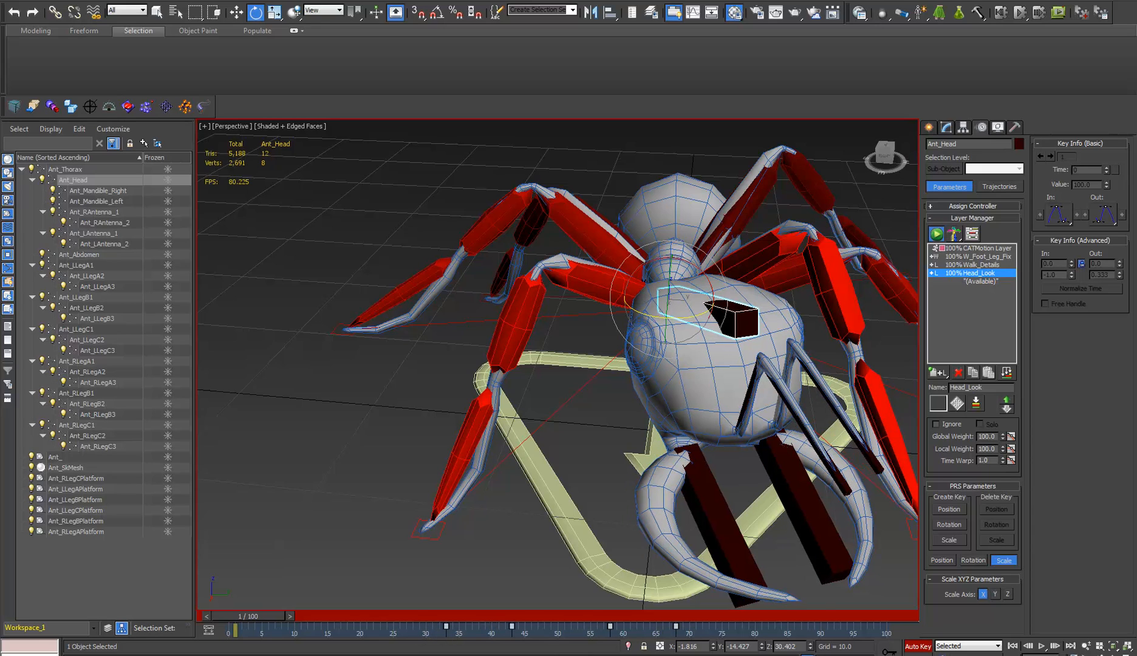
pyautogui.moveTo(259, 617); pyautogui.dragTo(245, 618)
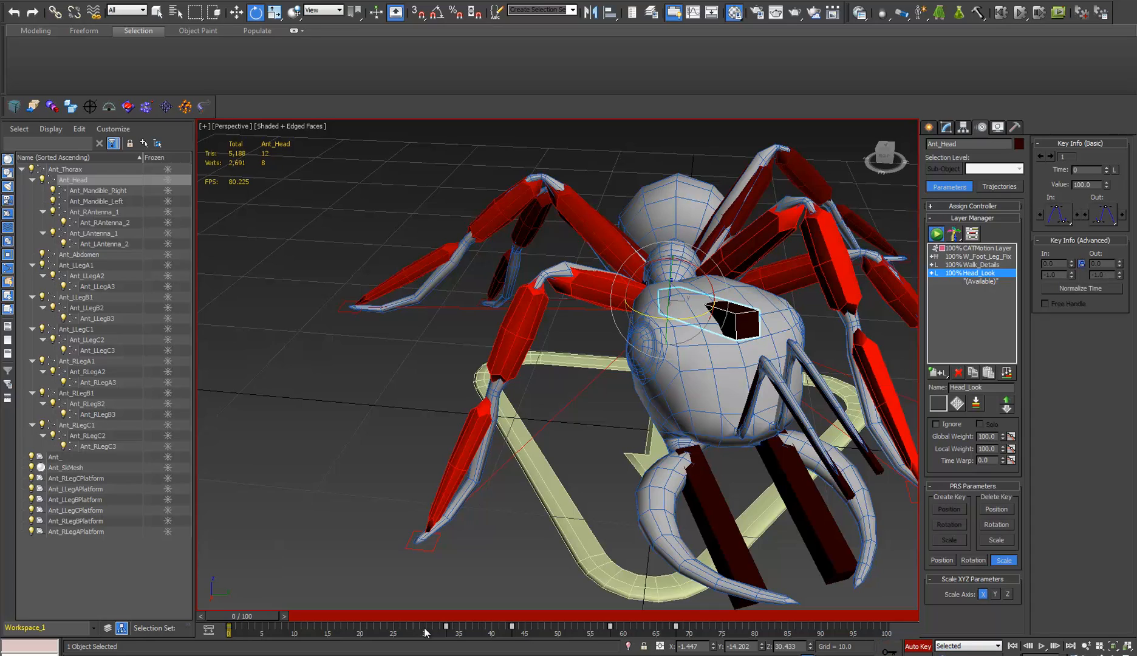
# - Key the head's forward-facing pose at frame 38, move that key to frame 0 and copy it to frames 5 and 28
pyautogui.moveTo(271, 616); pyautogui.dragTo(500, 613)
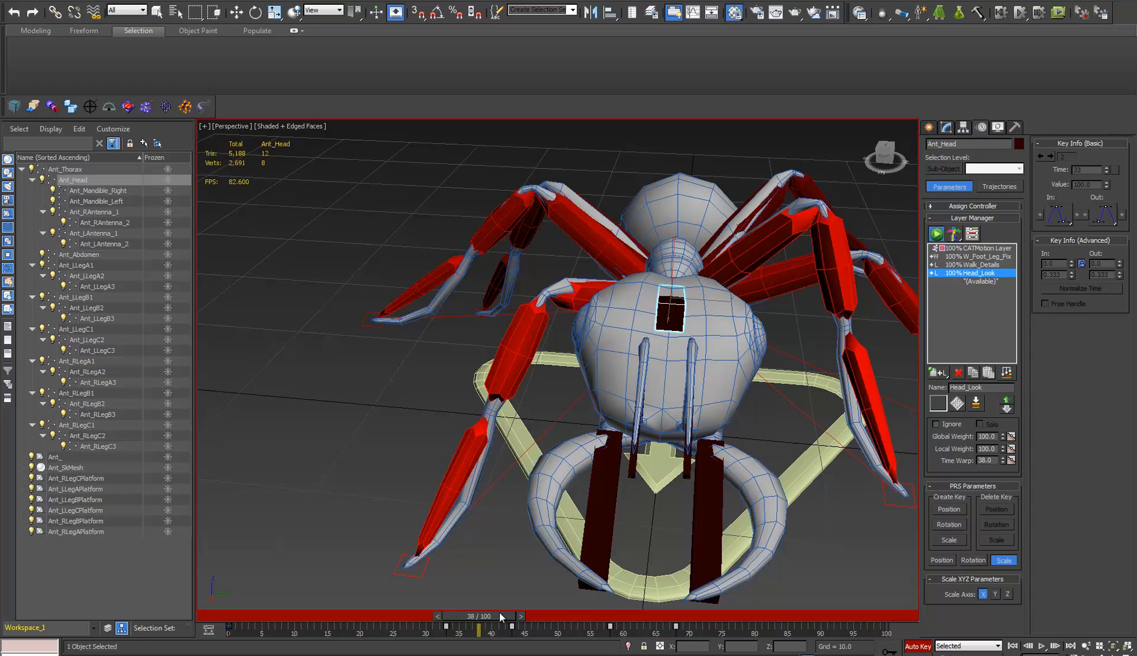
pyautogui.press('e')
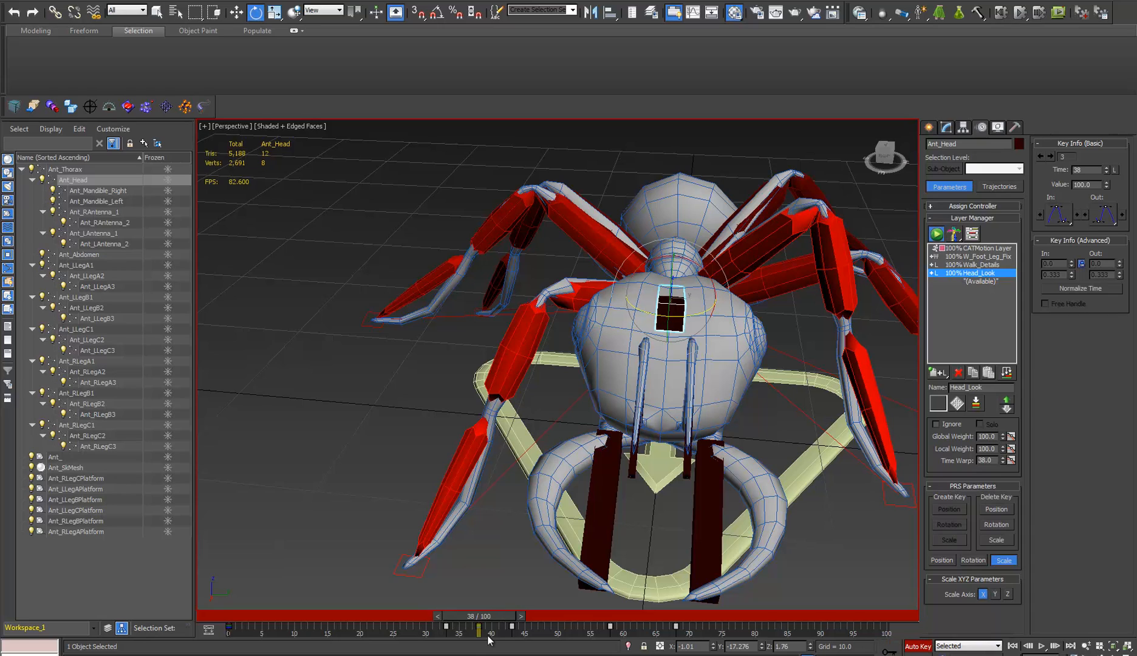
pyautogui.click(479, 628)
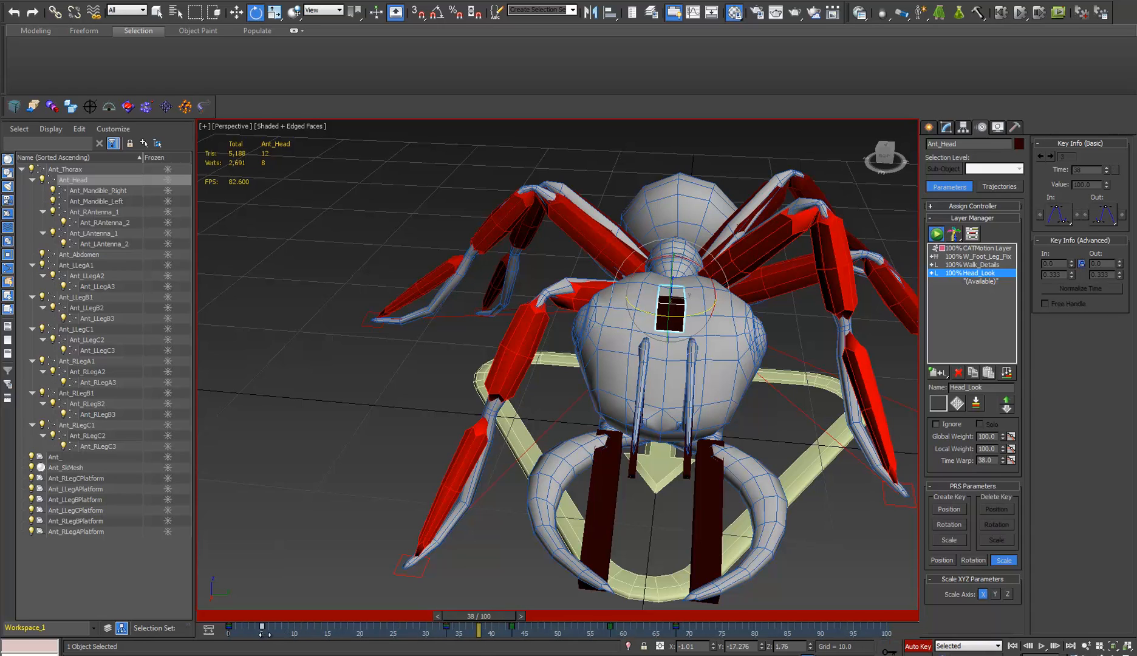
pyautogui.moveTo(446, 618); pyautogui.dragTo(411, 619)
pyautogui.moveTo(278, 624); pyautogui.dragTo(257, 636)
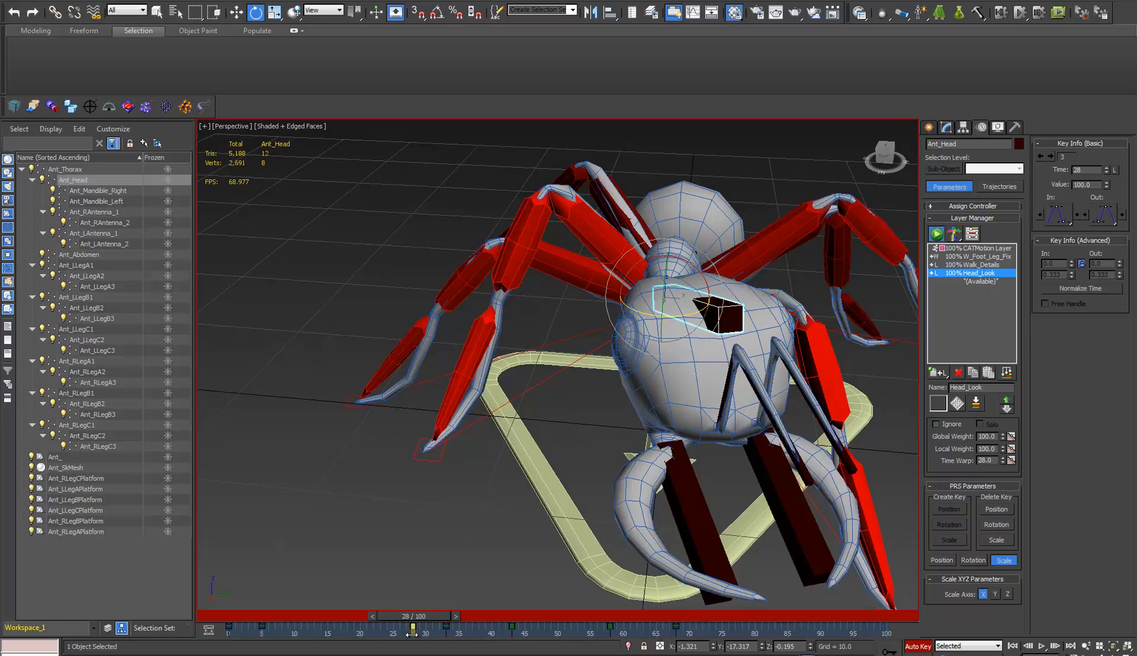
pyautogui.keyDown('shift'); pyautogui.moveTo(412, 634); pyautogui.dragTo(452, 636); pyautogui.keyUp('shift')
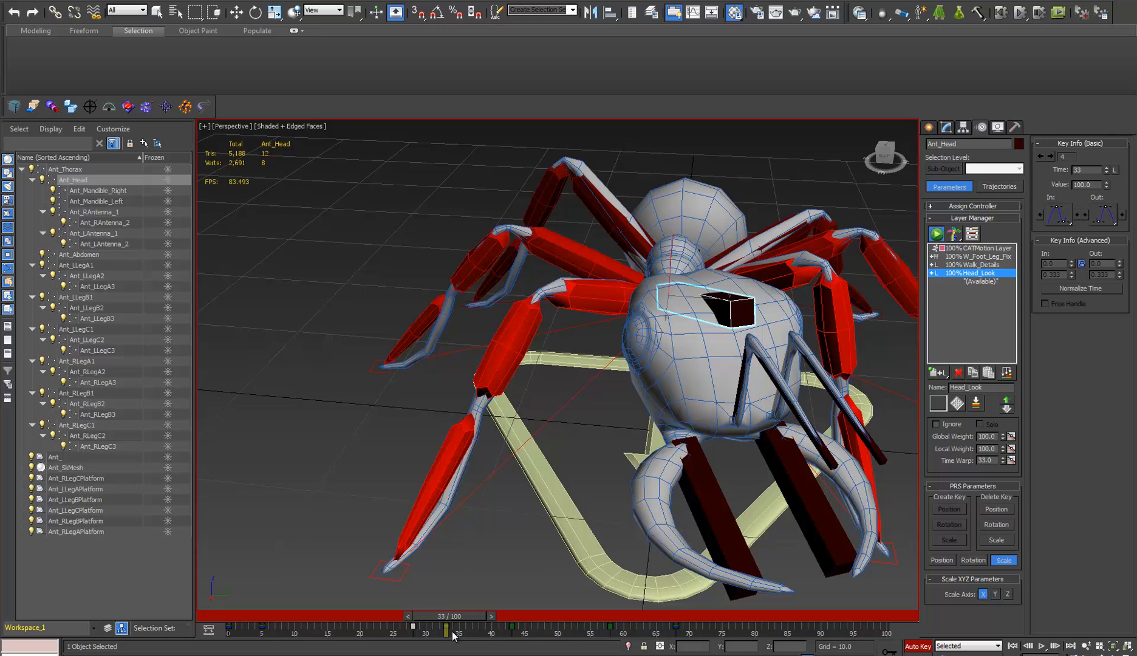
pyautogui.press('e')
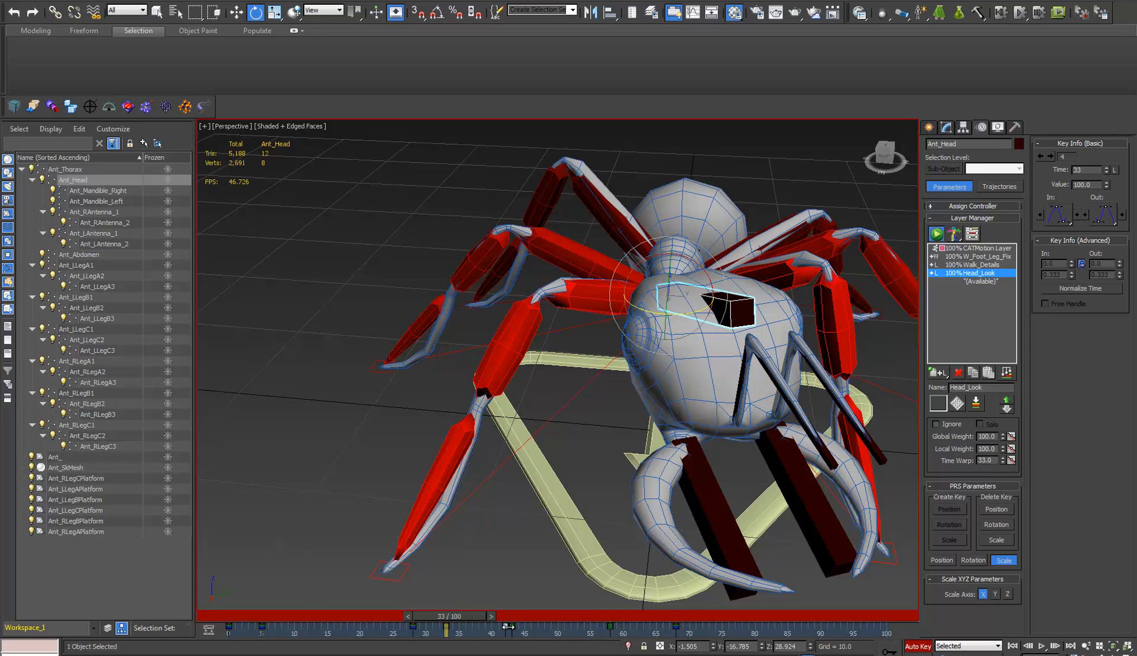
# - Turn the head to the opposite side at frame 33, and copy its forward-facing key from frame 0 to frames 100 and 95
pyautogui.moveTo(467, 616)
pyautogui.mouseDown()
pyautogui.moveTo(211, 609)
pyautogui.moveTo(483, 619)
pyautogui.moveTo(469, 628)
pyautogui.mouseUp()
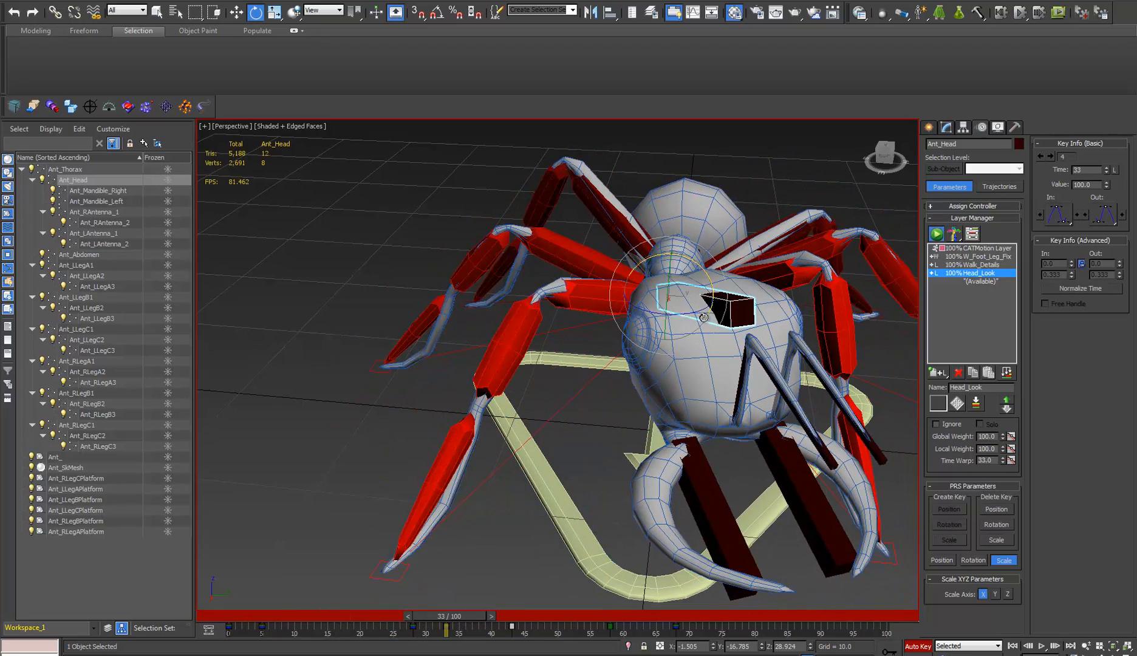
pyautogui.moveTo(687, 314); pyautogui.dragTo(641, 325)
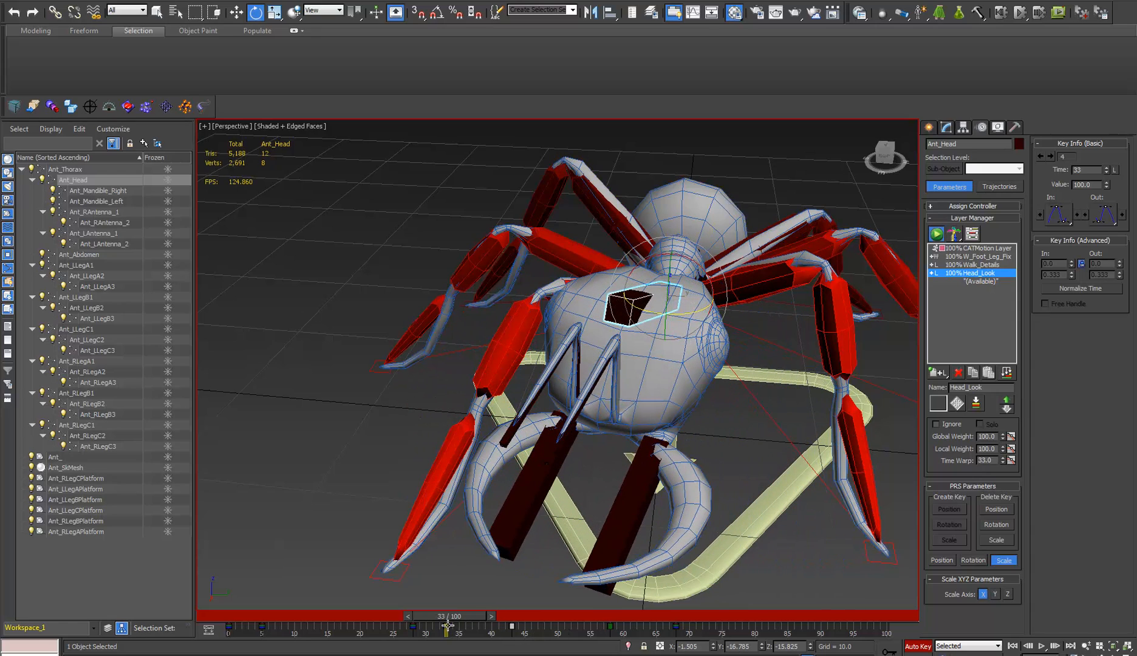
pyautogui.moveTo(457, 617); pyautogui.dragTo(752, 630)
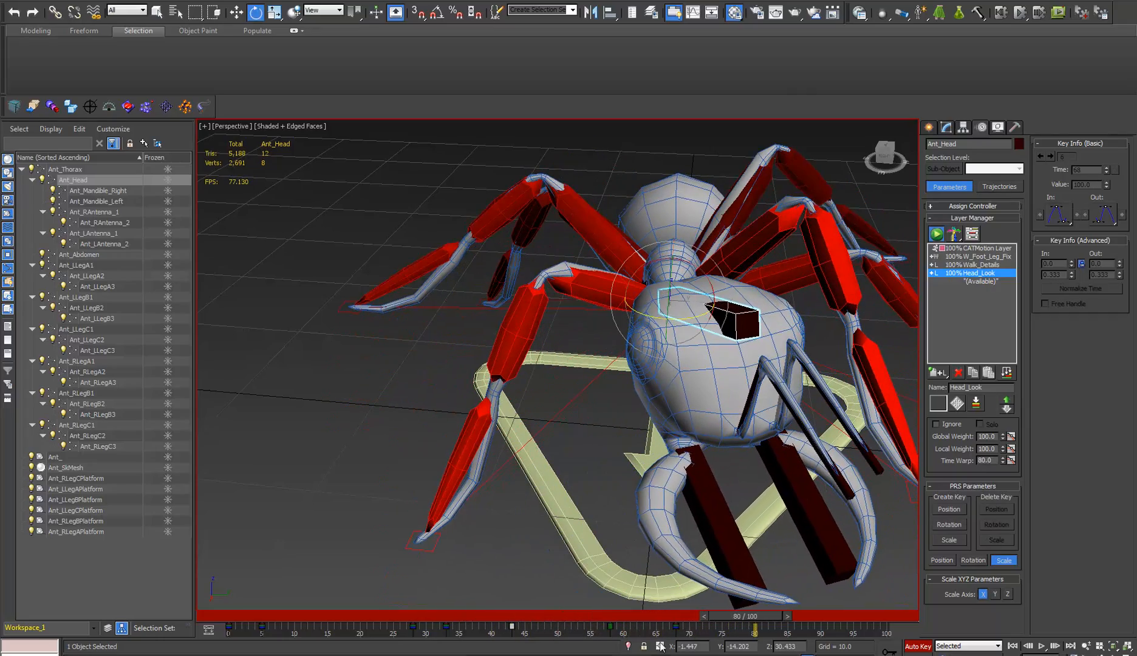
pyautogui.click(228, 627)
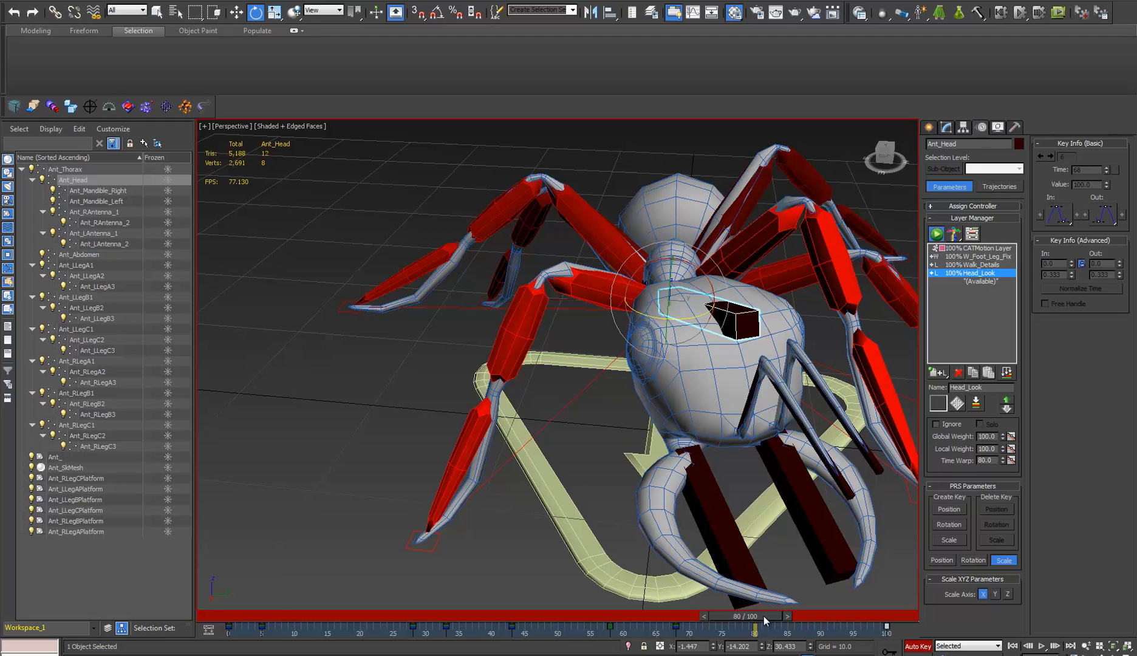
pyautogui.moveTo(759, 626); pyautogui.dragTo(683, 625)
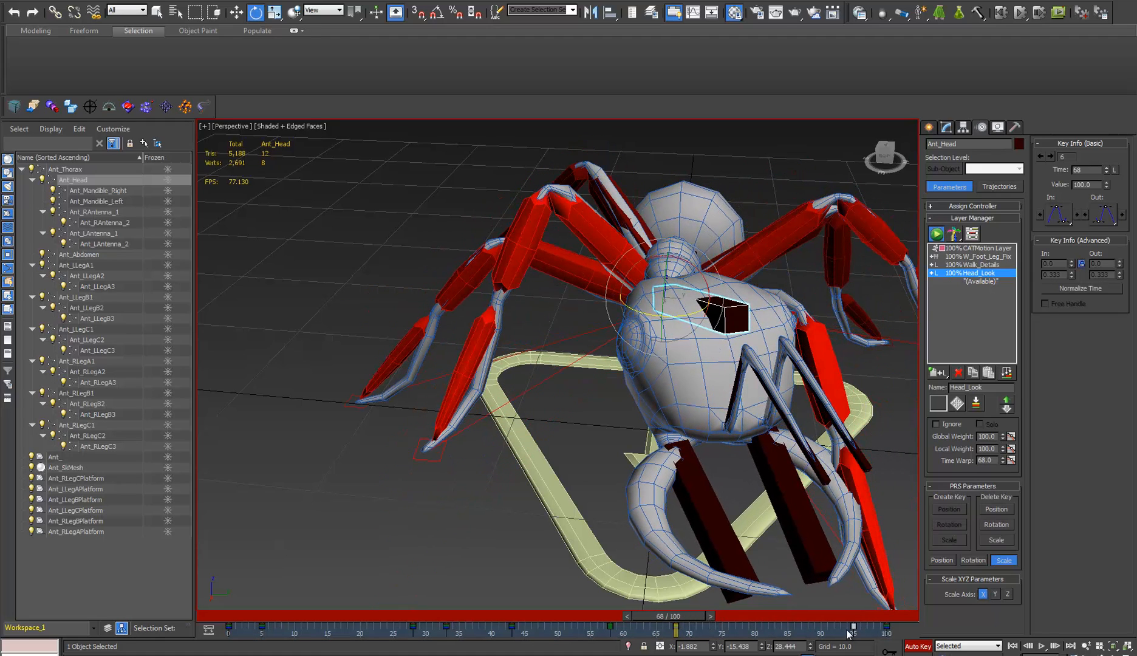
# - Play the animation, switching Ignore on and off for the Head_Look layer to compare the motion, and return to frame 0
pyautogui.click(1043, 647)
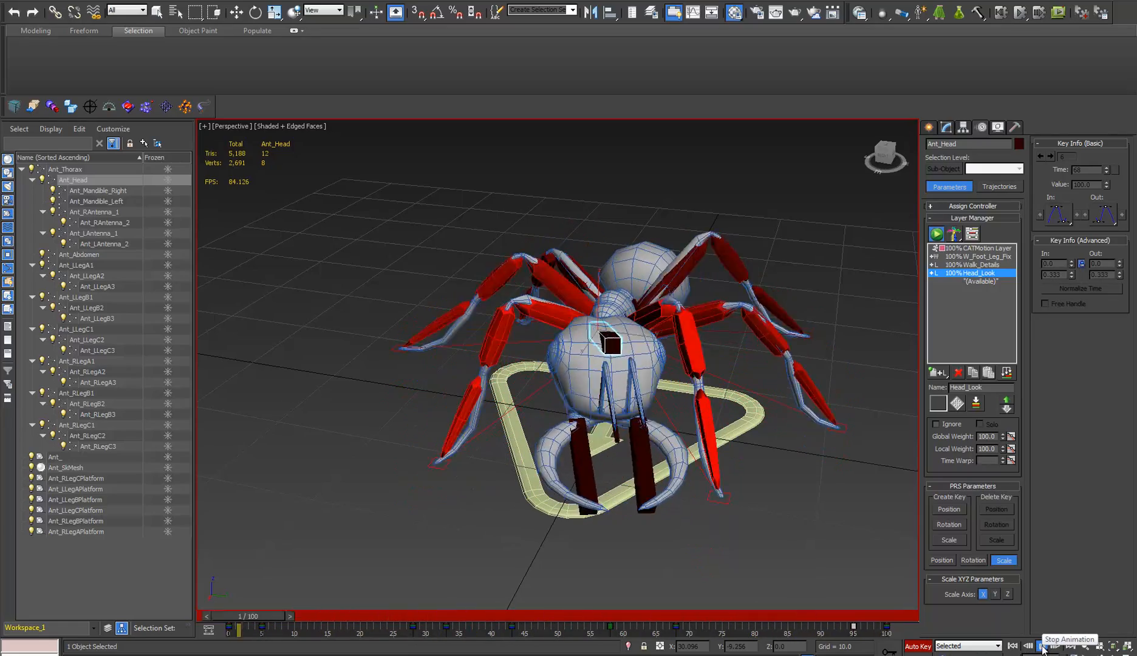
pyautogui.click(936, 424)
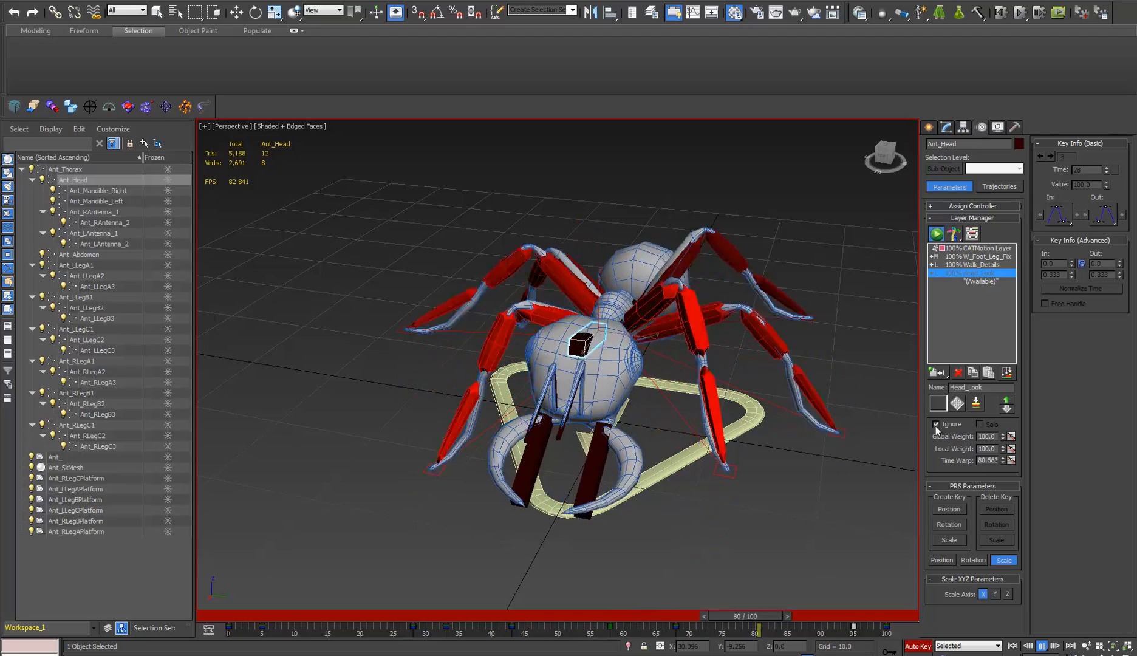
pyautogui.click(936, 424)
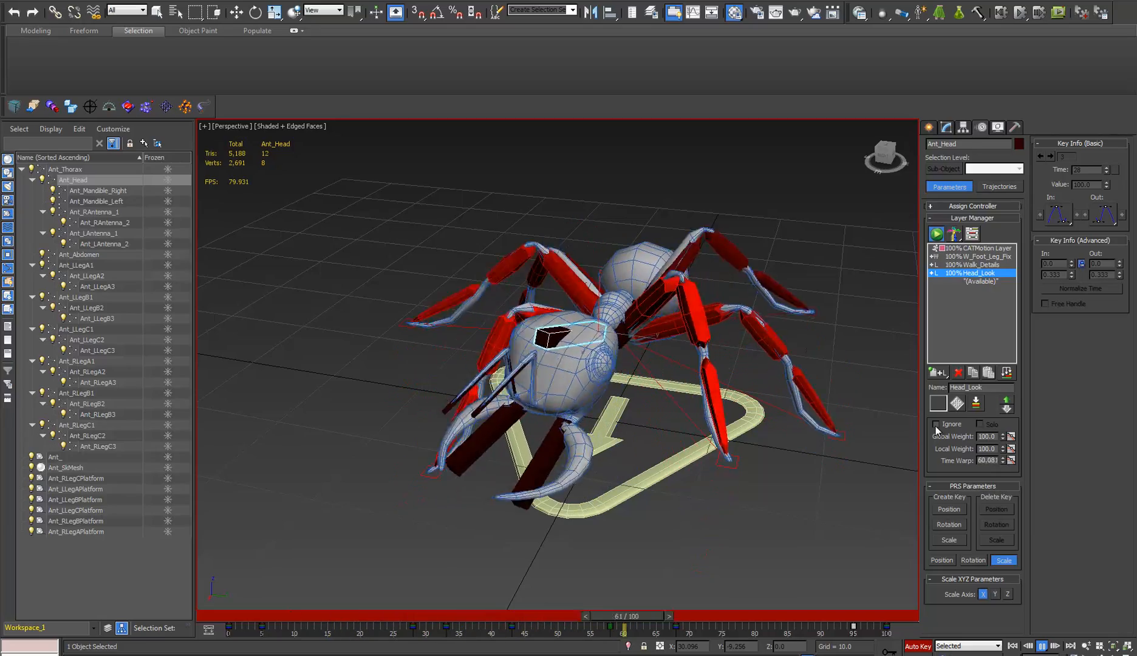
pyautogui.keyDown('alt'); pyautogui.moveTo(414, 450); pyautogui.dragTo(495, 449, button='middle'); pyautogui.keyUp('alt')
pyautogui.scroll(3, 487, 421)
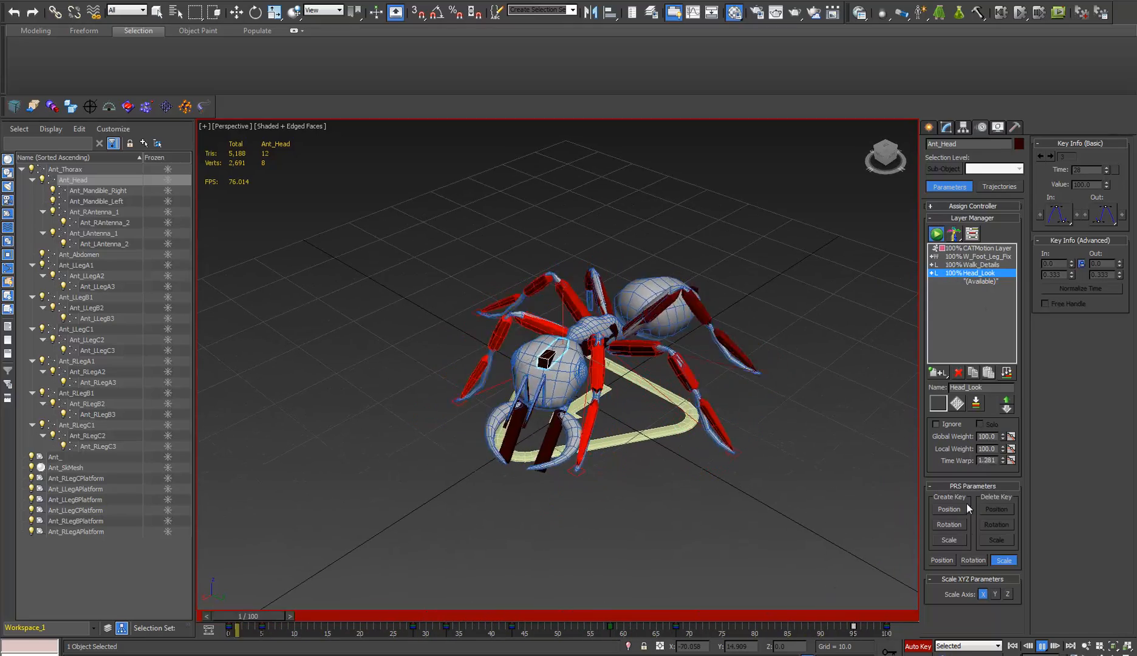
pyautogui.press('e')
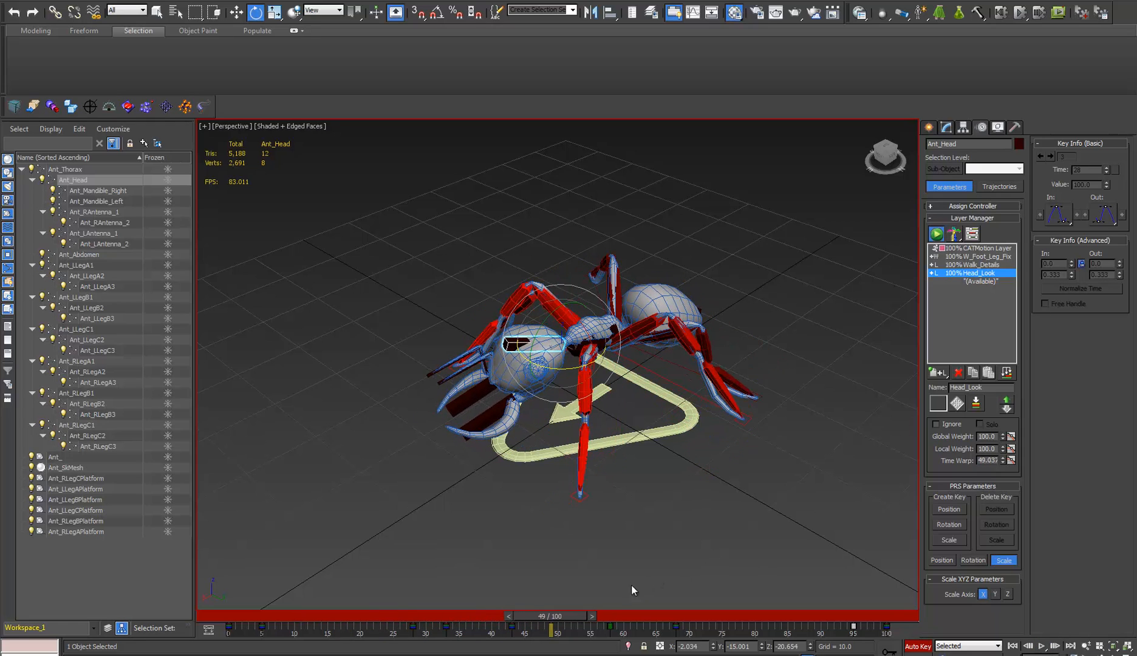
pyautogui.moveTo(582, 615); pyautogui.dragTo(200, 611)
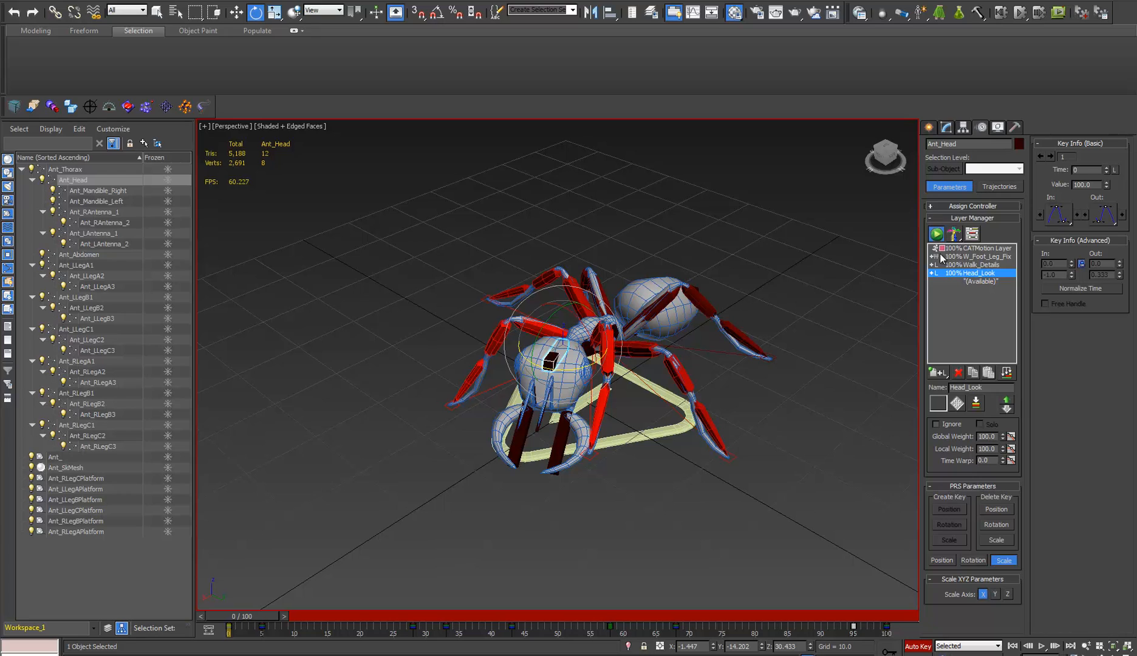
# - Set the CATMotion layer's walk mode to Walk On Line in its Globals settings and play the forward walk
pyautogui.click(990, 249)
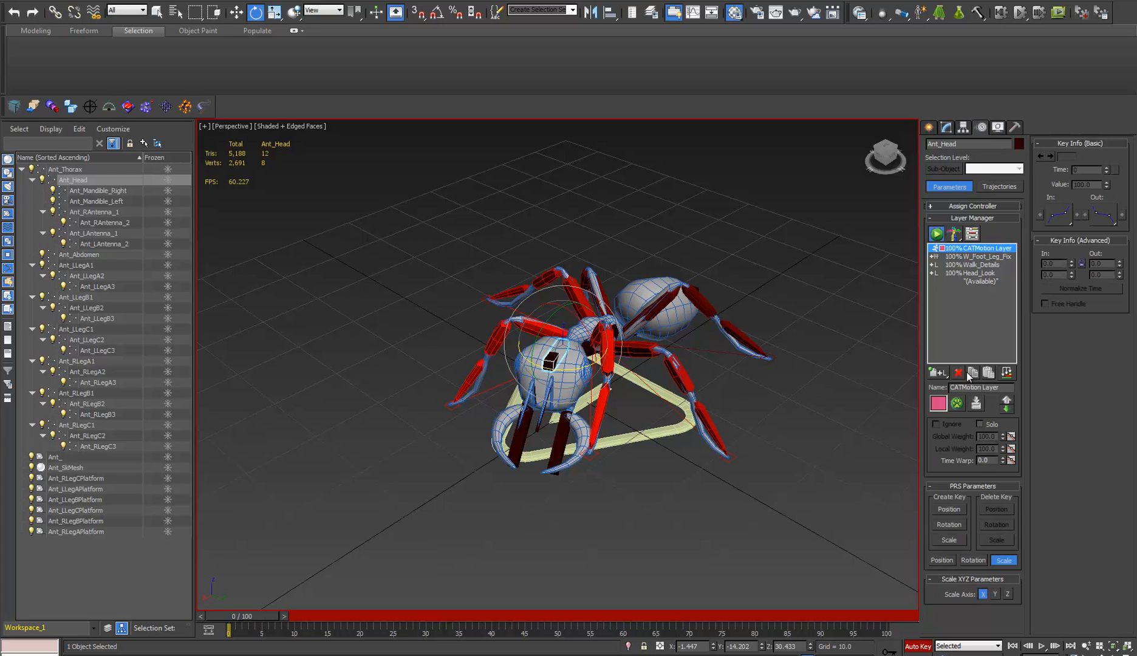
pyautogui.click(957, 403)
pyautogui.moveTo(558, 248); pyautogui.dragTo(374, 36)
pyautogui.click(267, 62)
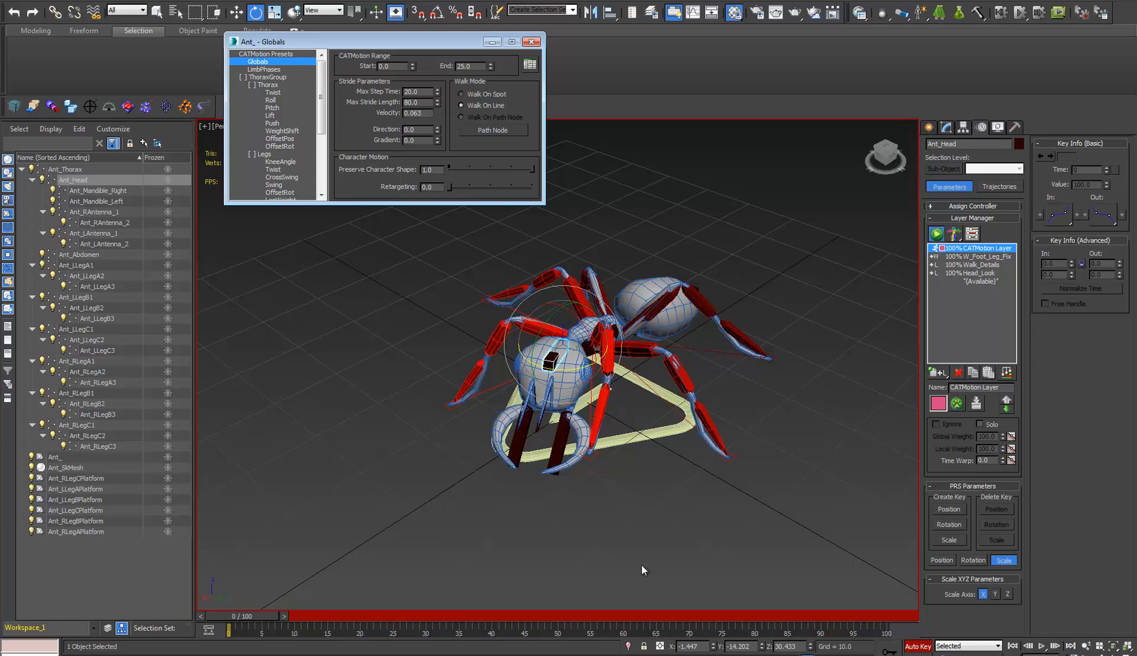
pyautogui.click(1042, 647)
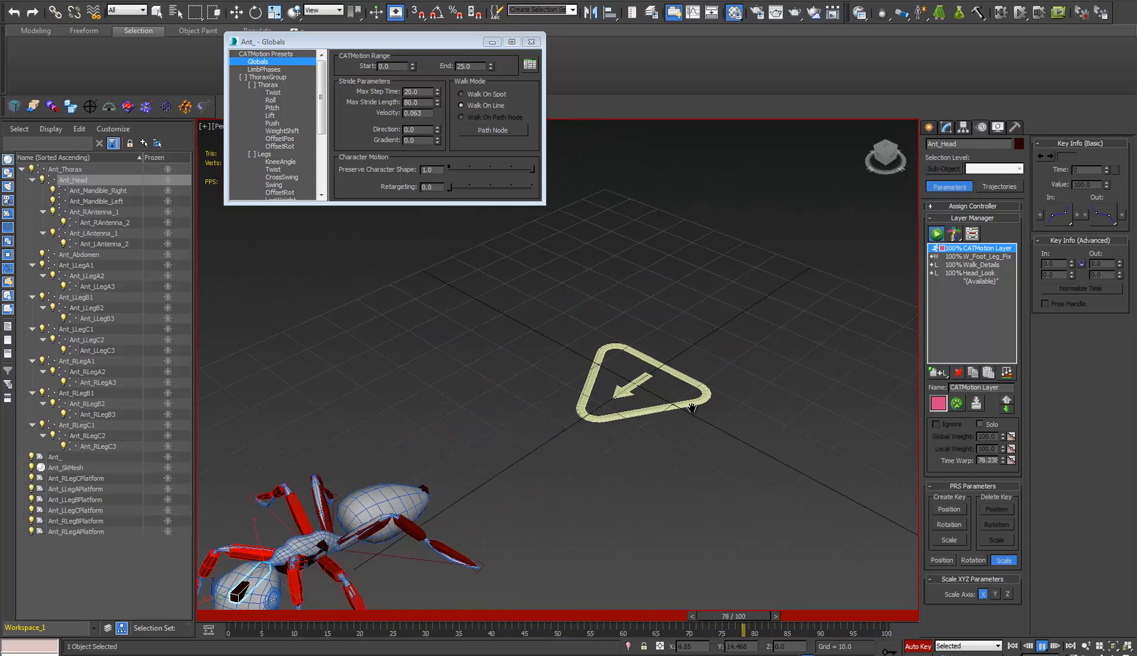
pyautogui.scroll(-10, 699, 397)
pyautogui.moveTo(706, 439); pyautogui.dragTo(657, 426, button='middle')
pyautogui.scroll(3, 657, 426)
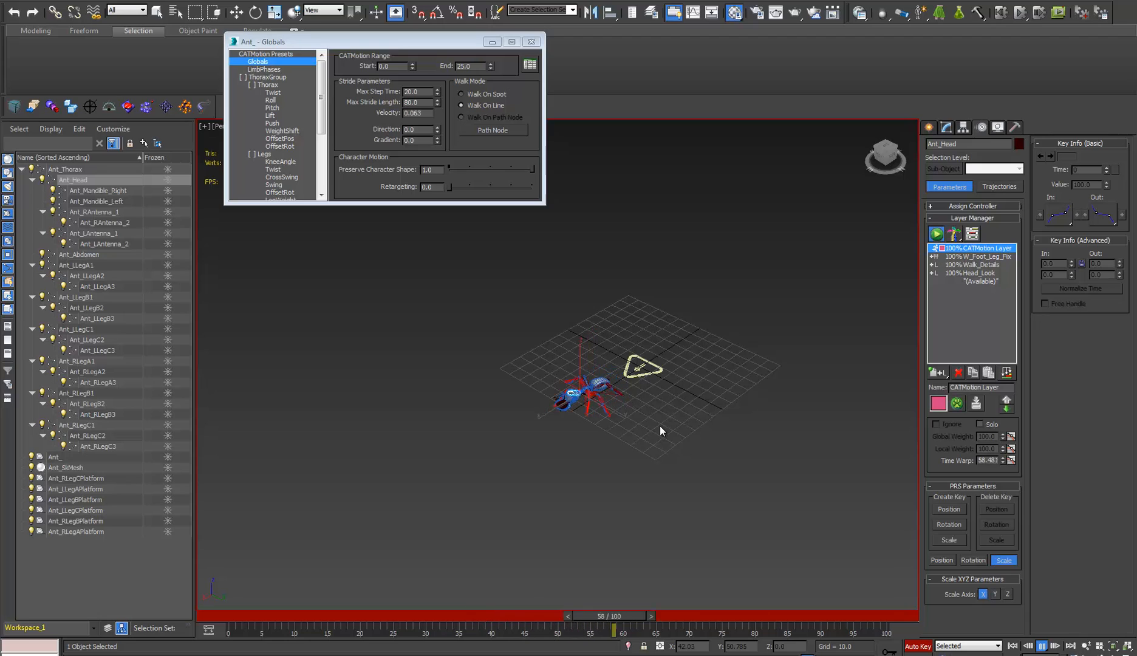
pyautogui.scroll(4, 637, 402)
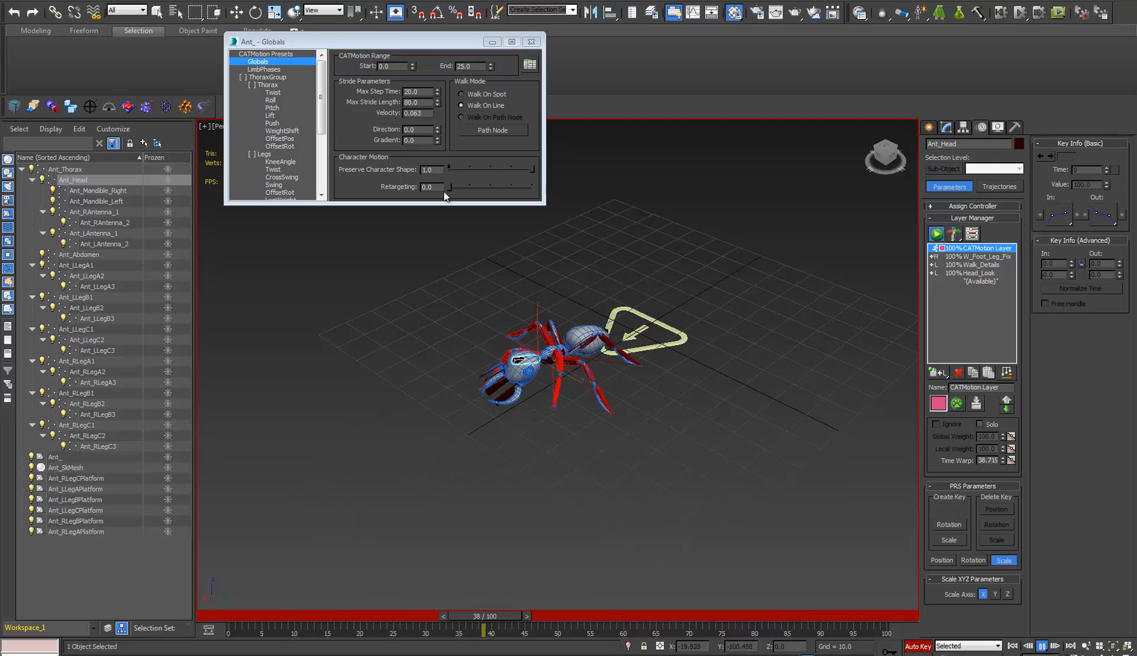
# - Switch the walk mode to Walk On Spot and back to Walk On Line, and try a Max Stride Length of 150
pyautogui.click(461, 94)
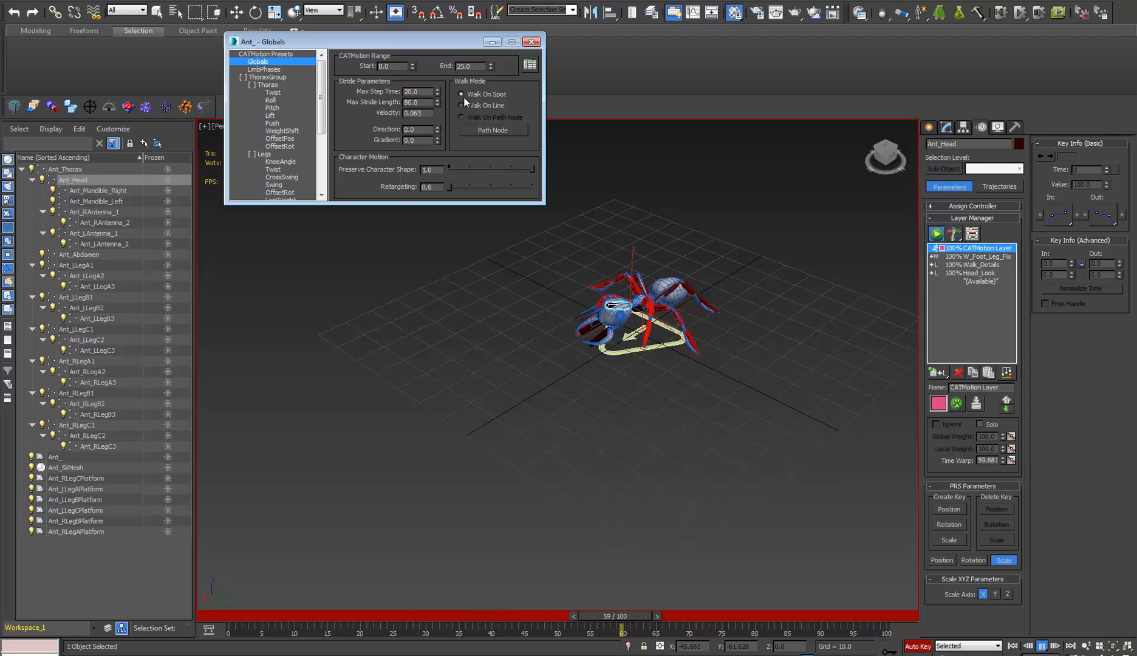
pyautogui.click(461, 105)
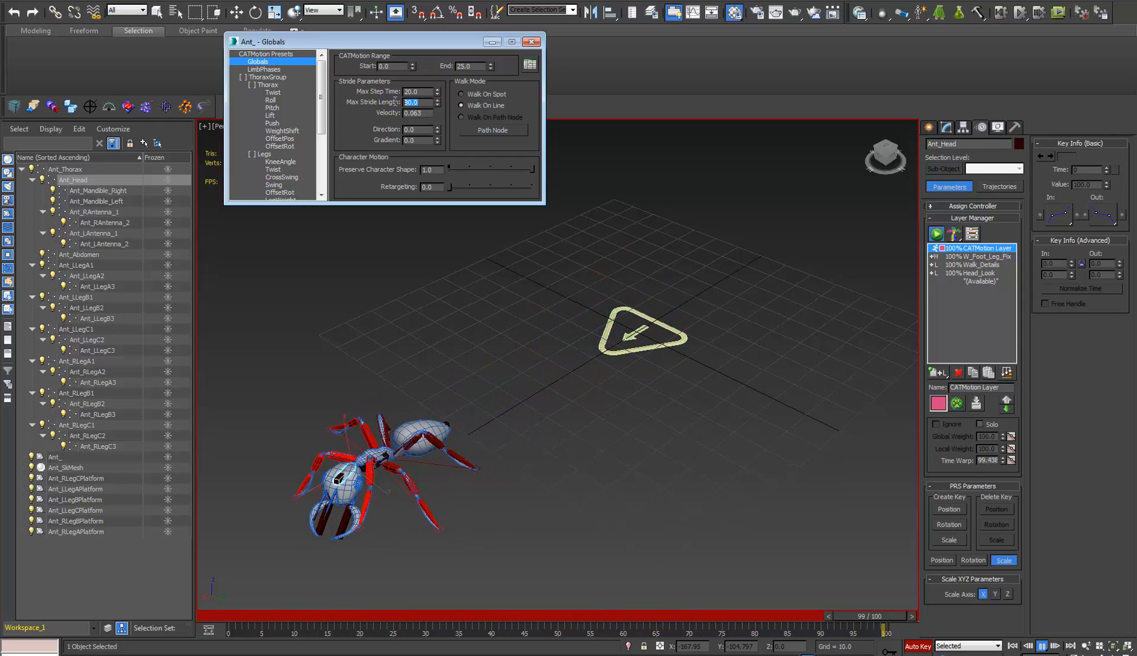
pyautogui.doubleClick(419, 102)
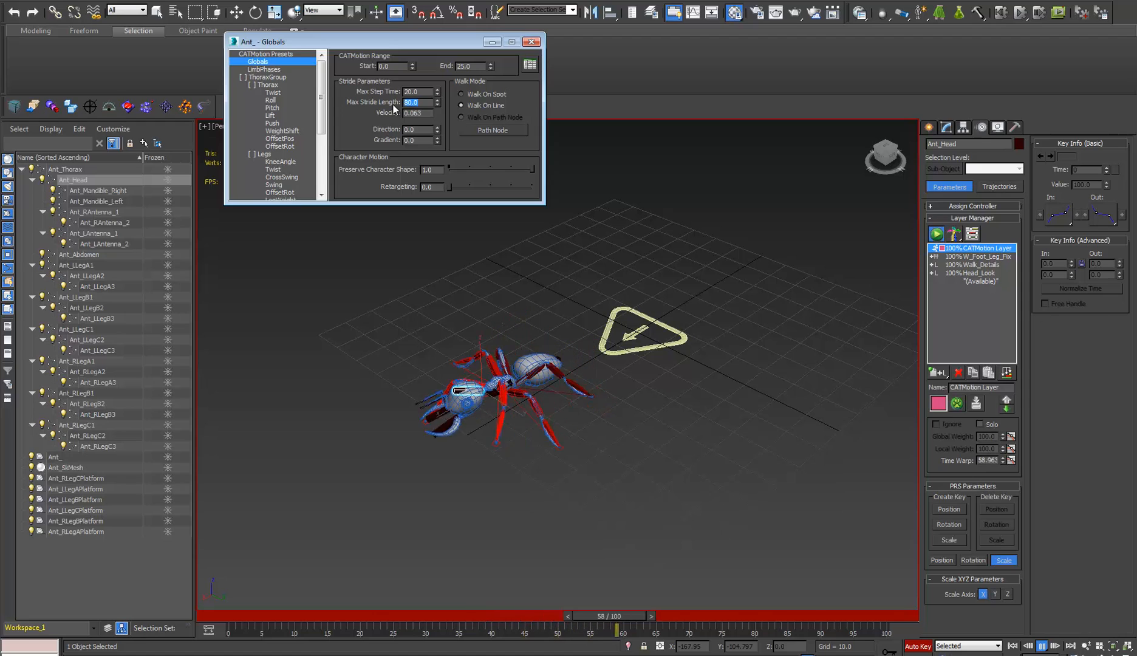
pyautogui.write('150')
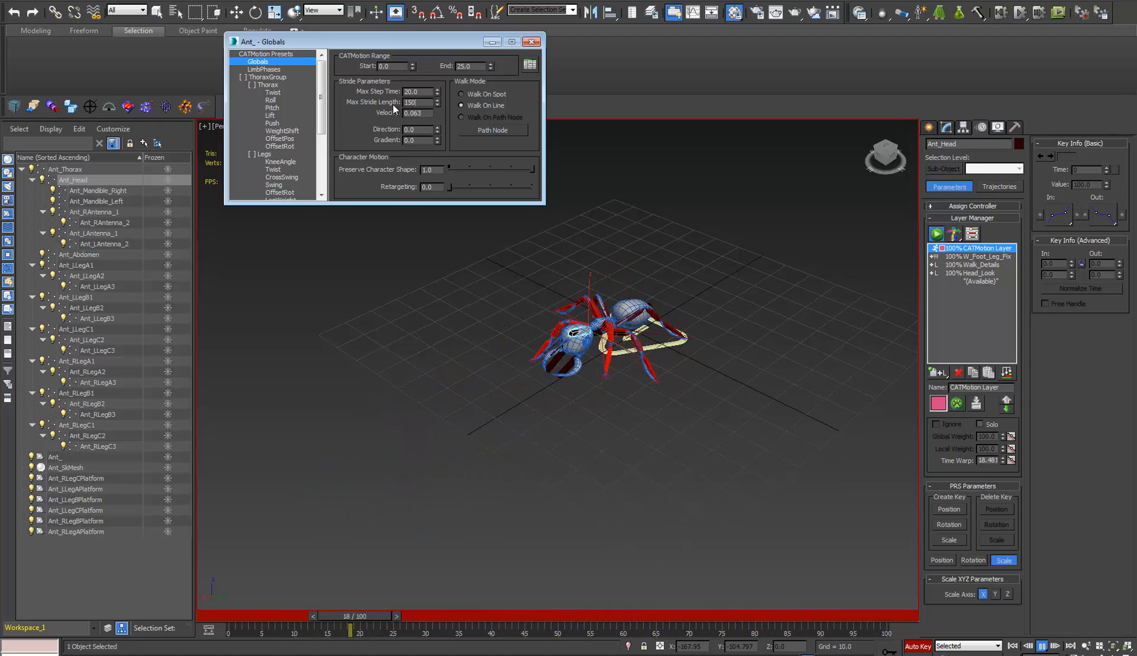
pyautogui.press('Return')
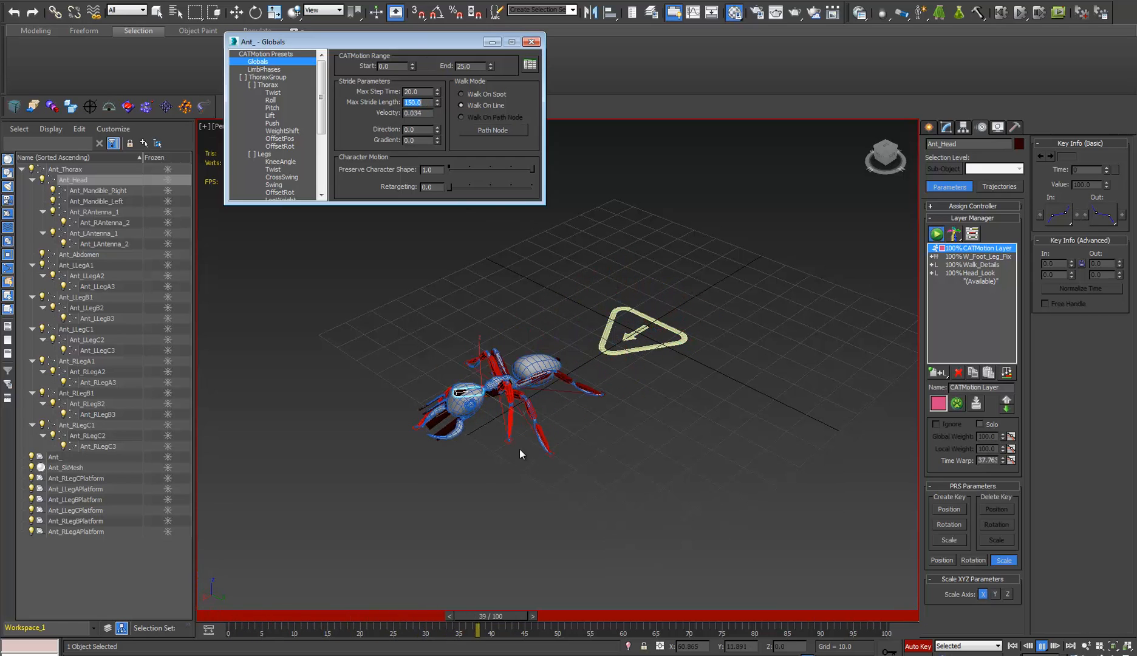
# - Restore the Max Stride Length to 80, inspect the forward walk during playback, and close the CATMotion settings
pyautogui.moveTo(502, 476); pyautogui.dragTo(524, 449, button='middle')
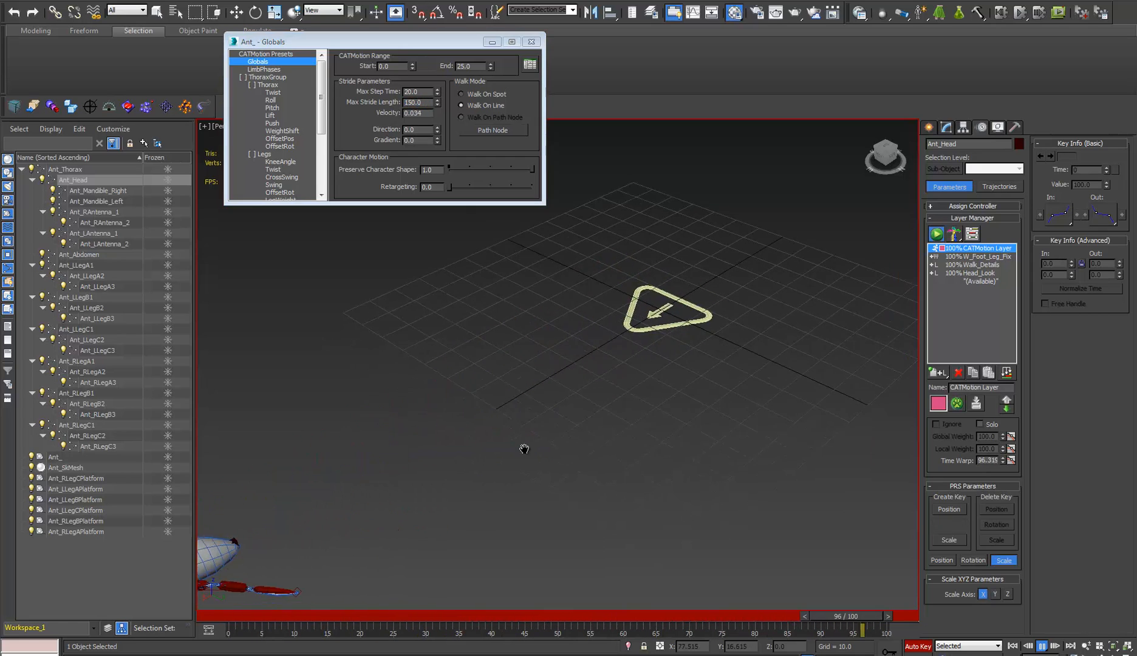
pyautogui.scroll(-4, 538, 438)
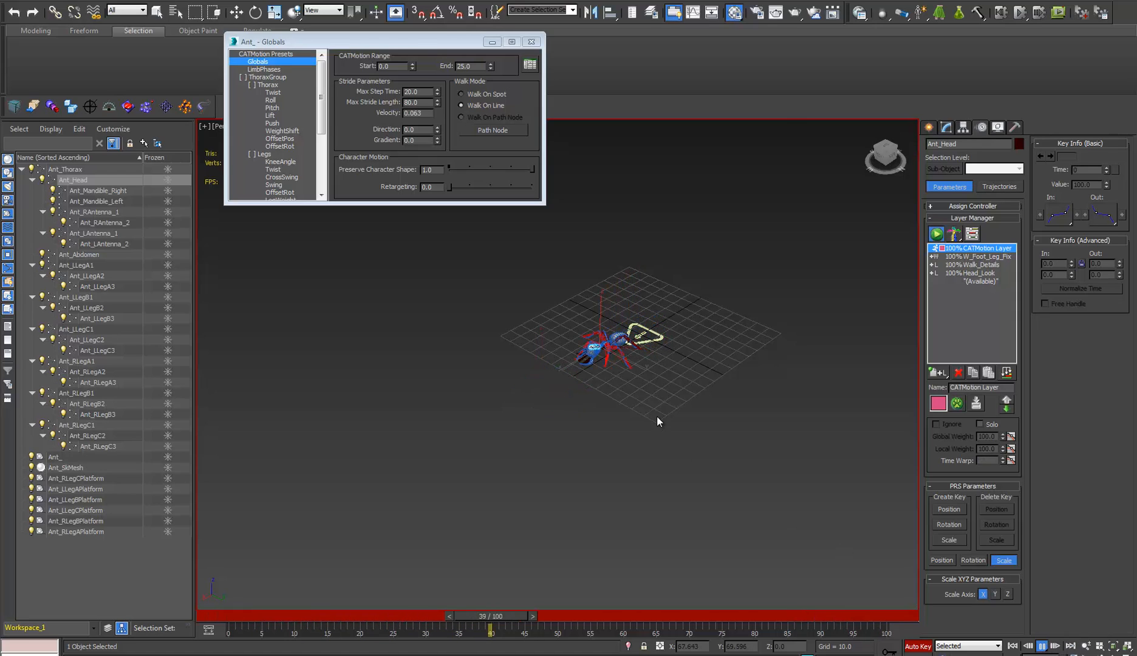
pyautogui.scroll(10, 646, 362)
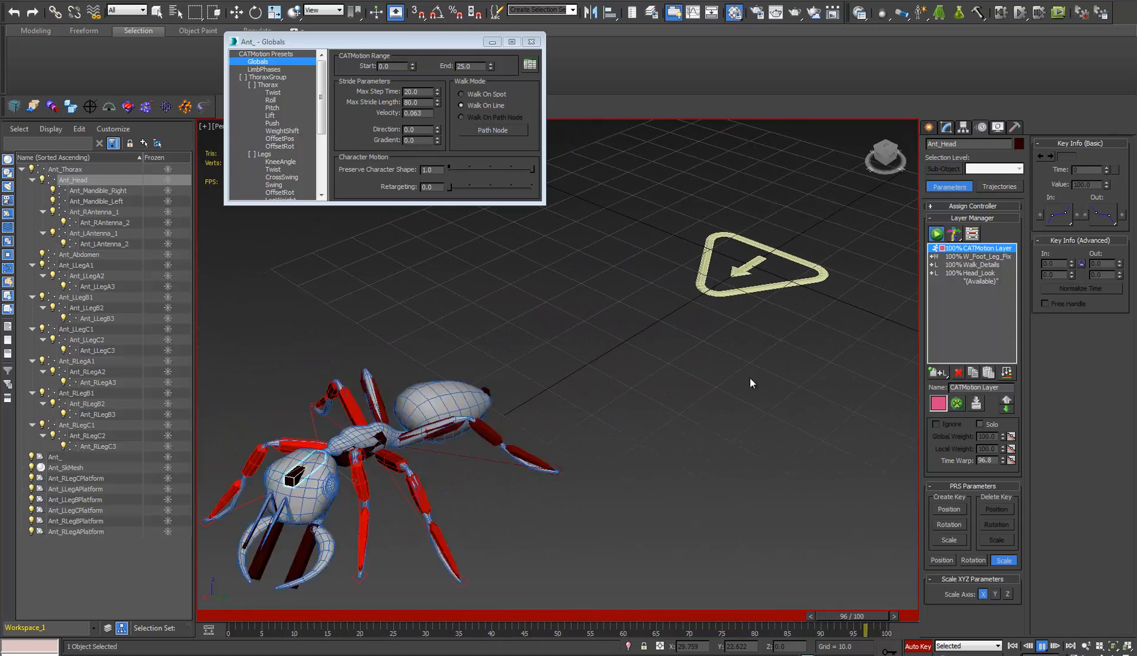
pyautogui.keyDown('alt'); pyautogui.moveTo(750, 378); pyautogui.dragTo(693, 337, button='middle'); pyautogui.keyUp('alt')
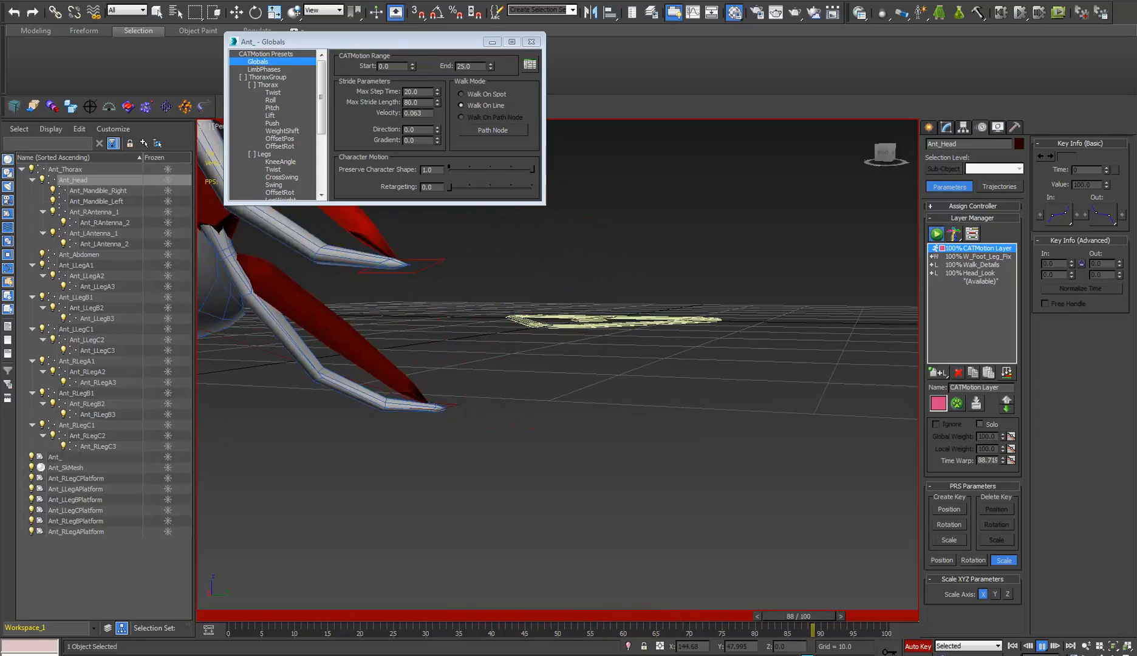
pyautogui.click(532, 42)
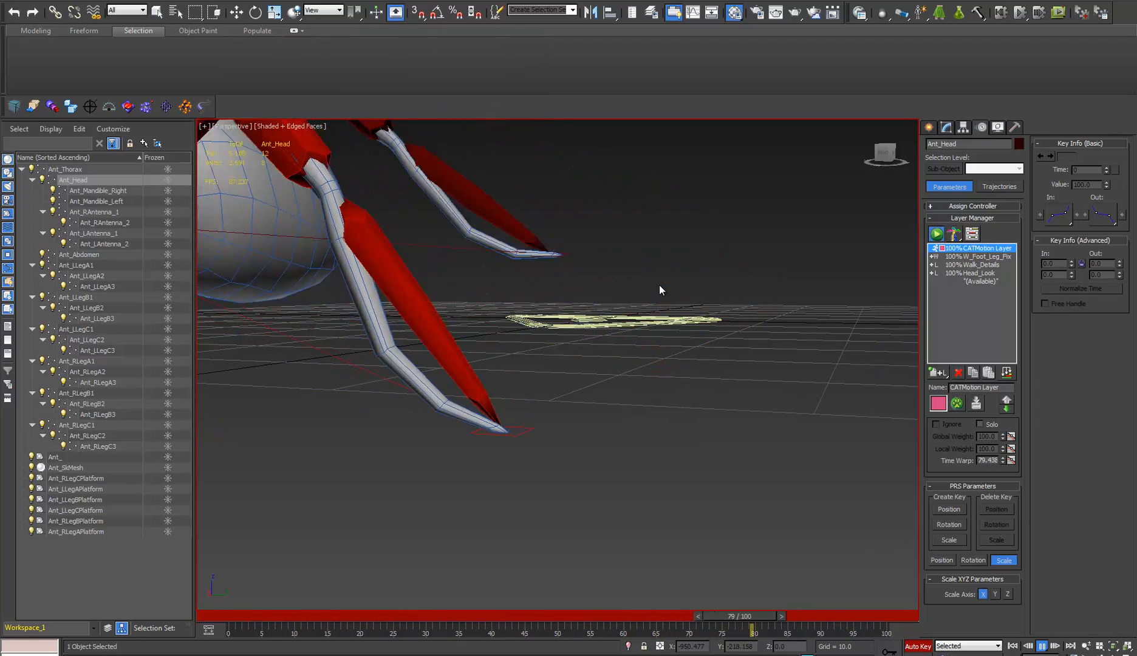
pyautogui.keyDown('alt'); pyautogui.moveTo(651, 290); pyautogui.dragTo(812, 321, button='middle'); pyautogui.keyUp('alt')
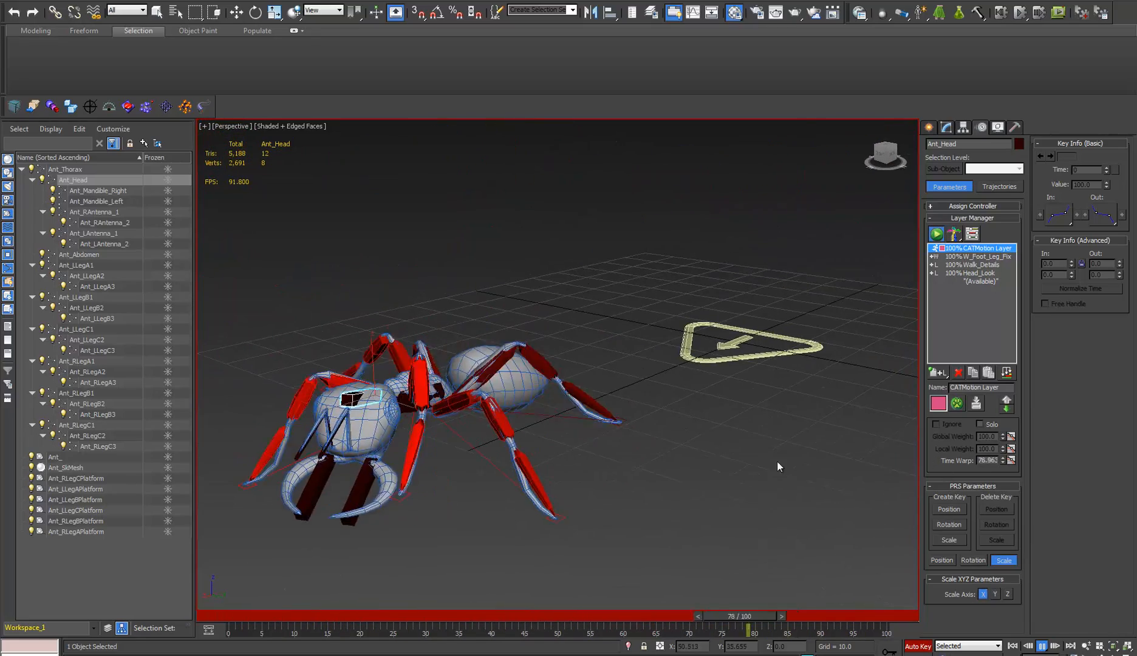
# - Set the CATMotion walk mode to Walk On Spot and close the settings
pyautogui.click(957, 403)
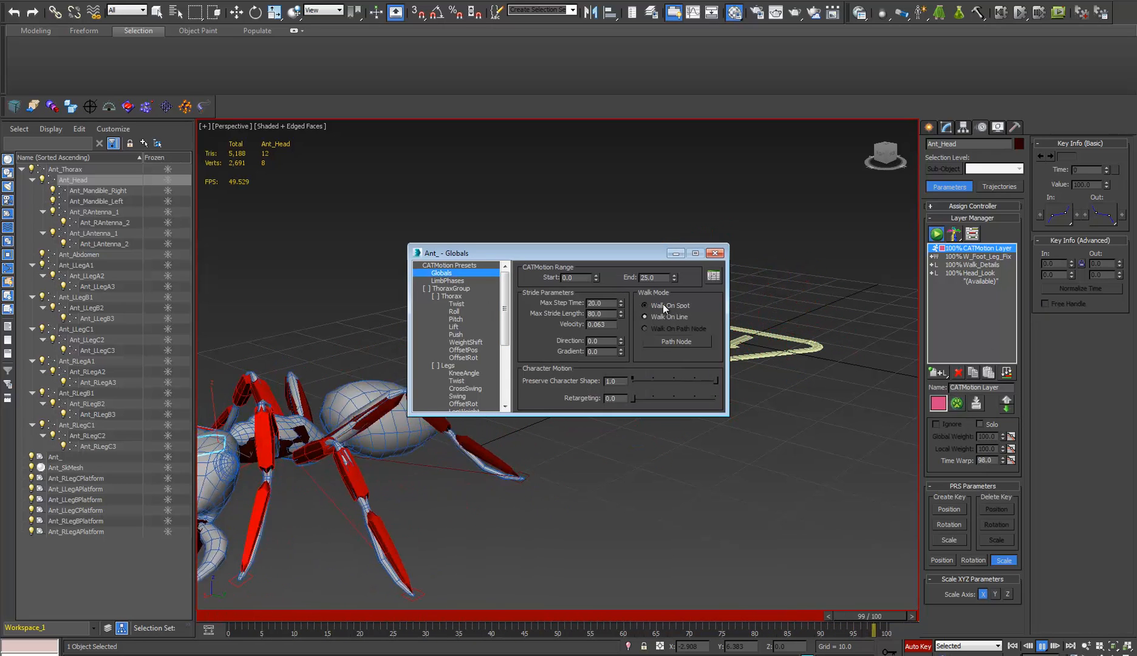
pyautogui.click(716, 253)
pyautogui.moveTo(647, 329); pyautogui.dragTo(550, 389, button='middle')
pyautogui.scroll(3, 550, 388)
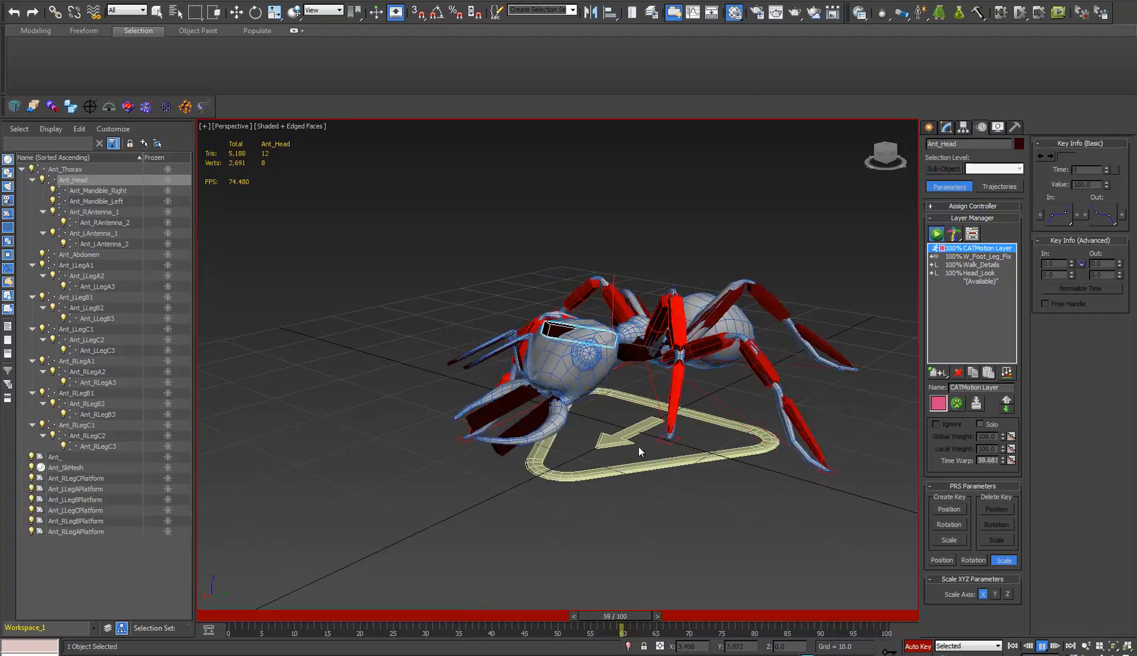
# - Examine the looping walk and head turns up close and from several angles, and stop the playback
pyautogui.keyDown('alt'); pyautogui.moveTo(639, 448); pyautogui.dragTo(591, 388, button='middle'); pyautogui.keyUp('alt')
pyautogui.scroll(2, 650, 447)
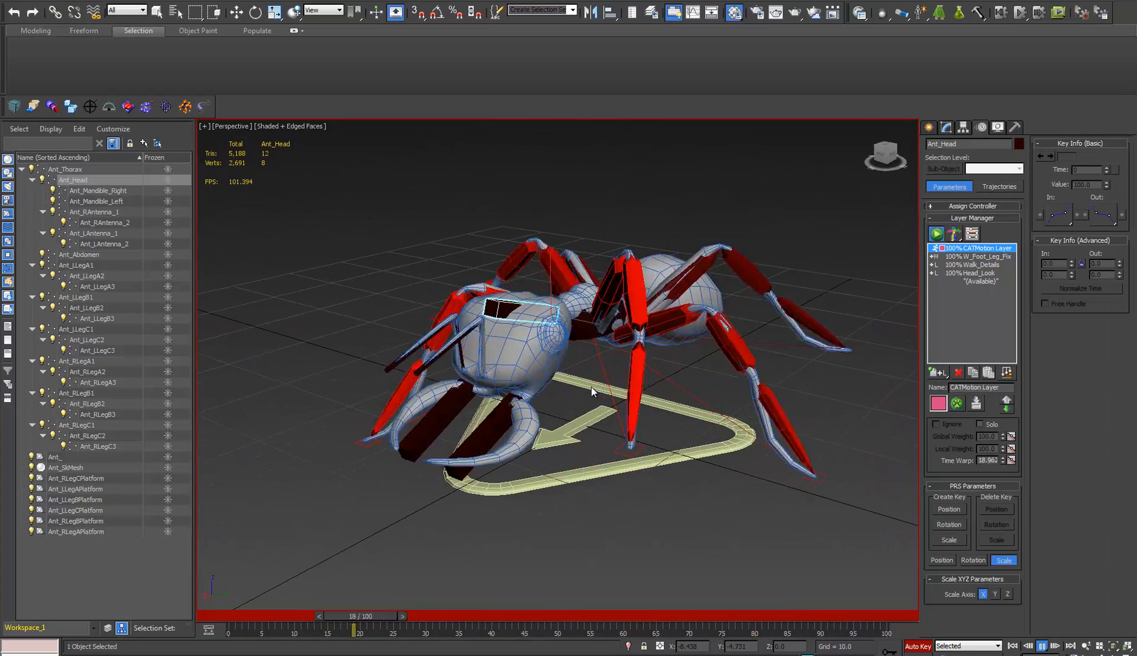
pyautogui.keyDown('alt'); pyautogui.moveTo(536, 325); pyautogui.dragTo(545, 339, button='middle'); pyautogui.keyUp('alt')
pyautogui.scroll(2, 547, 341)
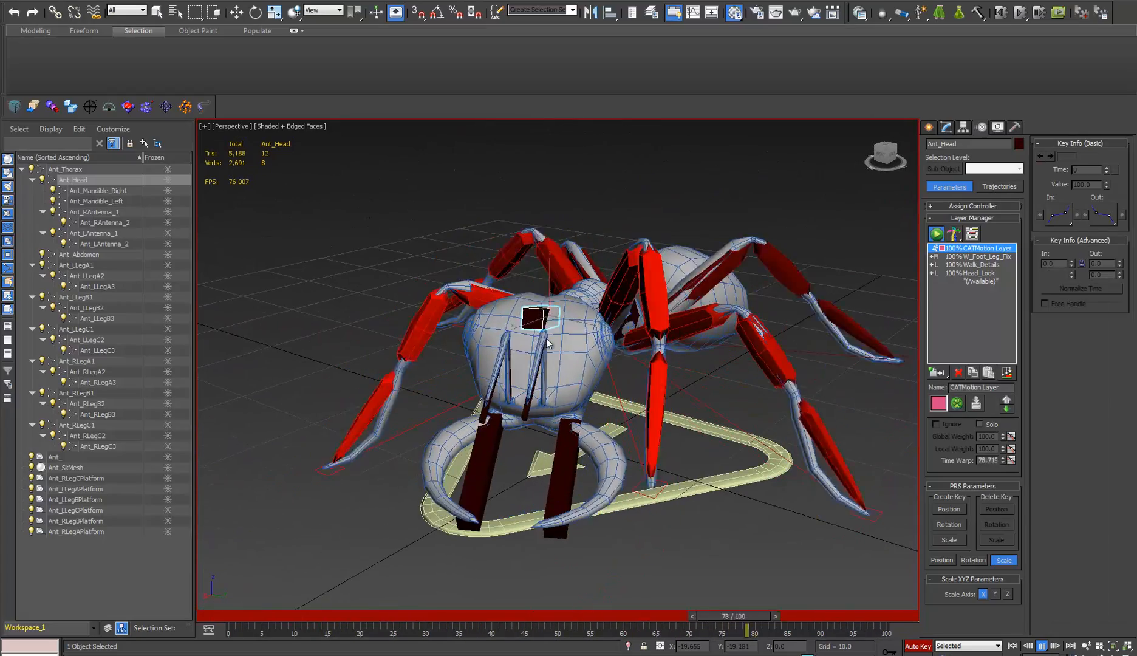
pyautogui.moveTo(571, 418); pyautogui.dragTo(637, 395, button='middle')
pyautogui.scroll(2, 517, 376)
pyautogui.scroll(-2, 517, 376)
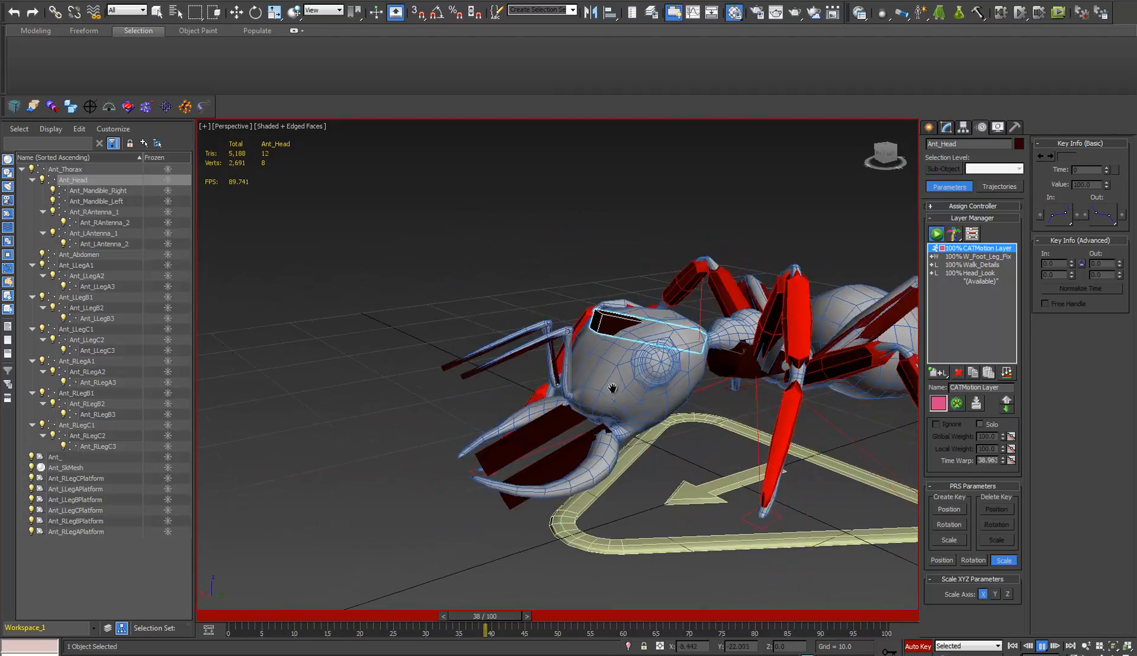
pyautogui.scroll(-5, 634, 398)
pyautogui.scroll(5, 629, 480)
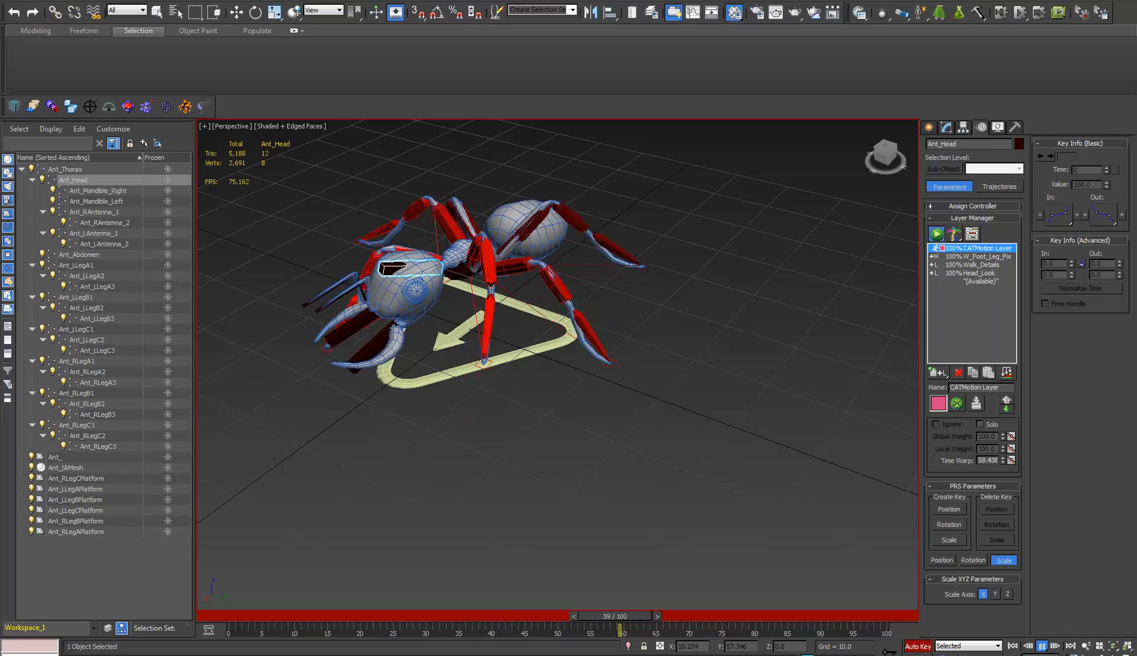
pyautogui.click(1039, 648)
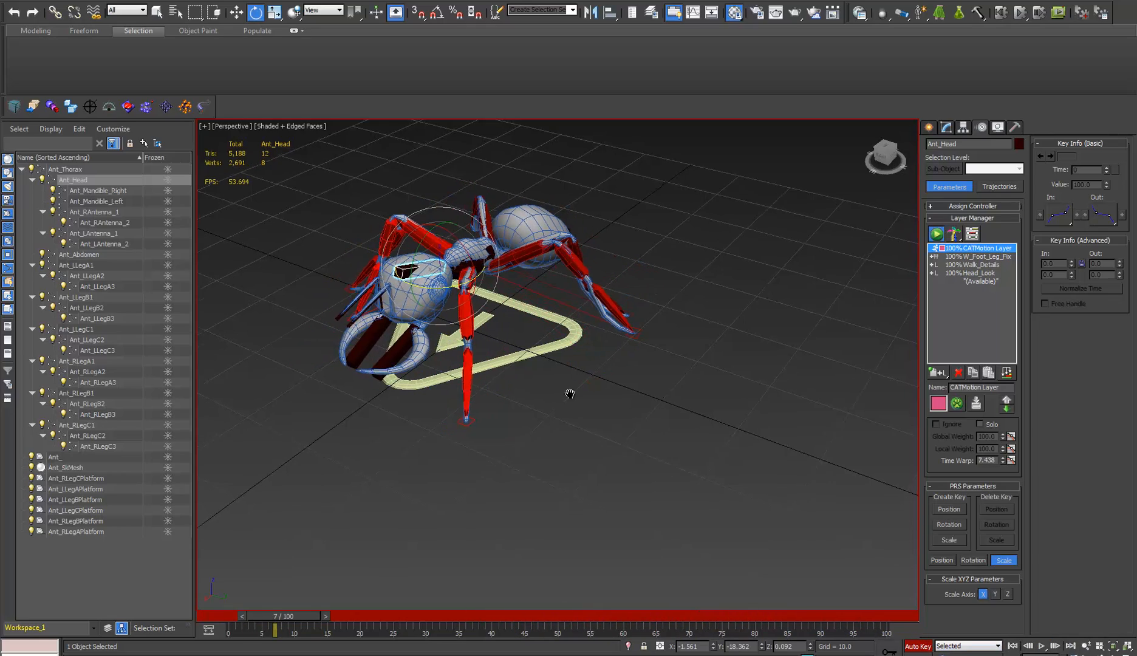
pyautogui.moveTo(485, 313); pyautogui.dragTo(543, 282, button='middle')
pyautogui.press('e')
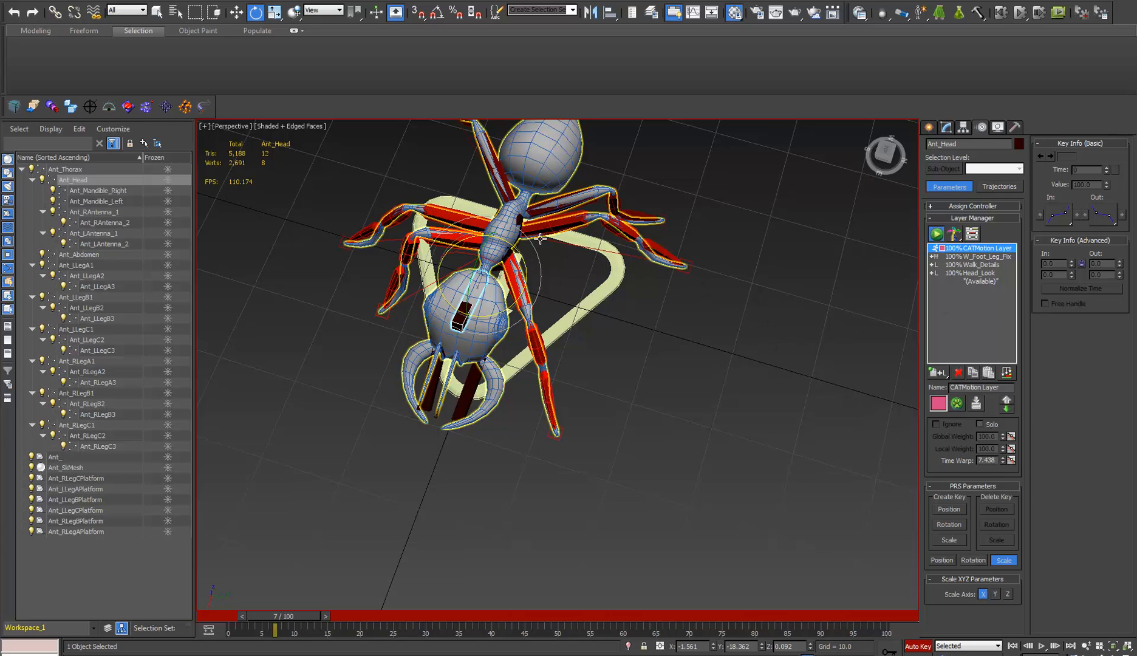
# - Examine the rigged ant's pose at frame 7 from the front, both sides and above, both close up and from farther away
pyautogui.keyDown('alt'); pyautogui.moveTo(681, 386); pyautogui.dragTo(584, 278, button='middle'); pyautogui.keyUp('alt')
pyautogui.moveTo(524, 376); pyautogui.dragTo(594, 303, button='middle')
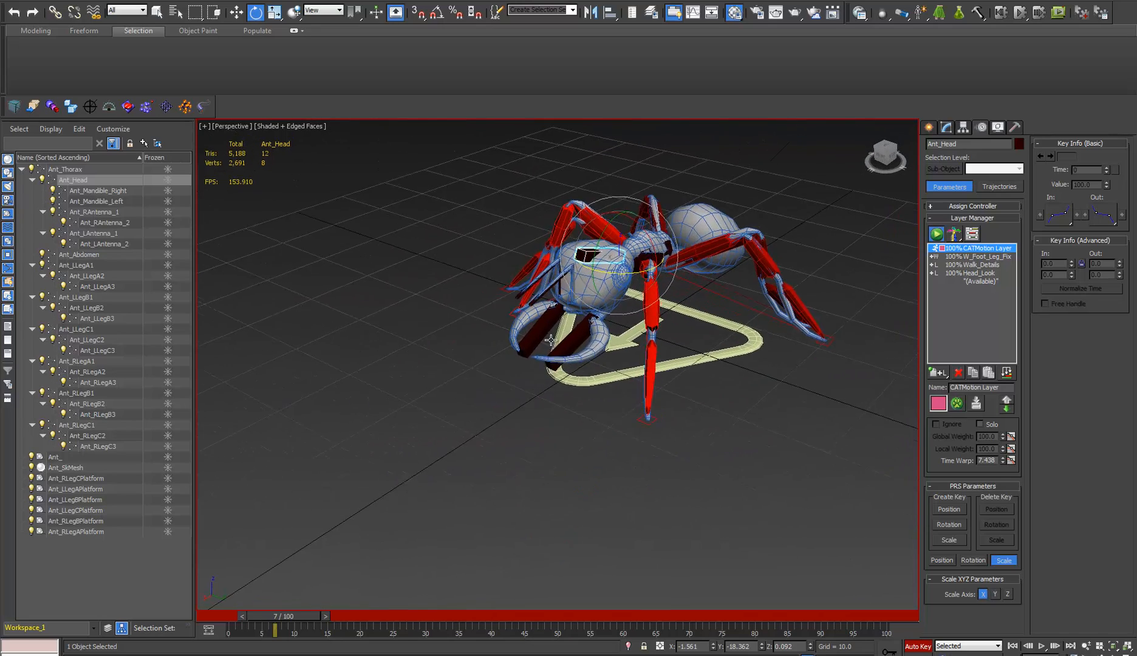
pyautogui.scroll(-3, 595, 303)
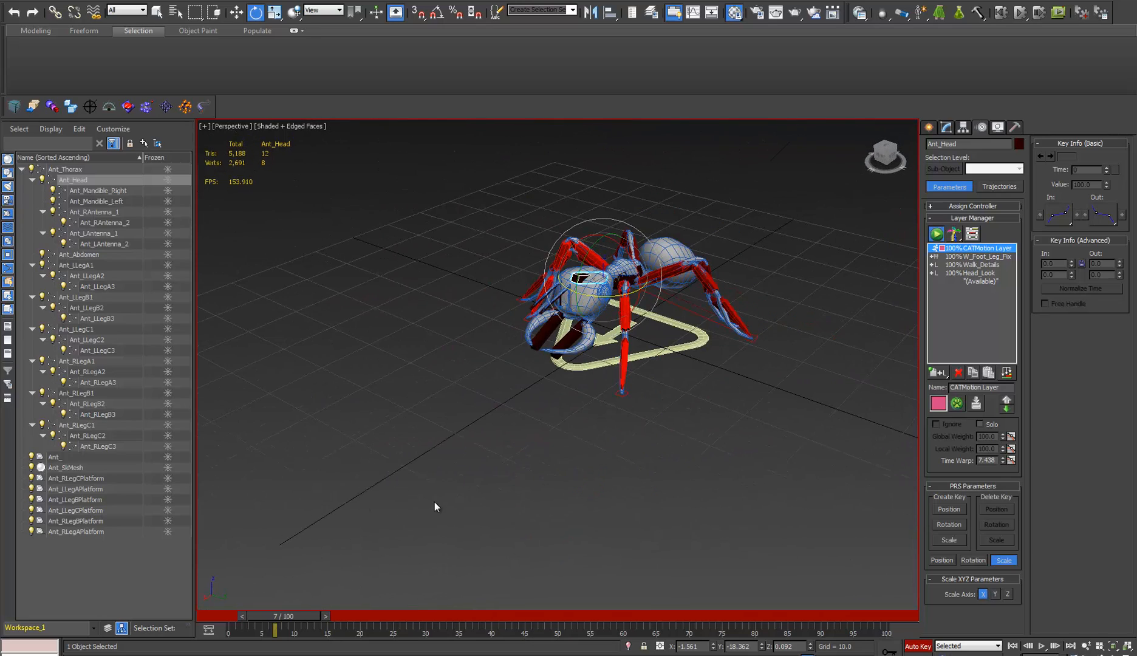
pyautogui.moveTo(434, 502); pyautogui.dragTo(487, 488, button='middle')
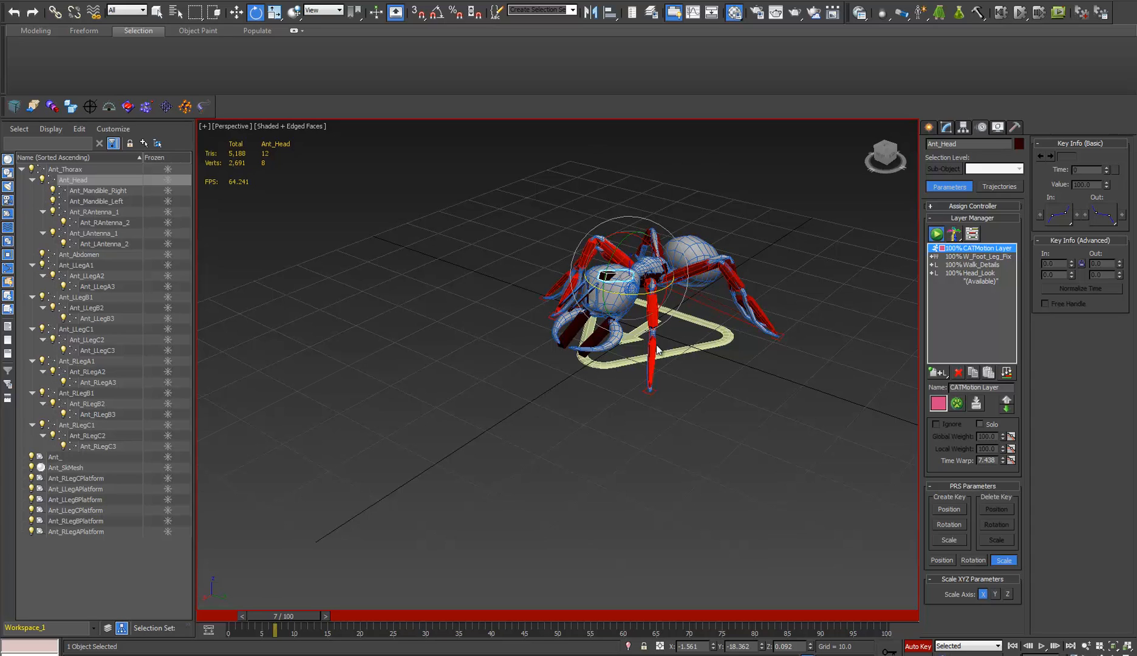
pyautogui.scroll(-2, 657, 350)
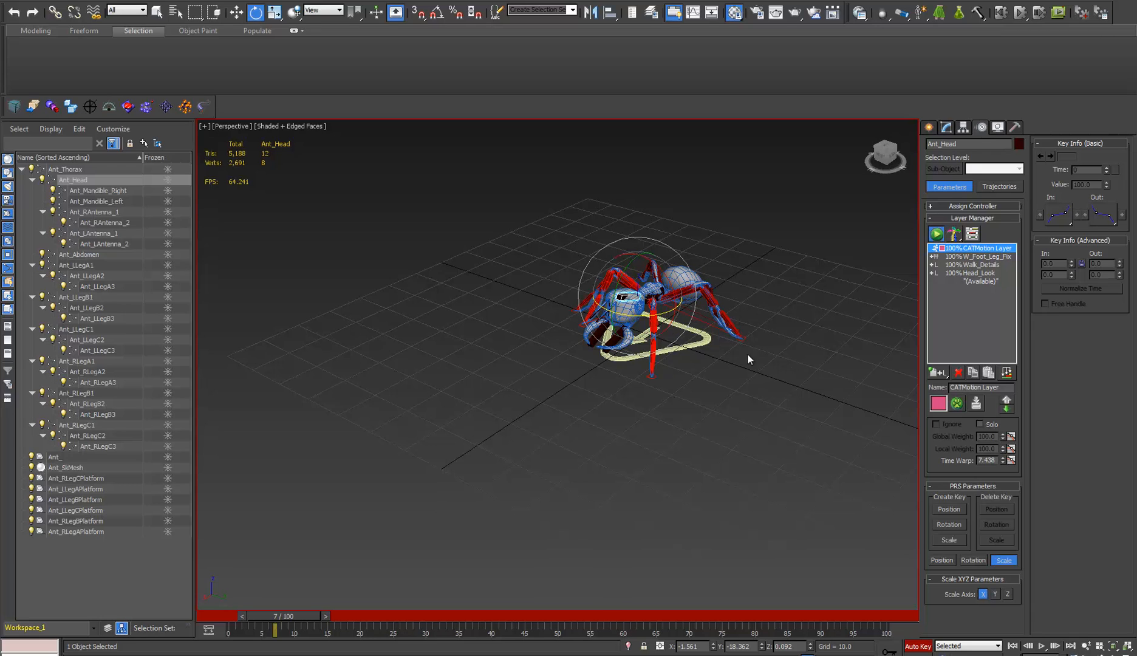
pyautogui.moveTo(748, 353); pyautogui.dragTo(708, 369, button='middle')
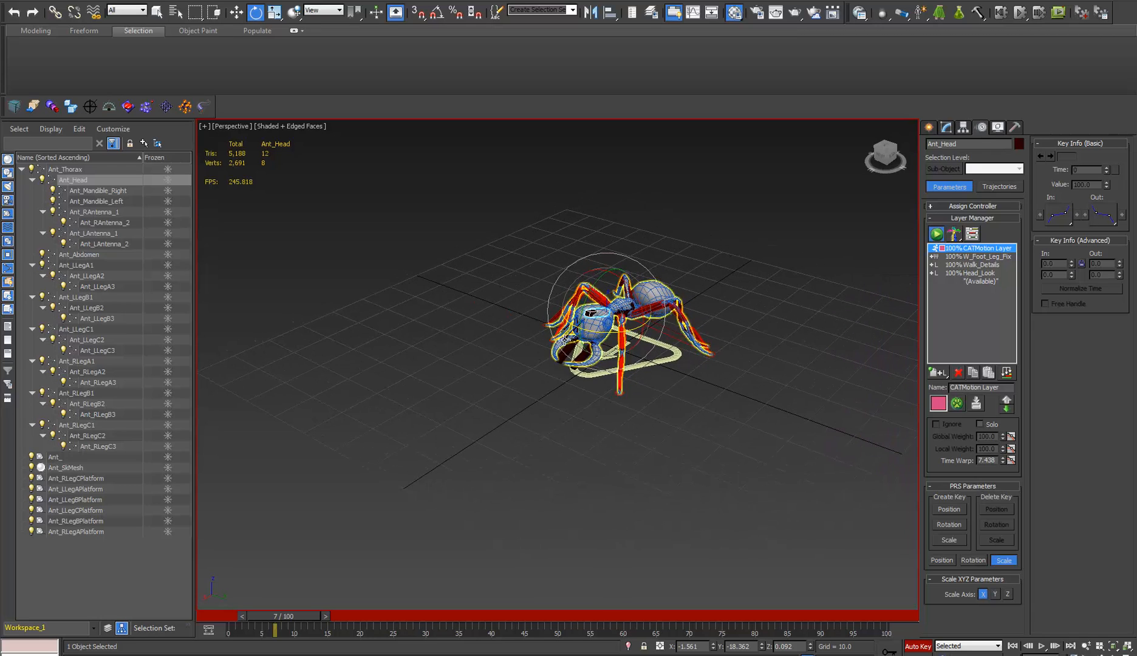
pyautogui.scroll(5, 661, 349)
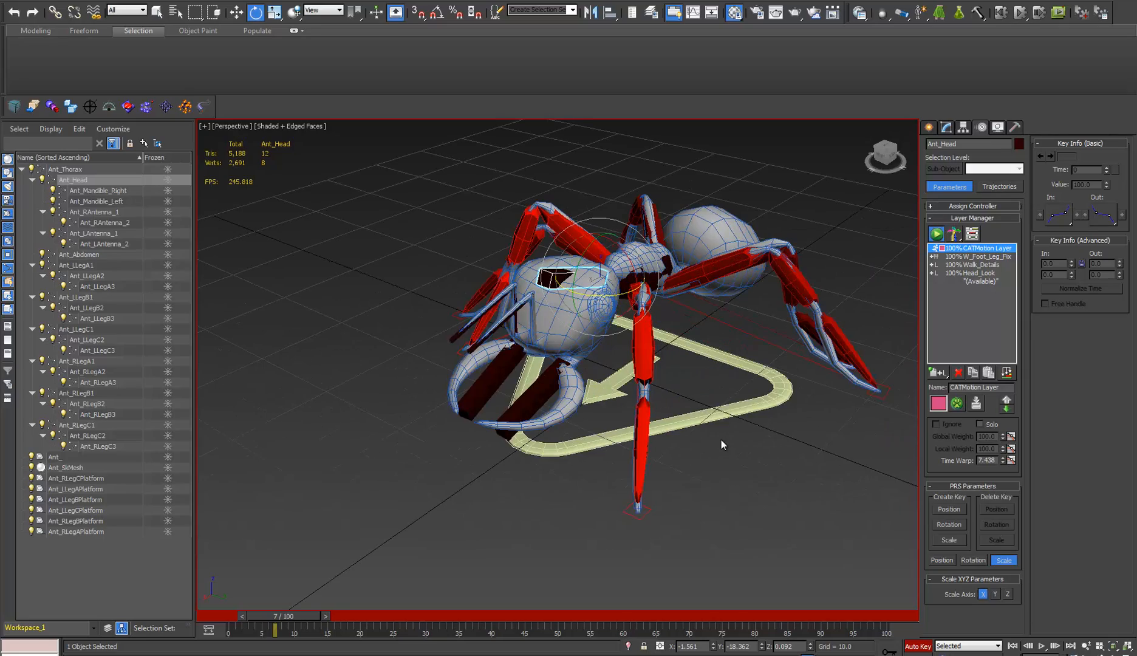
pyautogui.keyDown('alt'); pyautogui.moveTo(820, 490); pyautogui.dragTo(561, 442, button='middle'); pyautogui.keyUp('alt')
pyautogui.scroll(-5, 655, 490)
pyautogui.scroll(3, 599, 408)
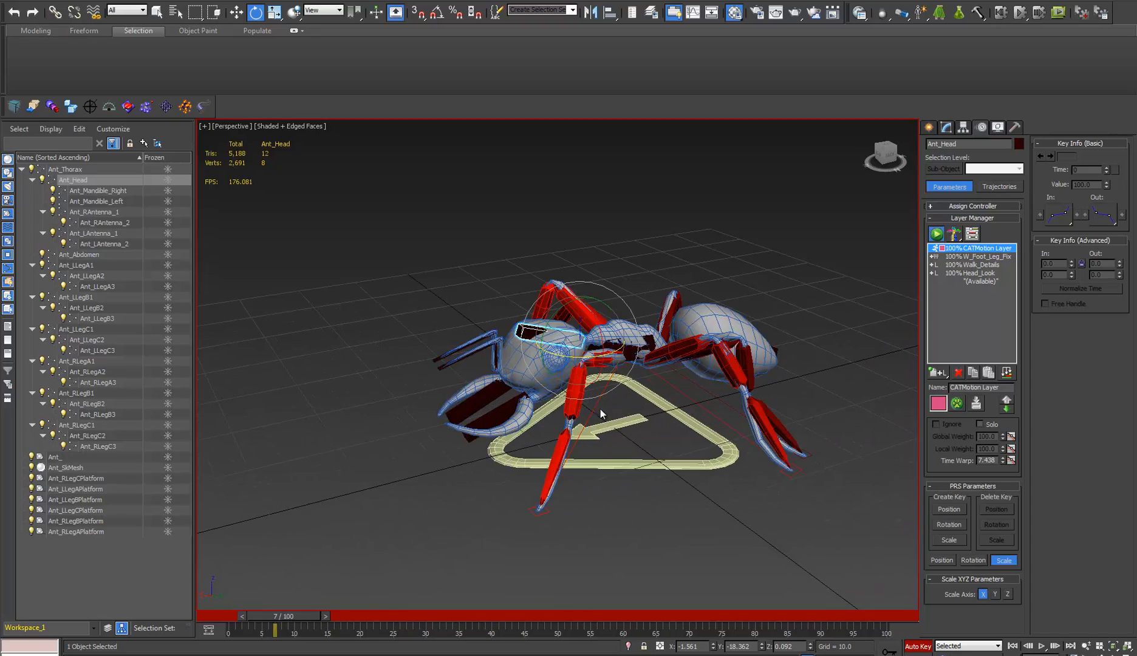
pyautogui.keyDown('alt'); pyautogui.moveTo(601, 409); pyautogui.dragTo(568, 334, button='middle'); pyautogui.keyUp('alt')
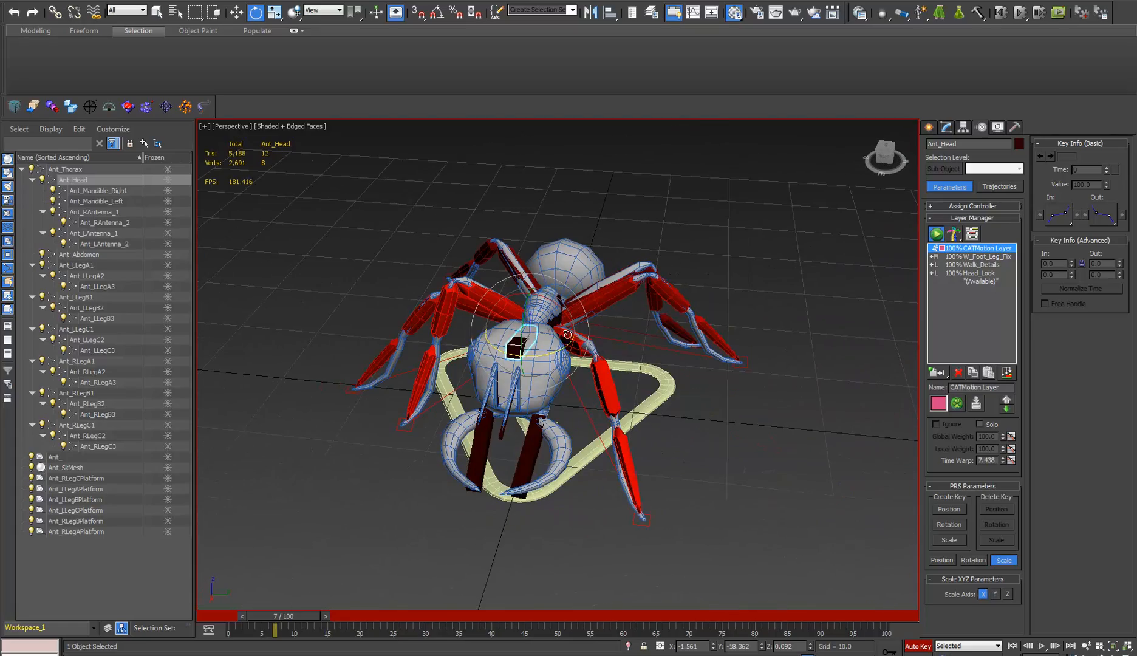
pyautogui.keyDown('alt'); pyautogui.moveTo(553, 382); pyautogui.dragTo(613, 378, button='middle'); pyautogui.keyUp('alt')
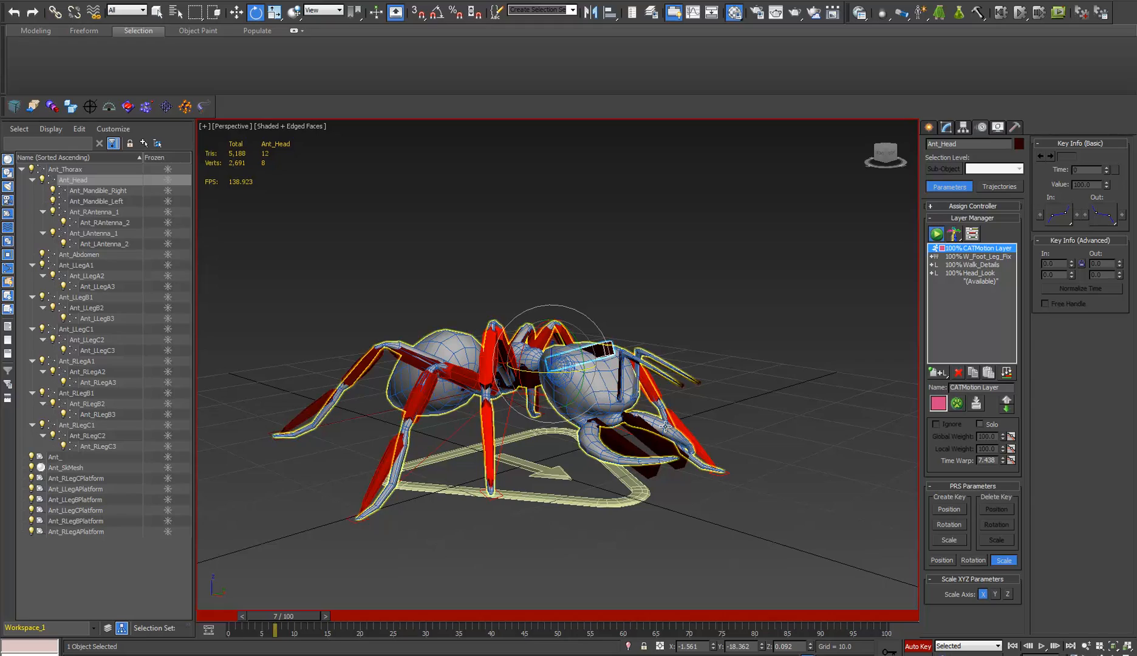
pyautogui.keyDown('alt'); pyautogui.moveTo(599, 392); pyautogui.dragTo(631, 365, button='middle'); pyautogui.keyUp('alt')
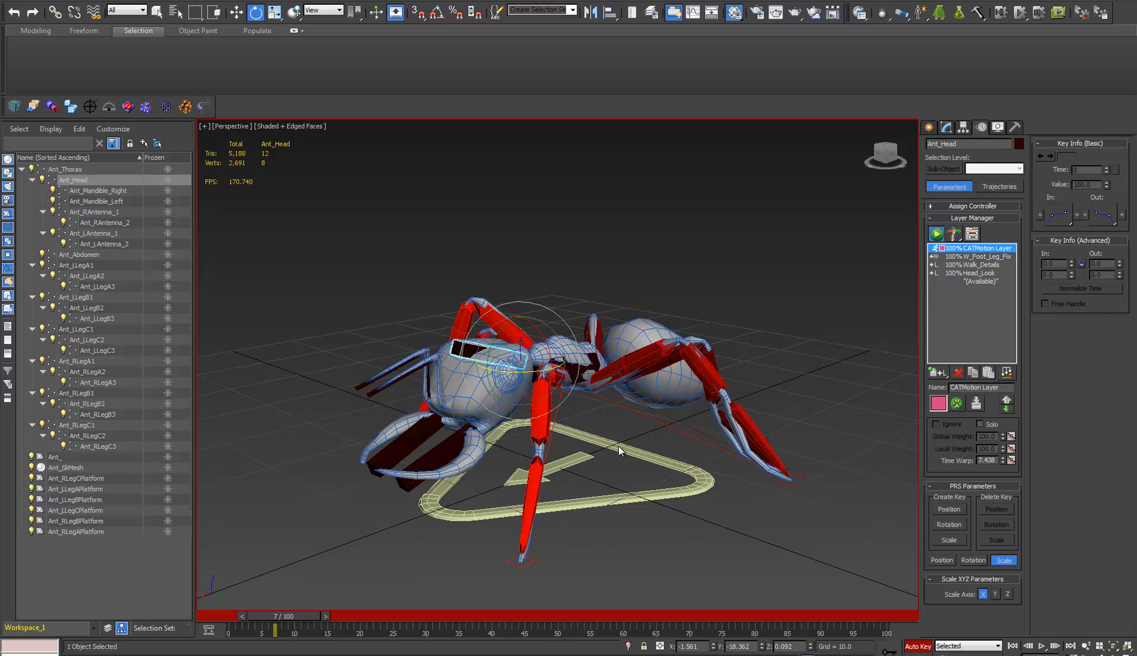
pyautogui.keyDown('alt'); pyautogui.moveTo(546, 449); pyautogui.dragTo(545, 502, button='middle'); pyautogui.keyUp('alt')
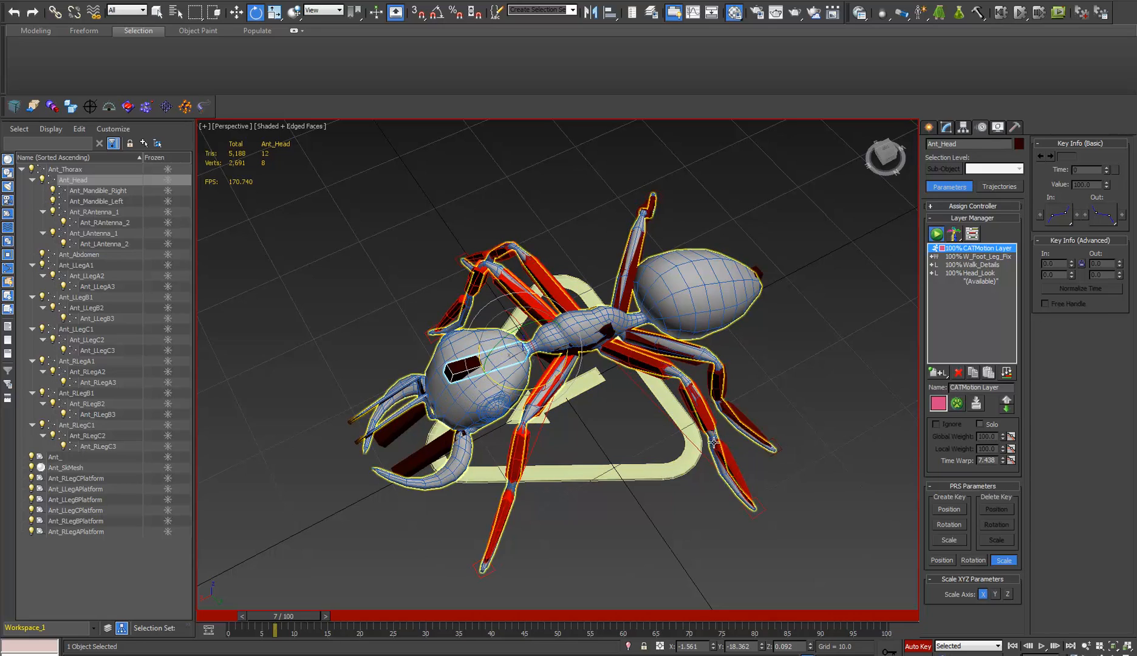
pyautogui.keyDown('alt'); pyautogui.moveTo(691, 515); pyautogui.dragTo(531, 503, button='middle'); pyautogui.keyUp('alt')
pyautogui.keyDown('alt'); pyautogui.moveTo(709, 519); pyautogui.dragTo(371, 482, button='middle'); pyautogui.keyUp('alt')
pyautogui.moveTo(498, 470); pyautogui.dragTo(552, 503, button='middle')
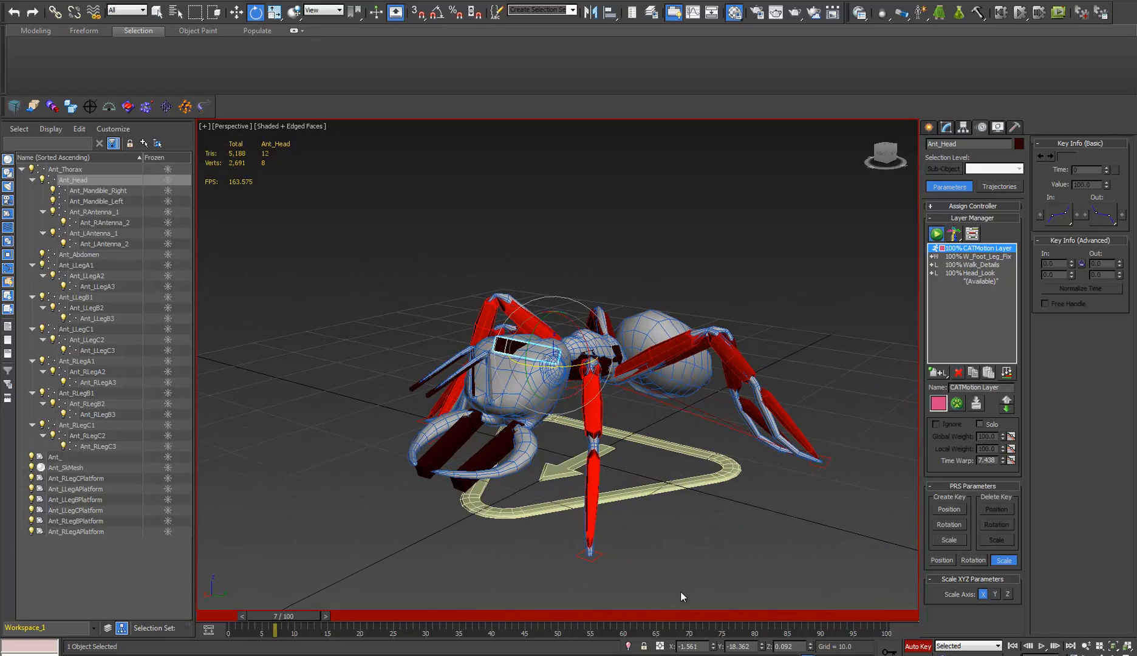
pyautogui.keyDown('alt'); pyautogui.moveTo(613, 380); pyautogui.dragTo(693, 472, button='middle'); pyautogui.keyUp('alt')
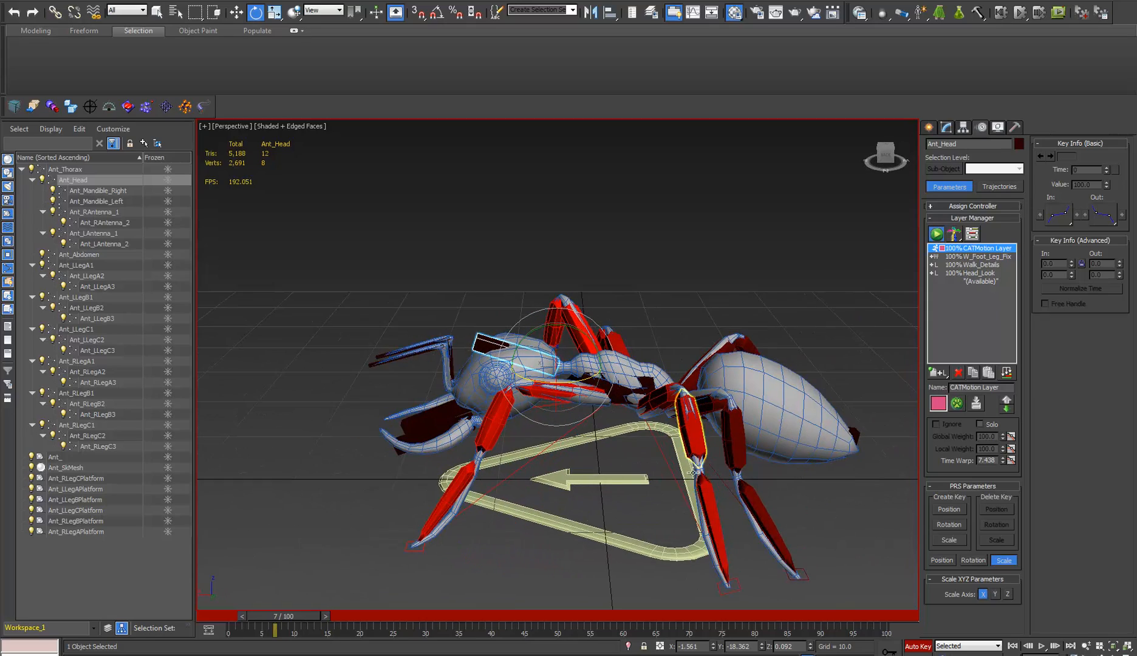
pyautogui.keyDown('alt'); pyautogui.moveTo(748, 515); pyautogui.dragTo(587, 365, button='middle'); pyautogui.keyUp('alt')
pyautogui.keyDown('alt'); pyautogui.moveTo(647, 548); pyautogui.dragTo(511, 496, button='middle'); pyautogui.keyUp('alt')
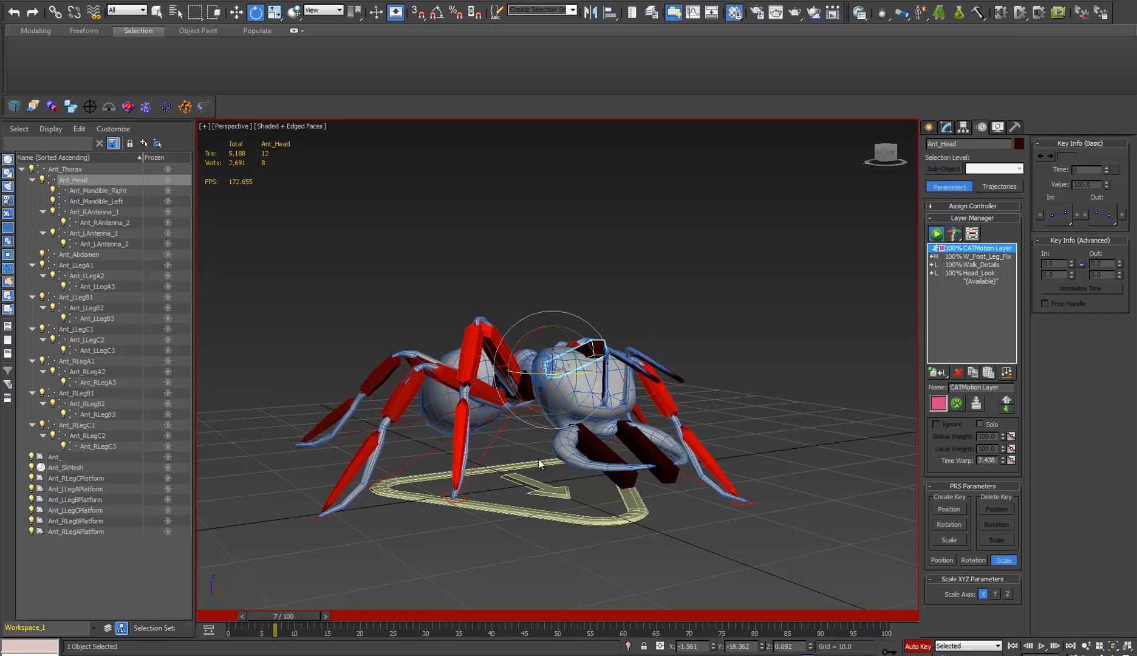
pyautogui.keyDown('alt'); pyautogui.moveTo(540, 464); pyautogui.dragTo(629, 504, button='middle'); pyautogui.keyUp('alt')
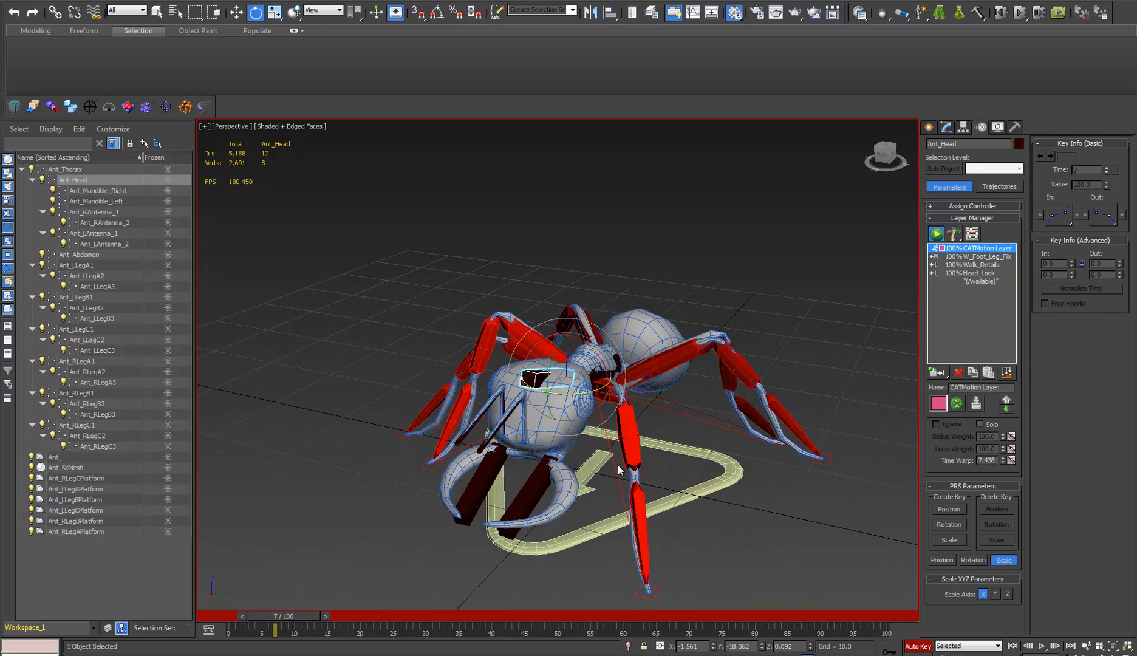
pyautogui.keyDown('alt'); pyautogui.moveTo(558, 463); pyautogui.dragTo(537, 515, button='middle'); pyautogui.keyUp('alt')
pyautogui.scroll(3, 626, 398)
pyautogui.moveTo(627, 396); pyautogui.dragTo(501, 411, button='middle')
pyautogui.keyDown('alt'); pyautogui.moveTo(498, 455); pyautogui.dragTo(515, 467, button='middle'); pyautogui.keyUp('alt')
pyautogui.scroll(-5, 548, 481)
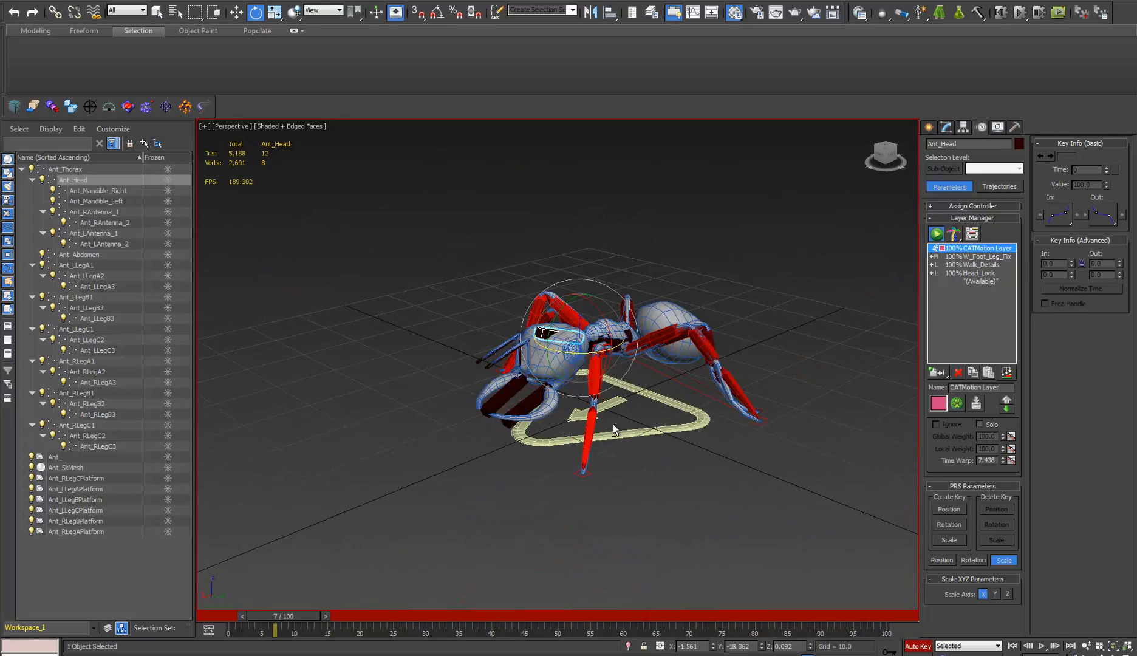
pyautogui.keyDown('alt'); pyautogui.moveTo(613, 424); pyautogui.dragTo(550, 391, button='middle'); pyautogui.keyUp('alt')
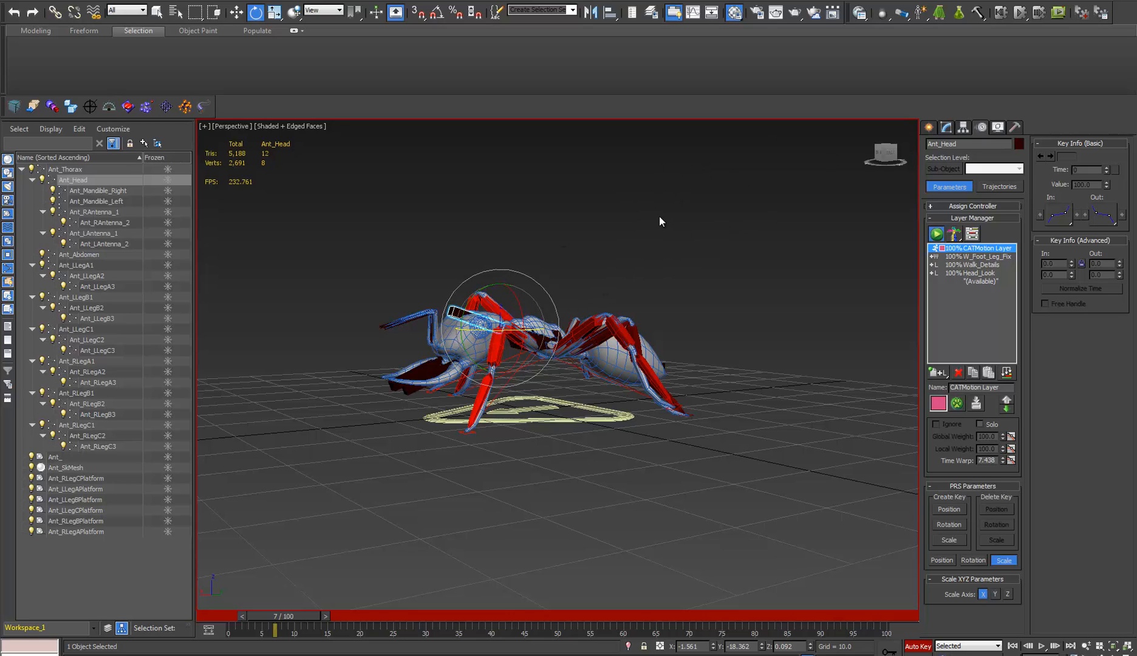
pyautogui.keyDown('alt'); pyautogui.moveTo(601, 202); pyautogui.dragTo(629, 362, button='middle'); pyautogui.keyUp('alt')
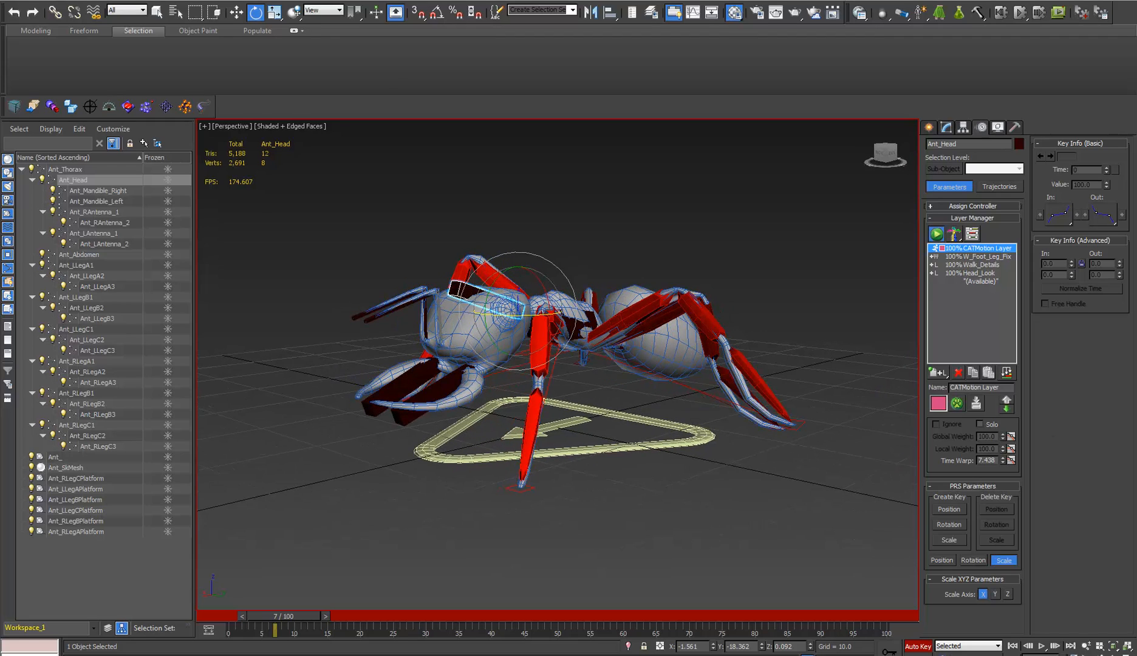